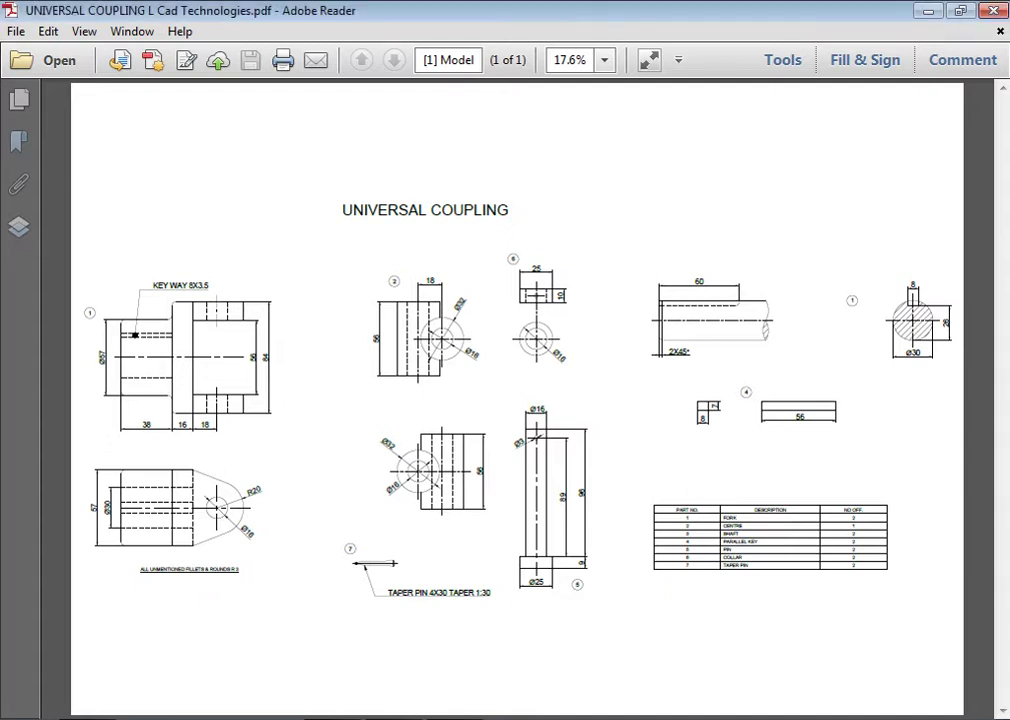
After looking over the coupling drawing, start Drawing1 from the acadiso template.
ctrl+scroll(404, 174, up, 1)
ctrl+scroll(404, 174, up, 1)
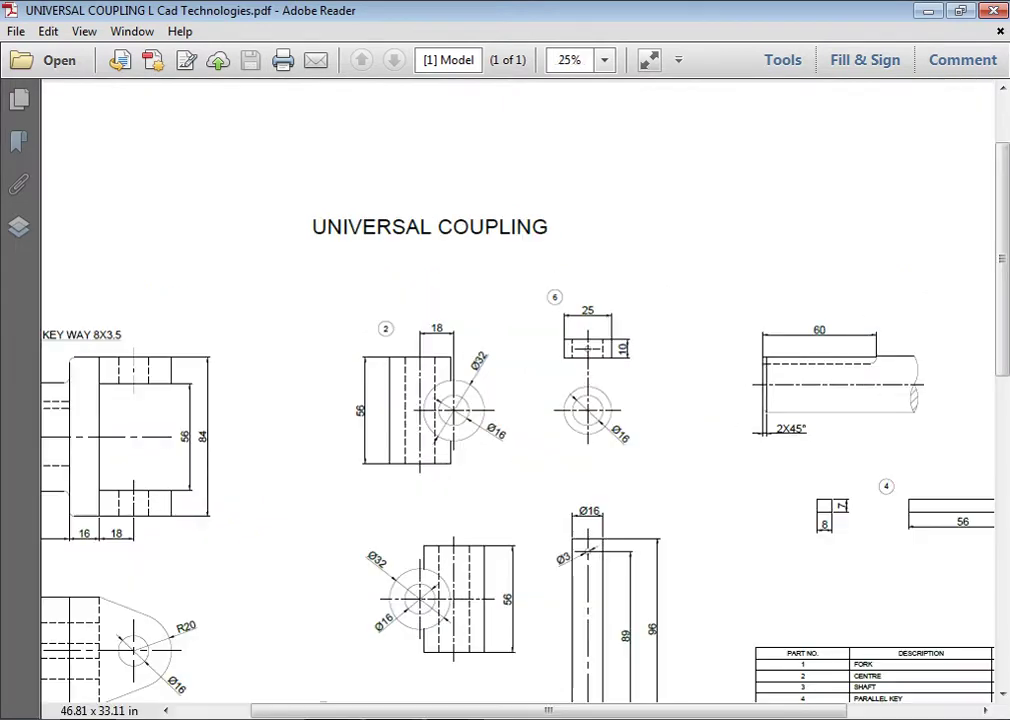
ctrl+scroll(404, 174, up, 1)
ctrl+scroll(391, 196, up, 2)
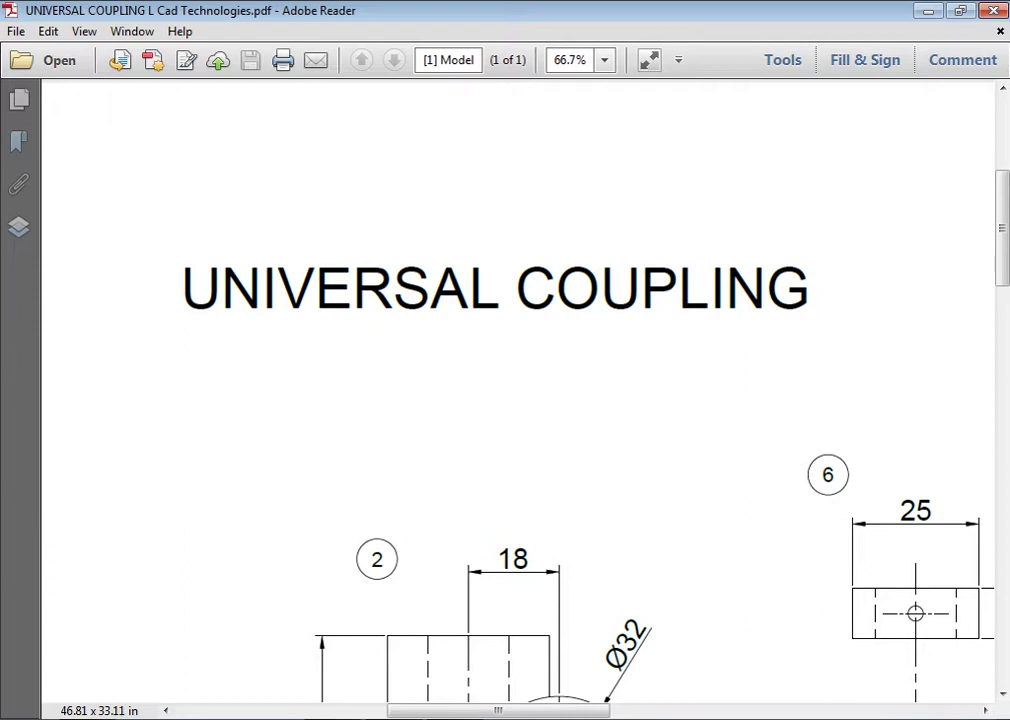
ctrl+scroll(462, 272, down, 1)
ctrl+scroll(449, 409, up, 1)
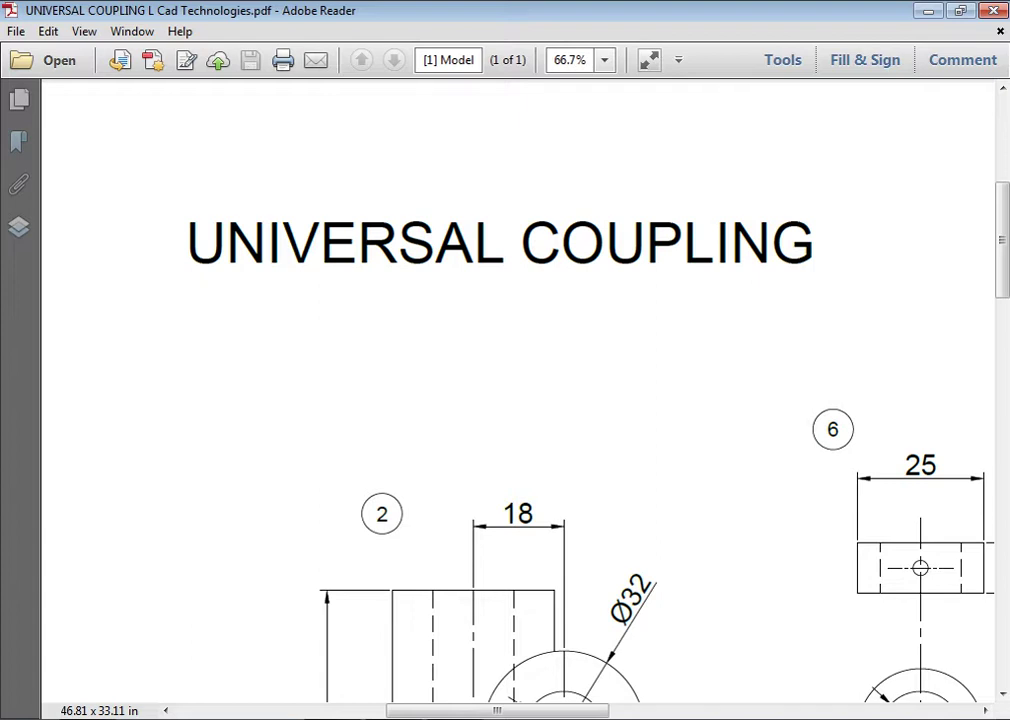
key(ctrl+minus)
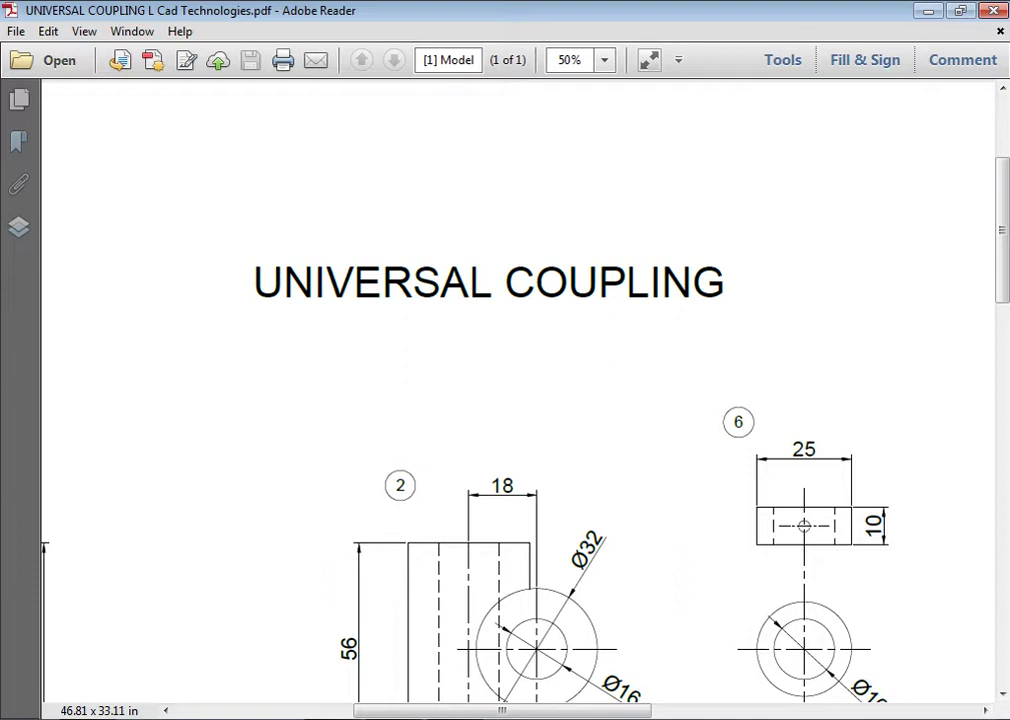
ctrl+scroll(520, 400, down, 2)
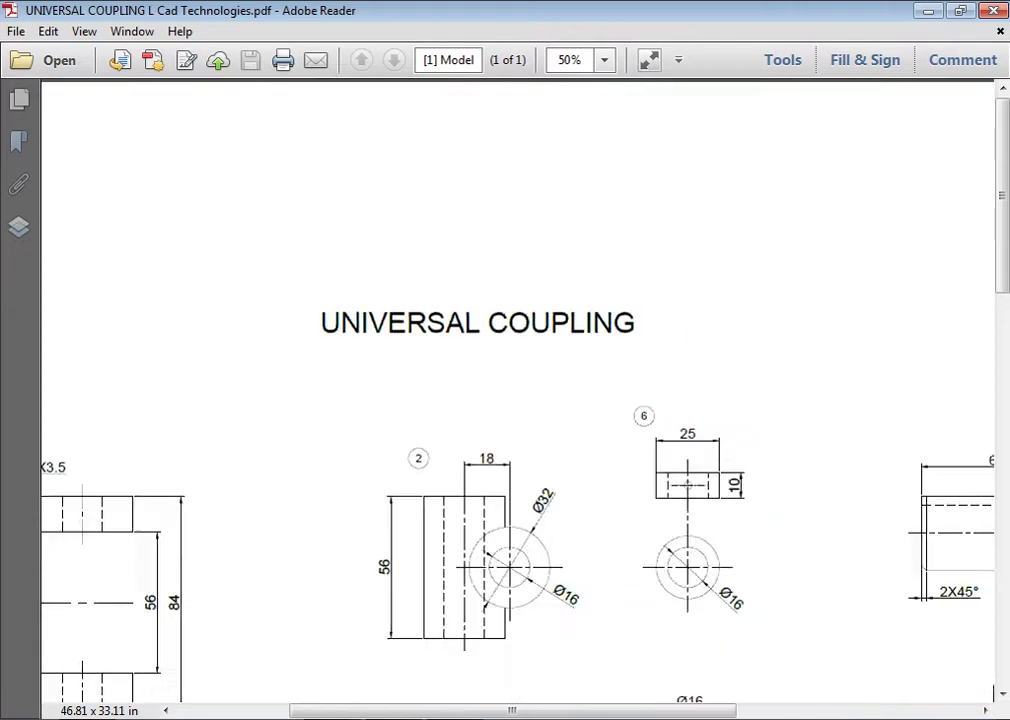
ctrl+scroll(520, 400, down, 1)
ctrl+scroll(520, 400, down, 1)
ctrl+scroll(520, 400, up, 1)
ctrl+scroll(229, 387, up, 1)
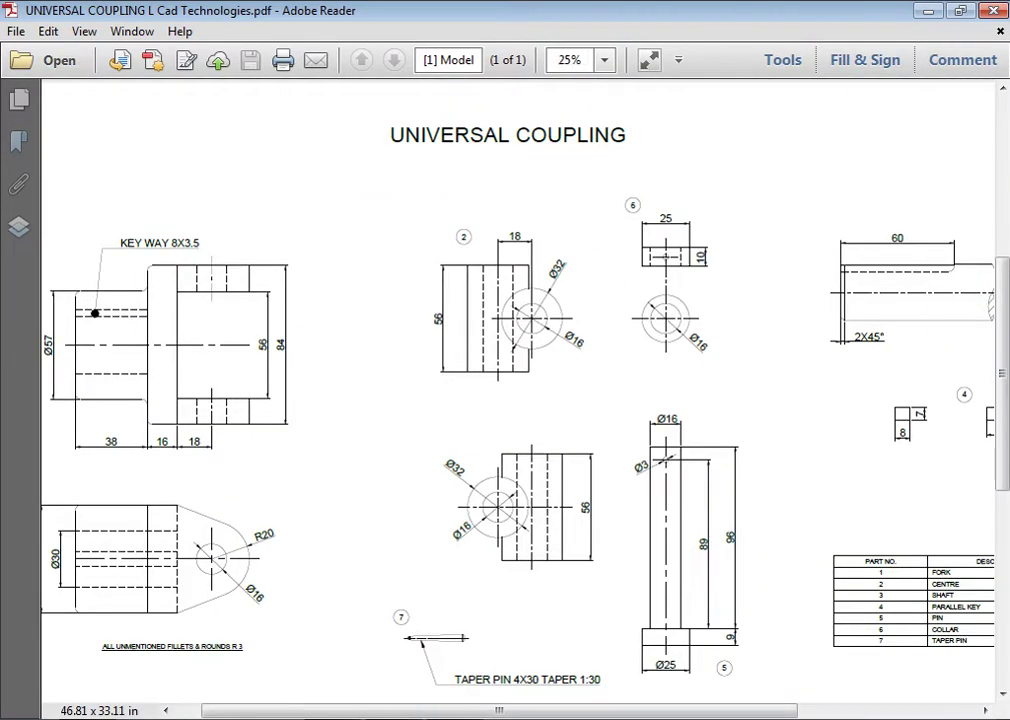
scroll(400, 350, left, 1)
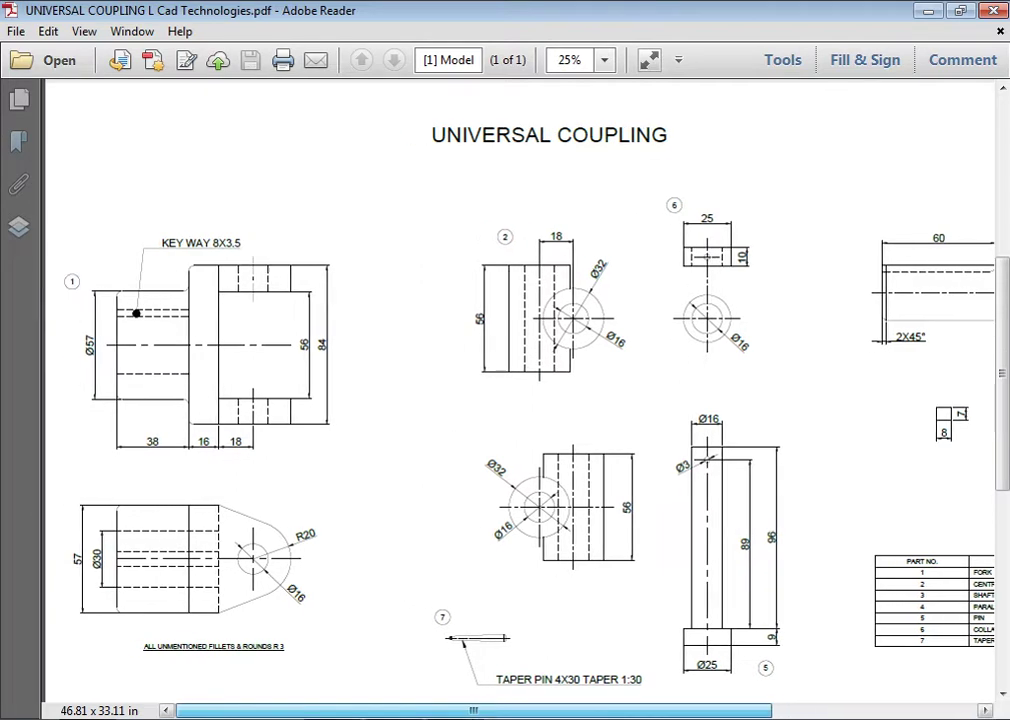
ctrl+scroll(400, 350, up, 1)
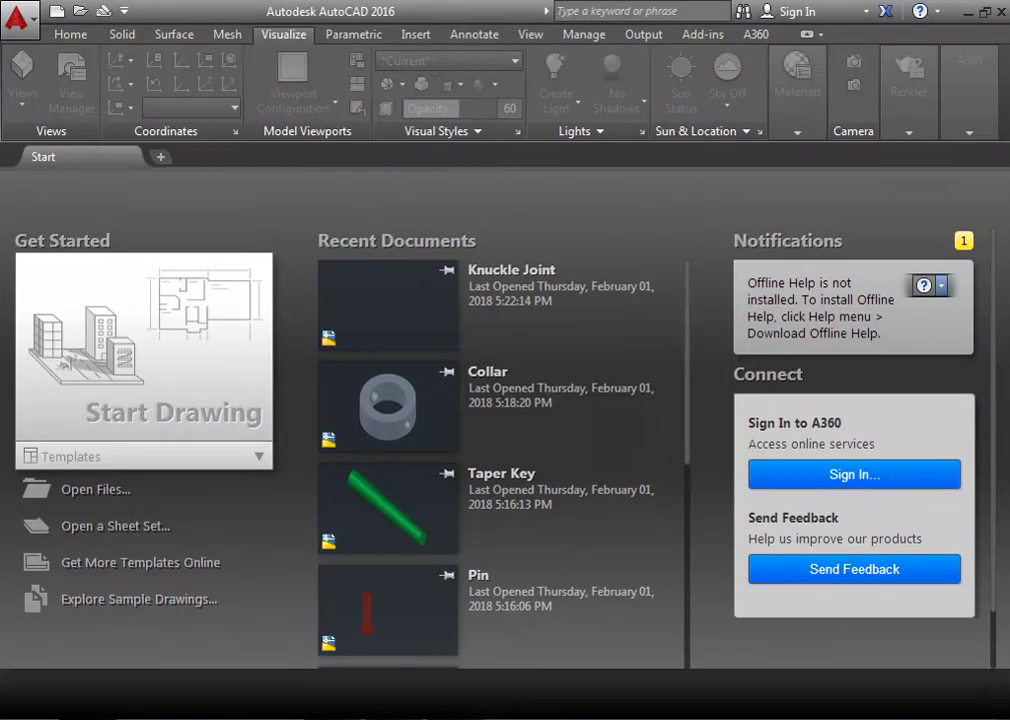
click(57, 11)
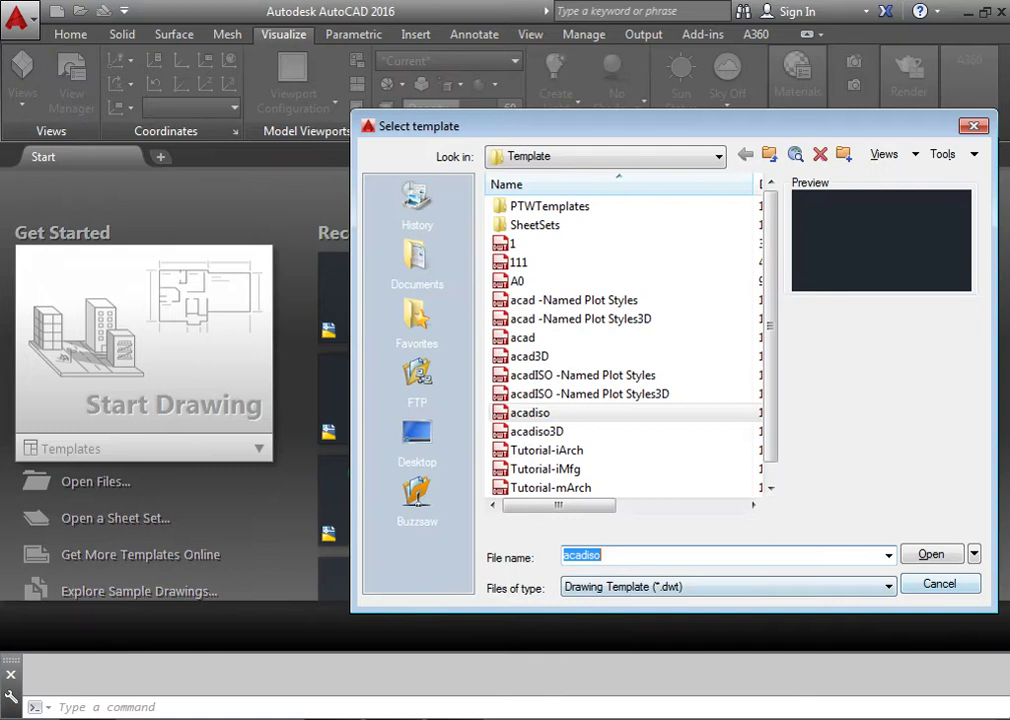
key(Return)
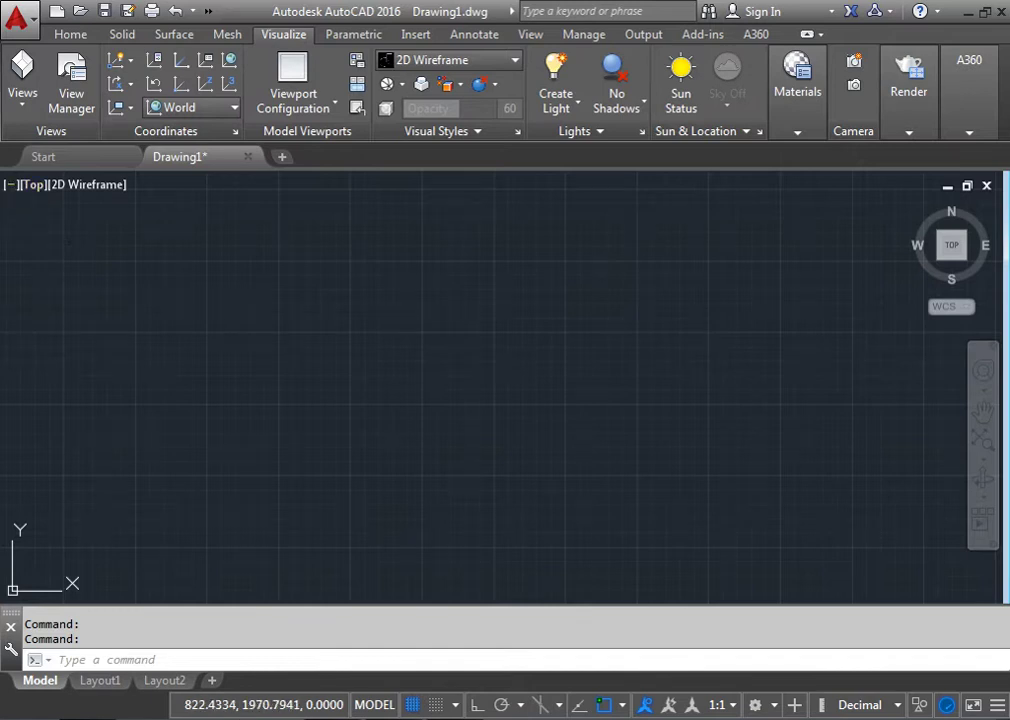
Switch the empty drawing's viewpoint from Top to SE Isometric.
click(33, 184)
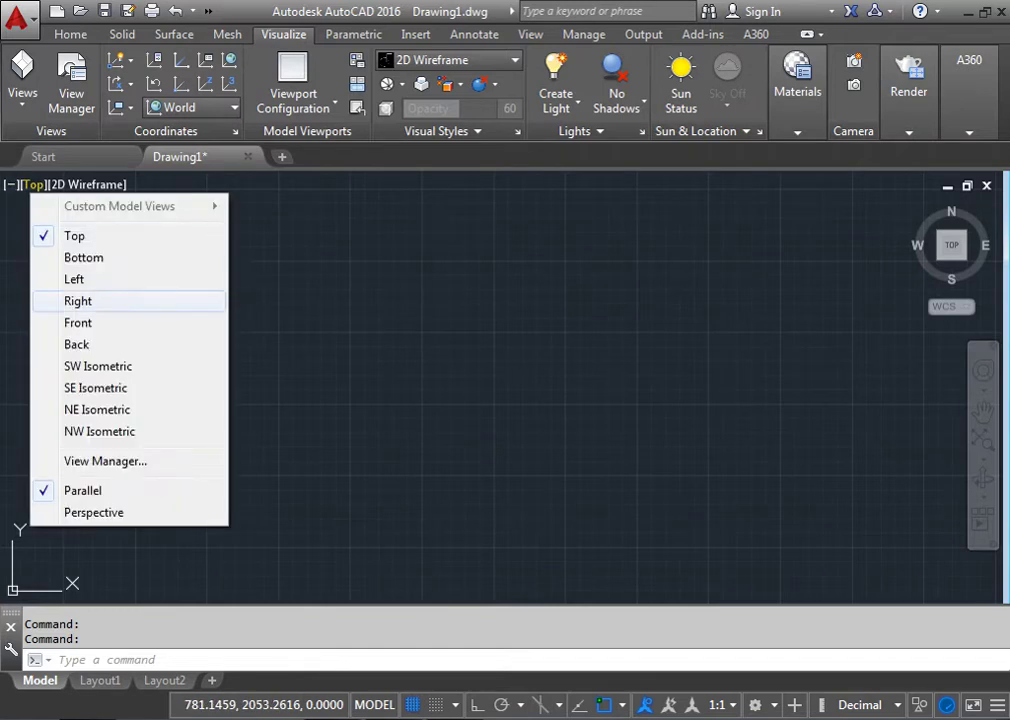
click(95, 388)
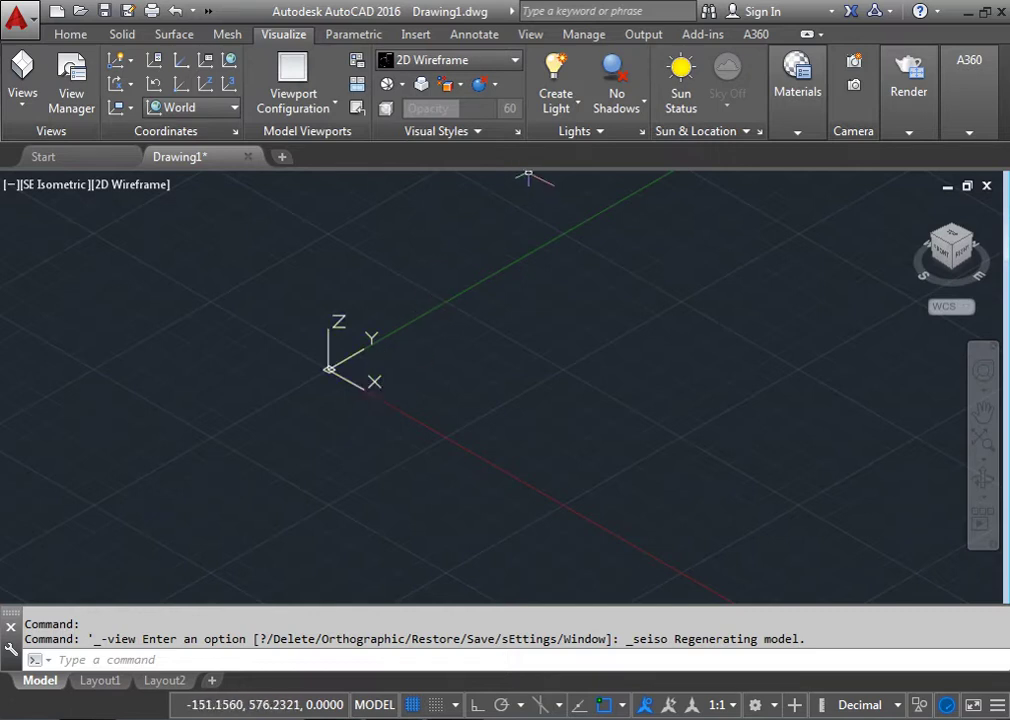
From the Home tab UCS list, align the UCS to Right after briefly choosing Front.
click(797, 131)
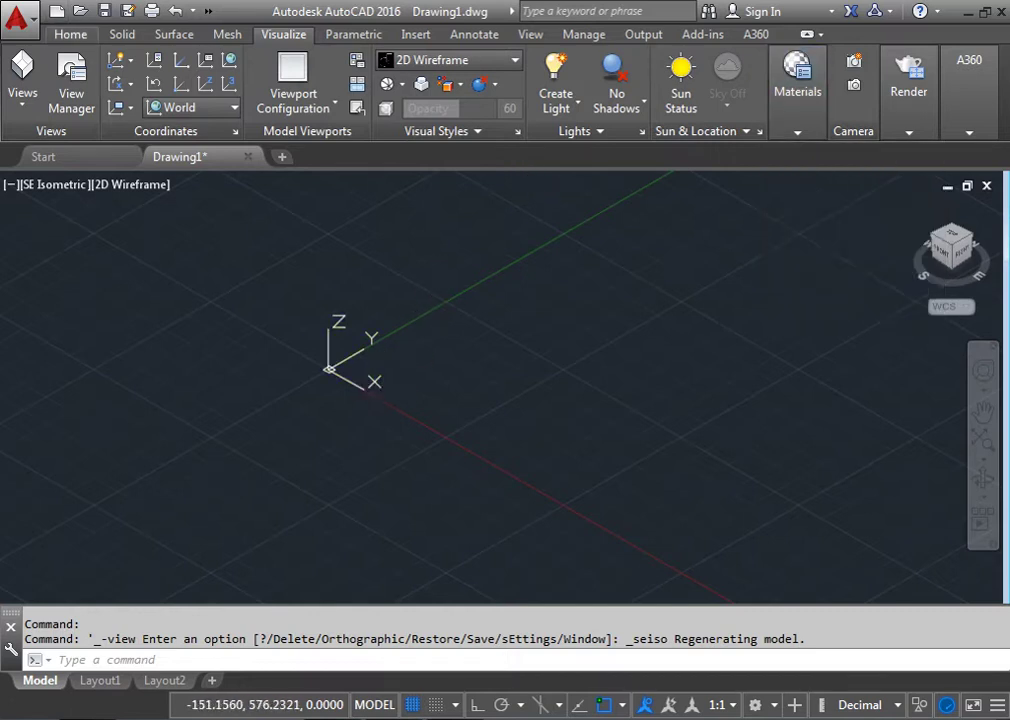
click(70, 34)
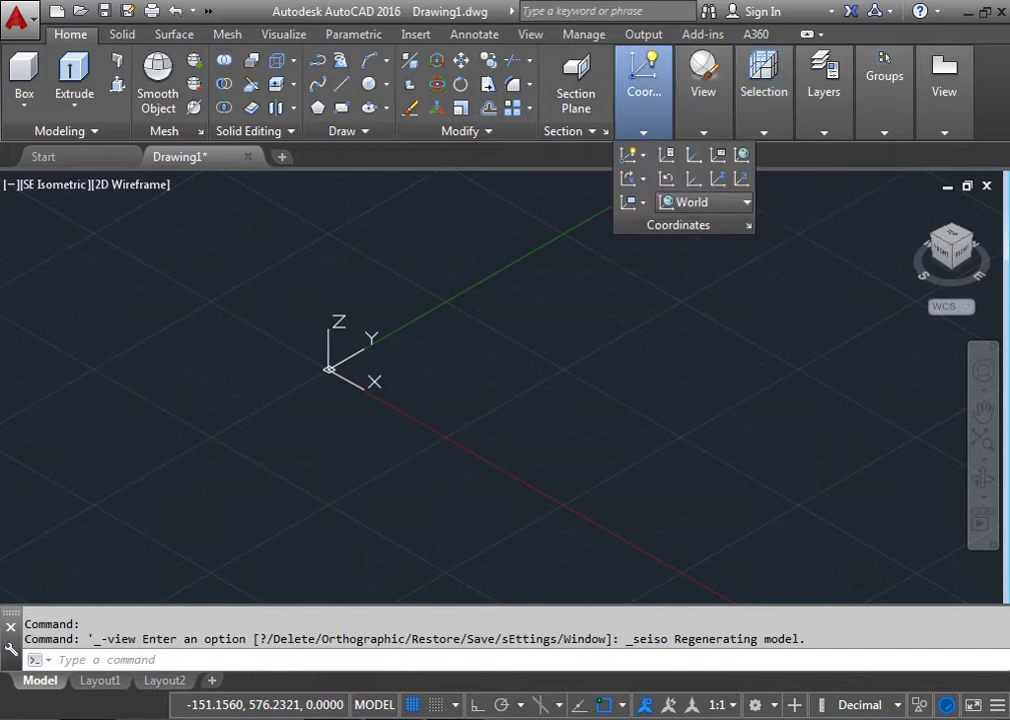
click(703, 202)
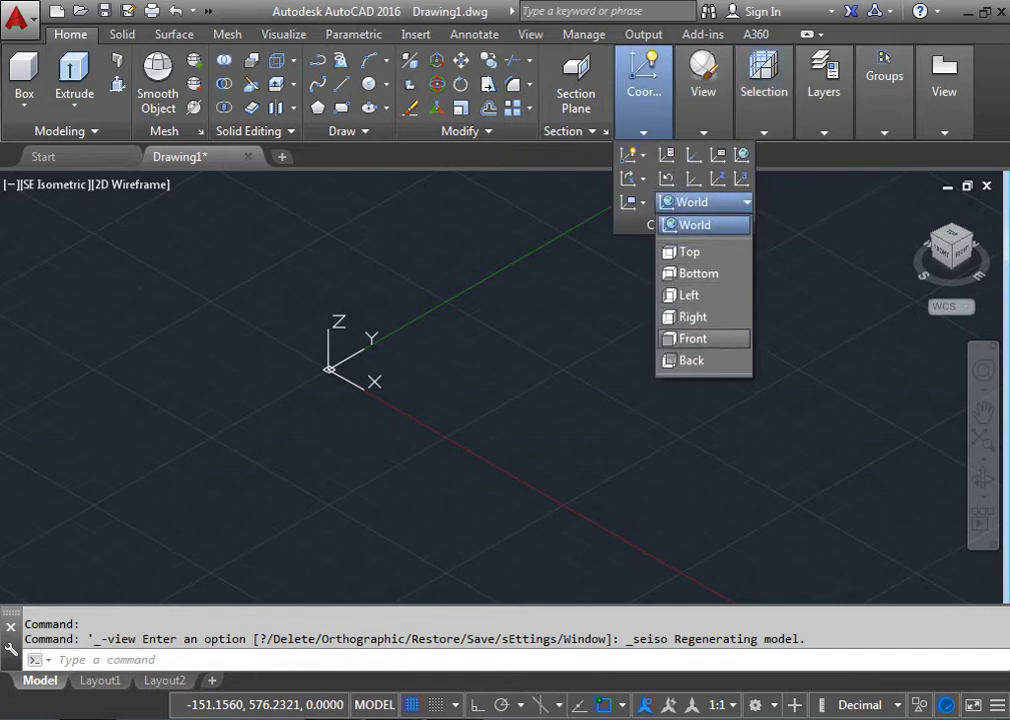
click(692, 338)
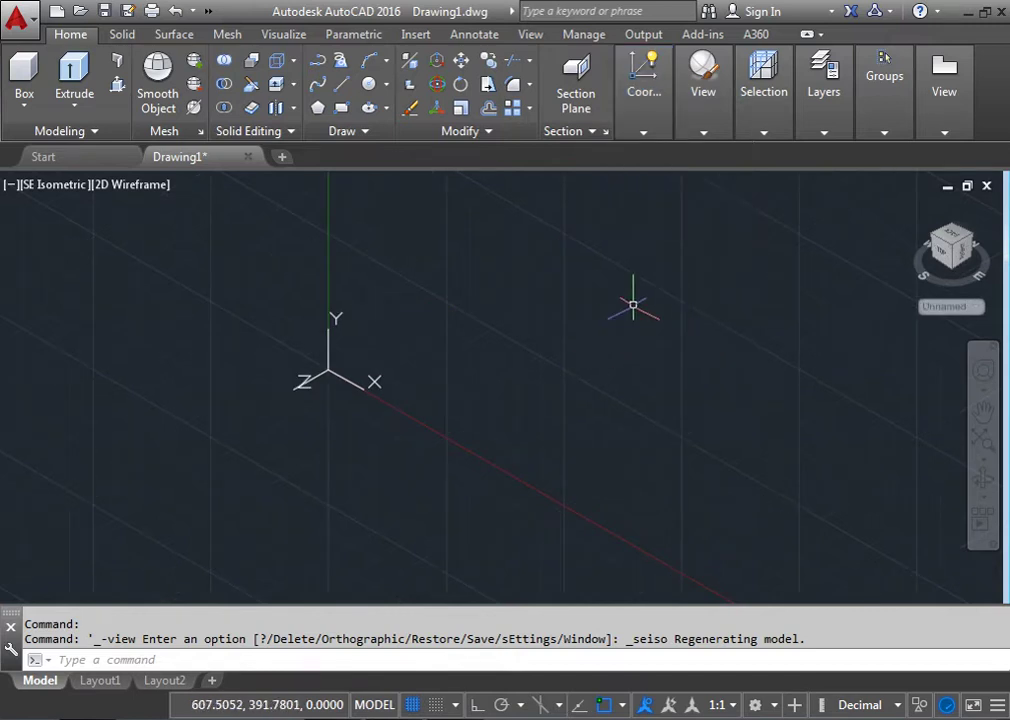
click(644, 90)
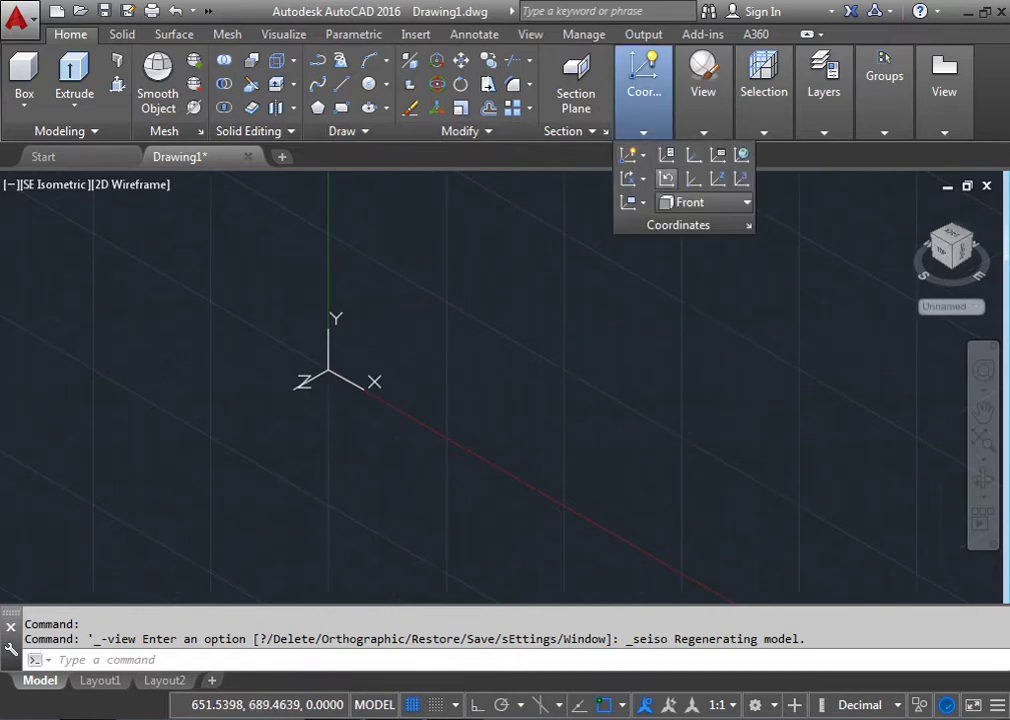
click(700, 202)
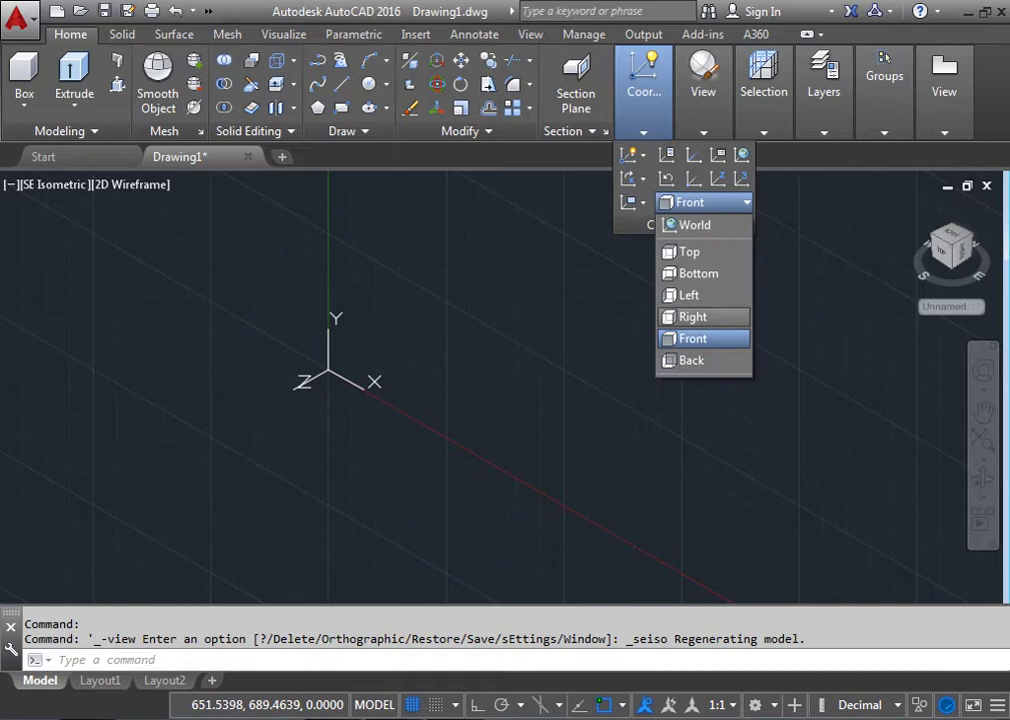
click(673, 314)
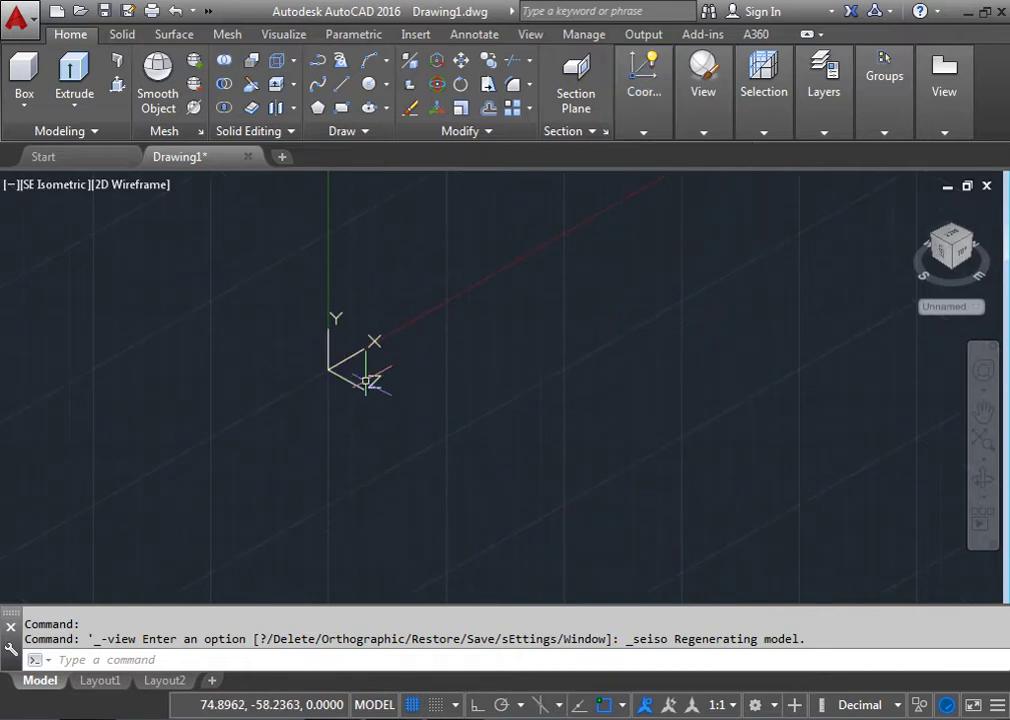
text(rec)
Draw a 57 by 84 rectangle using the RECTANG Dimensions option.
key(Return)
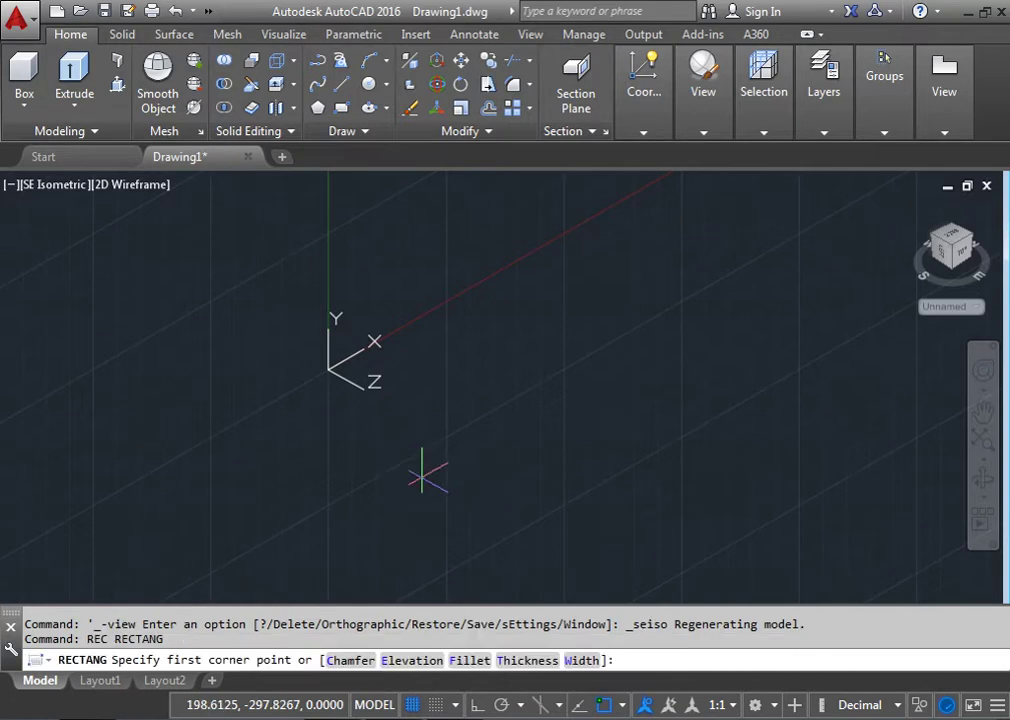
click(421, 481)
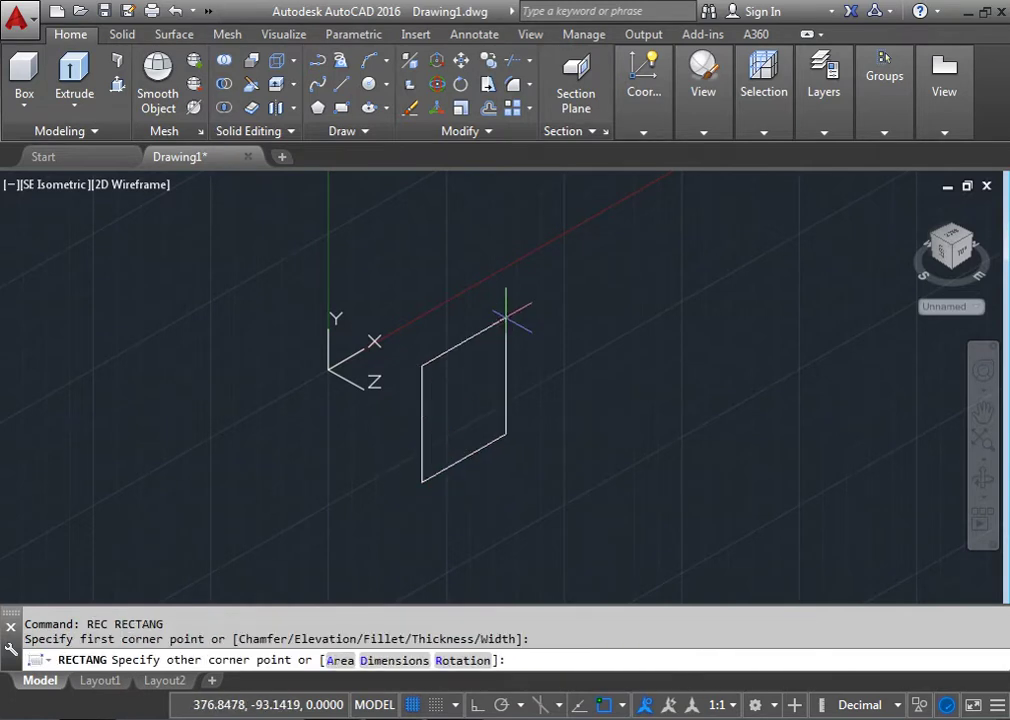
text(d)
key(Return)
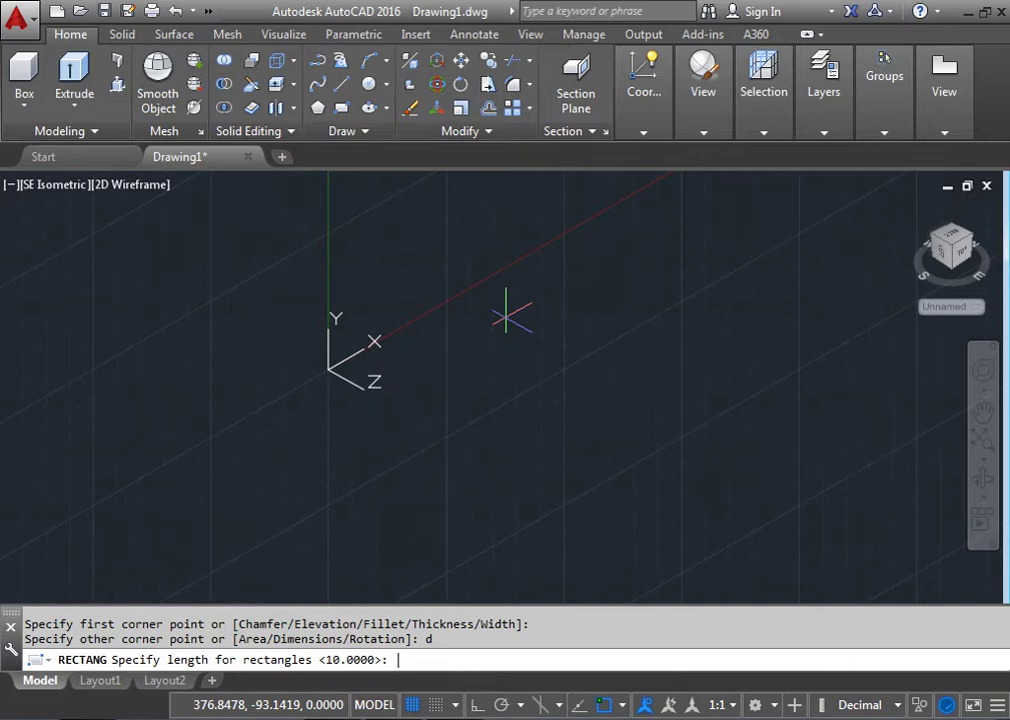
text(57)
text(84)
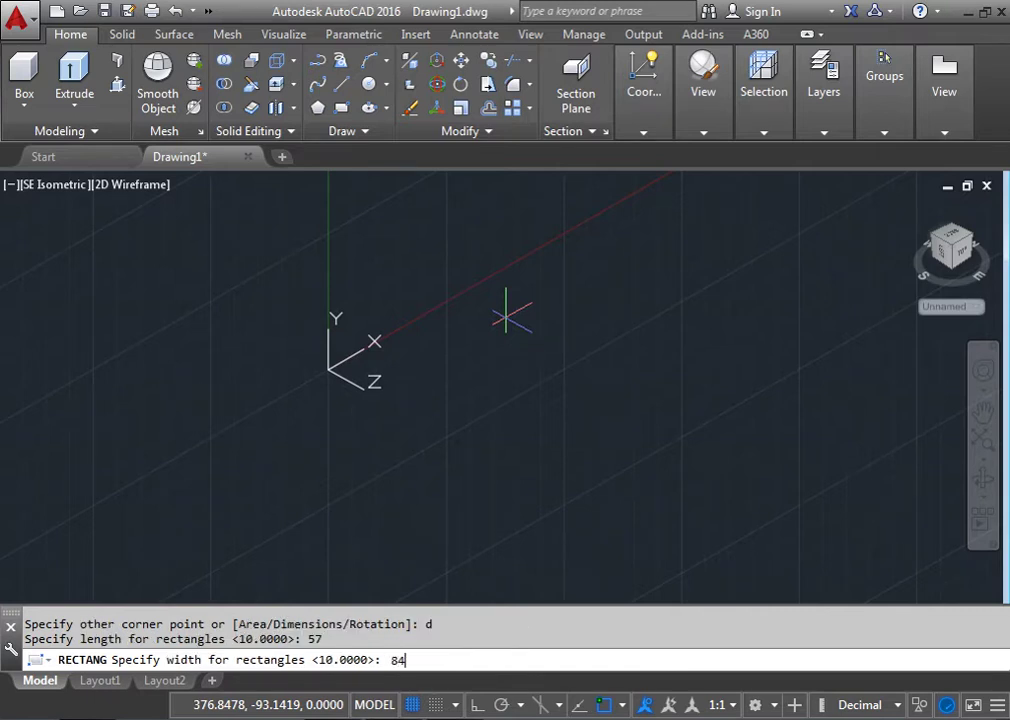
key(Return)
click(506, 316)
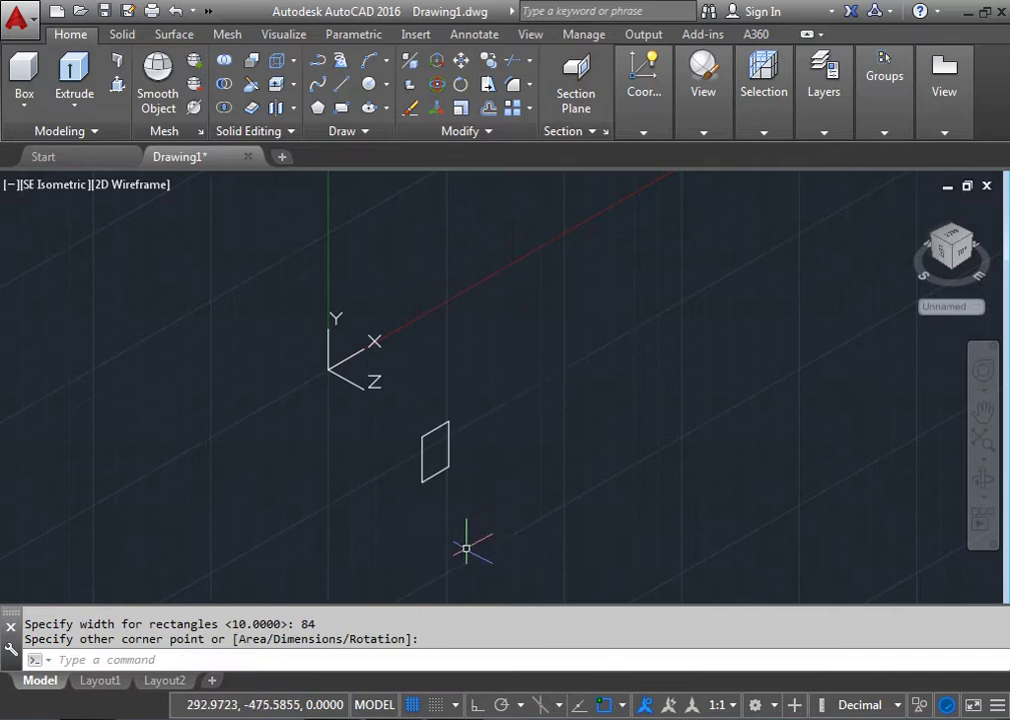
scroll(464, 542, up, 3)
scroll(287, 274, up, 2)
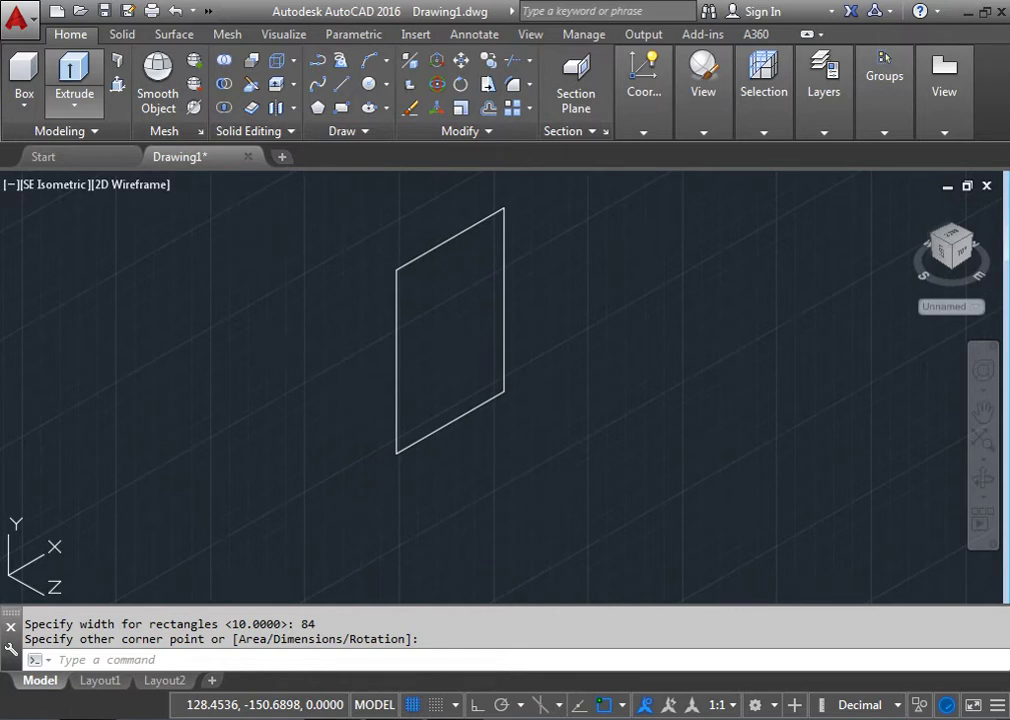
Extrude the rectangle 16 units into a solid block.
click(73, 72)
click(437, 247)
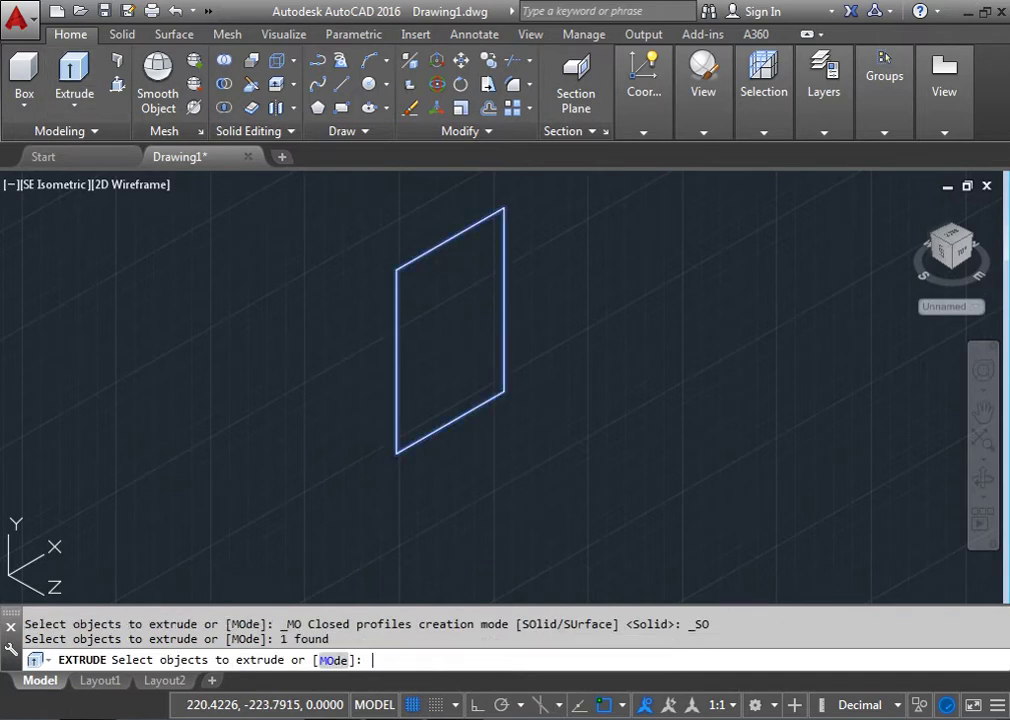
key(Return)
key(Return)
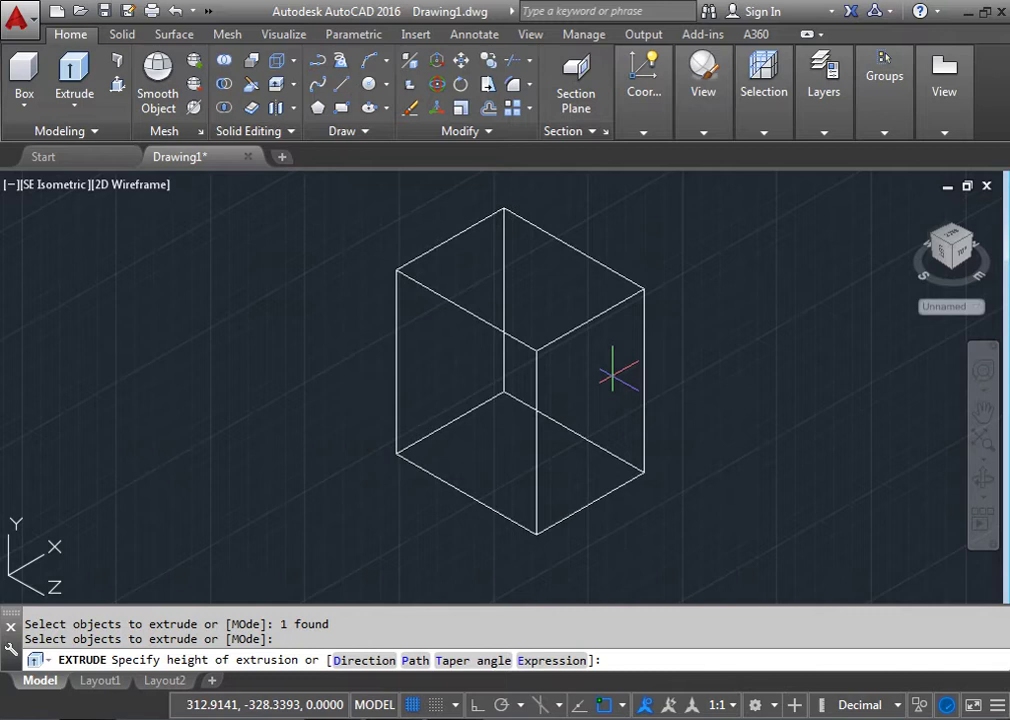
text(16)
key(Return)
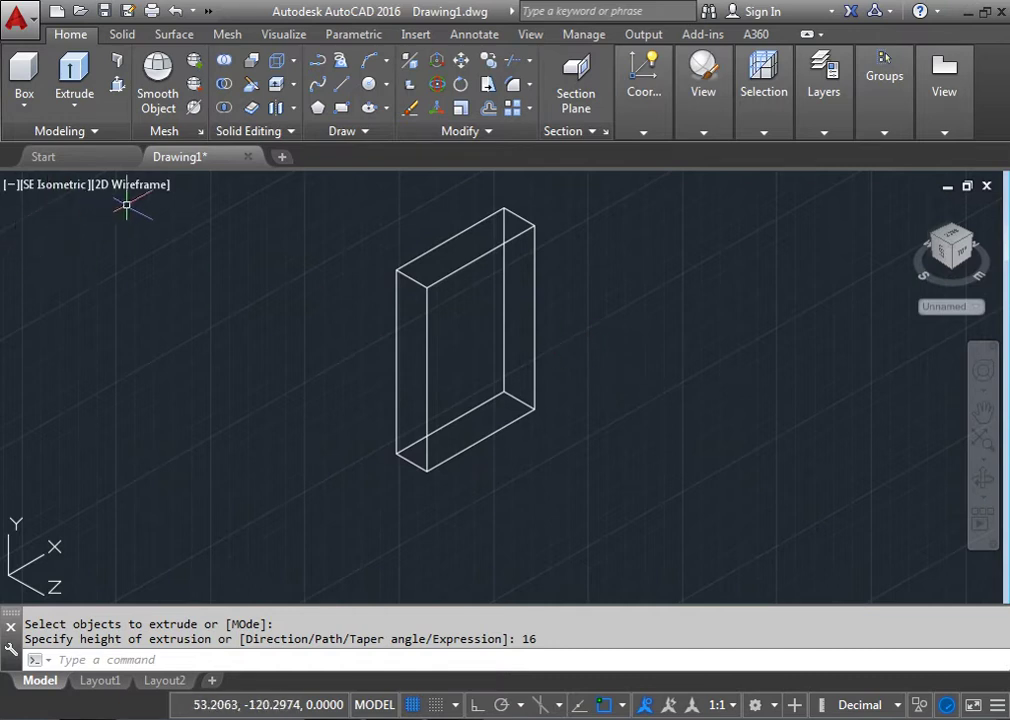
Set the UCS back to Top.
click(643, 131)
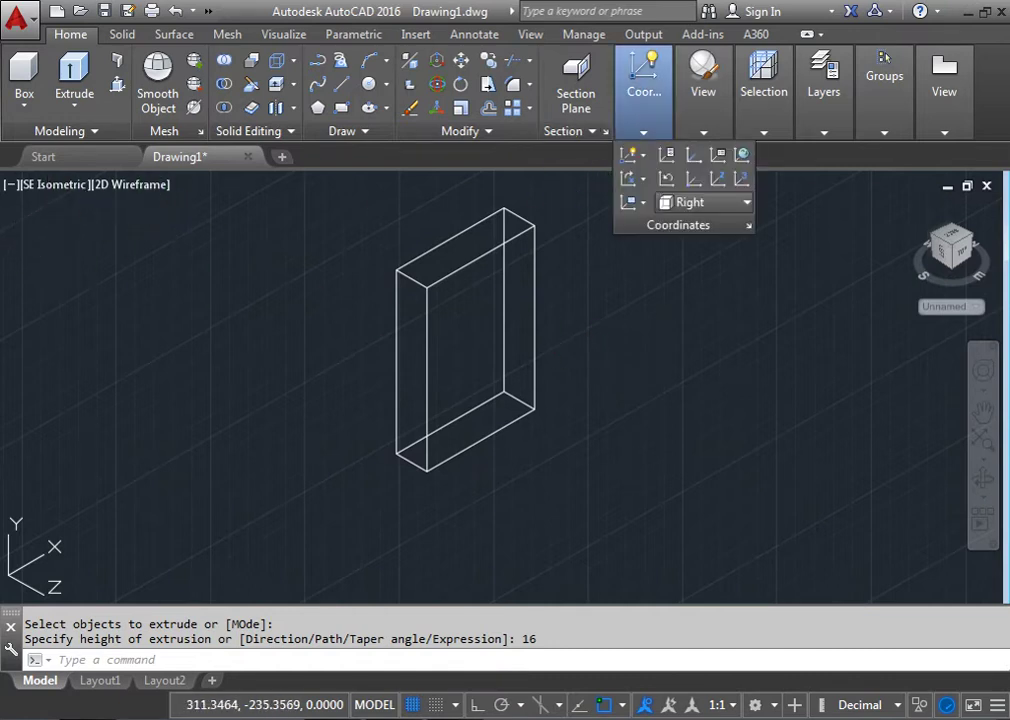
click(700, 202)
click(680, 248)
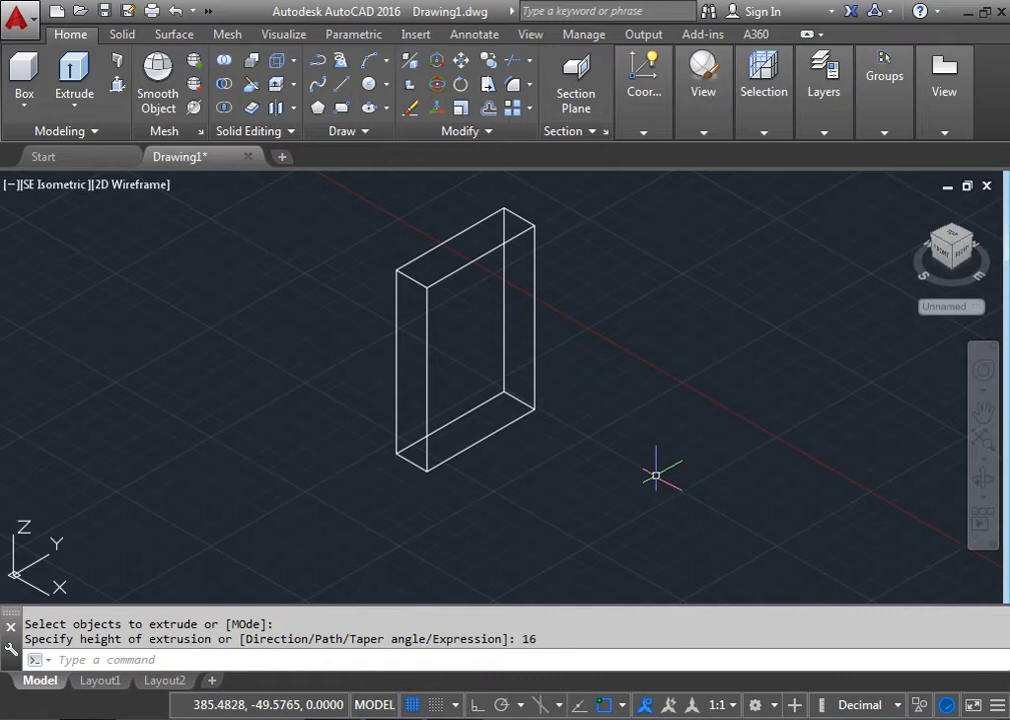
Draw an 18-unit ortho construction line out from the box's bottom edge.
text(l)
key(Return)
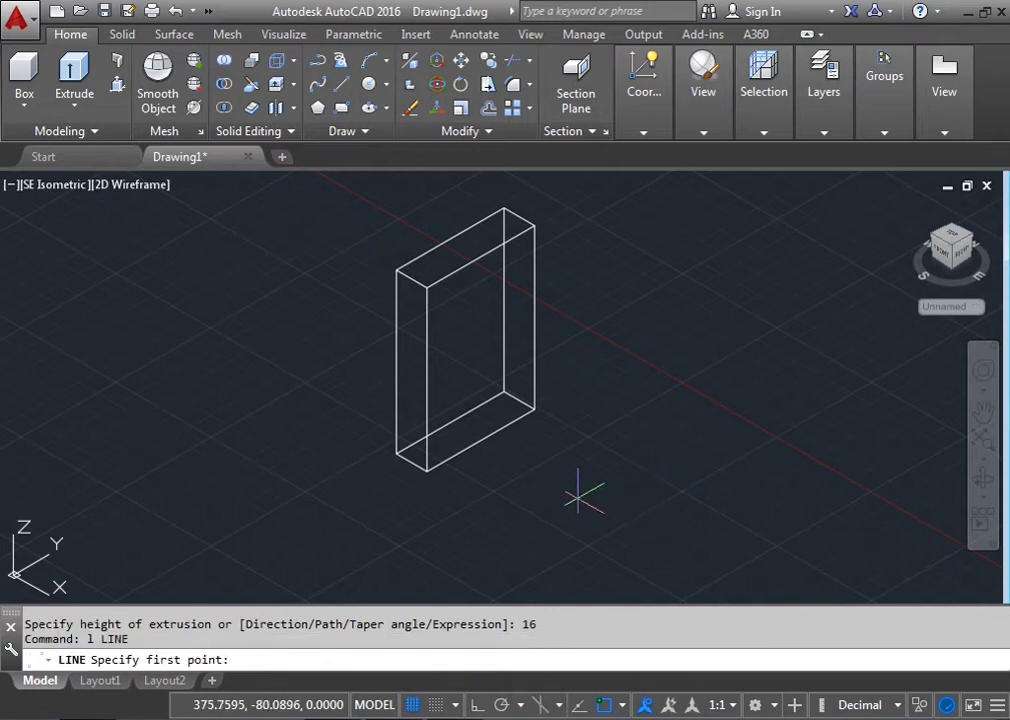
click(481, 439)
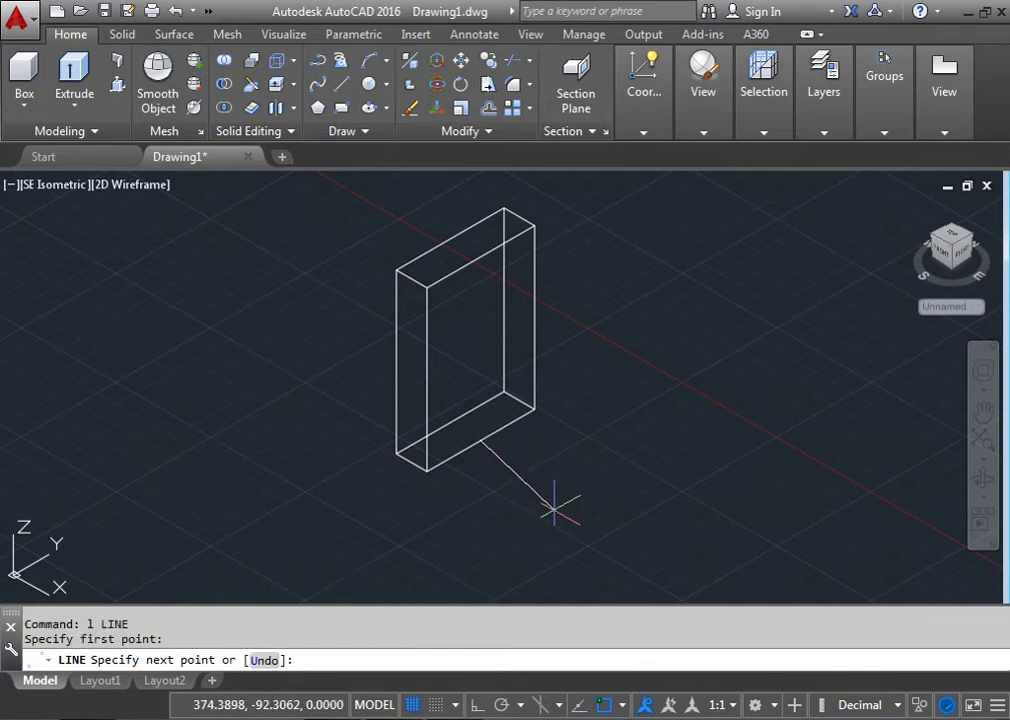
key(F8)
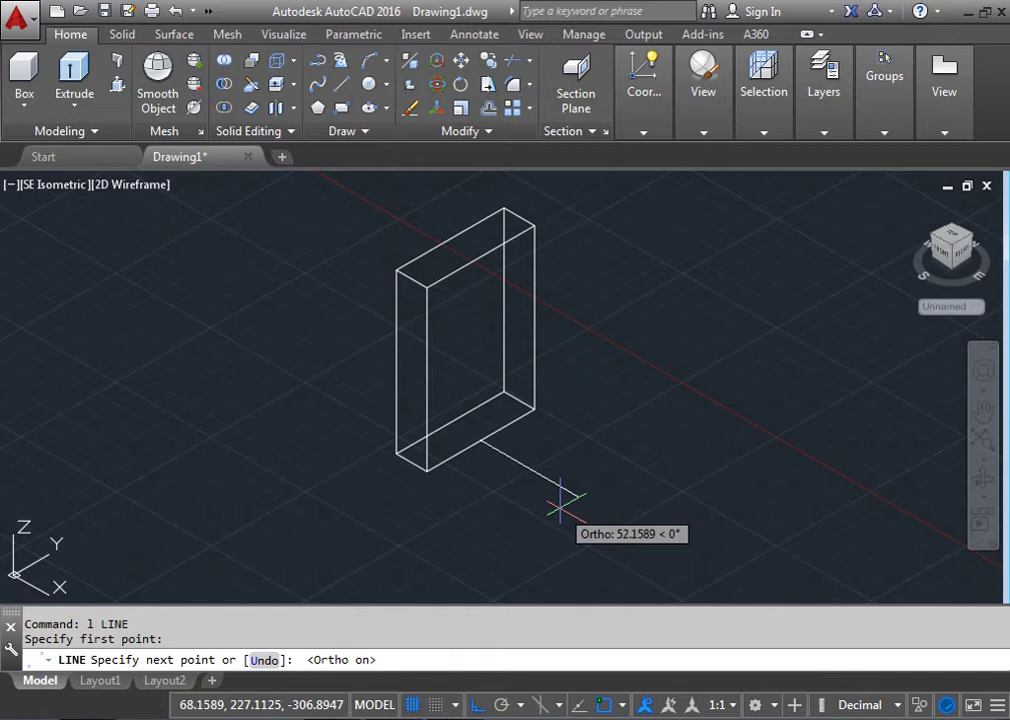
text(18)
key(Return)
key(Return)
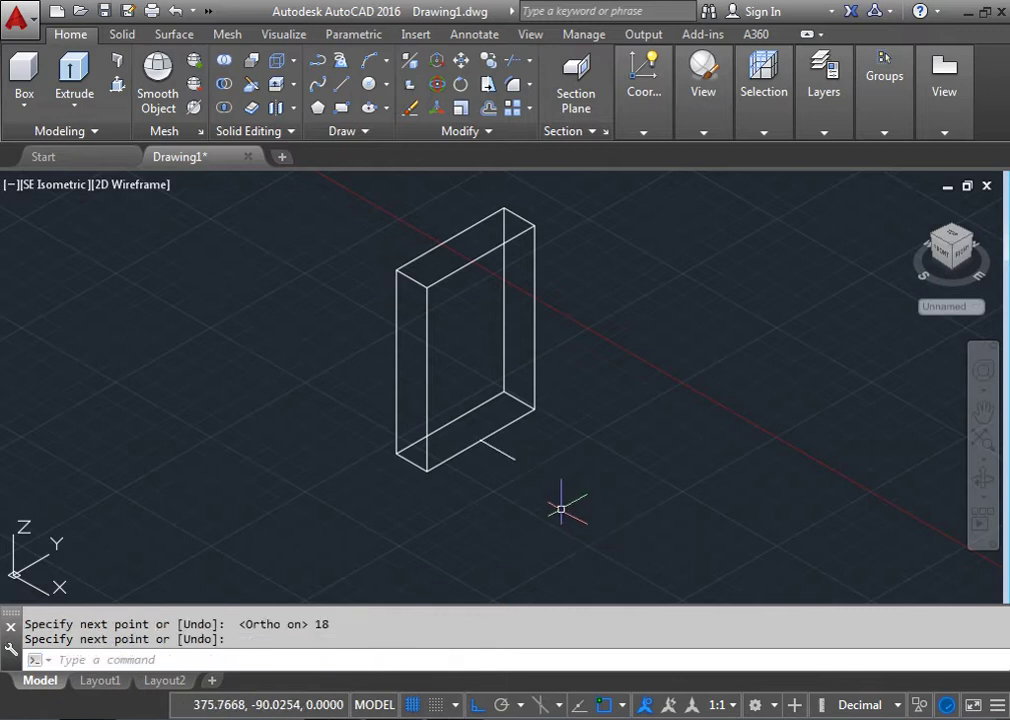
text(c)
key(Return)
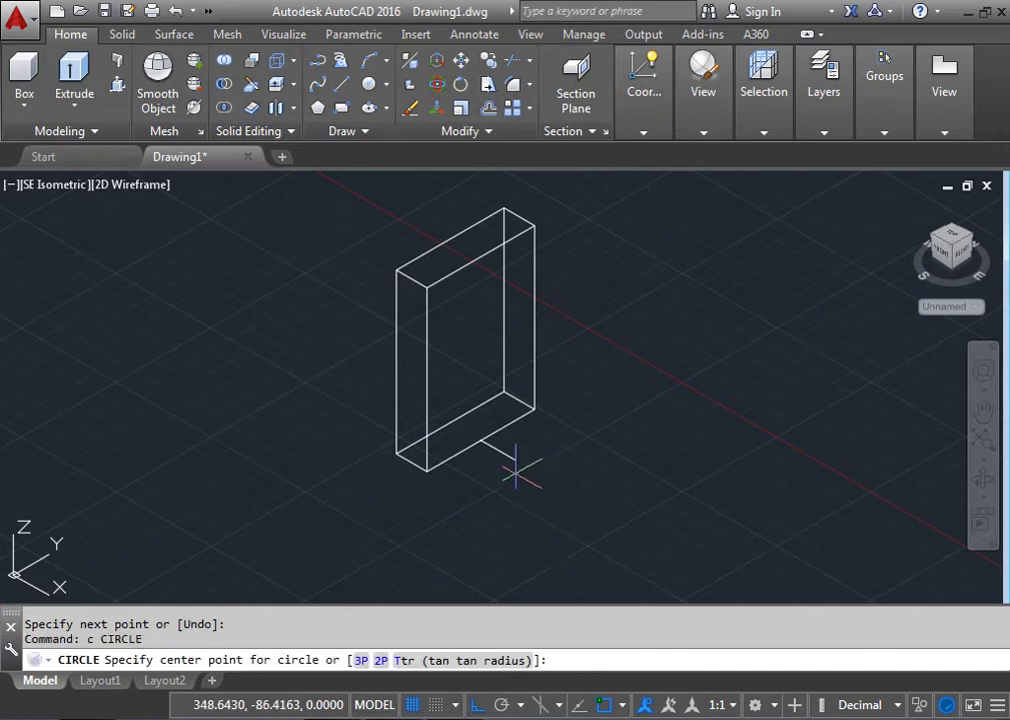
Draw concentric circles of radius 8 and 20 at the line's end.
click(516, 459)
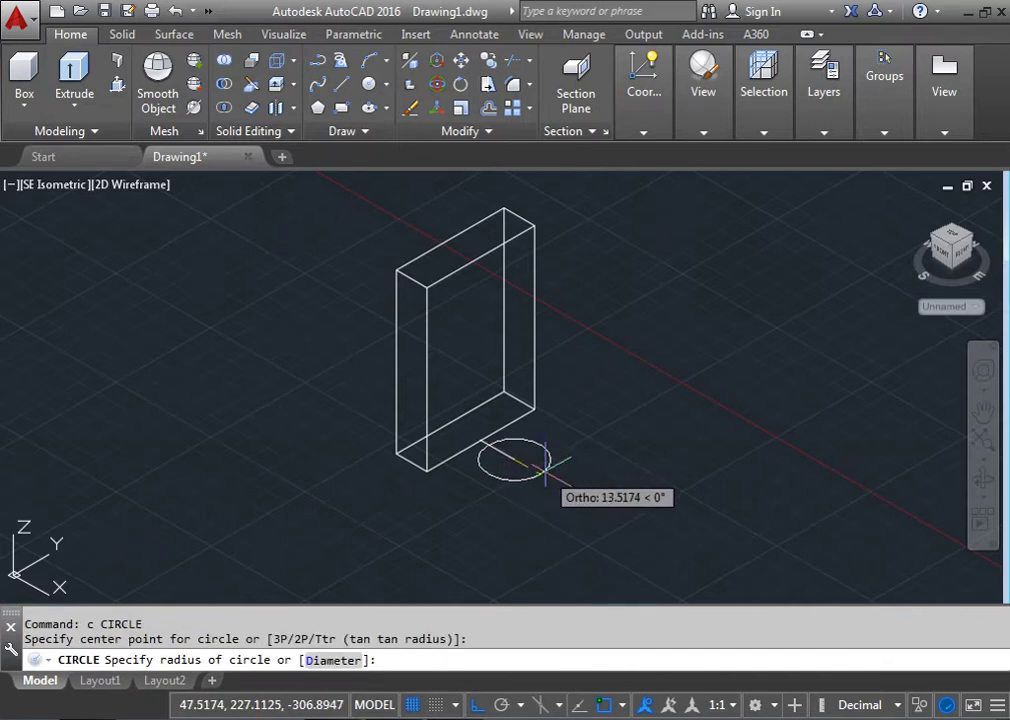
text(8)
key(Return)
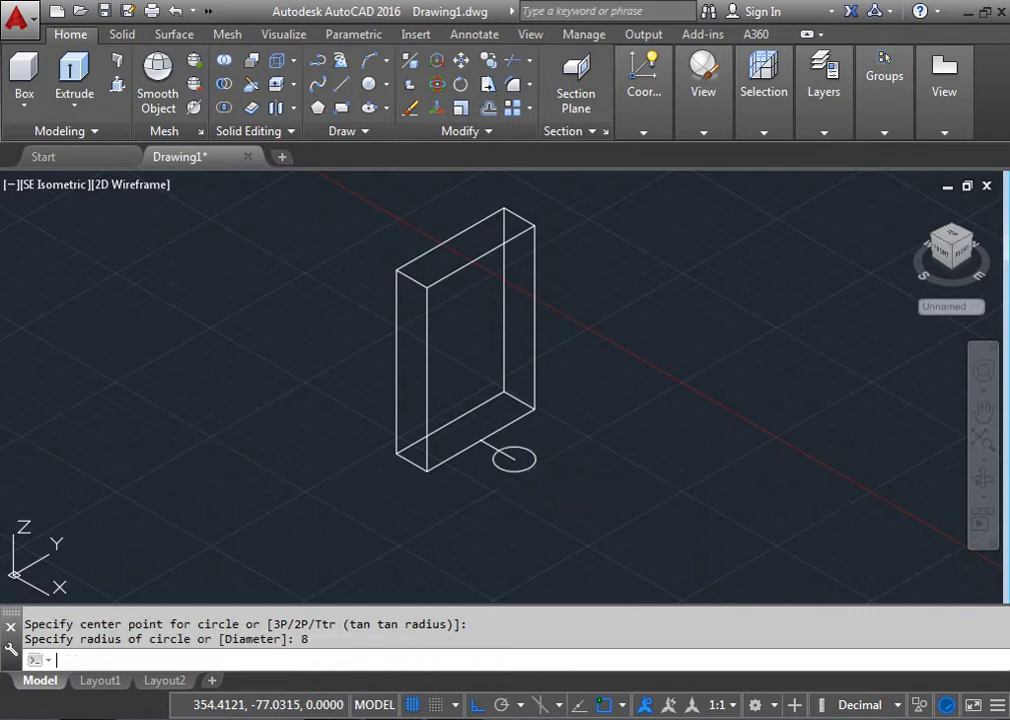
key(Return)
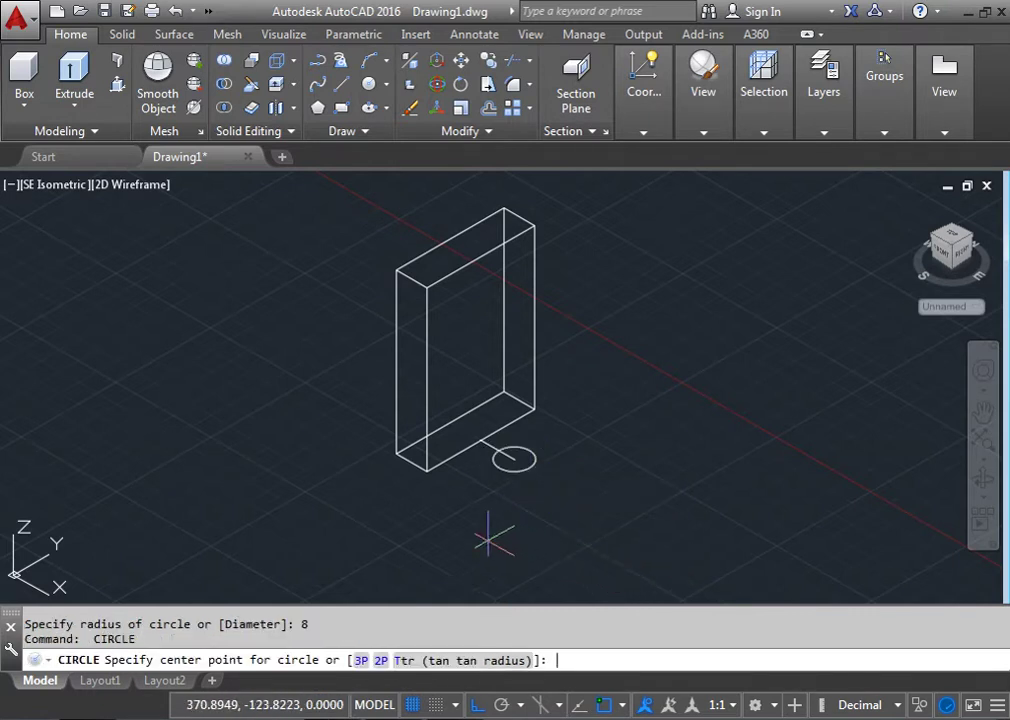
click(515, 459)
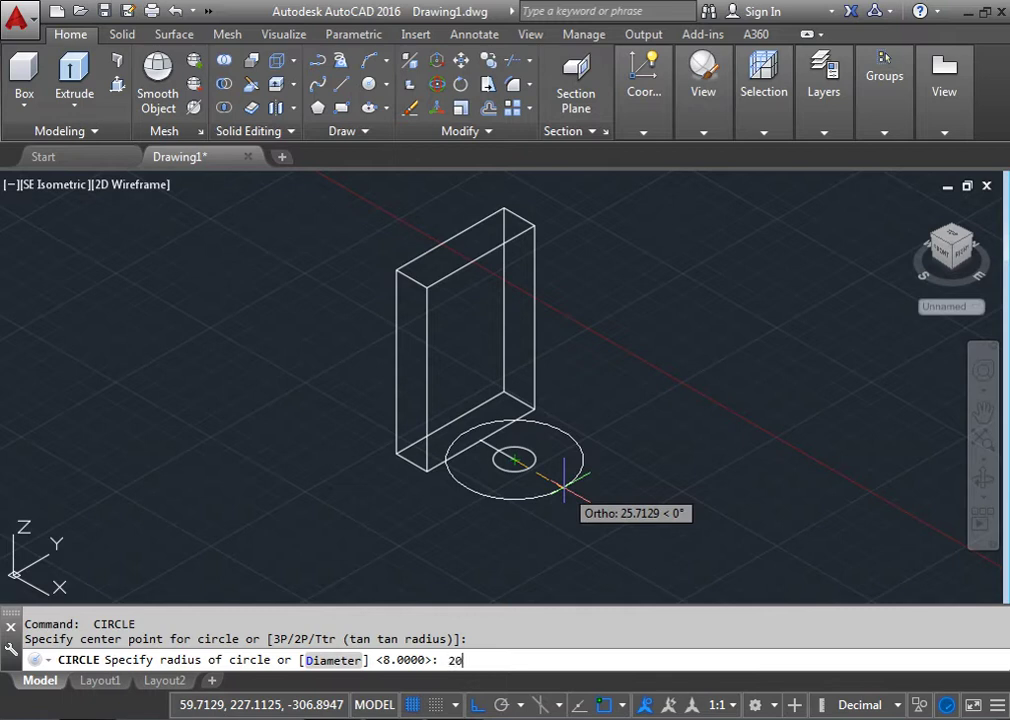
key(Return)
key(Escape)
key(Escape)
scroll(559, 424, up, 2)
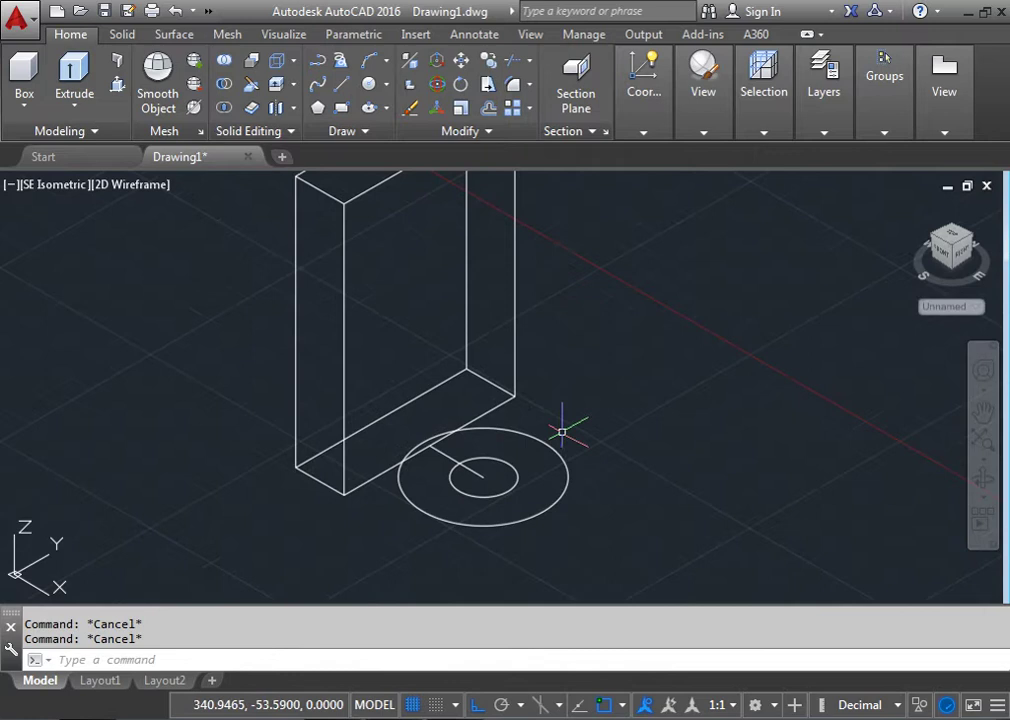
Draw lines from the box base corners tangent to the radius-20 circle.
text(l)
key(Return)
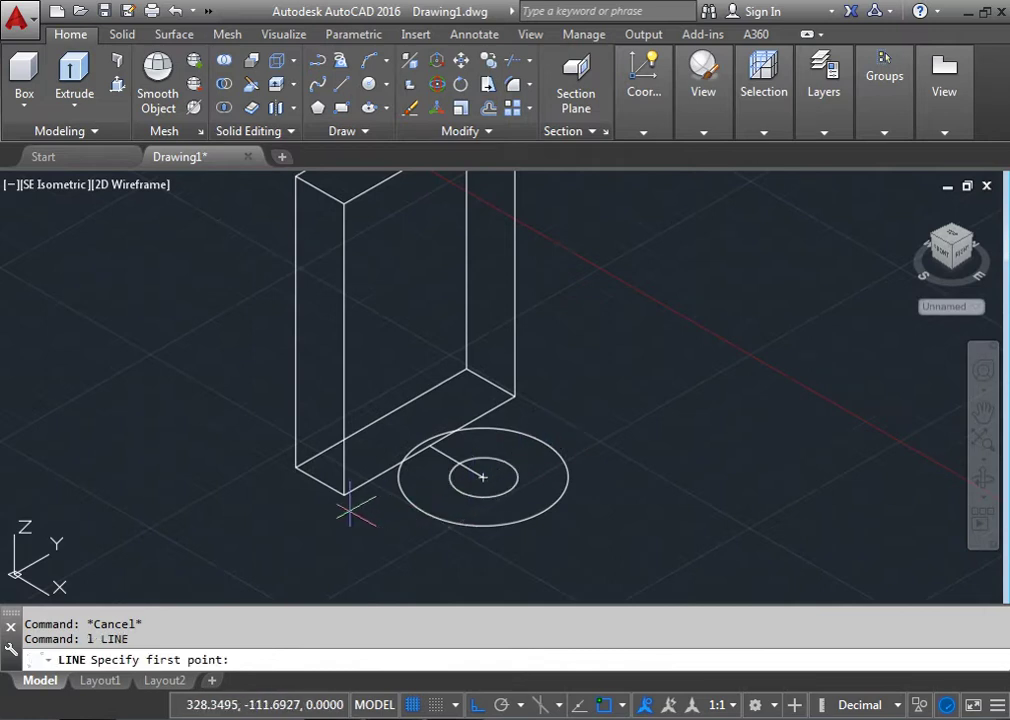
click(344, 492)
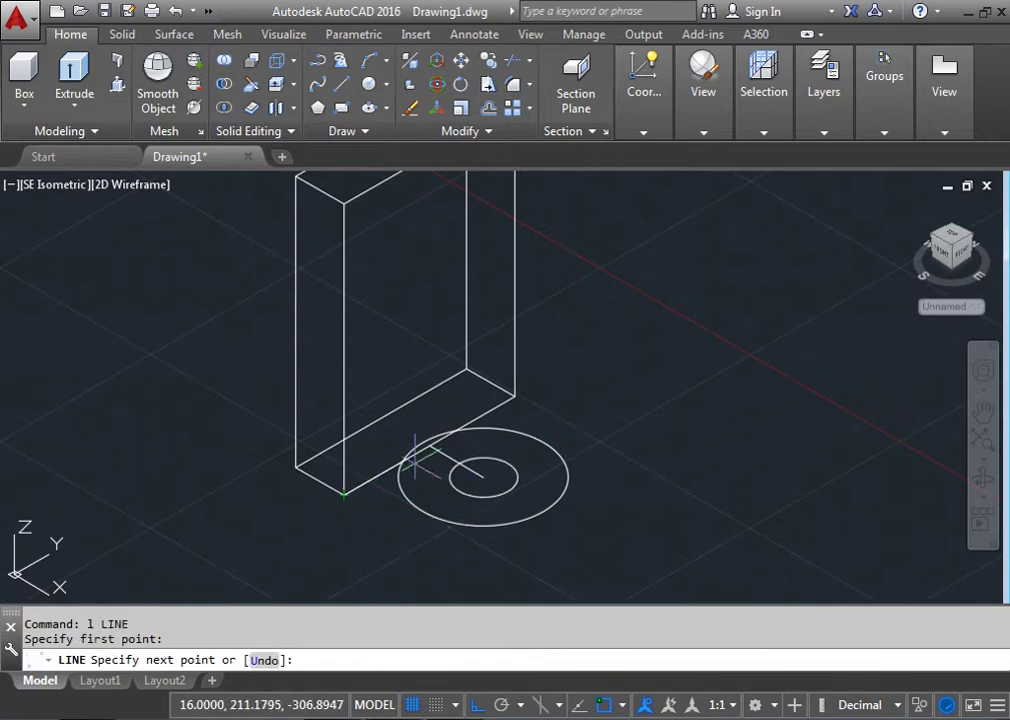
click(514, 397)
click(562, 458)
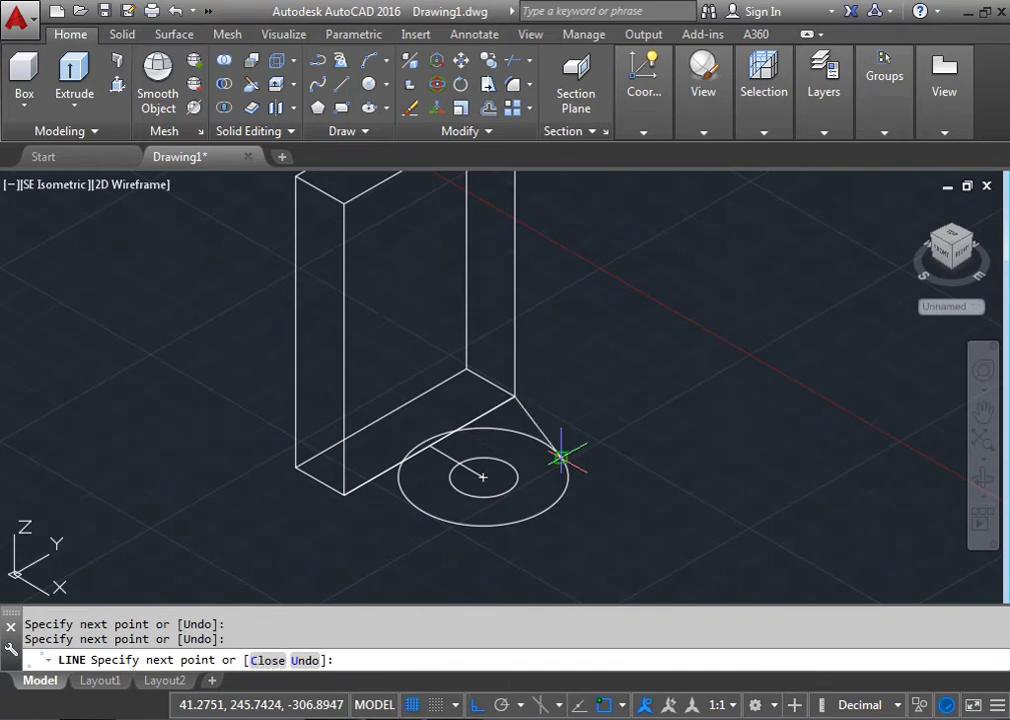
key(Escape)
key(Return)
click(344, 492)
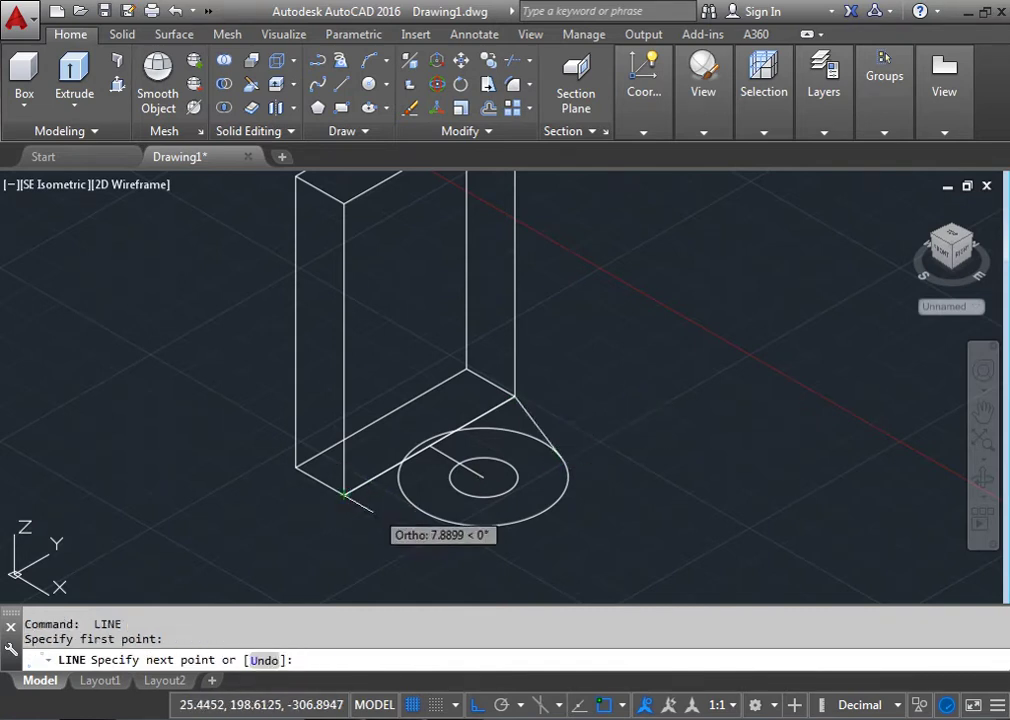
Finish the second tangent line, trim the outer circle's inner arc, and erase the construction line.
click(450, 519)
key(Escape)
key(Escape)
key(Escape)
text(tr)
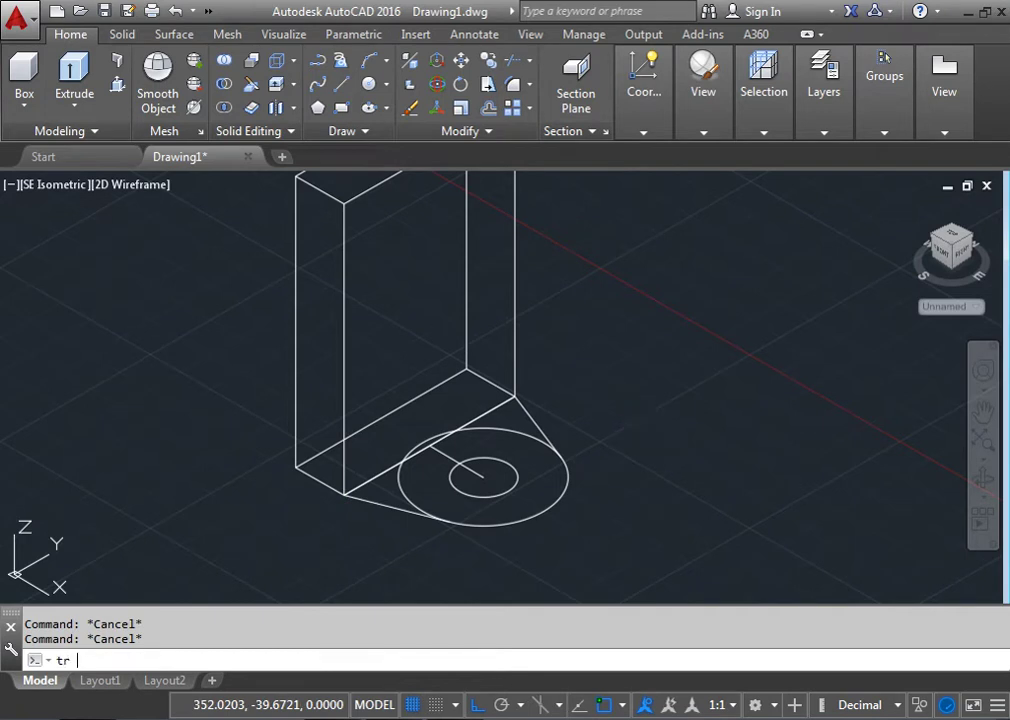
key(Return)
key(Return)
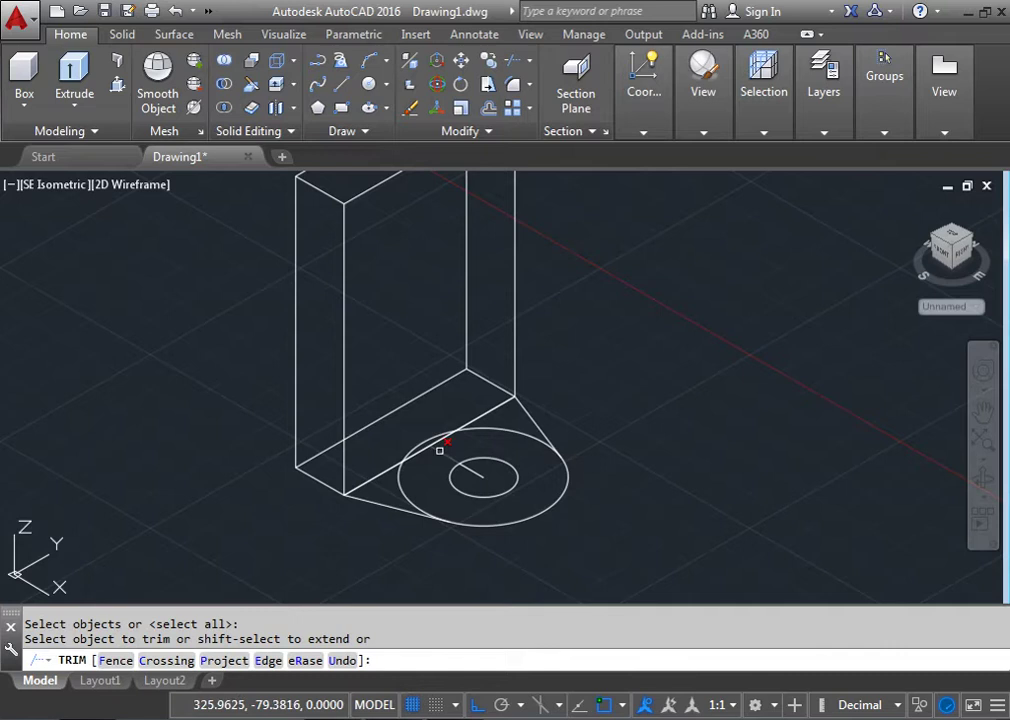
click(400, 472)
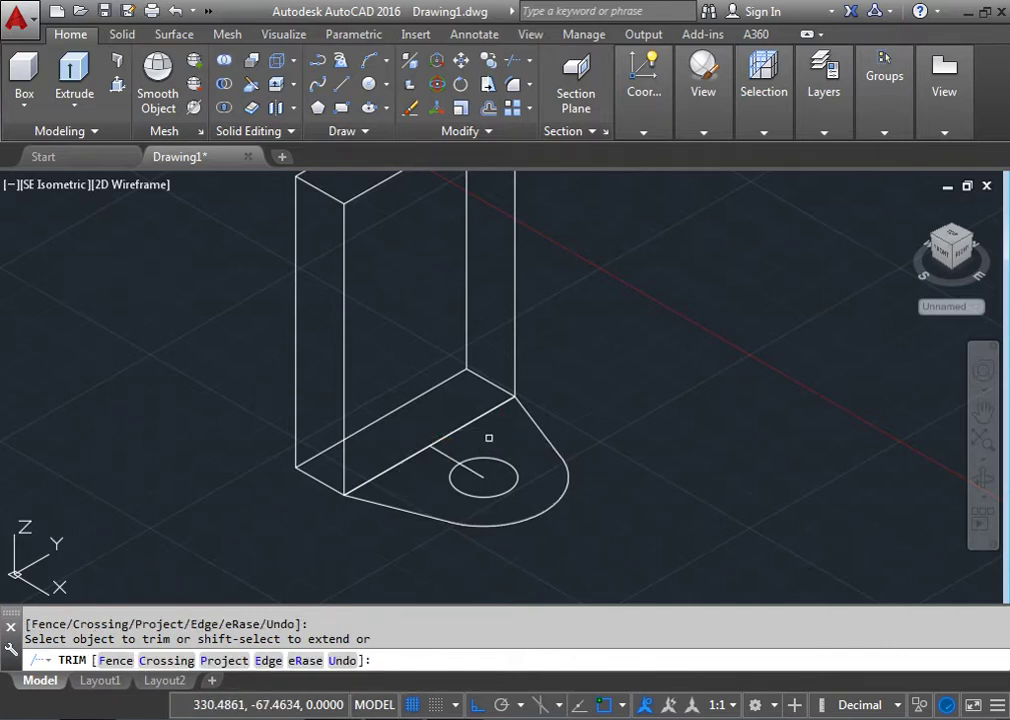
key(Escape)
click(456, 461)
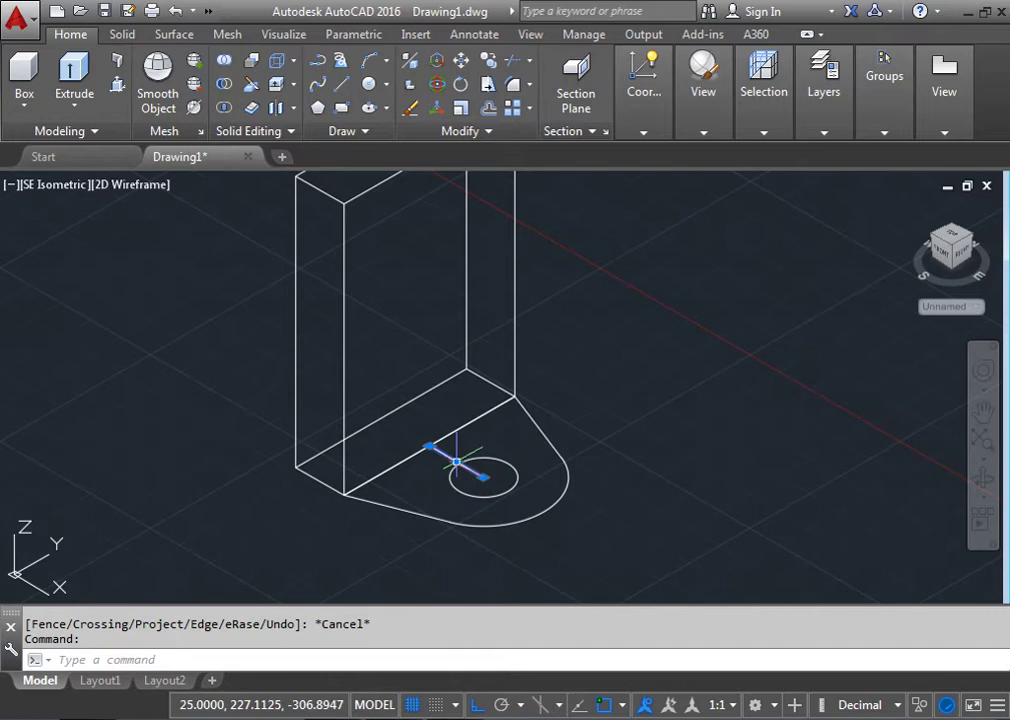
key(Delete)
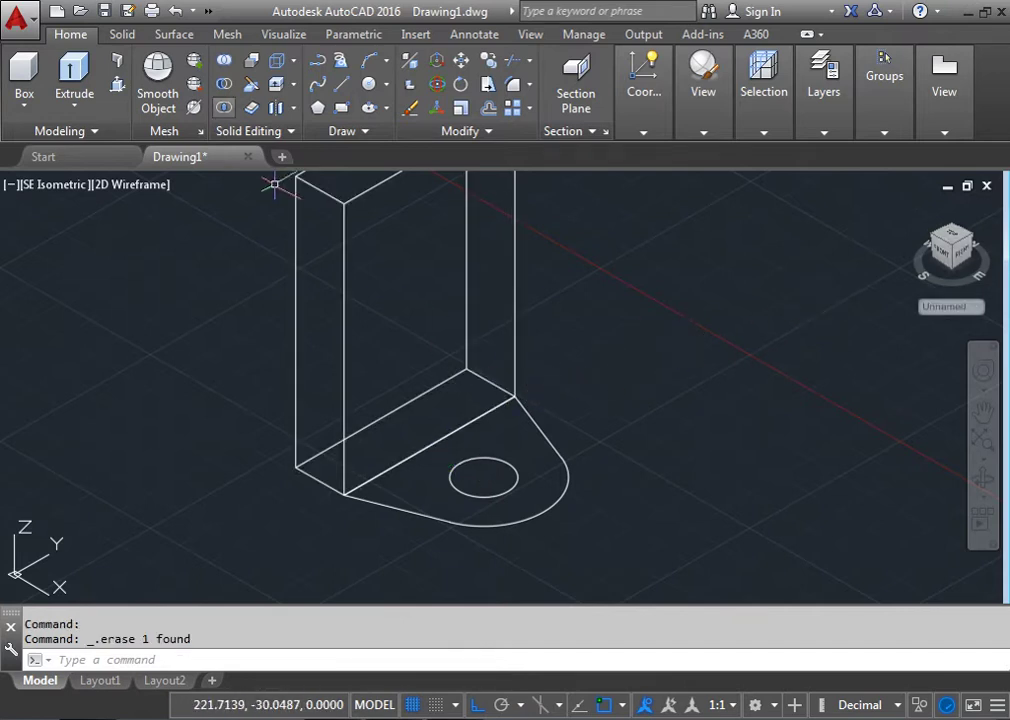
Try PRESSPULL on the base area, cancel it, and run REGION instead.
click(74, 80)
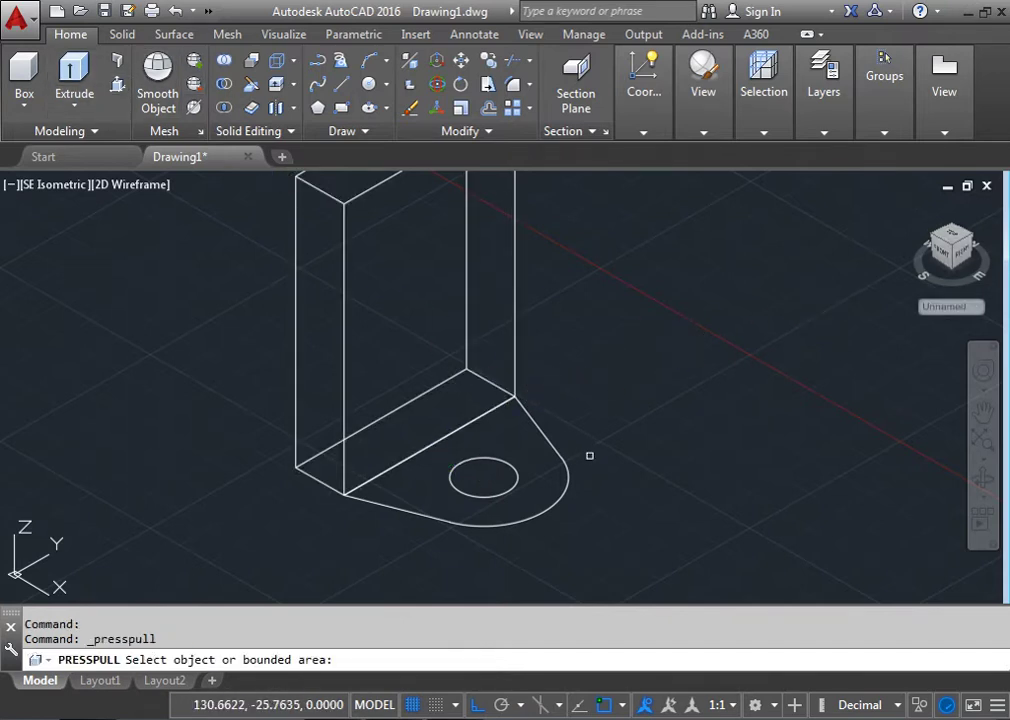
click(532, 469)
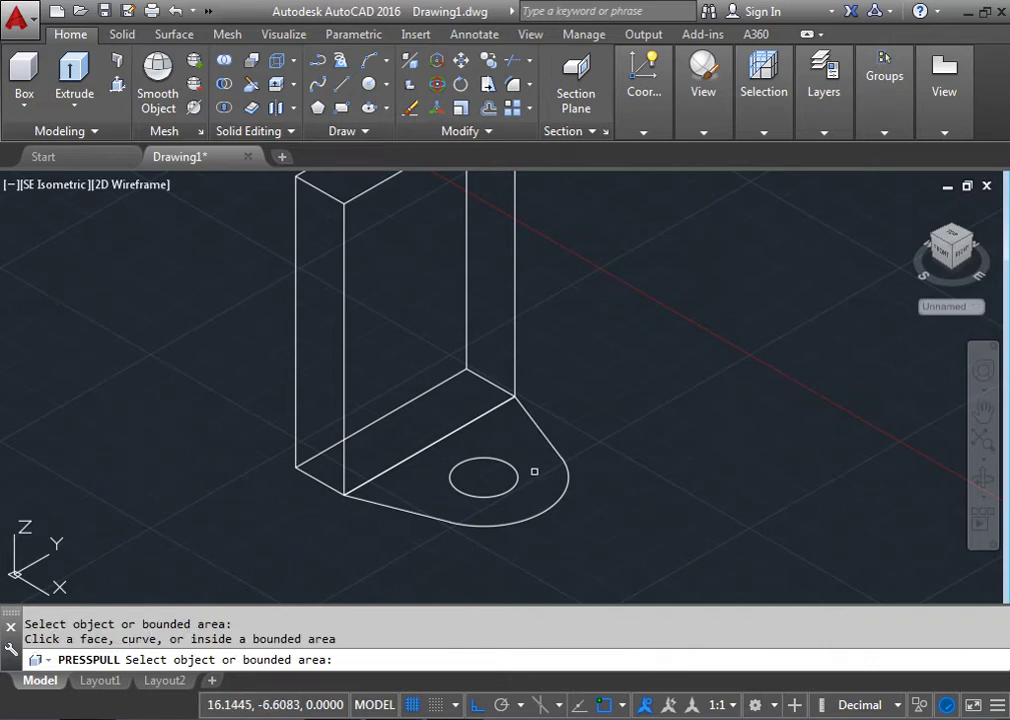
key(Return)
click(525, 449)
key(Escape)
text(r)
text(g)
key(Return)
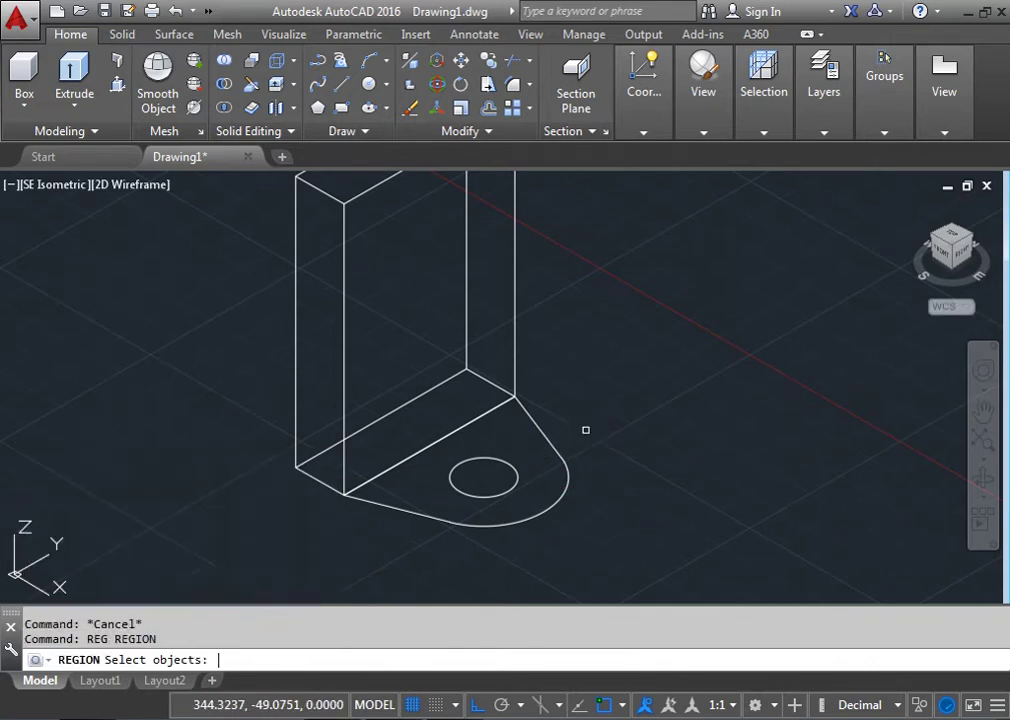
Turn the lug outline into a region and extrude it to height 14.
click(218, 302)
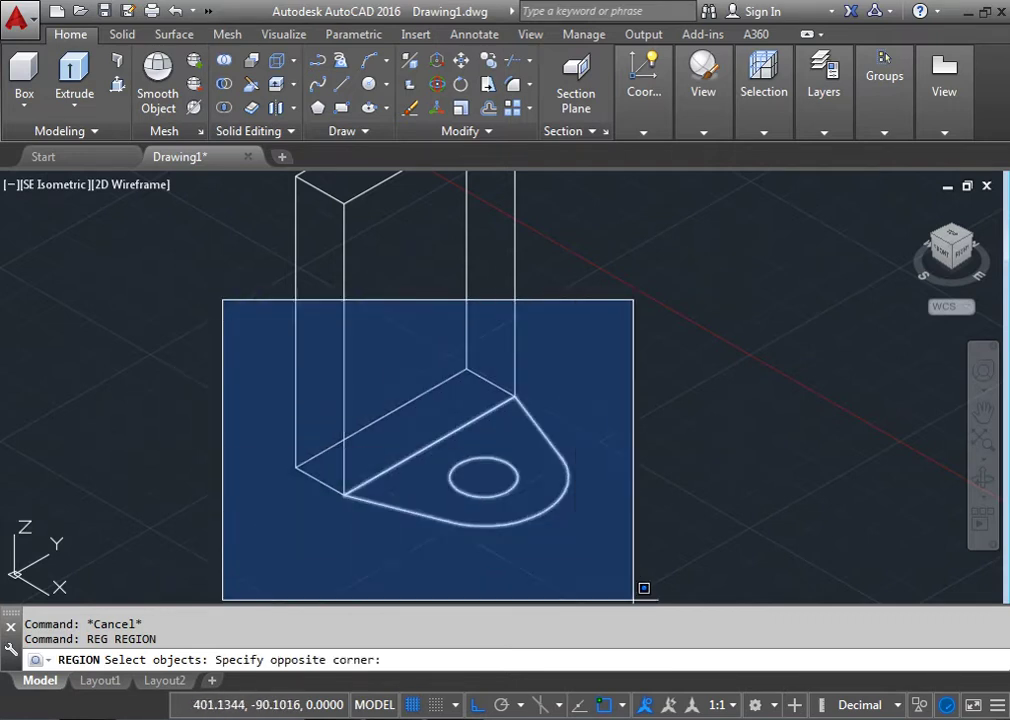
click(643, 584)
key(Return)
key(Escape)
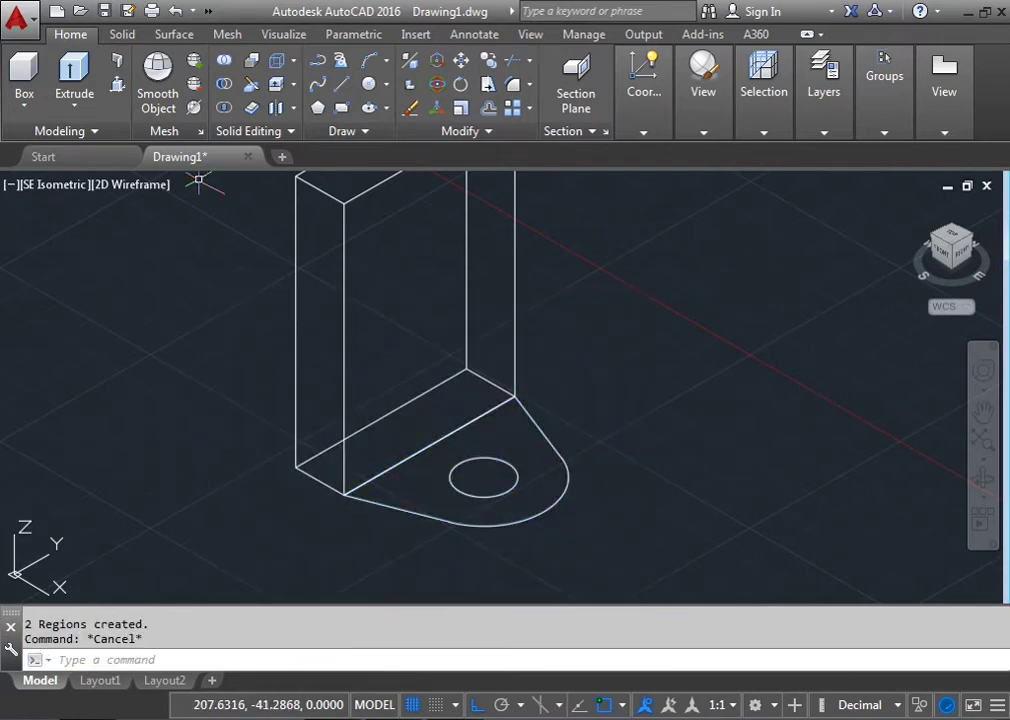
click(73, 70)
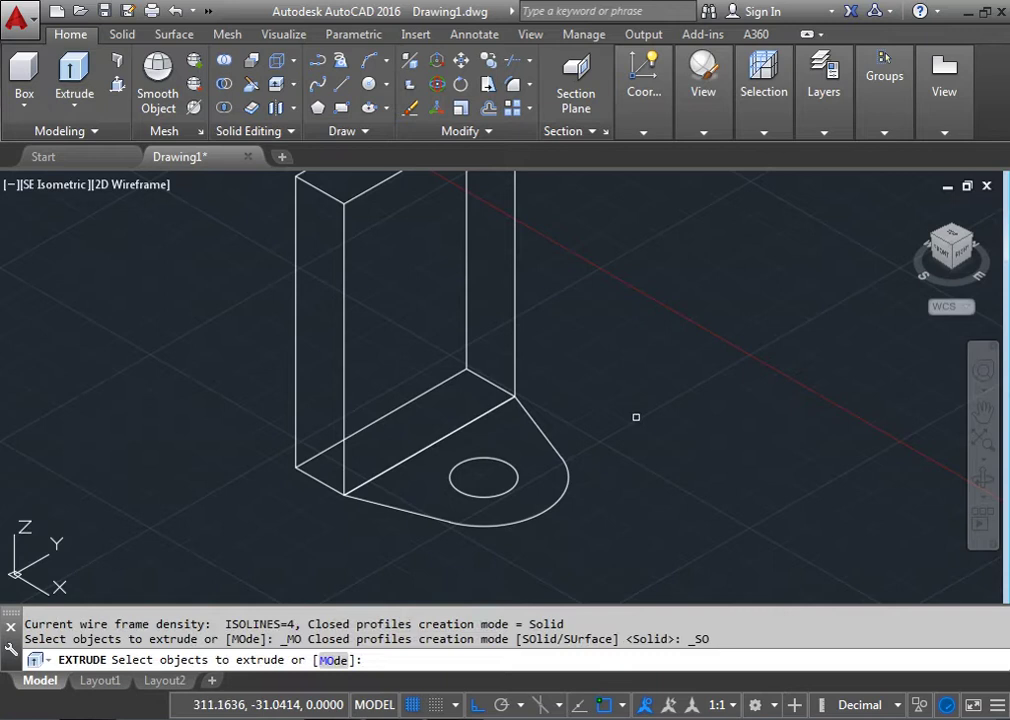
click(560, 485)
key(Return)
text(14)
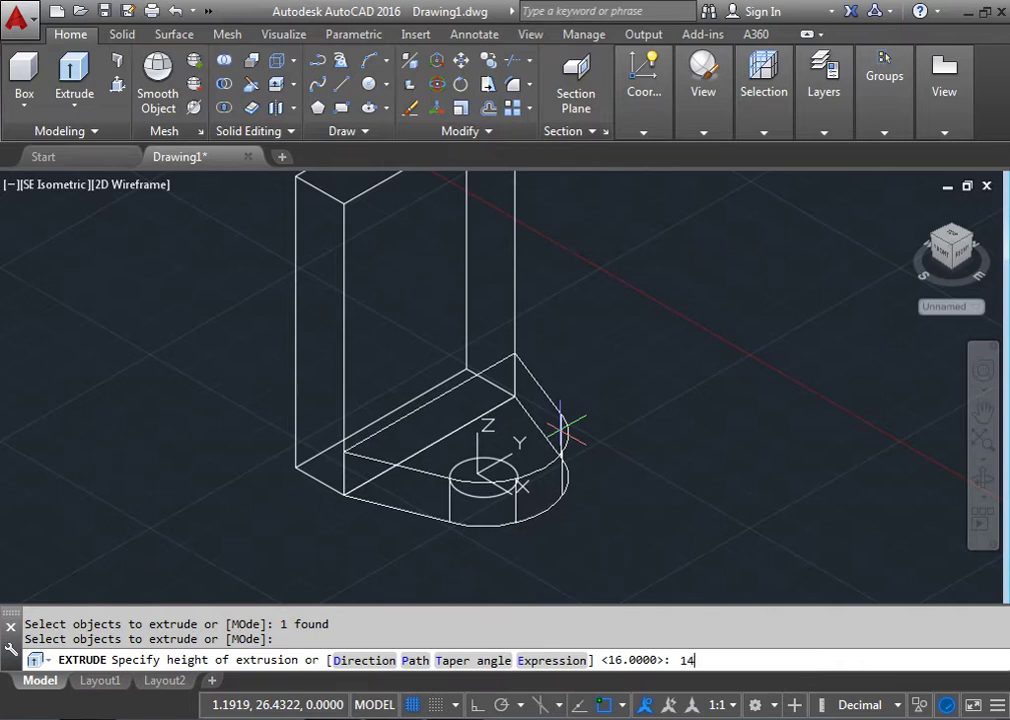
key(Return)
key(Escape)
key(Escape)
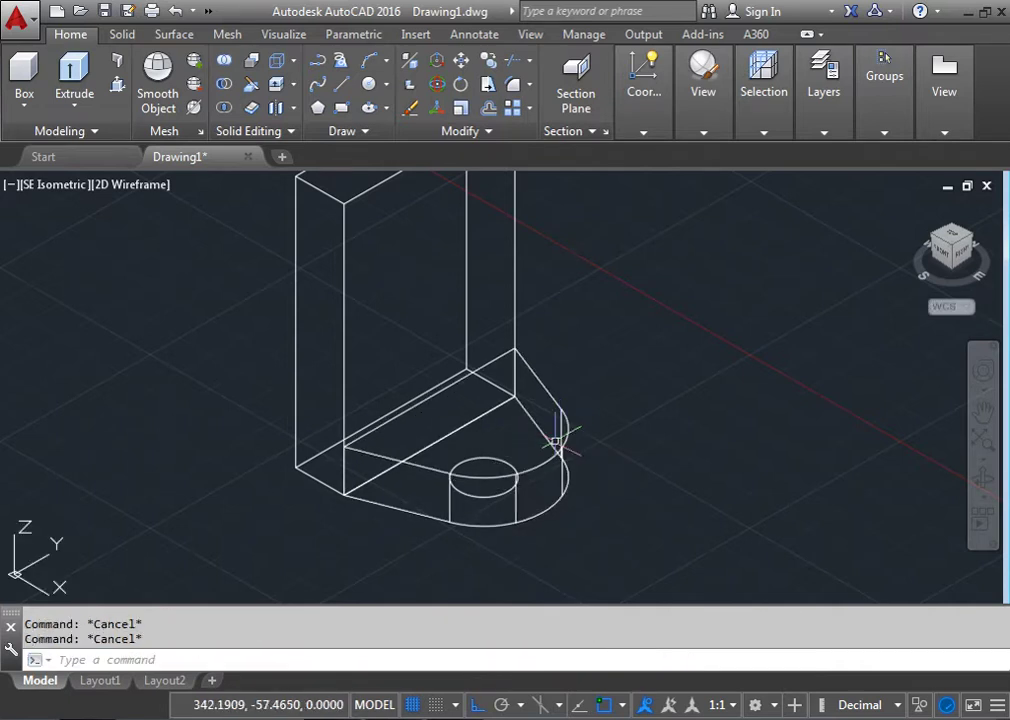
Extrude the radius-8 circle into a tall cylinder.
click(74, 75)
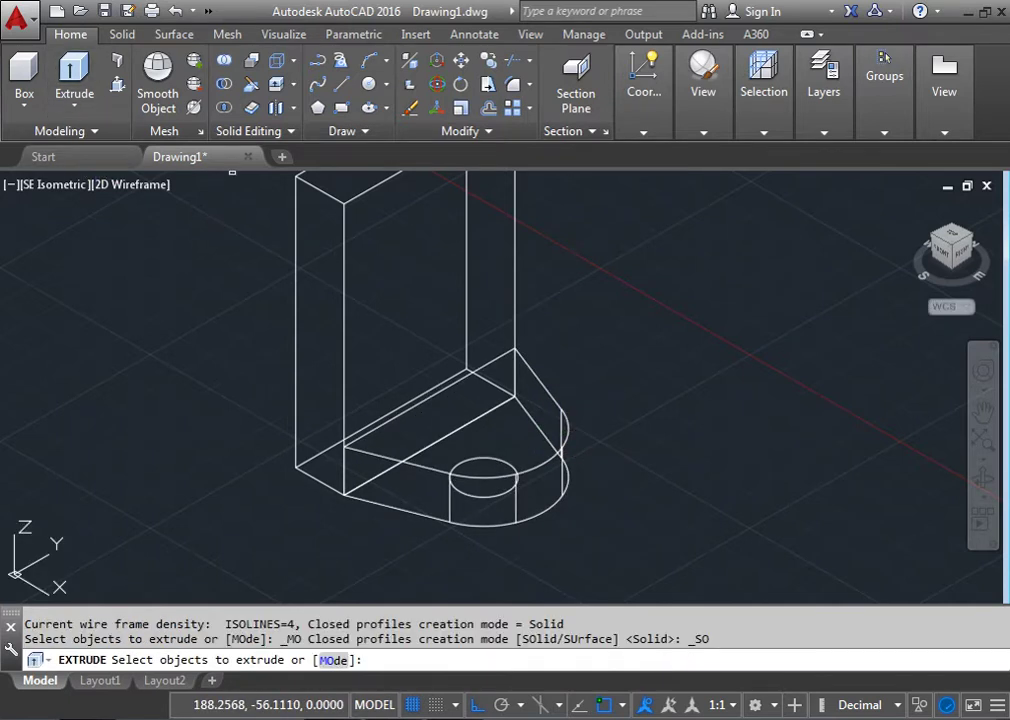
click(476, 454)
click(478, 452)
click(483, 462)
key(Return)
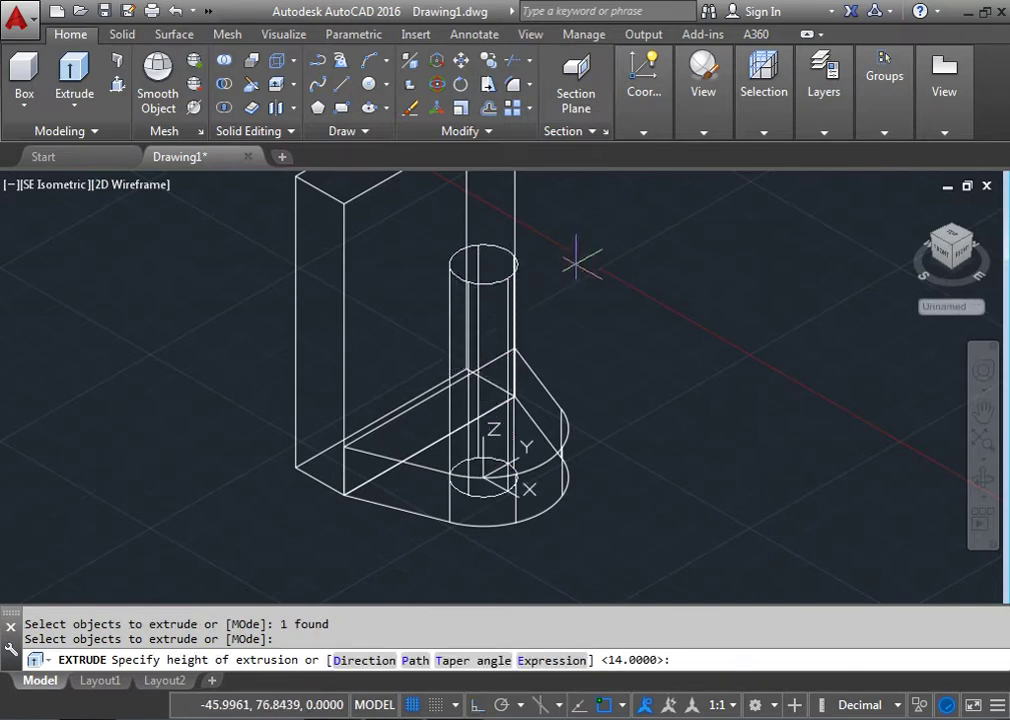
click(579, 264)
key(Escape)
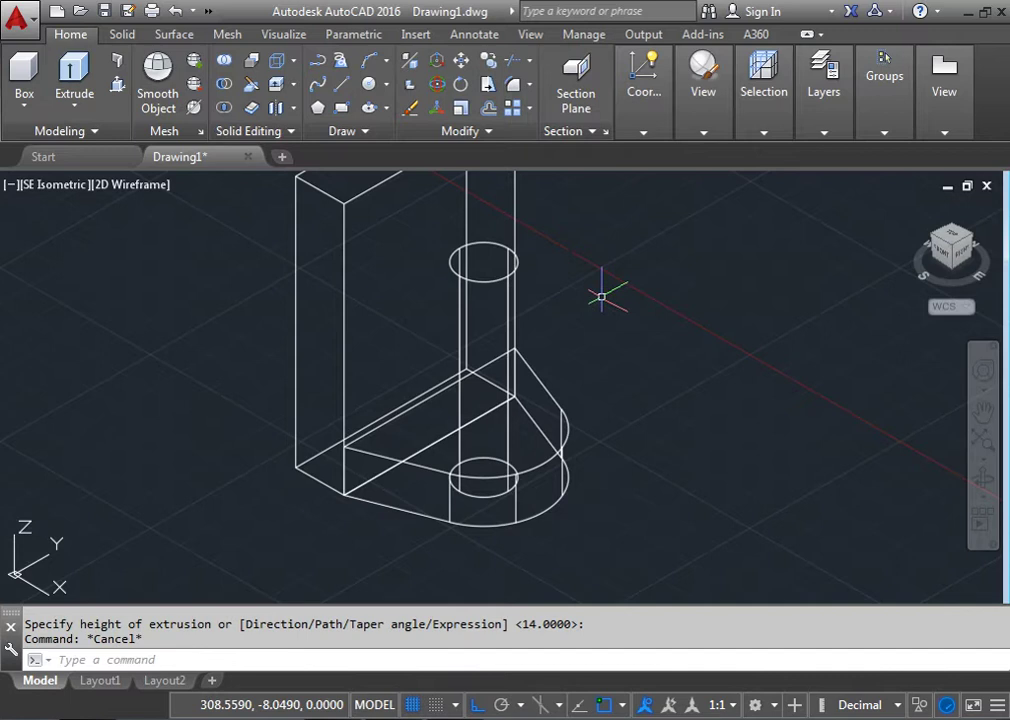
text(s)
Attempt a stretch on the base block, then abandon it.
key(Return)
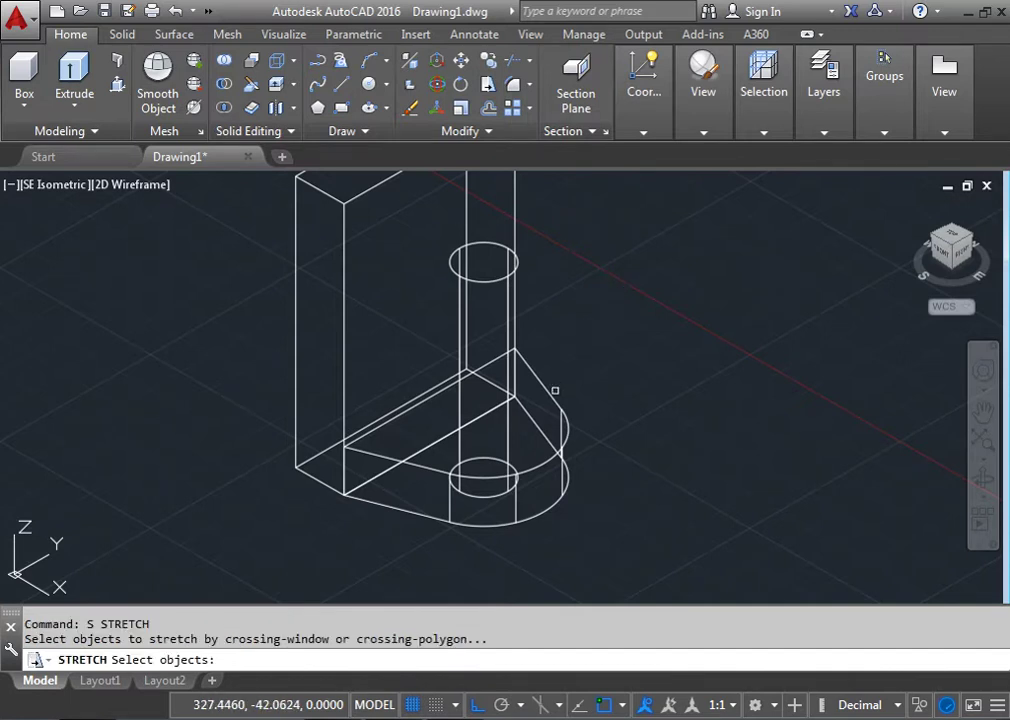
click(553, 393)
key(Return)
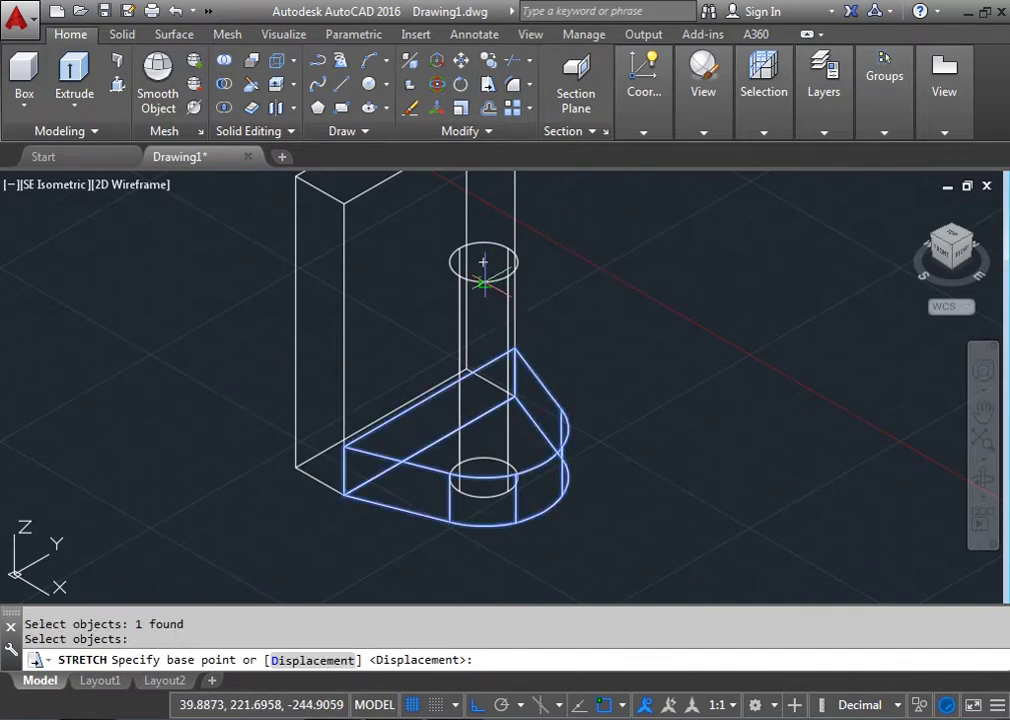
key(Escape)
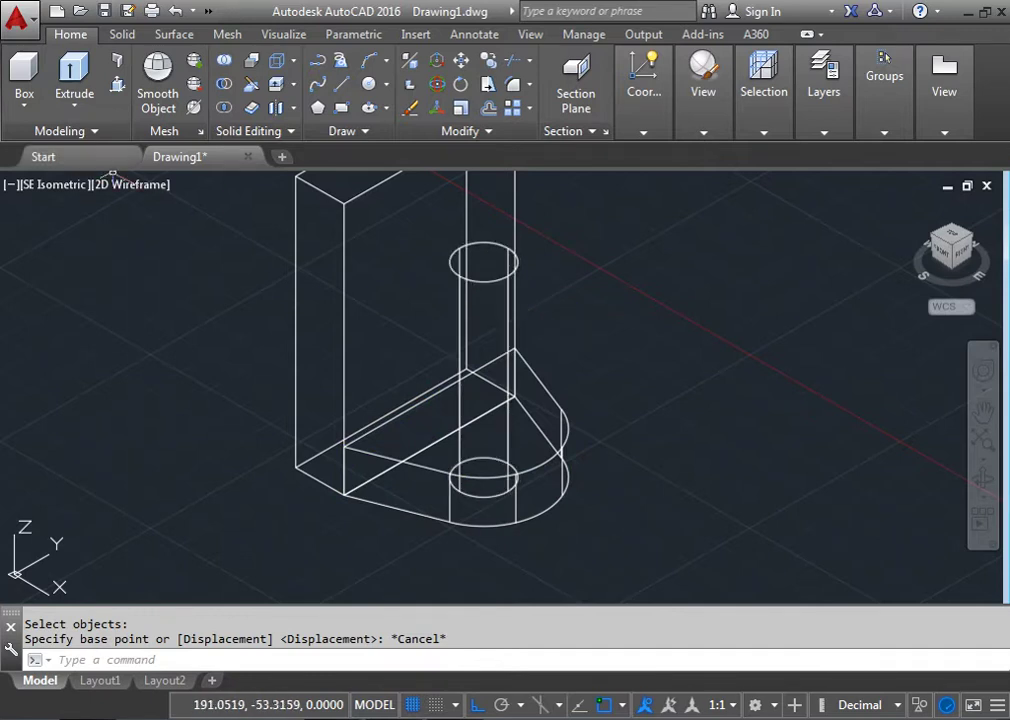
click(223, 84)
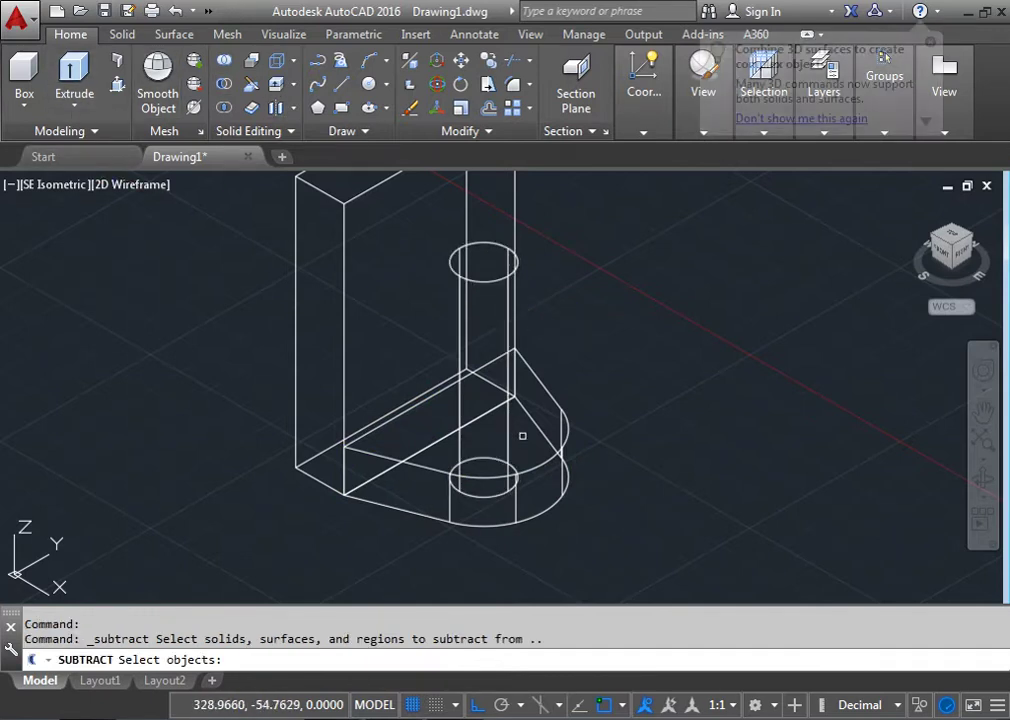
Subtract the cylinder from the base block to bore a vertical hole.
click(541, 476)
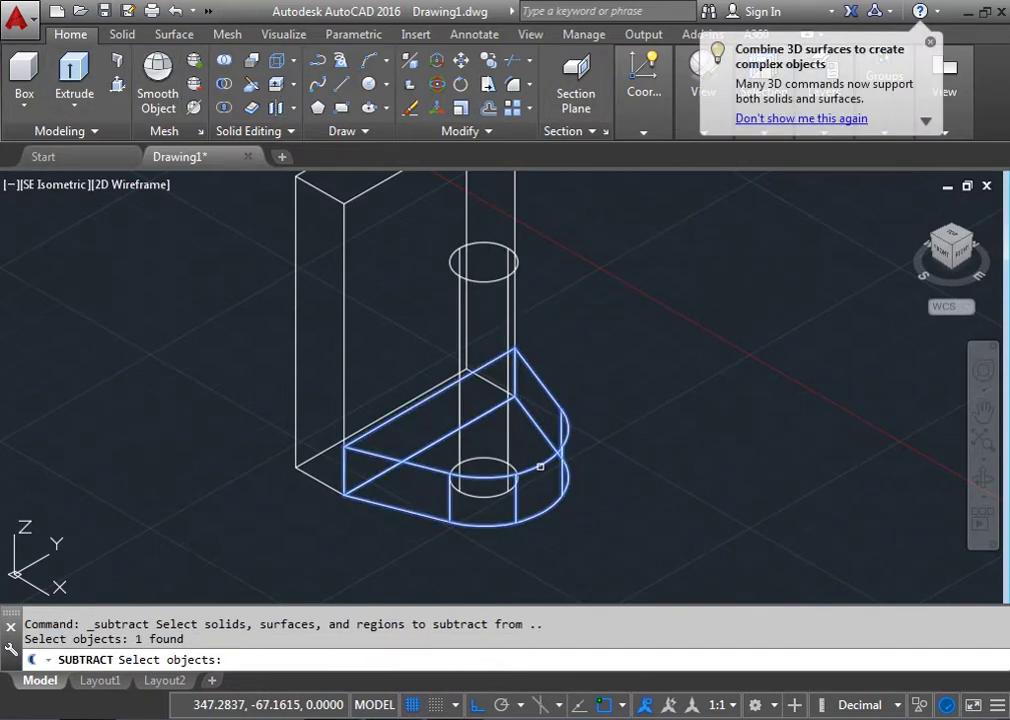
key(Return)
click(509, 449)
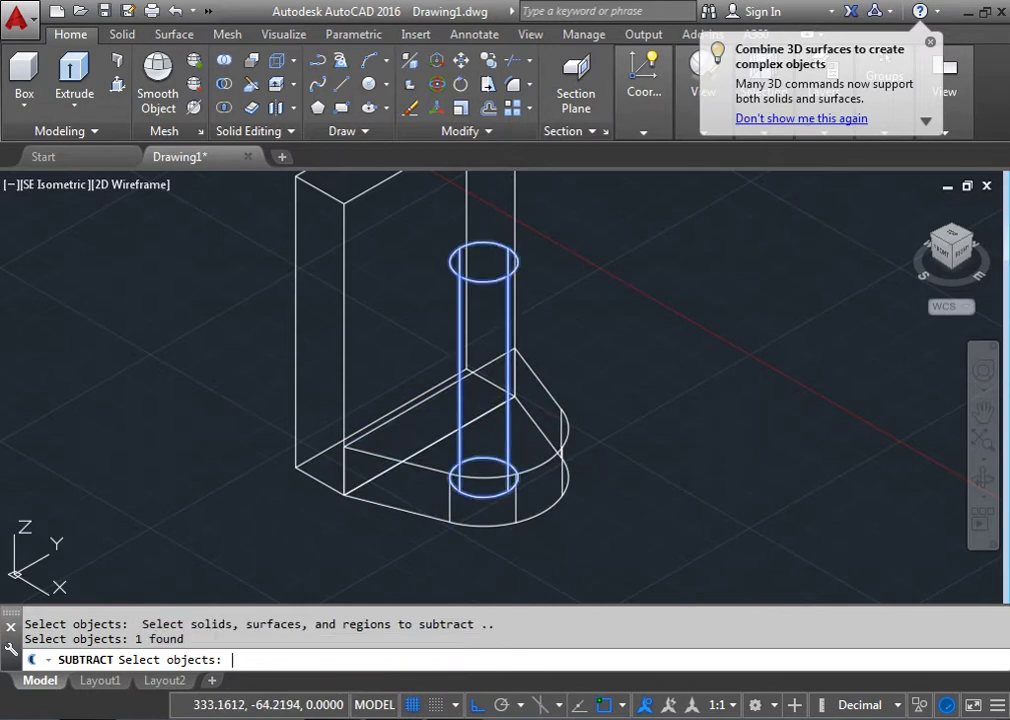
key(Return)
key(Escape)
key(Escape)
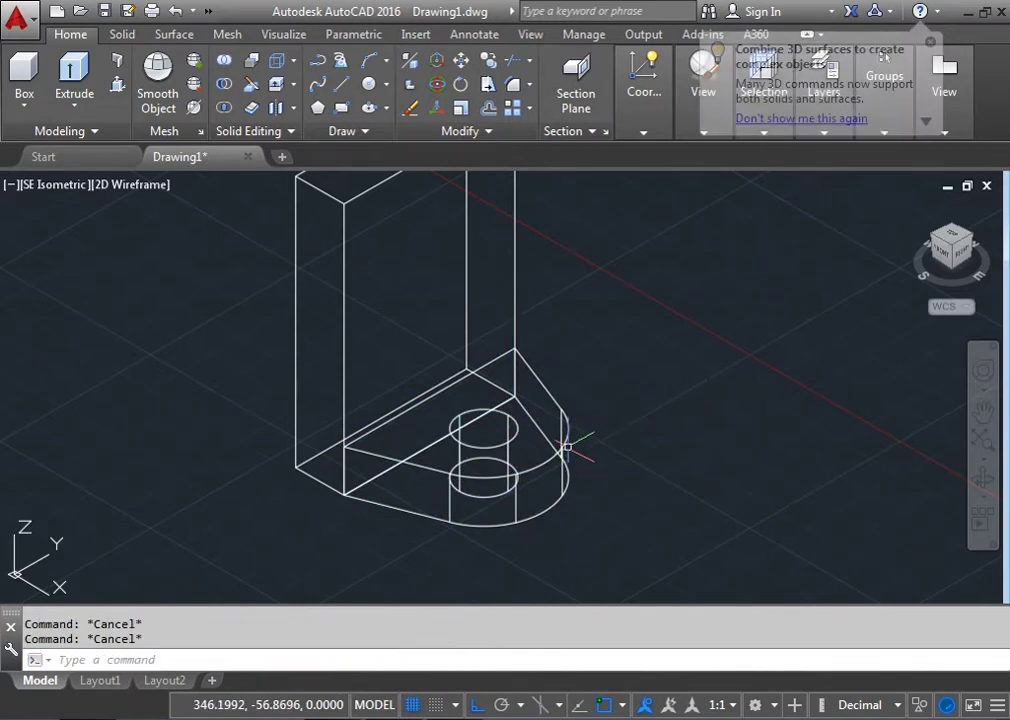
Copy the bored base block to the top of the upright.
click(567, 455)
text(c)
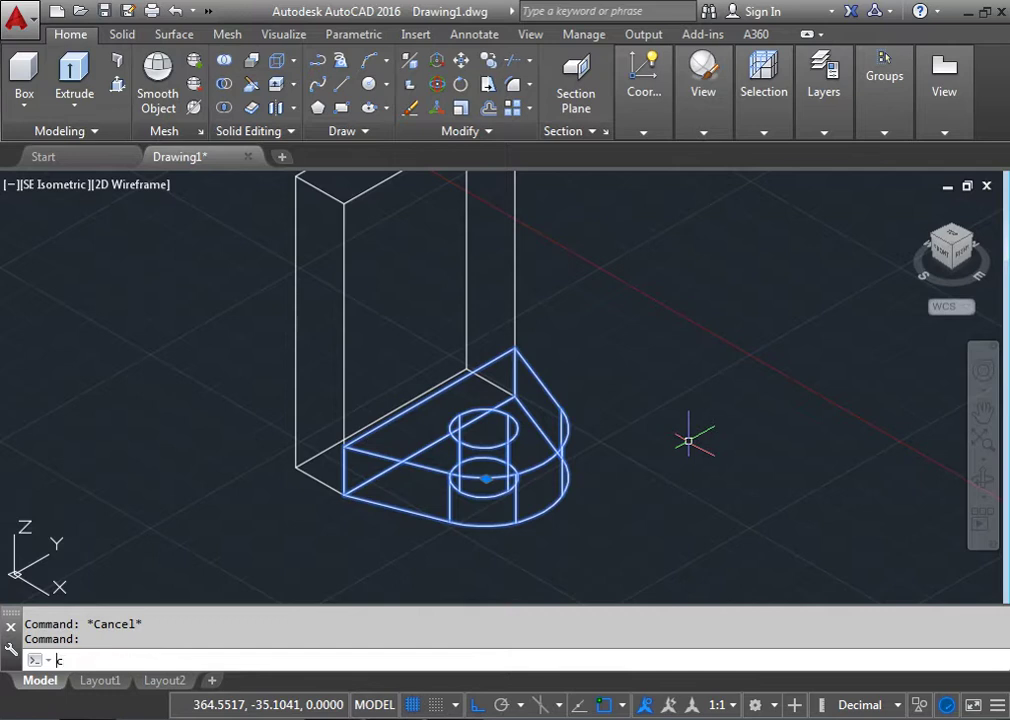
text(o)
key(Return)
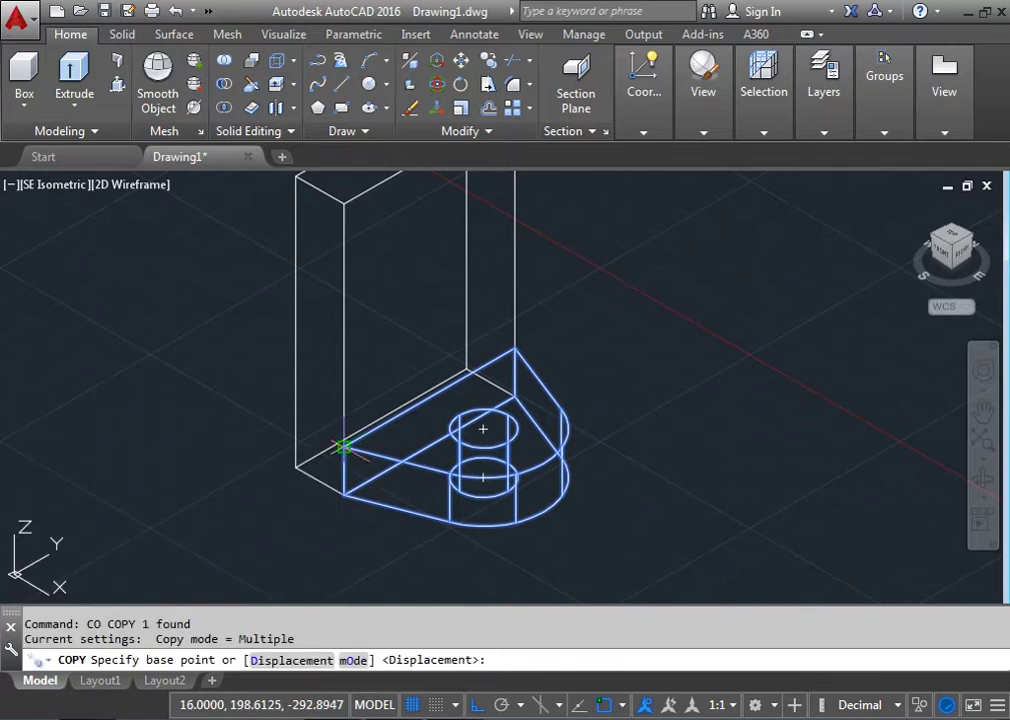
click(343, 453)
scroll(383, 540, down, 3)
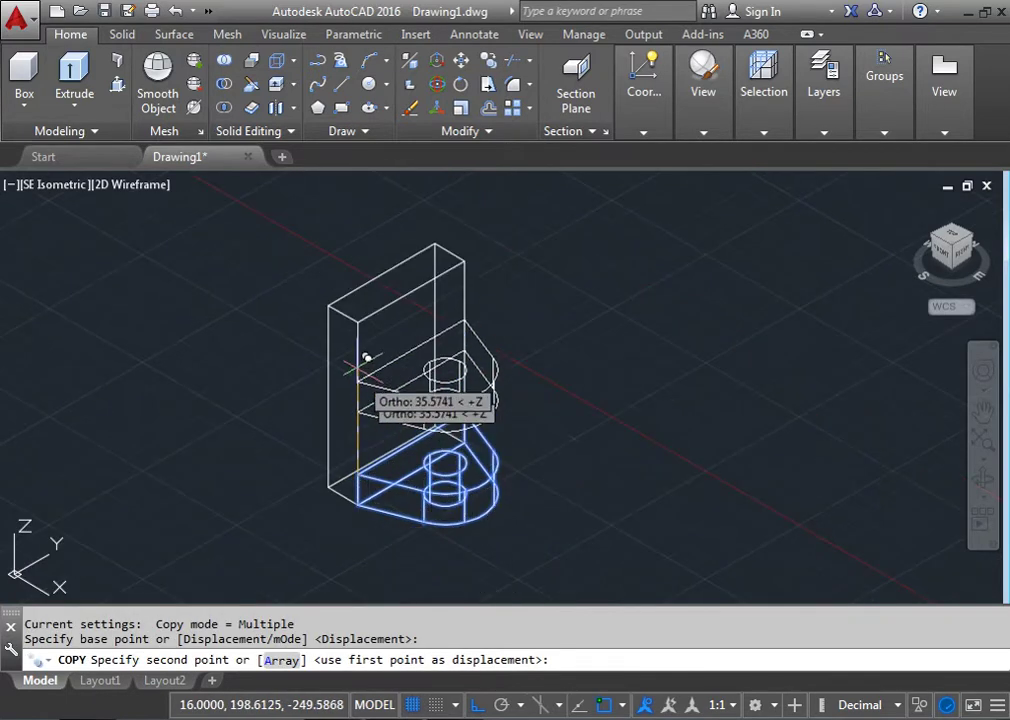
click(353, 318)
key(Escape)
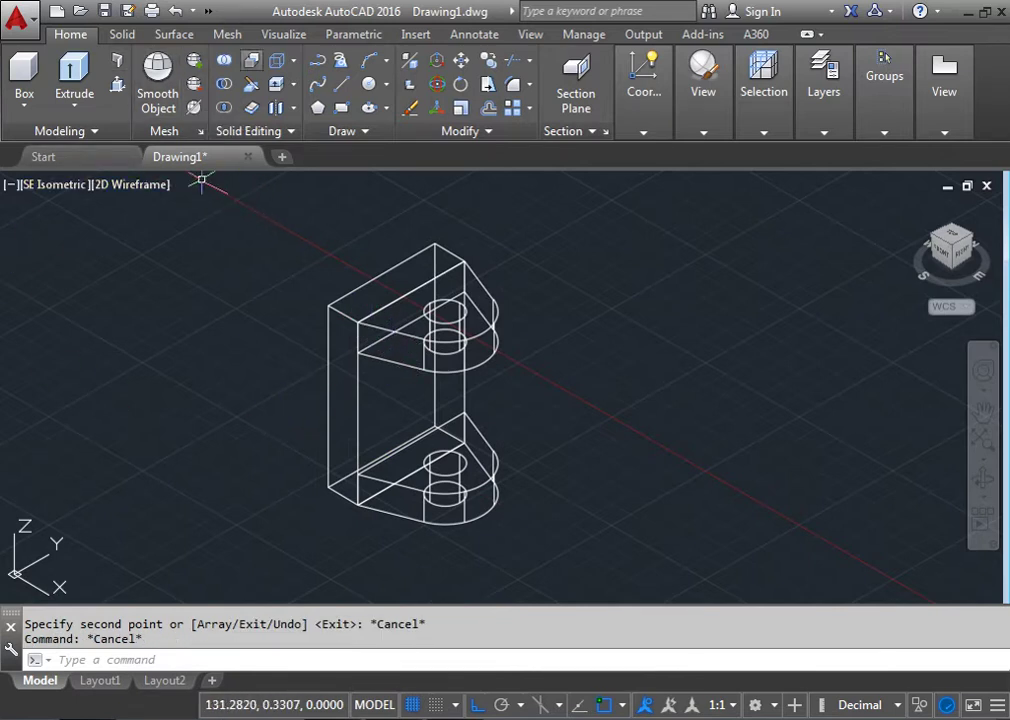
Window-select all three solids for a union, then cancel it.
click(224, 60)
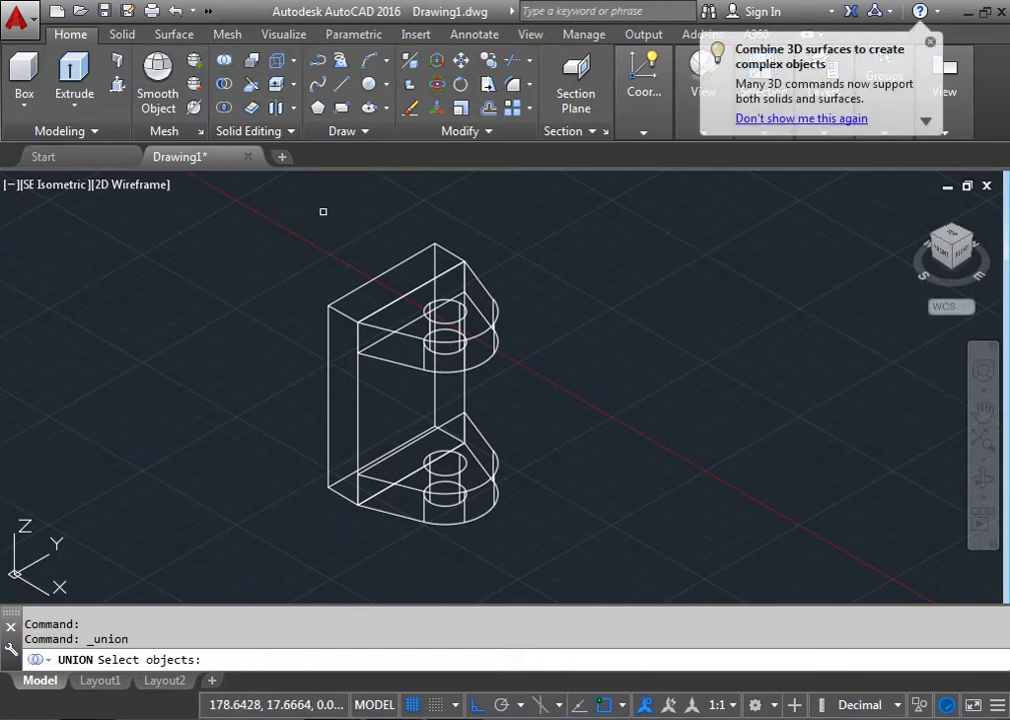
click(266, 214)
click(570, 564)
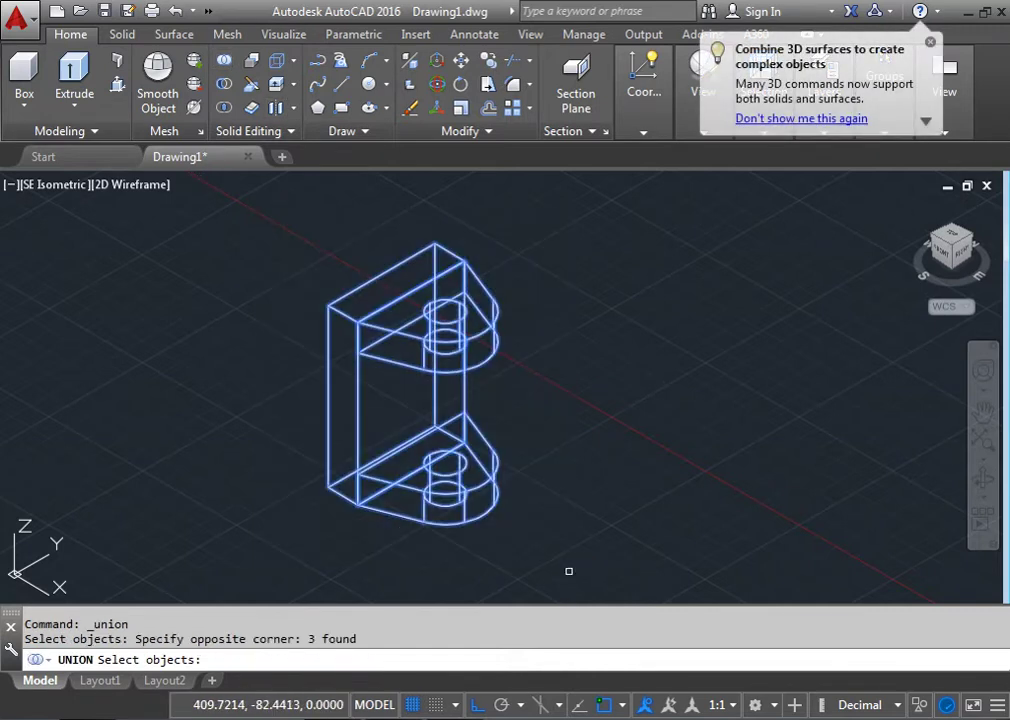
key(Escape)
key(Escape)
key(Escape)
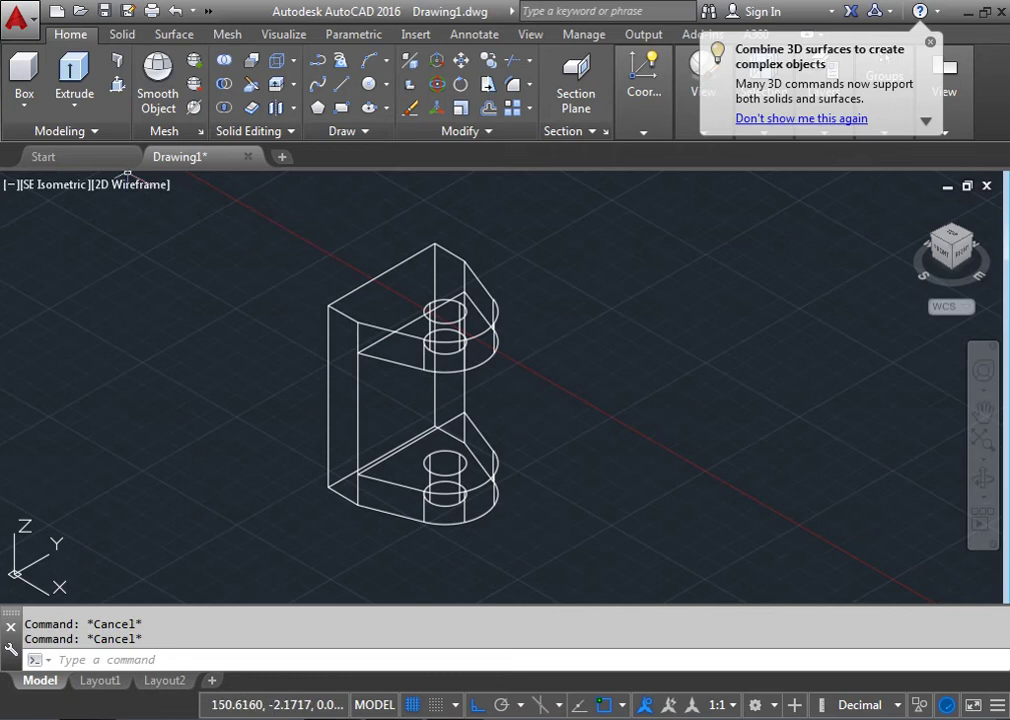
click(132, 184)
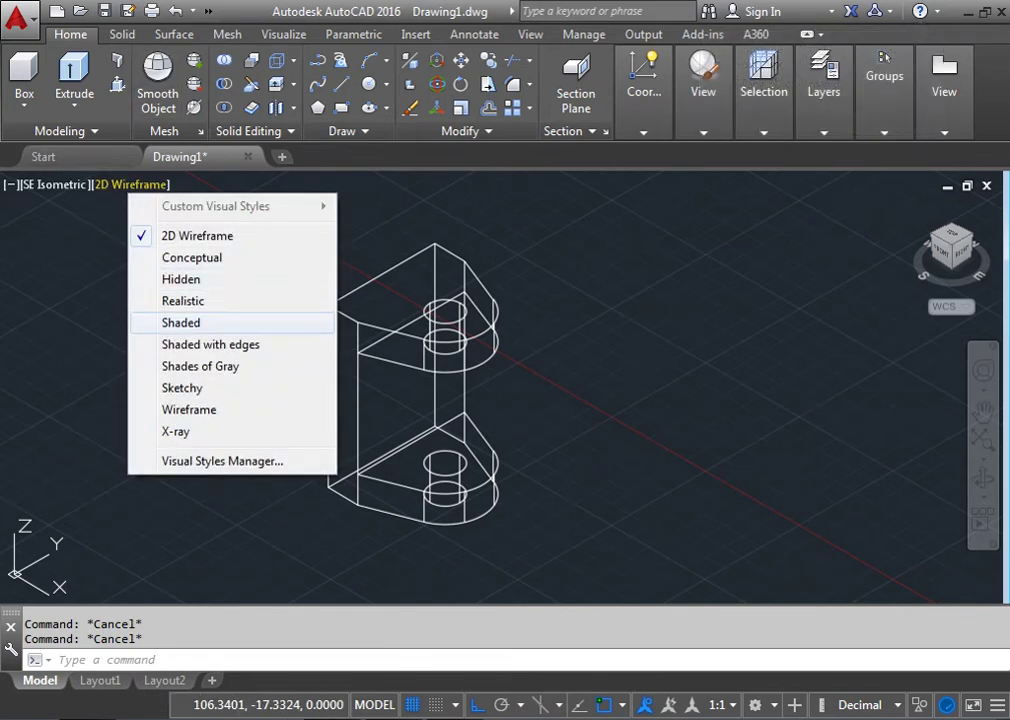
Display the model Shaded and orbit it toward a front view.
click(181, 322)
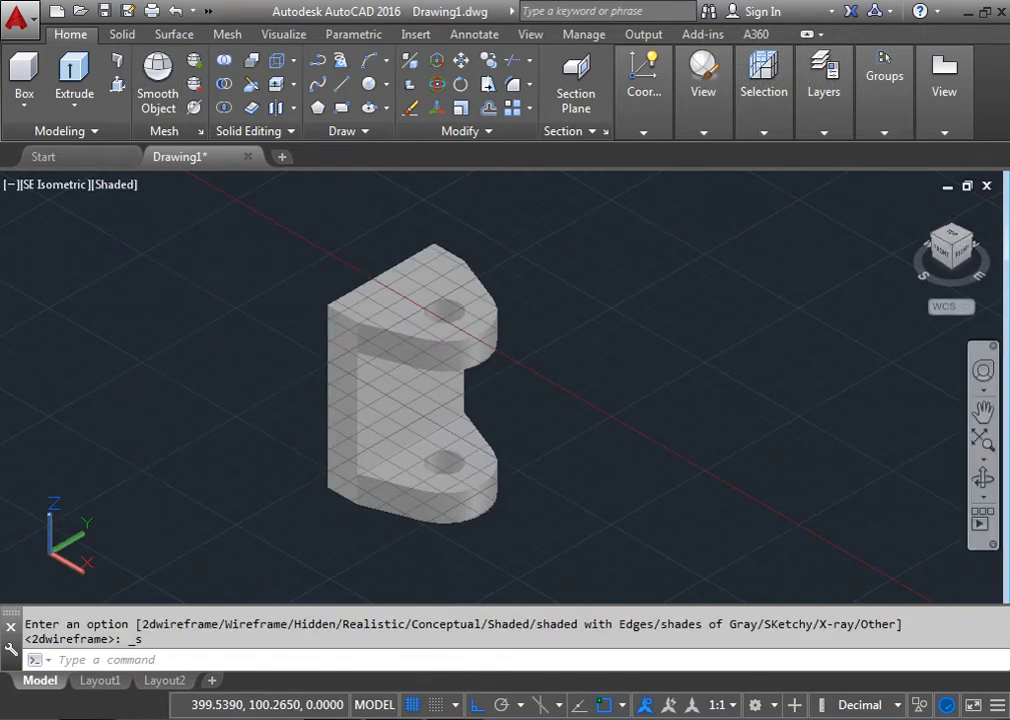
click(983, 478)
mouse_move(480, 400)
mouse_down()
mouse_move(400, 400)
mouse_move(445, 390)
mouse_move(440, 399)
mouse_up()
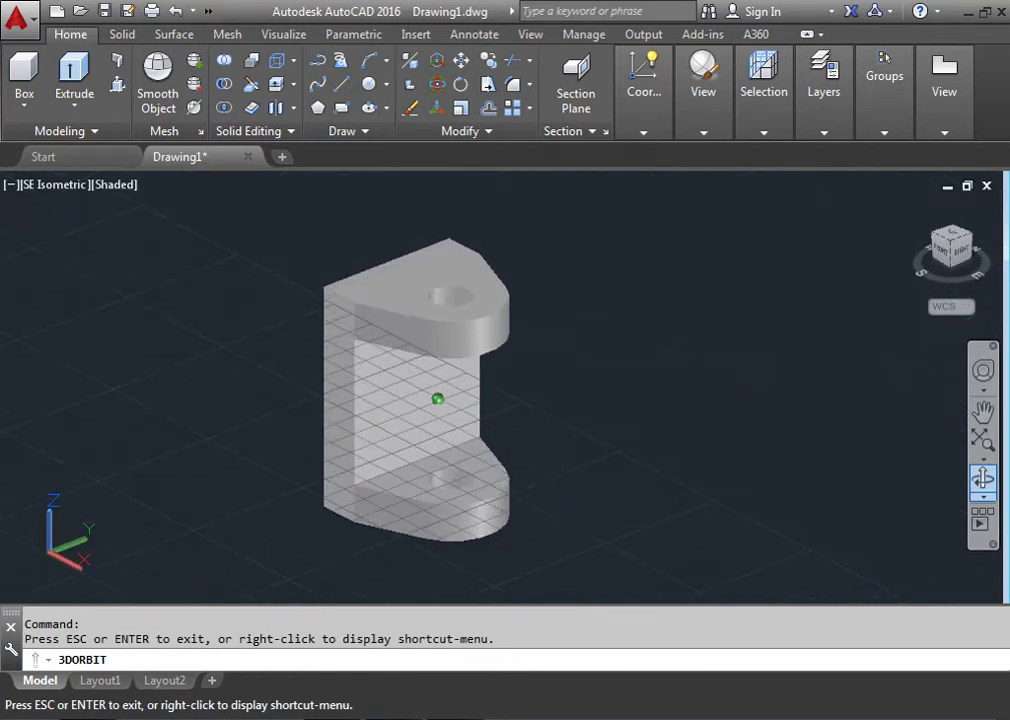
key(Escape)
key(Escape)
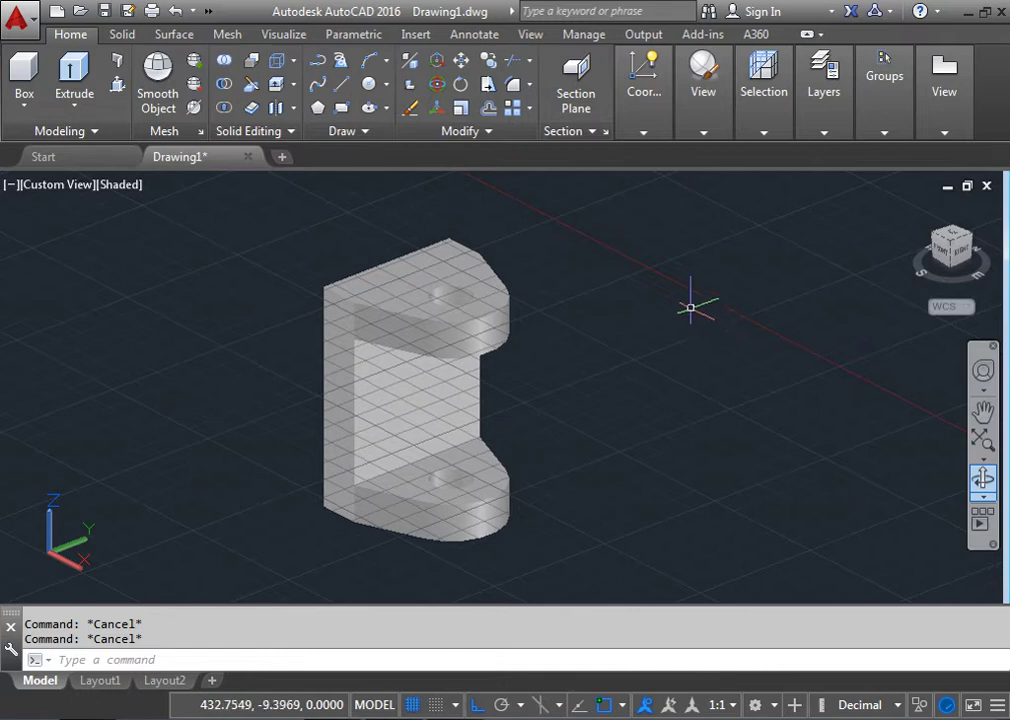
Align the UCS to Right and reopen the visual styles list.
click(643, 131)
click(705, 202)
click(692, 316)
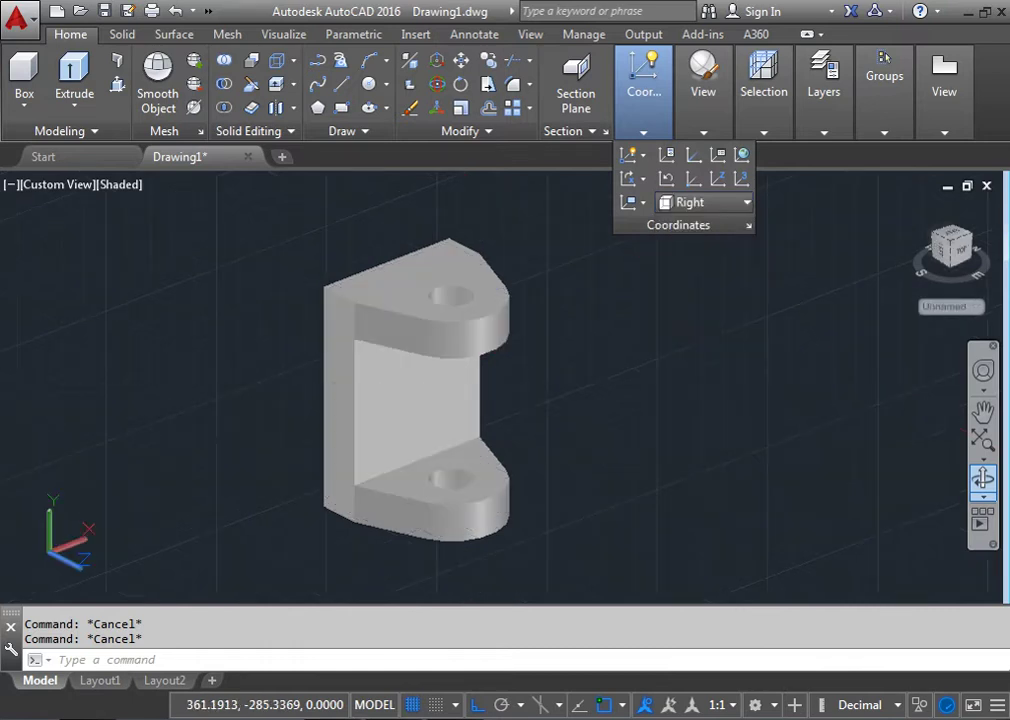
click(122, 184)
click(110, 205)
key(Escape)
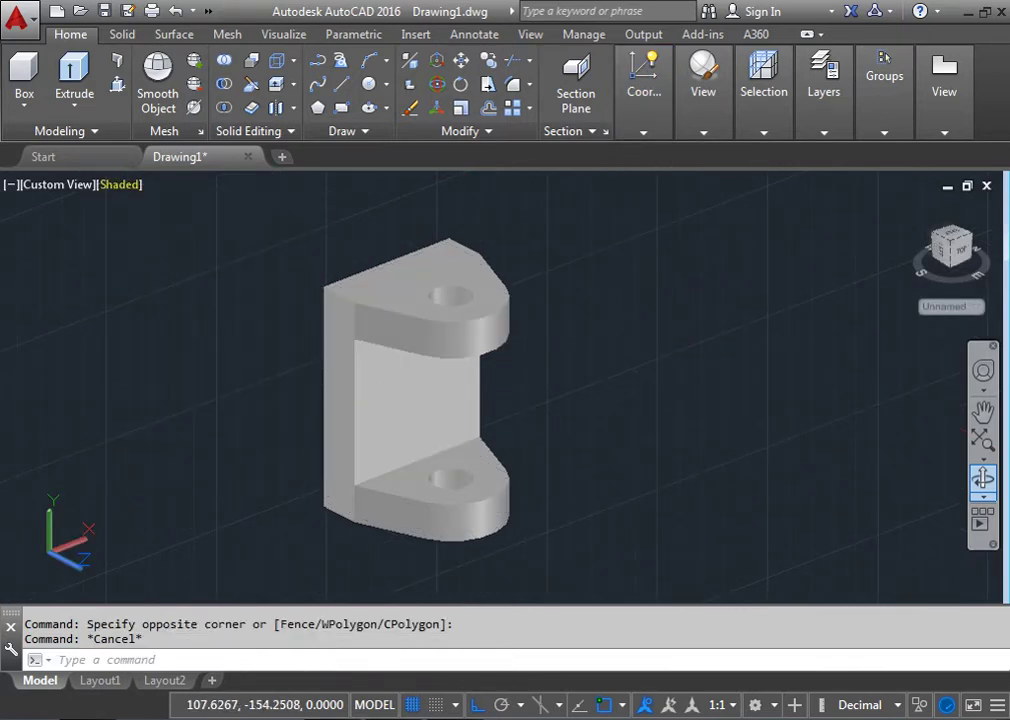
click(120, 184)
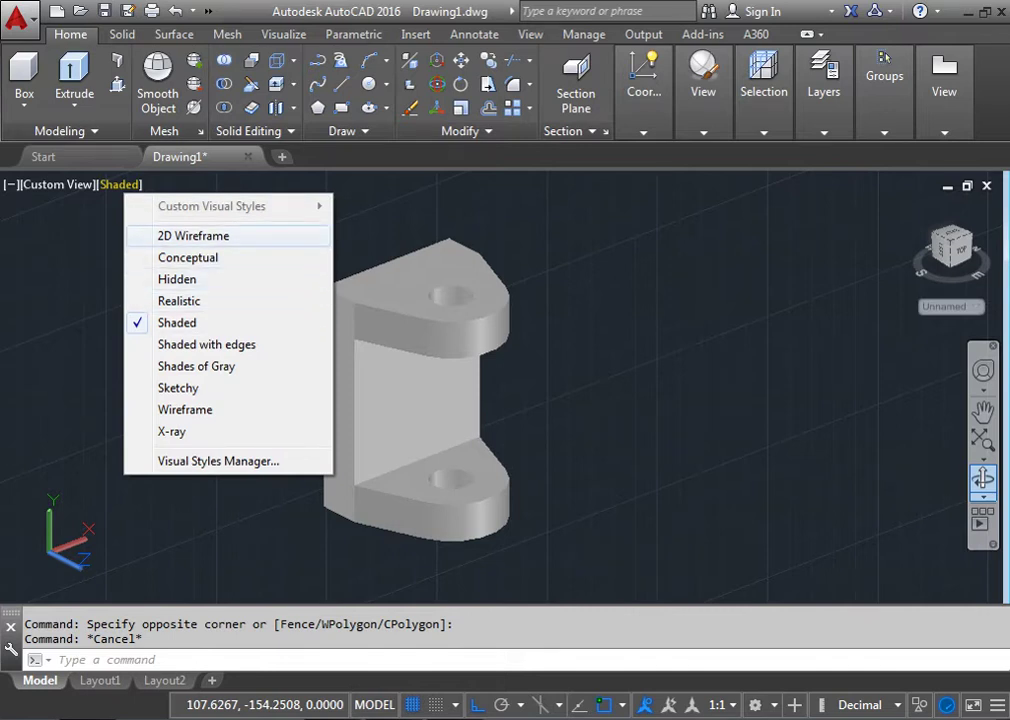
Switch the block back to wireframe and sketch a trial line on the model, then cancel it.
click(192, 235)
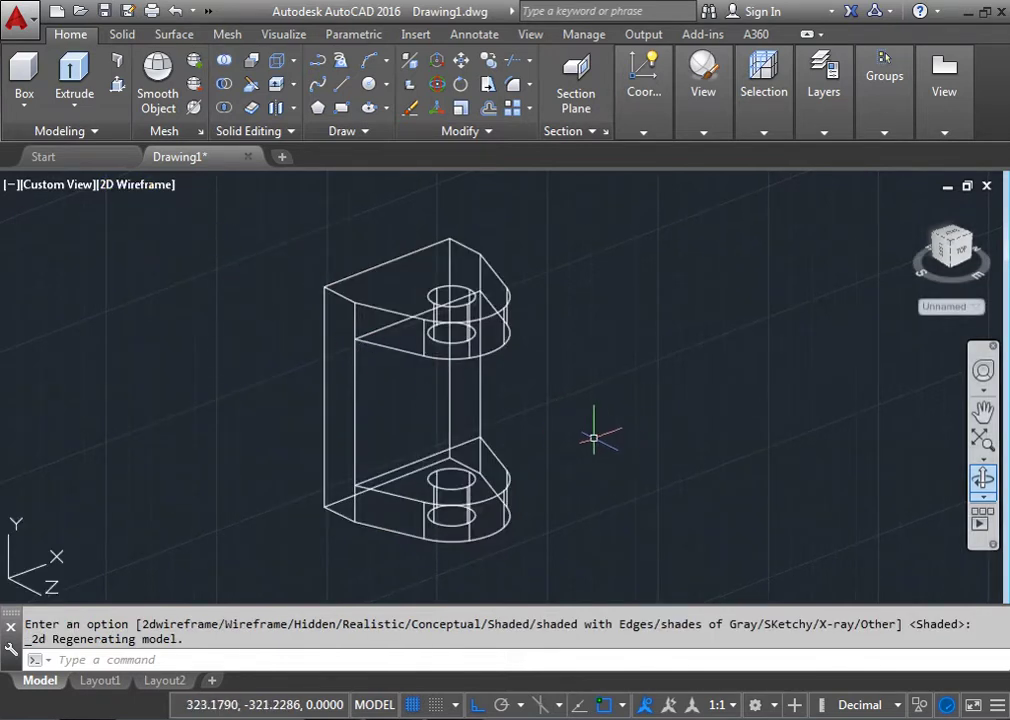
text(l)
key(Return)
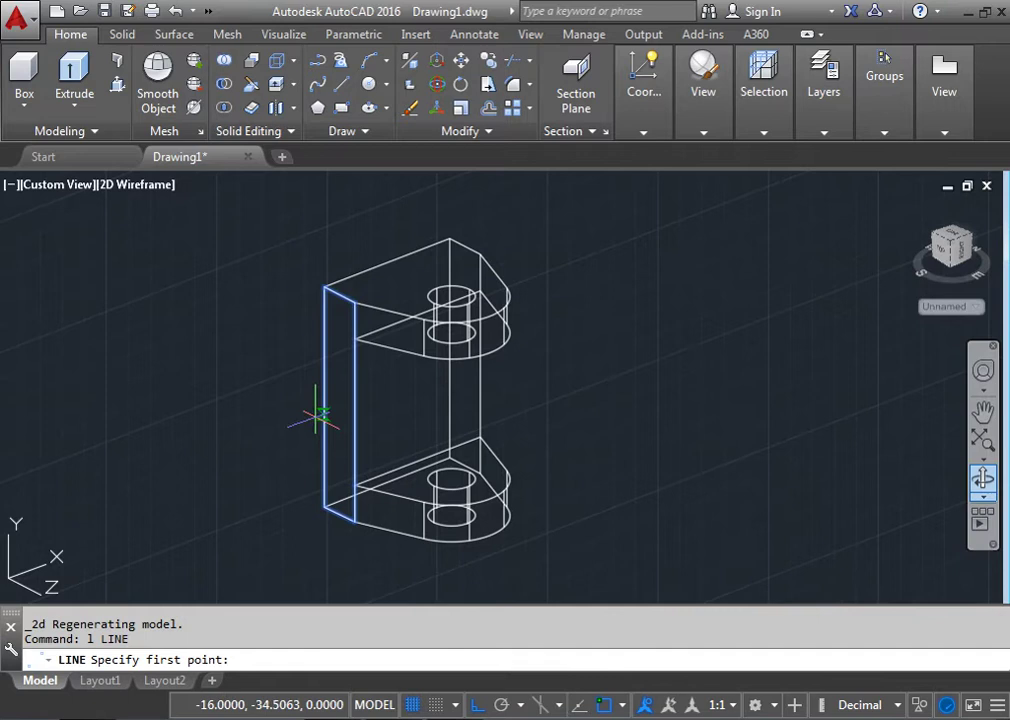
click(323, 397)
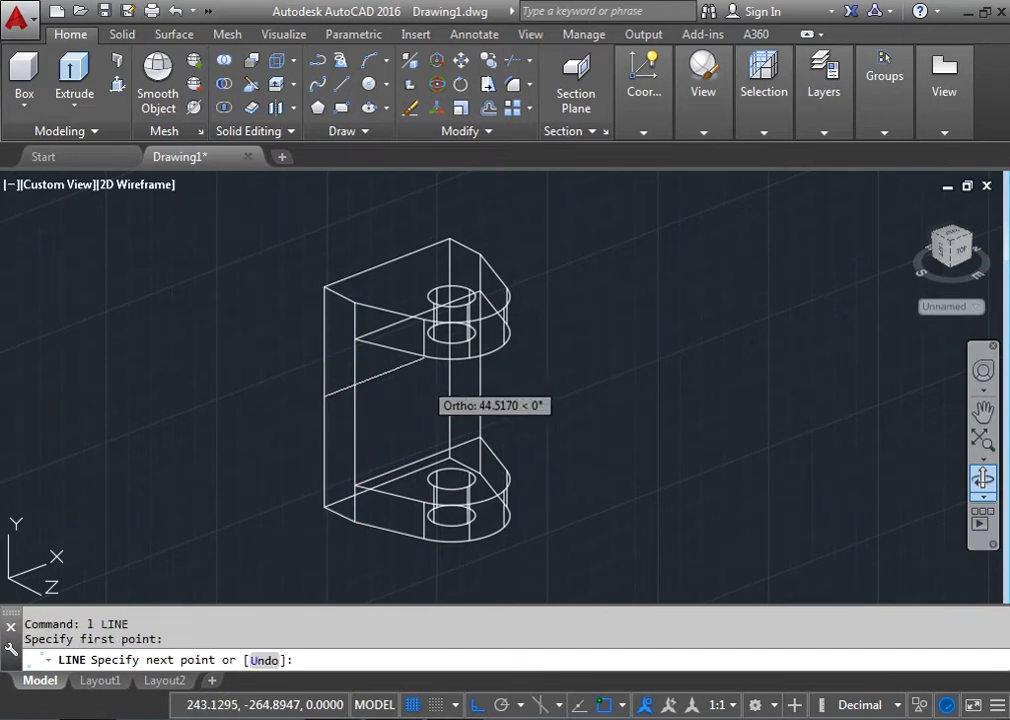
click(450, 345)
key(Escape)
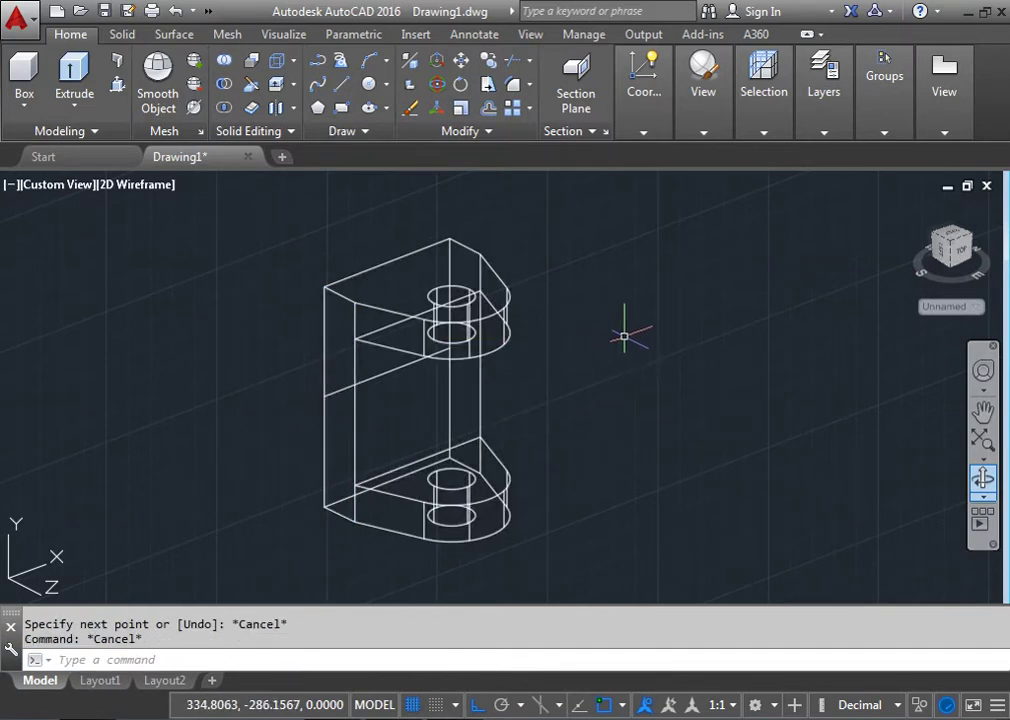
Abandon the started circle and orbit the block toward a more front-on view.
text(c)
key(Return)
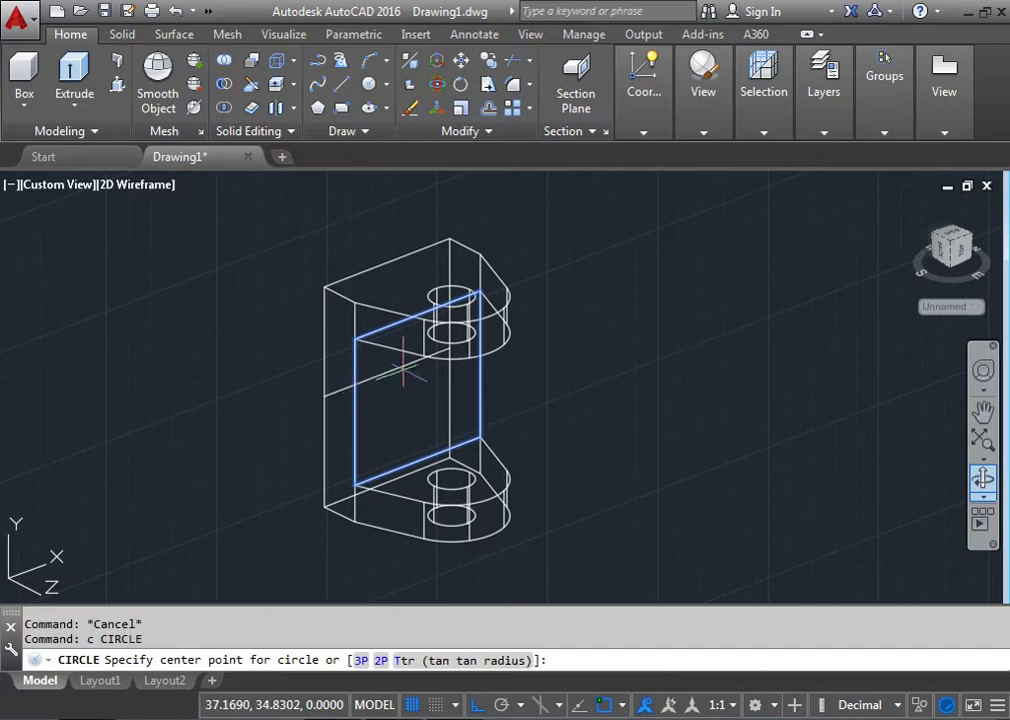
key(Escape)
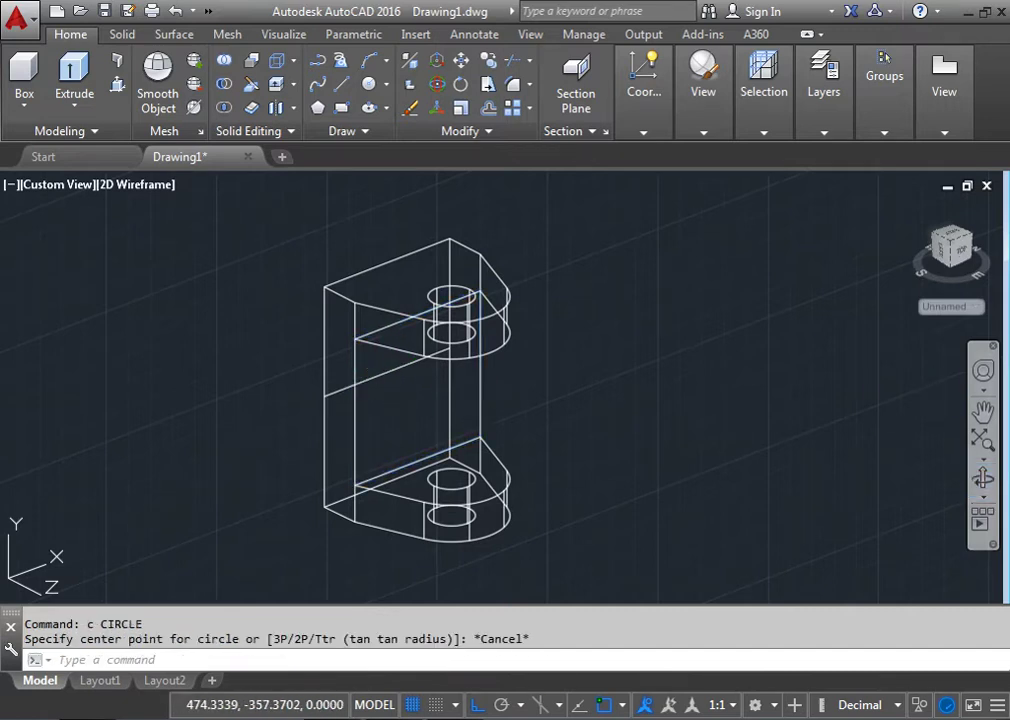
click(983, 478)
drag(745, 195, 748, 195)
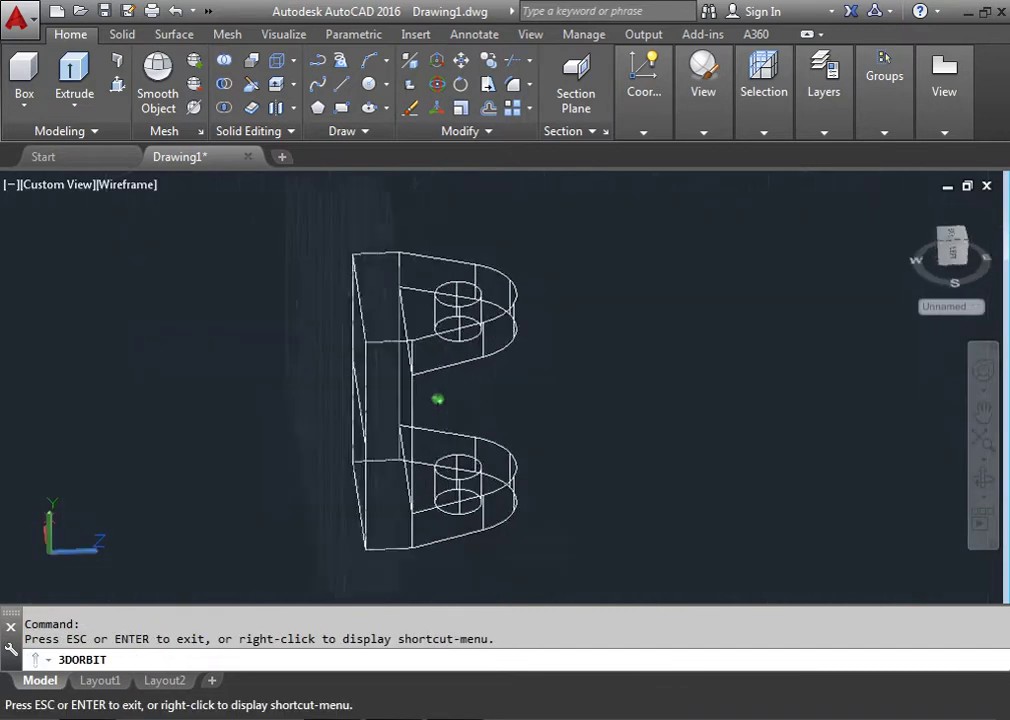
Place a default-radius circle on the block's side face and recentre the view.
key(Escape)
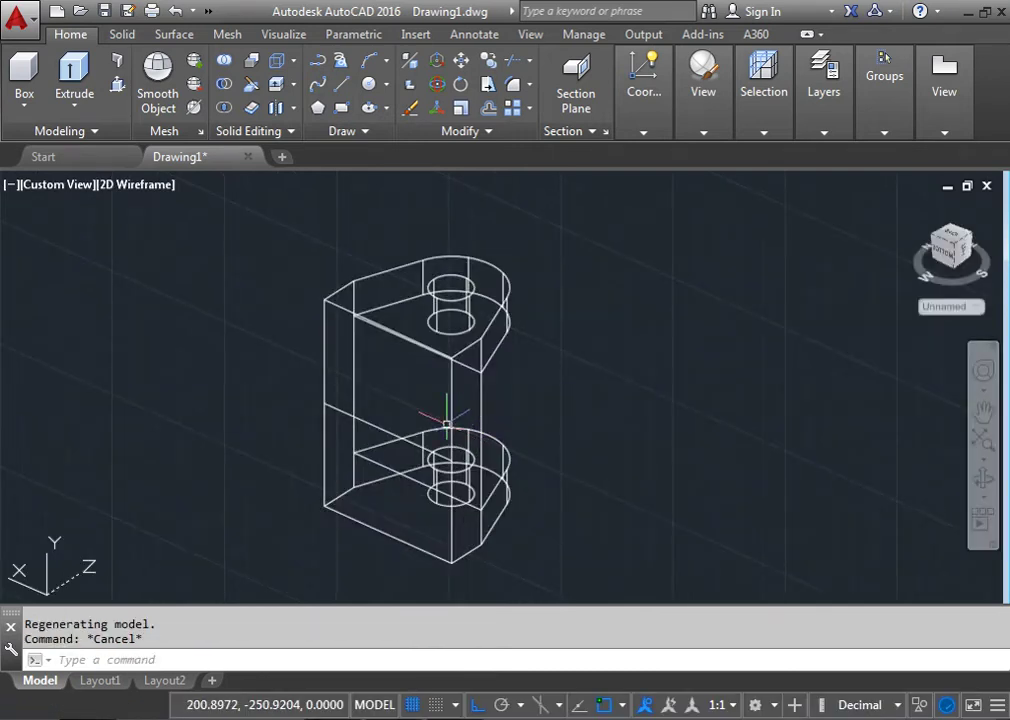
text(c)
key(Return)
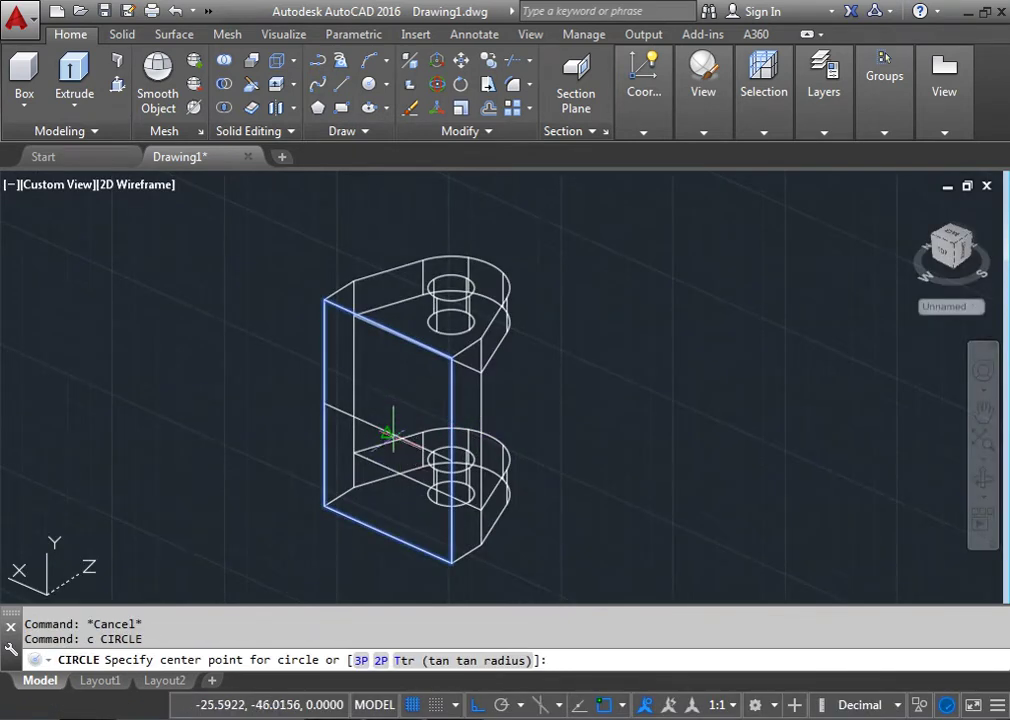
click(388, 432)
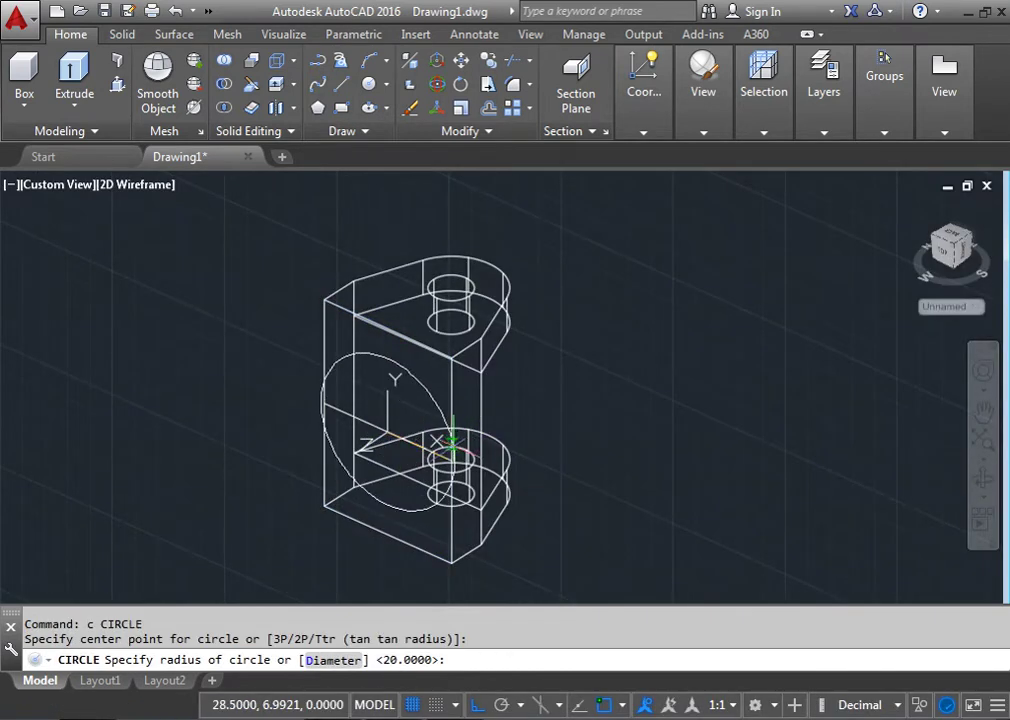
key(Escape)
key(Escape)
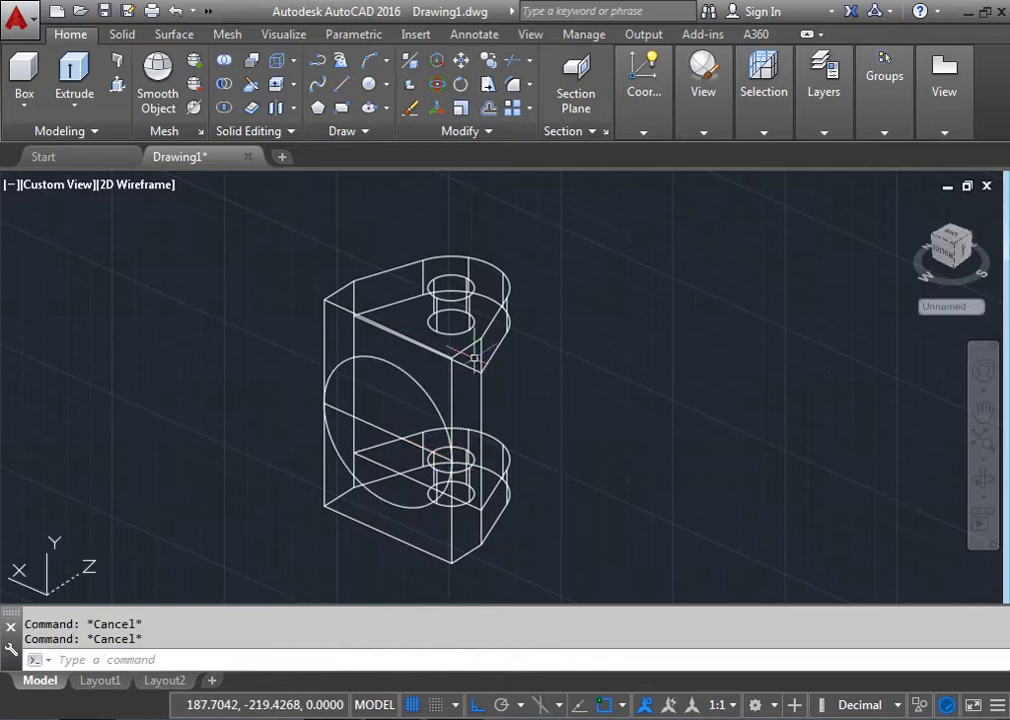
scroll(476, 358, up, 3)
scroll(476, 360, down, 3)
middle_drag(451, 372, 467, 311)
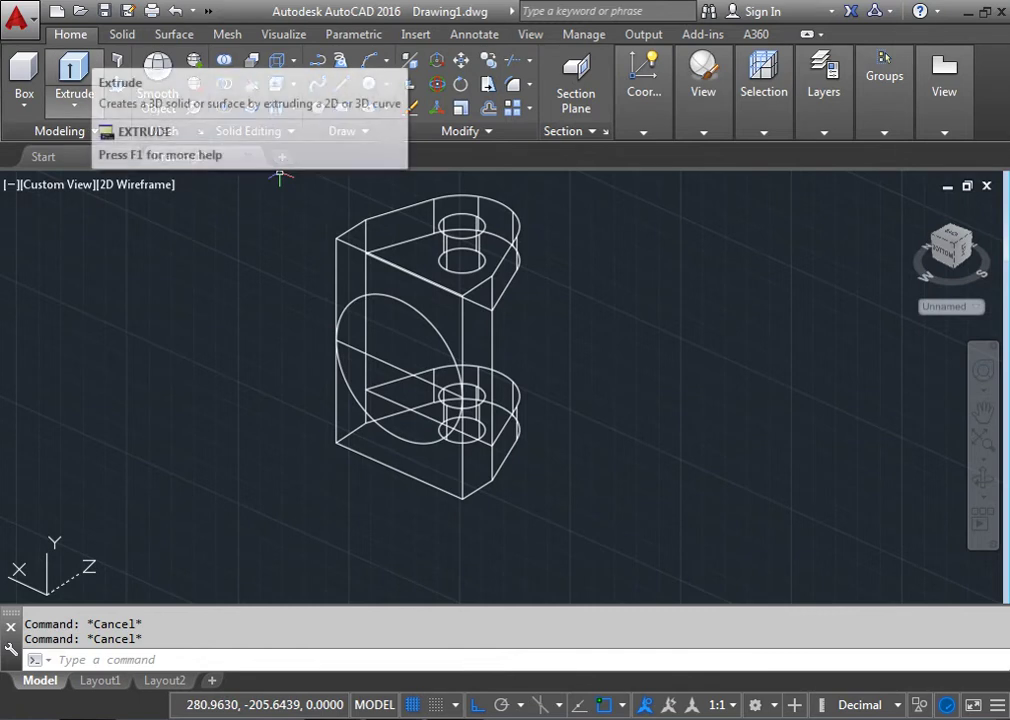
Extrude the side-face circle 38 units, then undo that attempt.
click(74, 75)
click(388, 297)
key(Return)
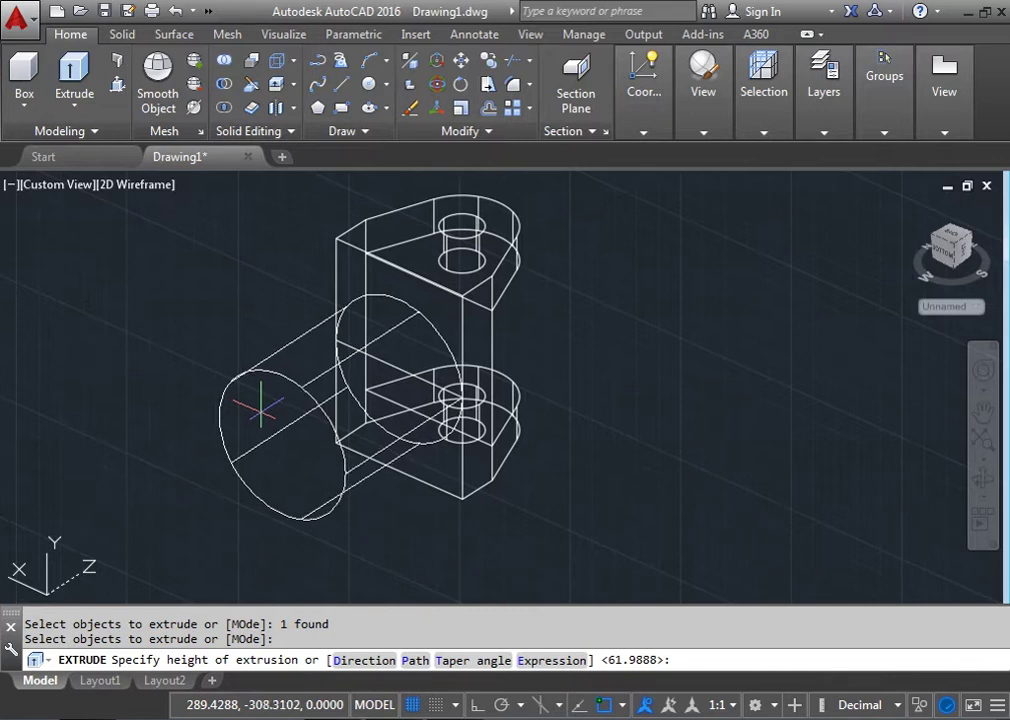
text(38)
key(Return)
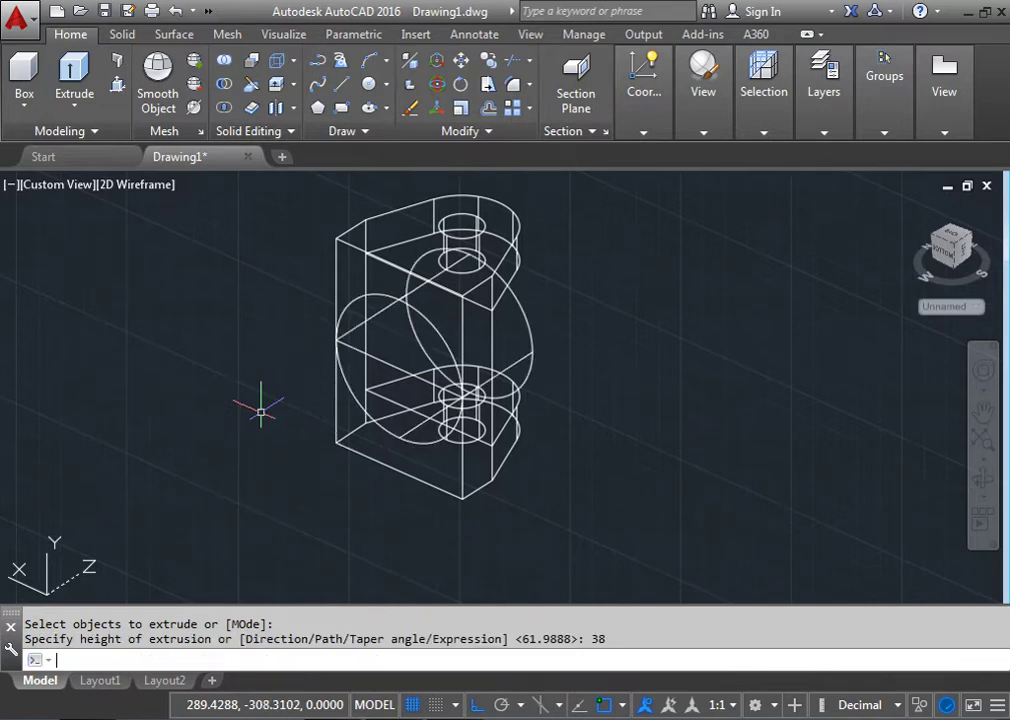
key(ctrl+z)
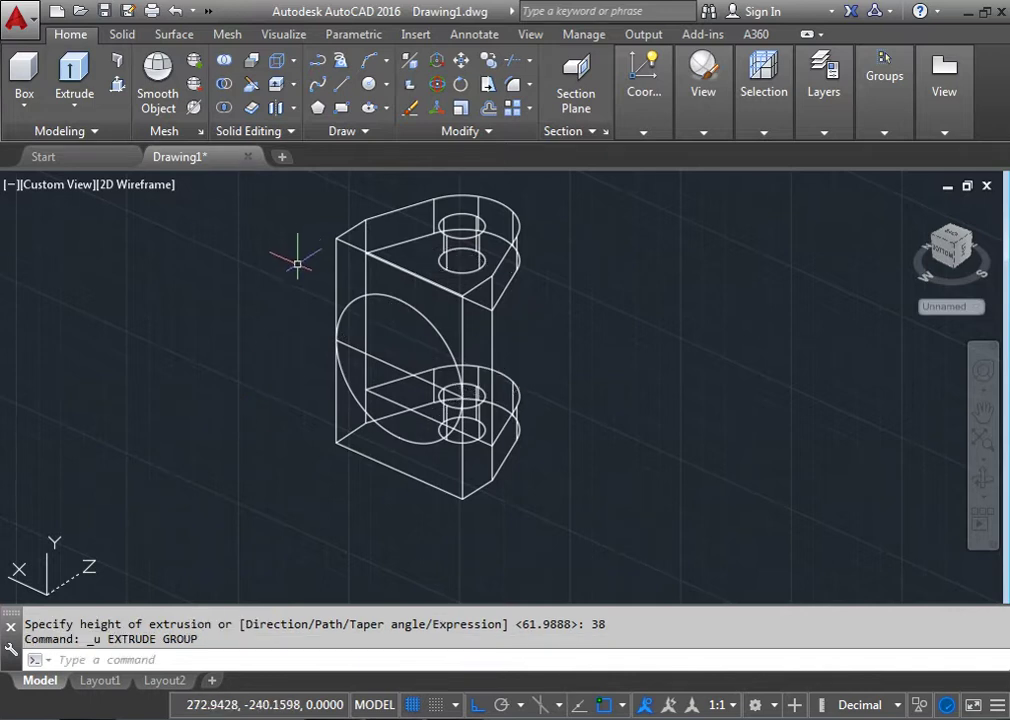
Extrude the circle -38 units the other way and erase the extra solid.
click(74, 75)
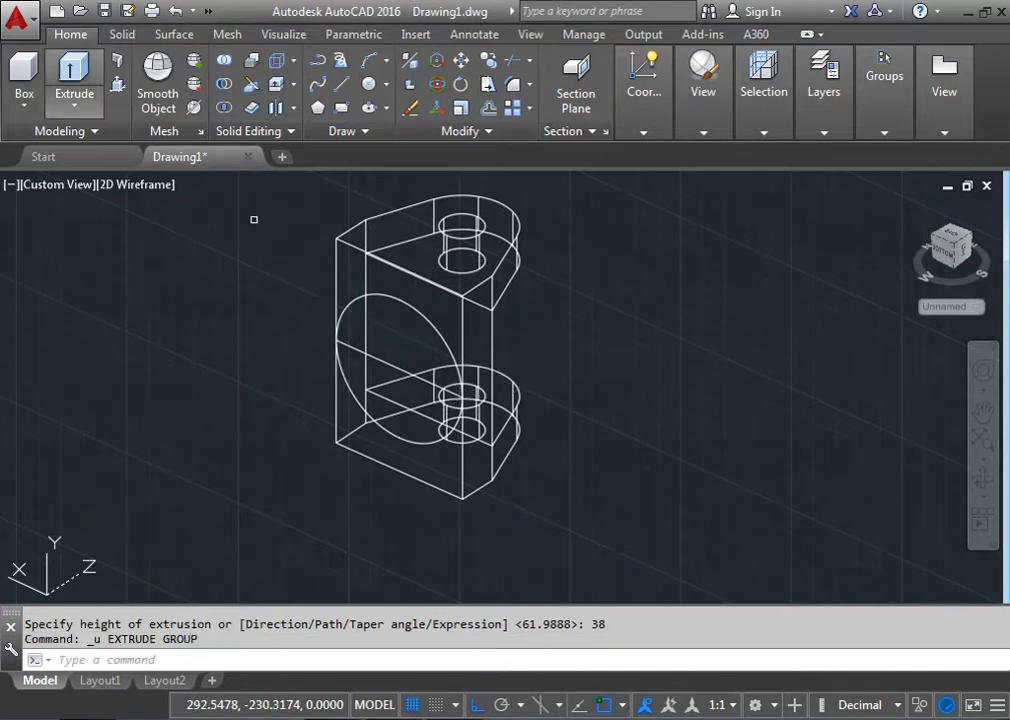
click(388, 293)
key(Return)
text(-38)
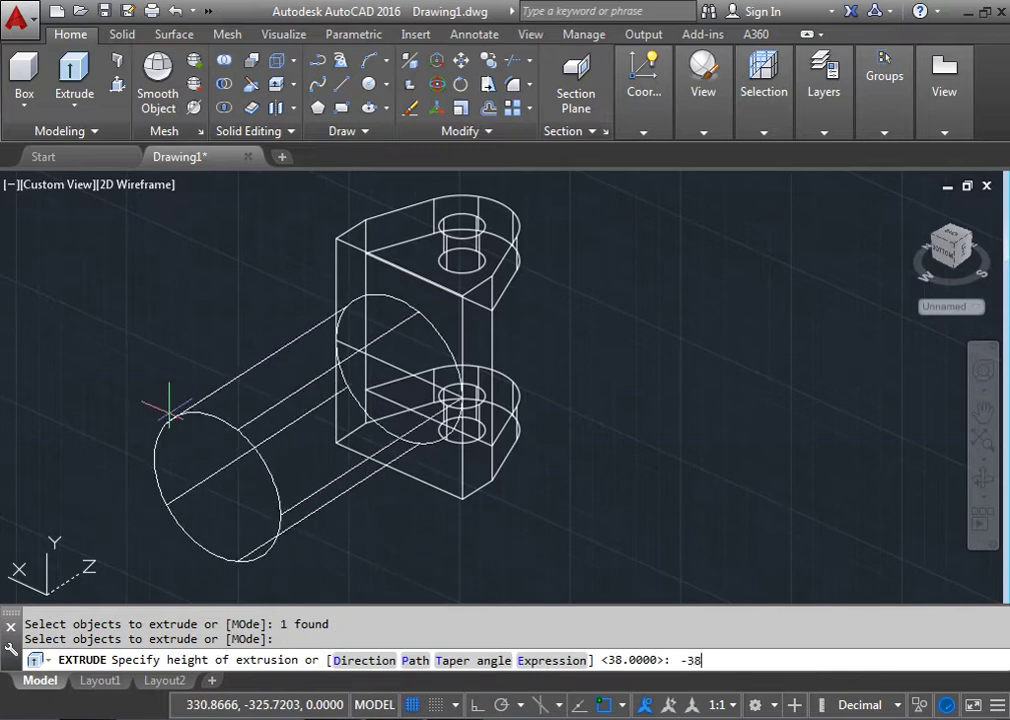
key(Return)
key(Escape)
key(Escape)
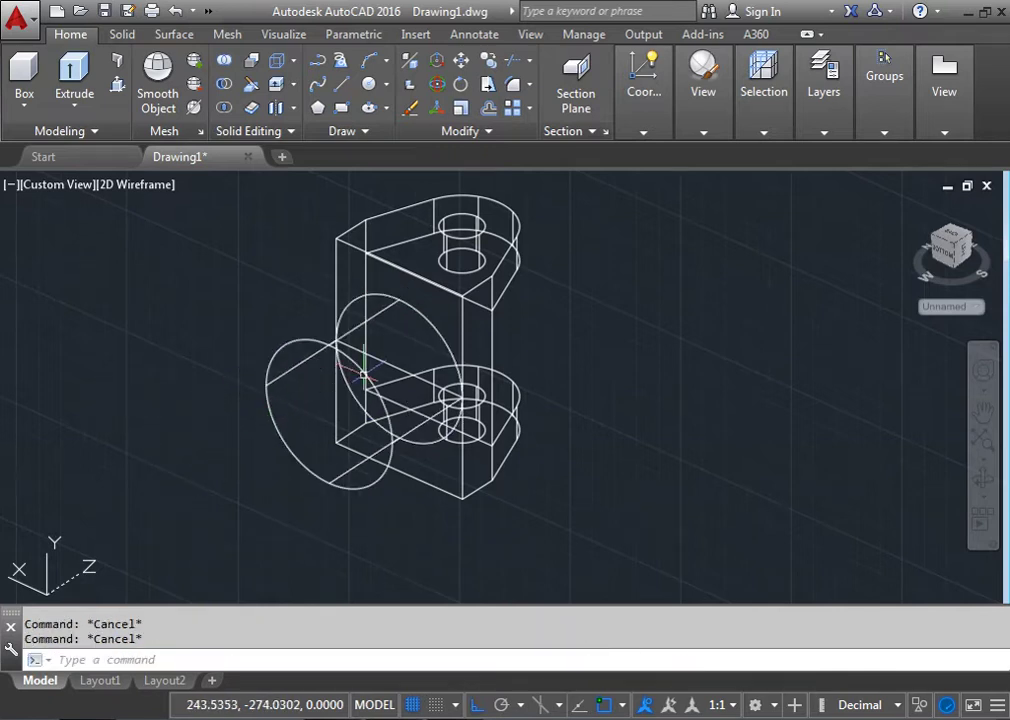
key(Delete)
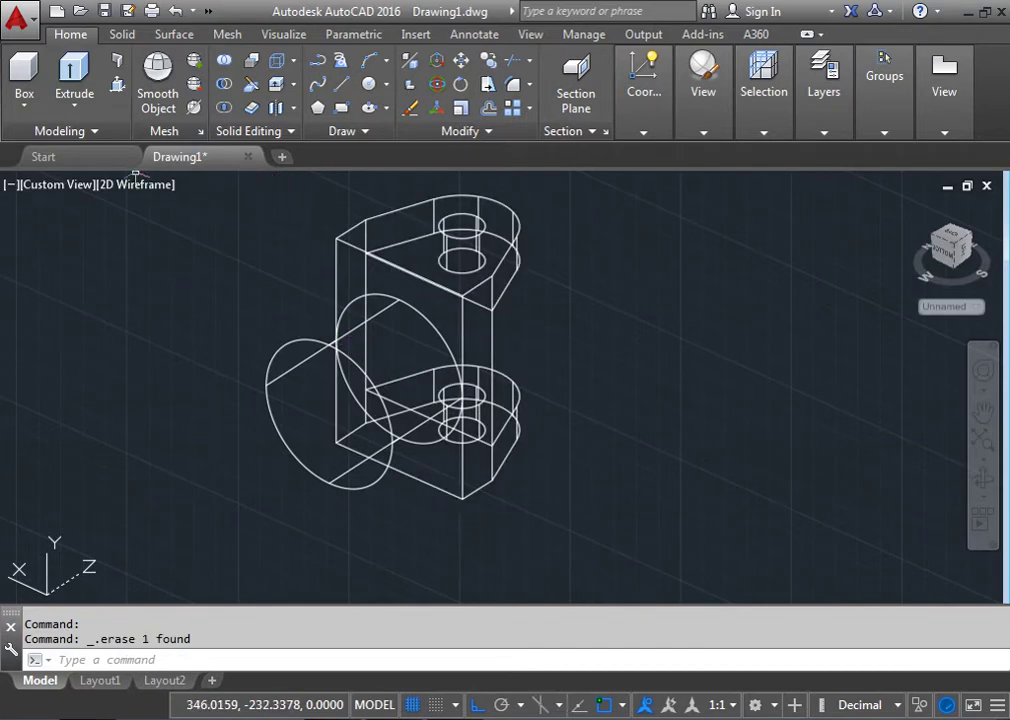
Begin a union of block and cylinder, abandon it, and orbit to a frontal view.
click(224, 60)
click(338, 240)
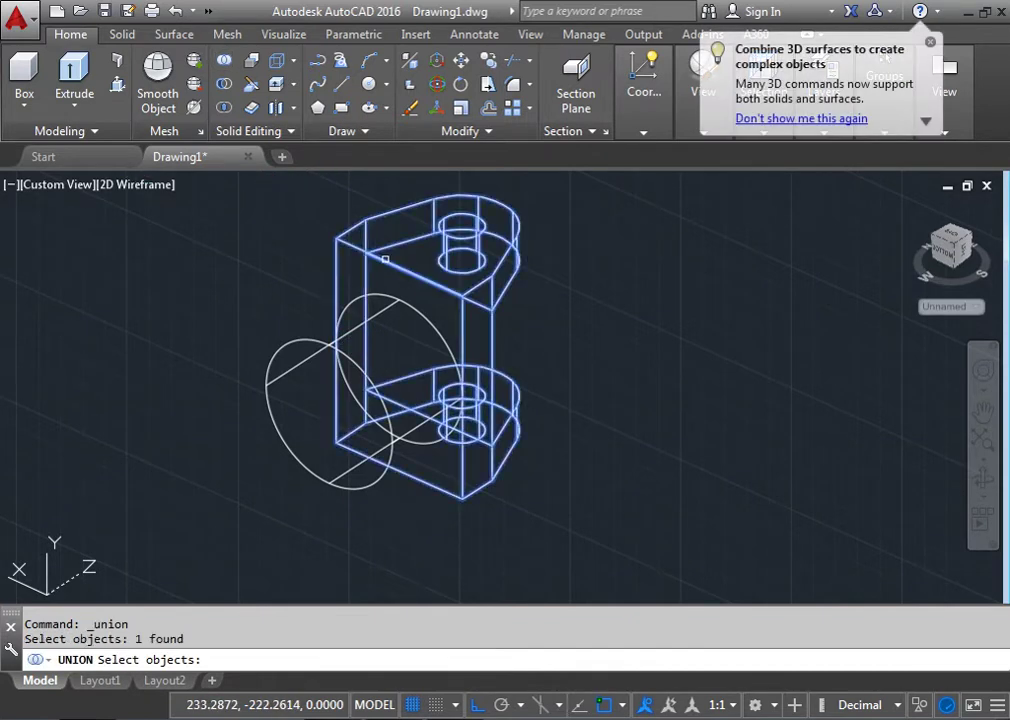
click(370, 291)
key(Escape)
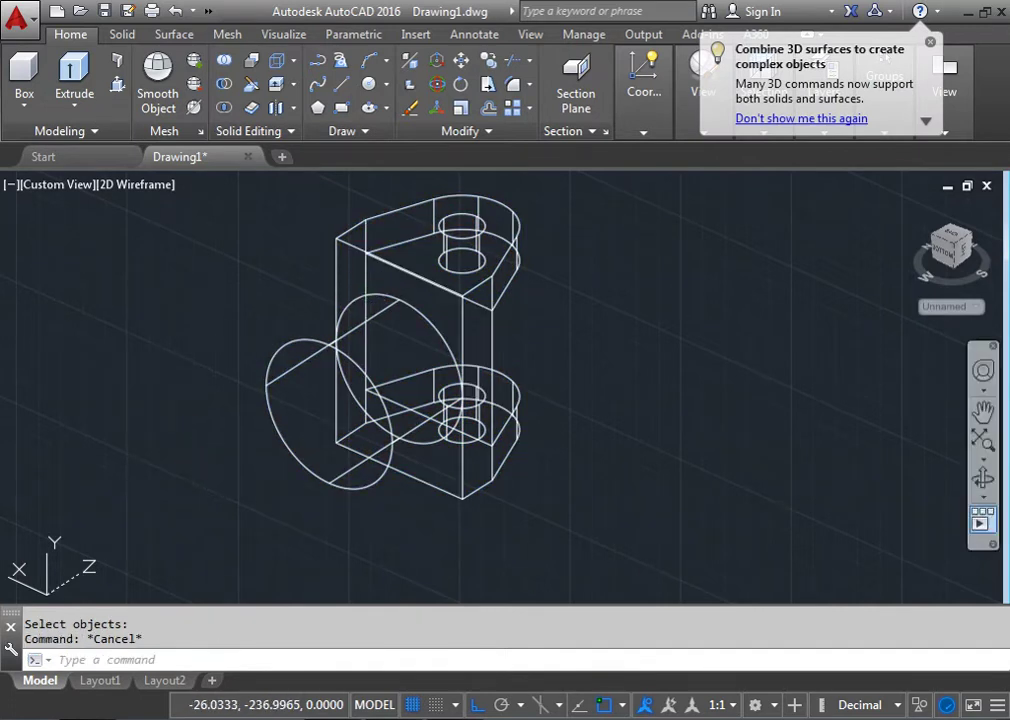
click(981, 478)
drag(400, 290, 326, 283)
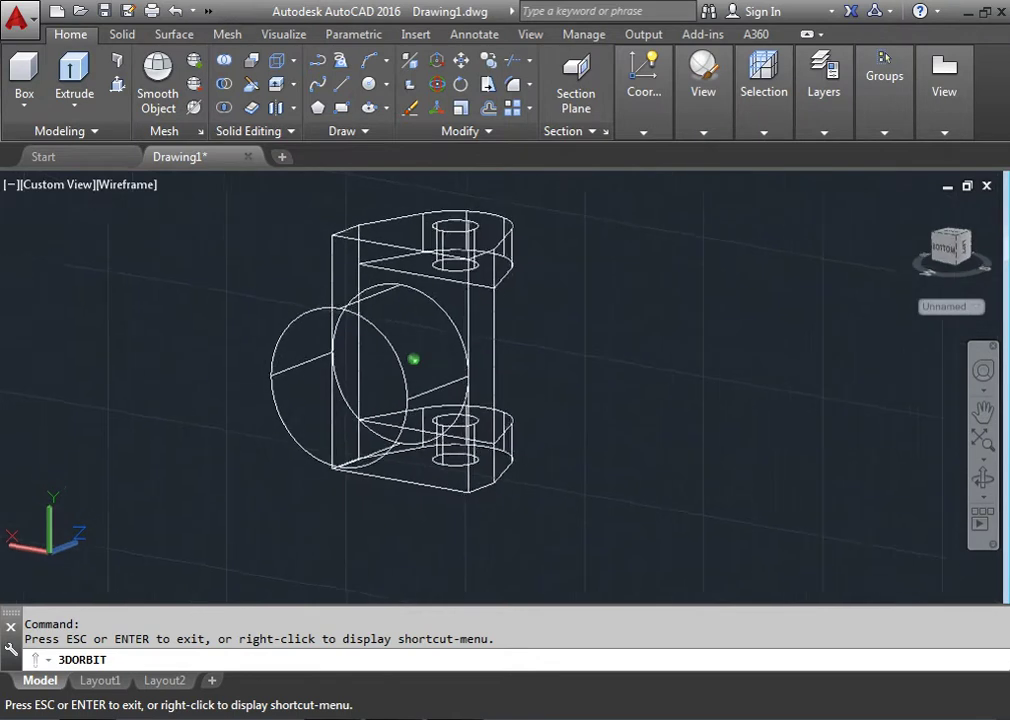
key(Escape)
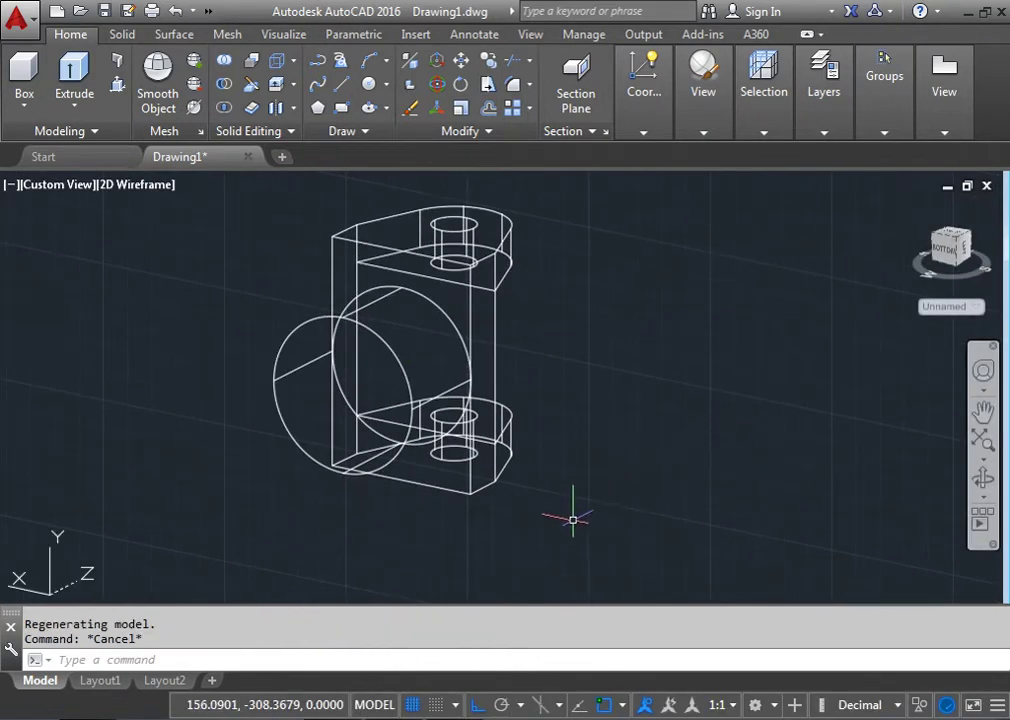
Start a circle and orbit to look straight along the cylinder's axis.
text(c)
key(Return)
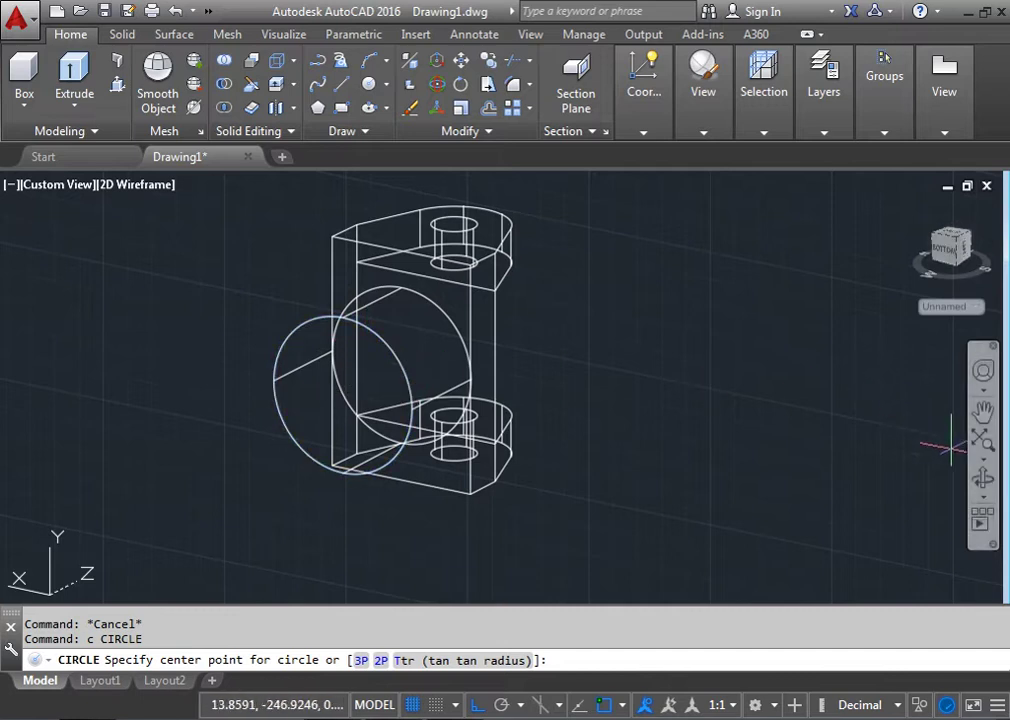
click(983, 478)
drag(360, 280, 301, 270)
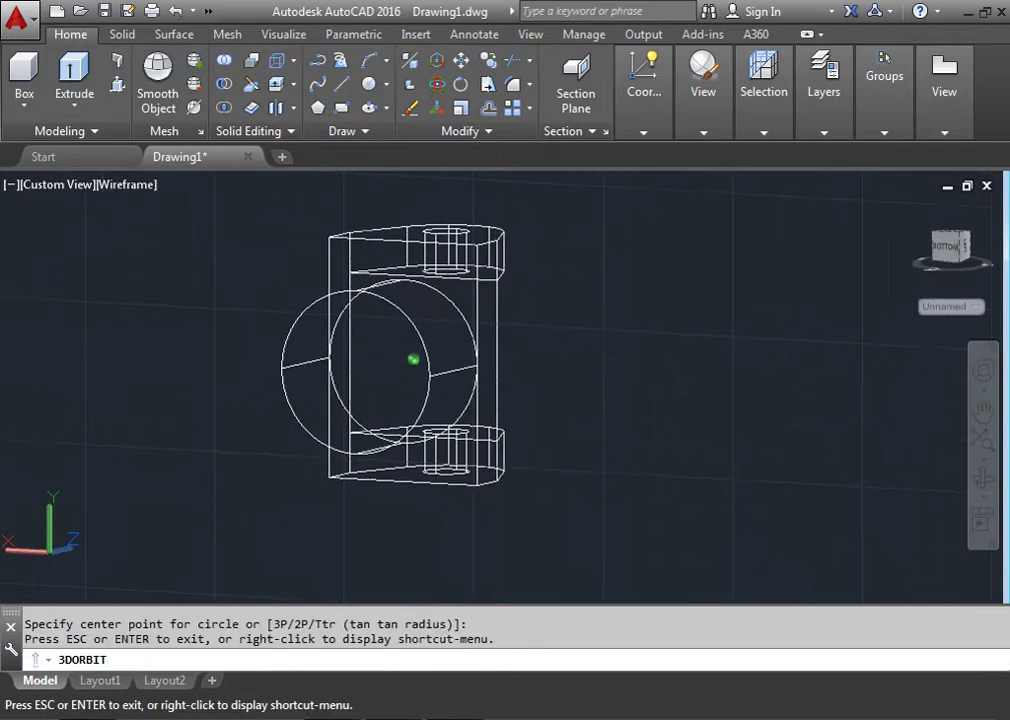
key(Escape)
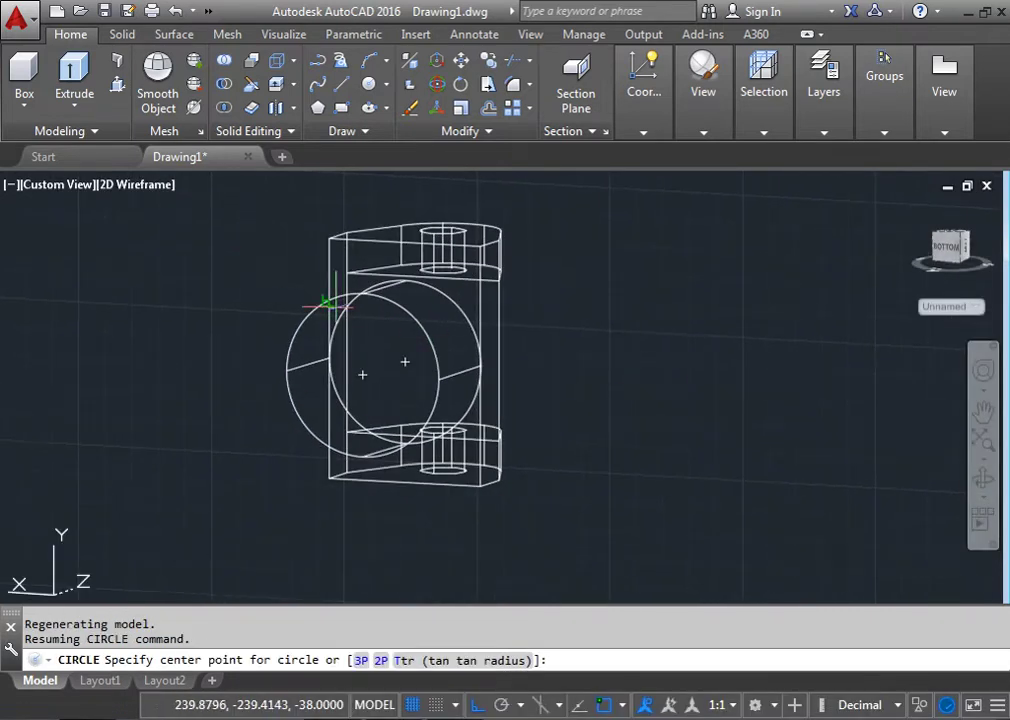
text(c)
key(Return)
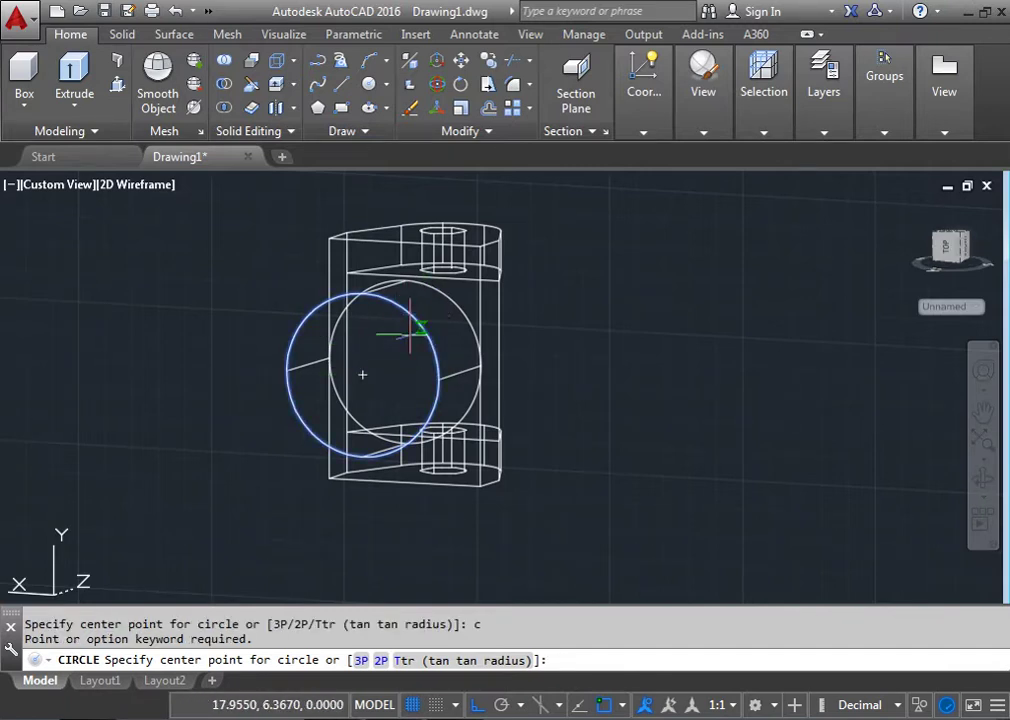
Draw a radius-15 circle centred on the cylinder's end face and zoom in on it.
click(362, 366)
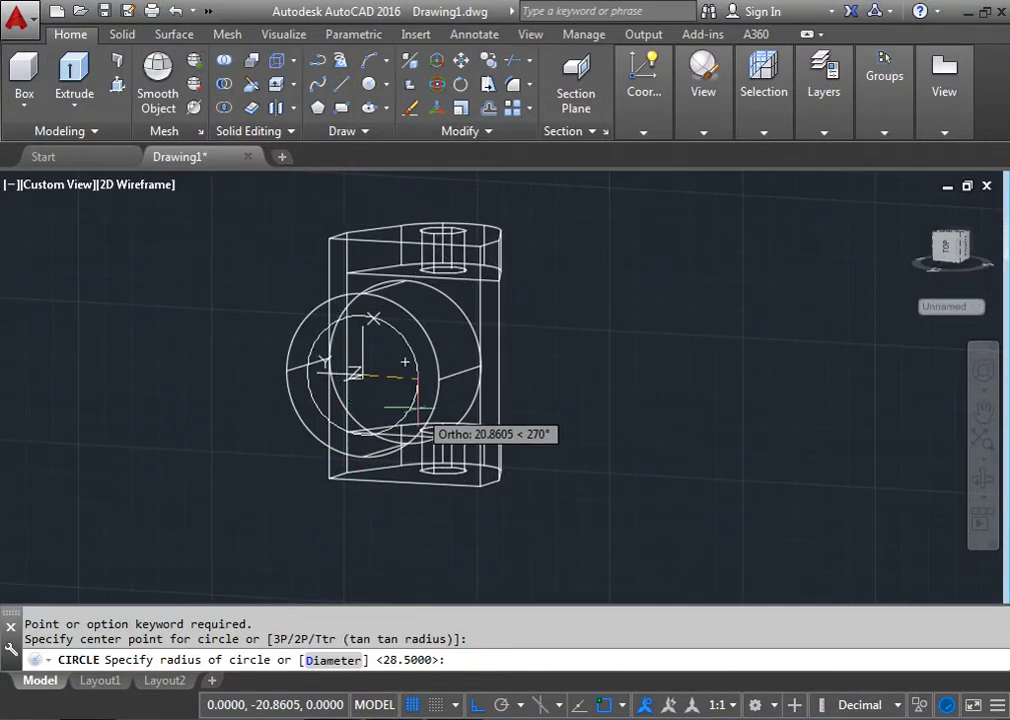
text(5)
key(Return)
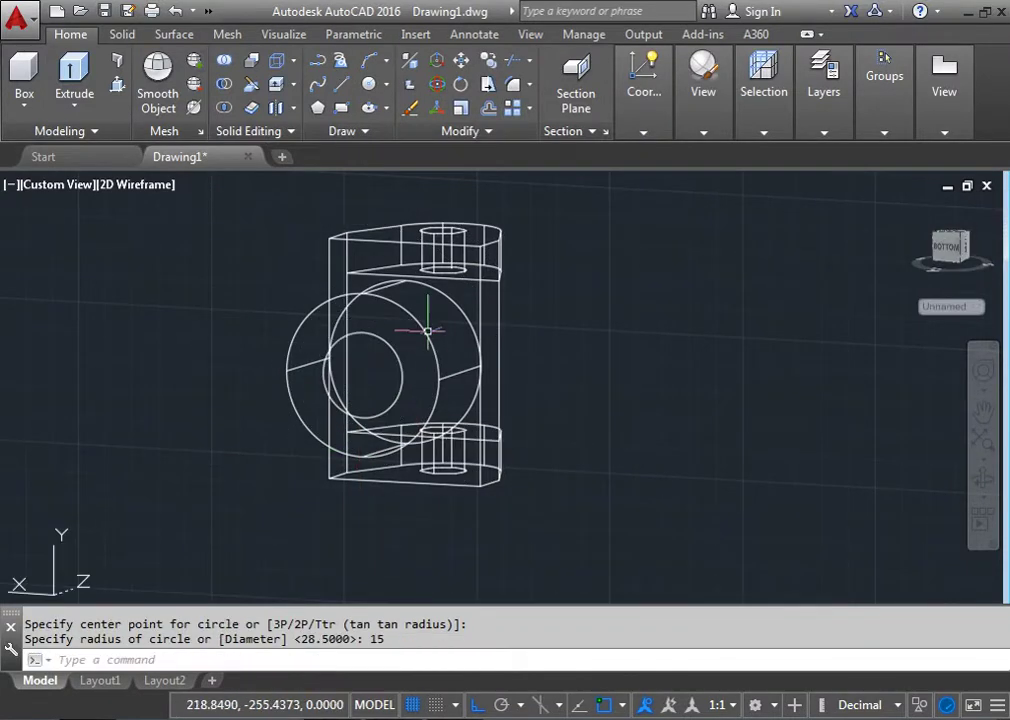
scroll(345, 340, up, 2)
scroll(360, 315, up, 2)
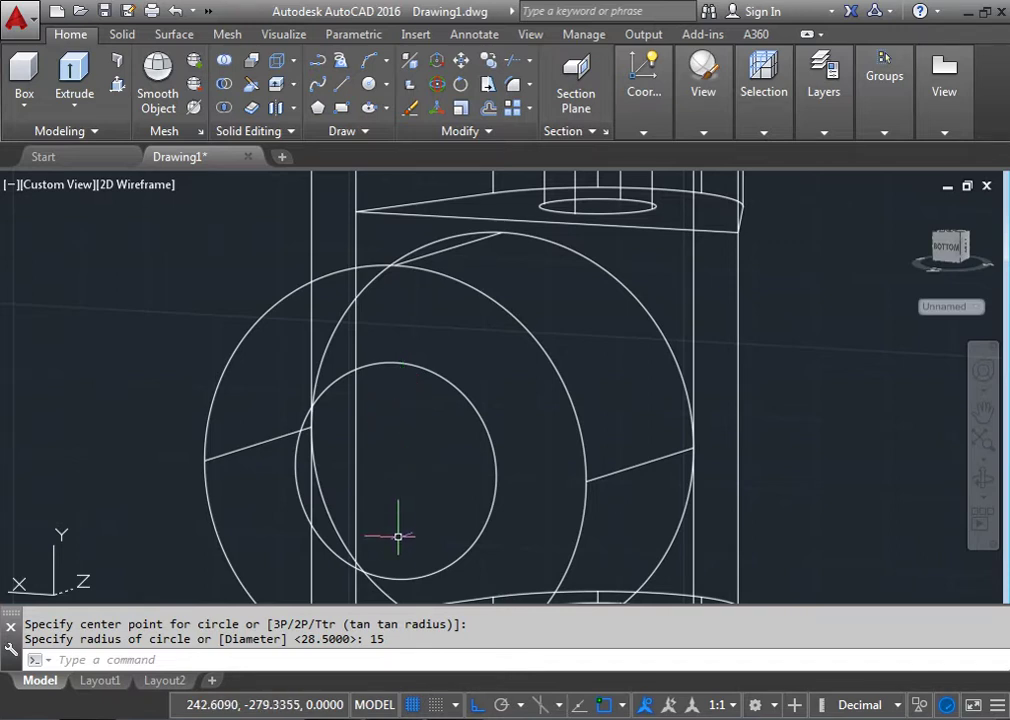
text(l)
key(Return)
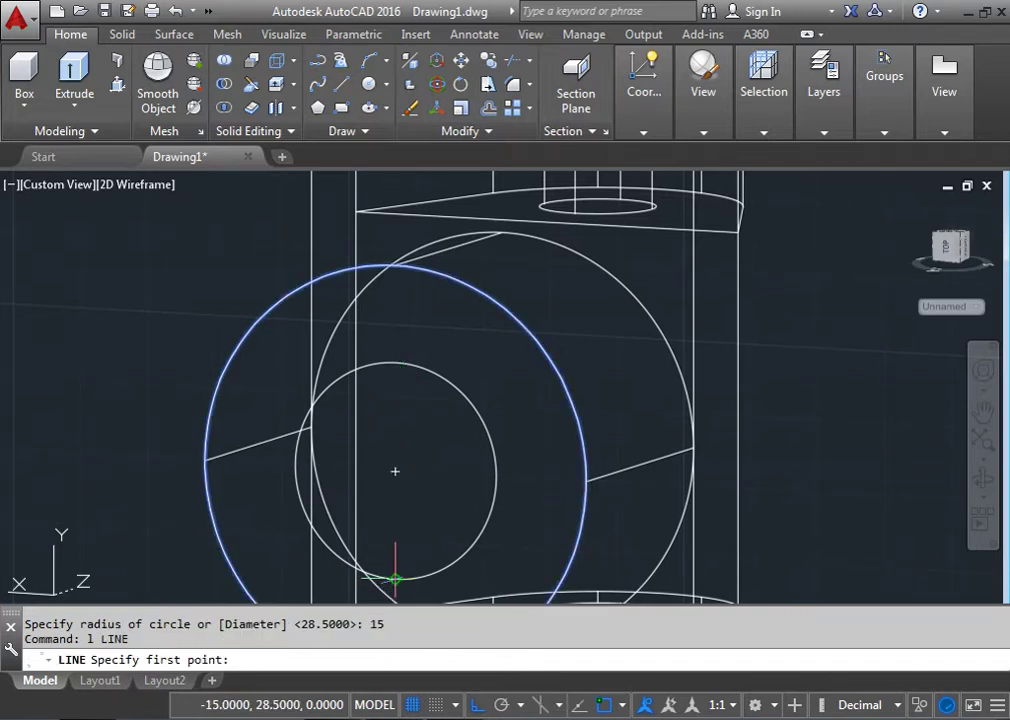
Draw a 26-unit vertical line up from the small circle's bottom, then tilt the view.
click(395, 578)
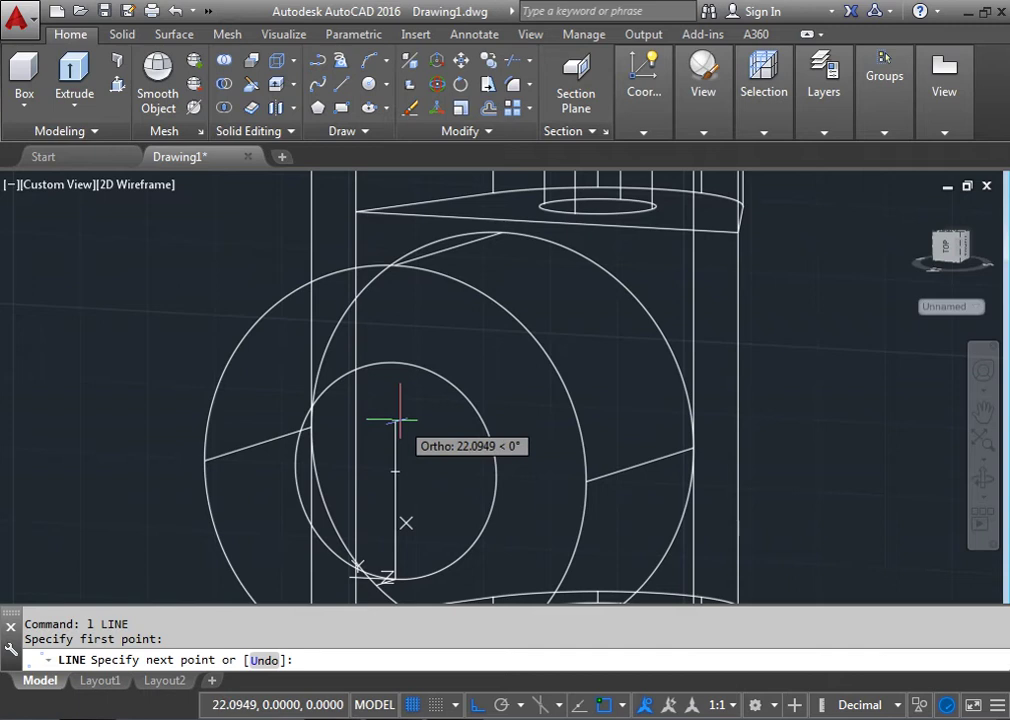
text(26)
key(Return)
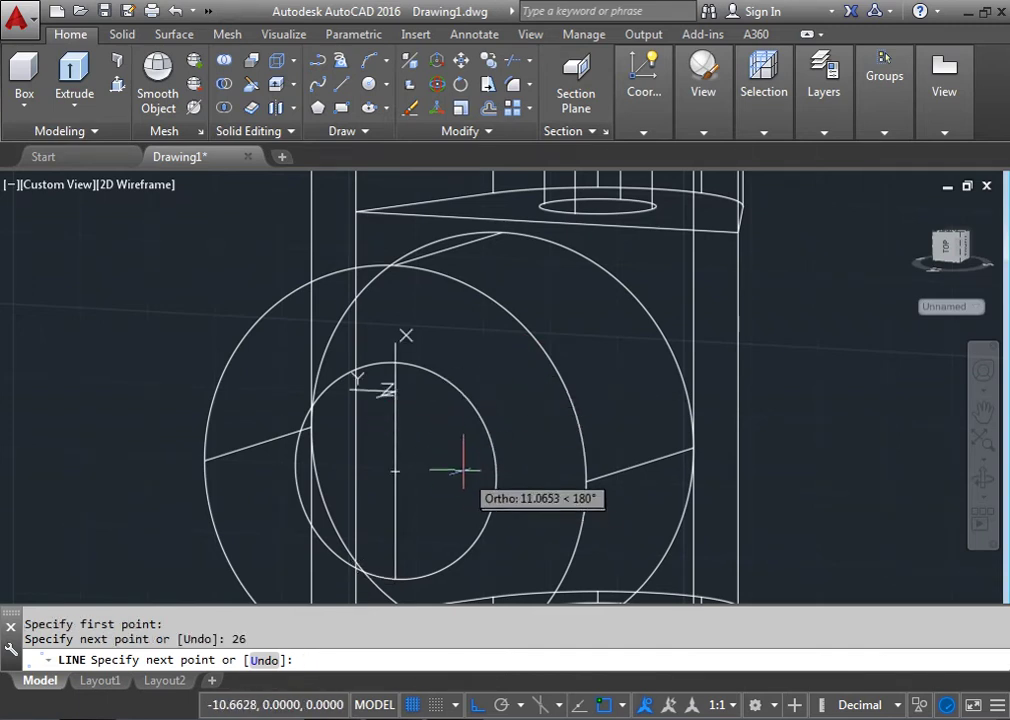
click(983, 481)
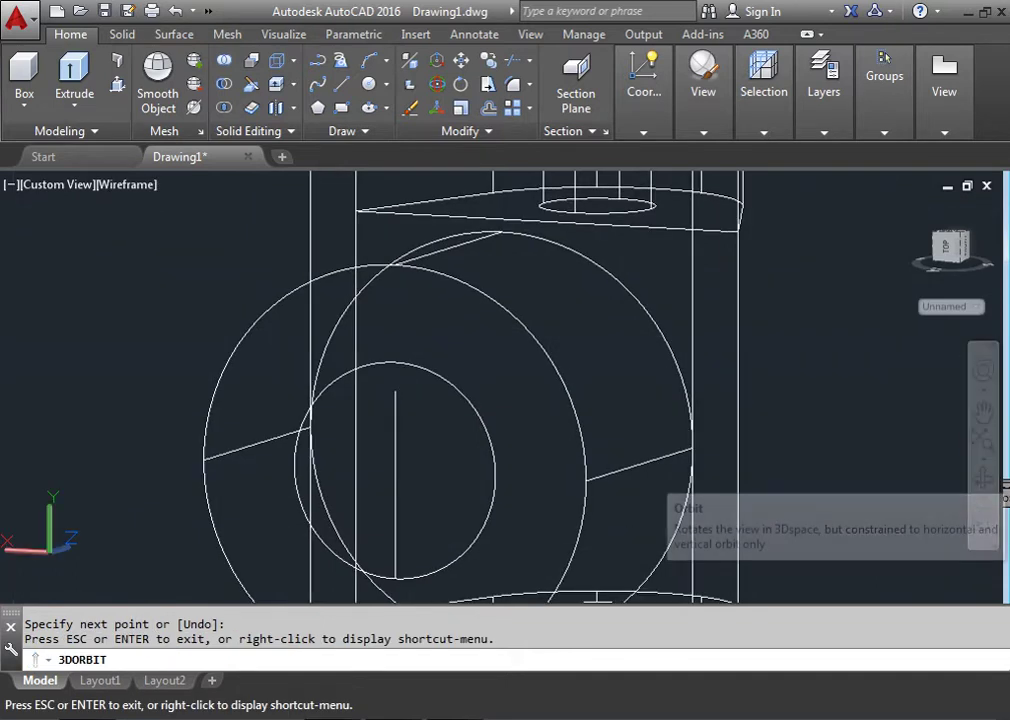
drag(395, 479, 395, 400)
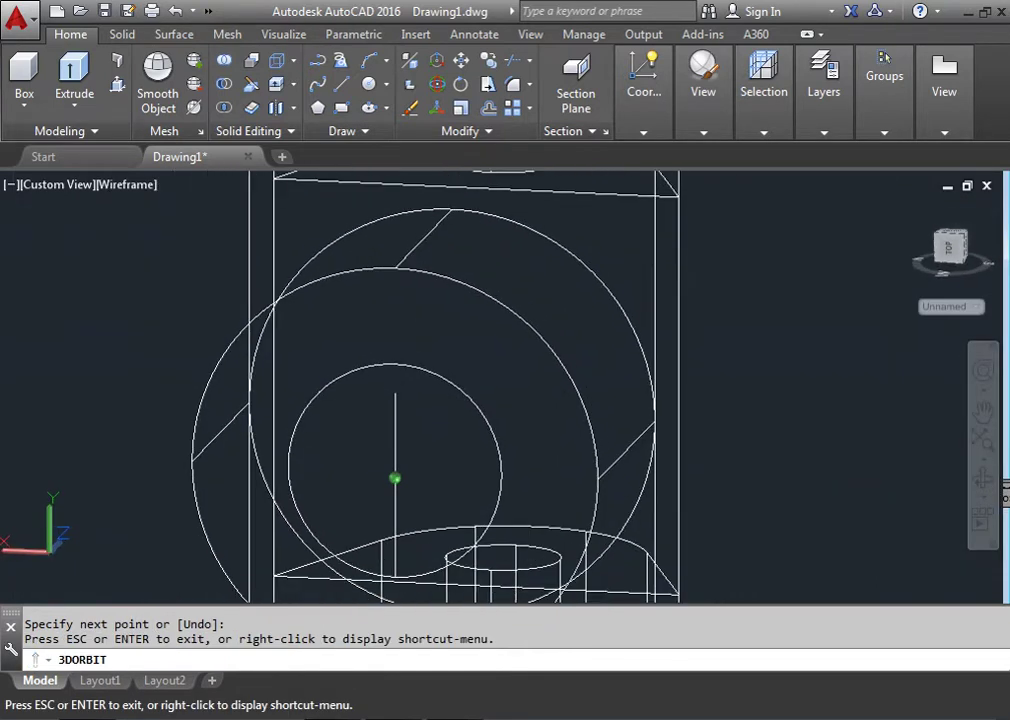
key(Escape)
key(Escape)
Draw the keyway outline with 4, 7, 8 and 7-unit lines and erase the vertical centre line.
text(l)
key(Return)
click(395, 395)
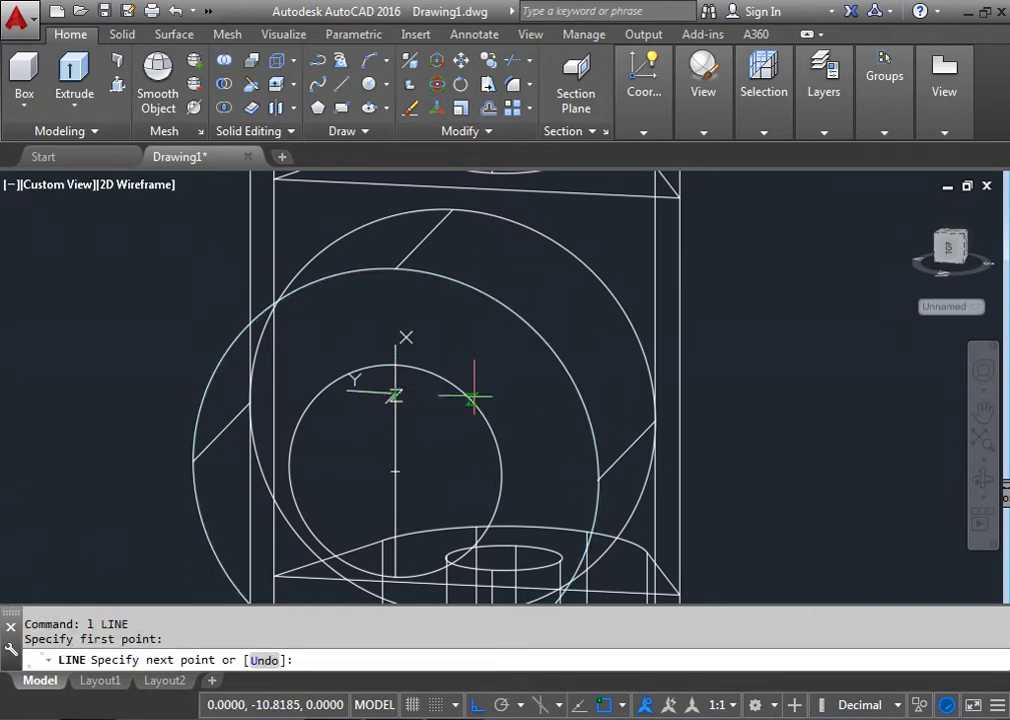
key(F8)
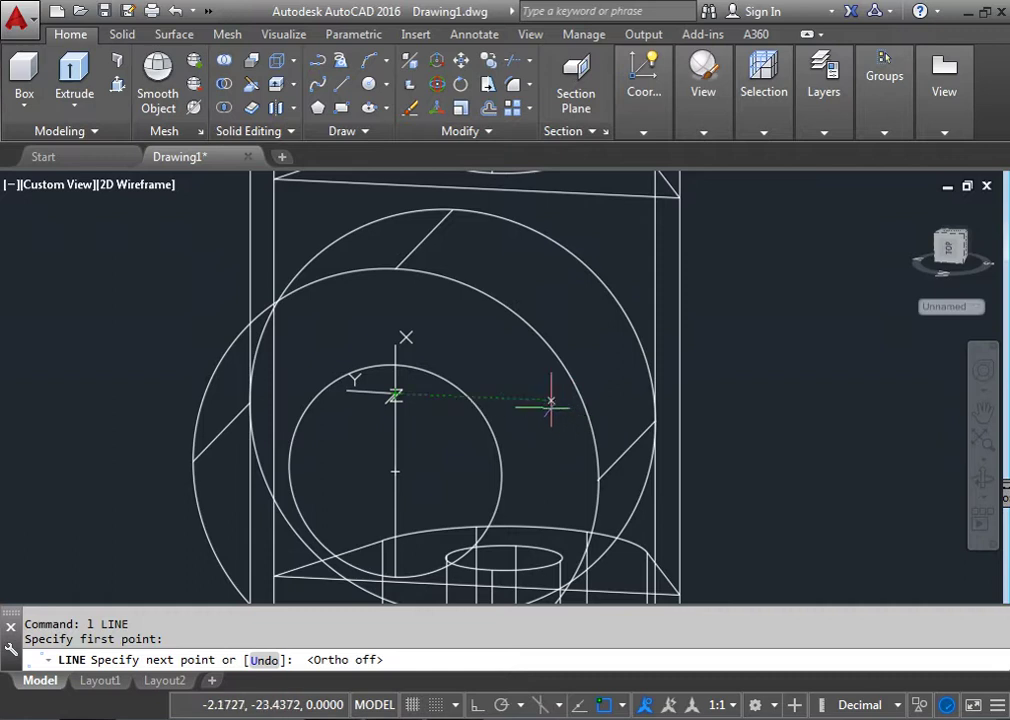
key(F8)
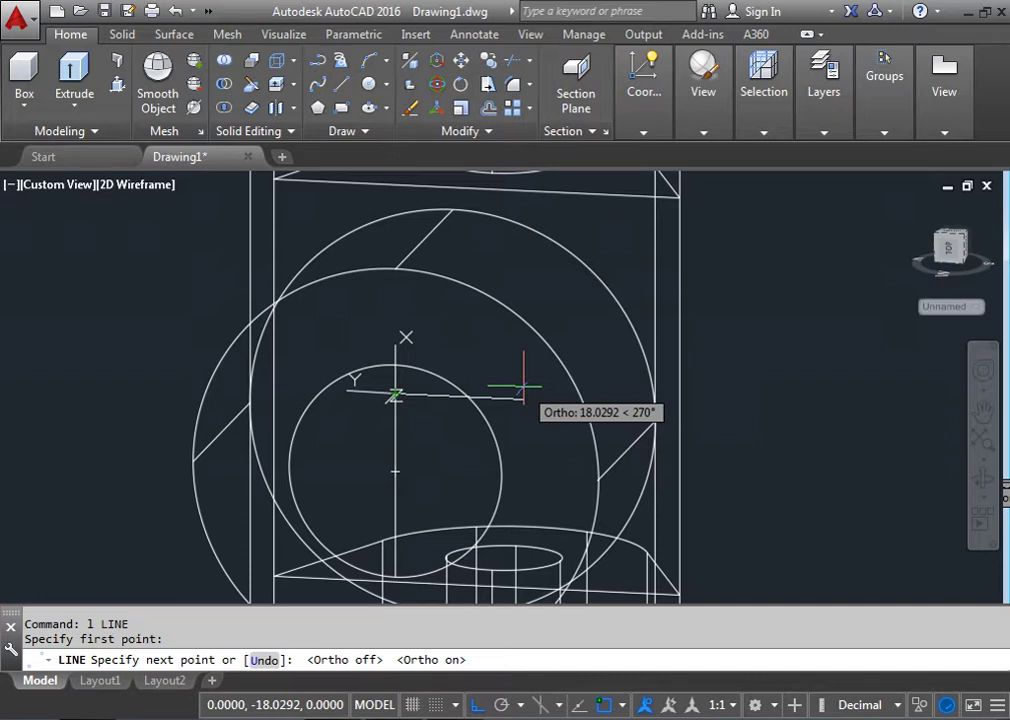
text(4)
key(Return)
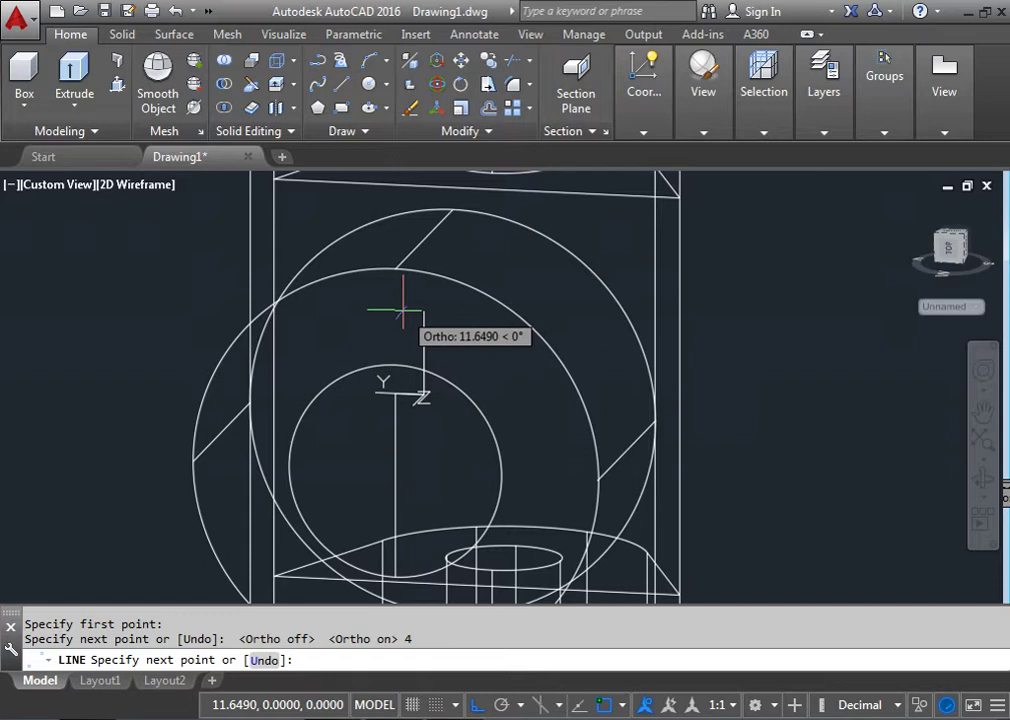
text(7)
key(Return)
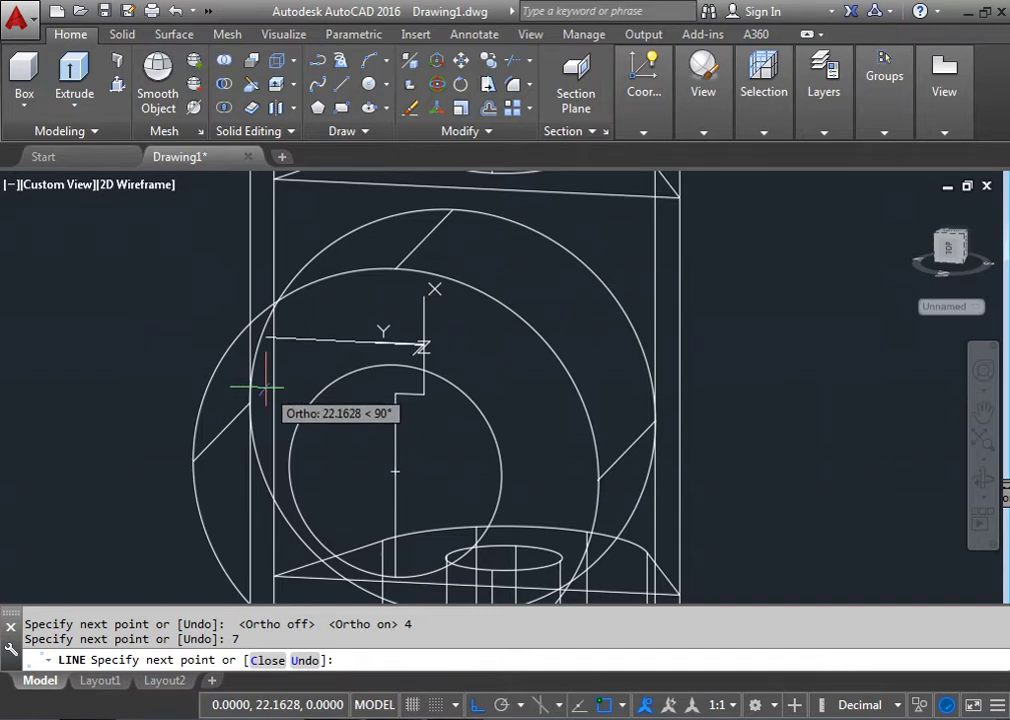
text(8)
key(Return)
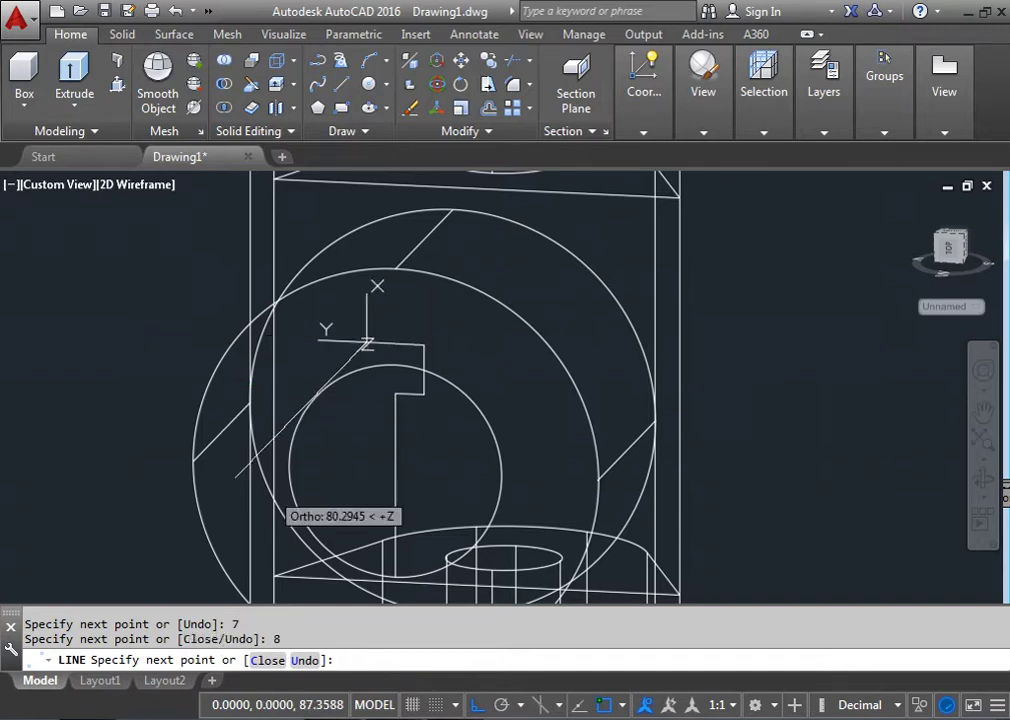
text(7)
key(Return)
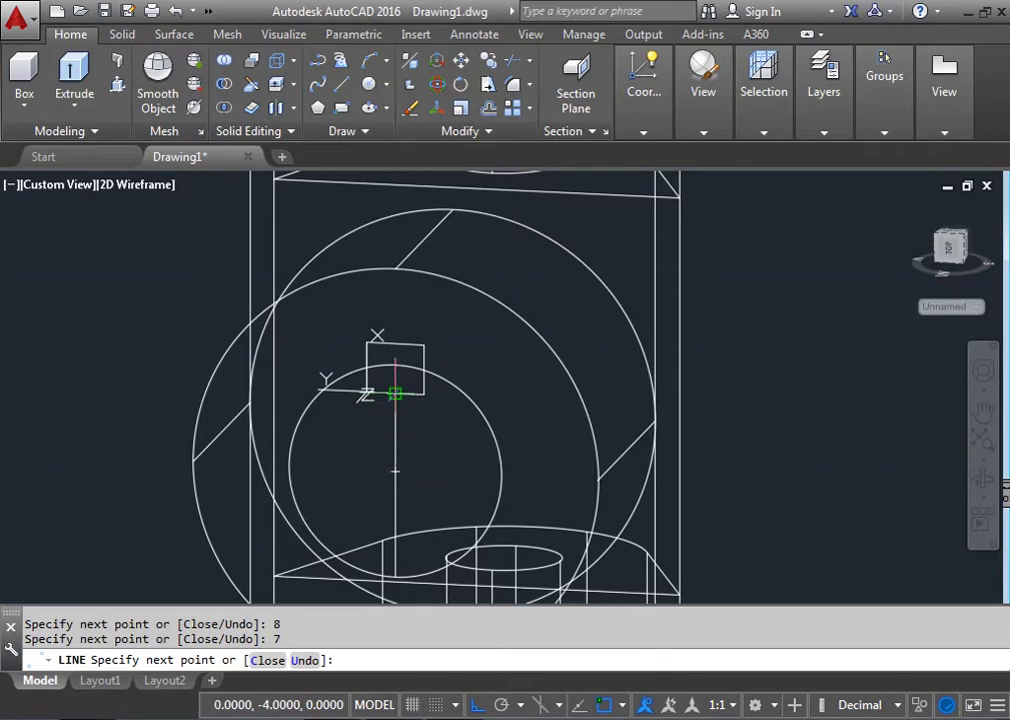
key(Escape)
click(396, 436)
key(Delete)
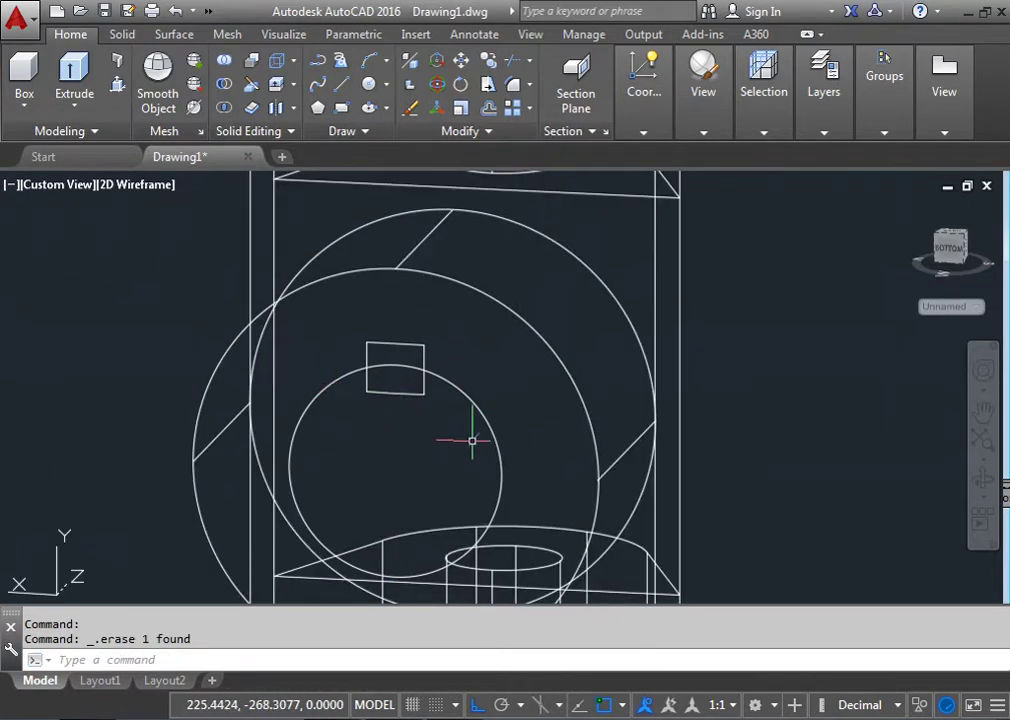
Remove the two short lines left inside the keyway notch.
text(tr)
key(Return)
key(Return)
click(396, 364)
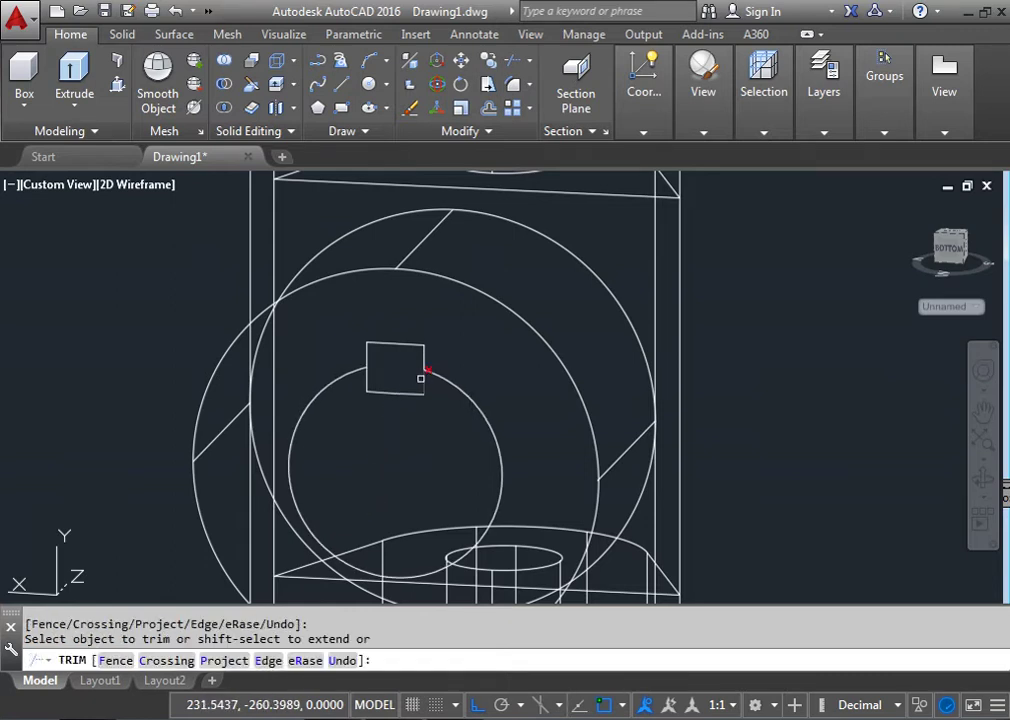
key(Escape)
click(382, 391)
key(Delete)
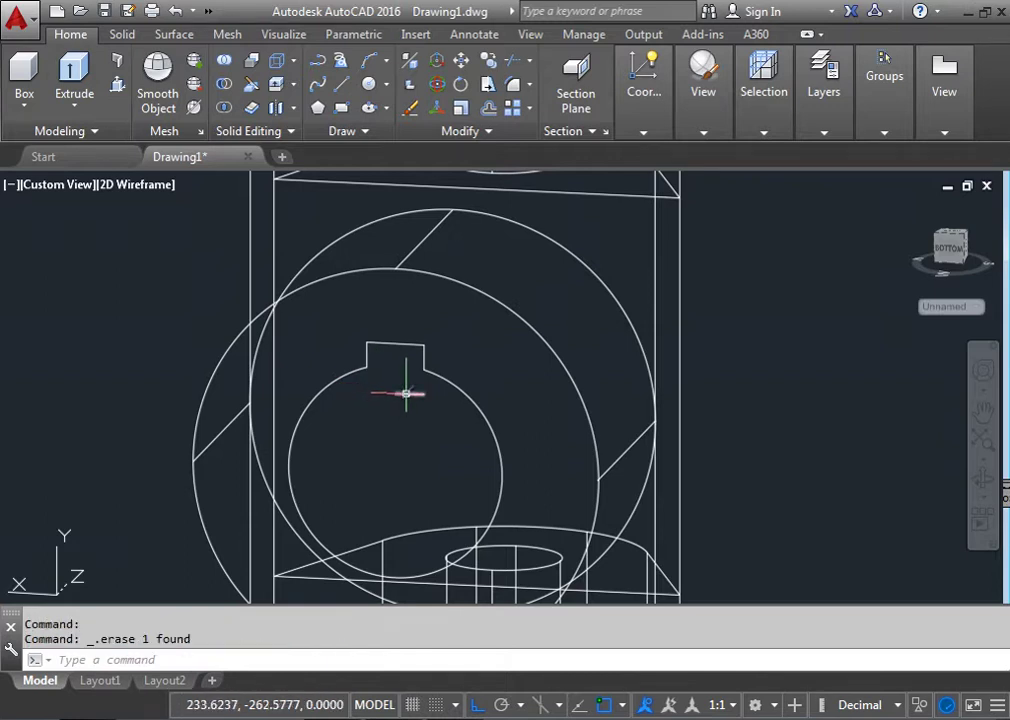
click(407, 393)
key(Delete)
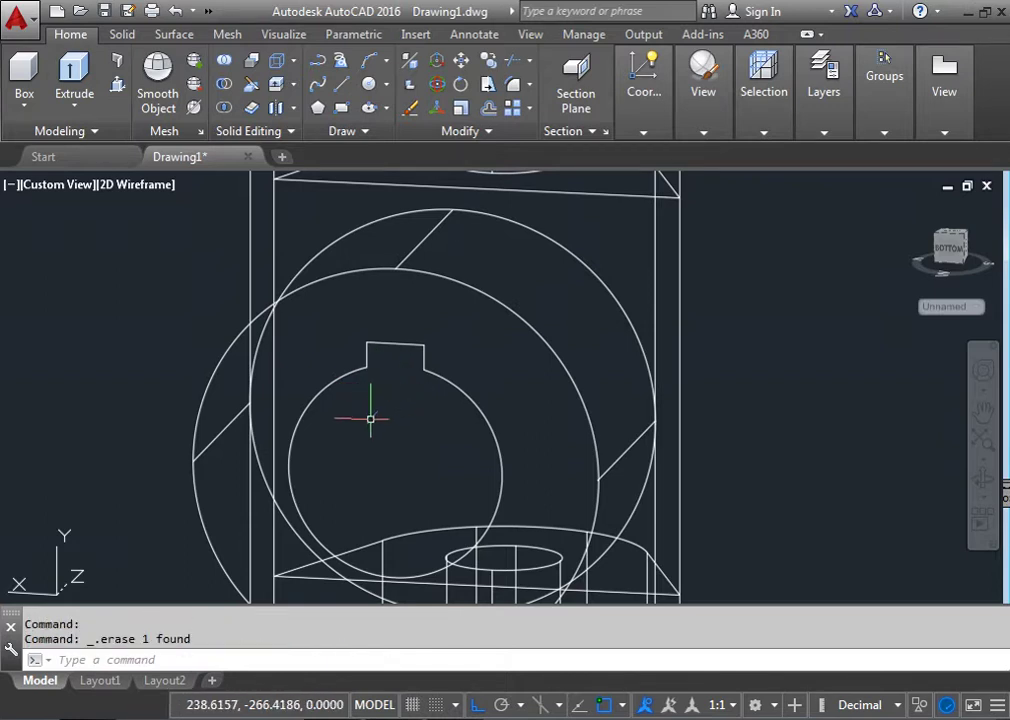
Switch to SE Isometric and convert the keyed circle outline into a region.
click(57, 185)
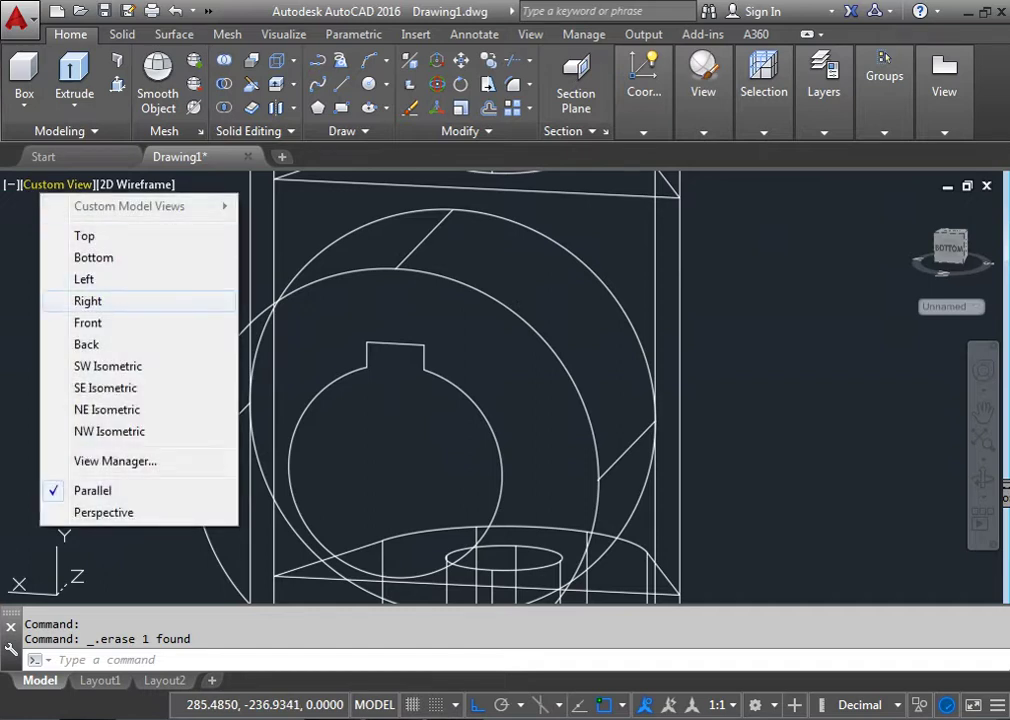
click(105, 388)
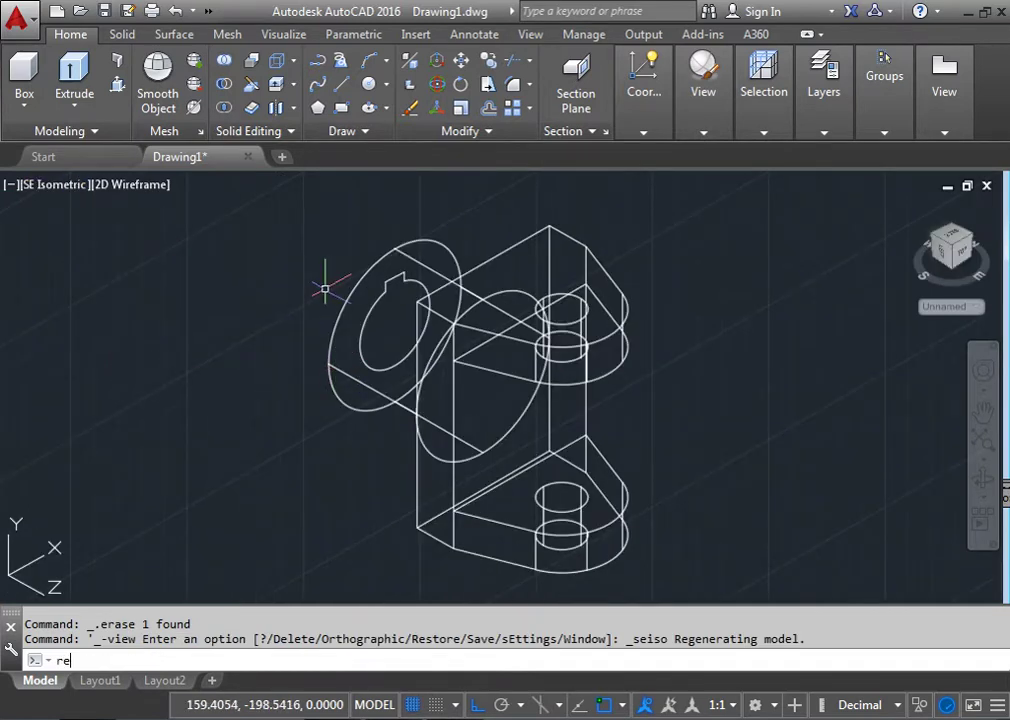
text(g)
key(Return)
click(314, 225)
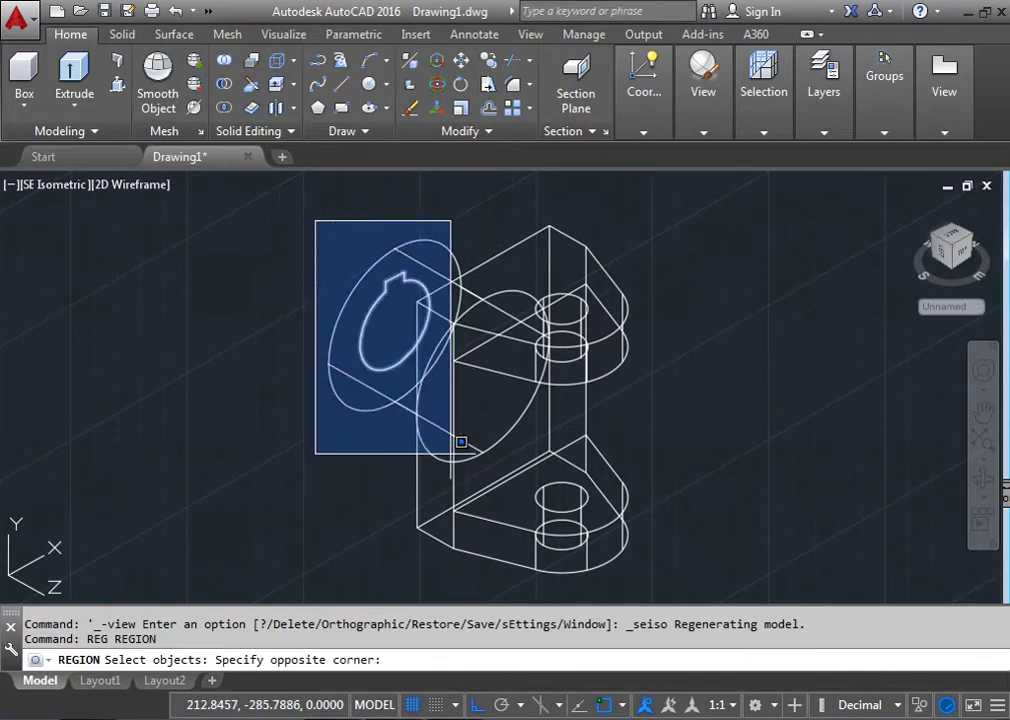
click(473, 477)
key(Return)
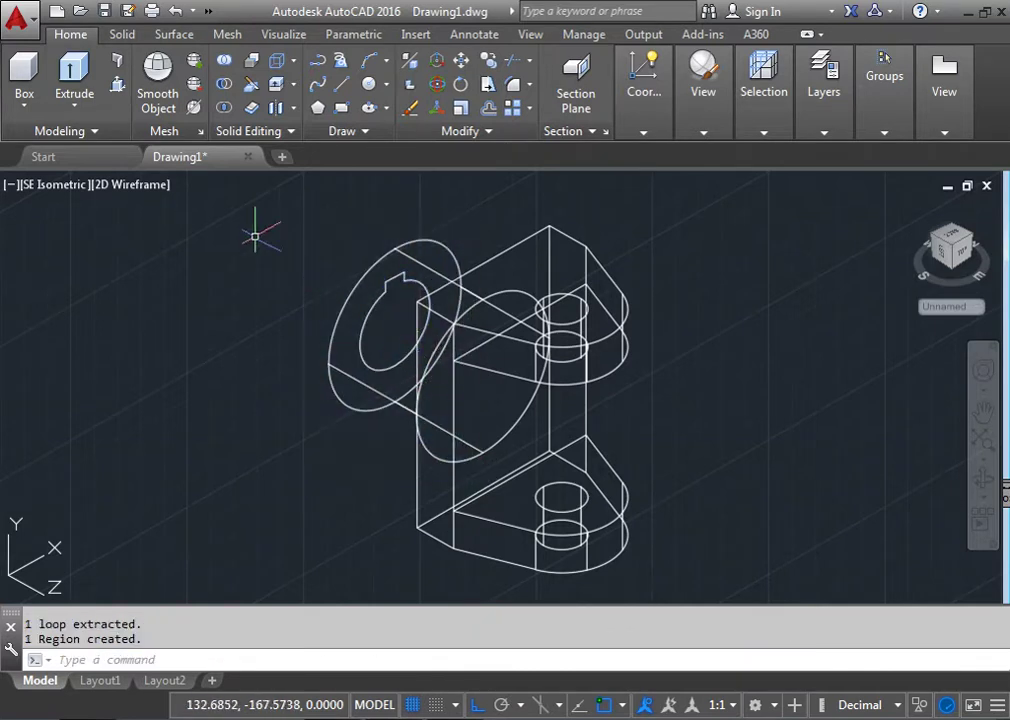
click(74, 75)
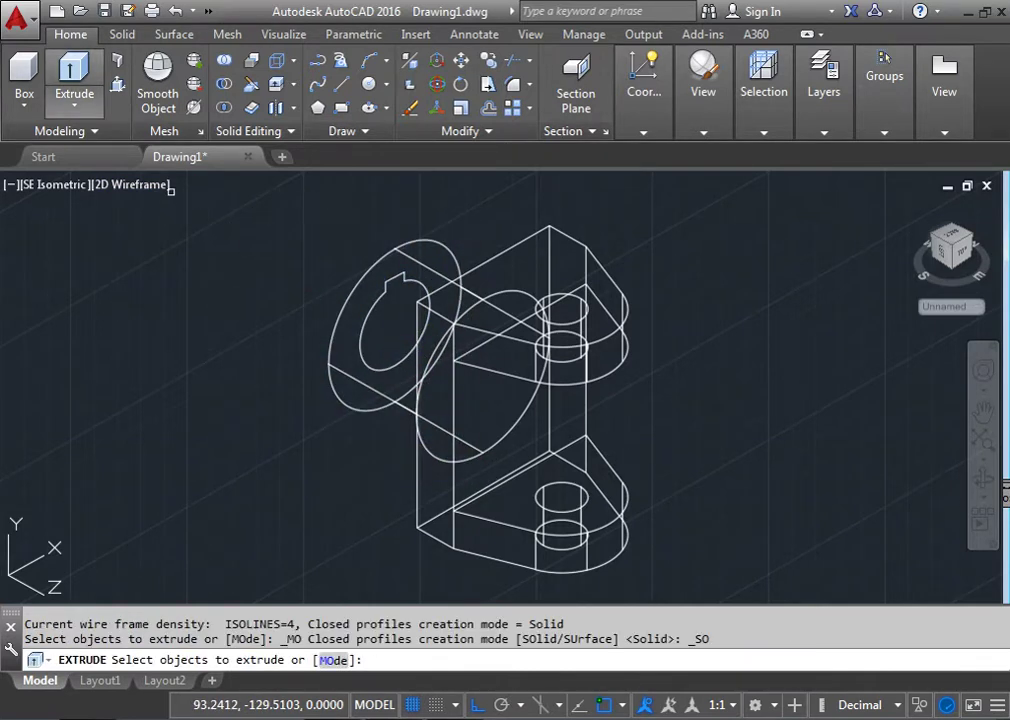
Extrude the keyed region through the bracket and set the visual style to Shaded.
click(364, 330)
key(Return)
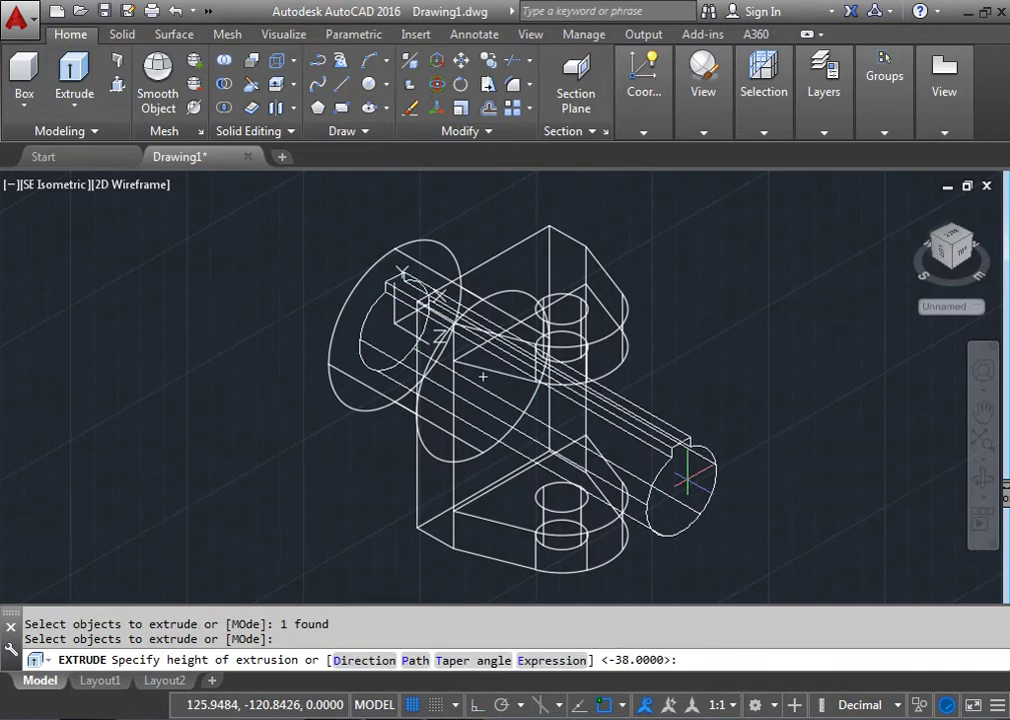
click(700, 470)
key(Escape)
key(Escape)
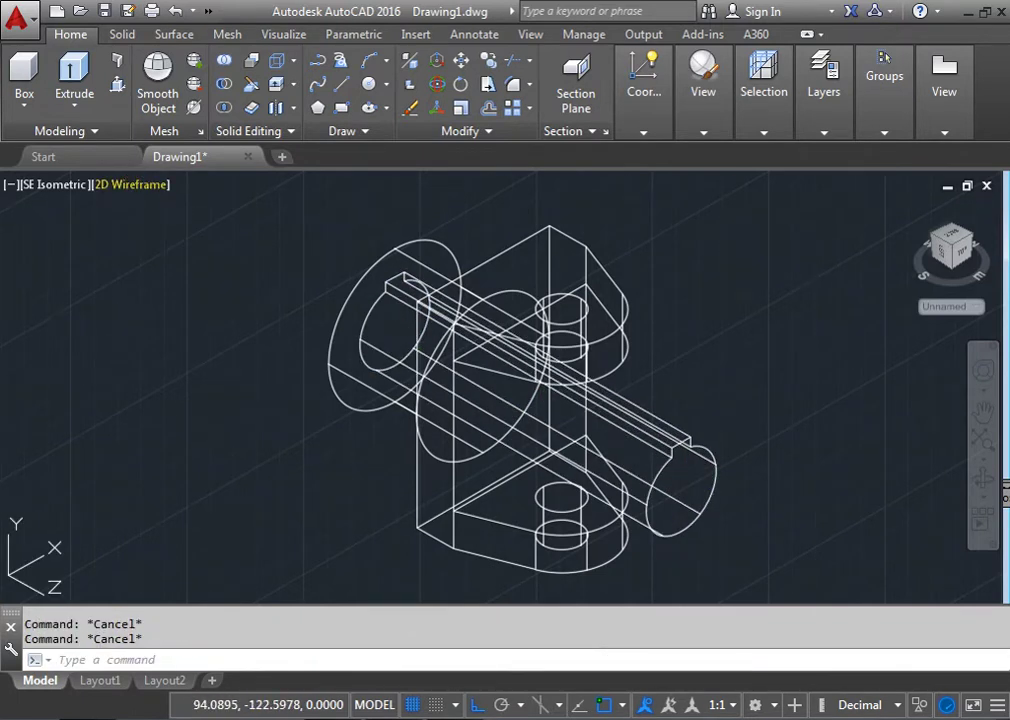
click(132, 184)
click(223, 318)
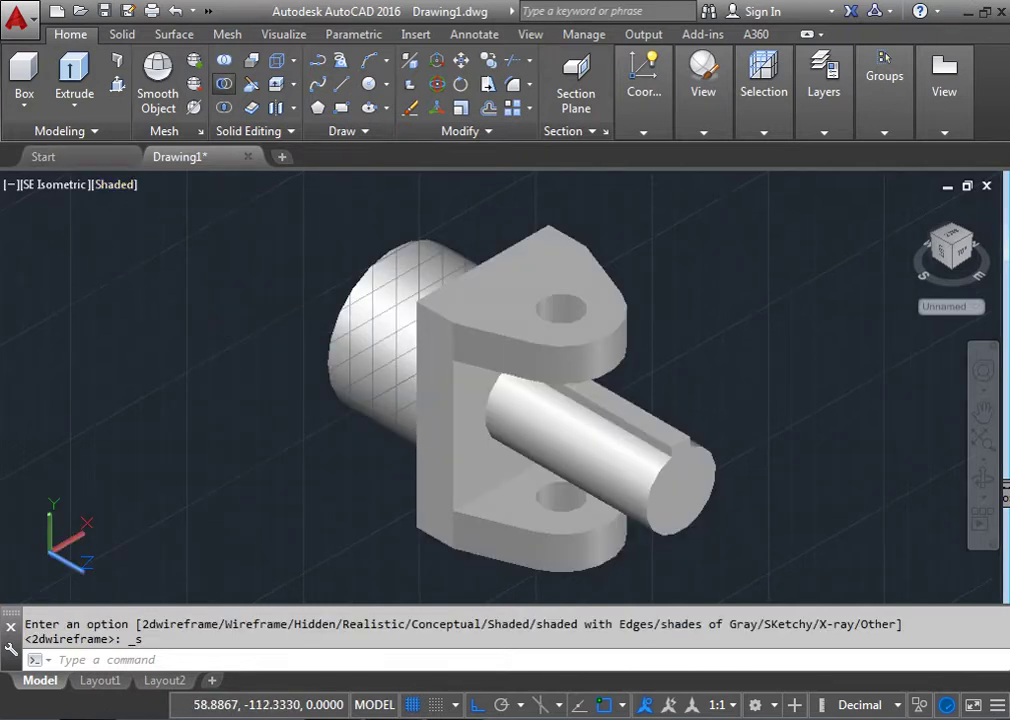
Subtract the keyed shaft from the bracket to leave a keyed bore.
click(224, 83)
click(532, 334)
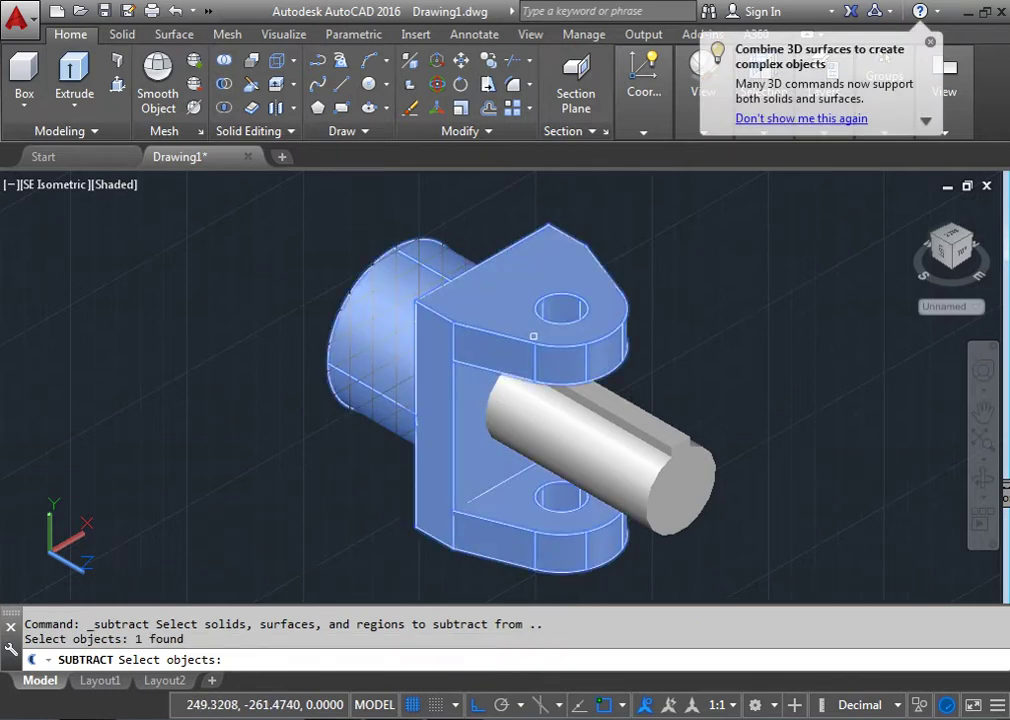
key(Return)
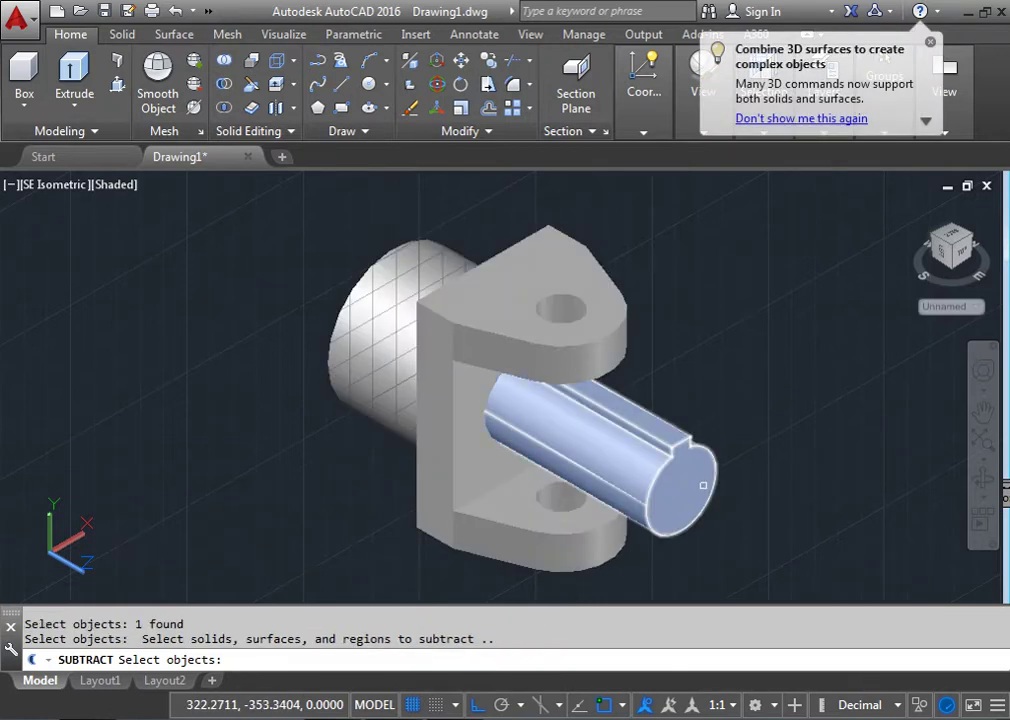
click(703, 485)
key(Return)
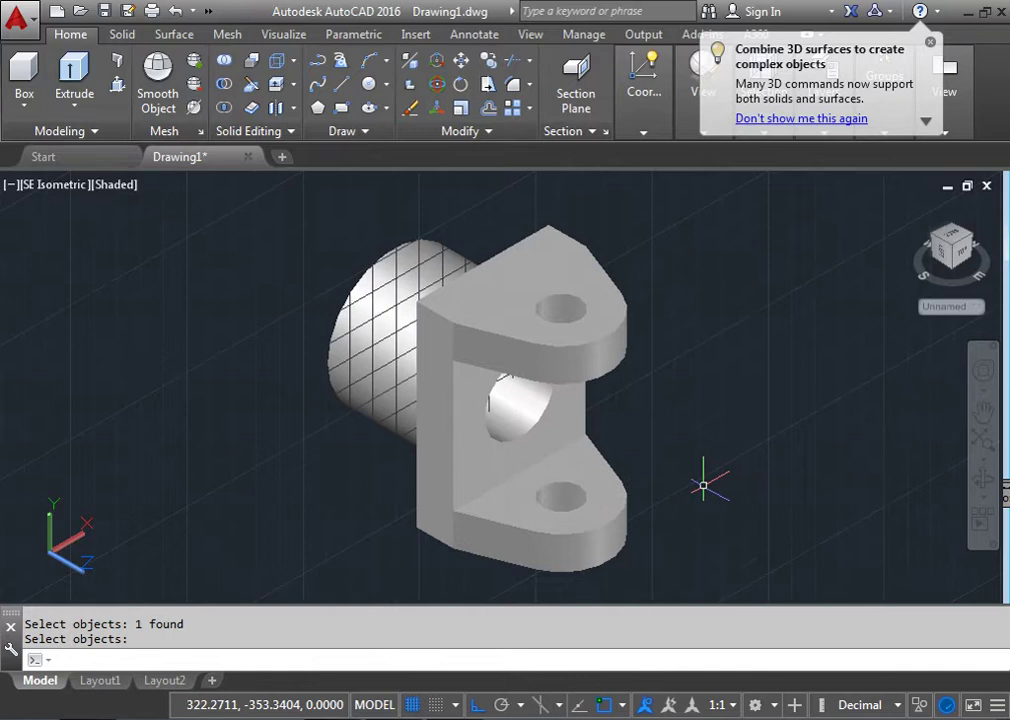
key(Escape)
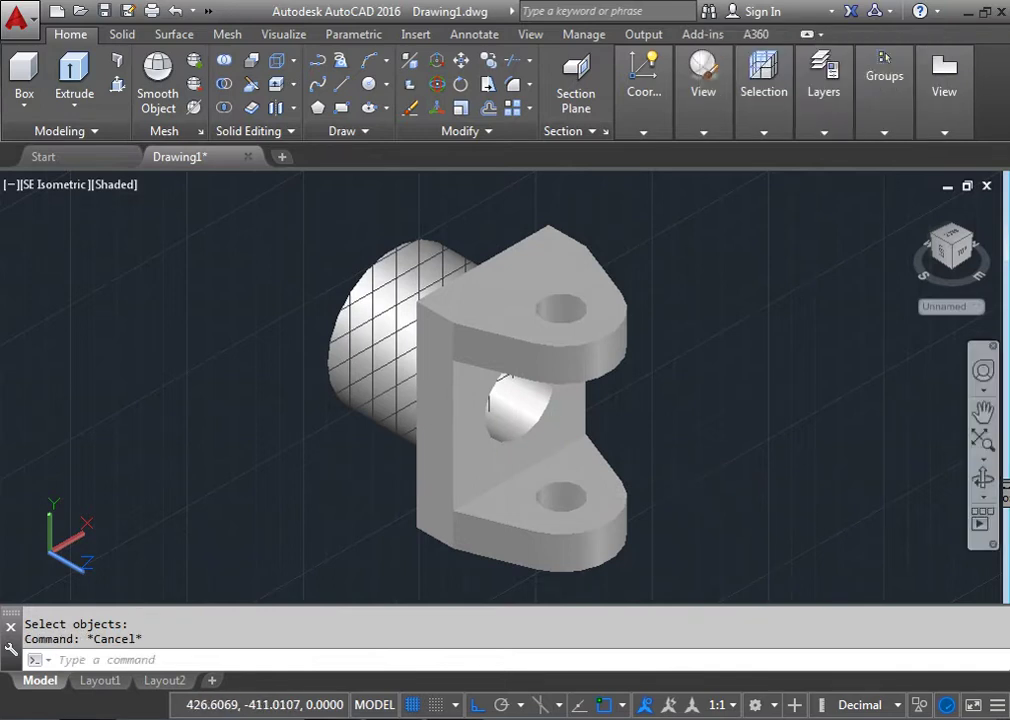
click(983, 478)
Inspect the bore front-on, return to SE Isometric, and bring up the Solid tools.
mouse_move(560, 400)
mouse_down()
mouse_move(597, 407)
mouse_move(369, 350)
mouse_move(414, 352)
mouse_up()
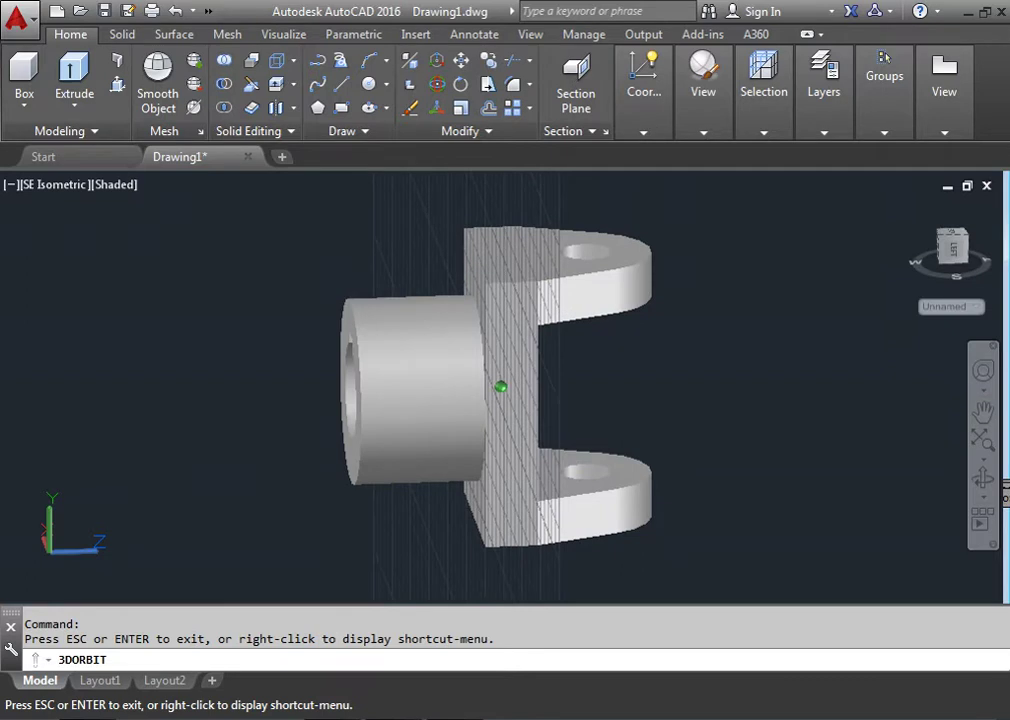
key(Escape)
key(Escape)
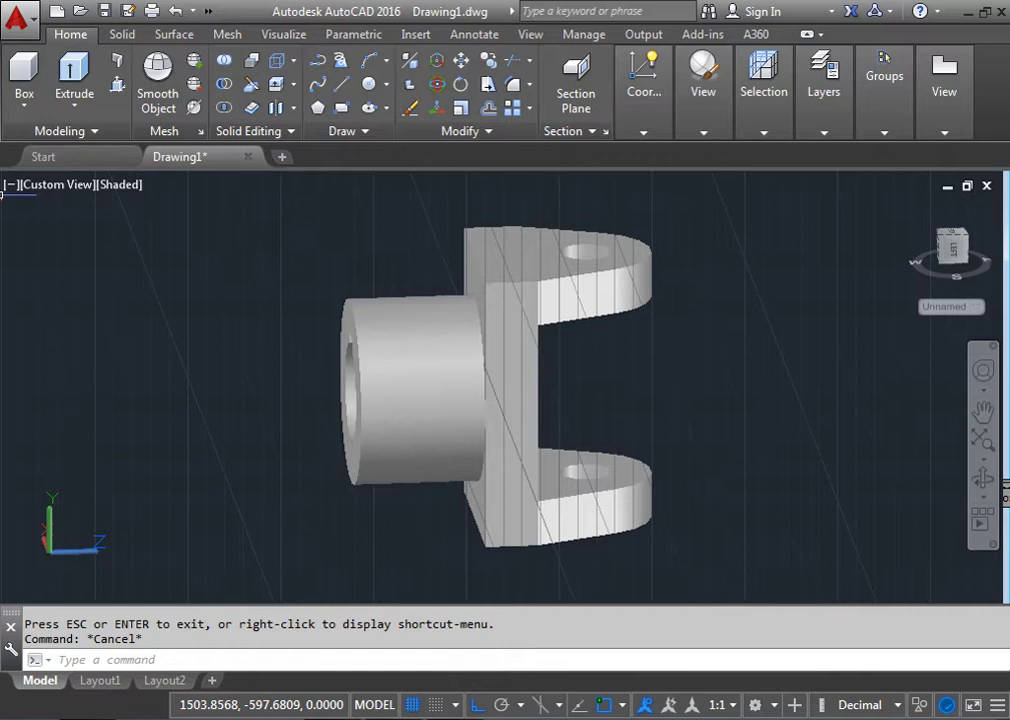
click(57, 184)
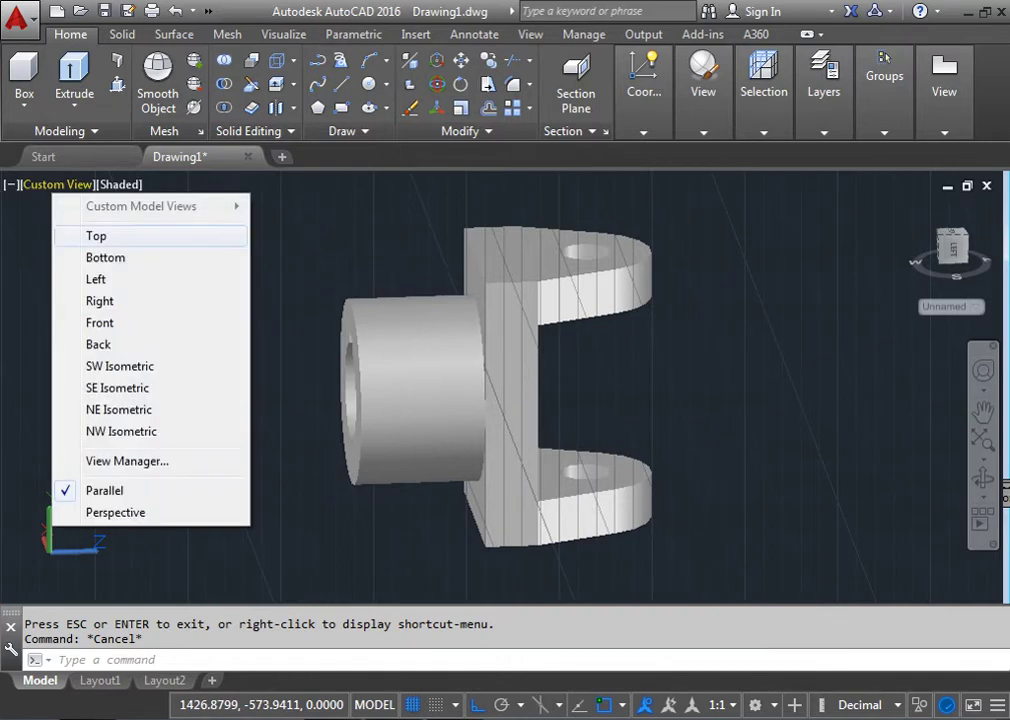
click(117, 388)
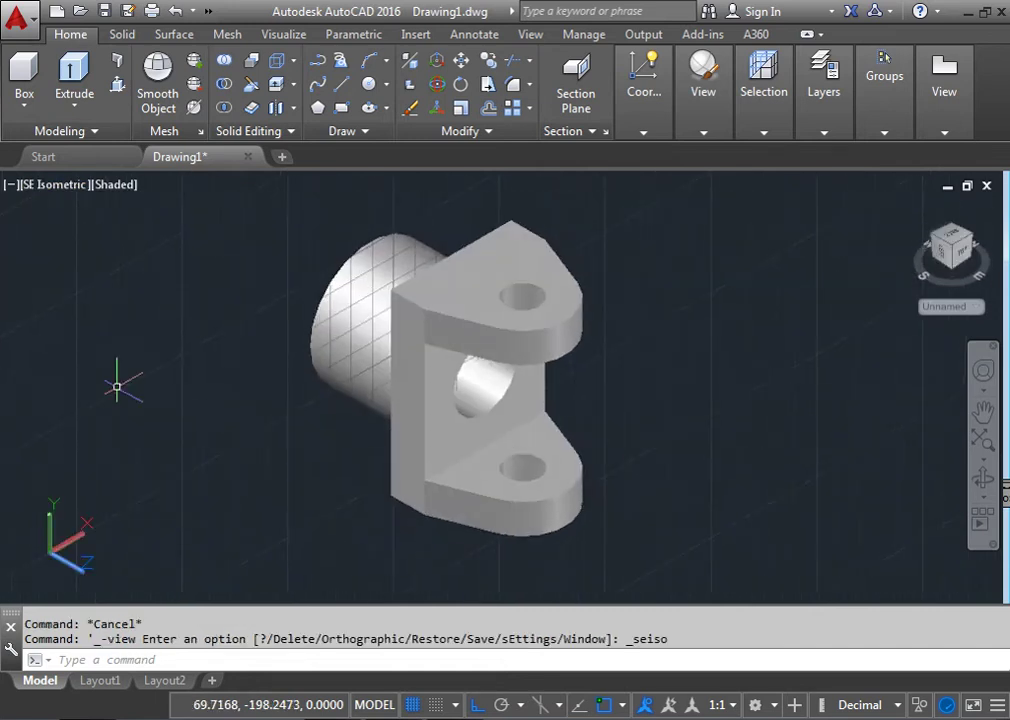
key(Escape)
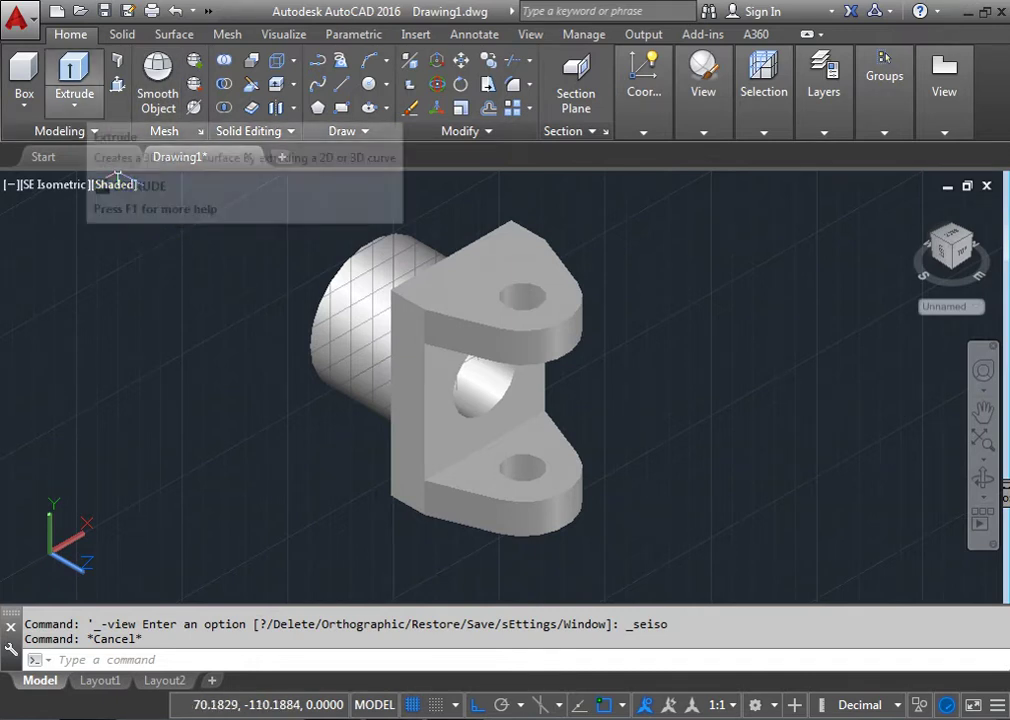
click(122, 34)
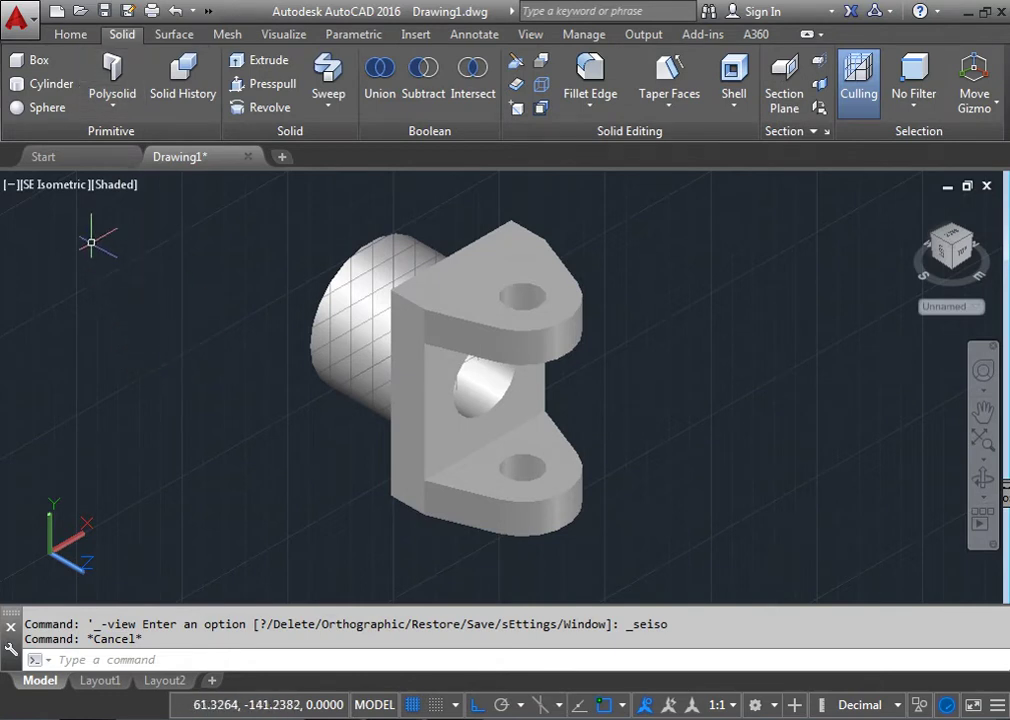
Fillet the block's top edge and the cylinder junction edges with radius 3.
click(590, 80)
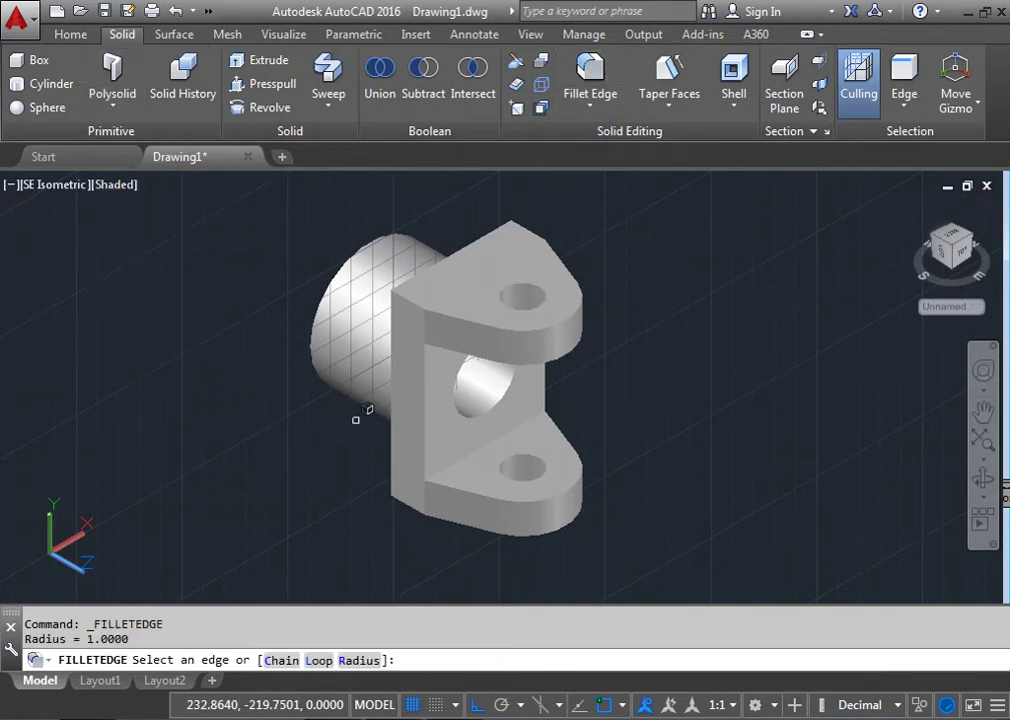
text(R)
key(Return)
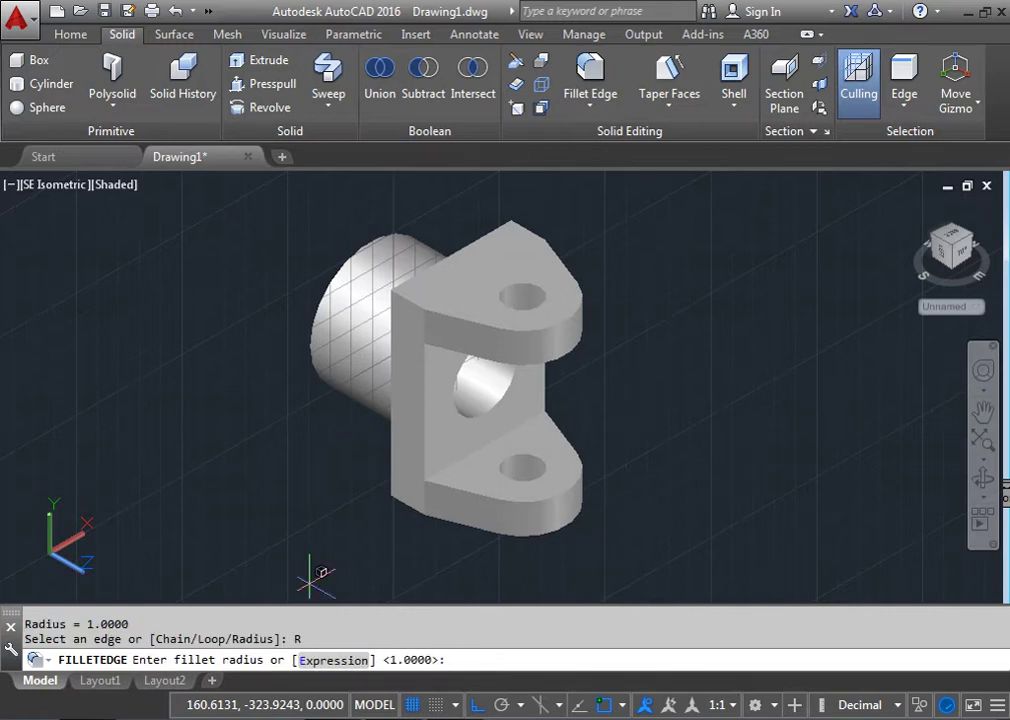
text(3)
key(Return)
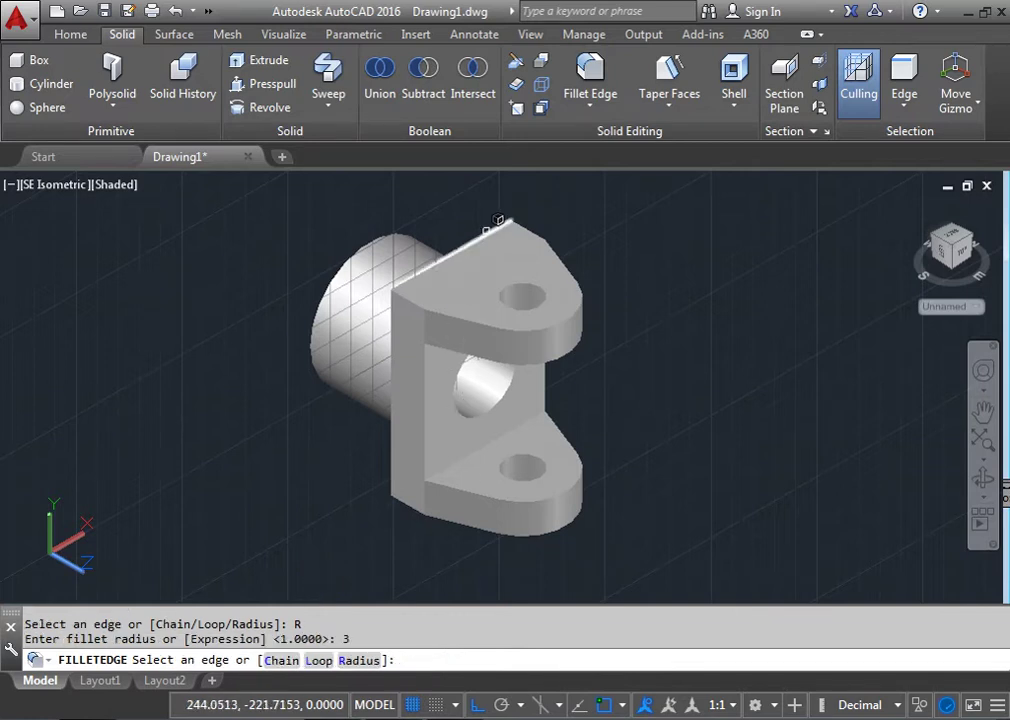
click(495, 232)
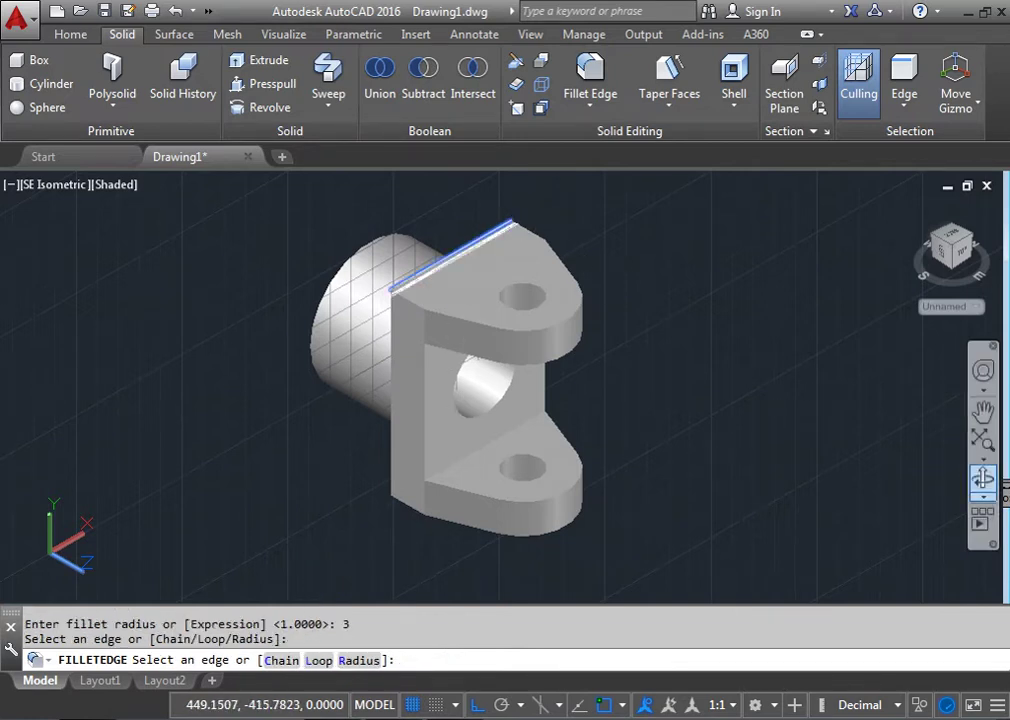
click(983, 478)
drag(750, 195, 760, 195)
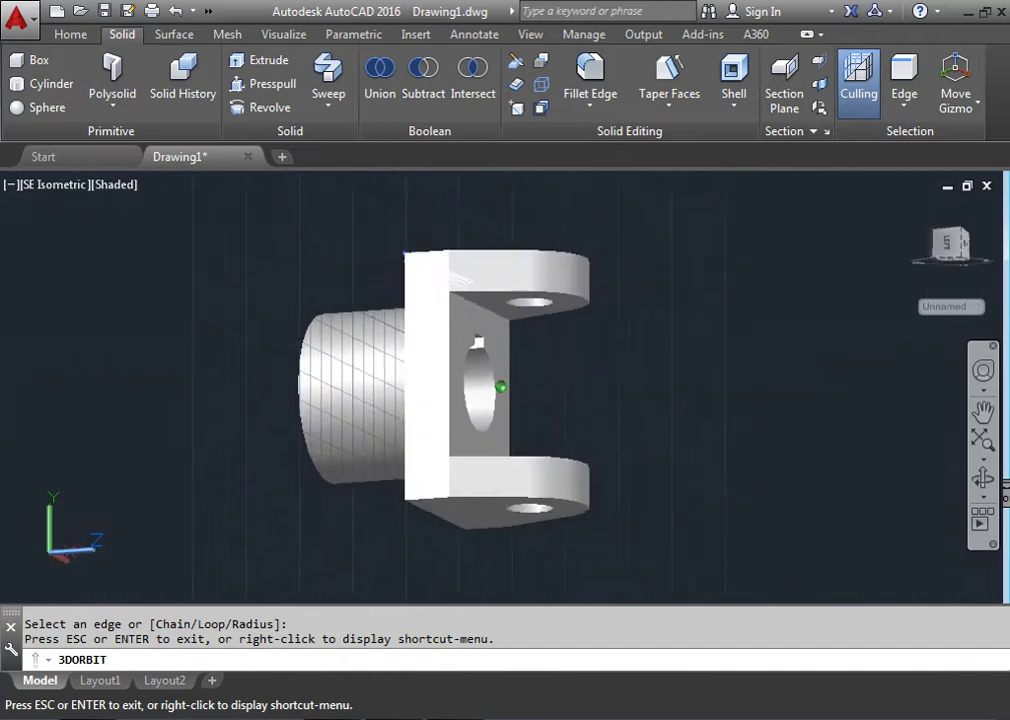
key(Escape)
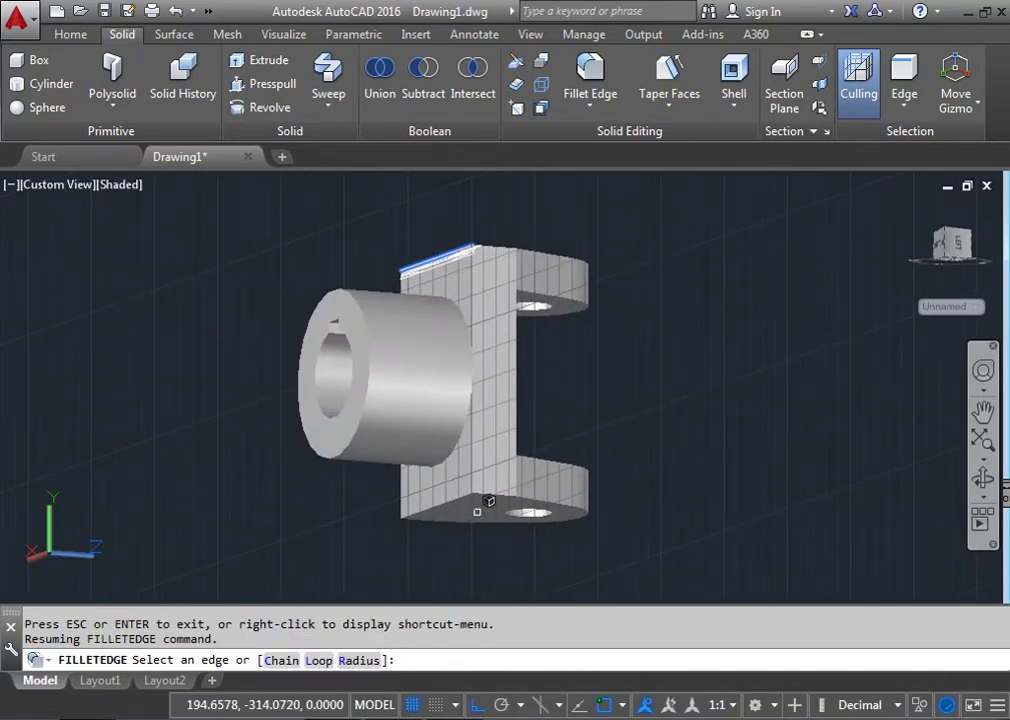
click(472, 425)
click(463, 302)
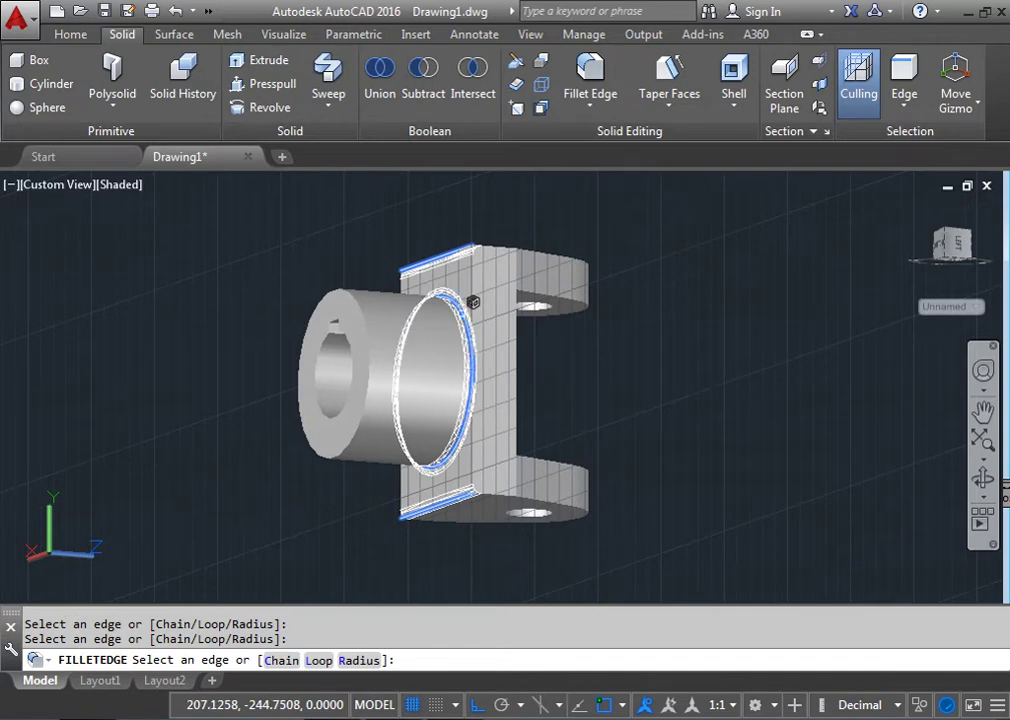
key(Return)
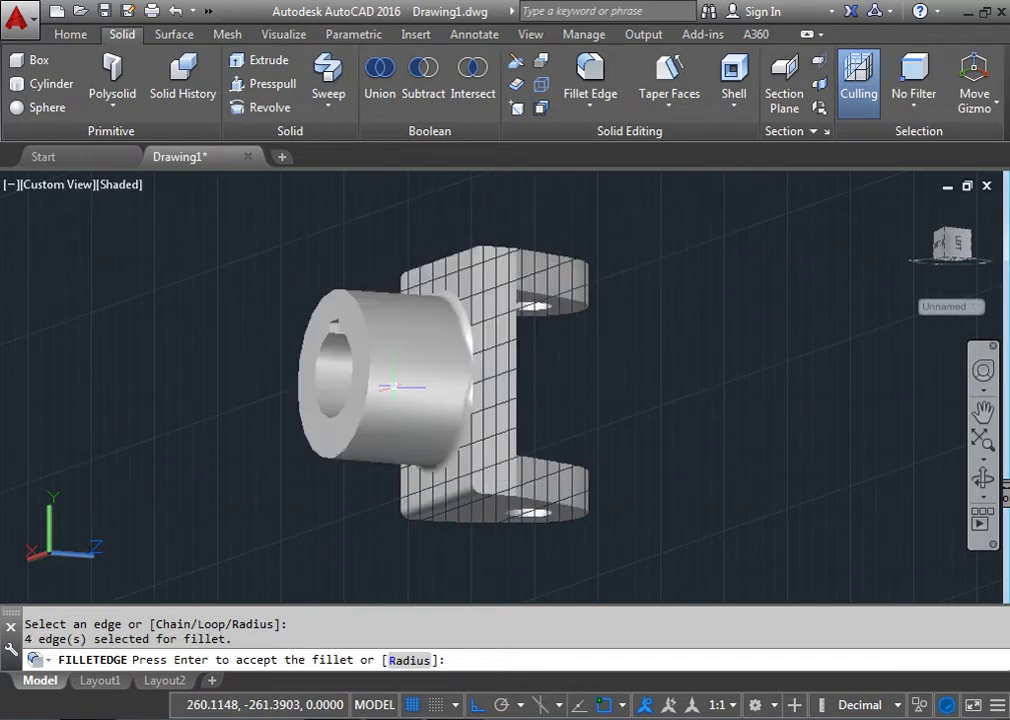
key(Return)
key(Return)
Round the cylinder's front circular edge and return to the SE Isometric view.
click(352, 291)
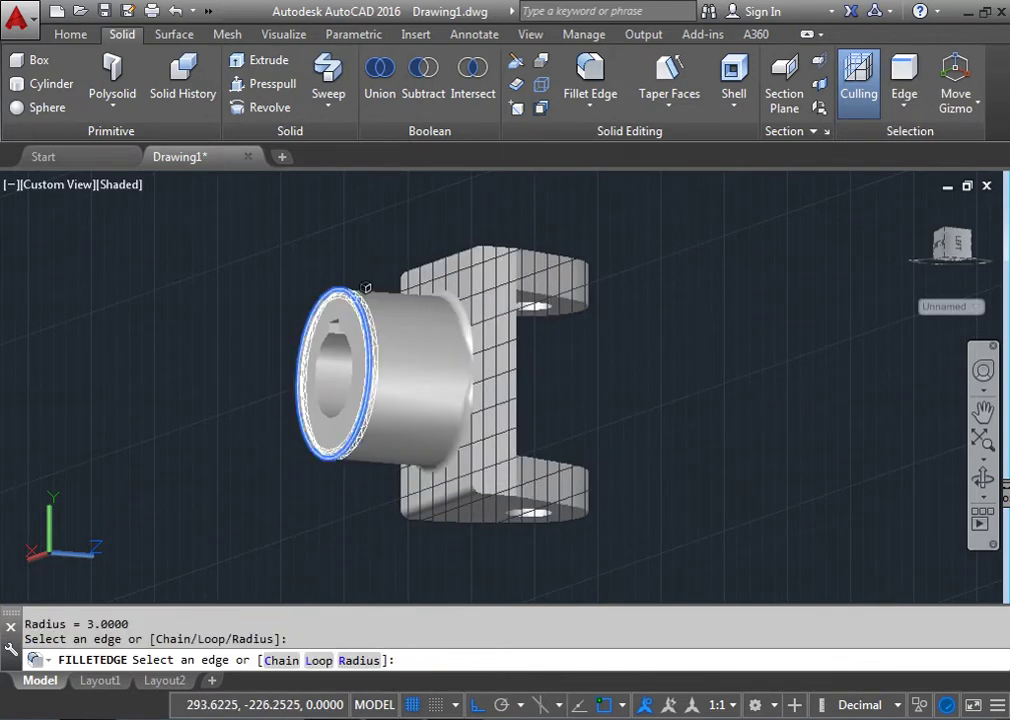
key(Return)
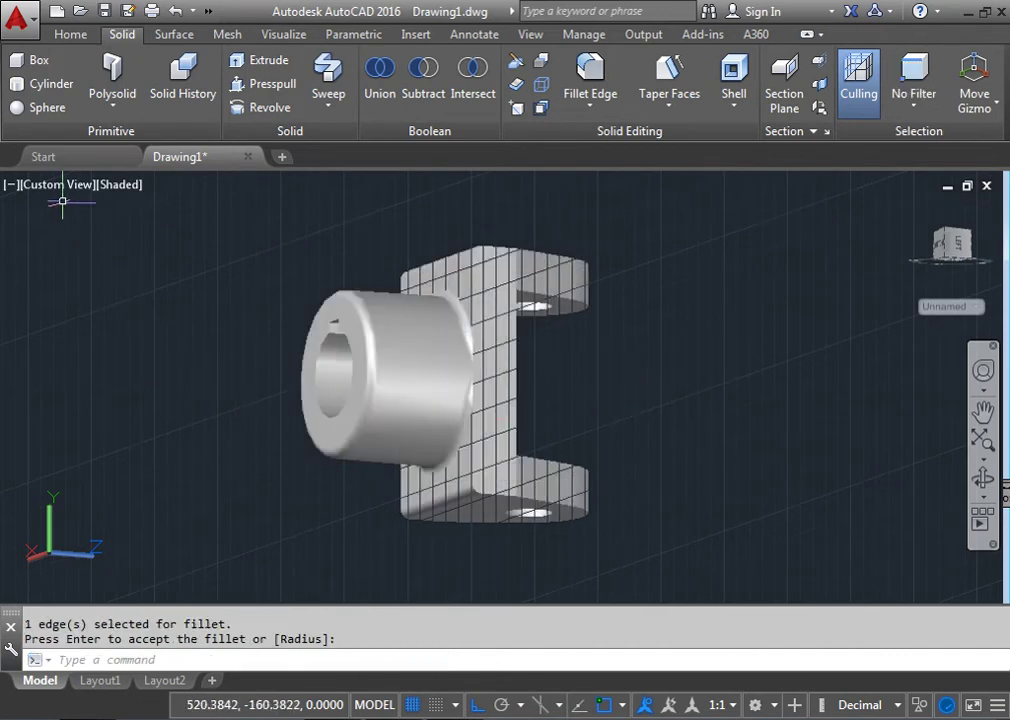
click(57, 184)
click(127, 387)
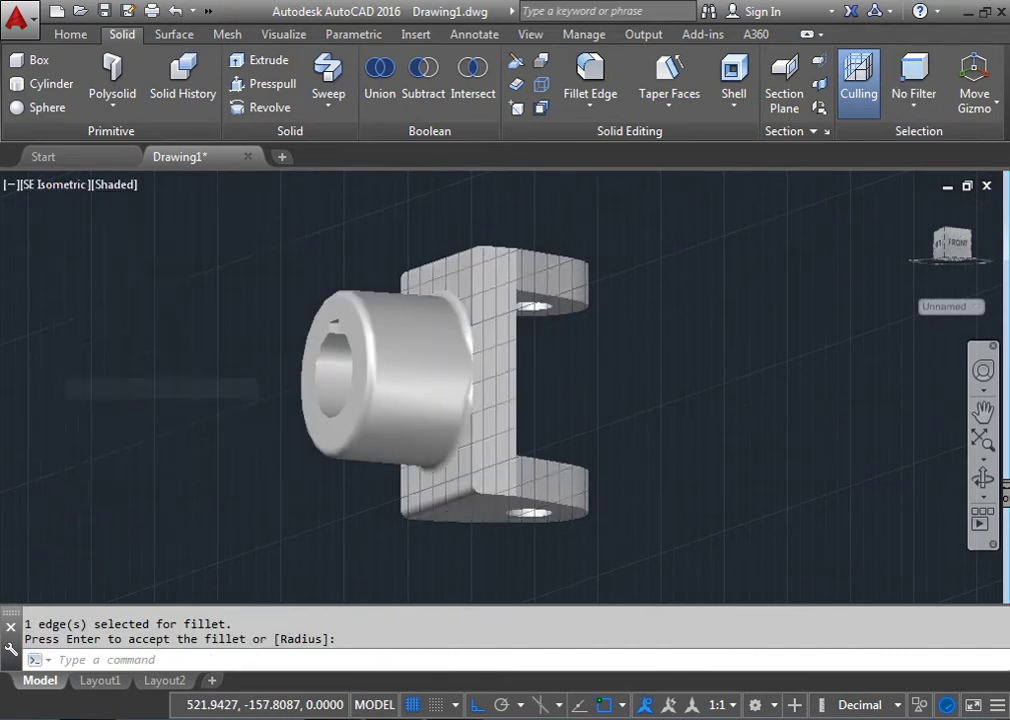
key(Escape)
key(Escape)
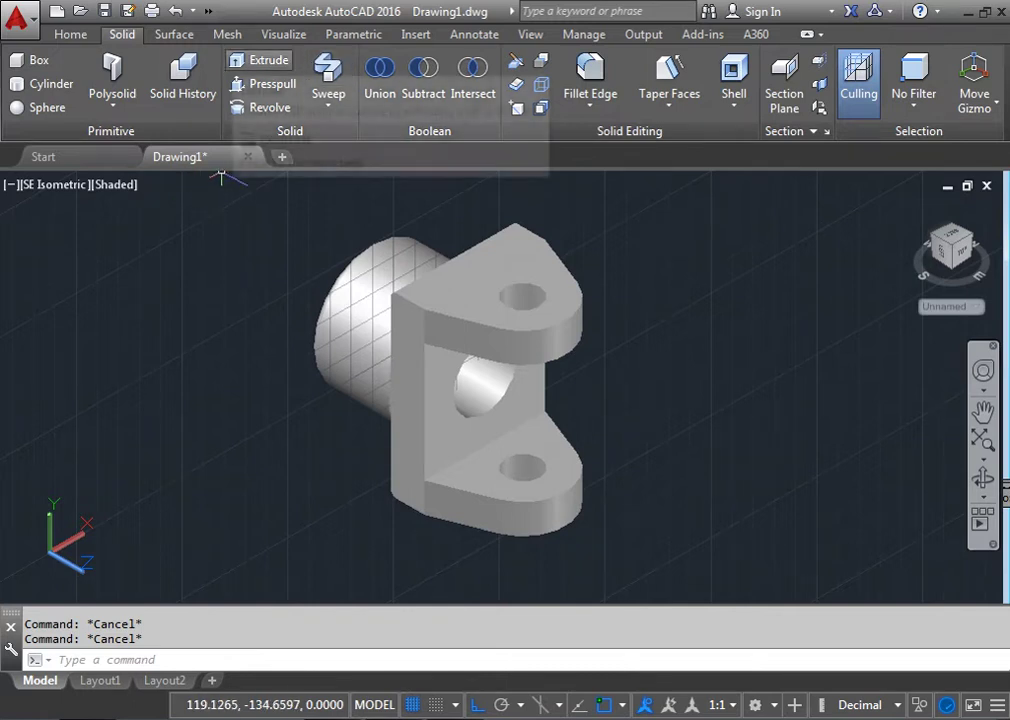
Apply the red glossy metallic paint from the Materials Browser to the whole solid.
click(284, 34)
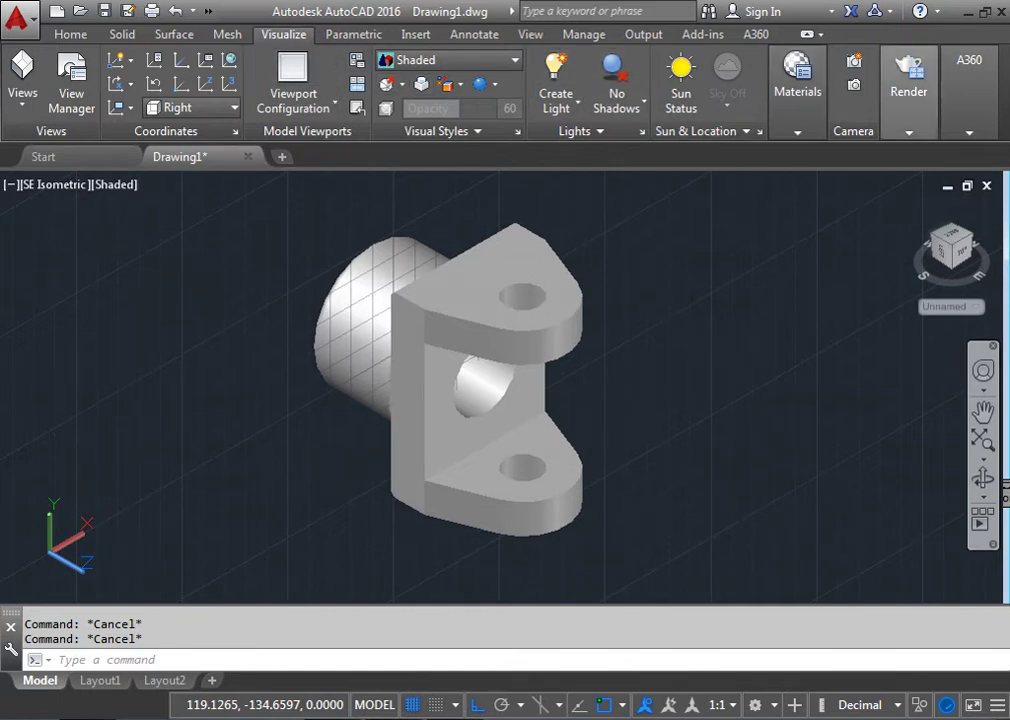
click(797, 131)
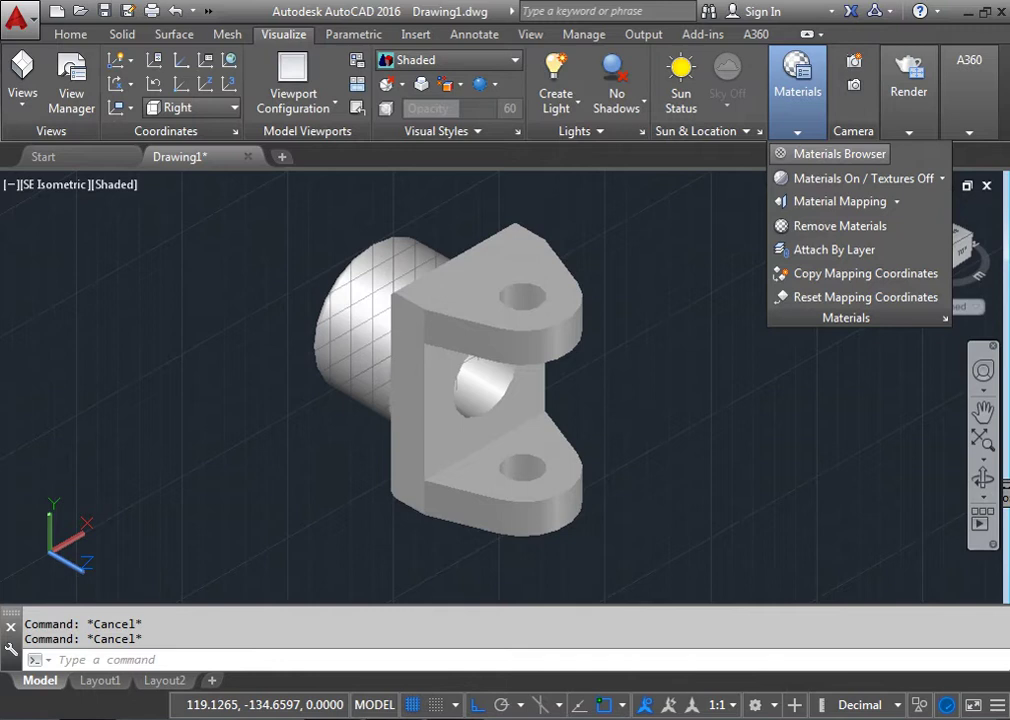
click(839, 153)
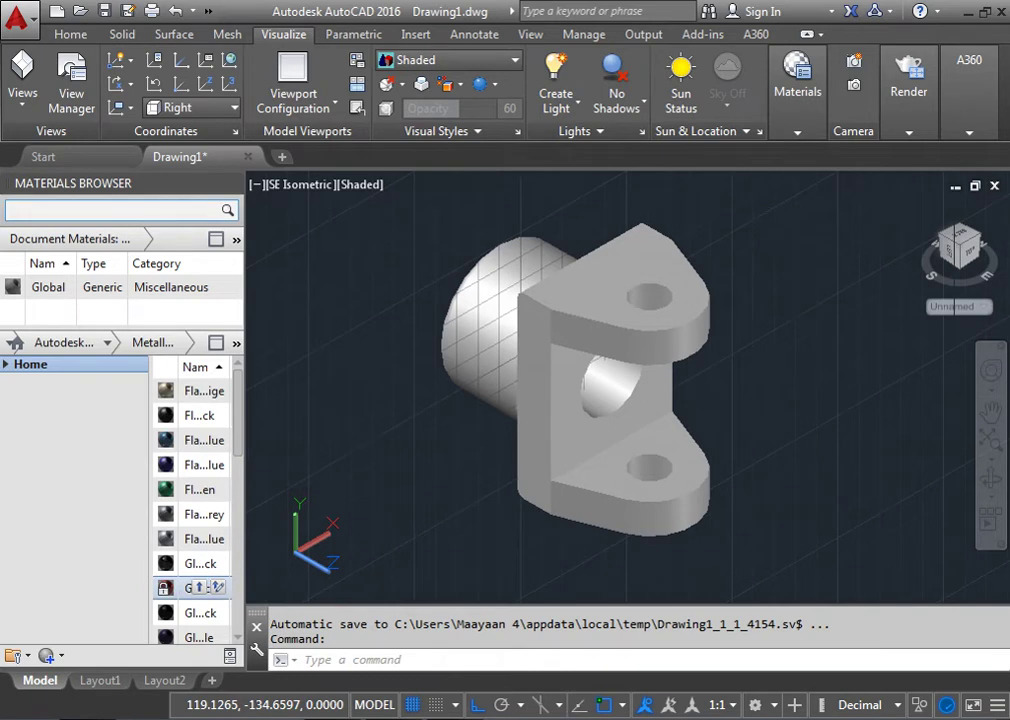
drag(195, 587, 593, 361)
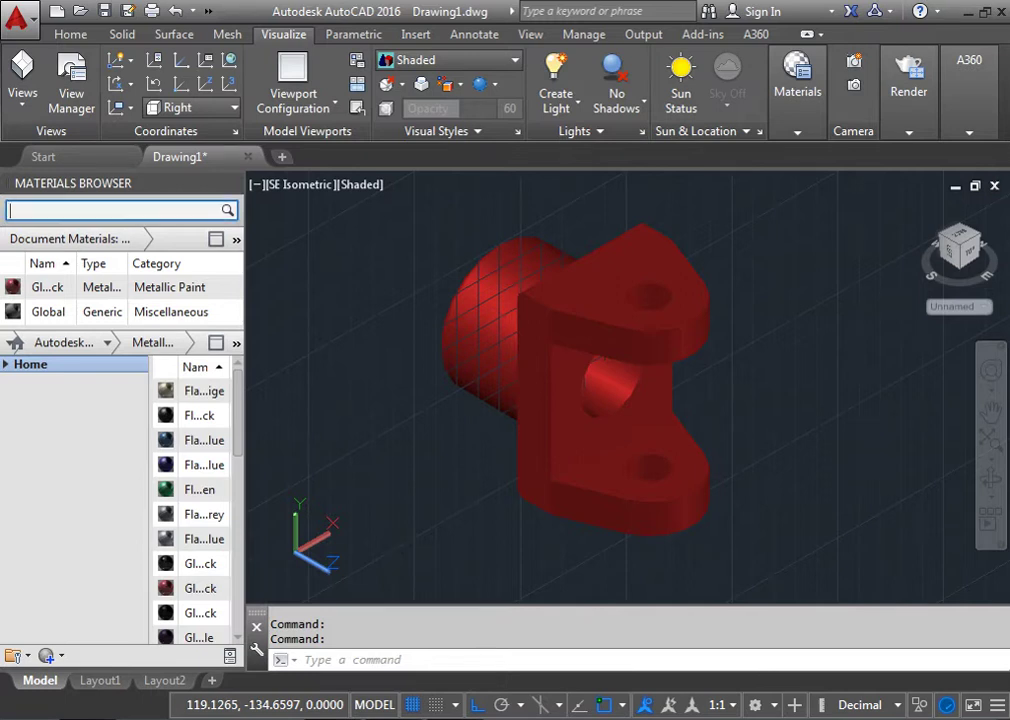
click(8, 165)
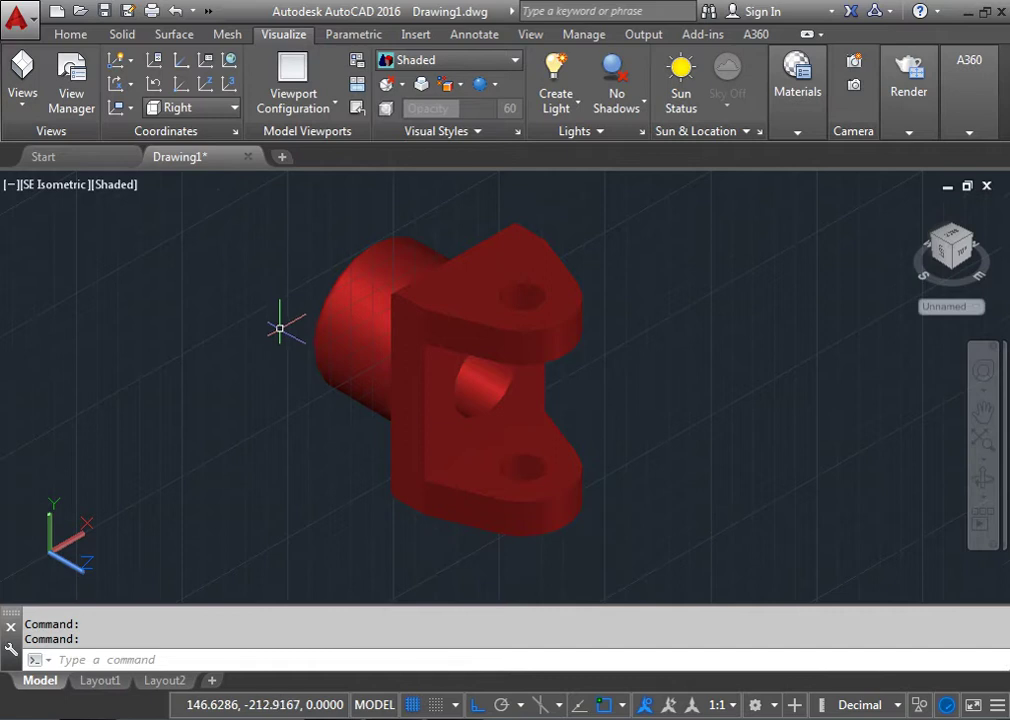
Move the red solid part so its base point lands at the origin 0,0.
text(m)
key(Return)
click(468, 312)
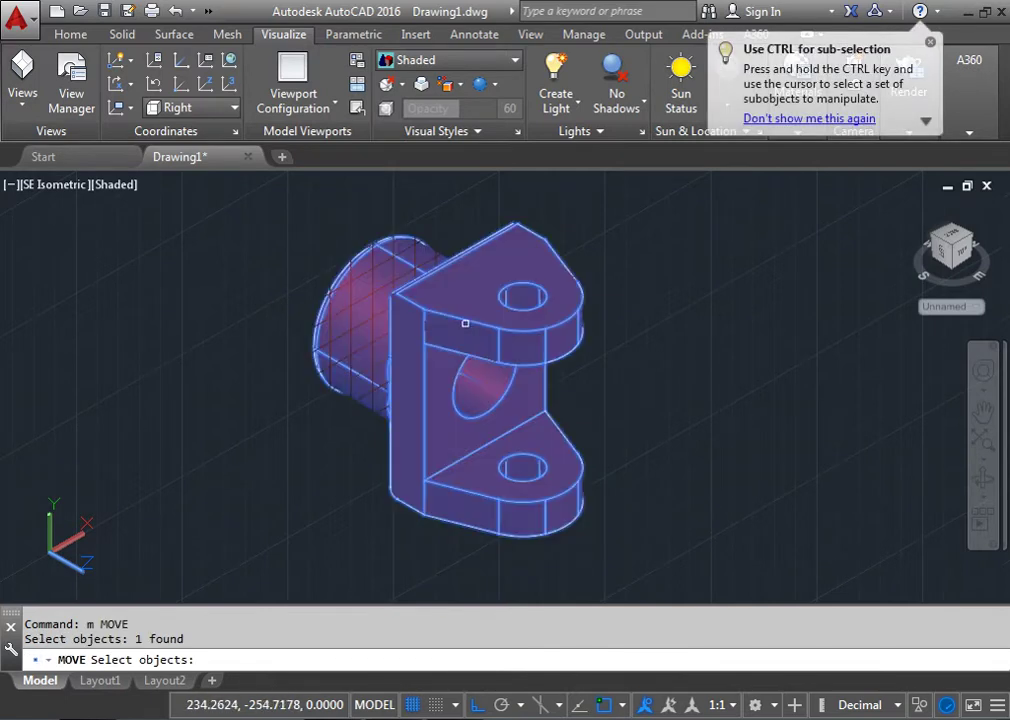
key(Return)
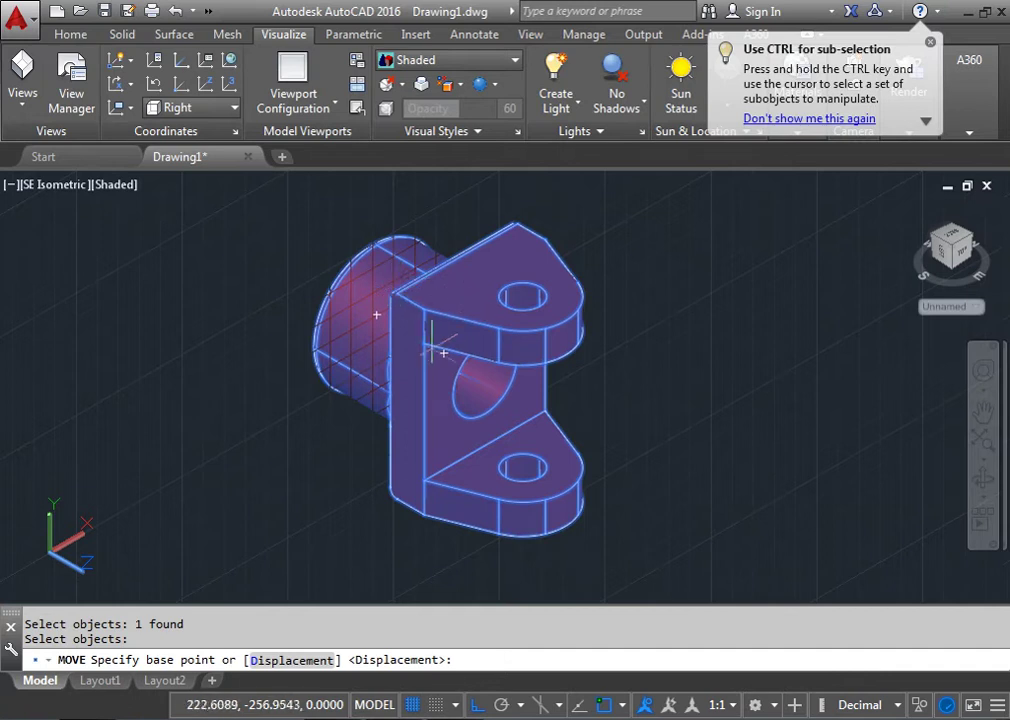
click(375, 313)
text(0,0)
key(Return)
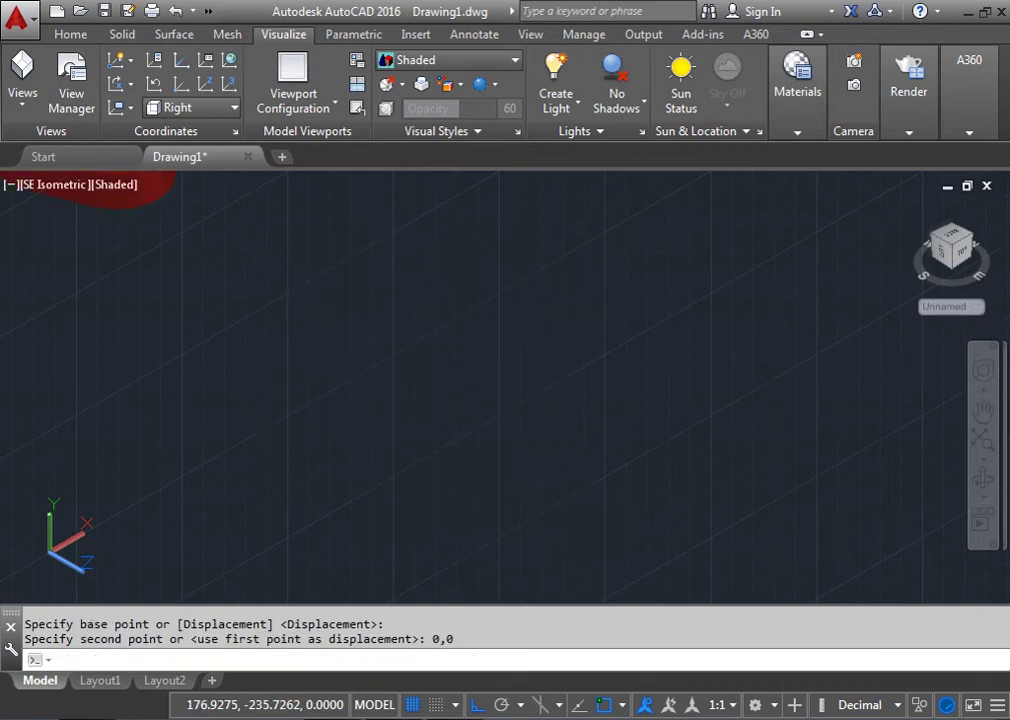
Zoom All to bring the whole part back into view.
text(z)
key(Return)
text(a)
key(Return)
key(Return)
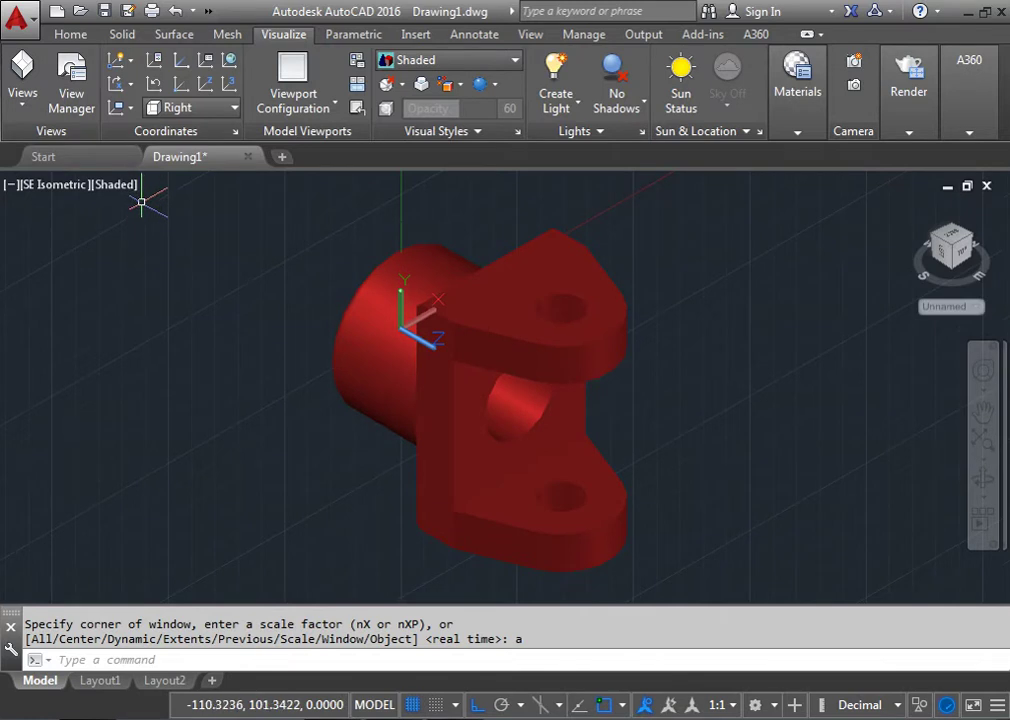
In Save As, create a 'Universal Coupling' folder inside the Mechine Drawing folder.
click(127, 11)
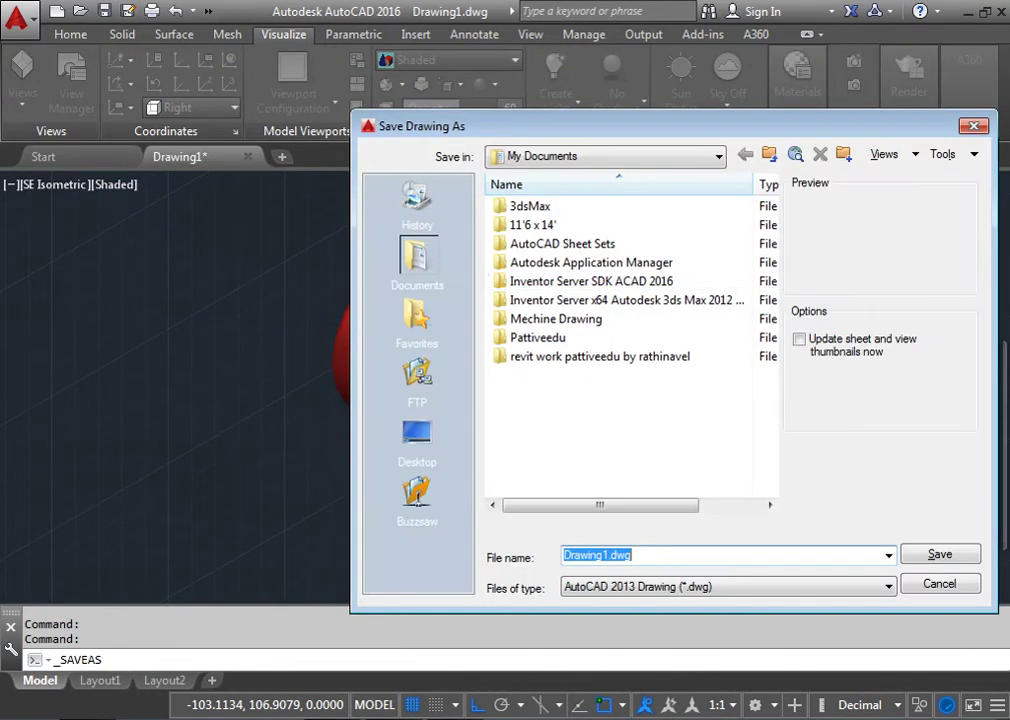
double_click(556, 318)
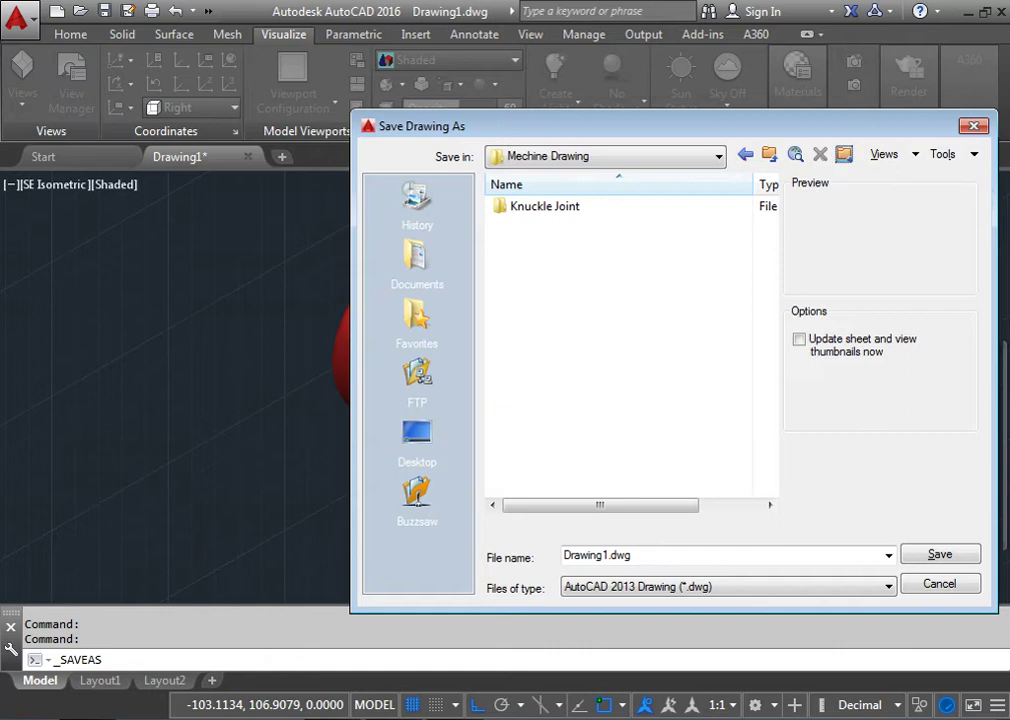
click(843, 153)
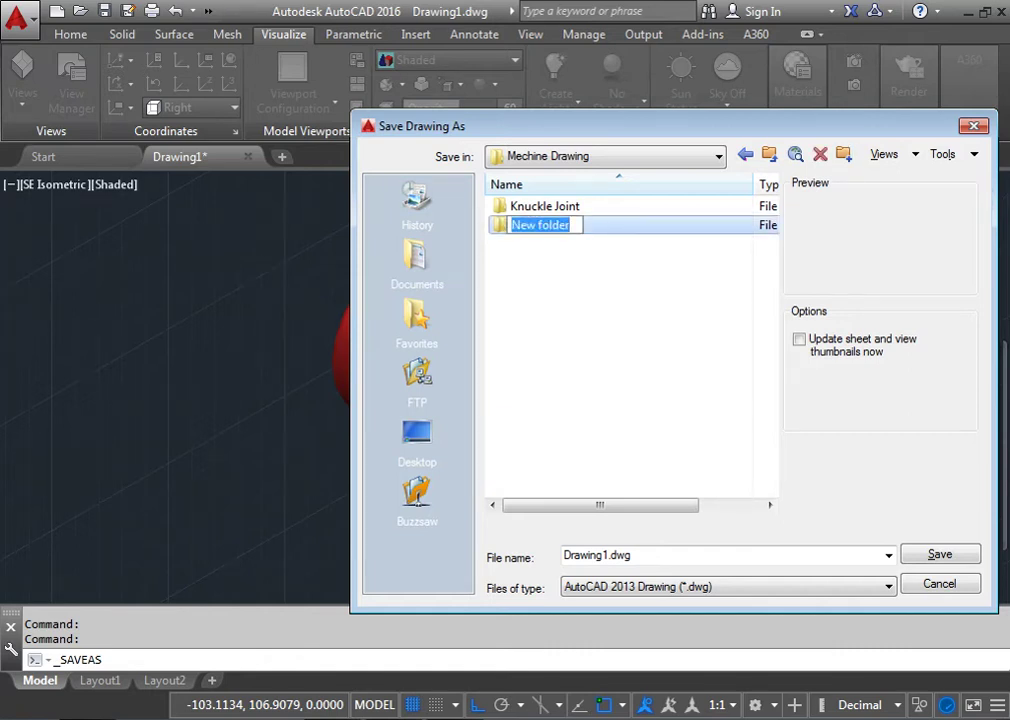
text(Universal )
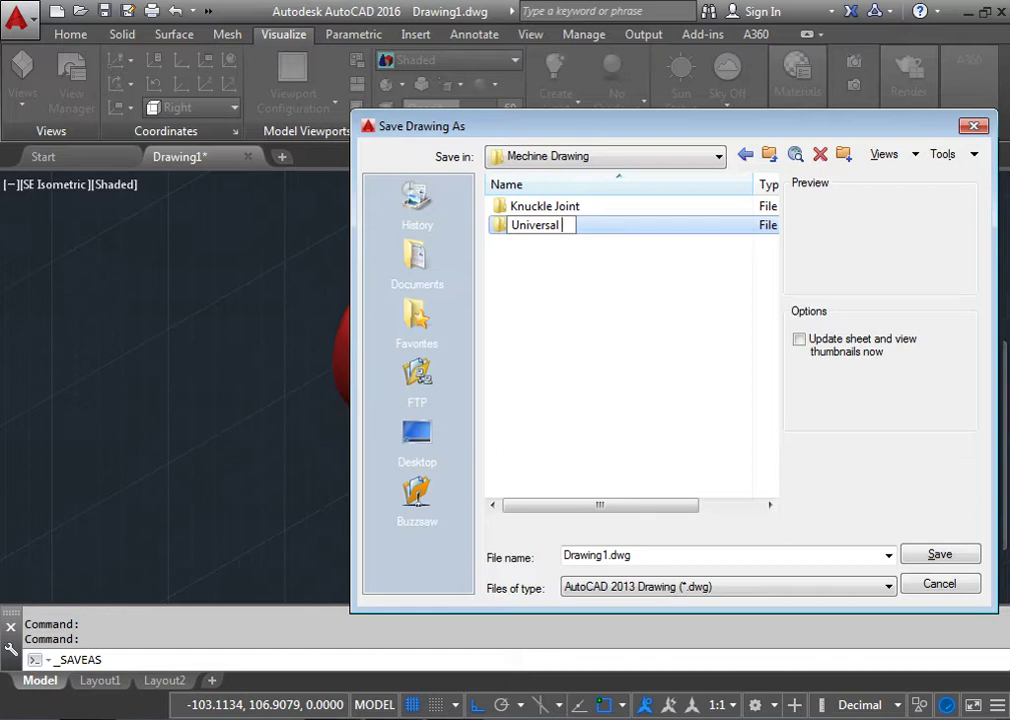
text(Coupling)
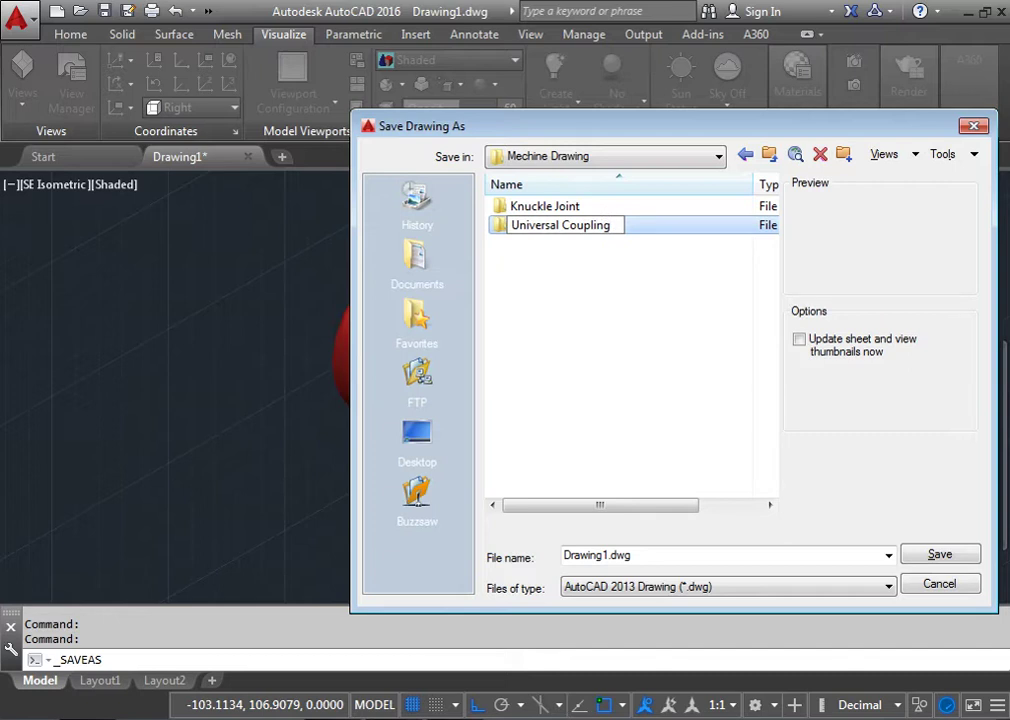
key(Return)
key(Return)
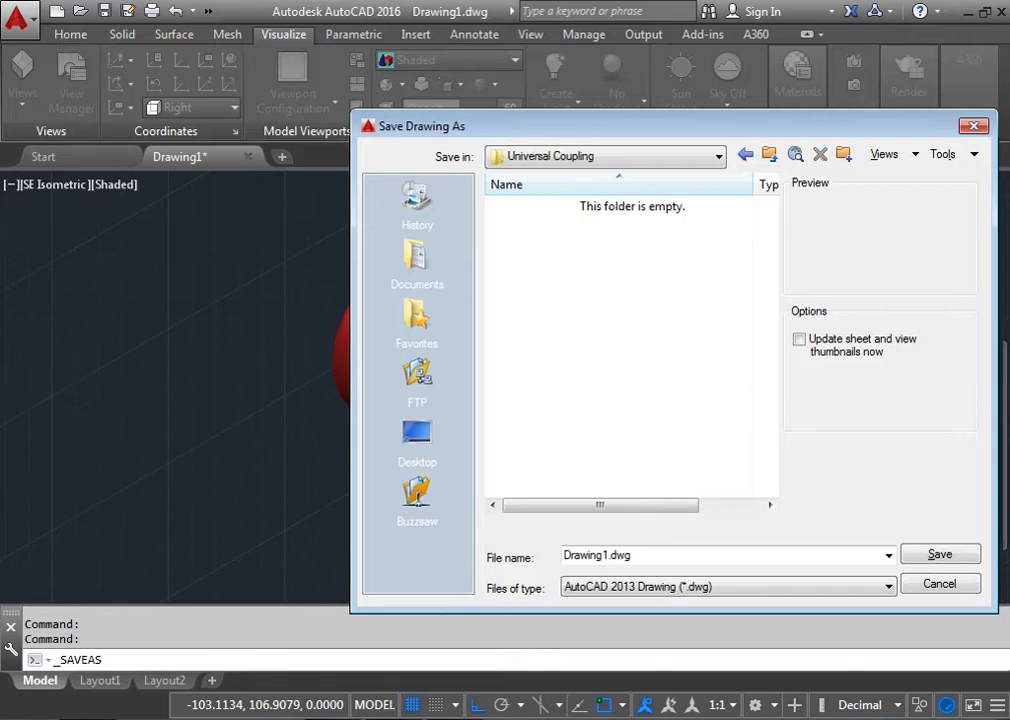
Save the drawing there as Fork.dwg.
click(597, 555)
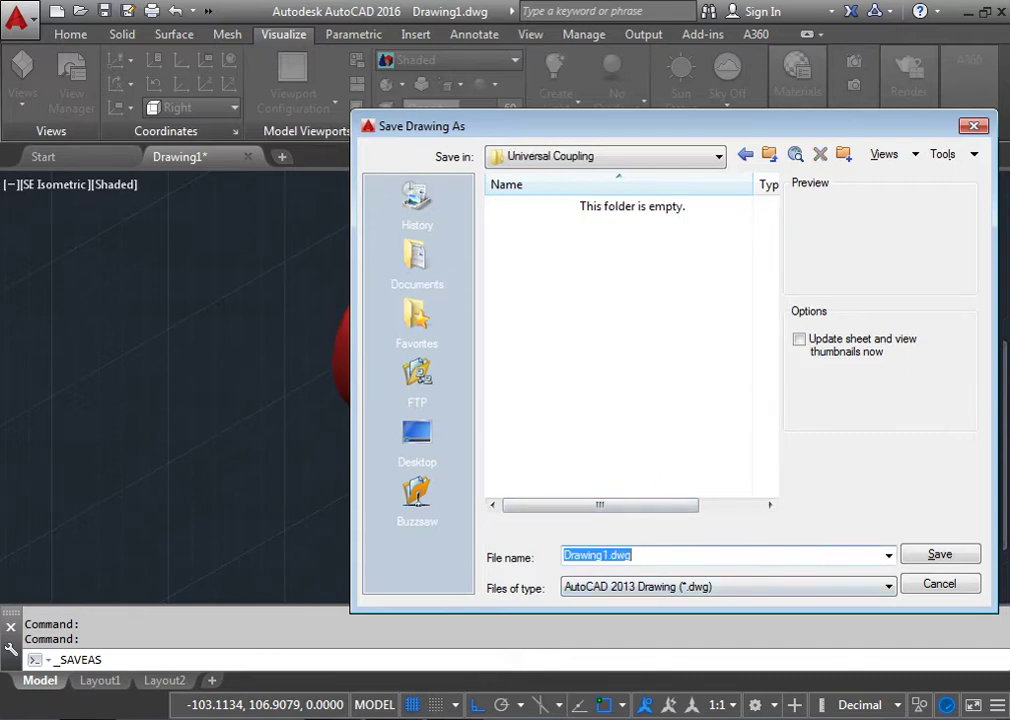
text(Fork)
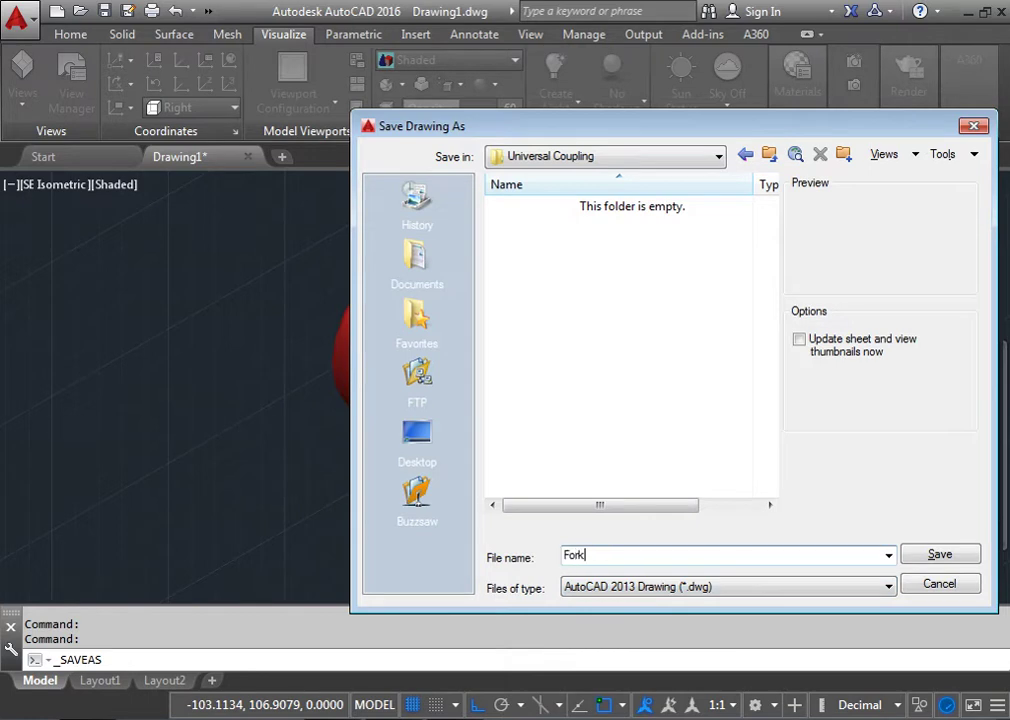
key(Return)
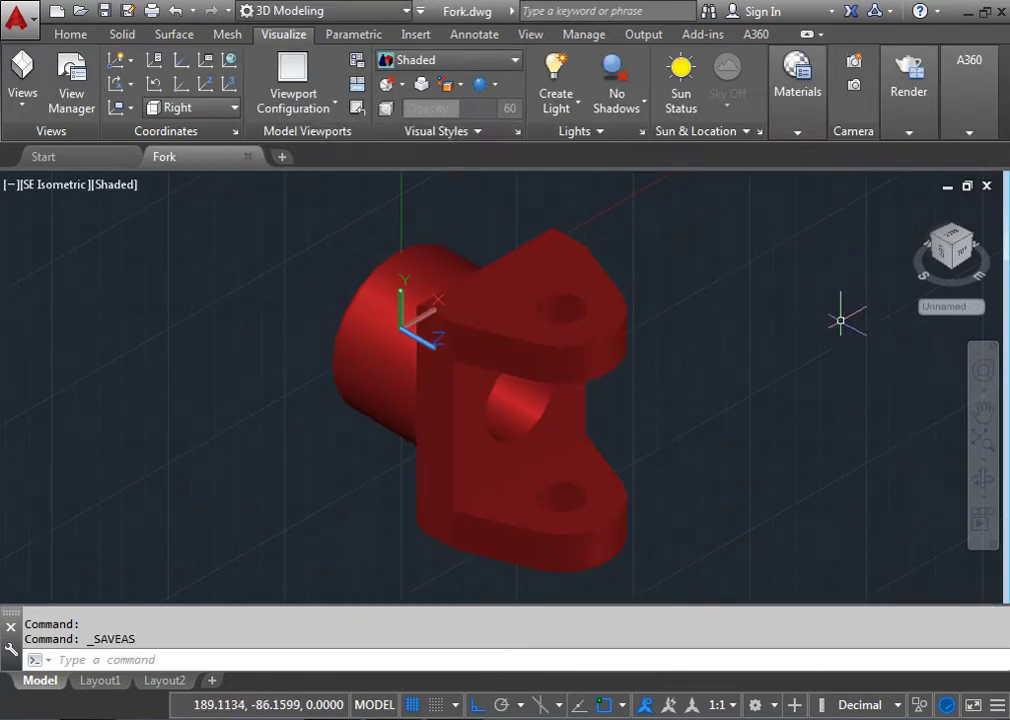
click(838, 340)
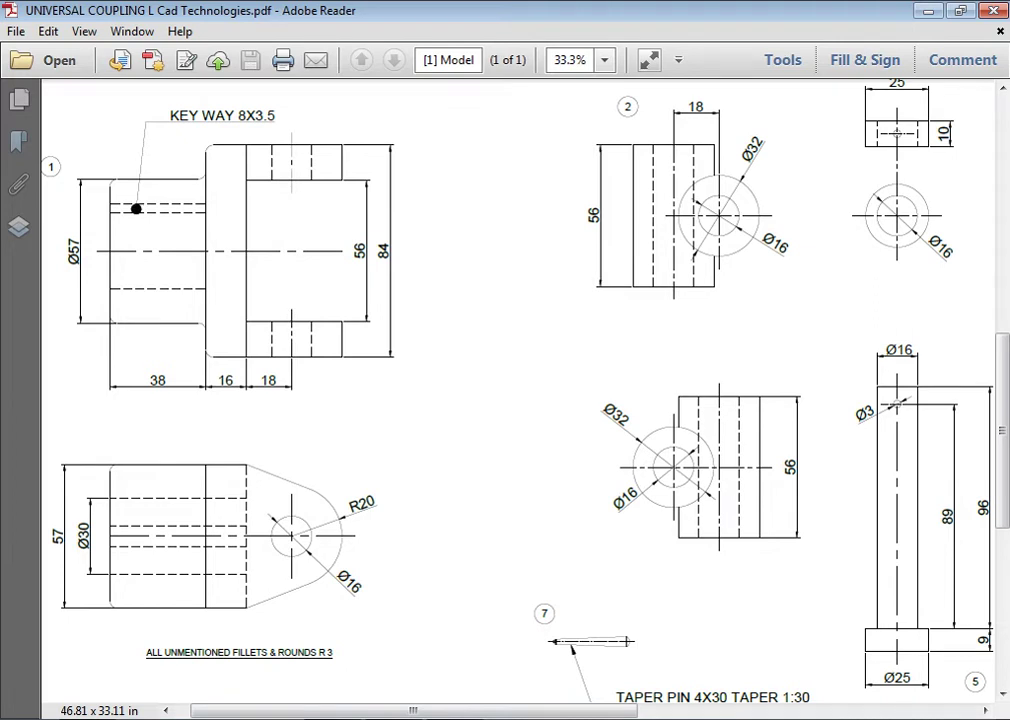
ctrl+scroll(505, 400, down, 1)
ctrl+scroll(720, 300, up, 1)
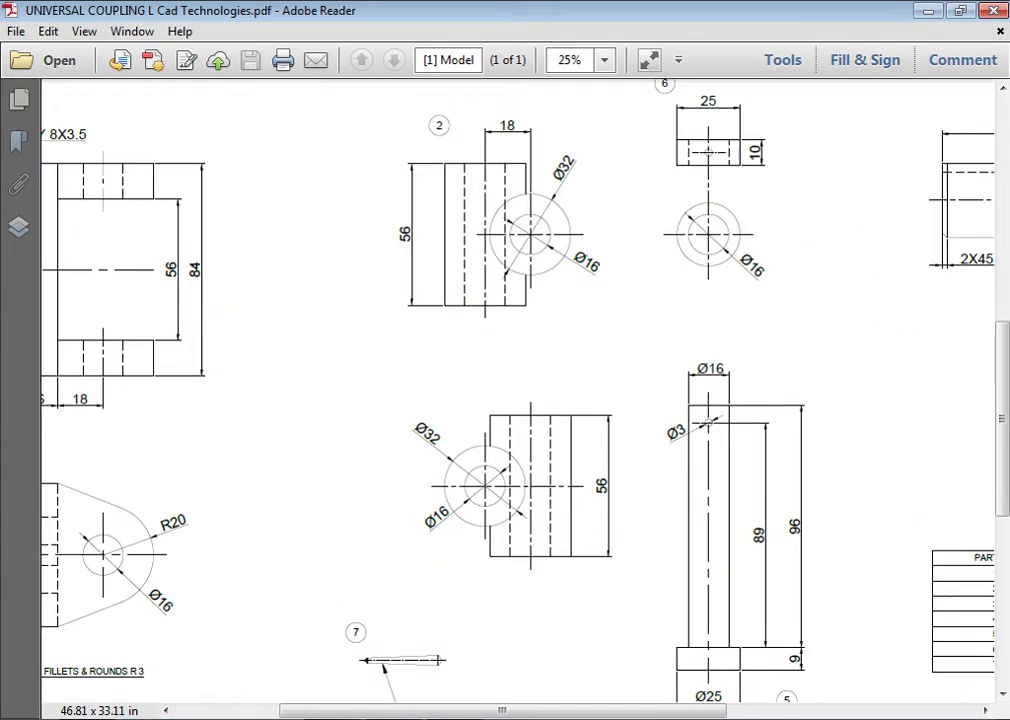
ctrl+scroll(720, 300, up, 1)
ctrl+scroll(653, 260, down, 1)
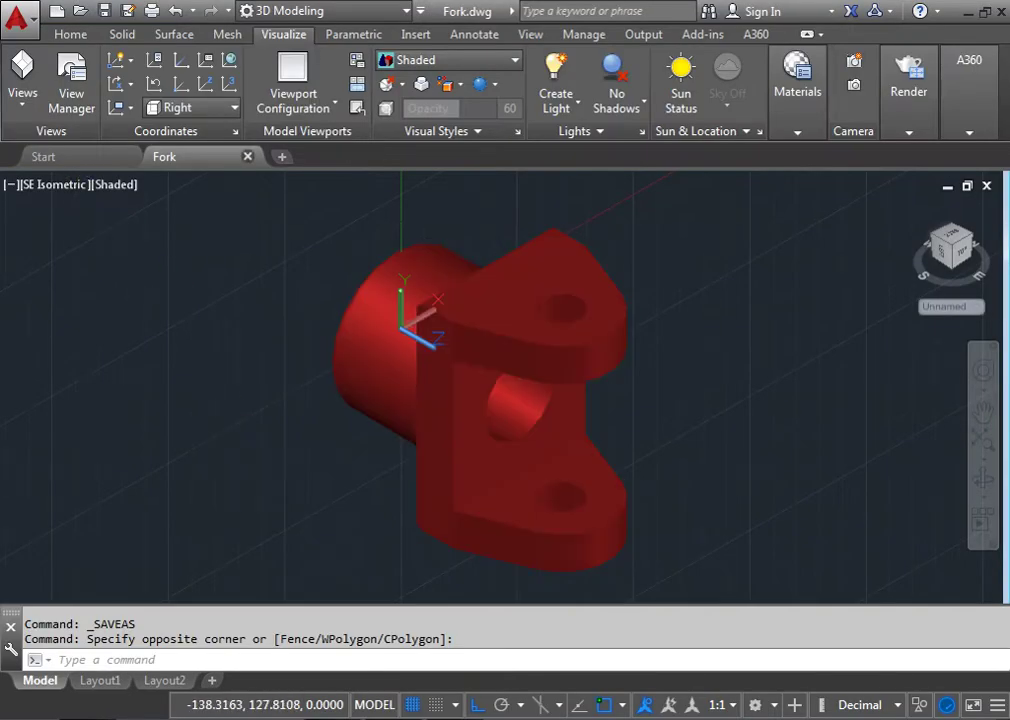
Close Fork.dwg and start a new drawing from the default acadiso template.
key(ctrl+F4)
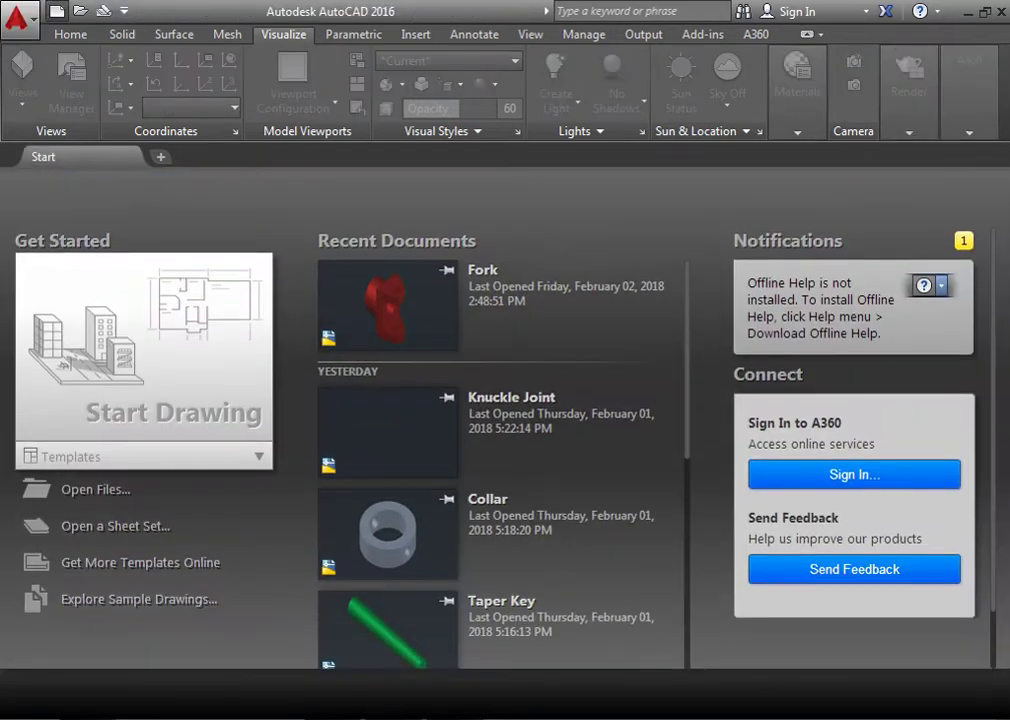
key(ctrl+n)
key(Return)
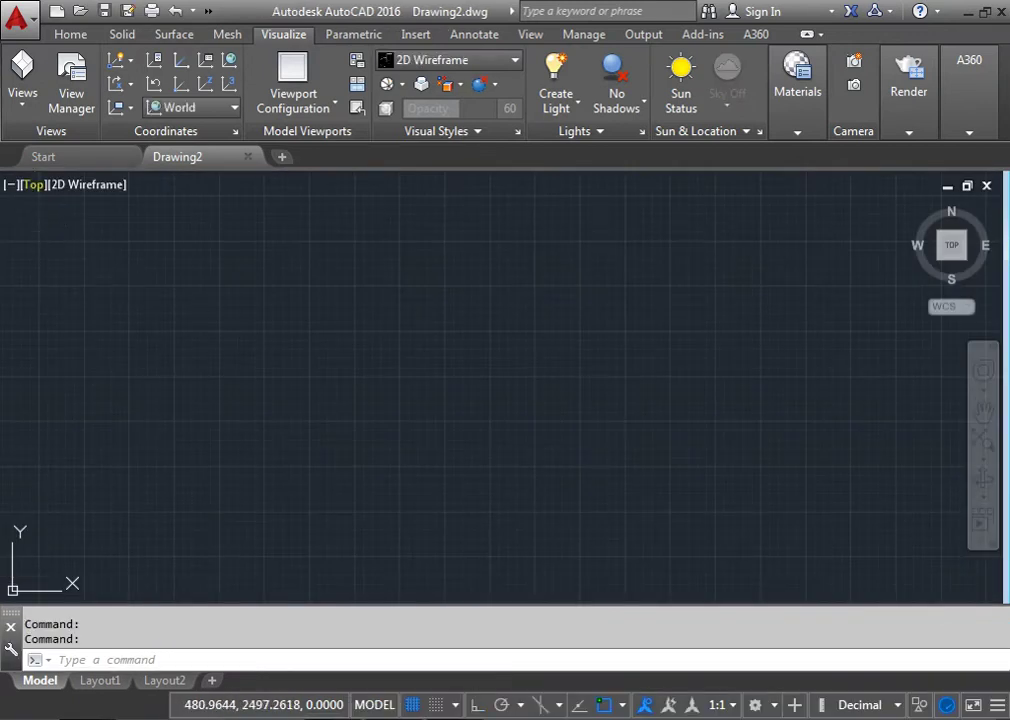
Set the viewport to SE Isometric and zoom in.
click(33, 184)
click(75, 386)
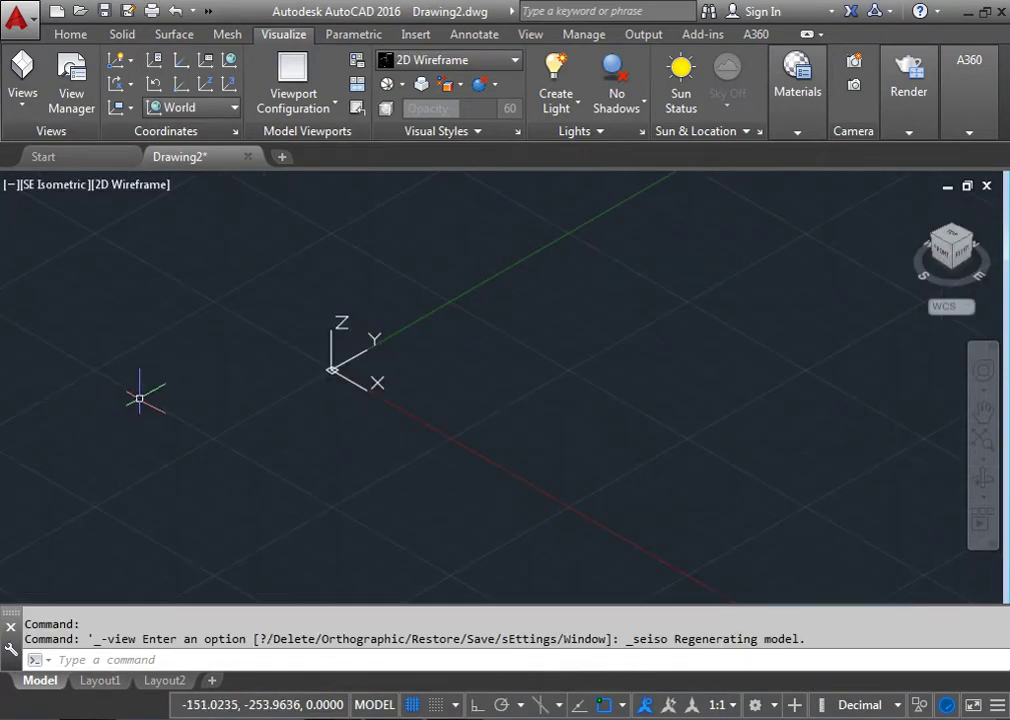
scroll(288, 361, up, 1)
scroll(300, 356, up, 3)
scroll(541, 413, up, 2)
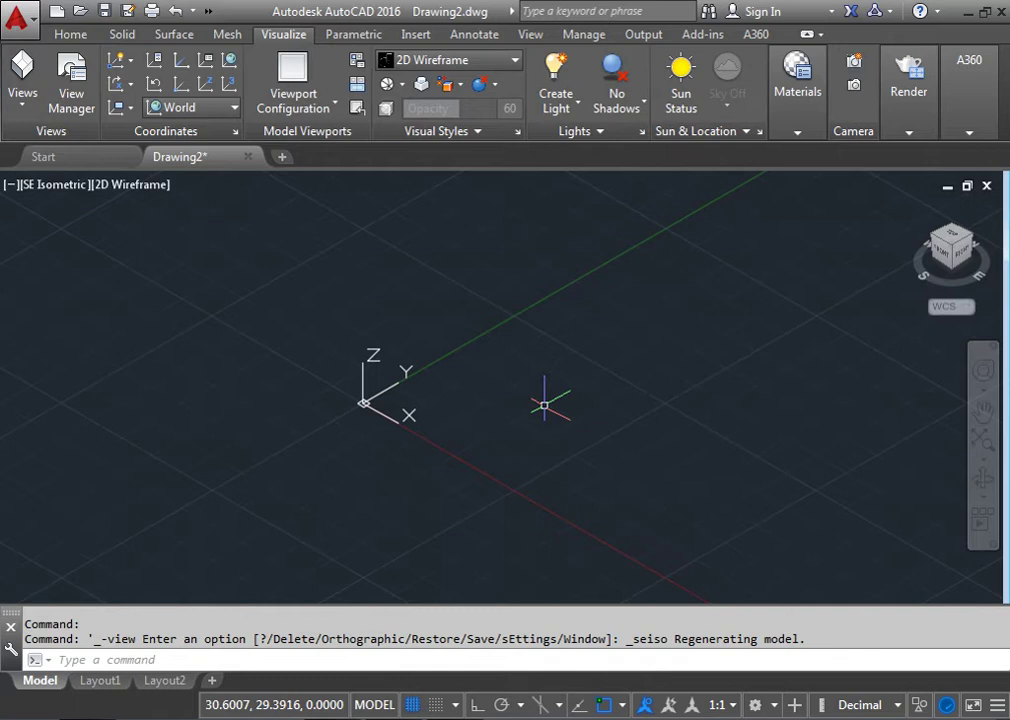
key(Escape)
key(Escape)
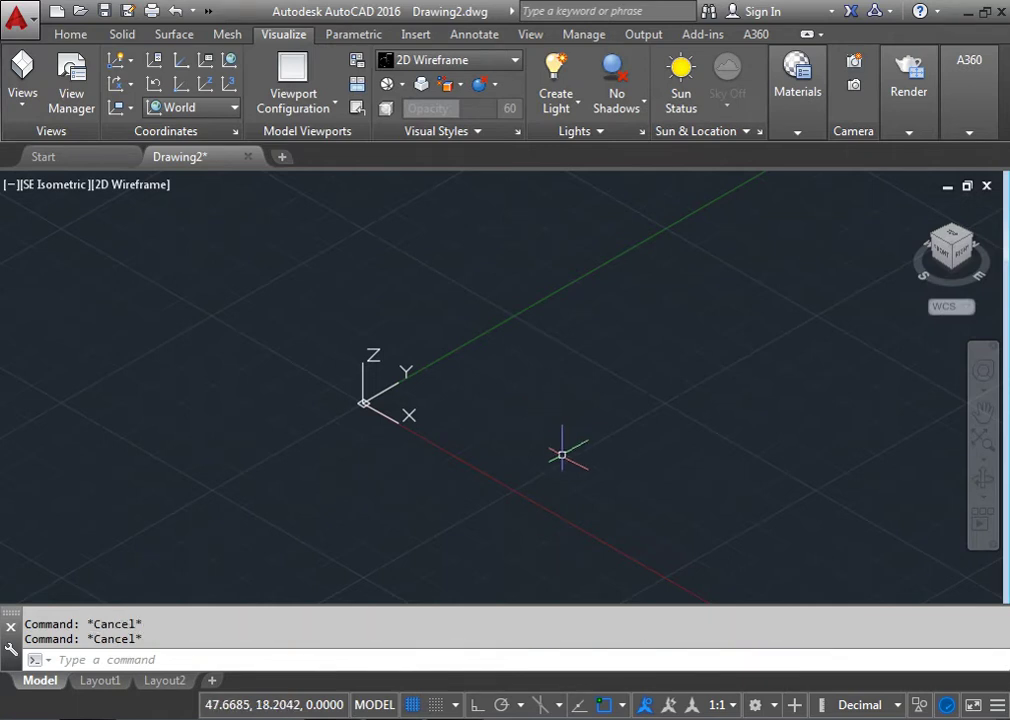
Draw a circle of radius 16 in the new drawing.
text(c)
key(Return)
click(528, 441)
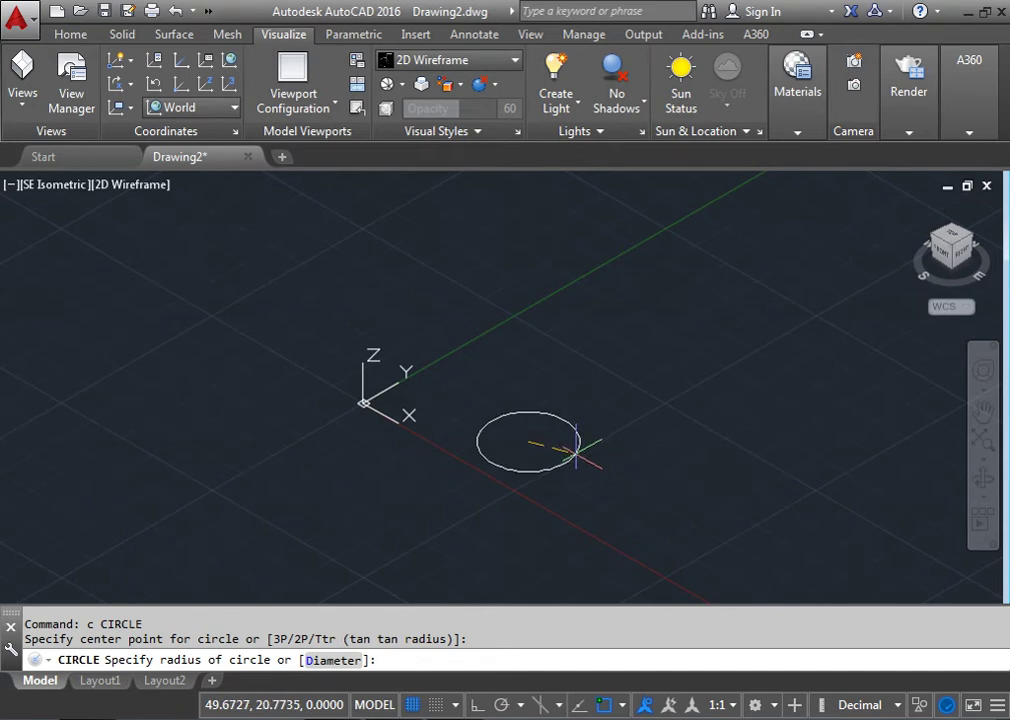
key(Return)
key(Escape)
key(Escape)
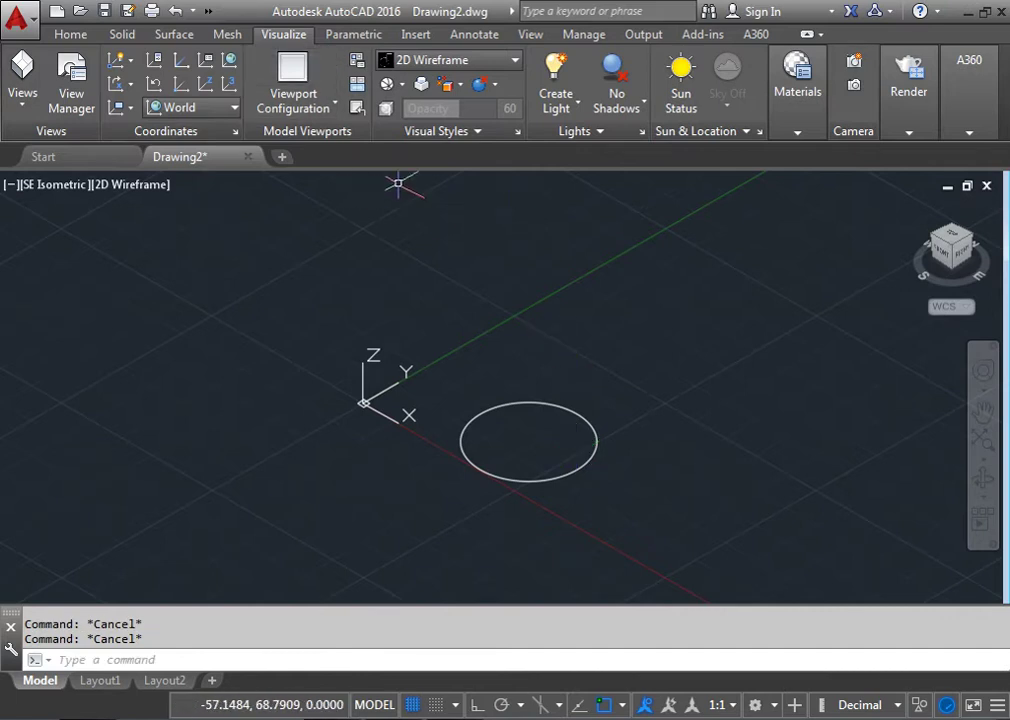
Extrude the circle 56 units into an upright cylinder.
click(70, 34)
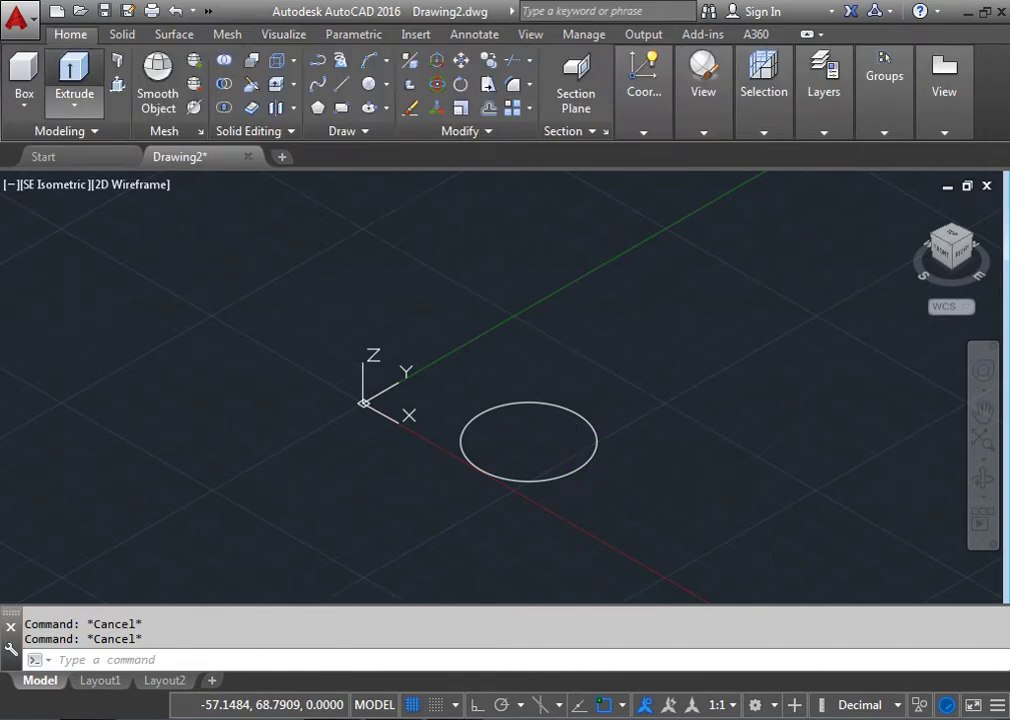
click(73, 70)
click(579, 408)
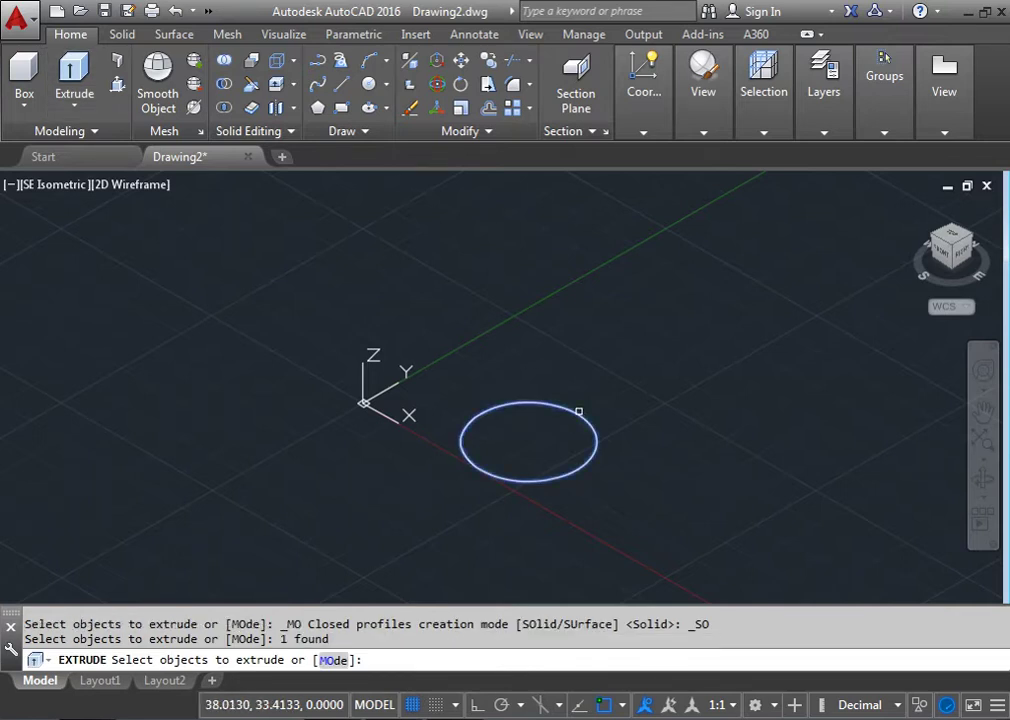
key(Return)
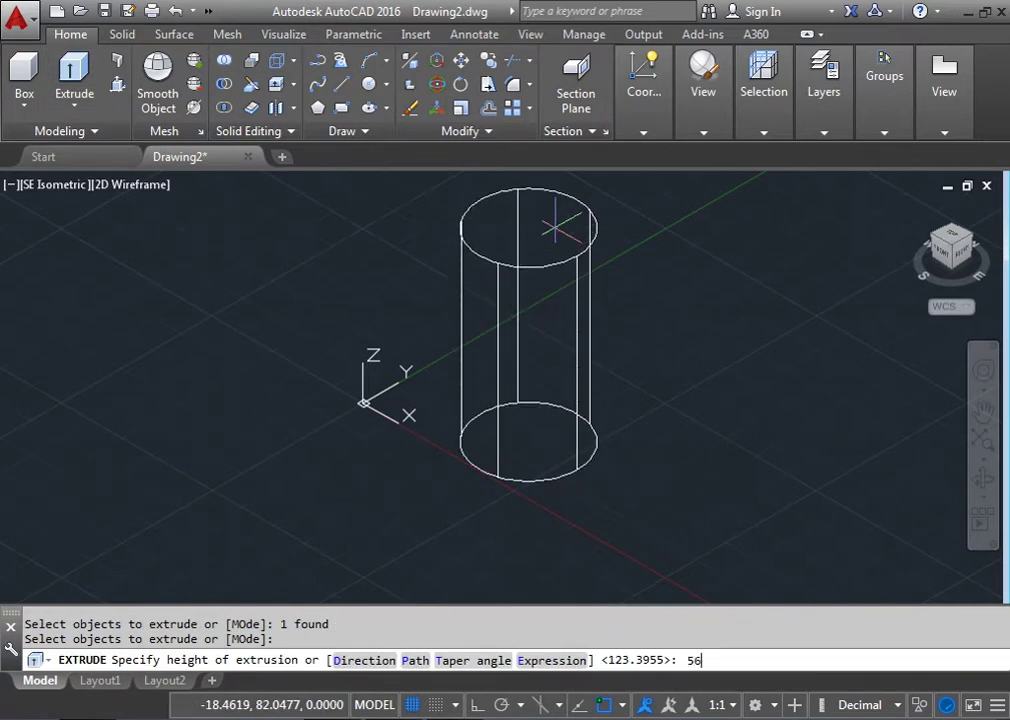
text(6)
key(Escape)
key(Escape)
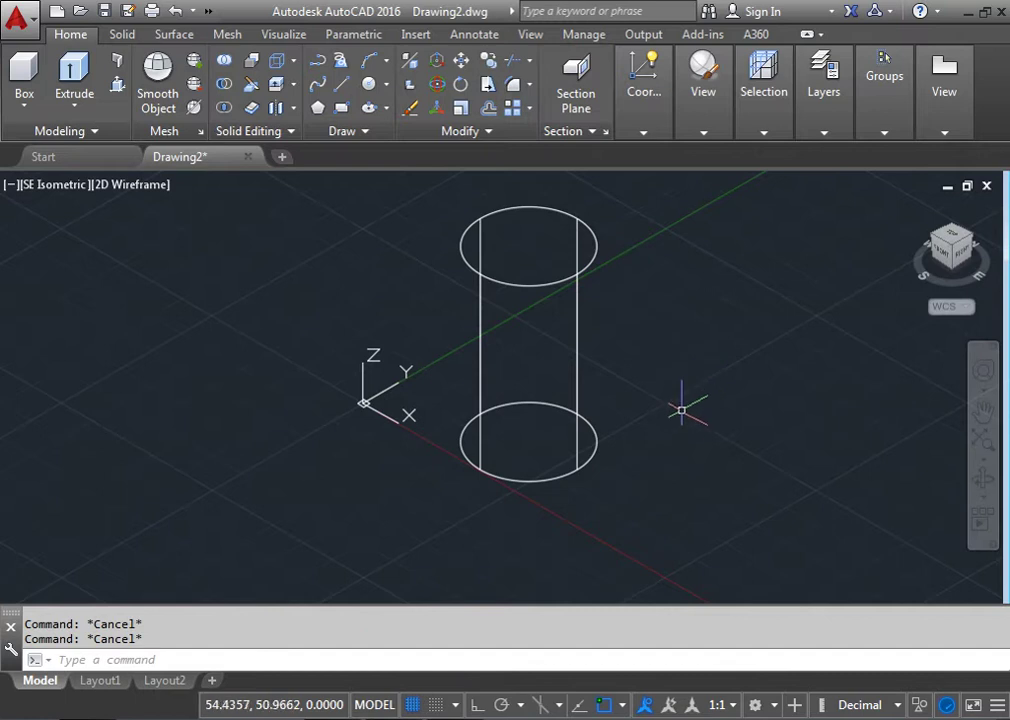
text(l)
key(Return)
With Ortho on, draw a 28-unit vertical line from the base centre and erase the stray segment.
click(528, 437)
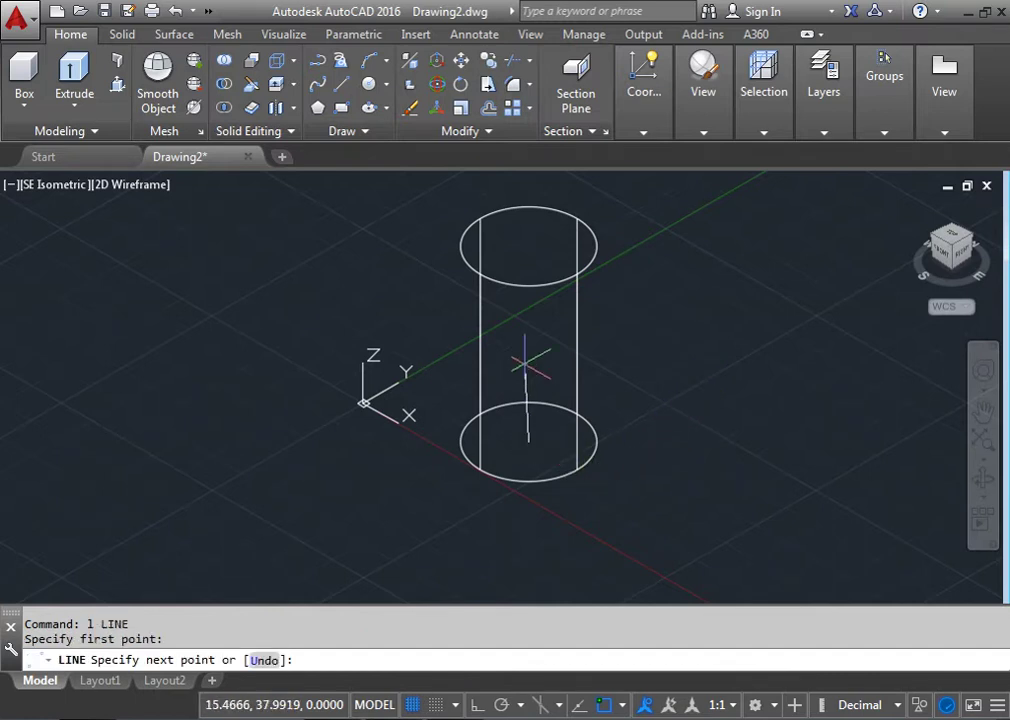
key(F8)
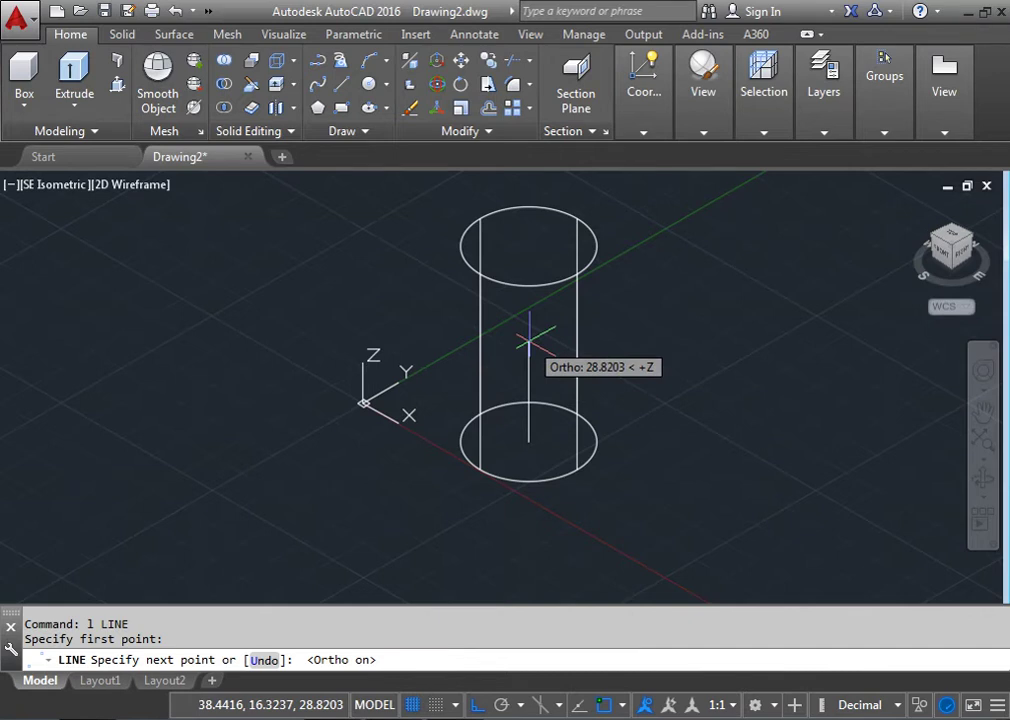
text(28)
key(Return)
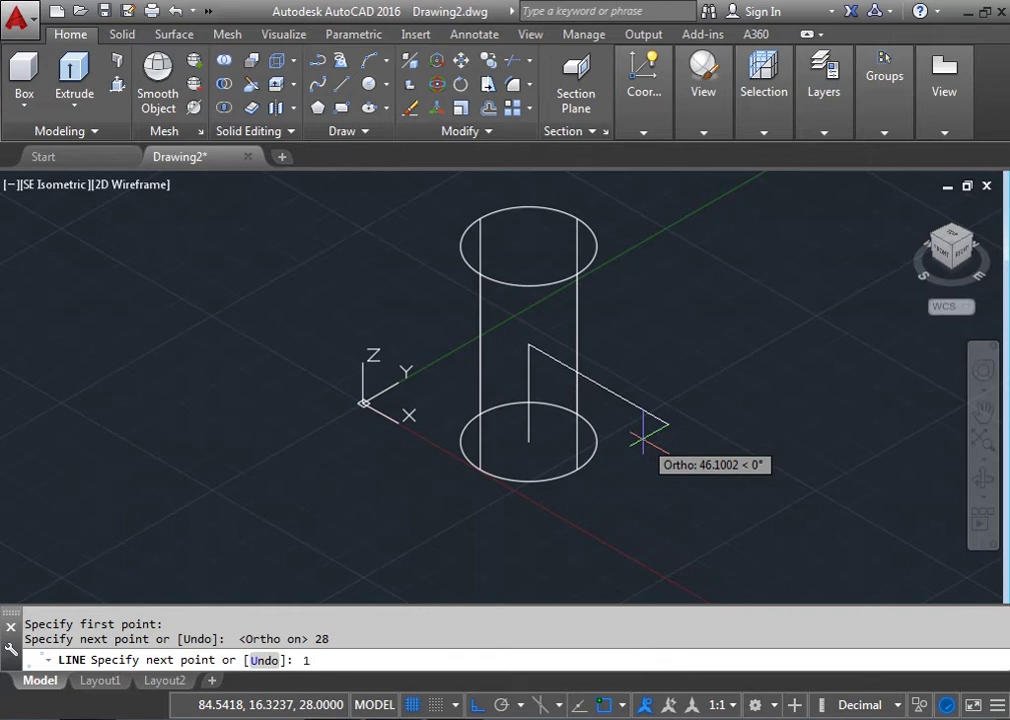
key(Return)
key(Return)
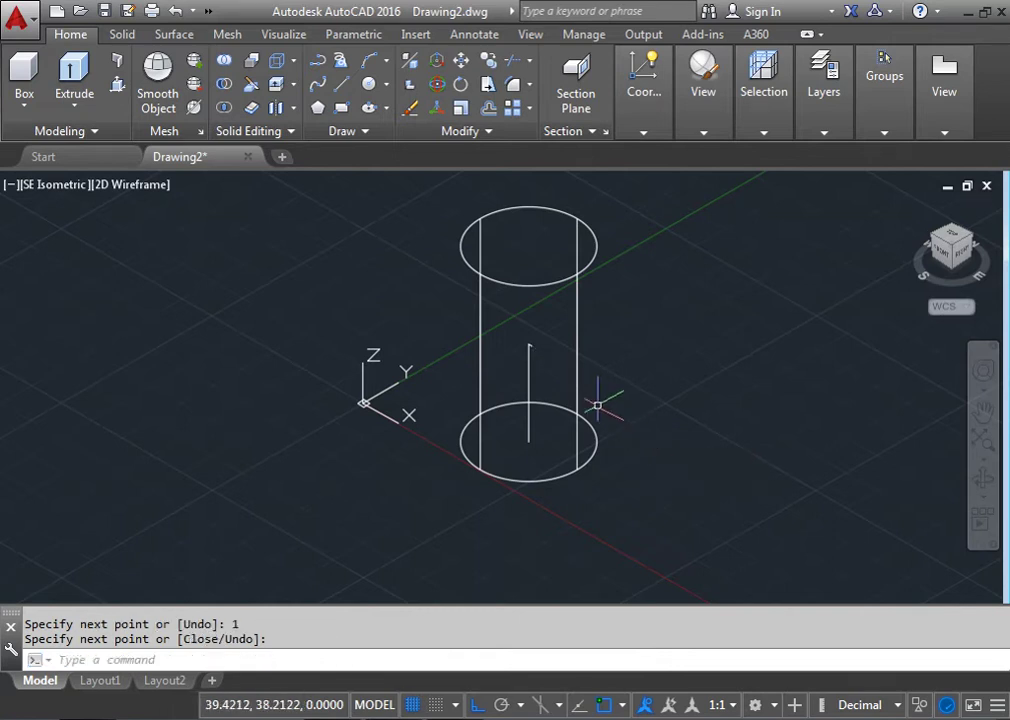
click(517, 328)
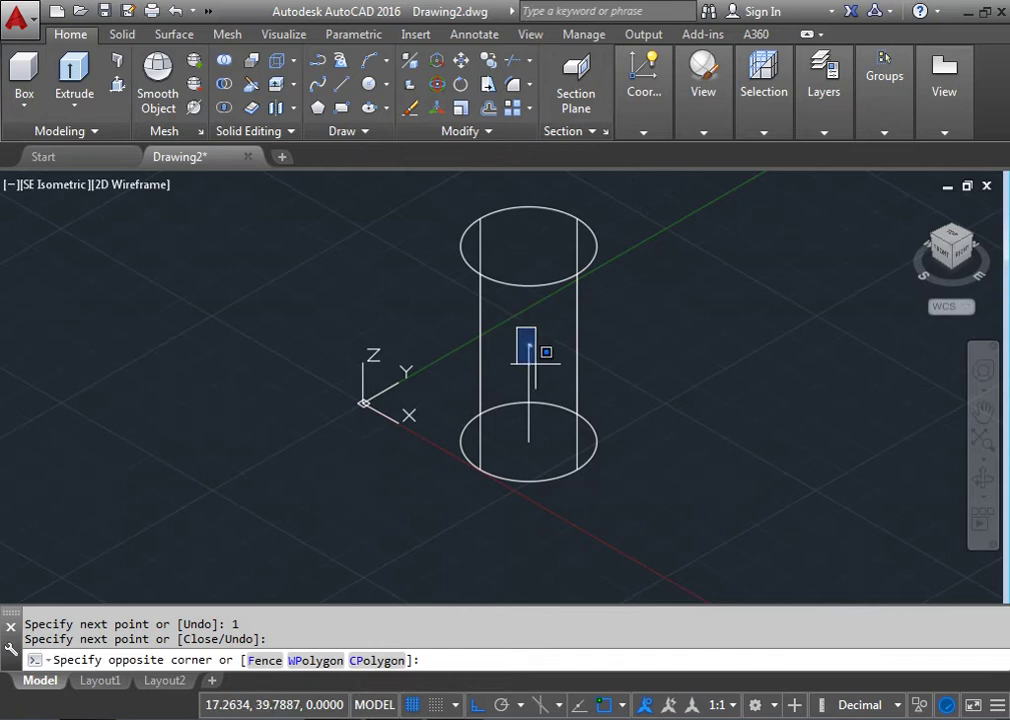
click(535, 362)
key(Delete)
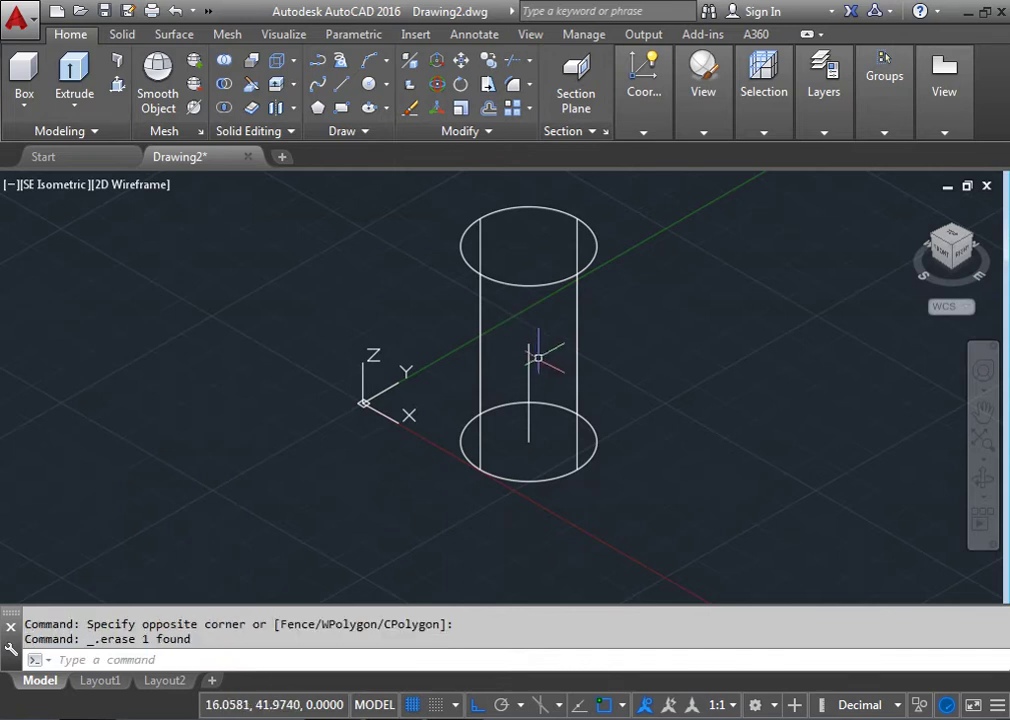
Draw an 18-unit line along X from the top of the vertical line.
text(l)
key(Return)
click(528, 344)
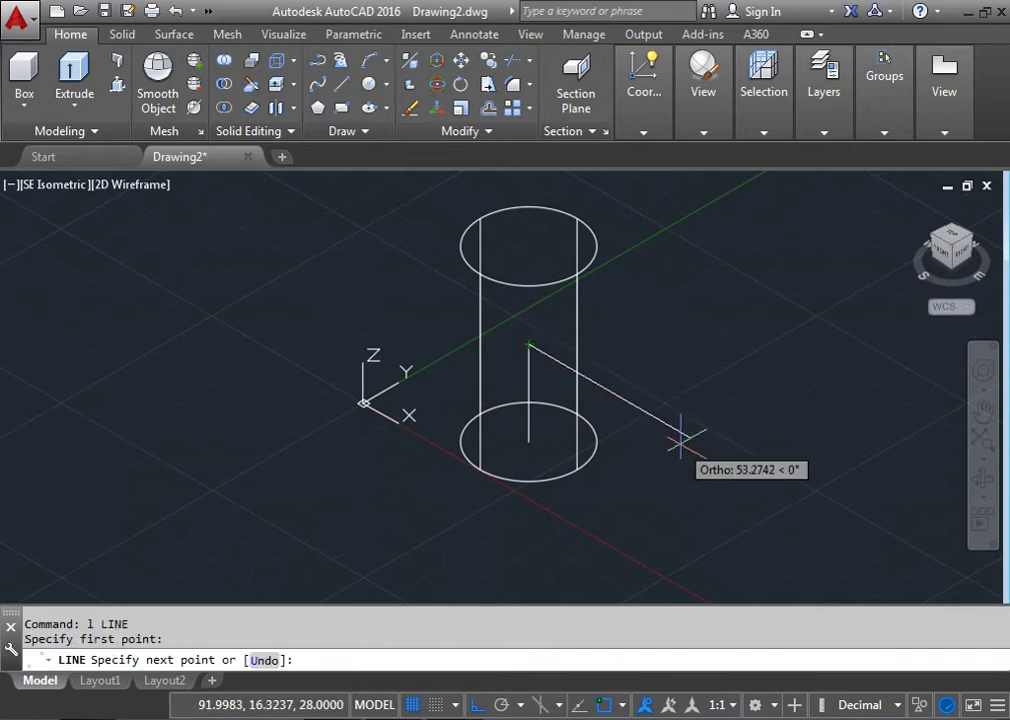
key(Return)
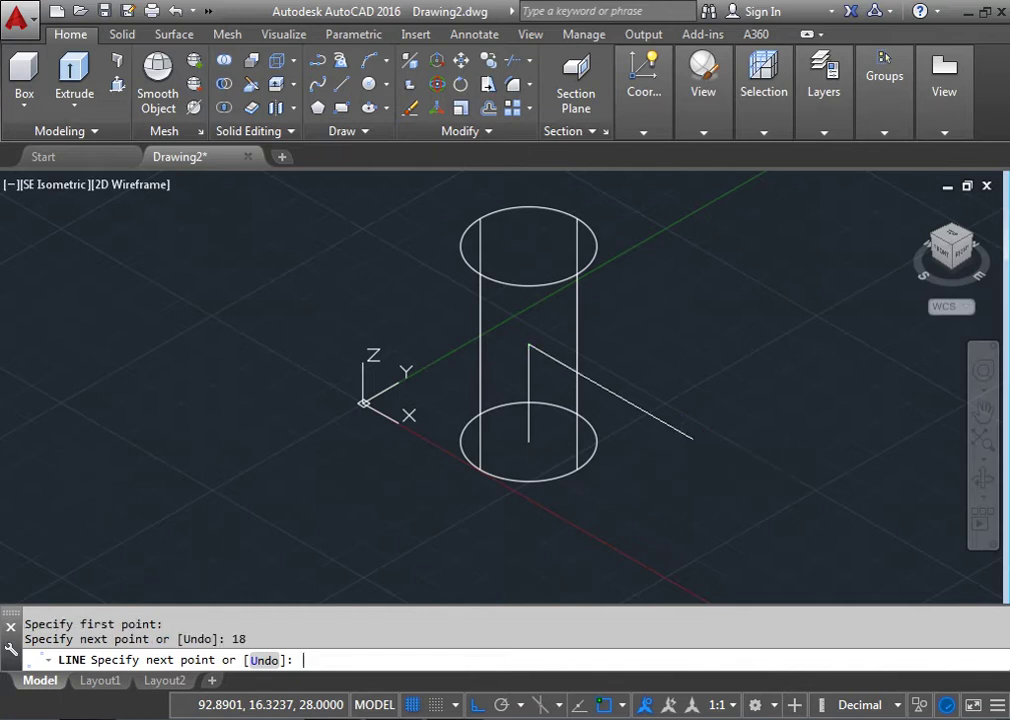
key(Escape)
key(Escape)
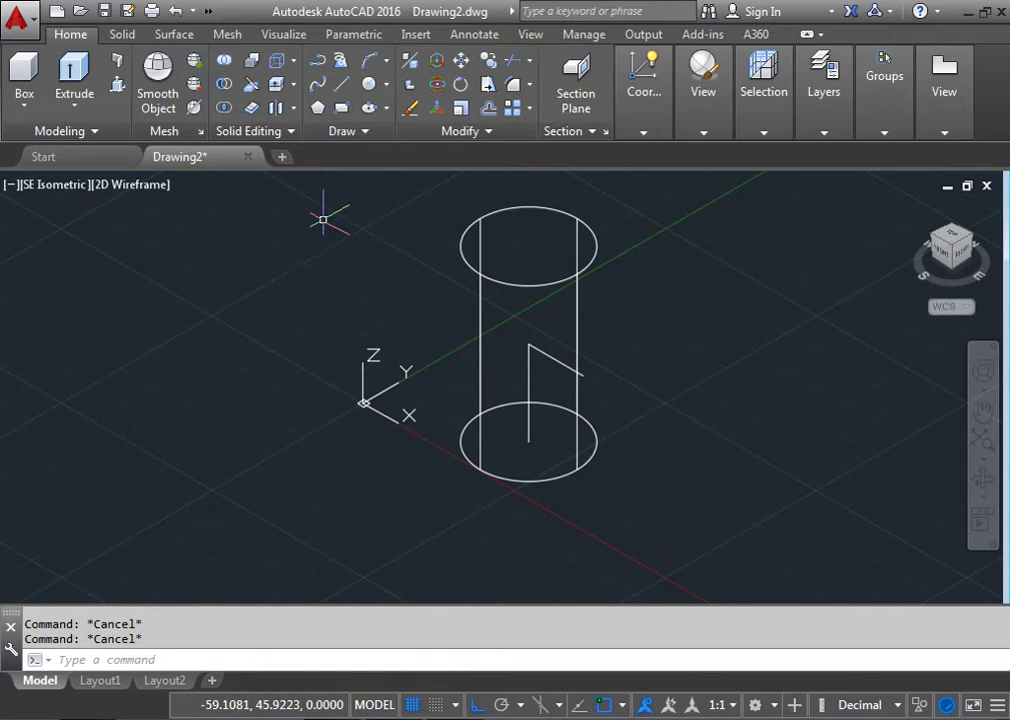
click(643, 131)
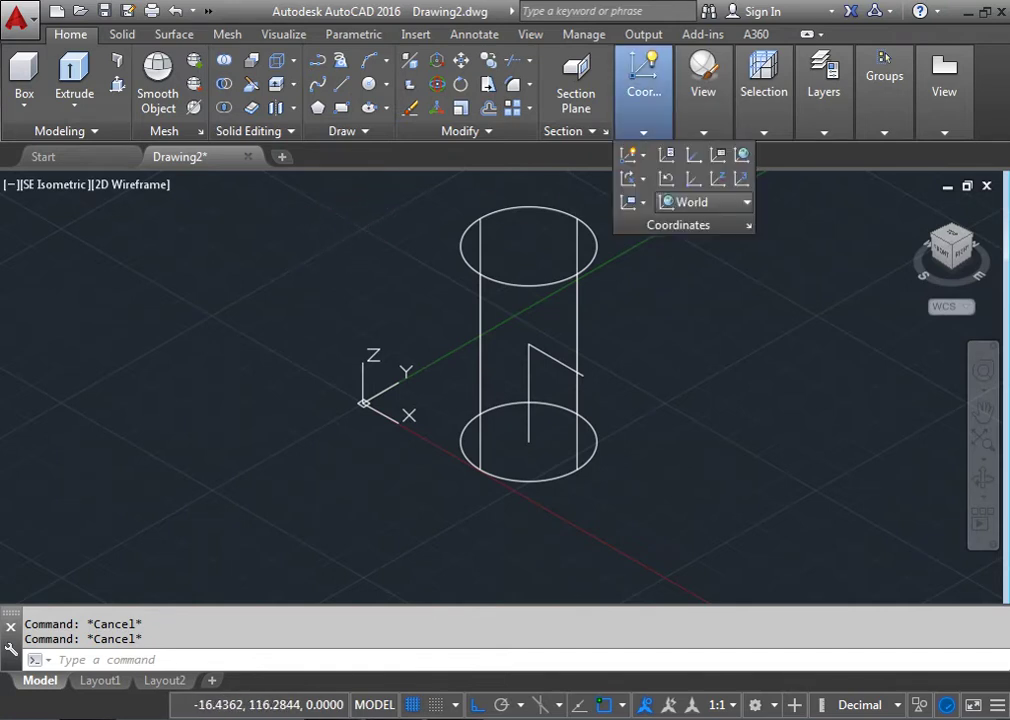
Switch the UCS to Right, then to Front.
click(700, 202)
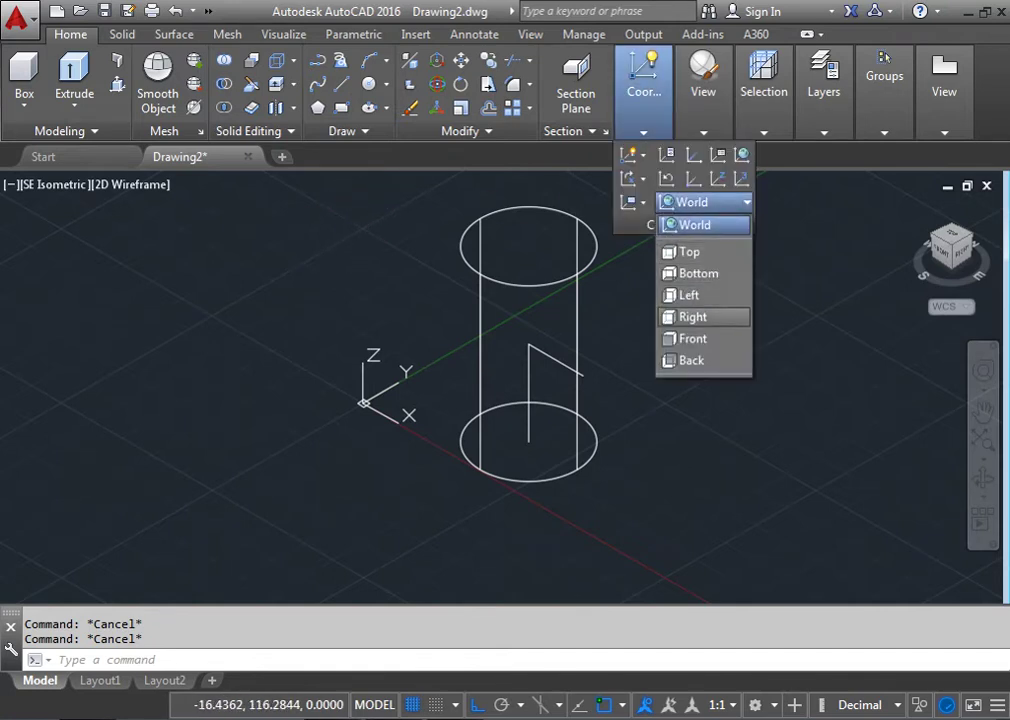
click(683, 313)
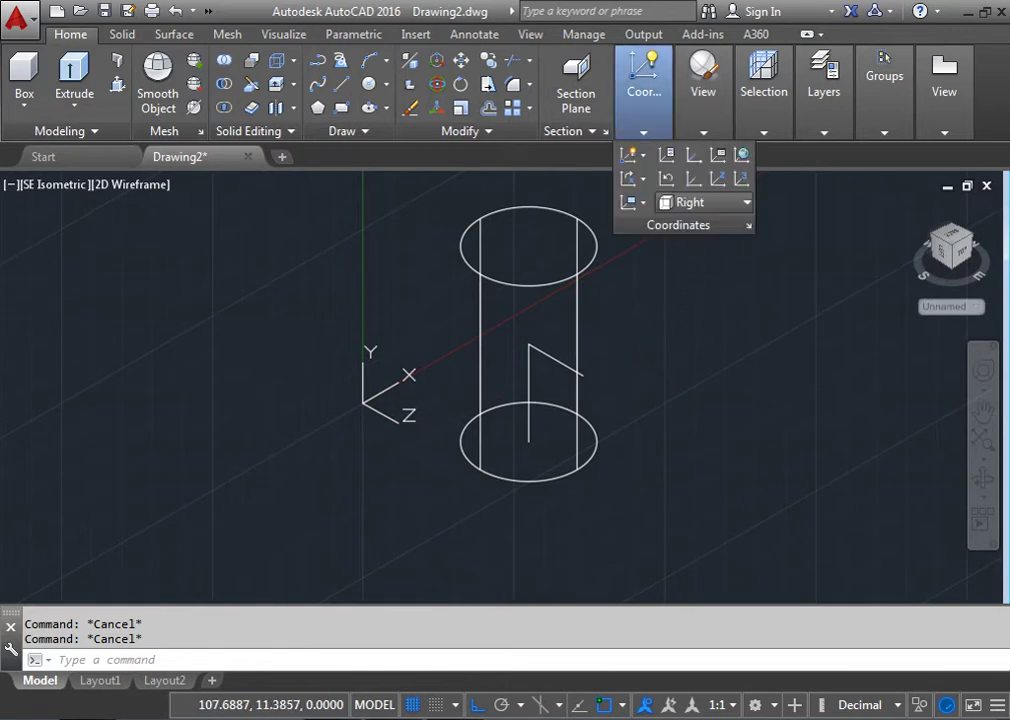
click(700, 202)
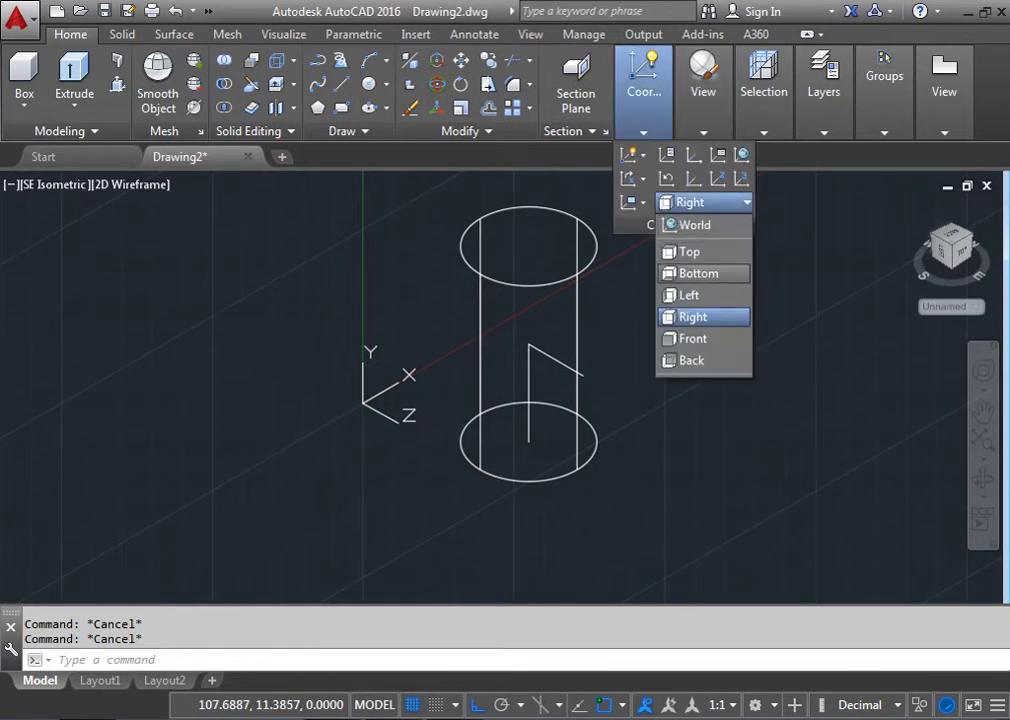
click(692, 338)
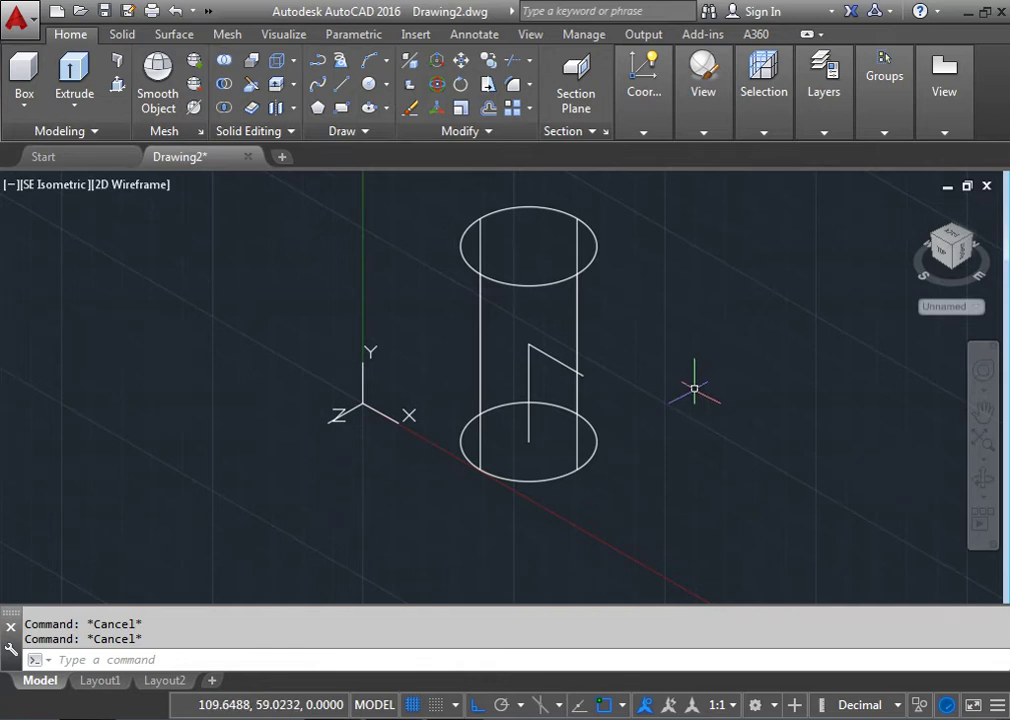
text(c)
key(Return)
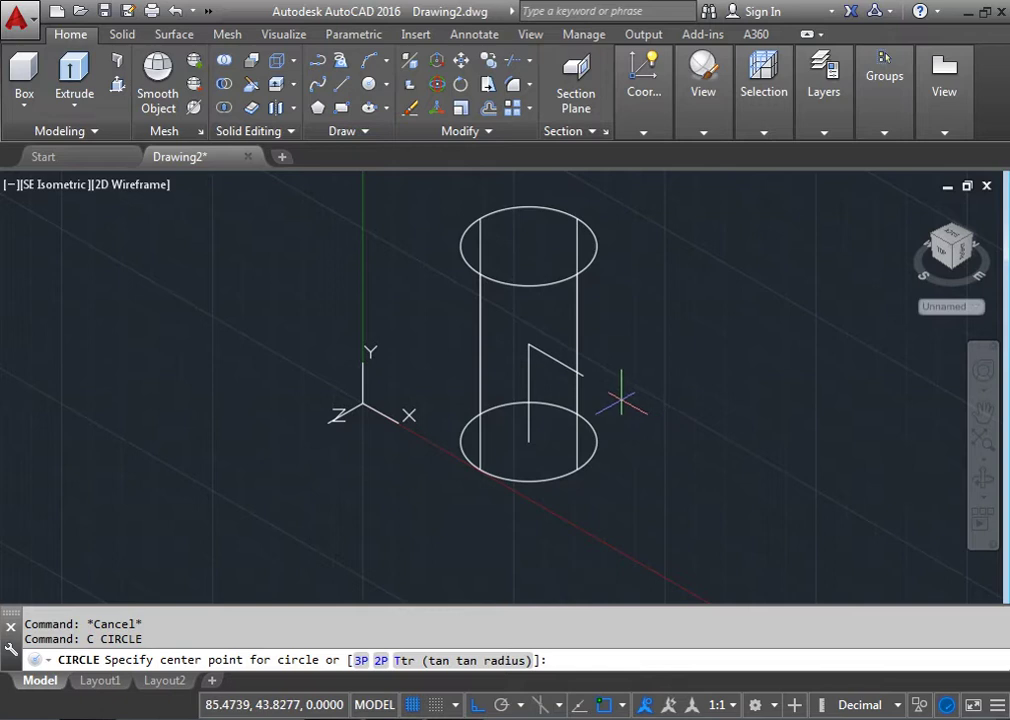
key(Escape)
Draw a 28-unit line from the end of the guide path.
text(l)
key(Return)
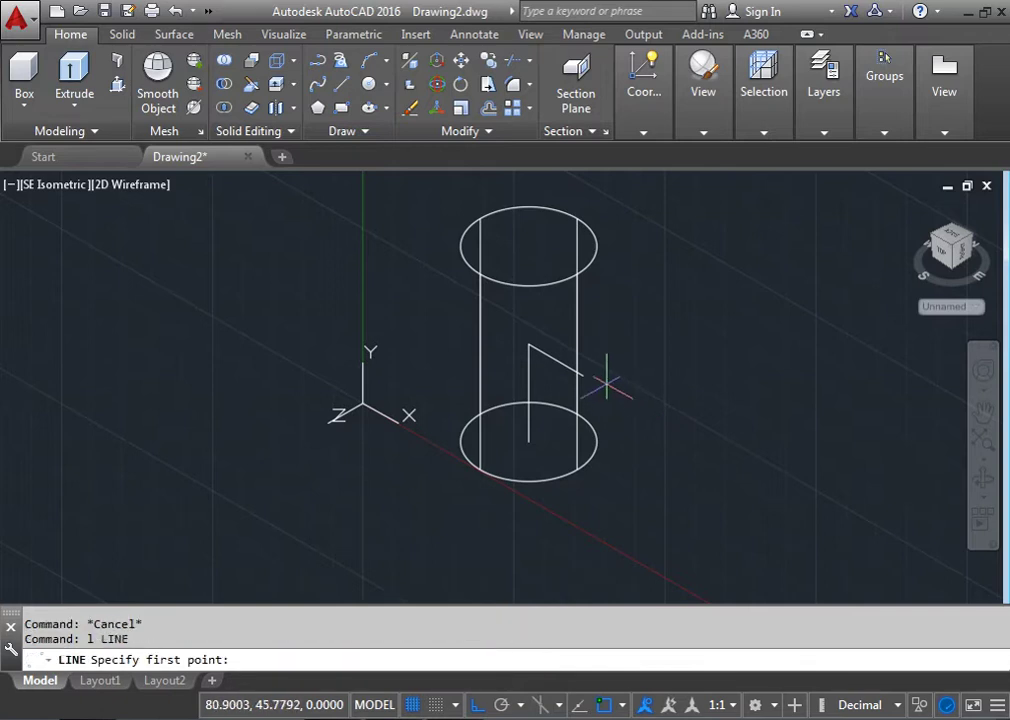
click(583, 376)
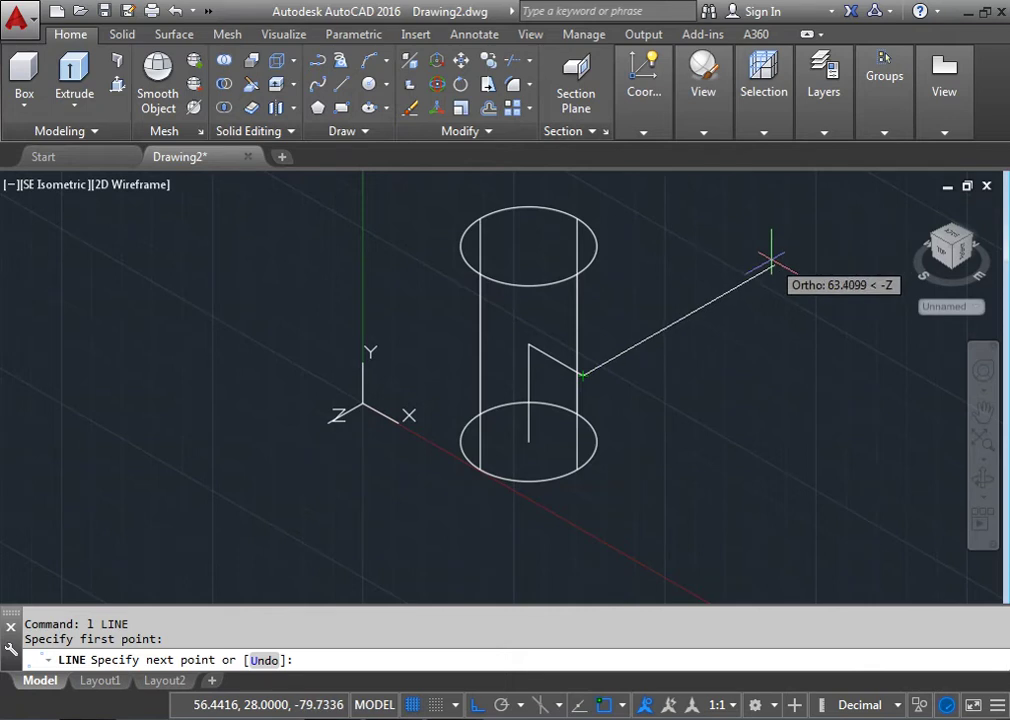
text(28)
key(Return)
key(Escape)
key(Escape)
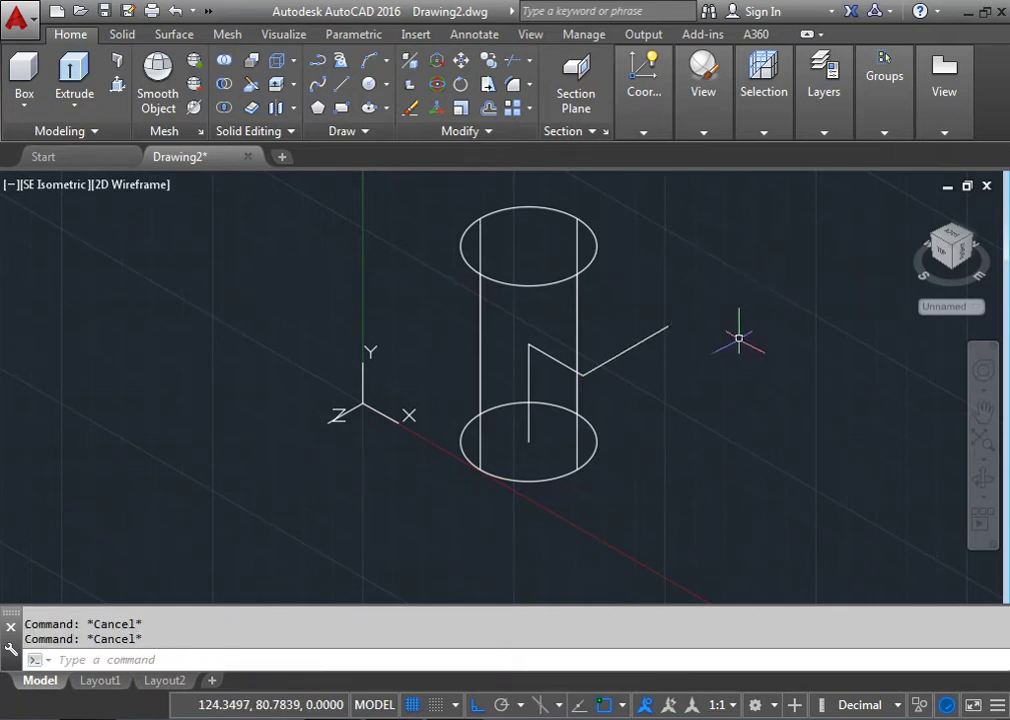
Draw a radius-16 circle centred on the new line's endpoint.
text(c)
key(Return)
click(667, 327)
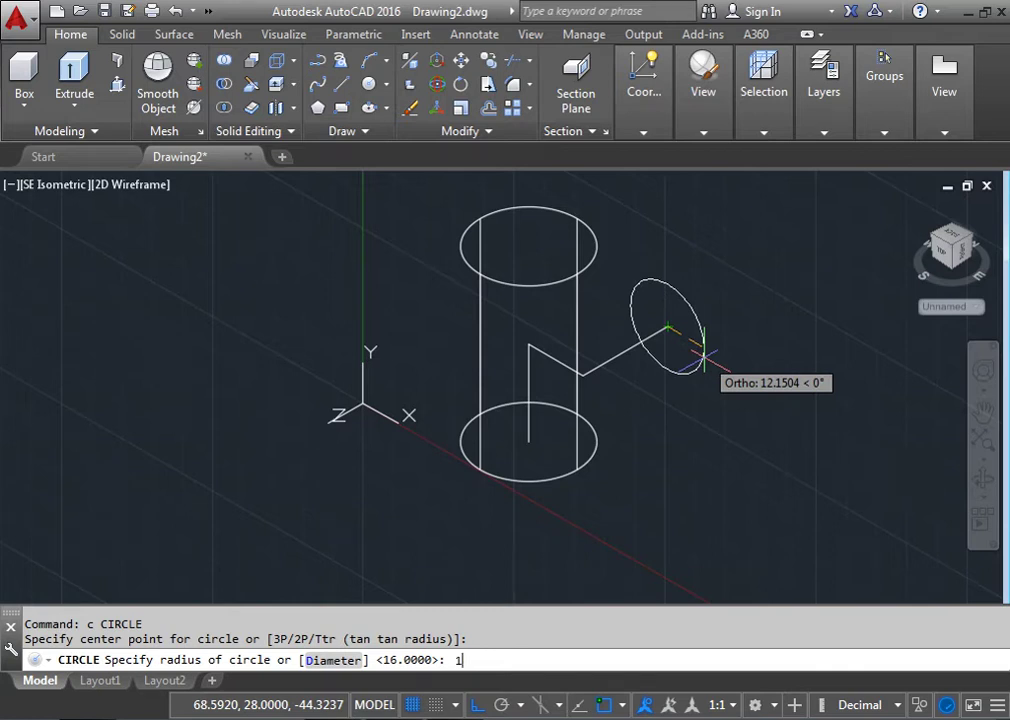
key(Return)
key(Escape)
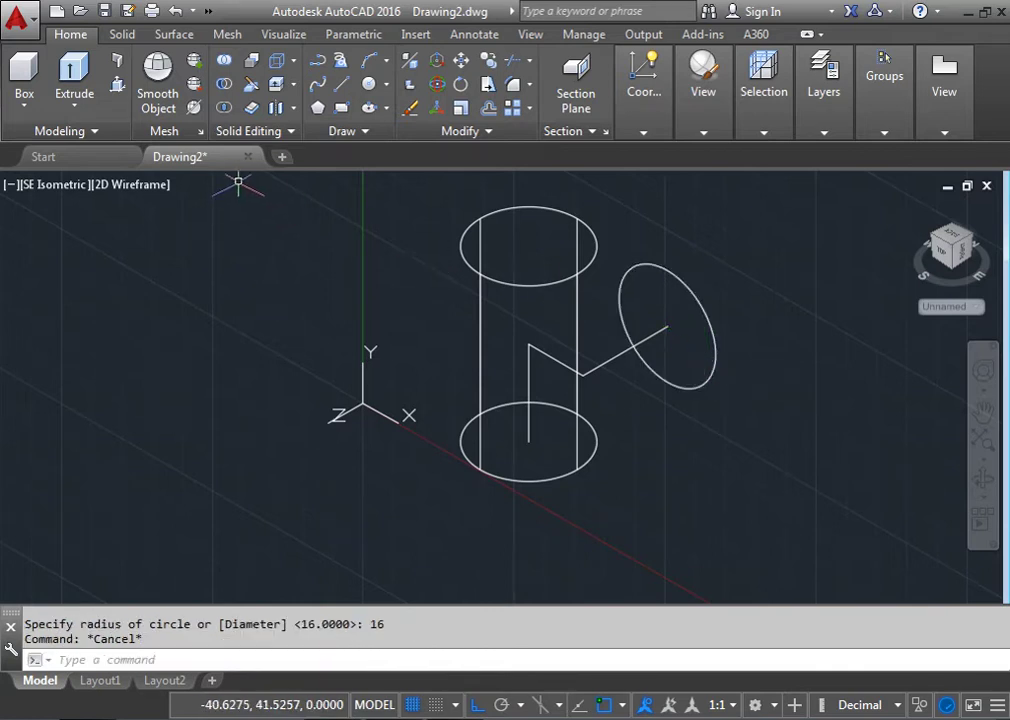
Extrude the radius-16 circle 56 units into a horizontal cylinder.
click(74, 75)
key(Return)
key(Return)
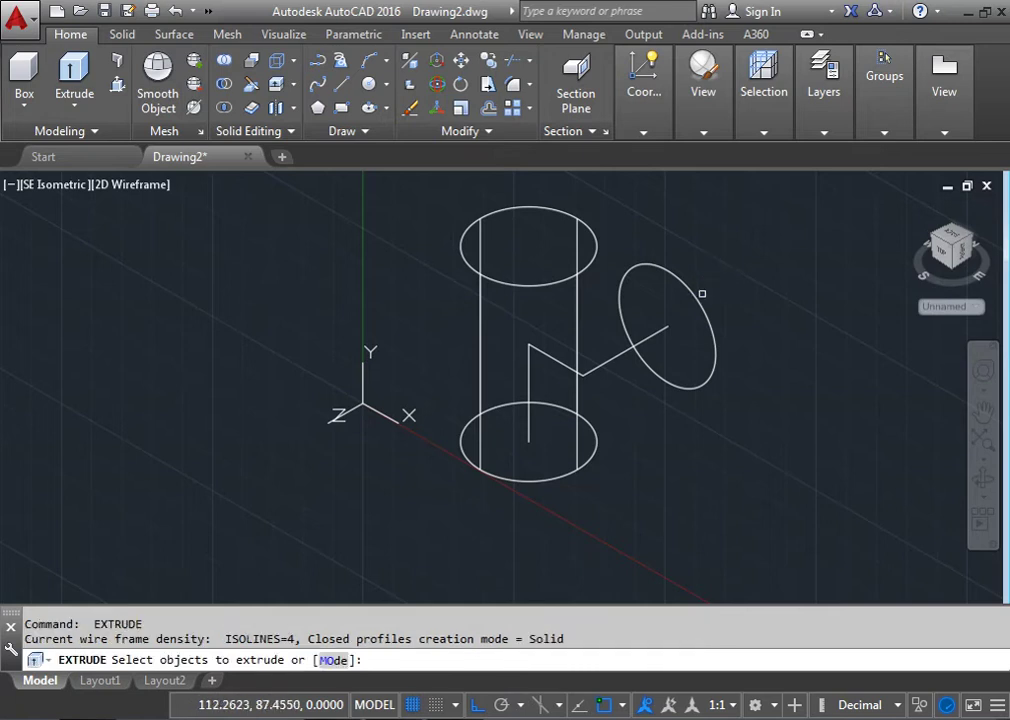
click(697, 299)
key(Return)
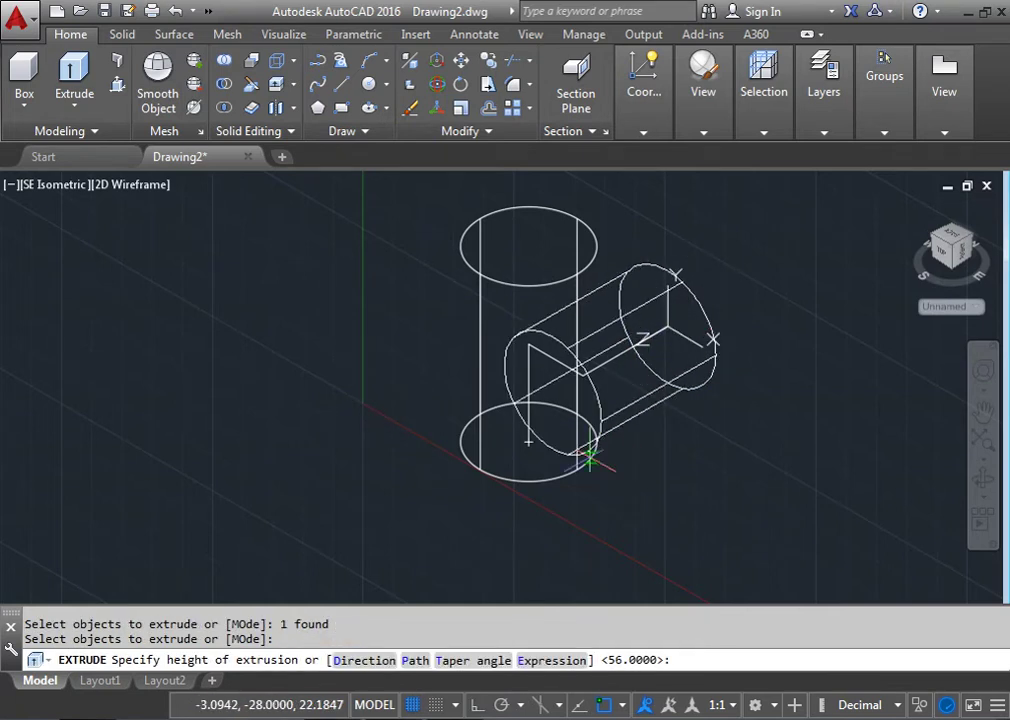
text(56)
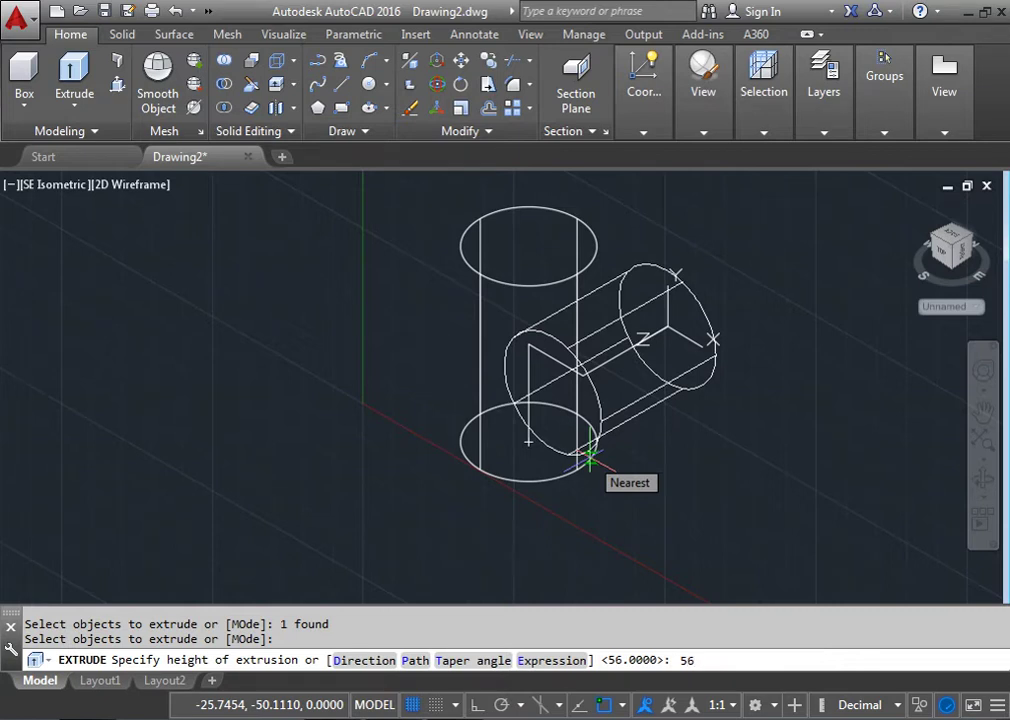
key(Return)
key(Escape)
key(Escape)
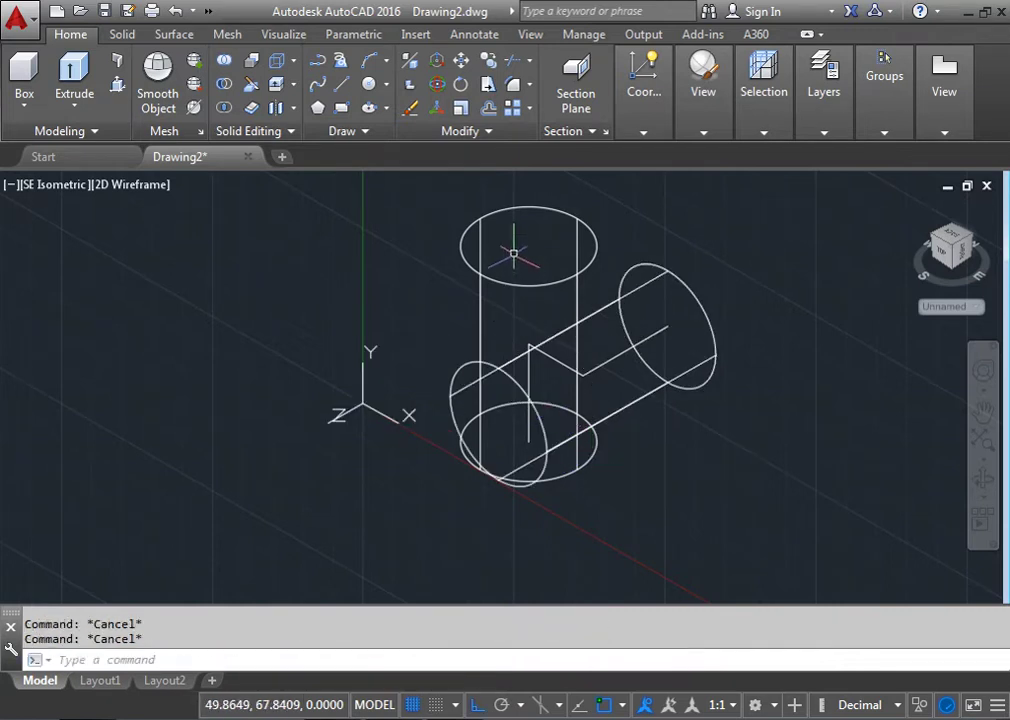
Window-select and delete the guide path lines inside the cylinders.
click(513, 254)
click(697, 522)
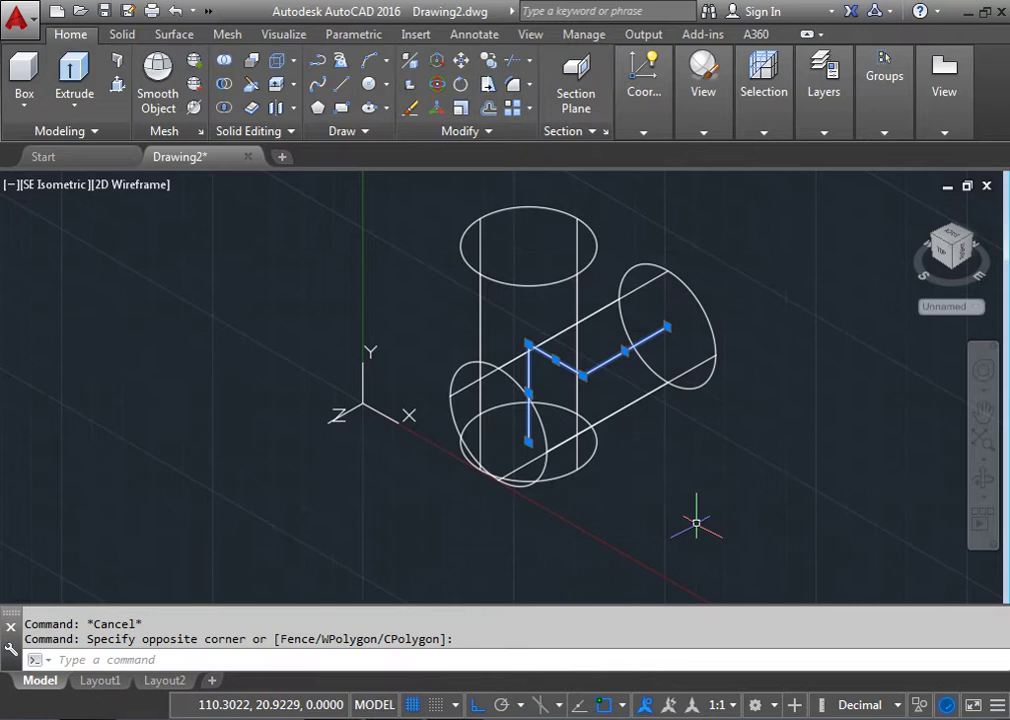
key(Delete)
key(Escape)
key(Escape)
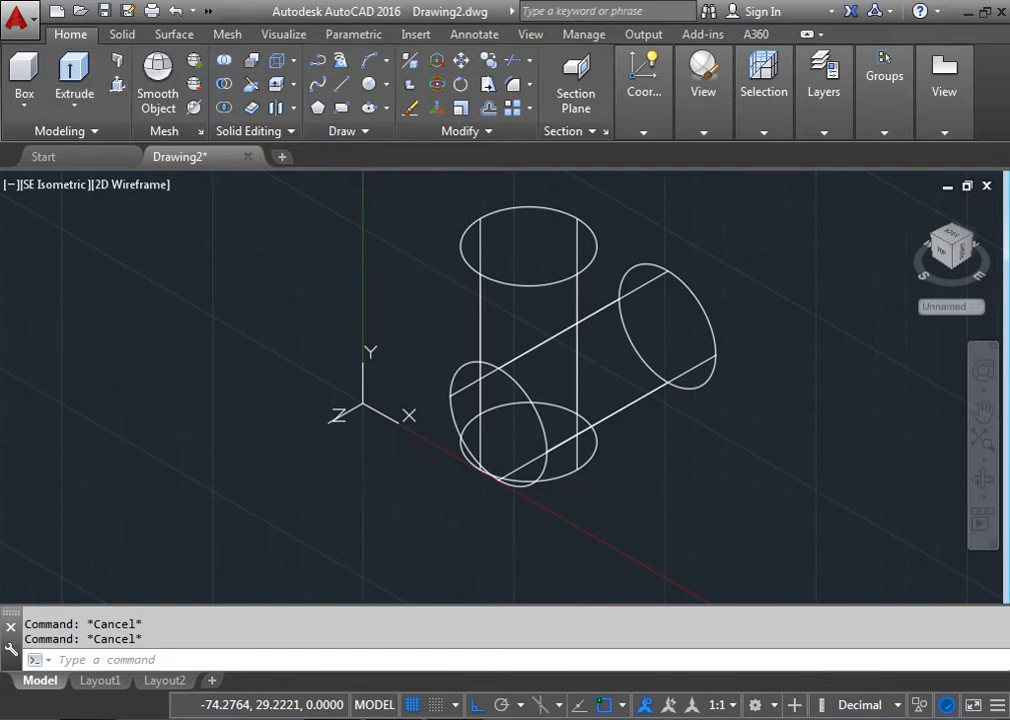
click(224, 60)
Union the vertical and horizontal cylinders into a single tee solid.
click(530, 285)
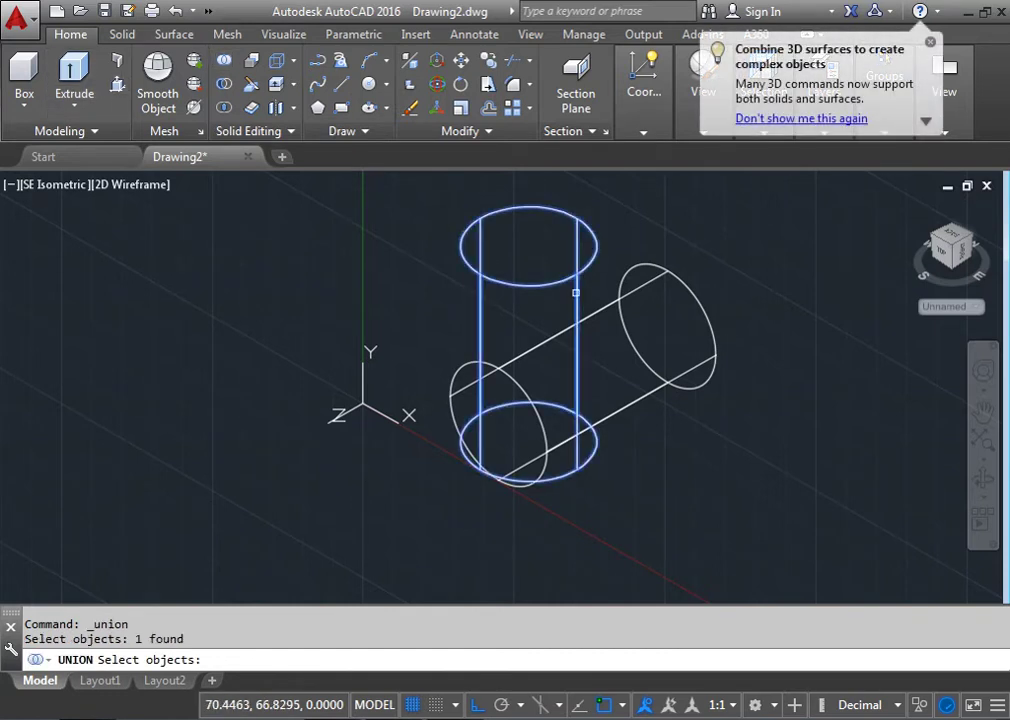
click(596, 313)
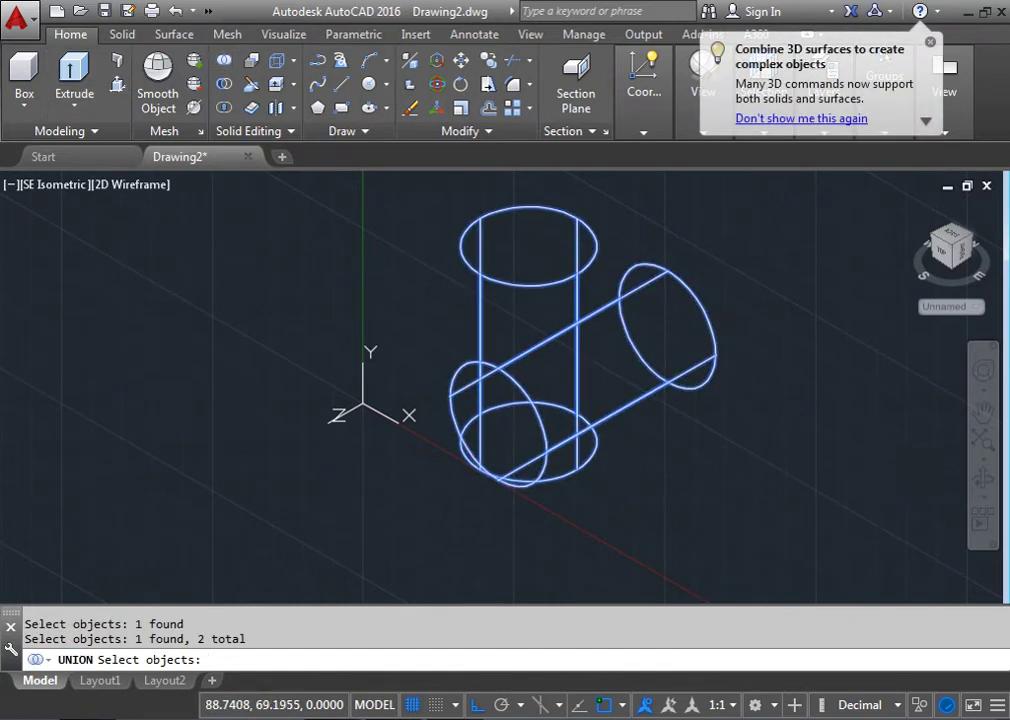
key(Return)
key(Escape)
key(Escape)
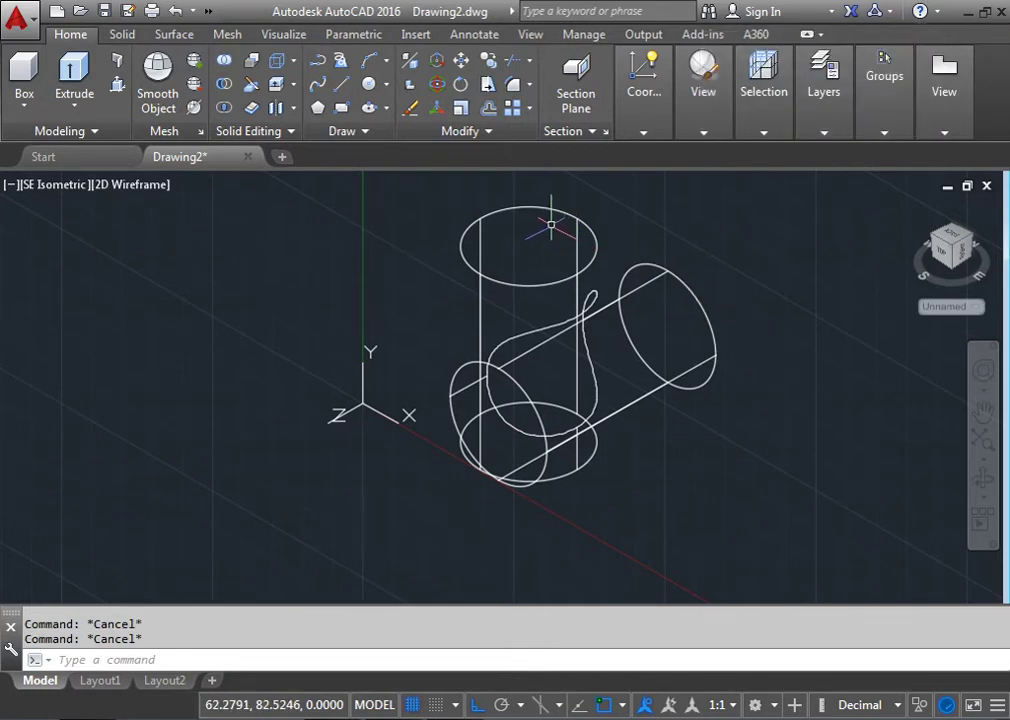
text(c)
key(Return)
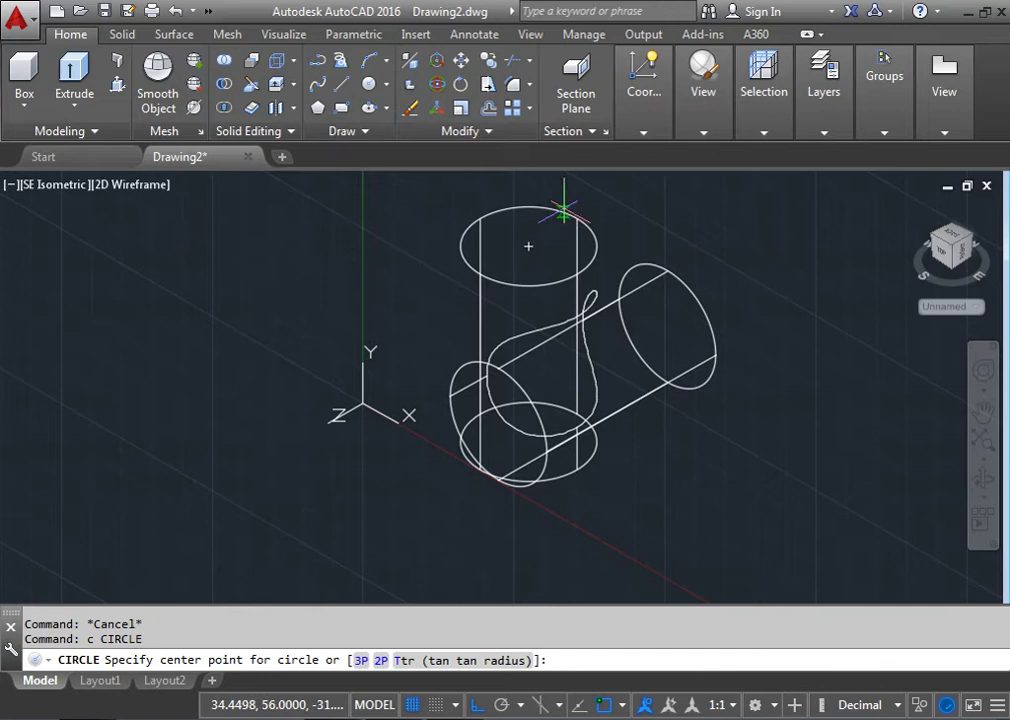
click(665, 326)
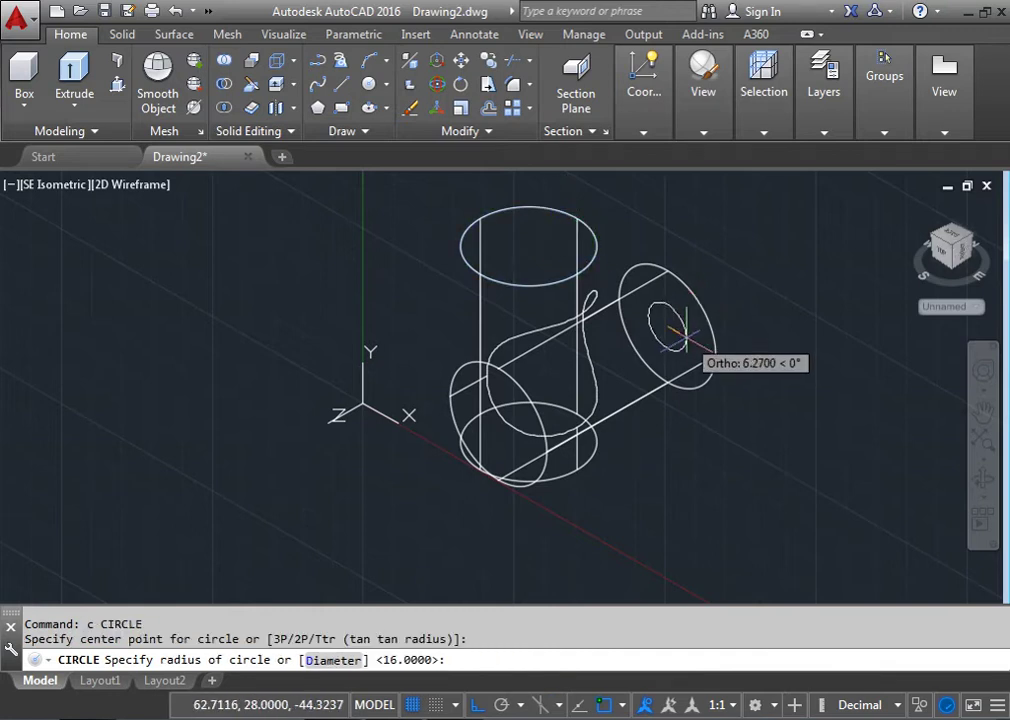
text(8)
Draw a radius-8 circle at the horizontal cylinder's end and extrude it through.
key(Return)
key(Escape)
click(74, 75)
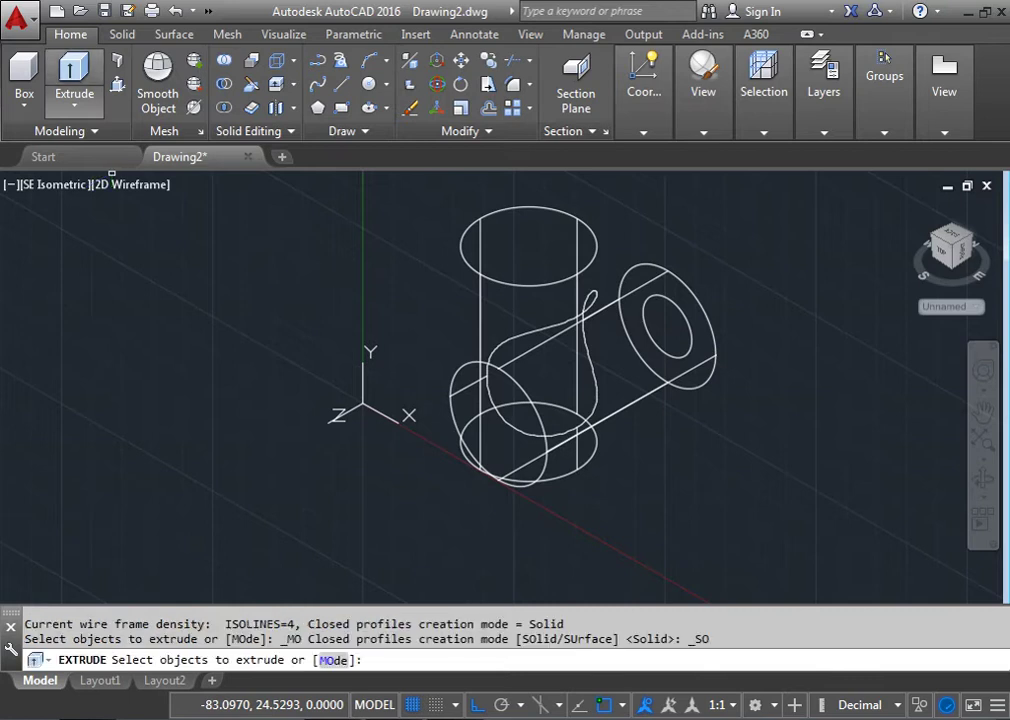
click(650, 310)
key(Return)
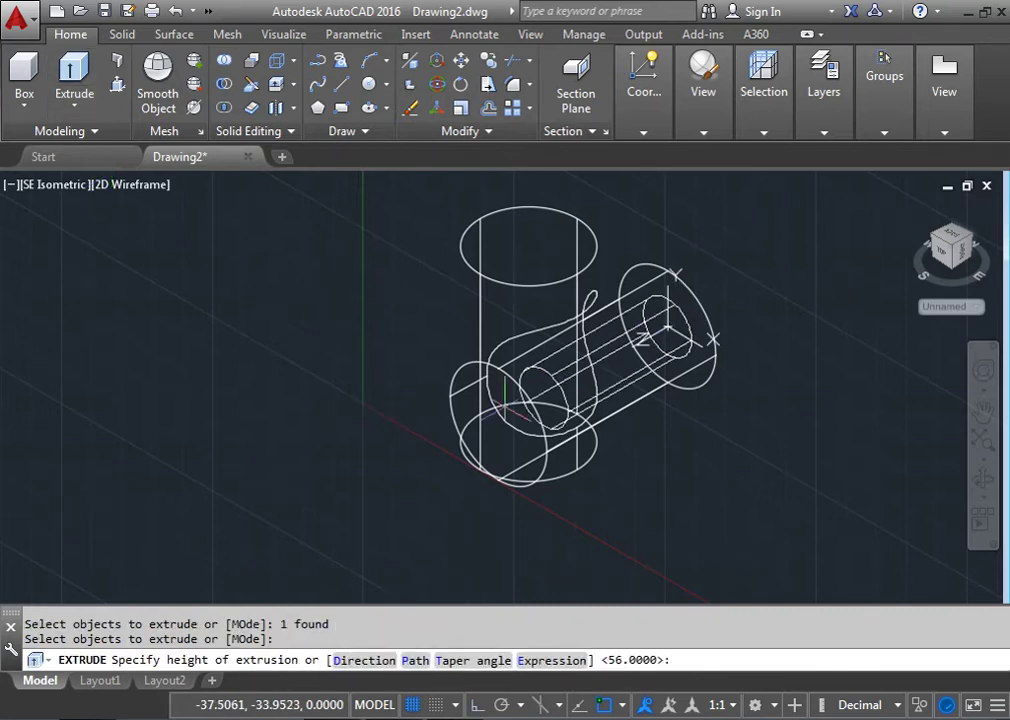
key(Escape)
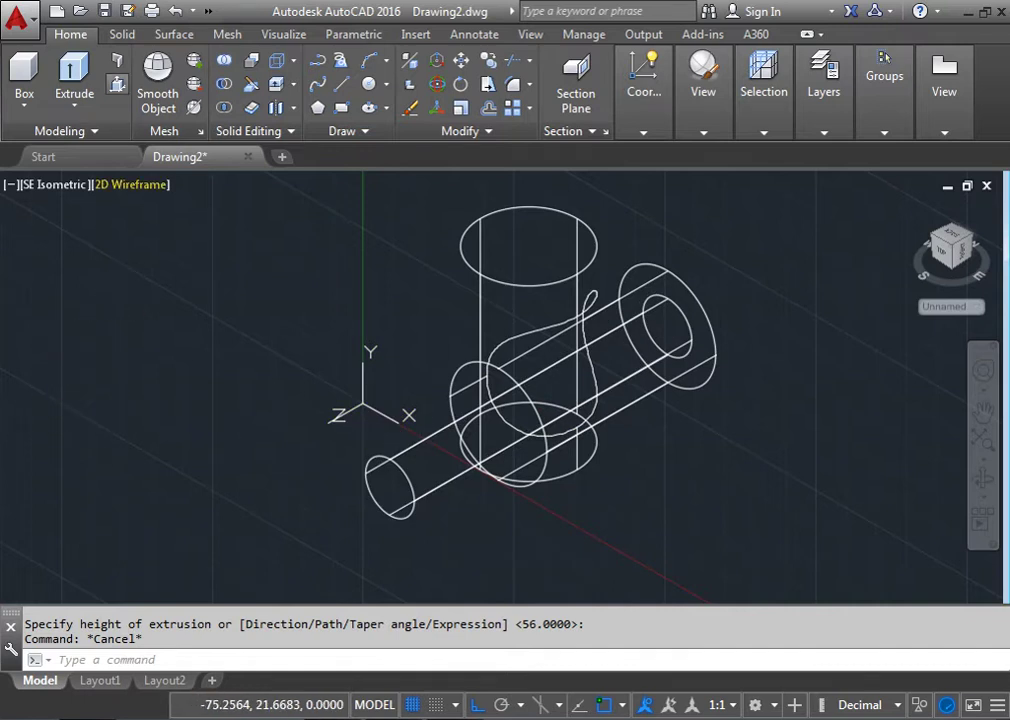
Subtract the small cylinder from the merged solid to form the horizontal bore.
click(223, 83)
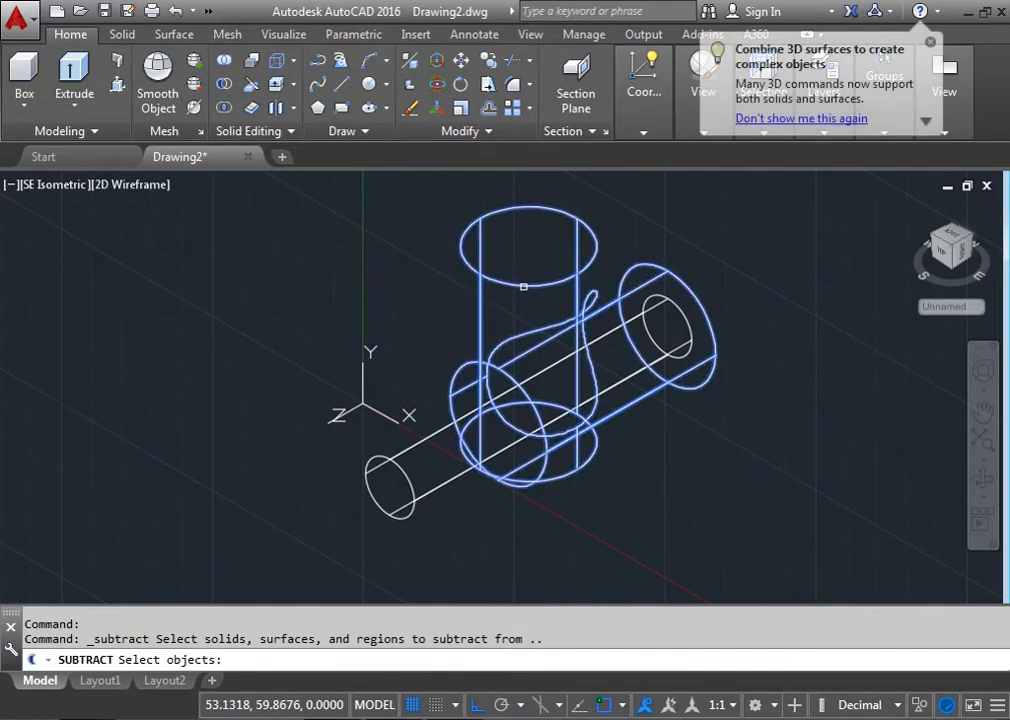
click(512, 273)
key(Return)
click(412, 492)
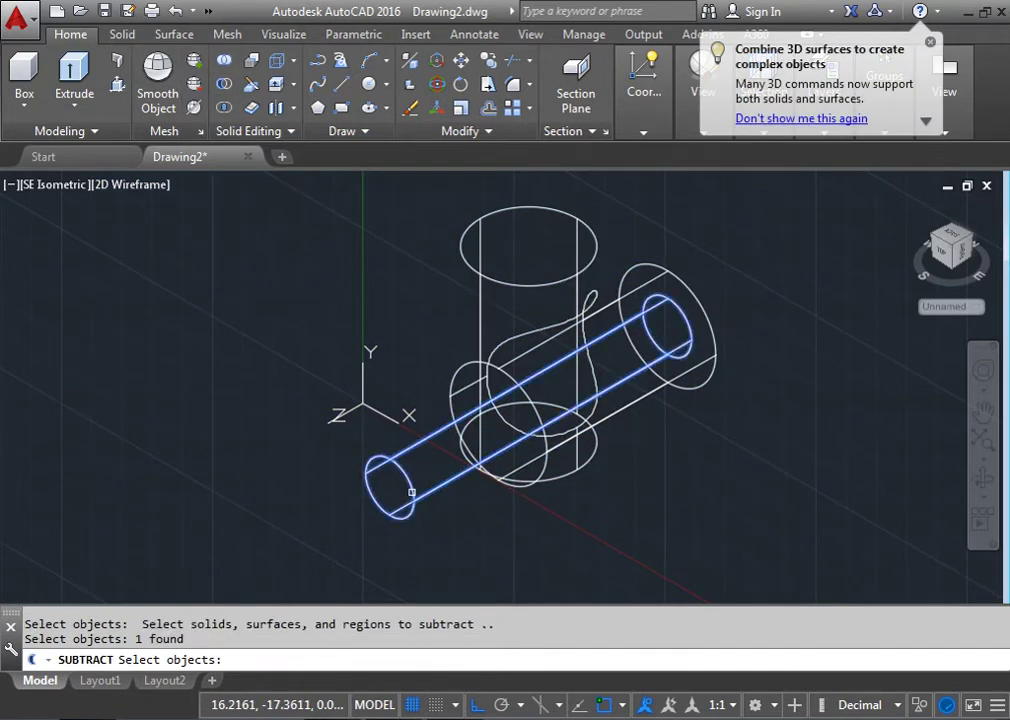
key(Return)
key(Escape)
key(Escape)
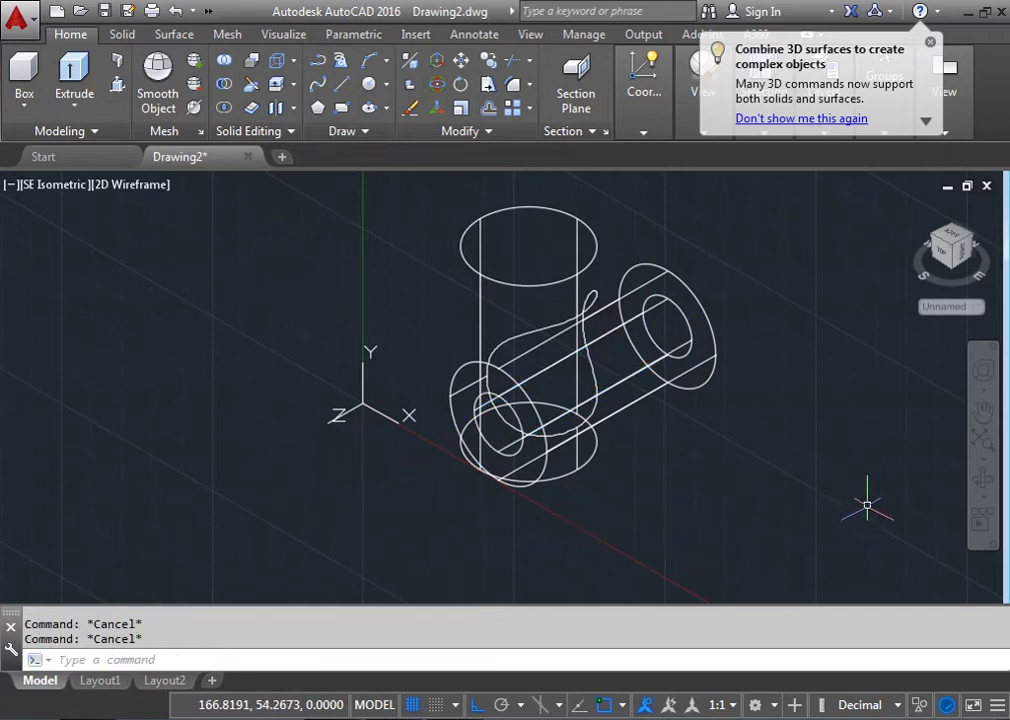
click(643, 131)
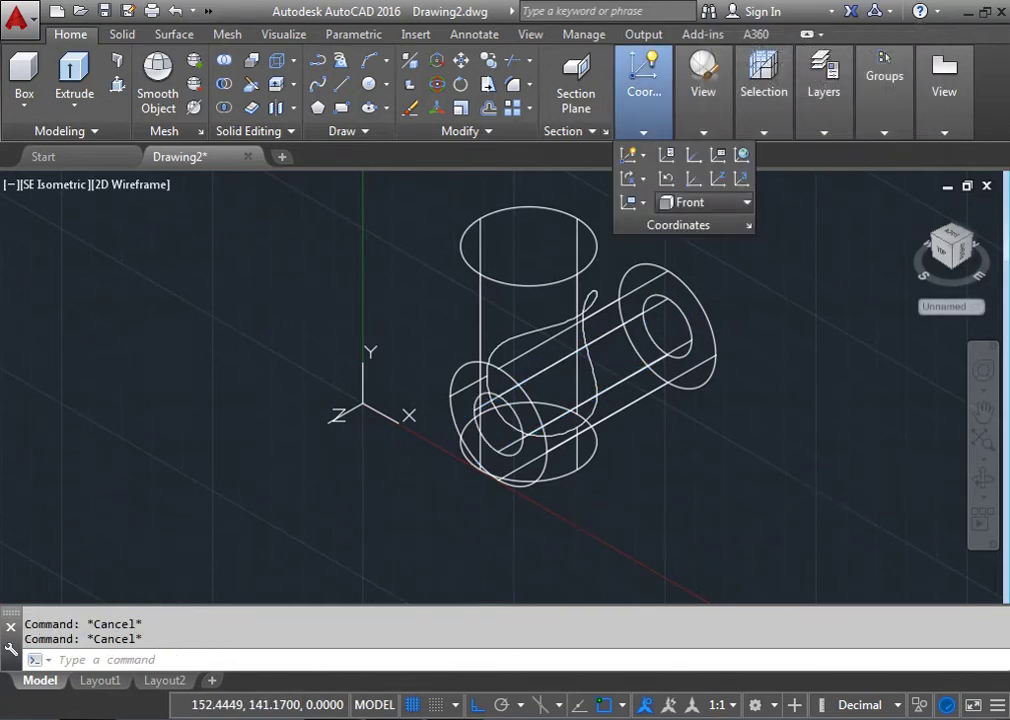
Set the UCS to Top and draw a radius-8 circle on the vertical cylinder's top.
click(705, 202)
click(700, 251)
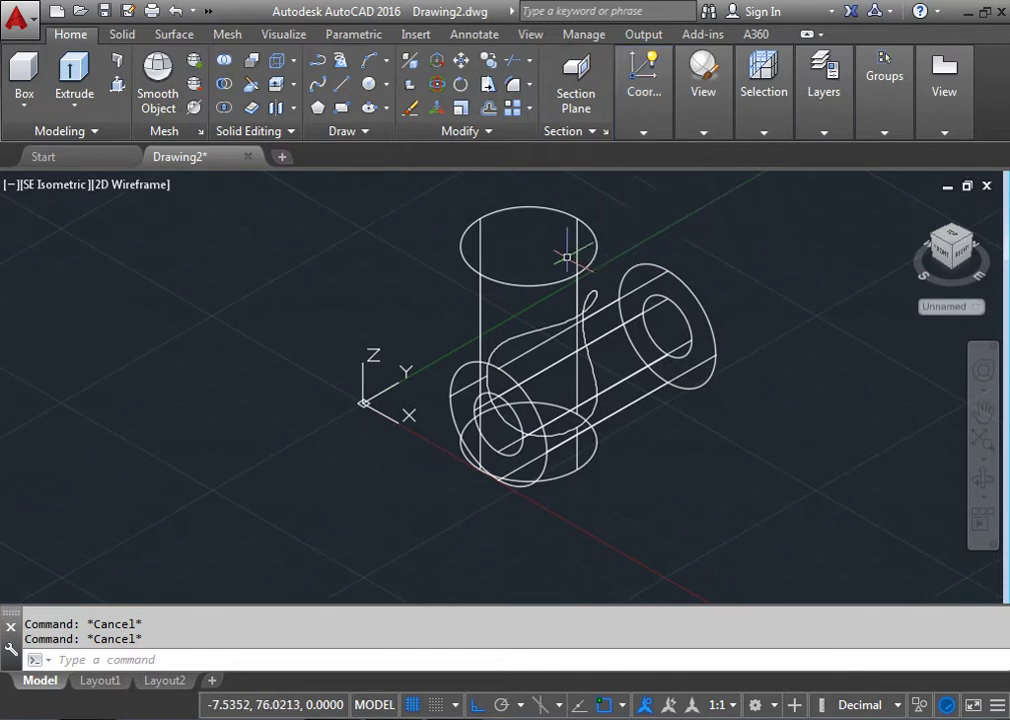
text(c)
key(Return)
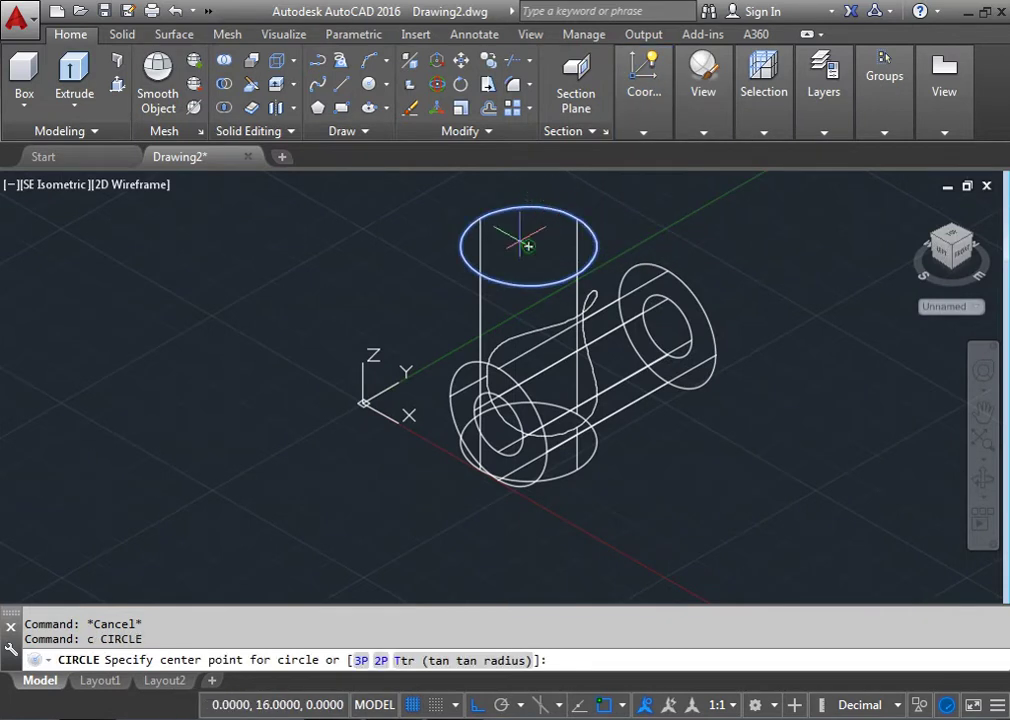
click(528, 244)
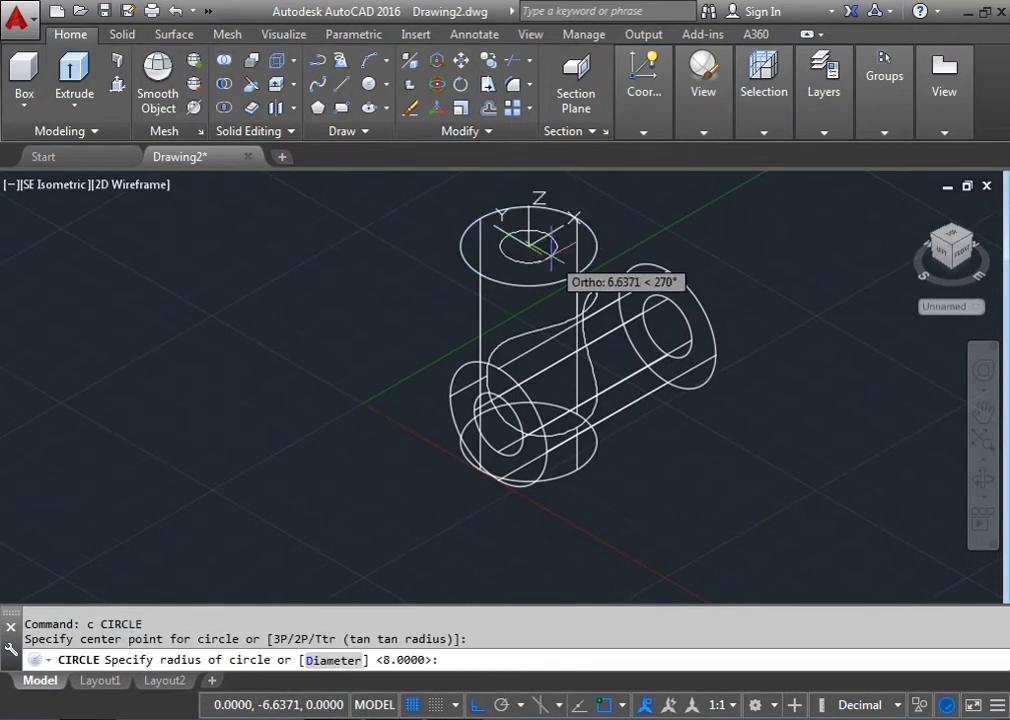
text(8)
key(Return)
key(Escape)
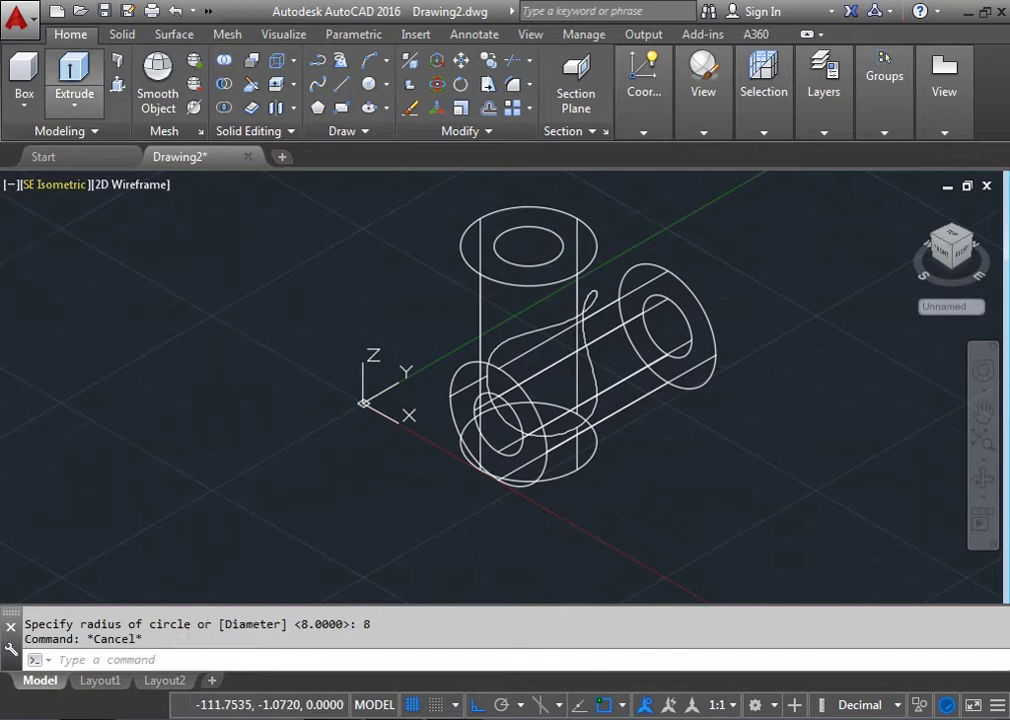
Extrude the top inner circle downward through the block.
click(73, 70)
click(518, 262)
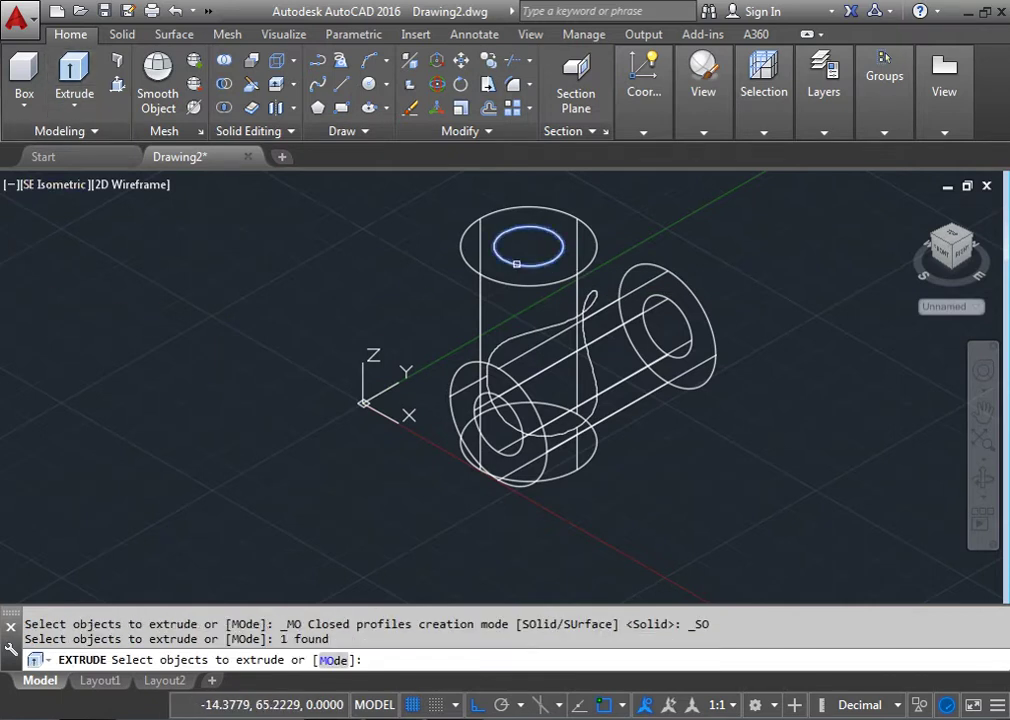
key(Return)
click(500, 530)
key(Escape)
key(Escape)
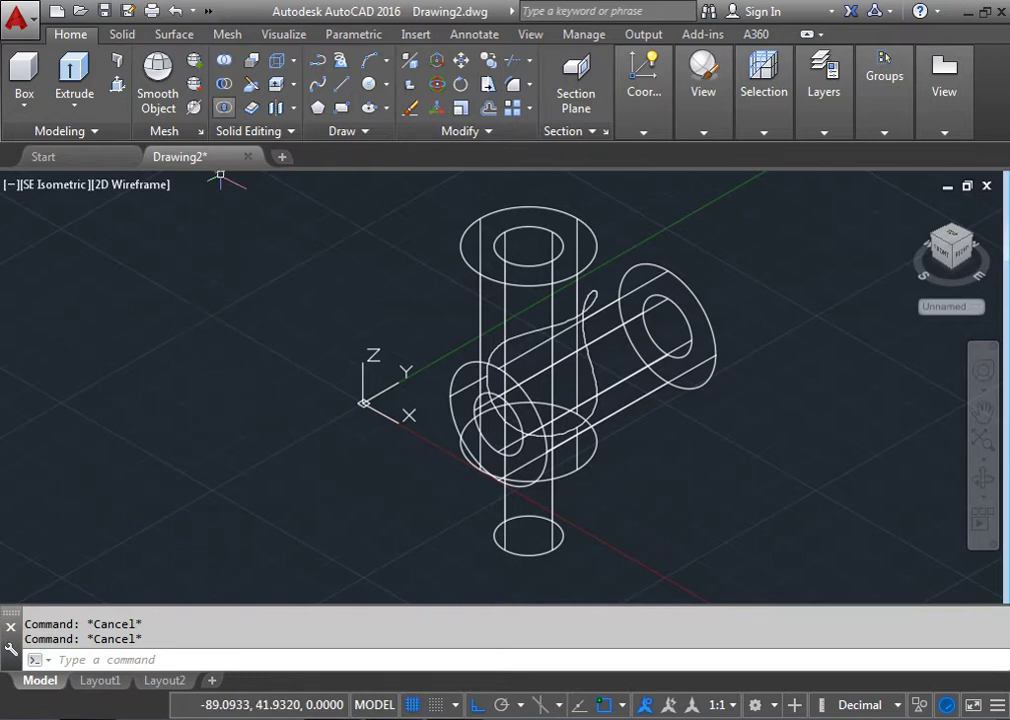
Subtract the inner cylinder from the block to leave a vertical bore.
click(224, 83)
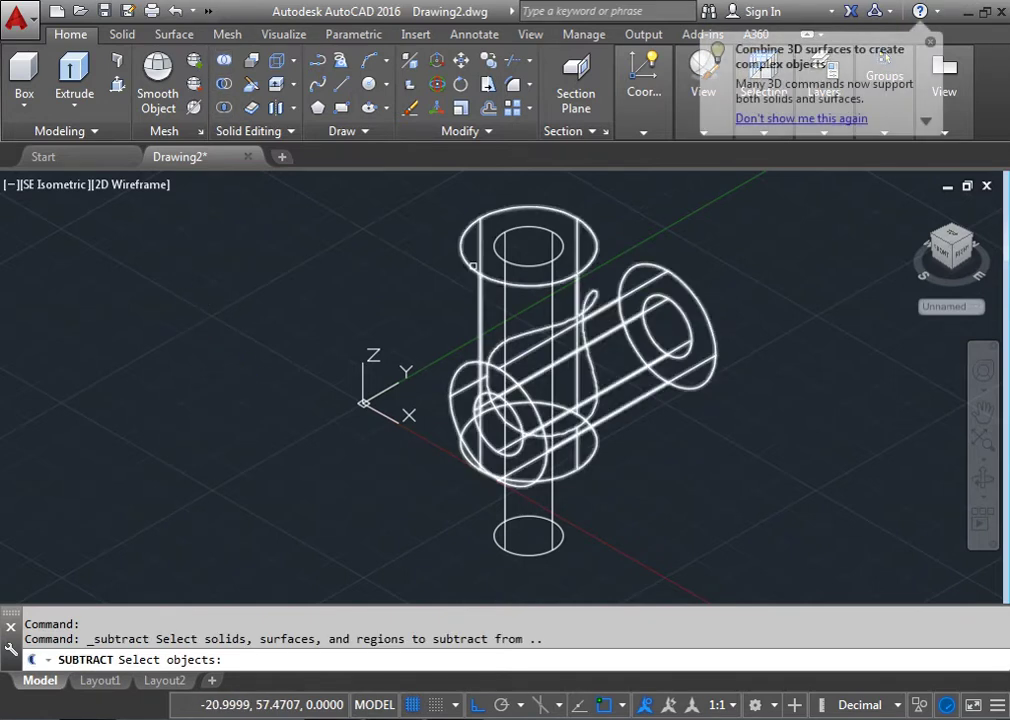
click(473, 436)
key(Return)
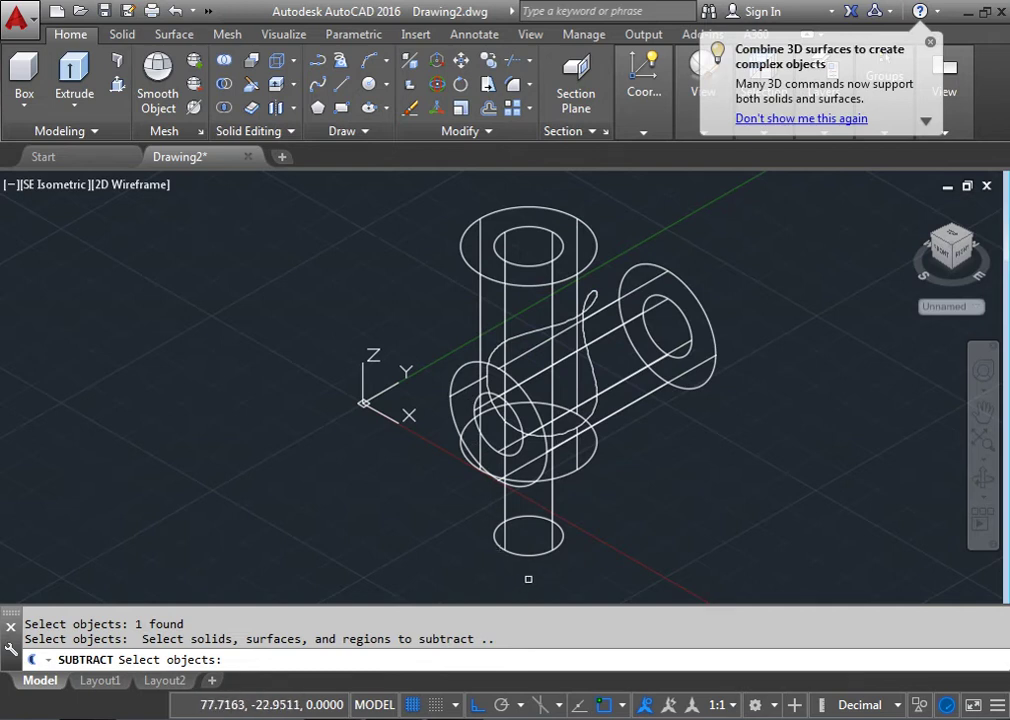
click(535, 557)
key(Return)
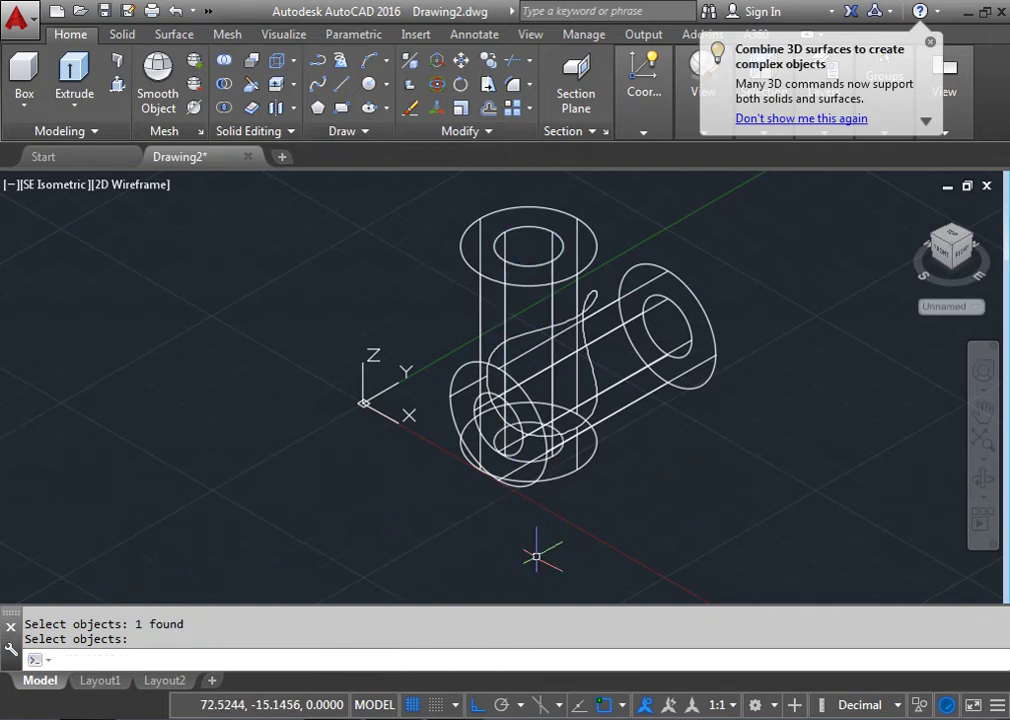
key(Escape)
key(Escape)
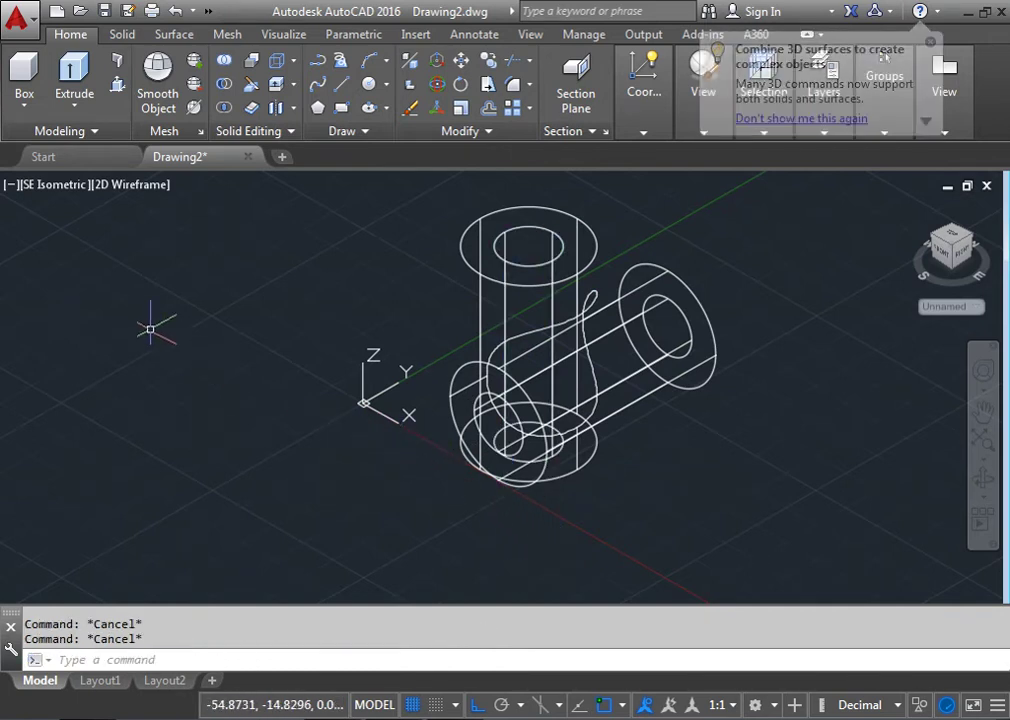
Switch the viewport visual style from wireframe to Shaded to reveal both bores.
click(132, 184)
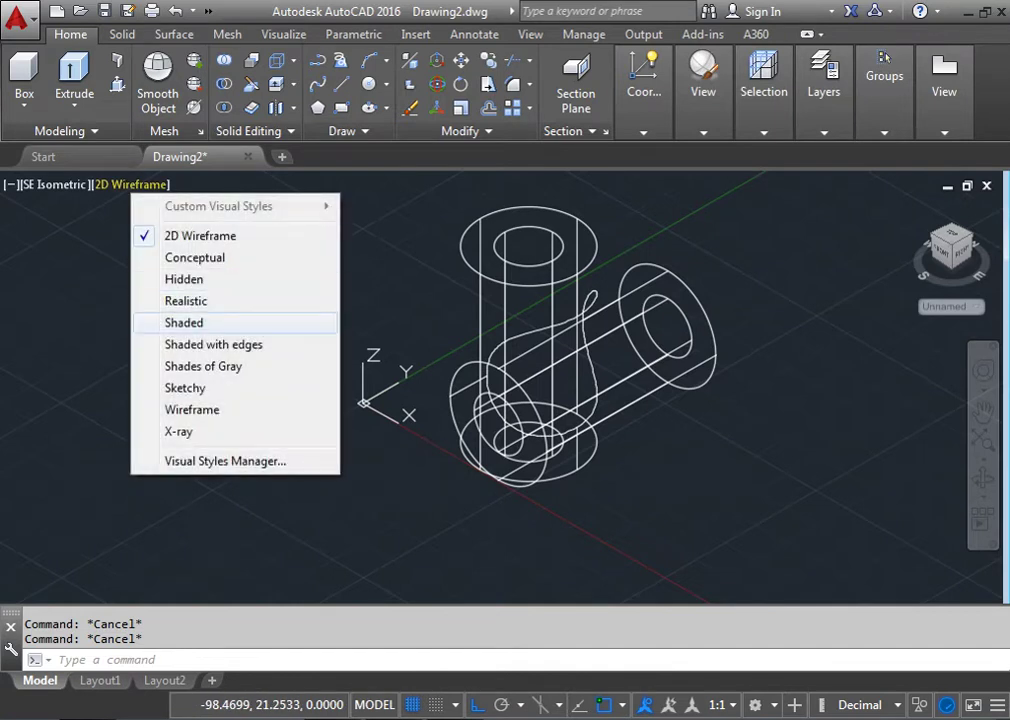
click(182, 321)
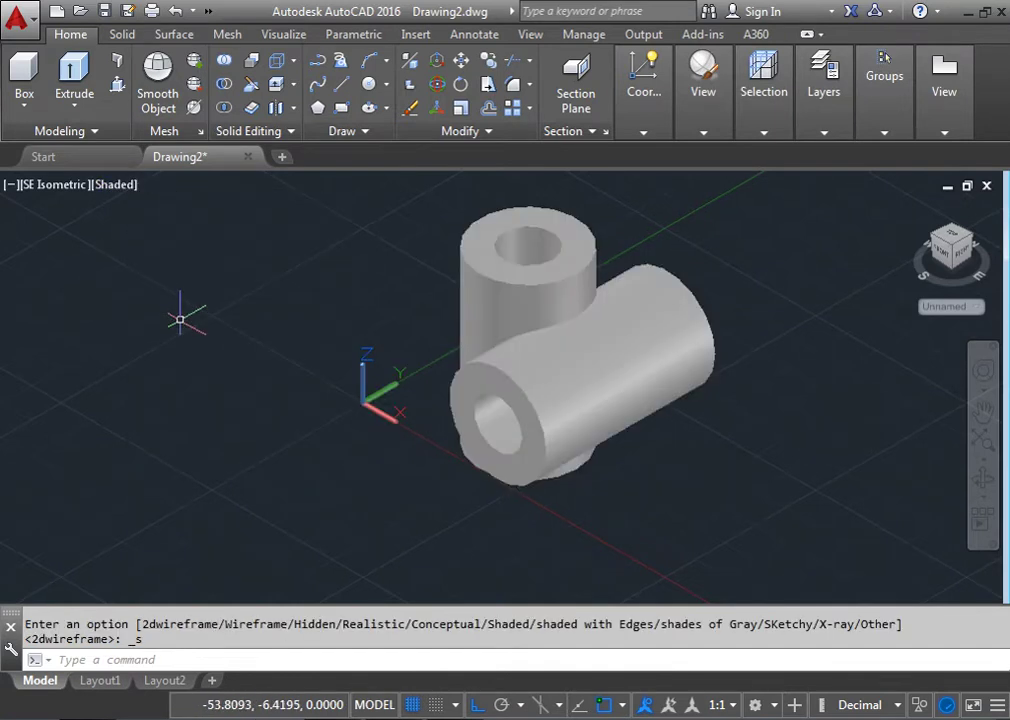
key(Escape)
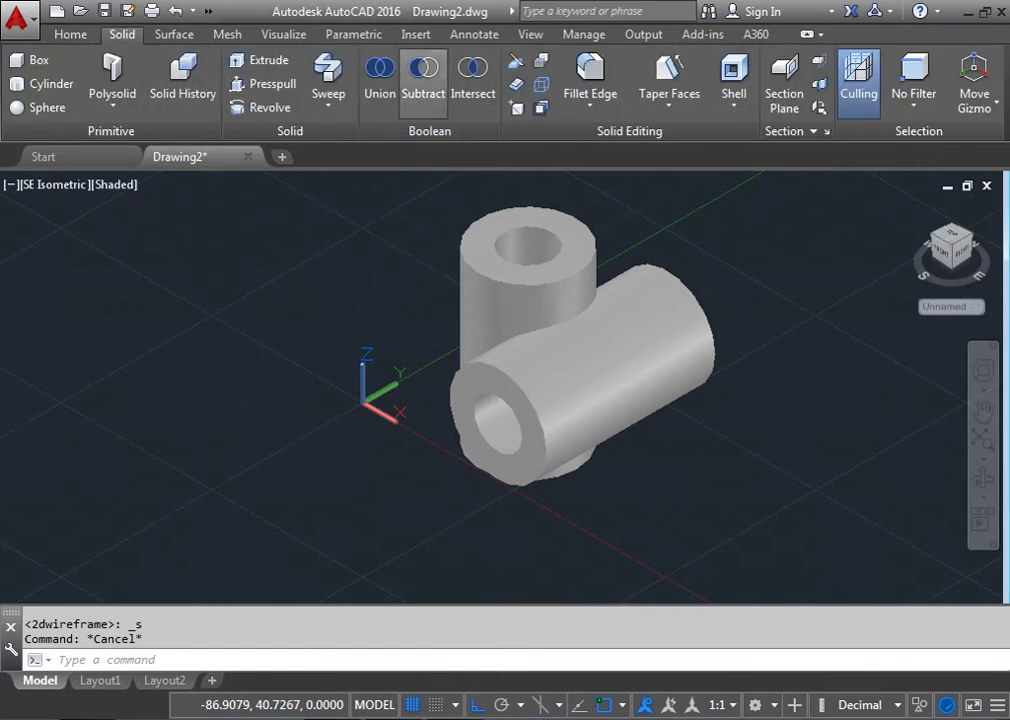
Fillet the edge where the upright and horizontal cylinders meet with radius 3.
click(590, 80)
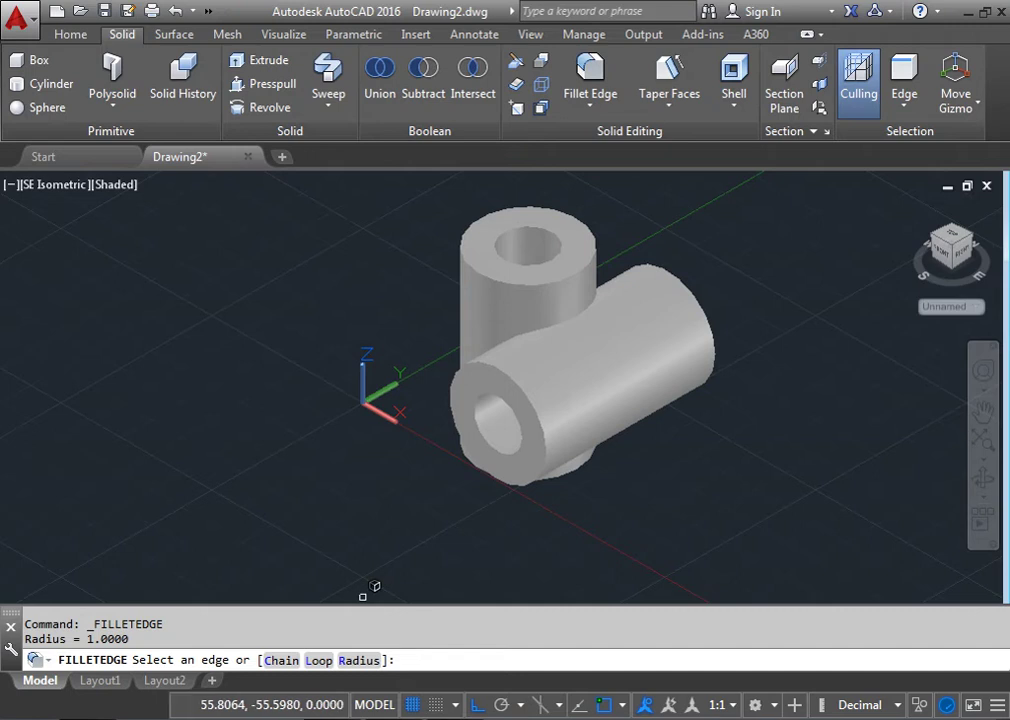
text(r)
key(Return)
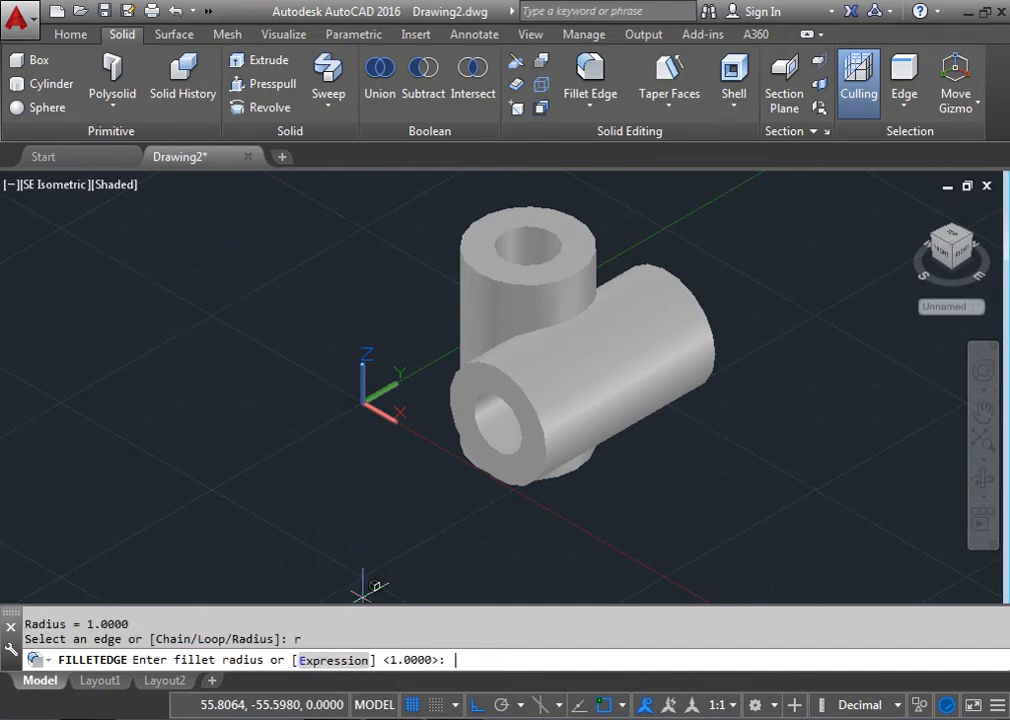
text(3)
key(Return)
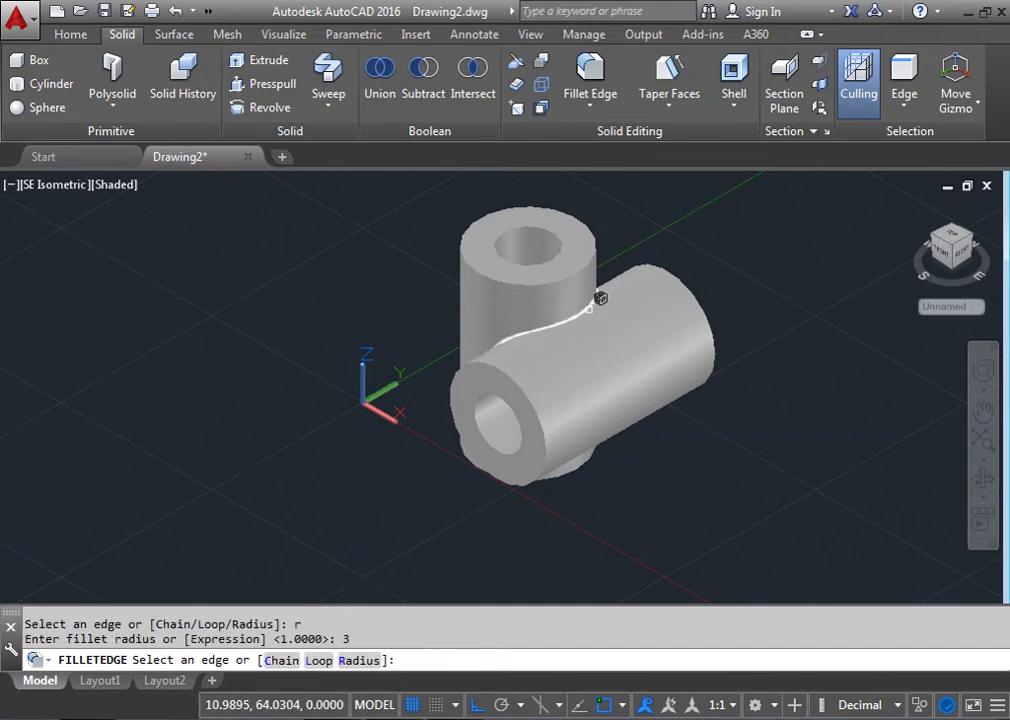
click(601, 297)
key(Return)
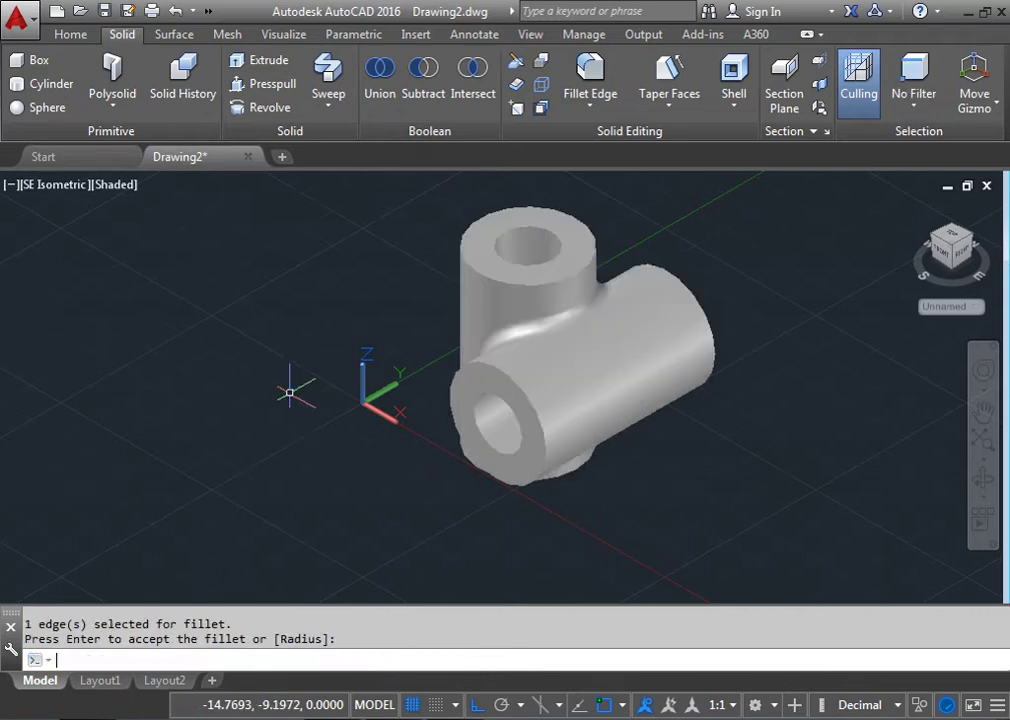
key(Escape)
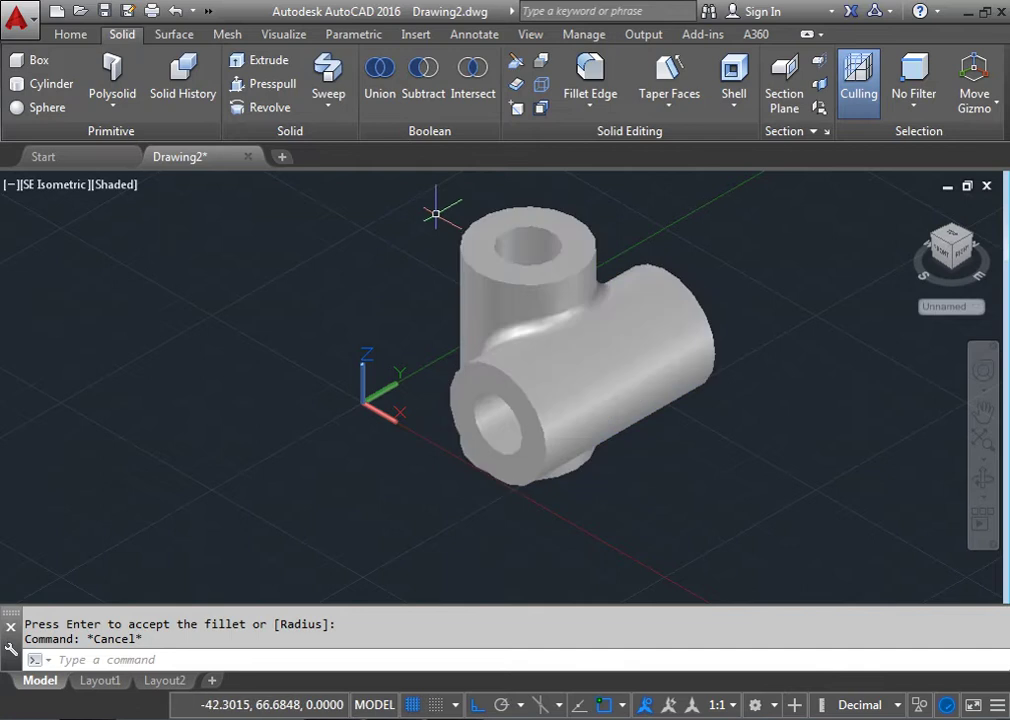
Move the solid from the top centre of the vertical bore to the origin 0,0.
text(m)
key(Return)
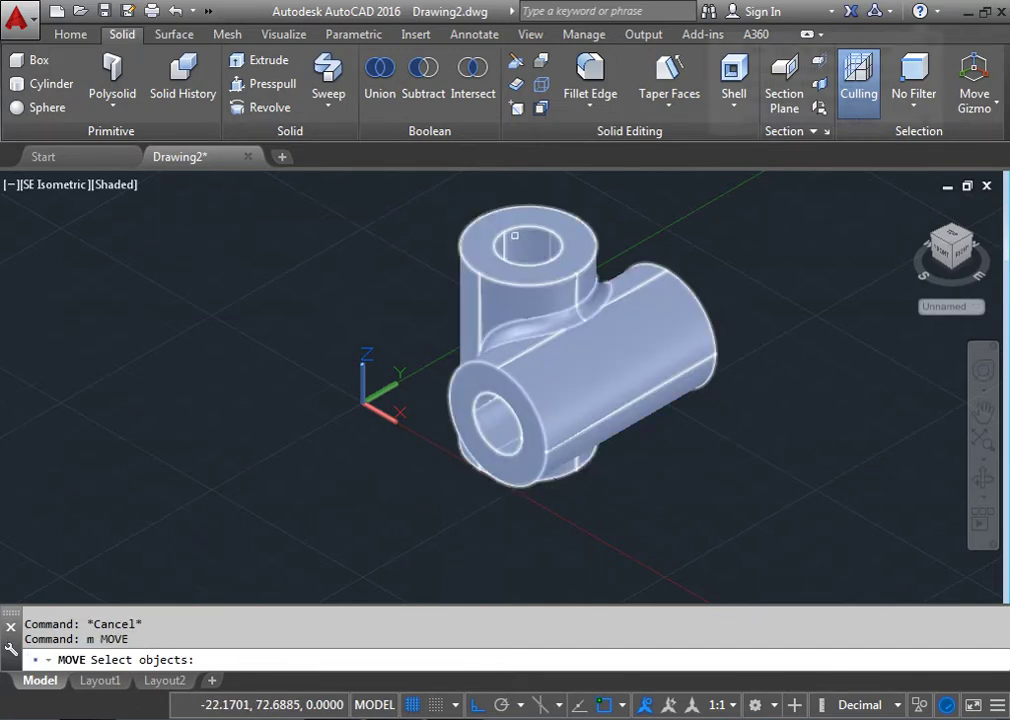
click(514, 226)
key(Return)
click(535, 233)
text(0)
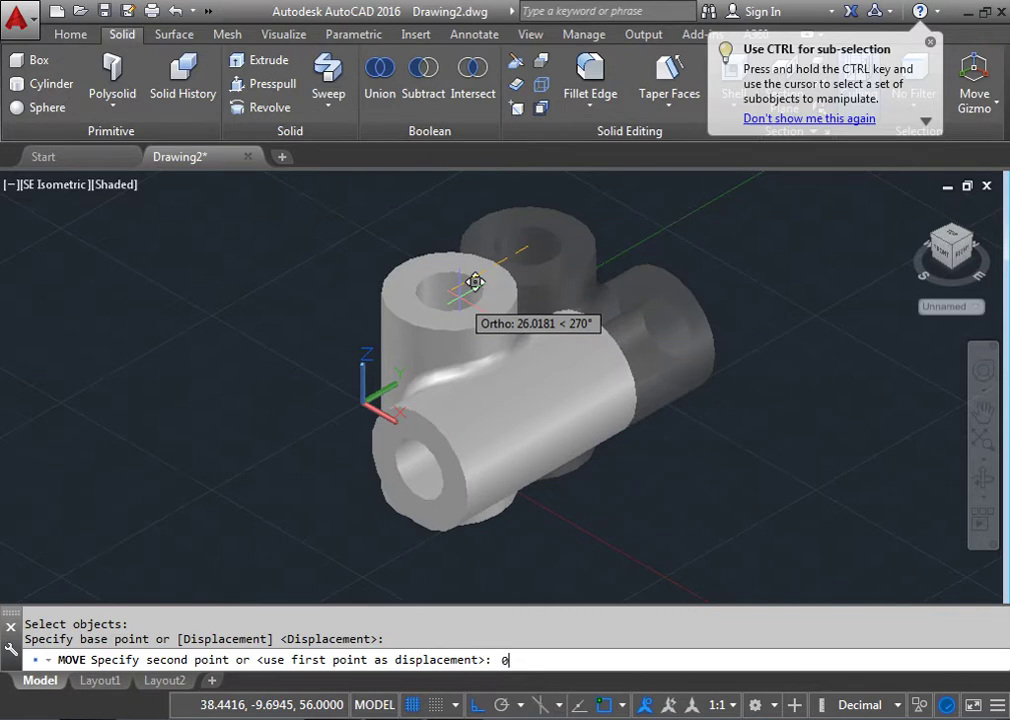
key(Return)
Zoom All to fit the whole tee into view.
text(z)
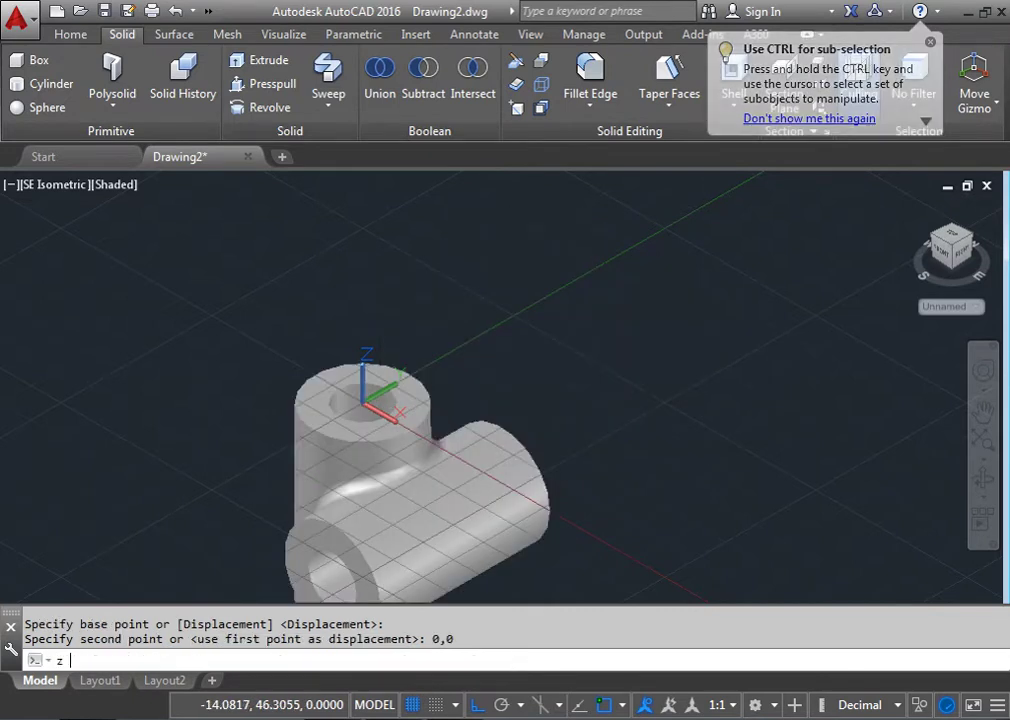
key(Return)
text(a)
key(Return)
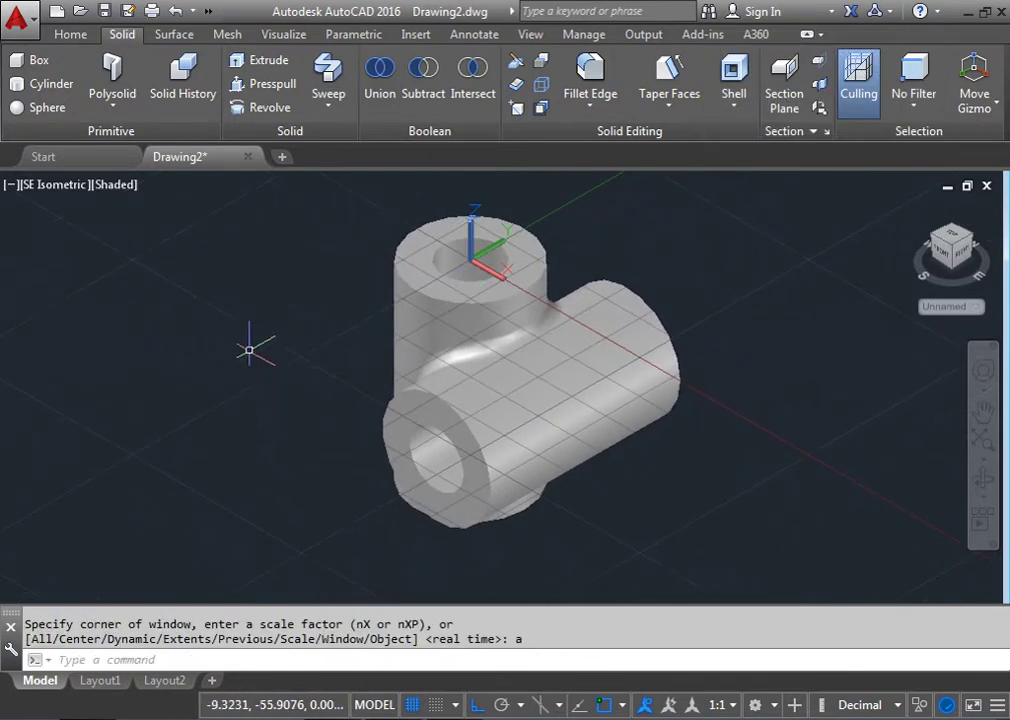
click(284, 34)
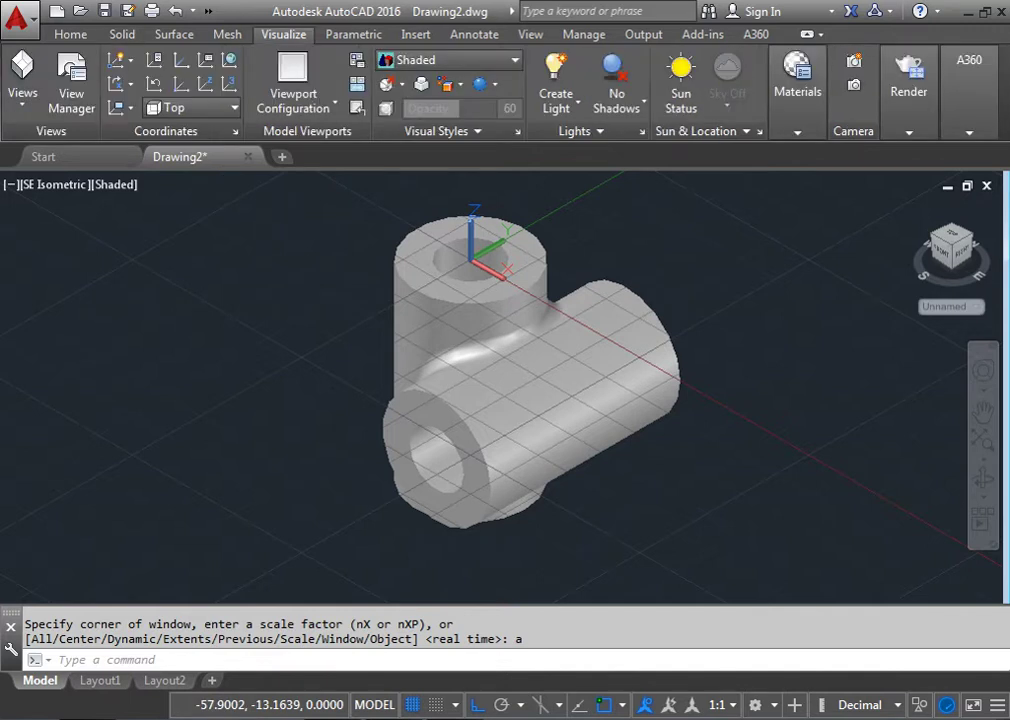
Apply the green metallic flake paint from the Materials Browser to the whole tee.
click(797, 132)
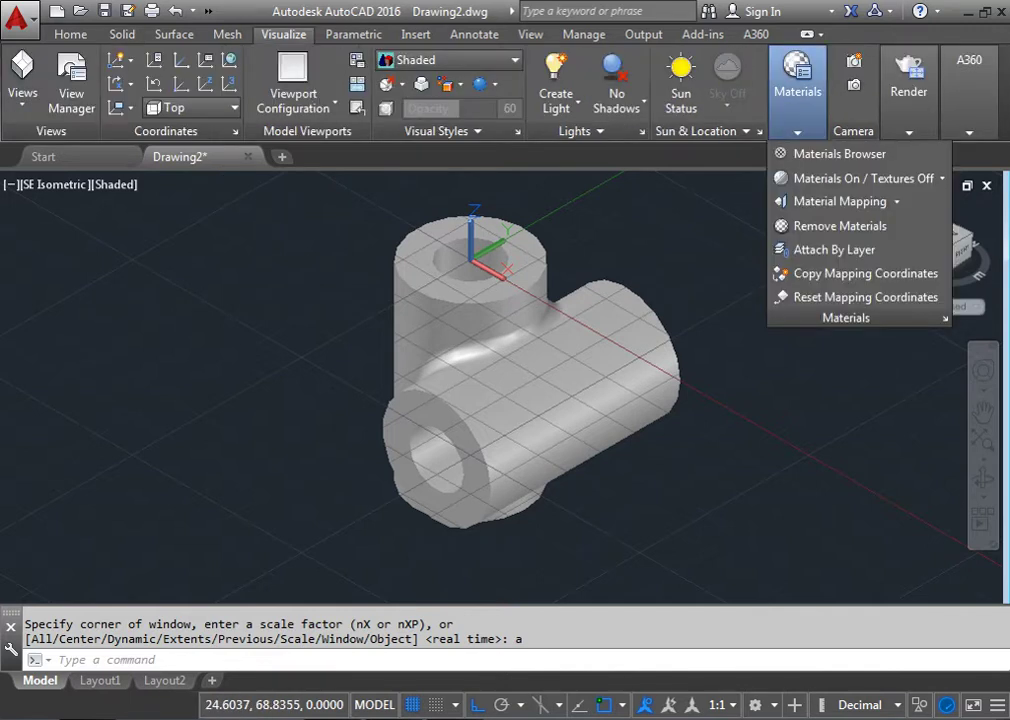
click(839, 153)
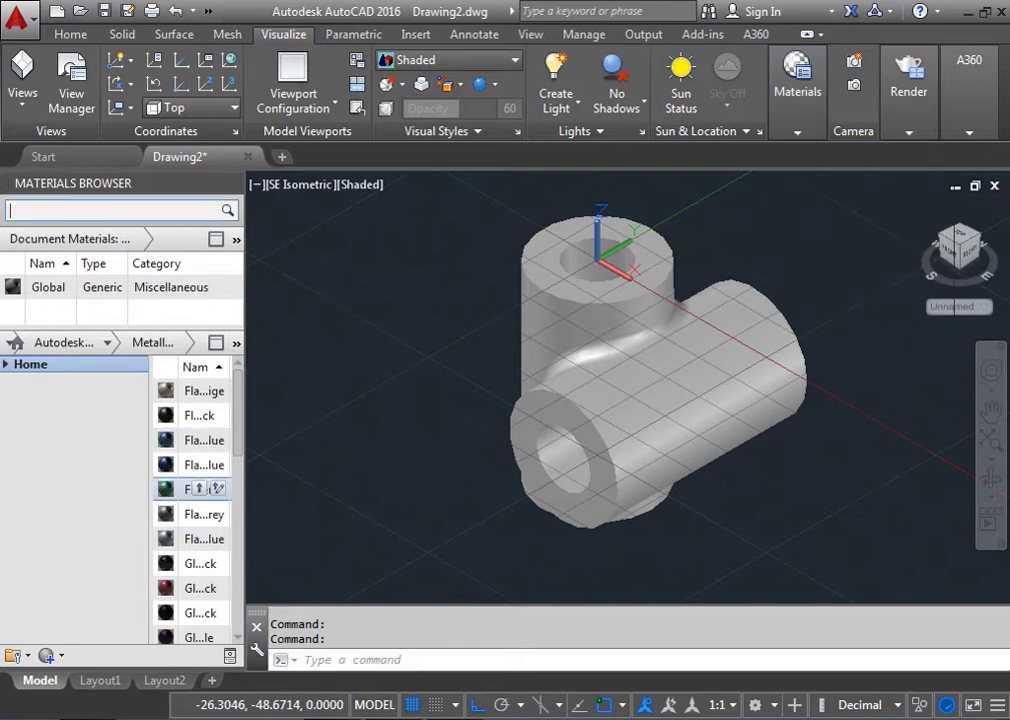
drag(190, 489, 650, 400)
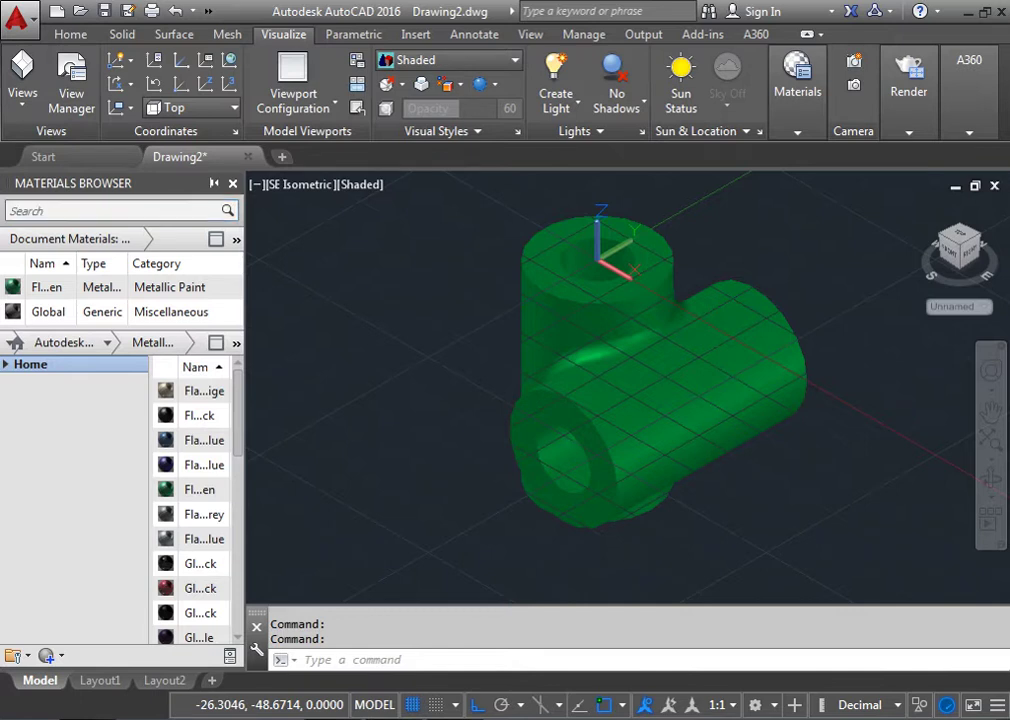
click(236, 183)
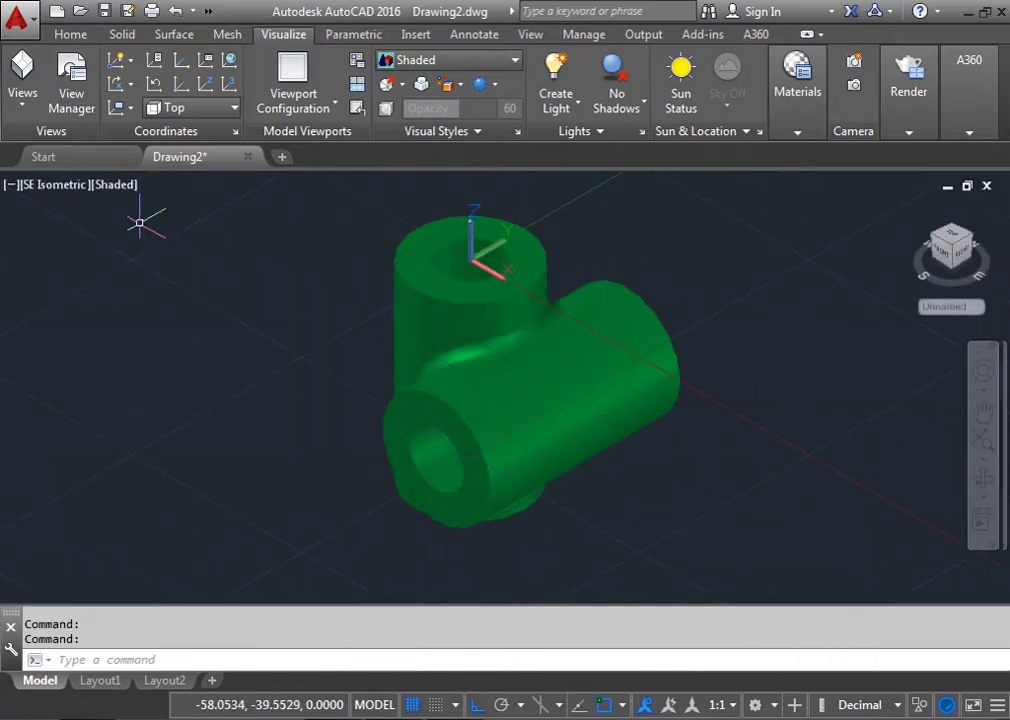
Save the green tee as Center.dwg in the Universal Coupling folder, then close it.
click(104, 11)
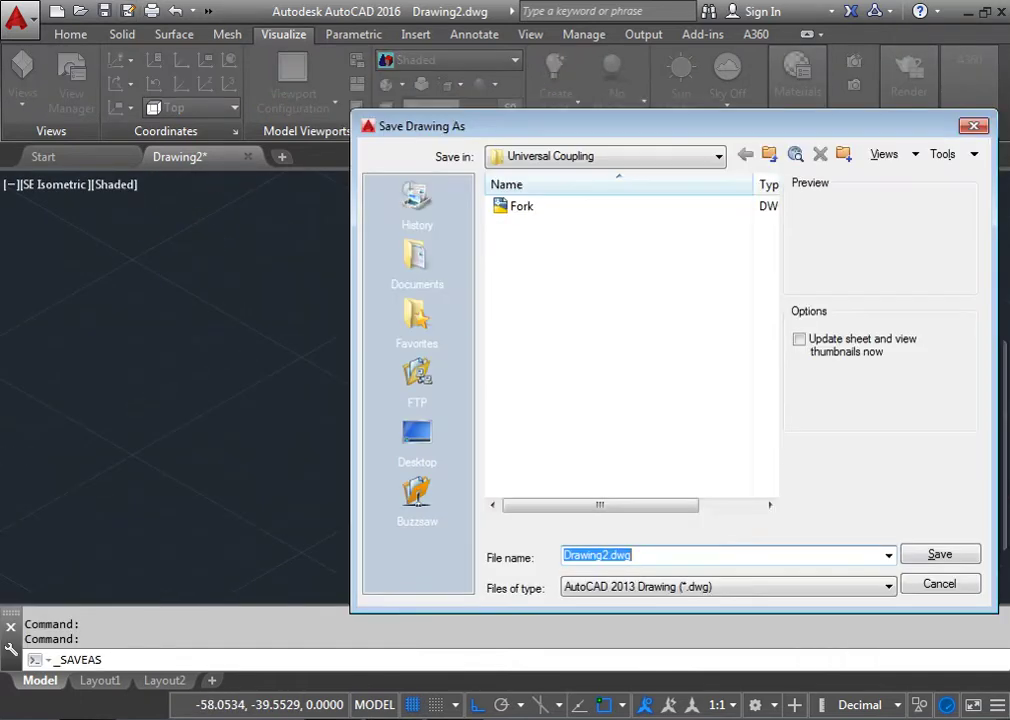
text(Center)
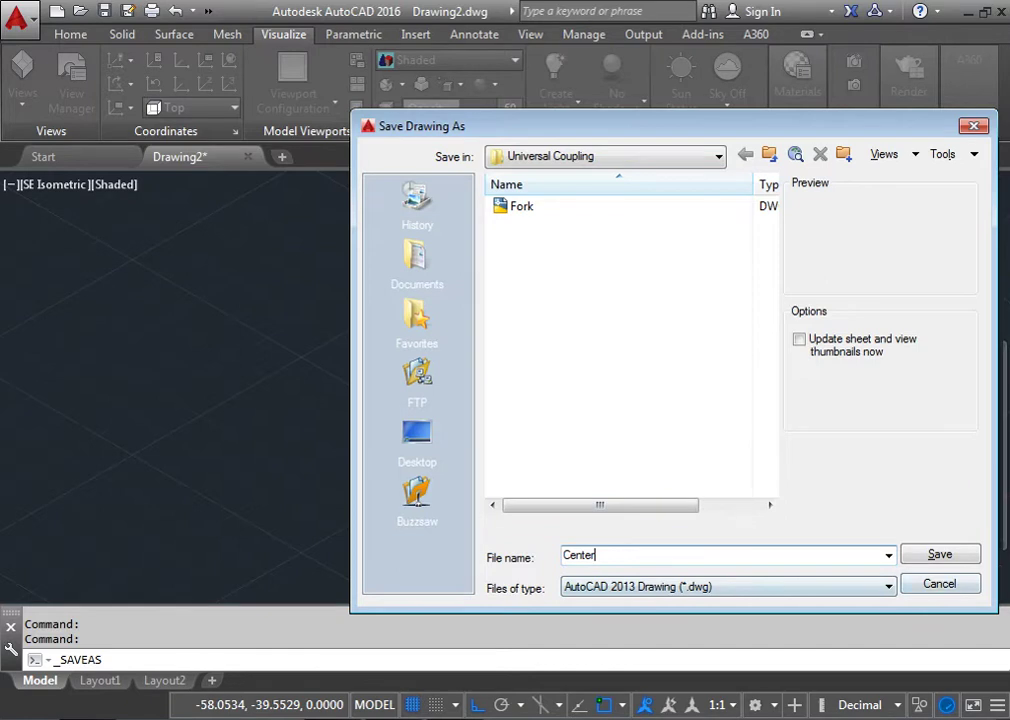
key(Return)
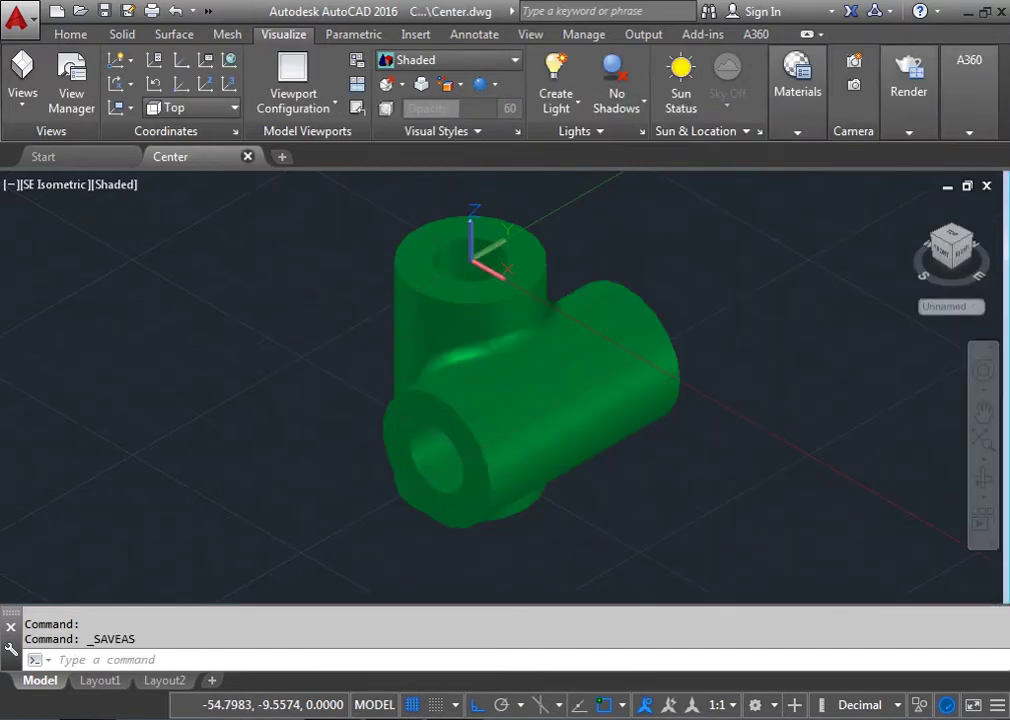
key(ctrl+F4)
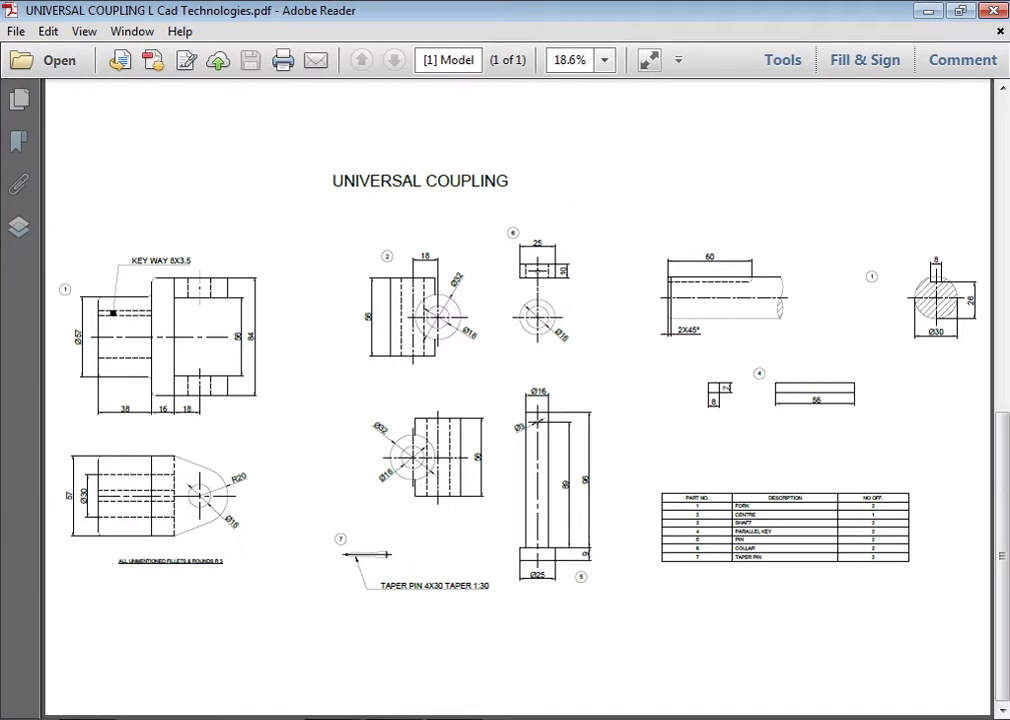
Zoom the Universal Coupling PDF to about 33.3% around the shaft and parallel key details.
ctrl+scroll(980, 284, up, 1)
ctrl+scroll(980, 284, up, 1)
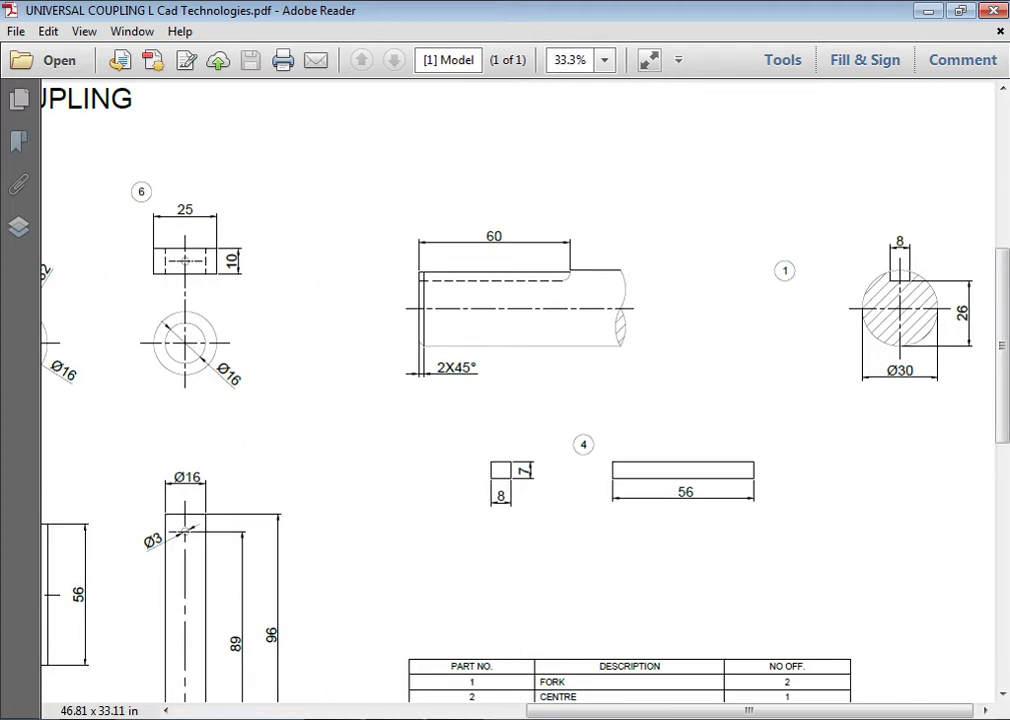
ctrl+scroll(979, 279, up, 1)
ctrl+scroll(956, 381, down, 1)
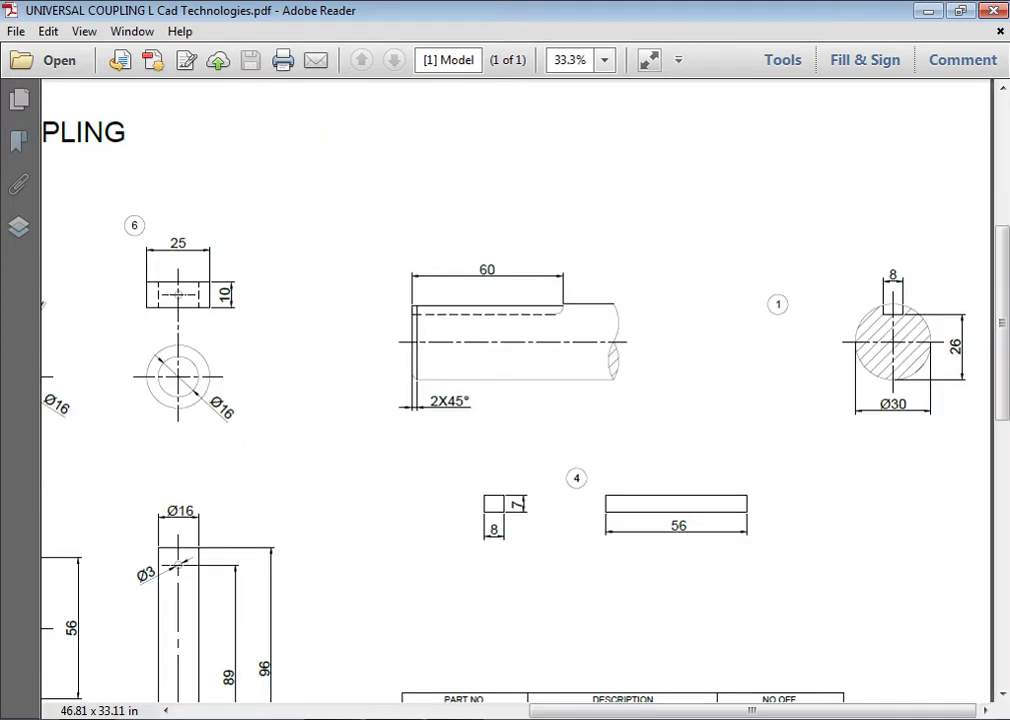
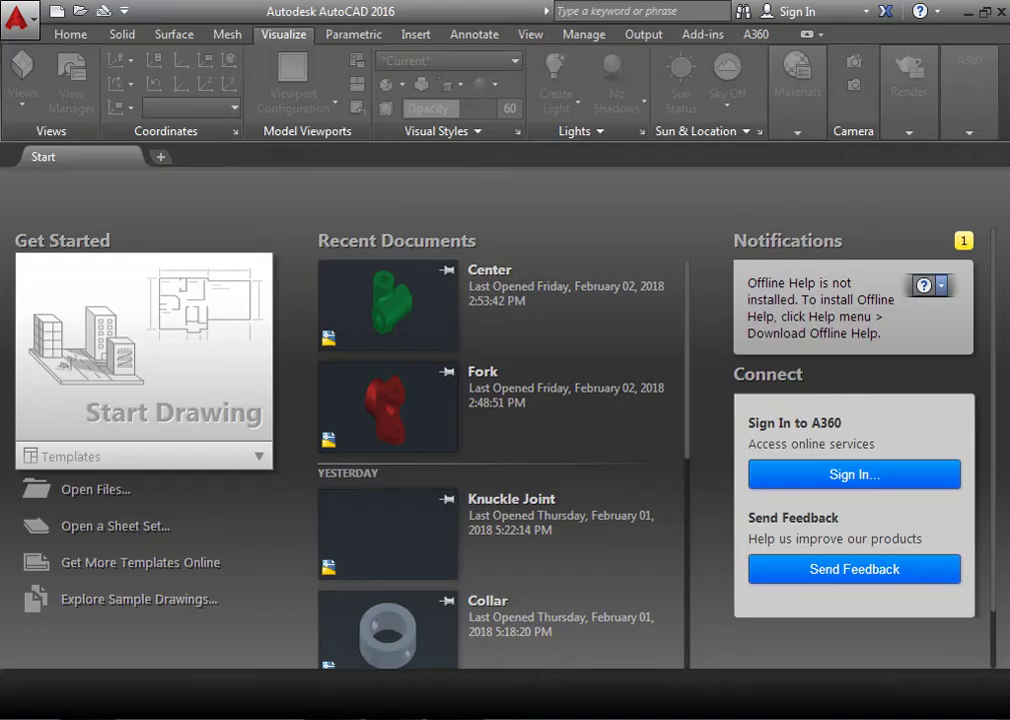
Start a new drawing from acadiso.dwt and save it as Shaft.dwg in the Universal Coupling folder.
key(ctrl+n)
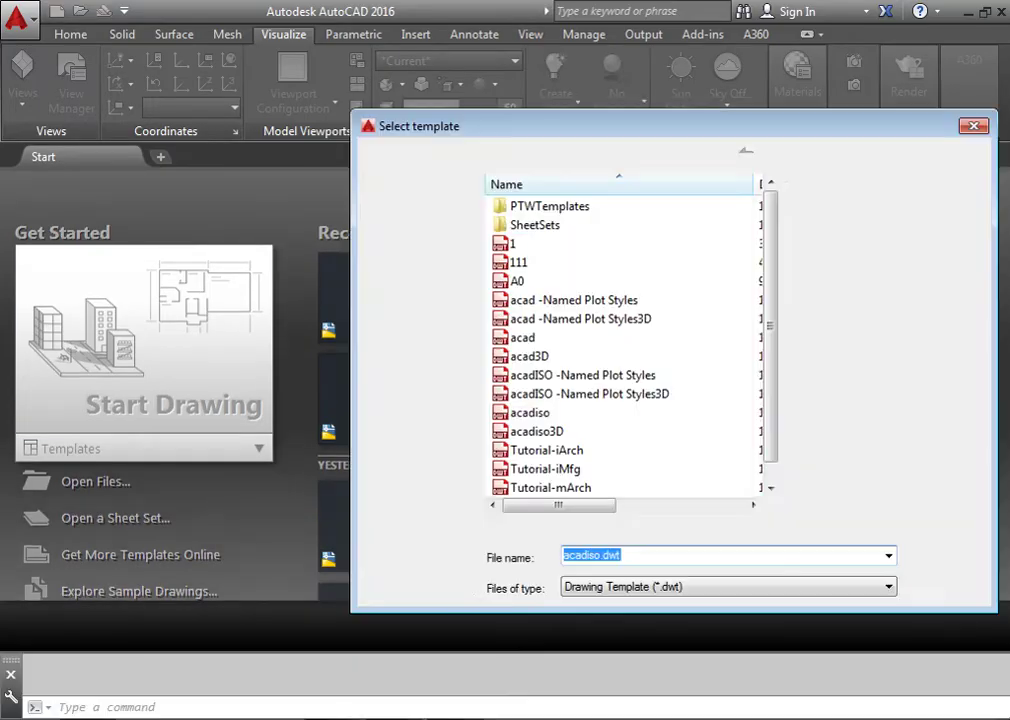
click(931, 554)
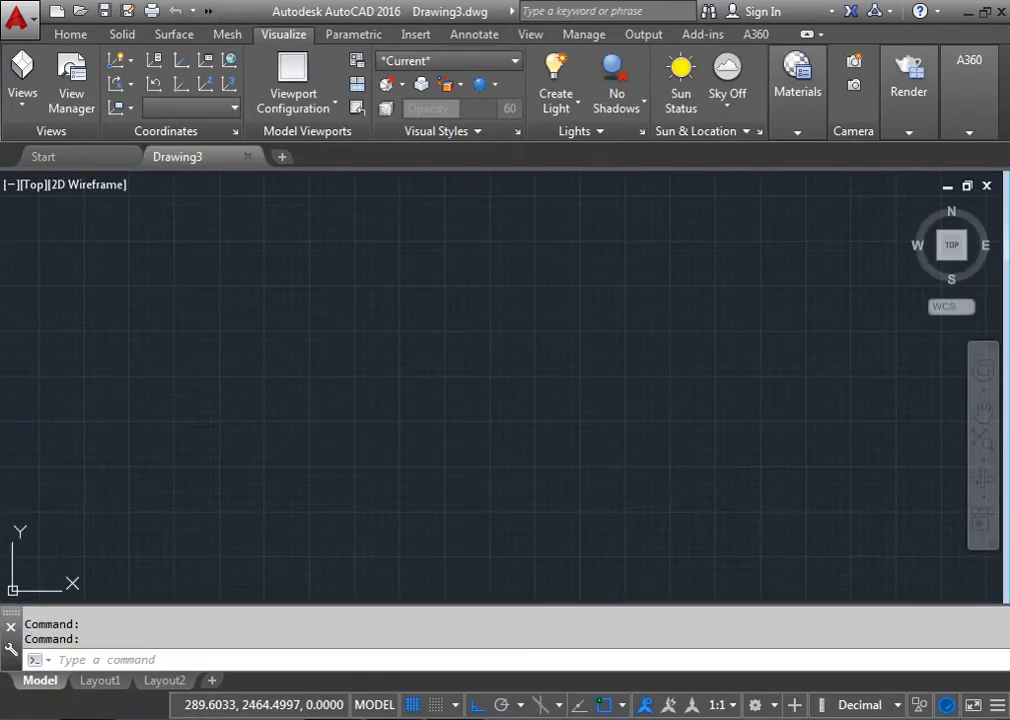
key(ctrl+shift+s)
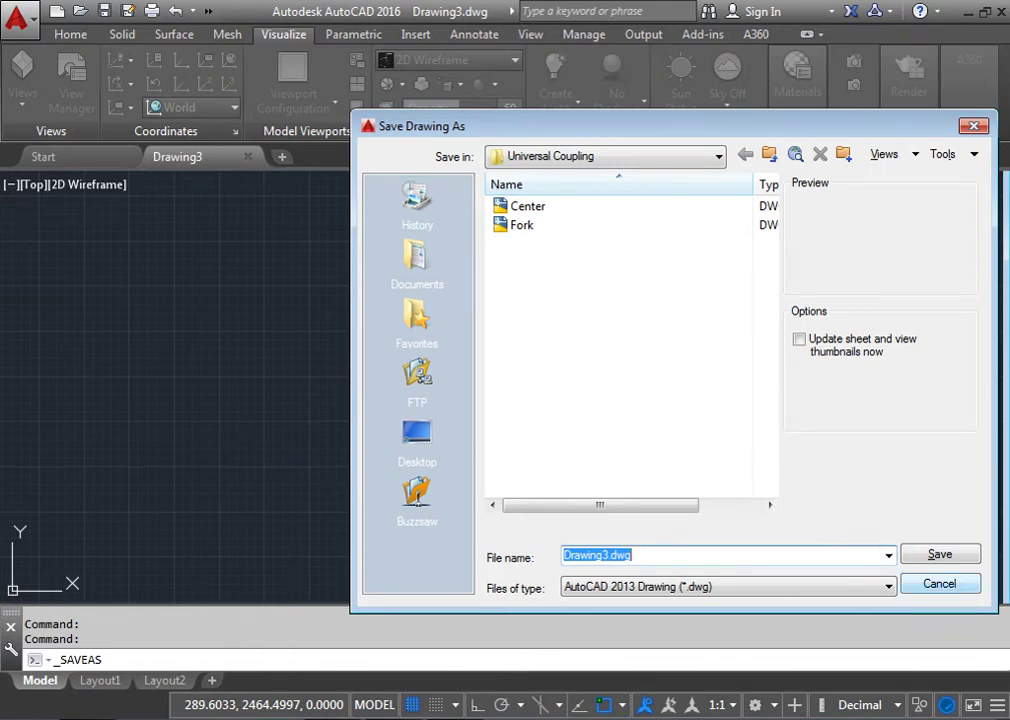
text(Shaft)
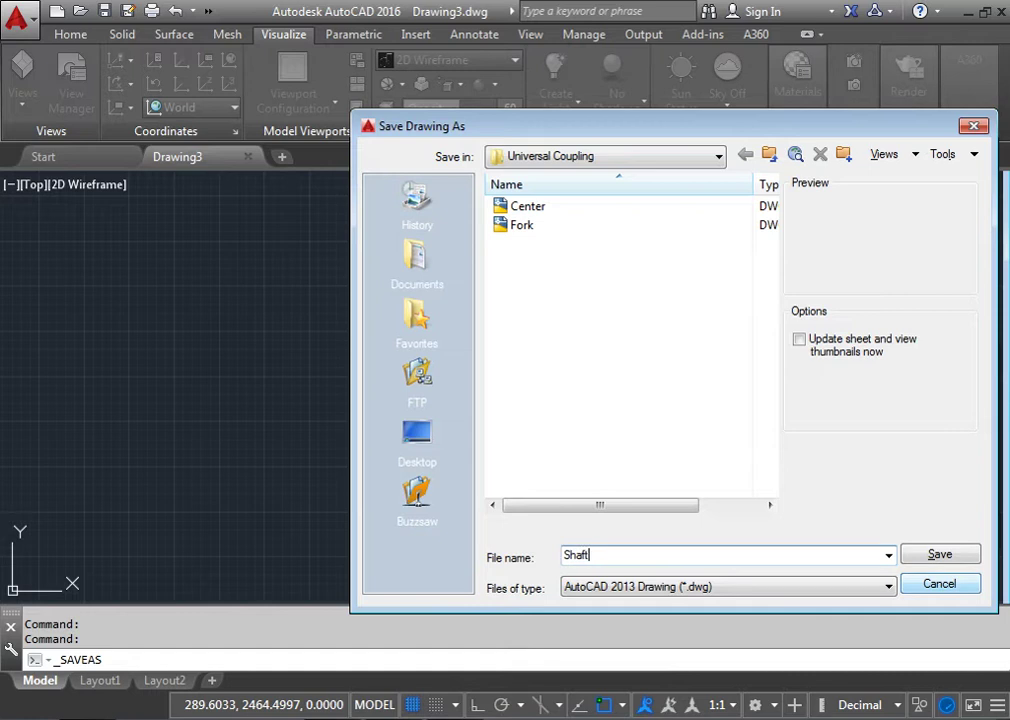
key(Return)
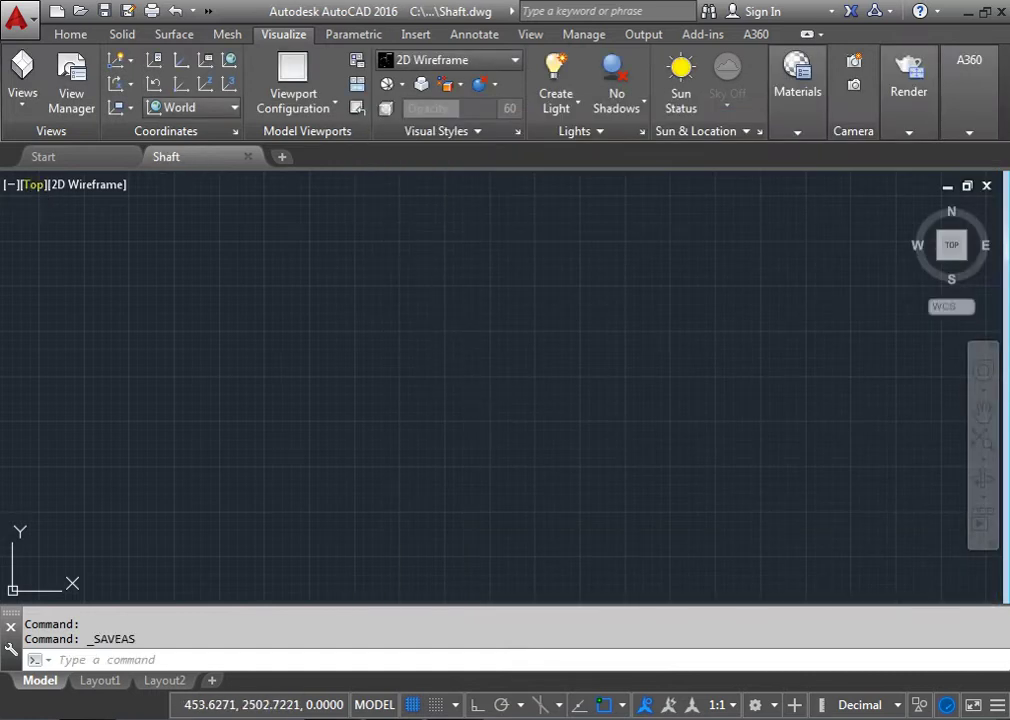
Switch to the SE Isometric view and set the UCS to the Right plane.
click(32, 186)
click(83, 388)
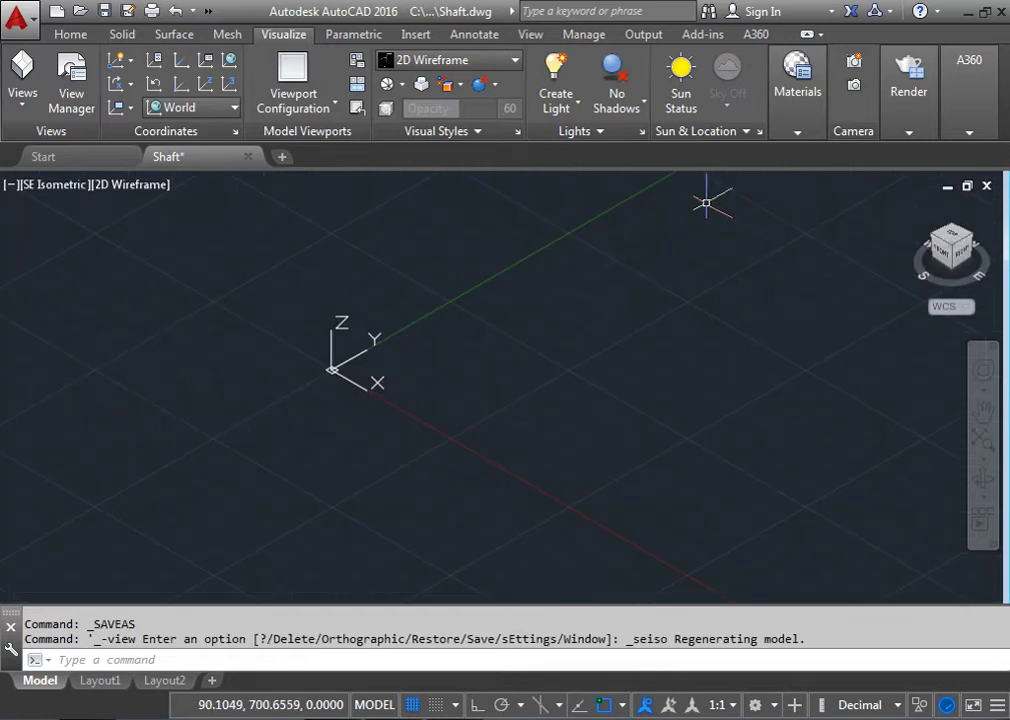
click(70, 34)
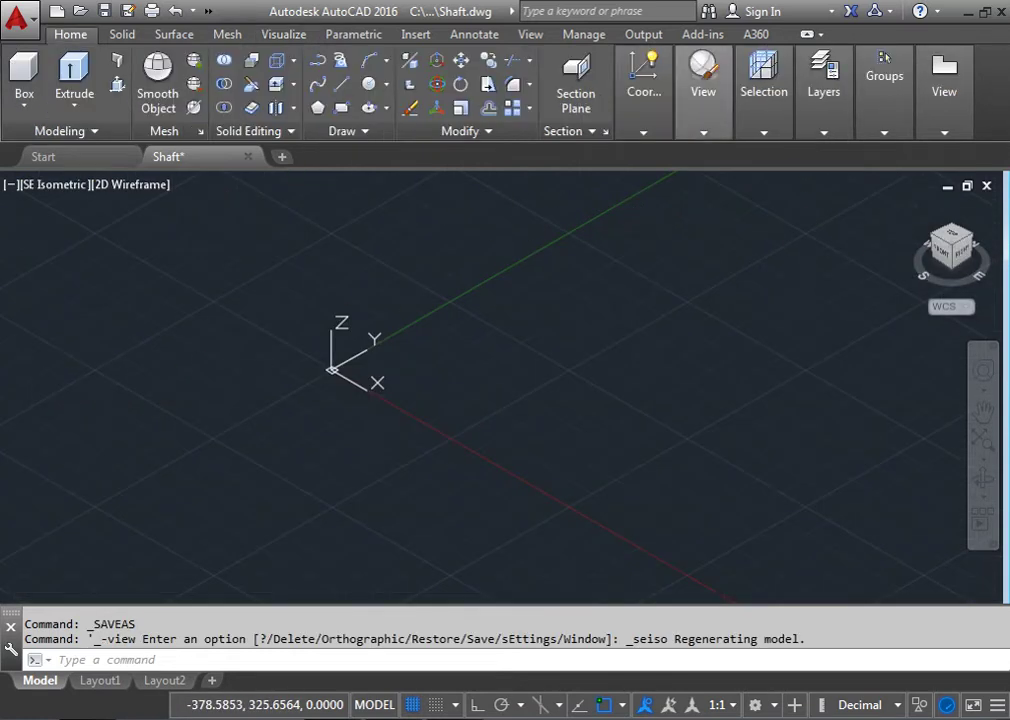
click(643, 131)
click(705, 202)
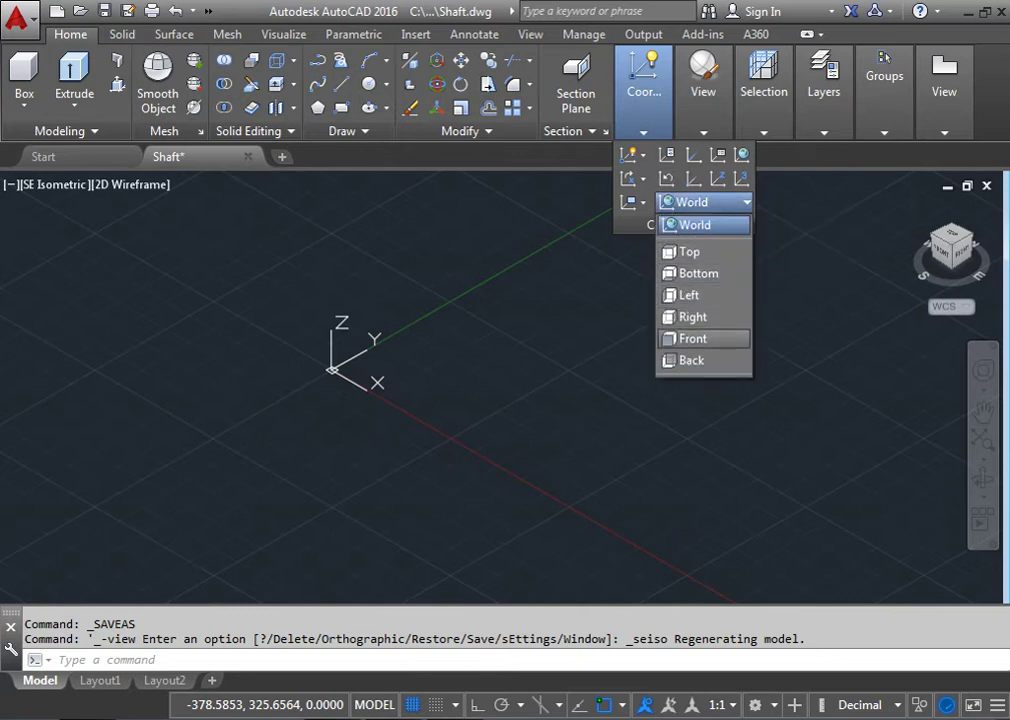
click(693, 316)
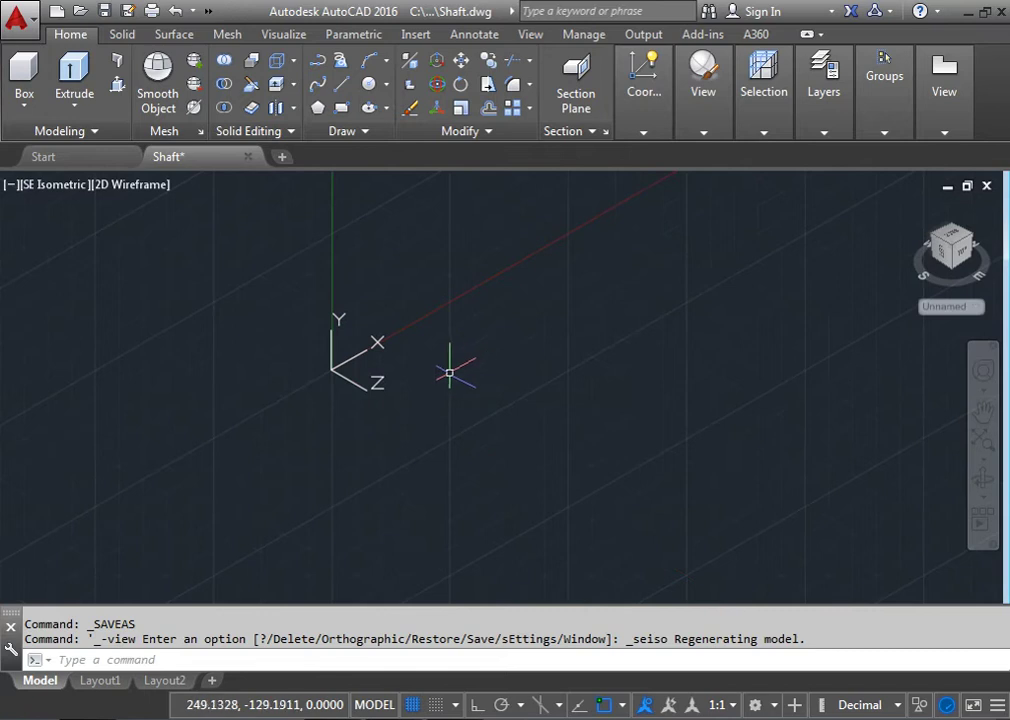
Draw a circle of radius 15 on the Right plane.
text(c)
key(Return)
click(405, 337)
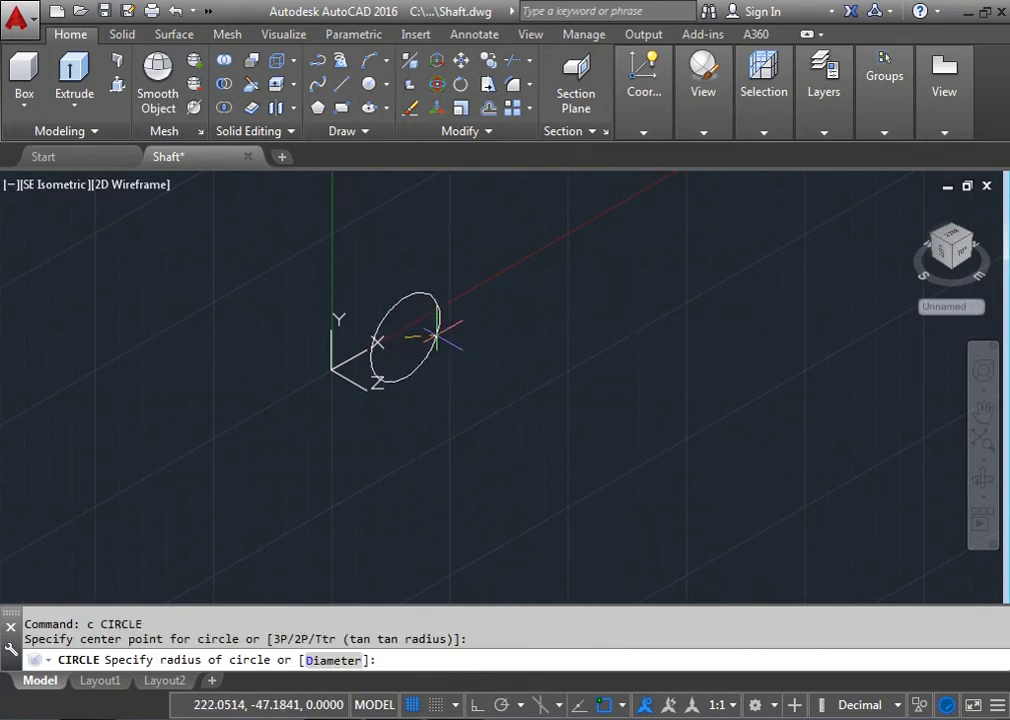
key(Return)
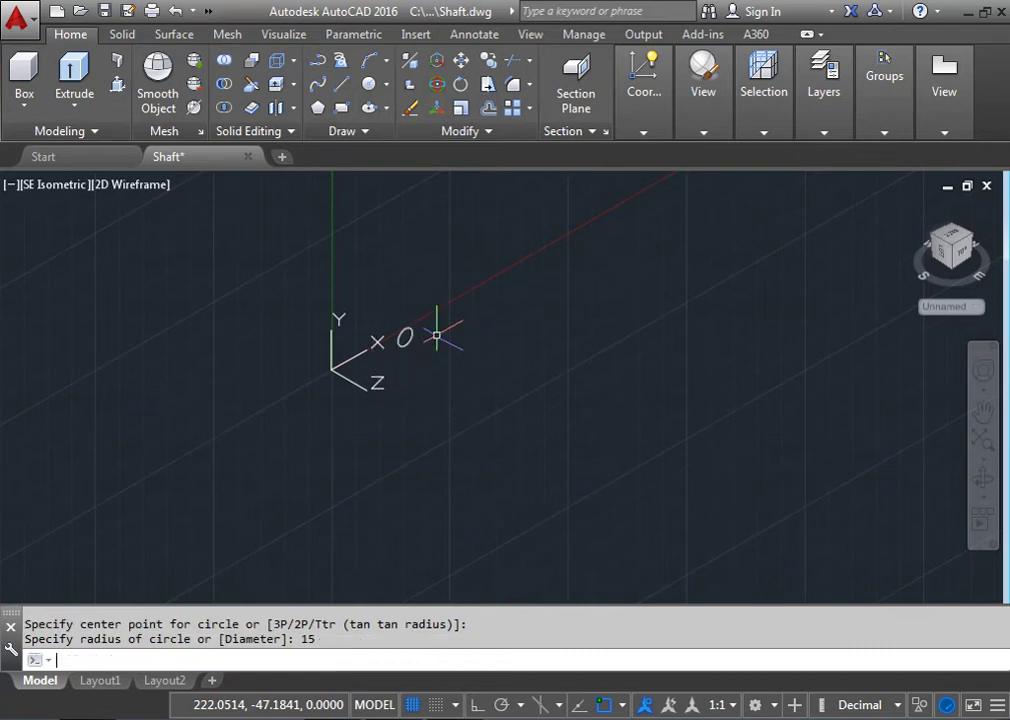
Extrude the circle 100 units into a solid cylinder.
scroll(343, 322, up, 5)
scroll(329, 286, up, 2)
click(74, 75)
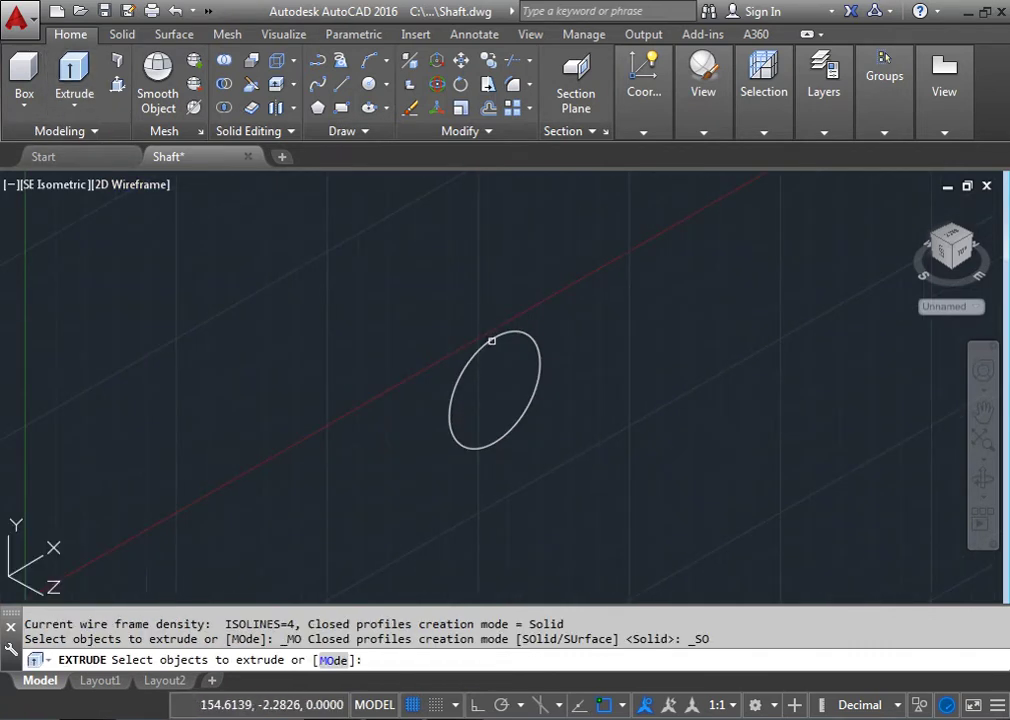
click(489, 339)
key(Return)
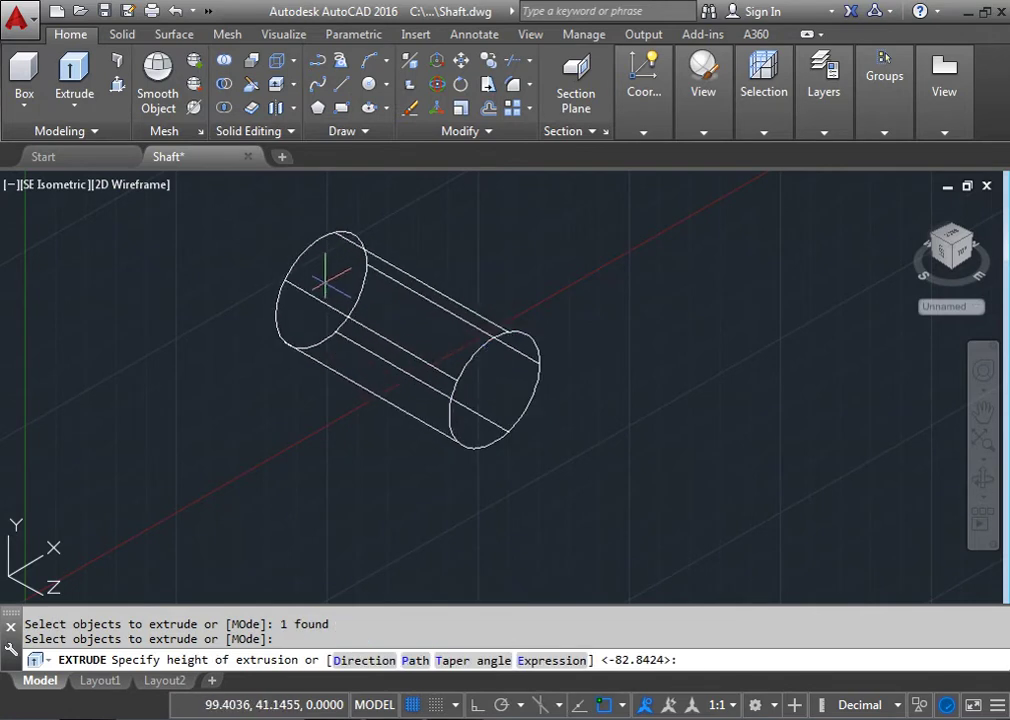
text(100)
key(Return)
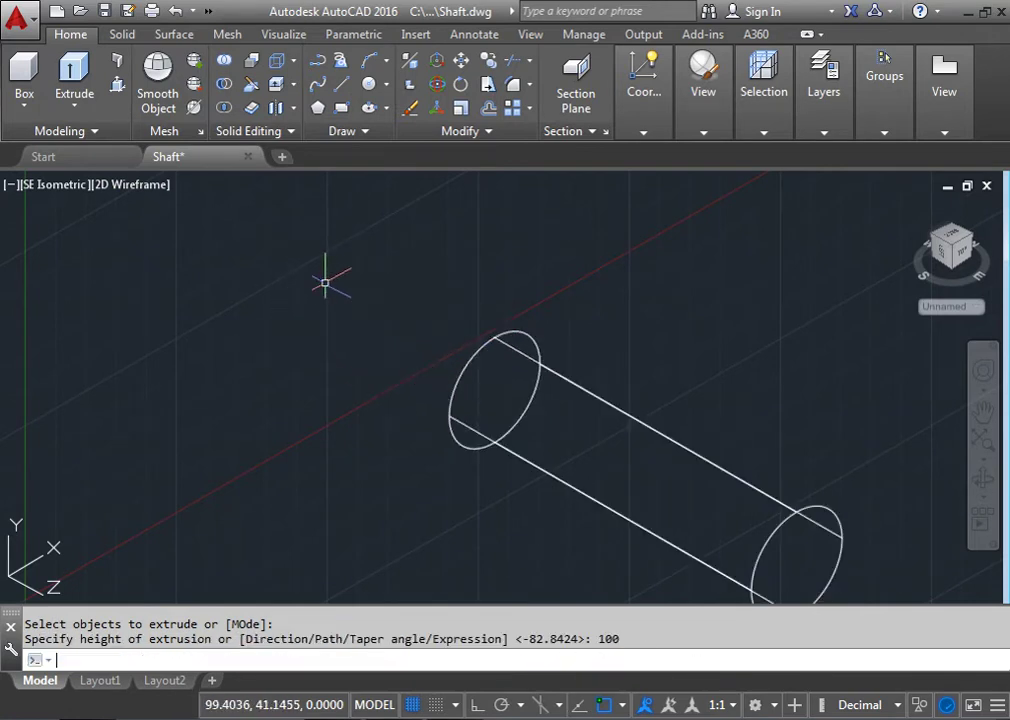
scroll(327, 281, down, 2)
scroll(523, 354, up, 1)
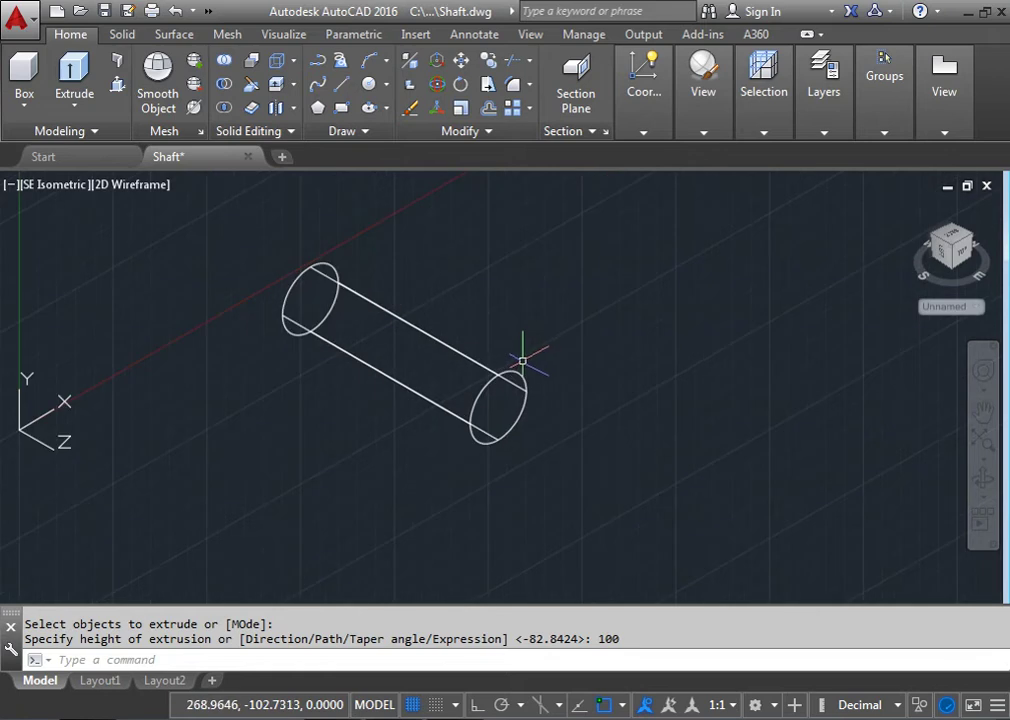
scroll(669, 303, up, 1)
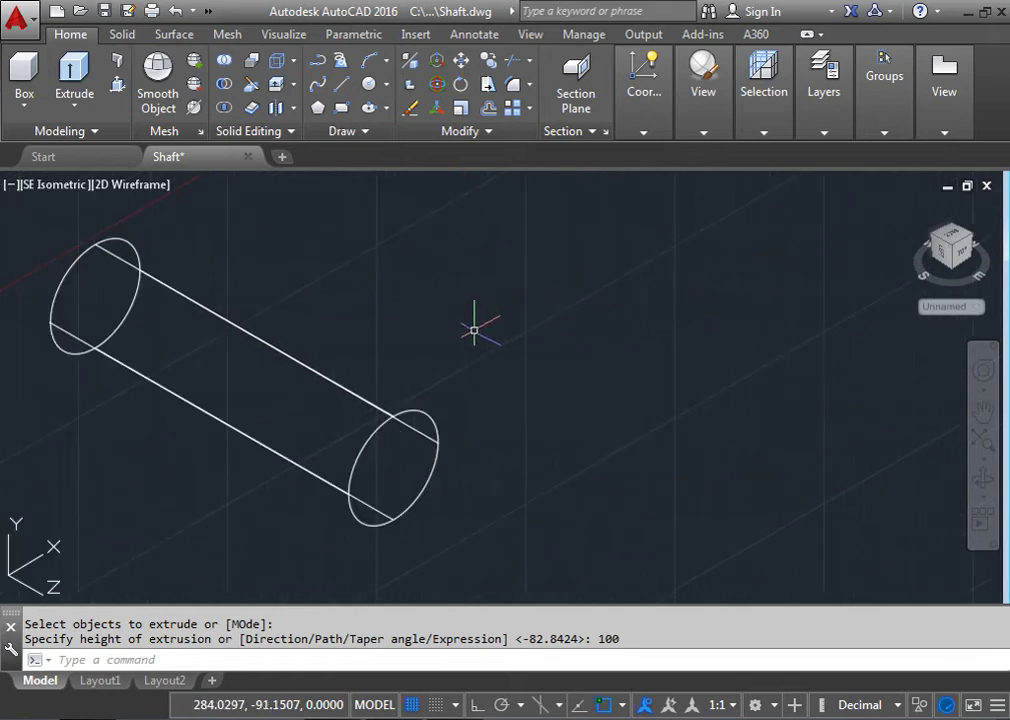
Begin a line at the top of the cylinder's end circle.
text(1)
key(Return)
click(393, 414)
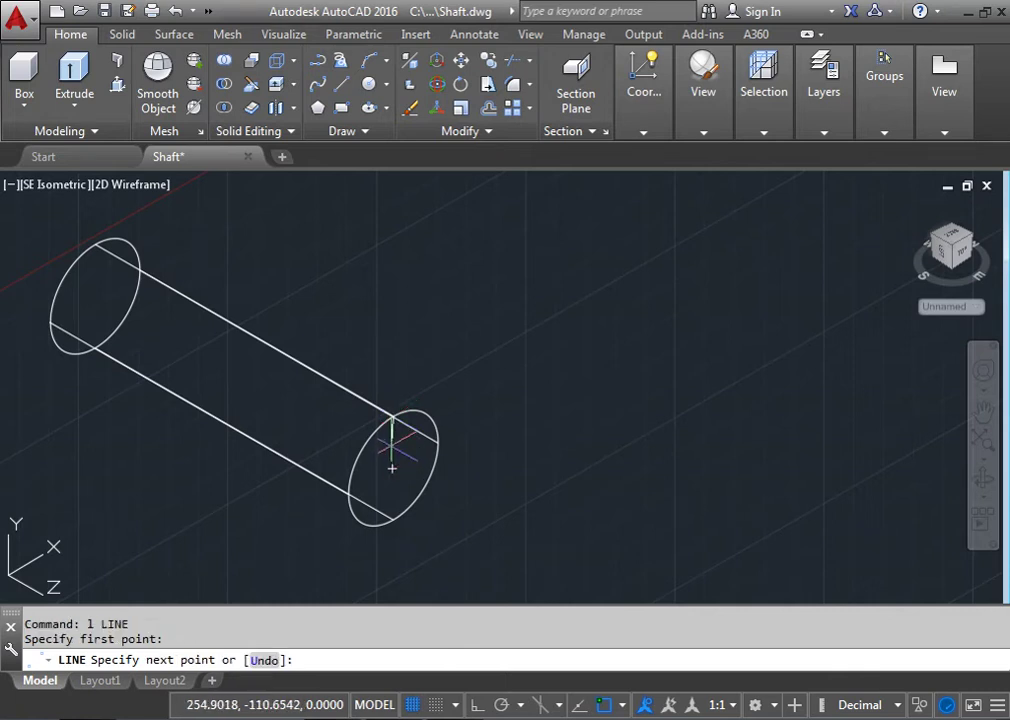
With ortho on, draw a 26-unit vertical line up from the end circle's bottom quadrant.
key(F8)
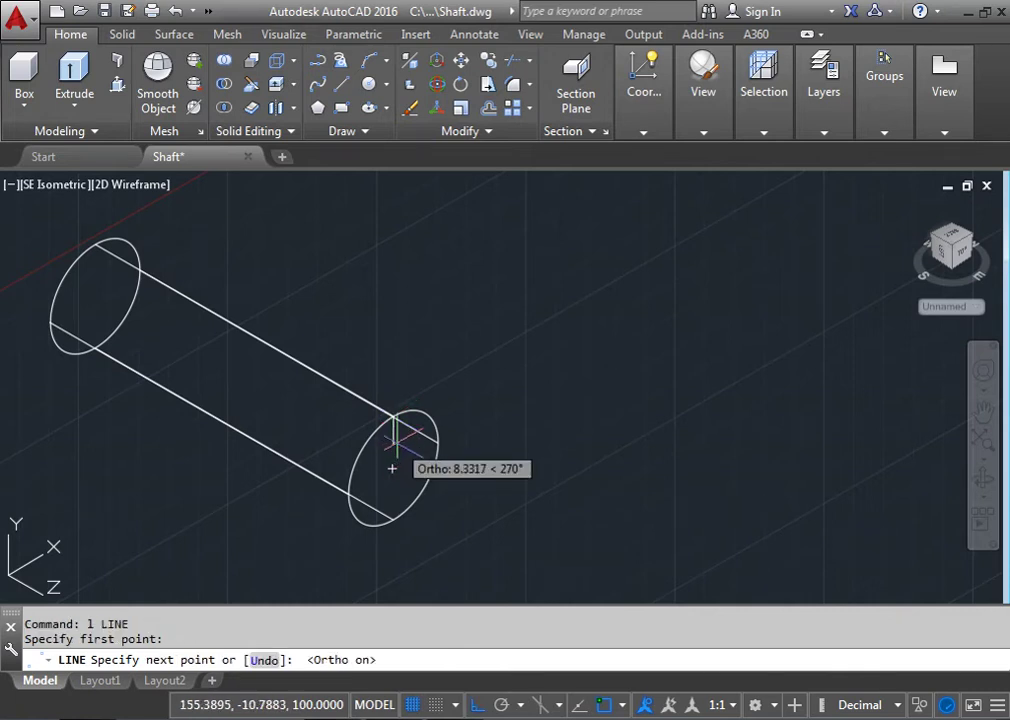
key(Escape)
key(Return)
click(392, 519)
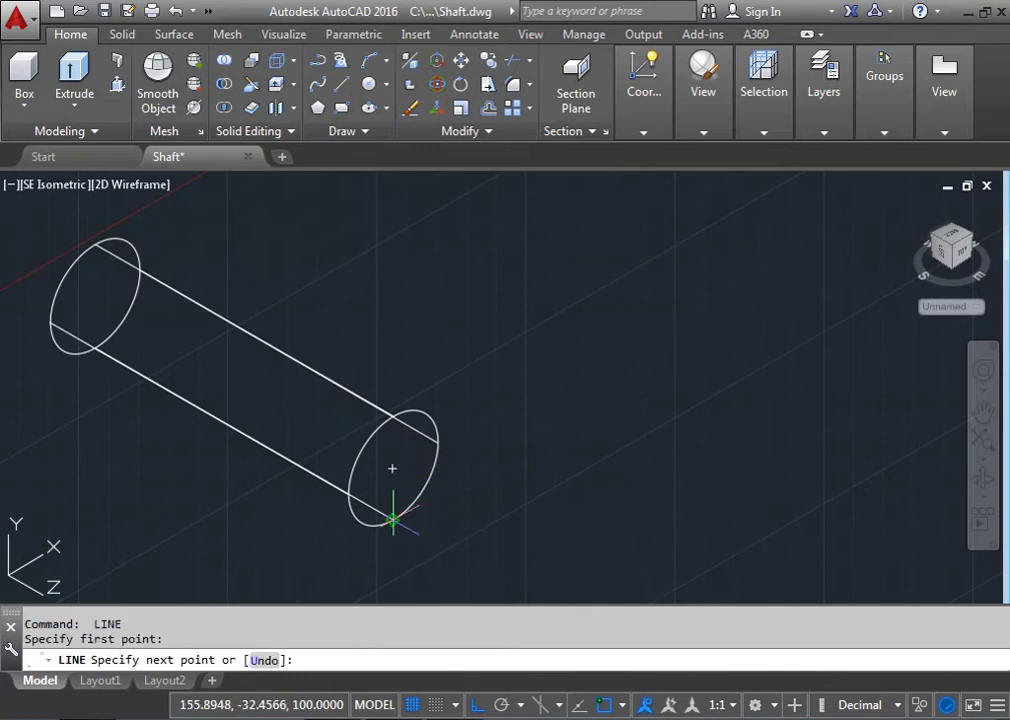
click(392, 438)
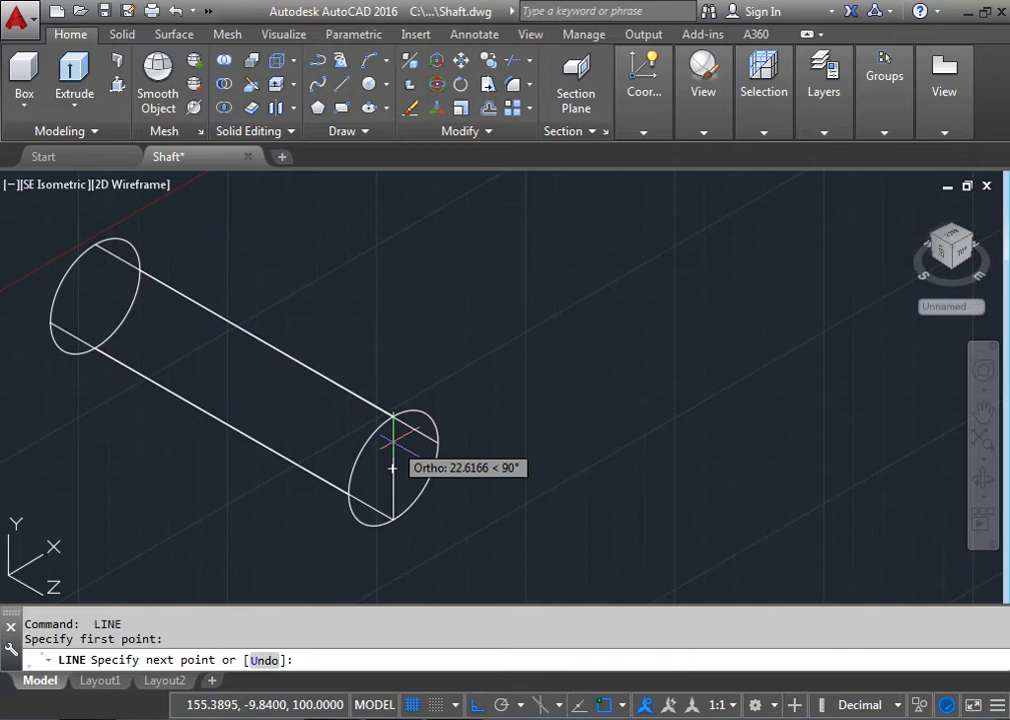
text(26)
key(Return)
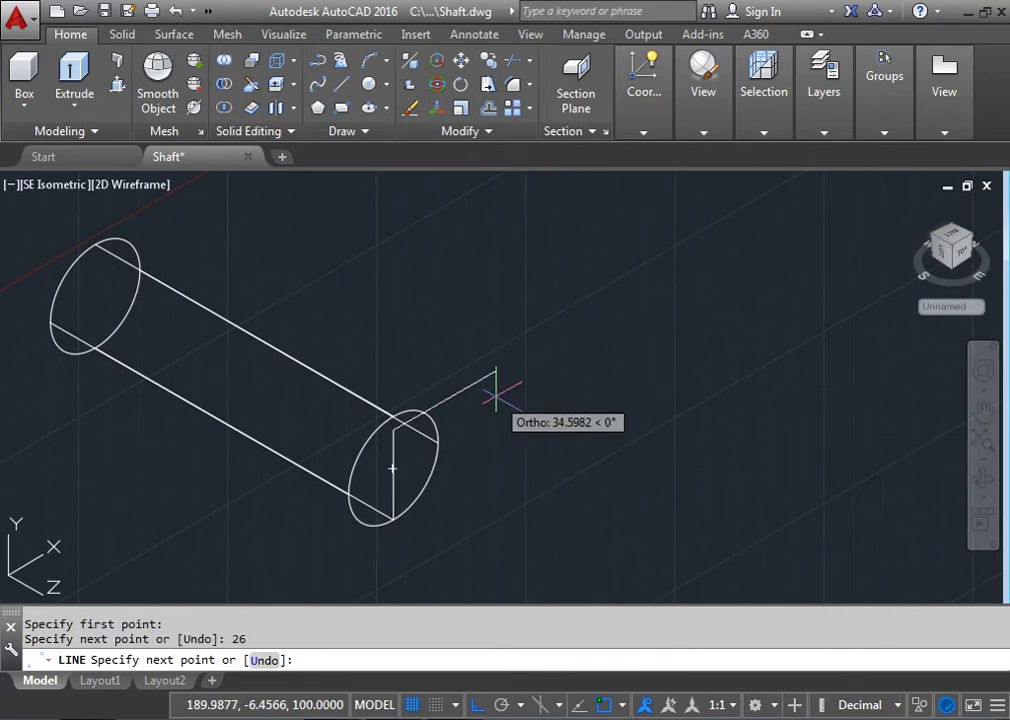
Draw the closed keyway profile (4, 7, 8, 7, 4) and delete the stray vertical line.
text(4)
key(Return)
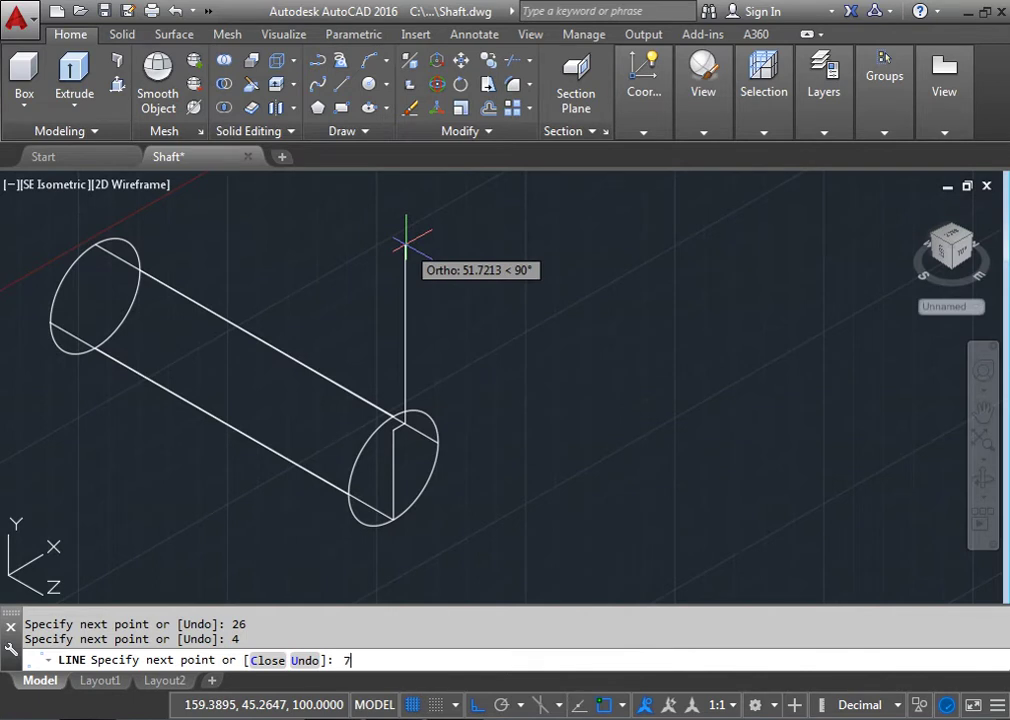
key(Return)
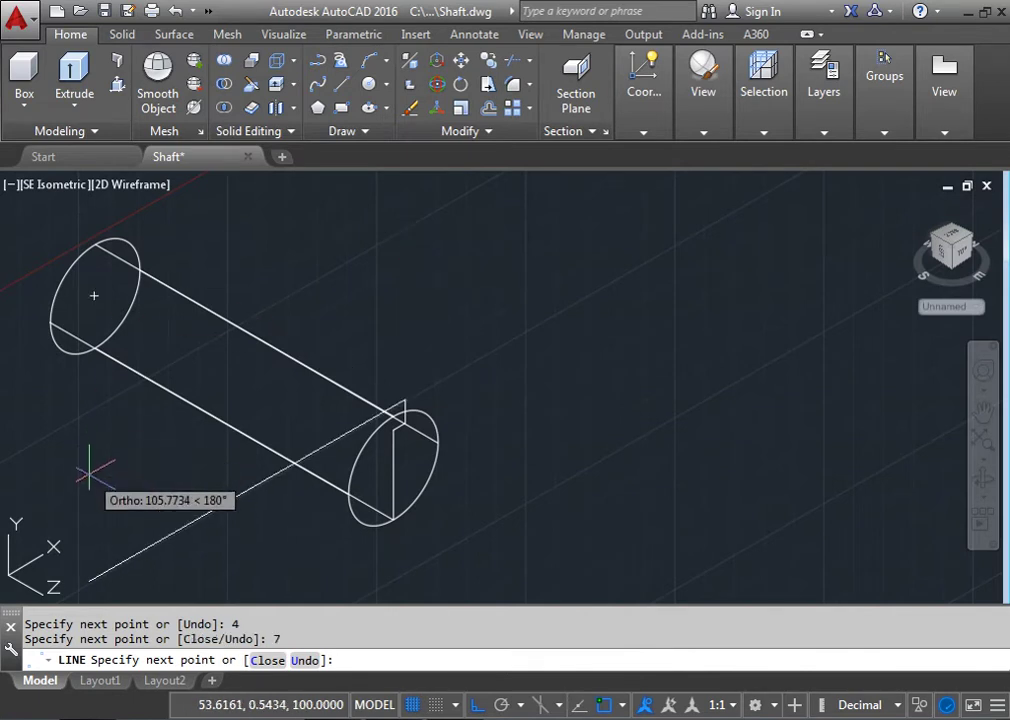
text(8)
key(Return)
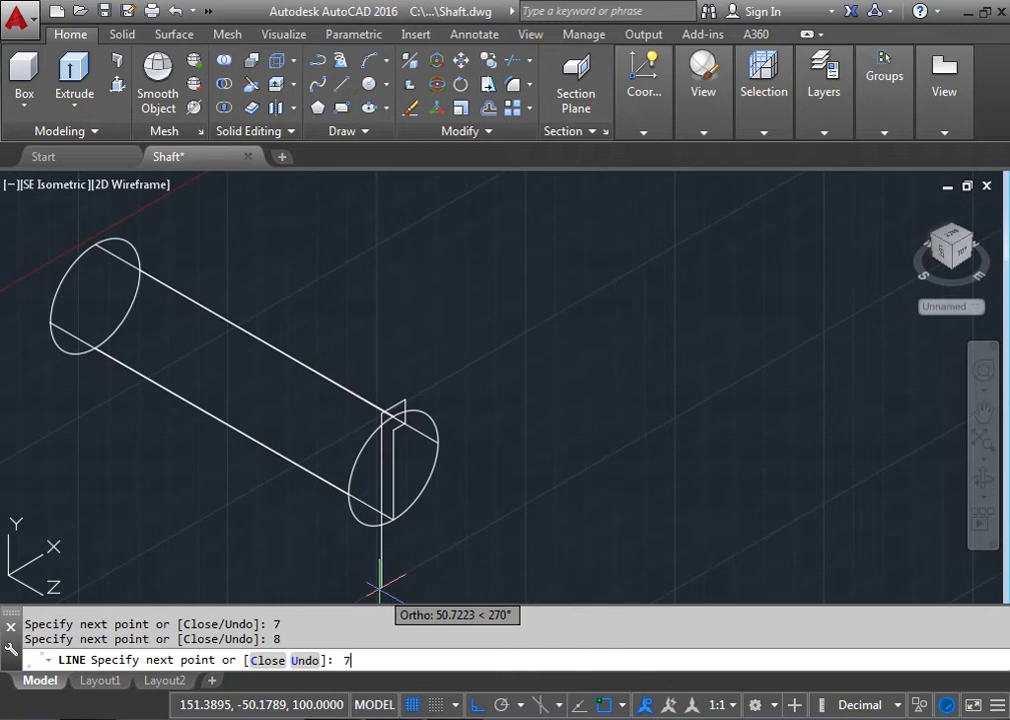
key(Return)
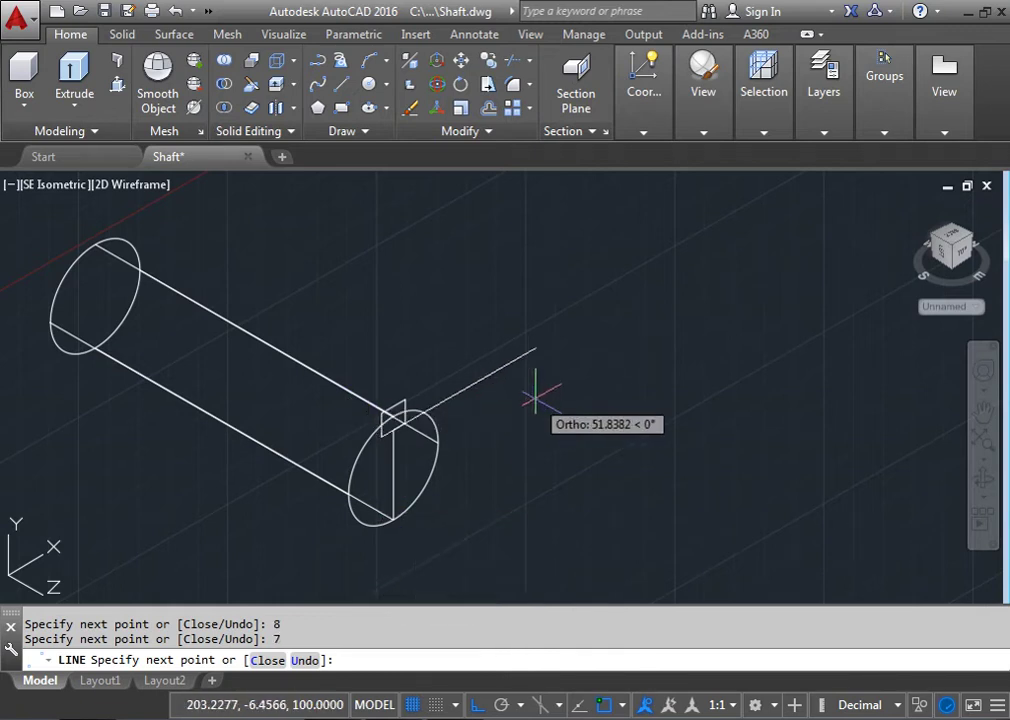
text(4)
key(Return)
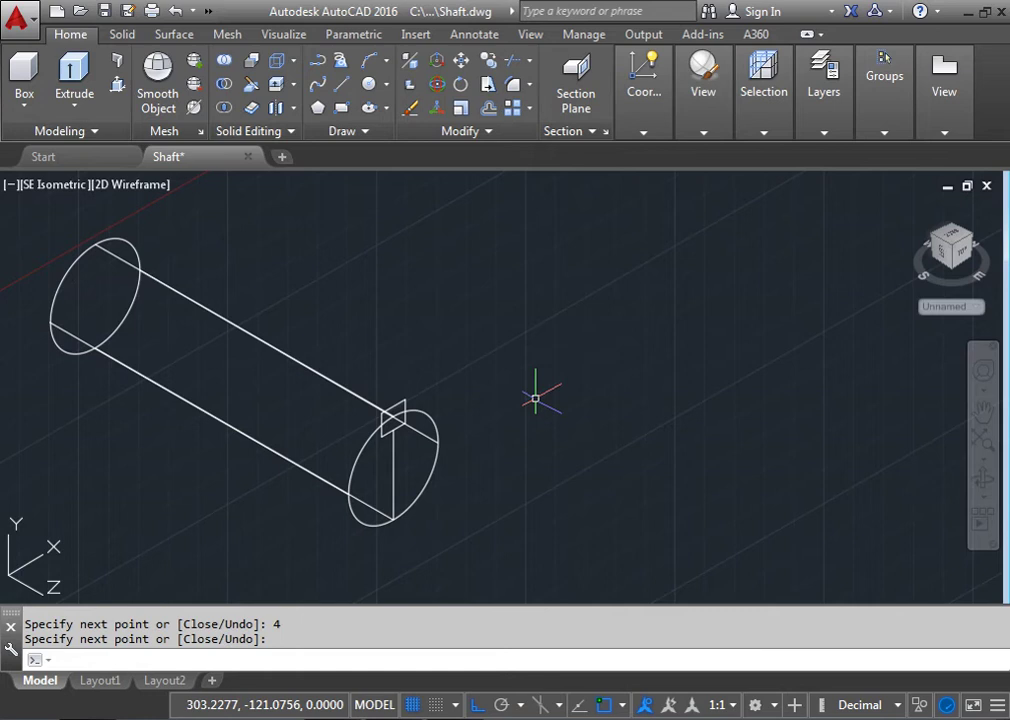
key(Escape)
click(393, 476)
key(Delete)
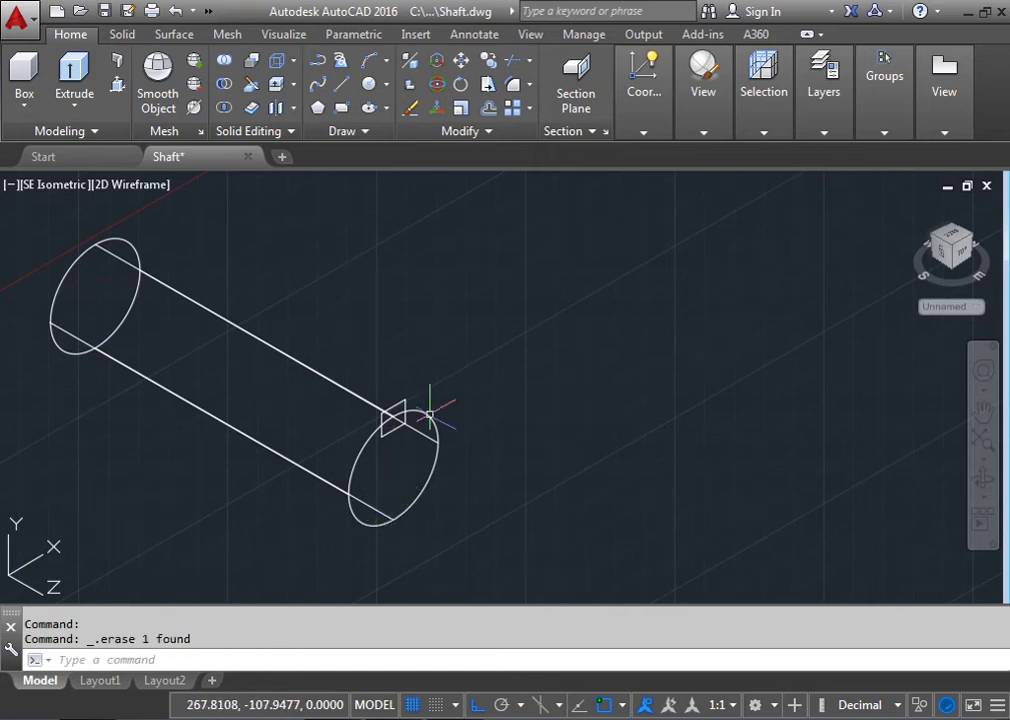
Convert the small closed profile into a region.
text(reg)
key(Return)
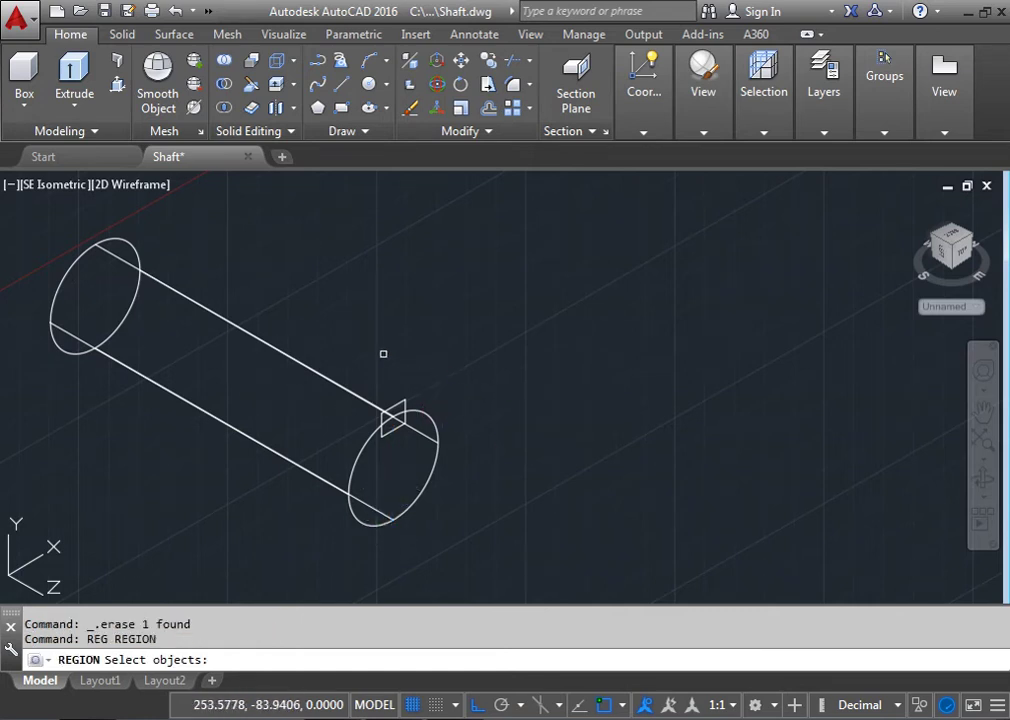
click(374, 348)
click(421, 459)
key(Return)
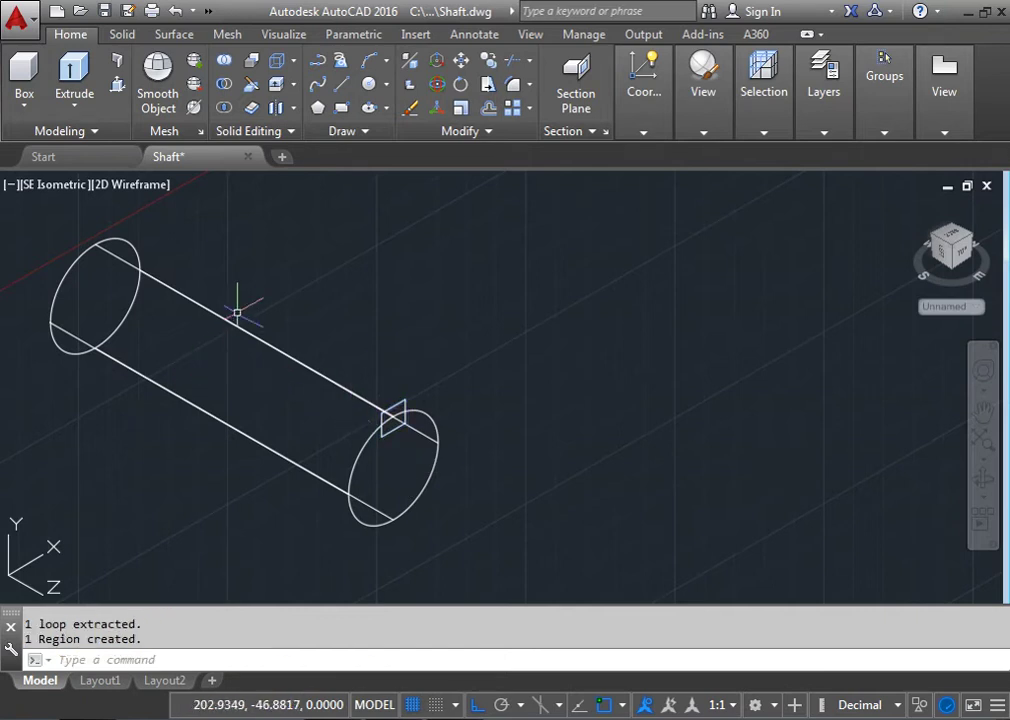
click(74, 75)
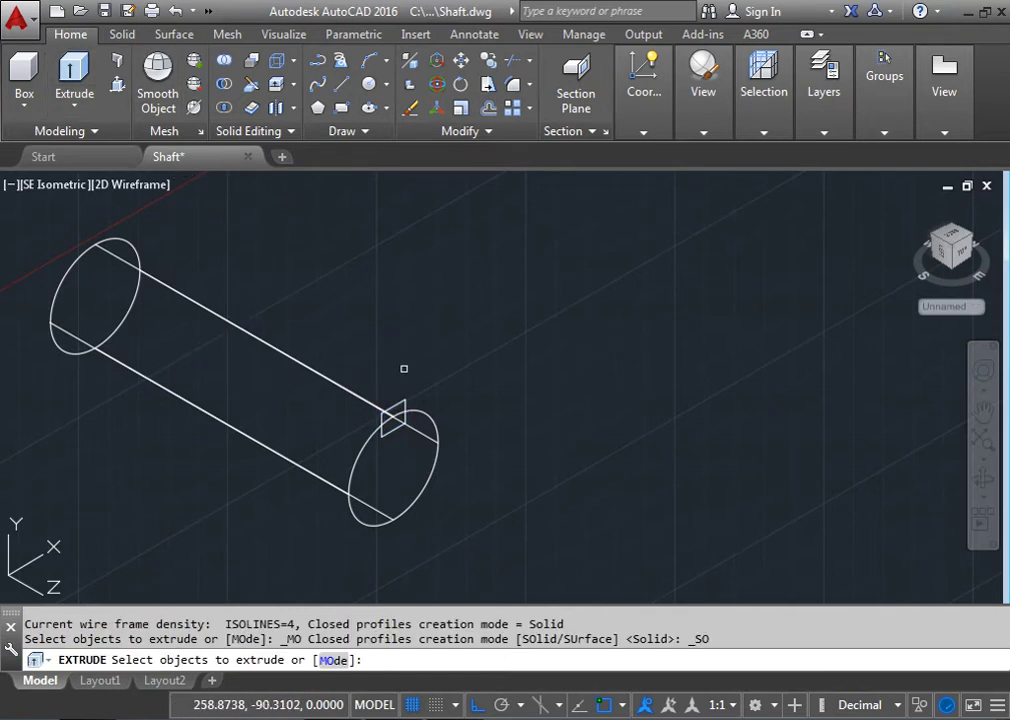
Extrude the rectangular region -60 units into a keyway box.
click(393, 415)
key(Return)
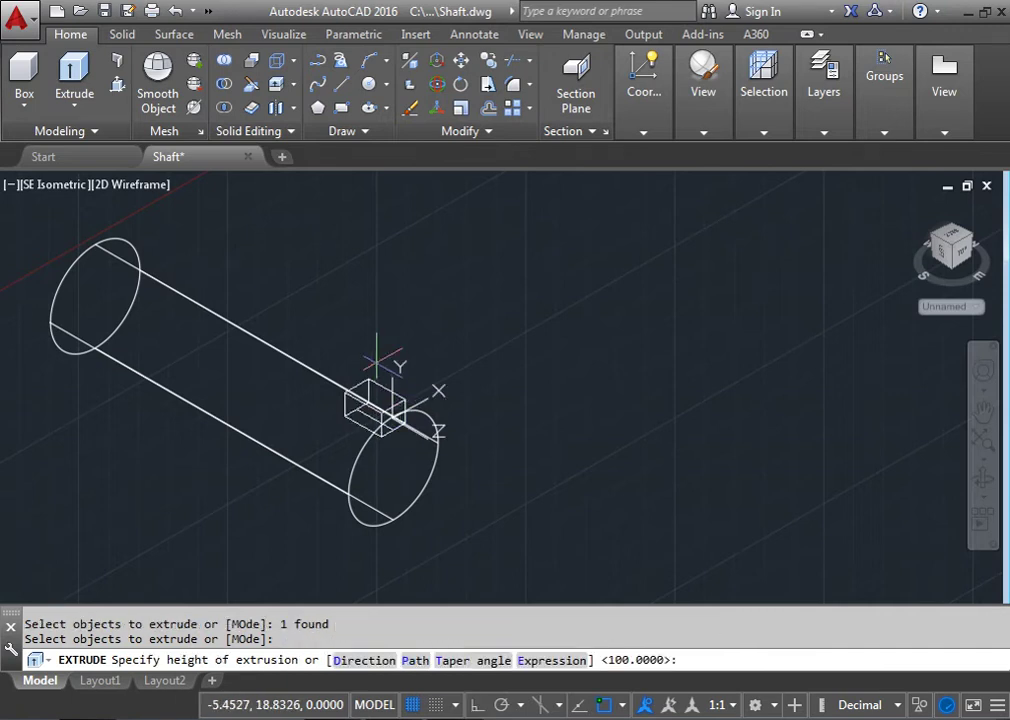
text(-60)
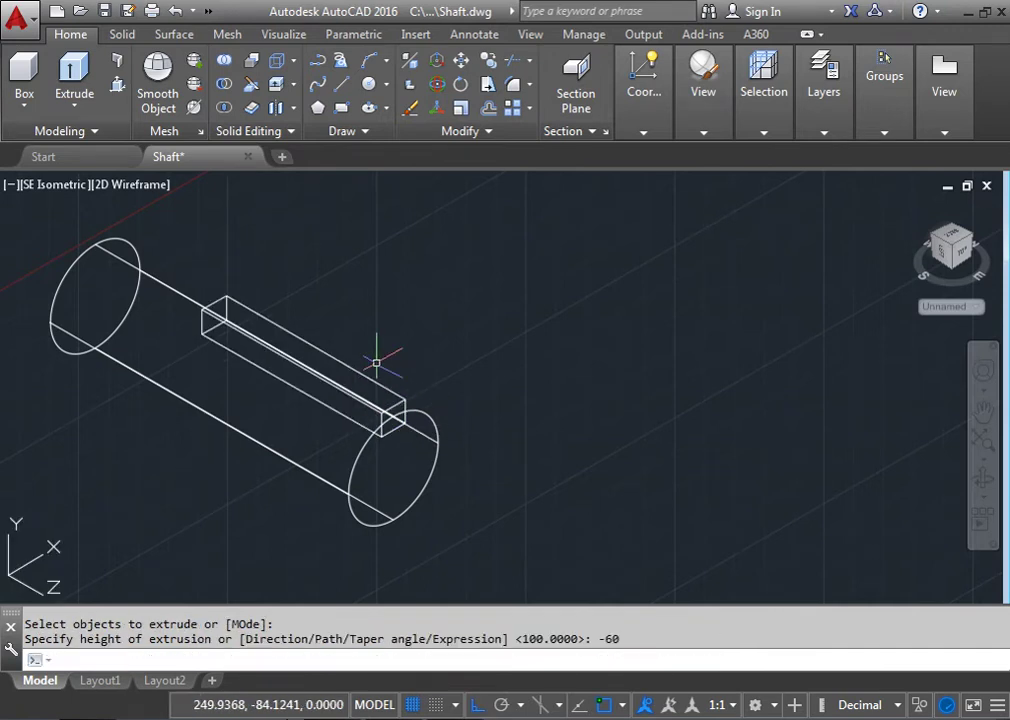
key(Return)
key(Escape)
key(Escape)
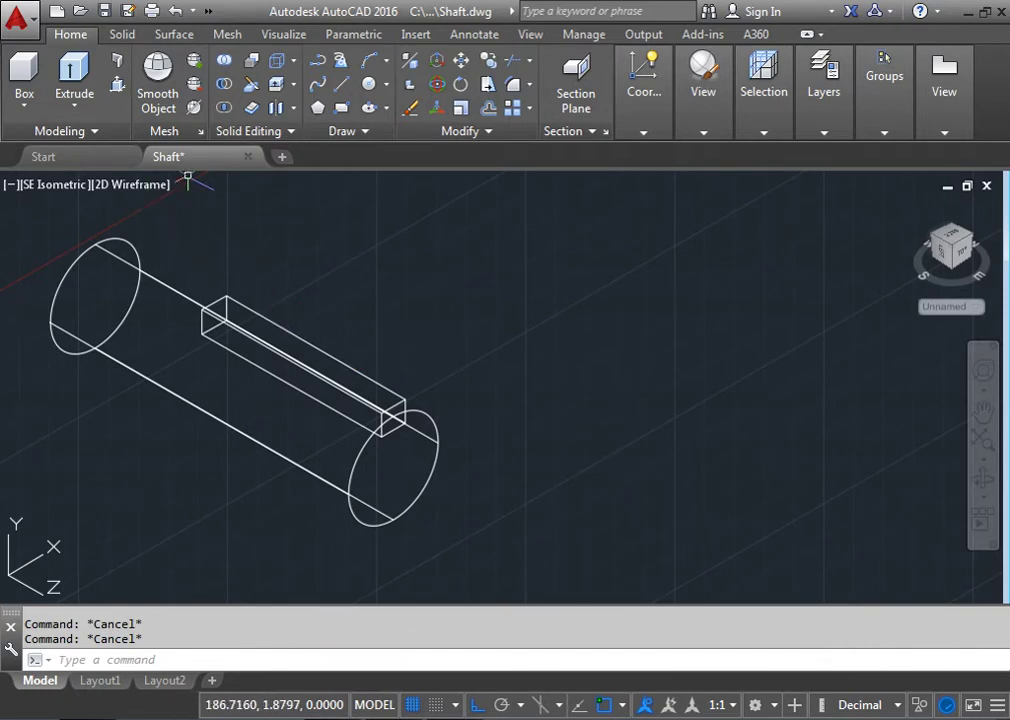
Subtract the box from the shaft cylinder to cut the keyway groove.
click(224, 84)
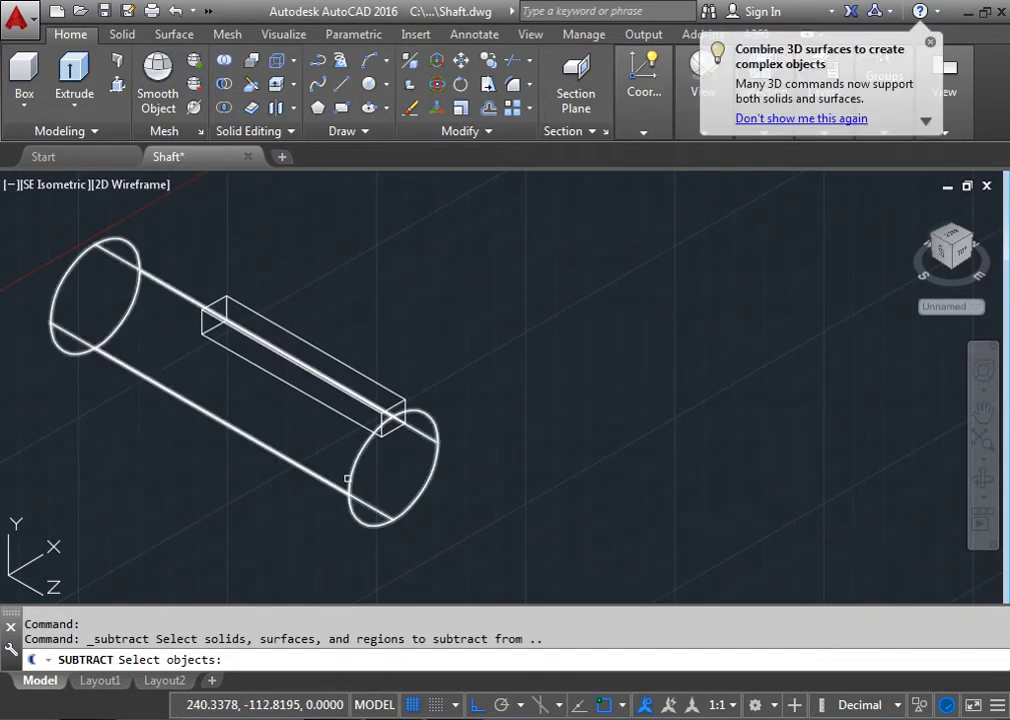
click(350, 452)
key(Return)
click(378, 382)
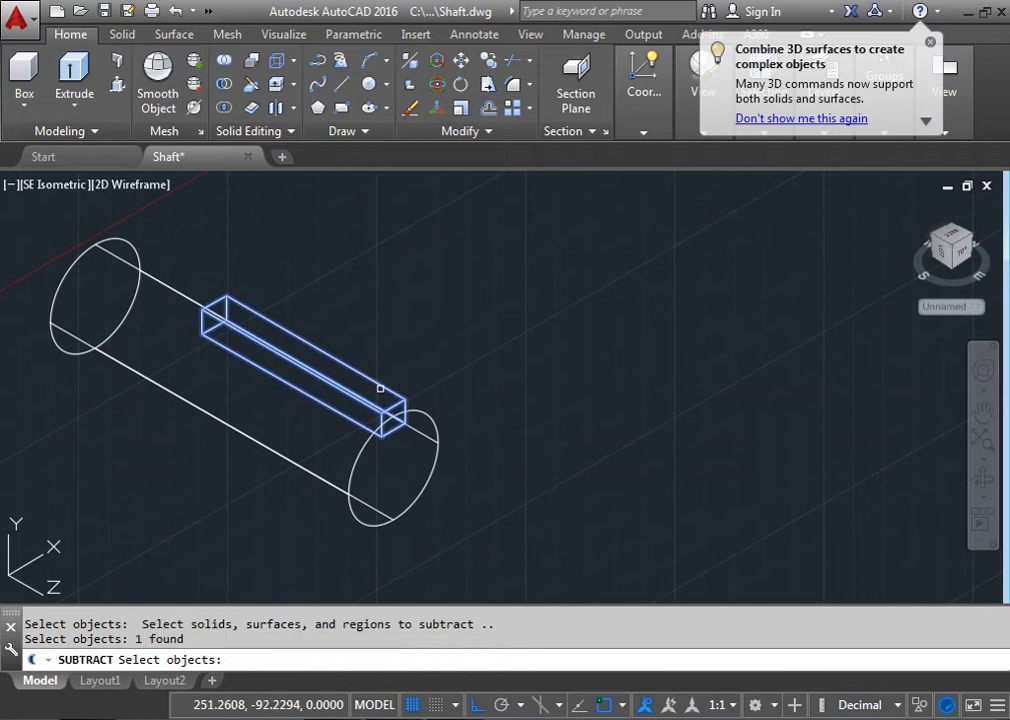
key(Return)
key(Escape)
key(Escape)
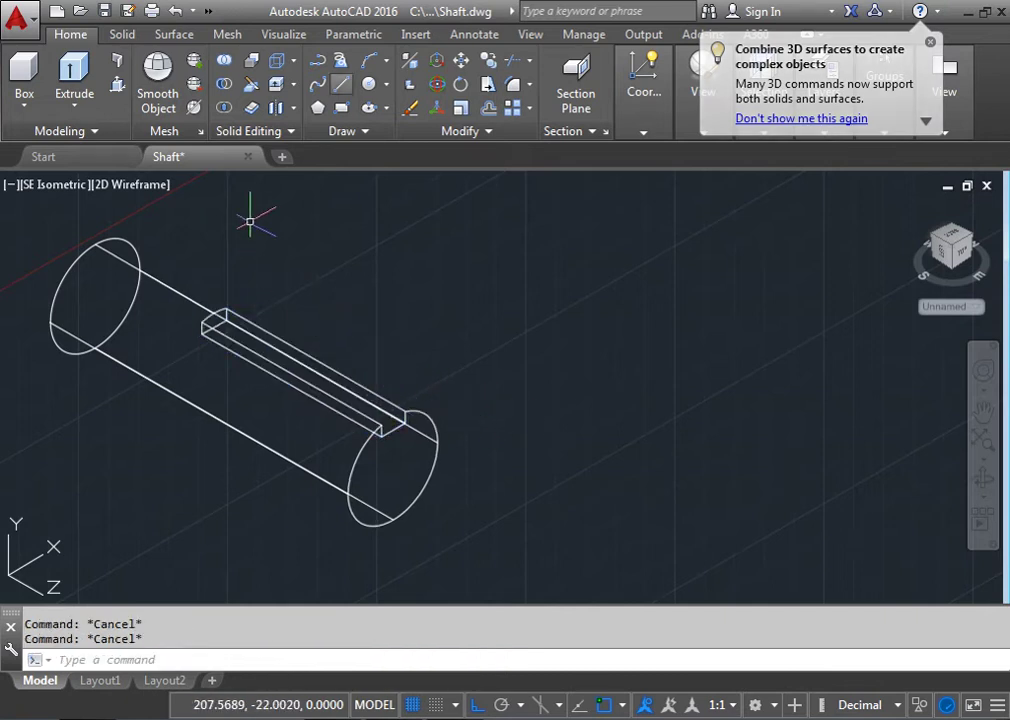
click(122, 34)
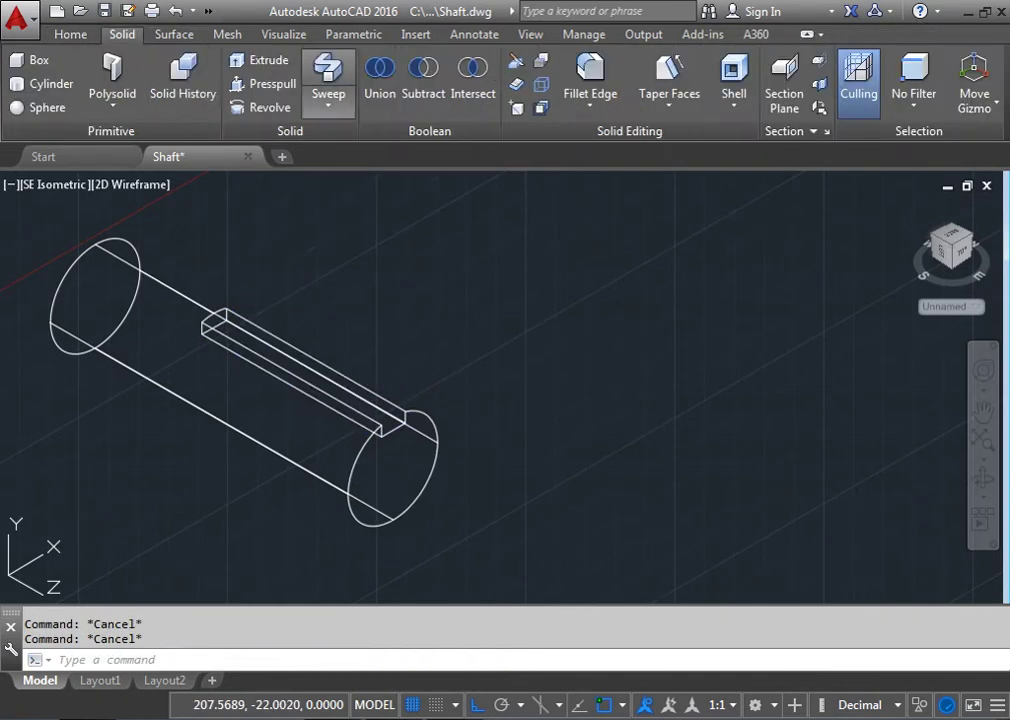
Fillet the keyway's inner end edge with radius 3.
click(590, 80)
click(213, 323)
text(r)
key(Return)
key(Return)
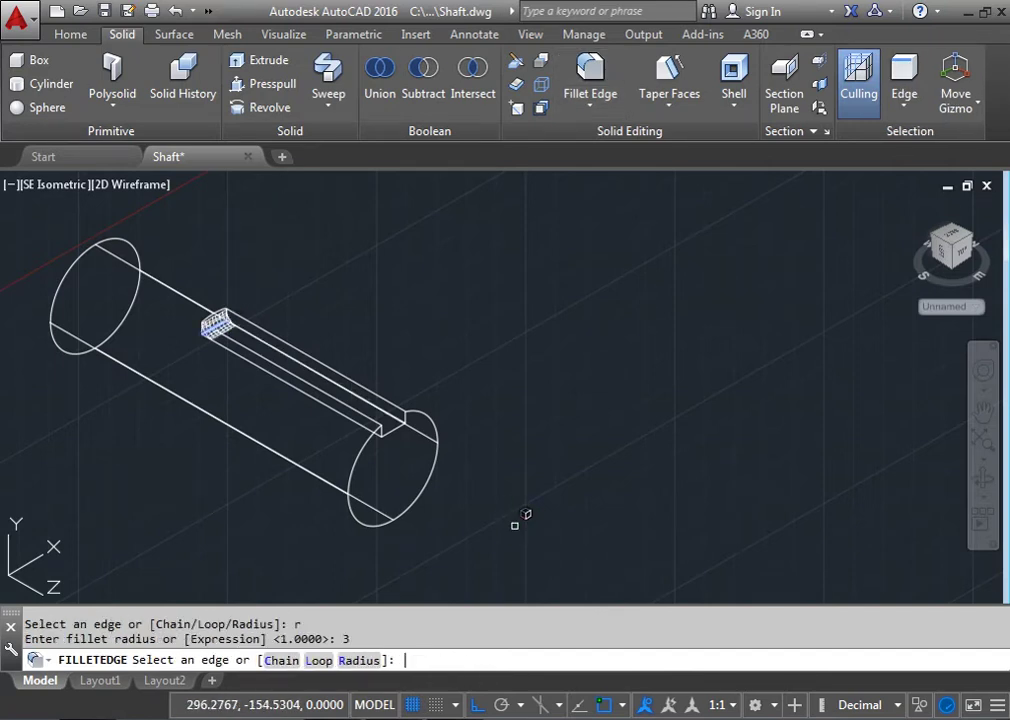
key(Return)
key(Return)
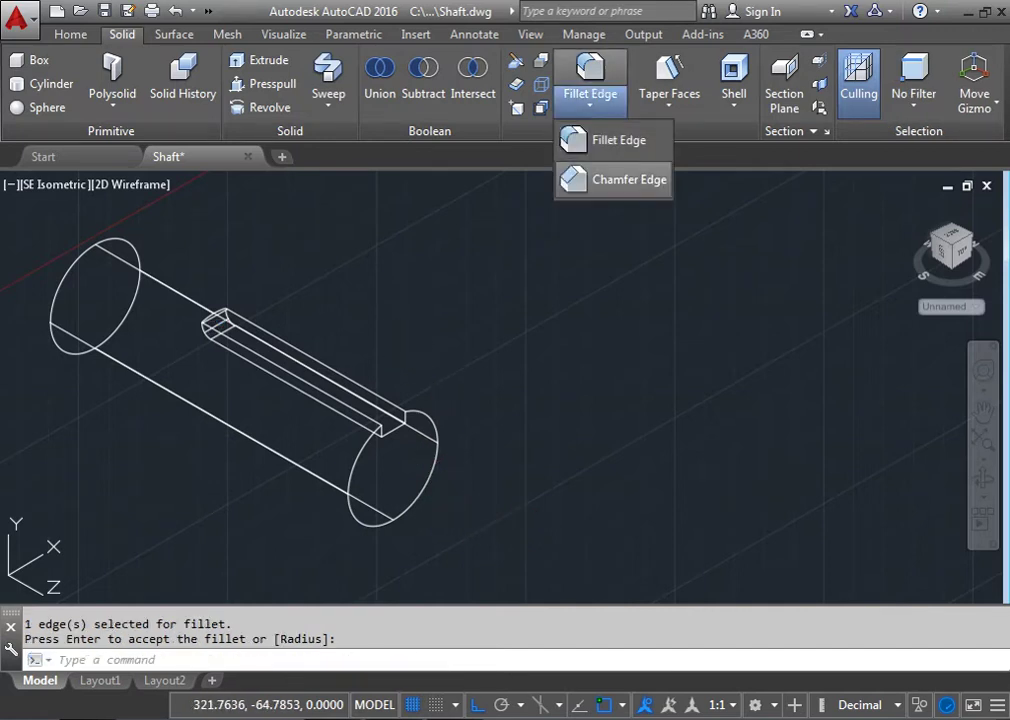
Chamfer the shaft's front circular edge with distances 2 and 2.
click(625, 180)
click(432, 420)
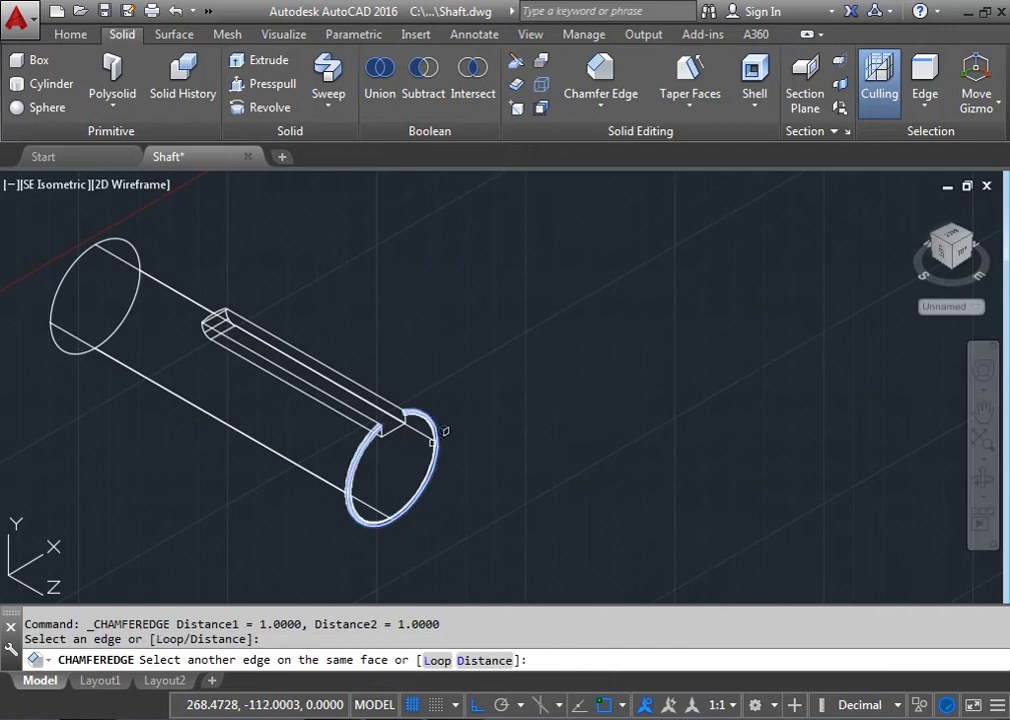
text(D)
key(Return)
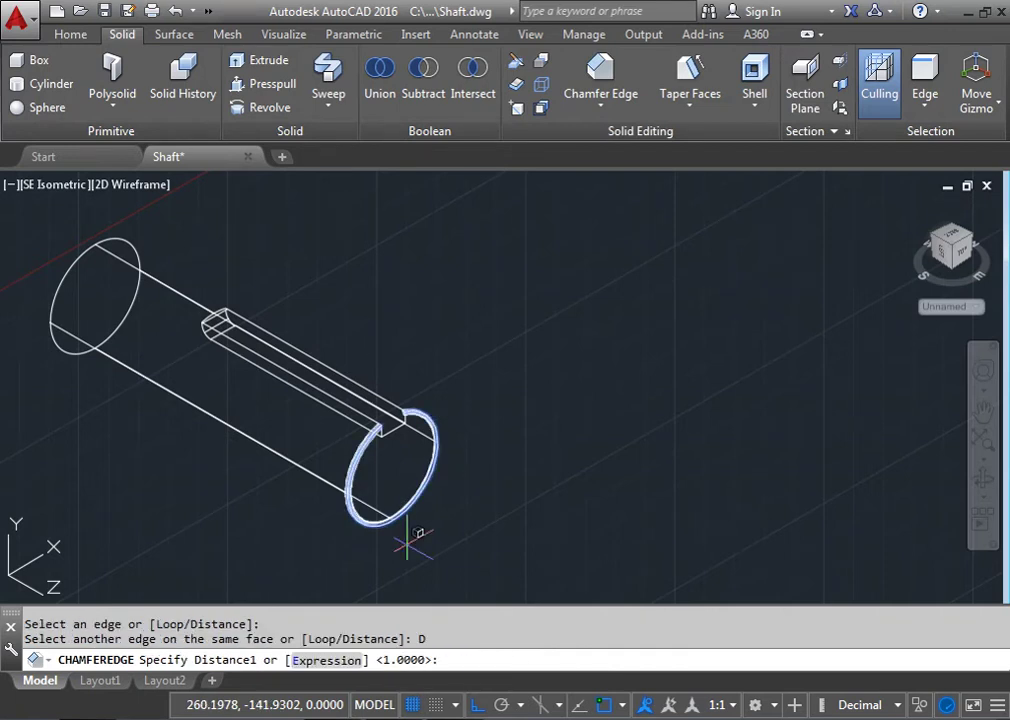
text(2)
key(Return)
text(2)
key(Return)
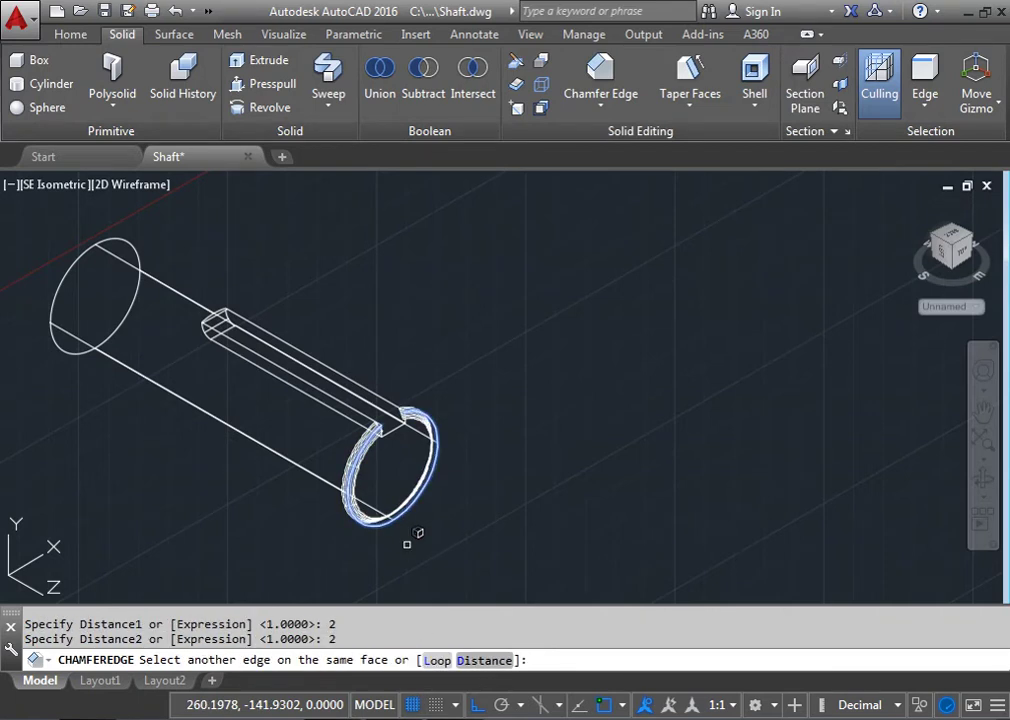
key(Return)
key(Return)
key(Escape)
key(Escape)
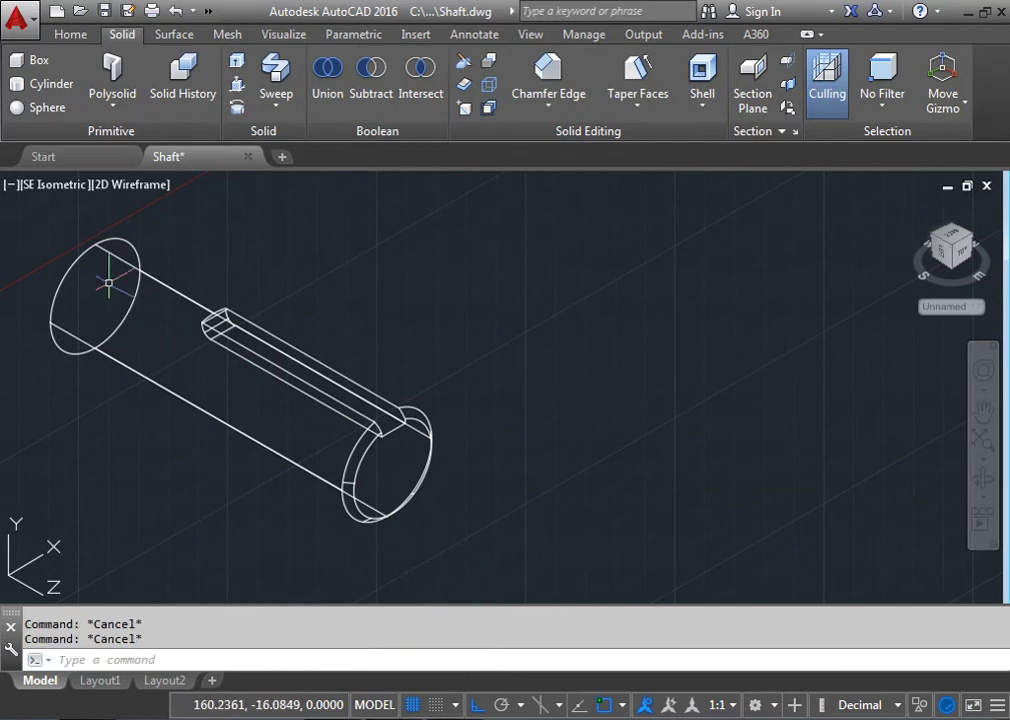
Move the shaft so its front end centre sits at the origin 0,0.
text(m)
key(Return)
click(395, 460)
key(Return)
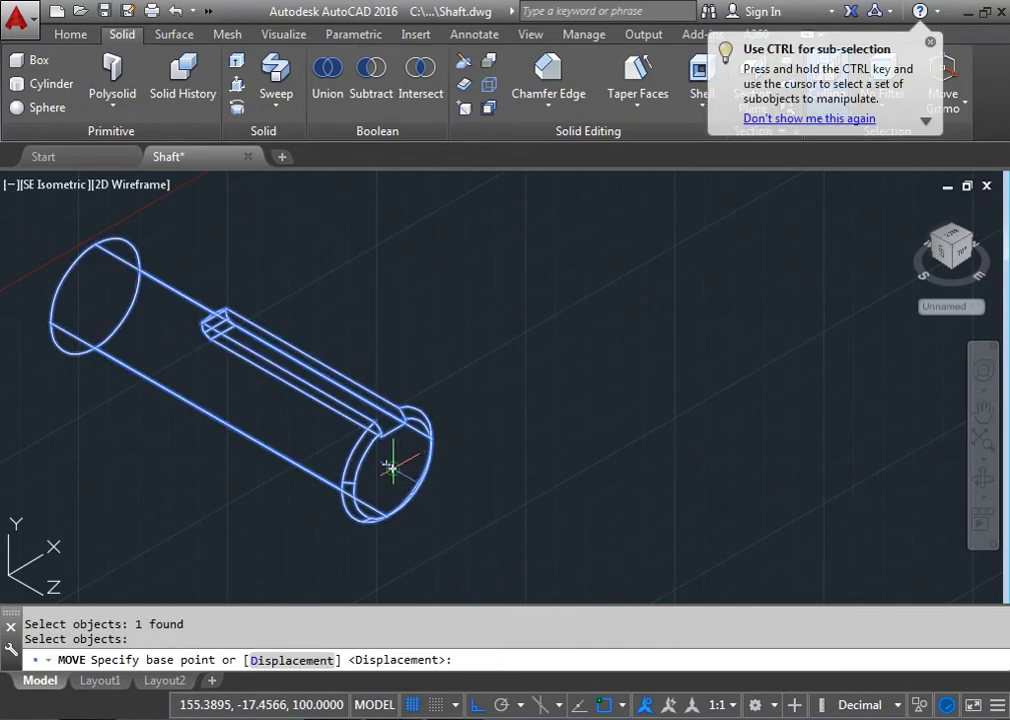
click(405, 458)
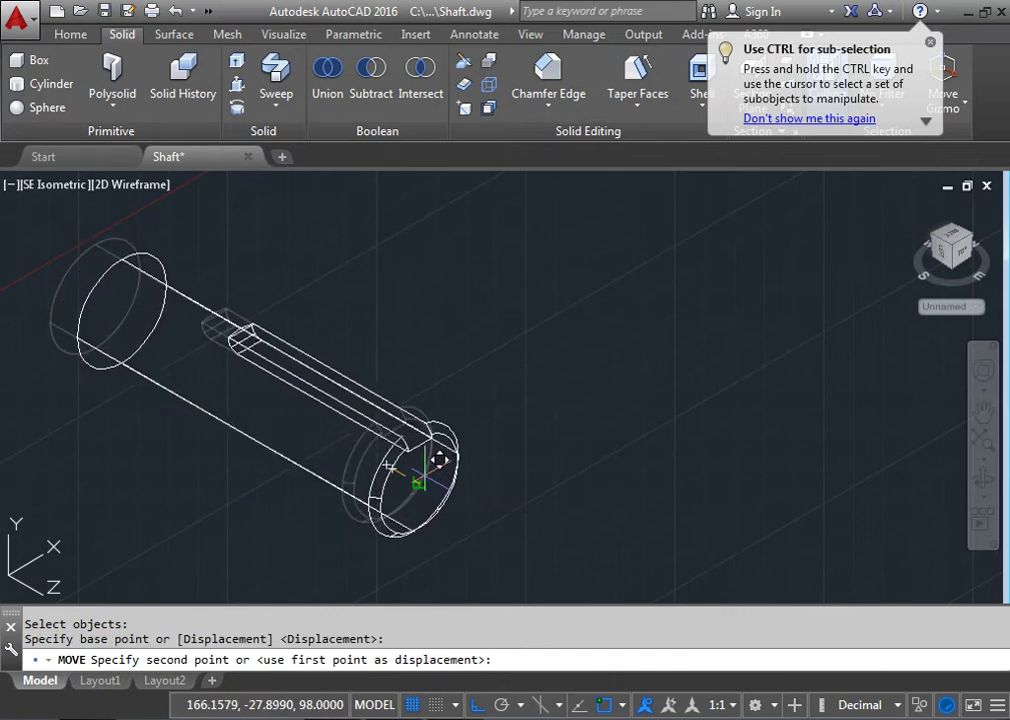
text(0,0)
key(Return)
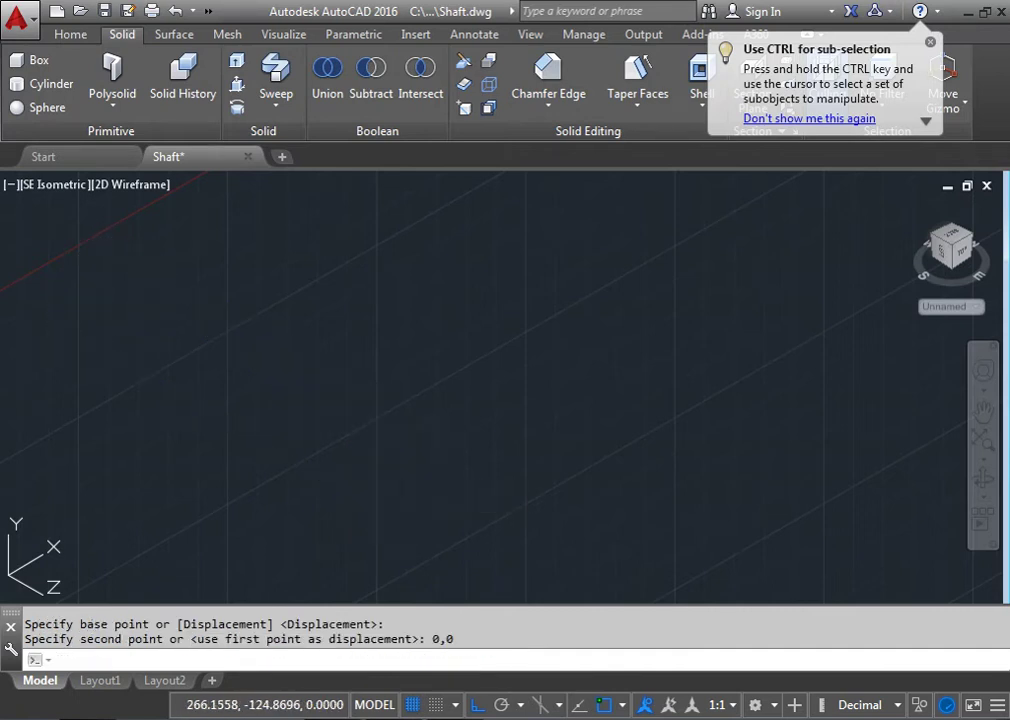
Zoom all and set the visual style to Shaded.
key(Return)
text(a)
key(Return)
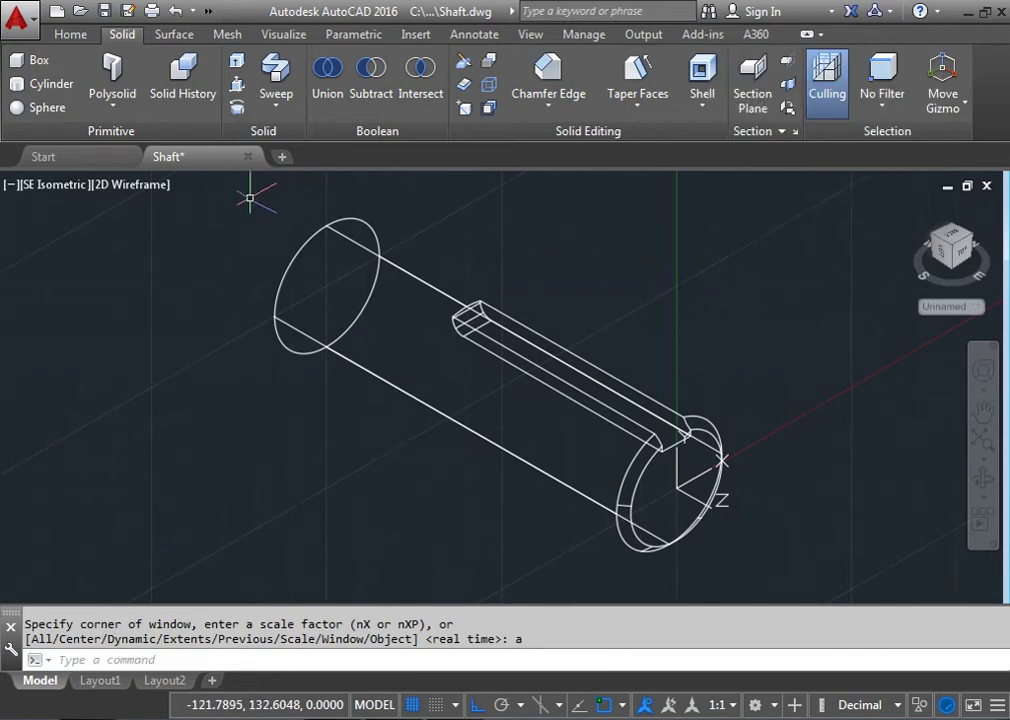
click(128, 184)
click(265, 320)
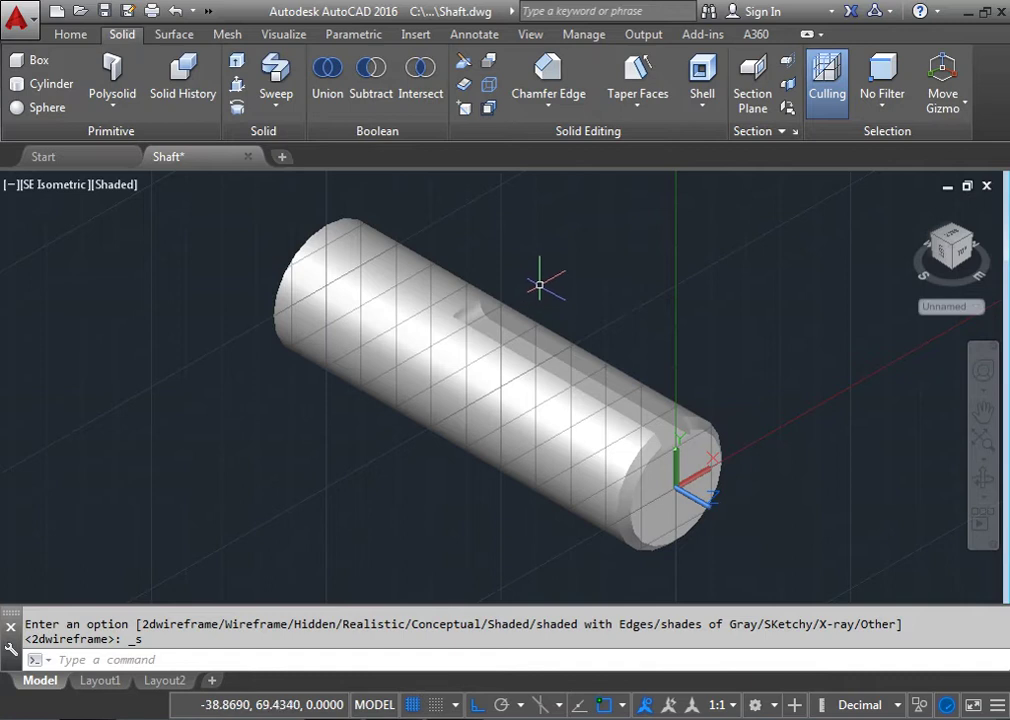
Apply the blue metallic paint material to the shaft, then save and close Shaft.dwg.
click(284, 34)
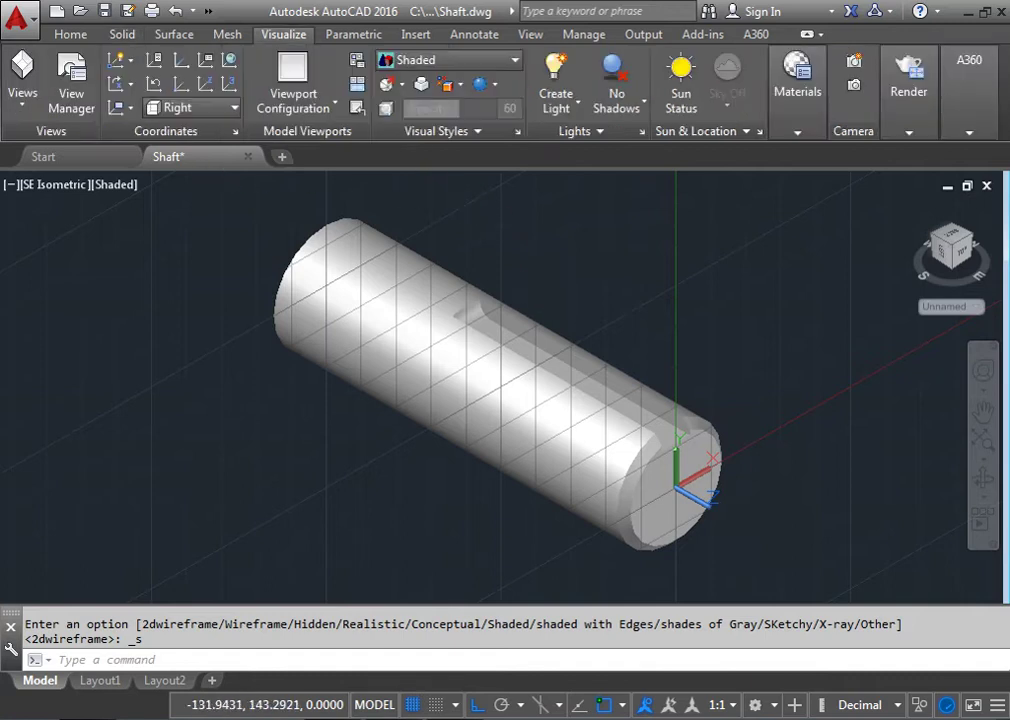
click(797, 131)
click(800, 153)
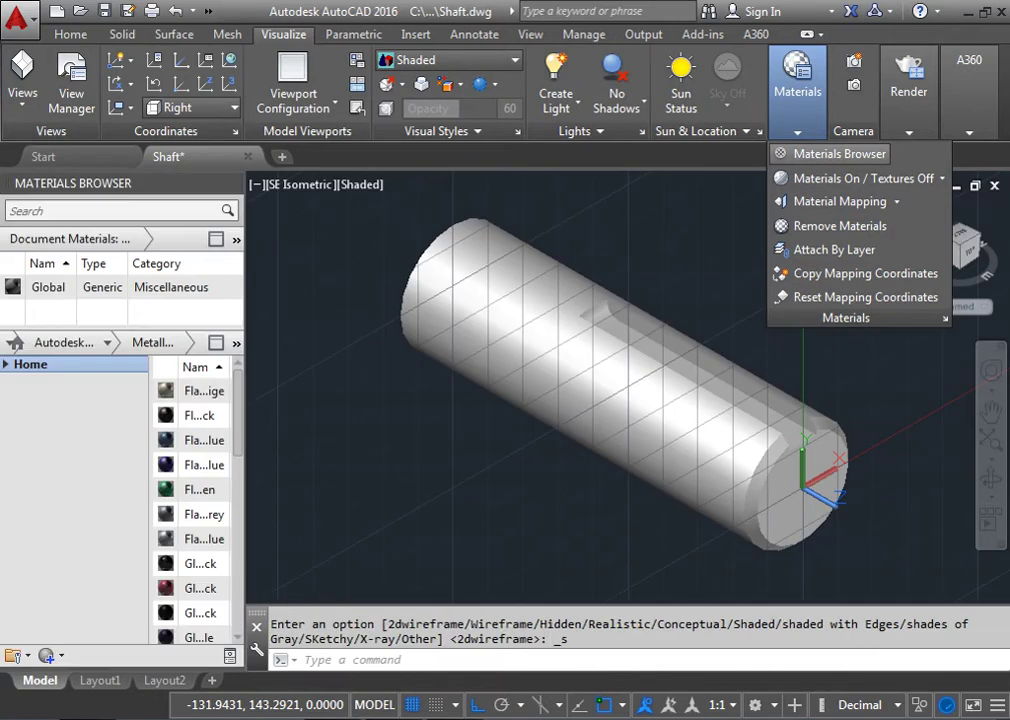
mouse_move(190, 489)
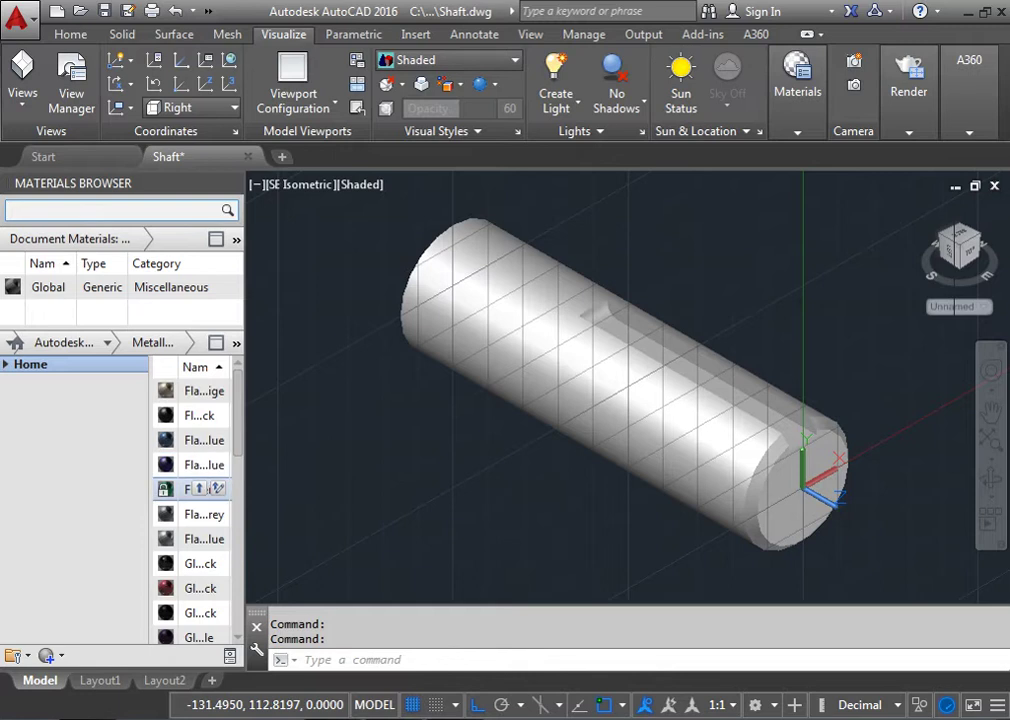
drag(190, 464, 620, 380)
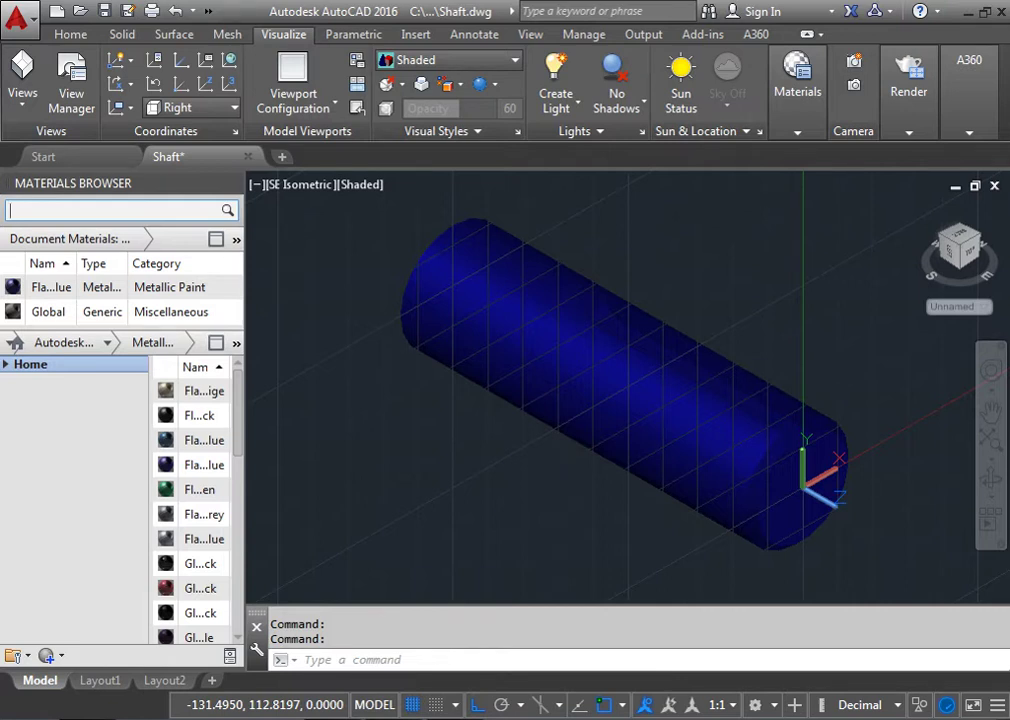
click(232, 183)
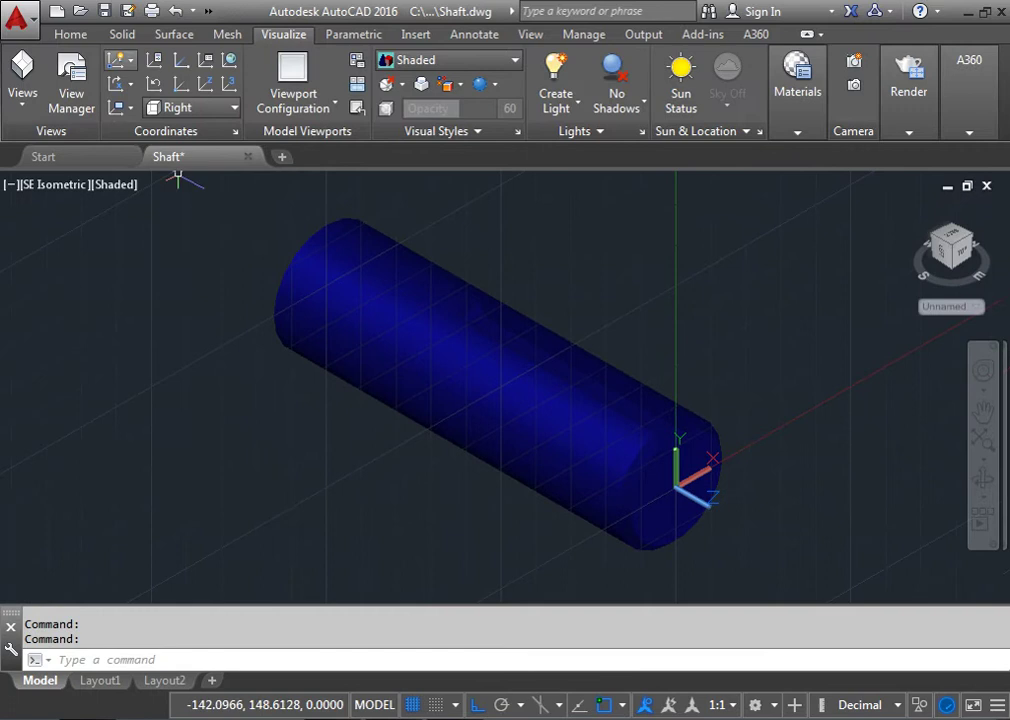
key(ctrl+s)
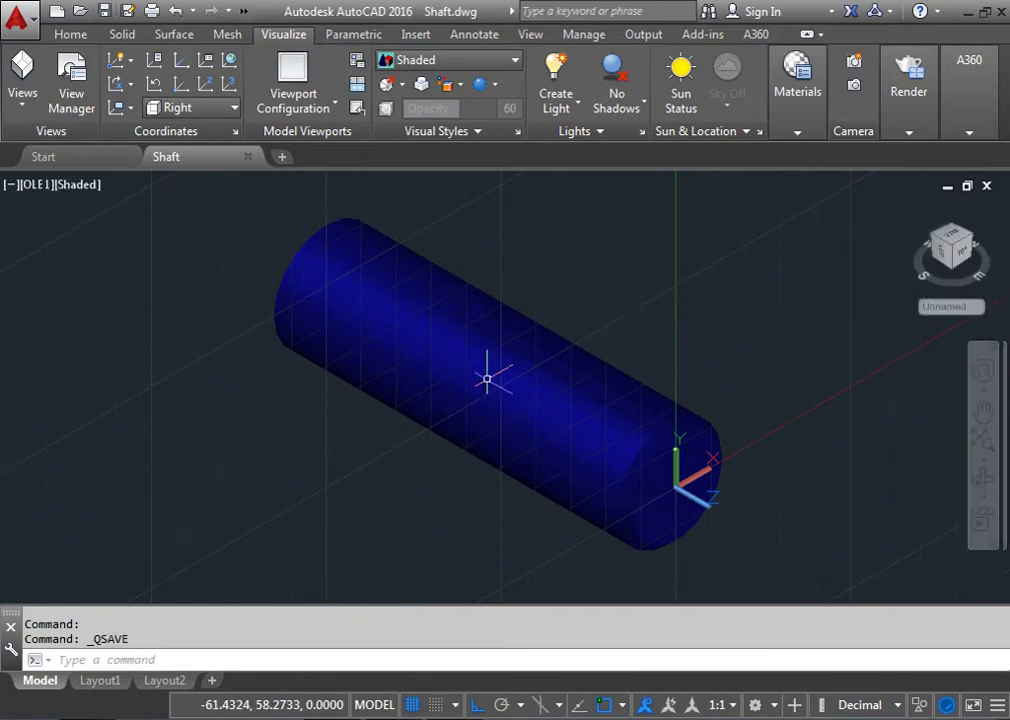
mouse_move(950, 255)
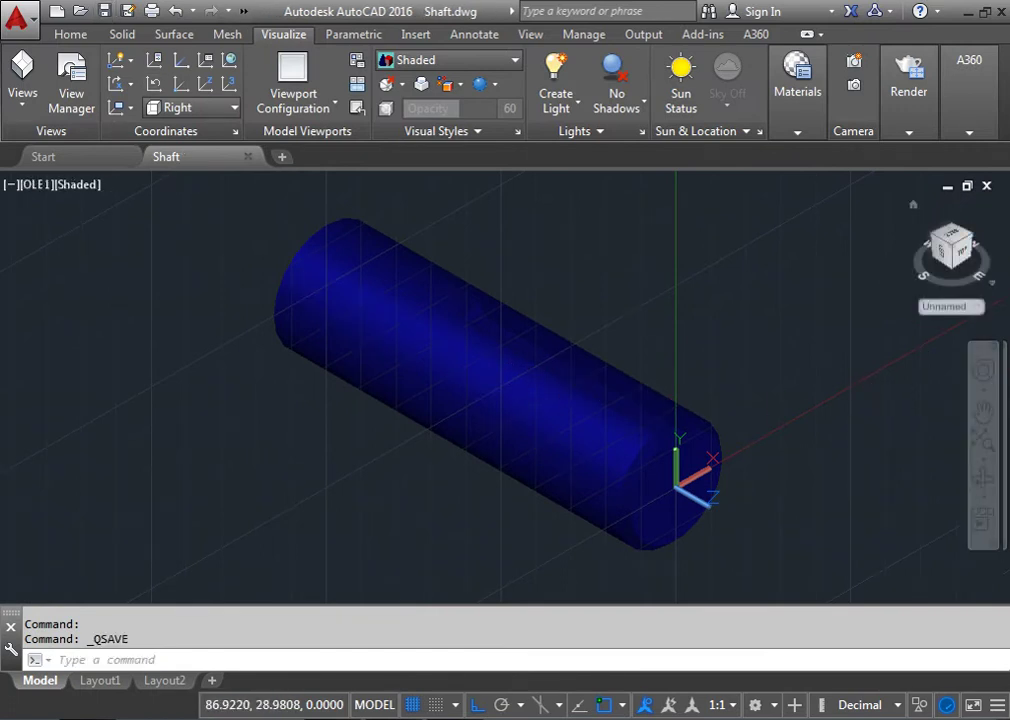
key(ctrl+F4)
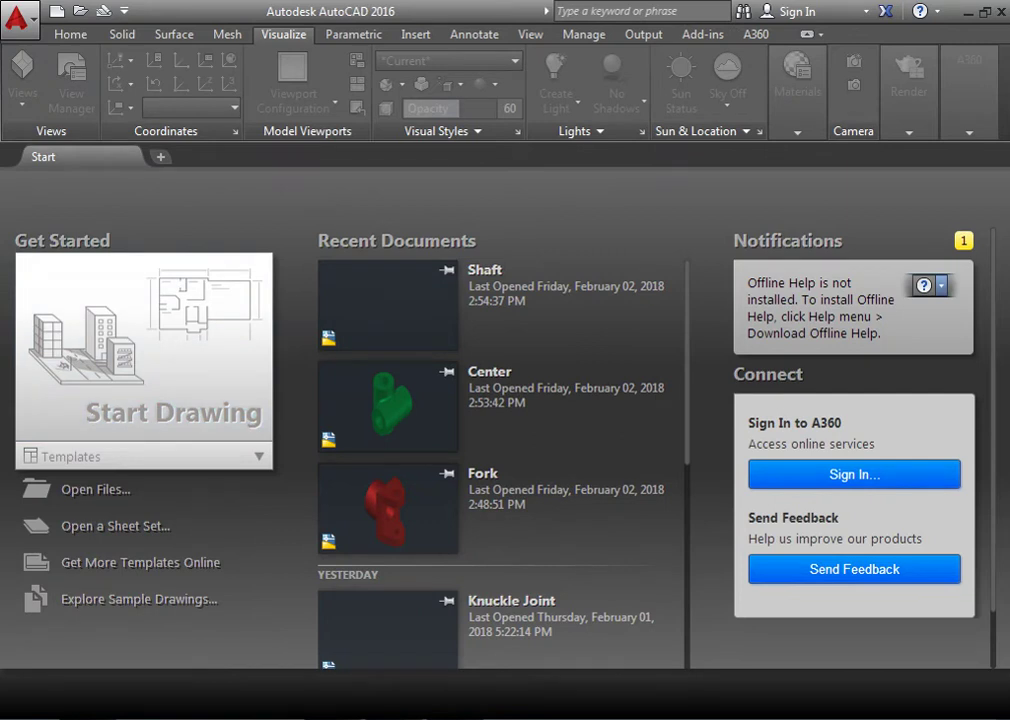
Create a new drawing from the acadiso template and switch to SE Isometric view.
key(ctrl+n)
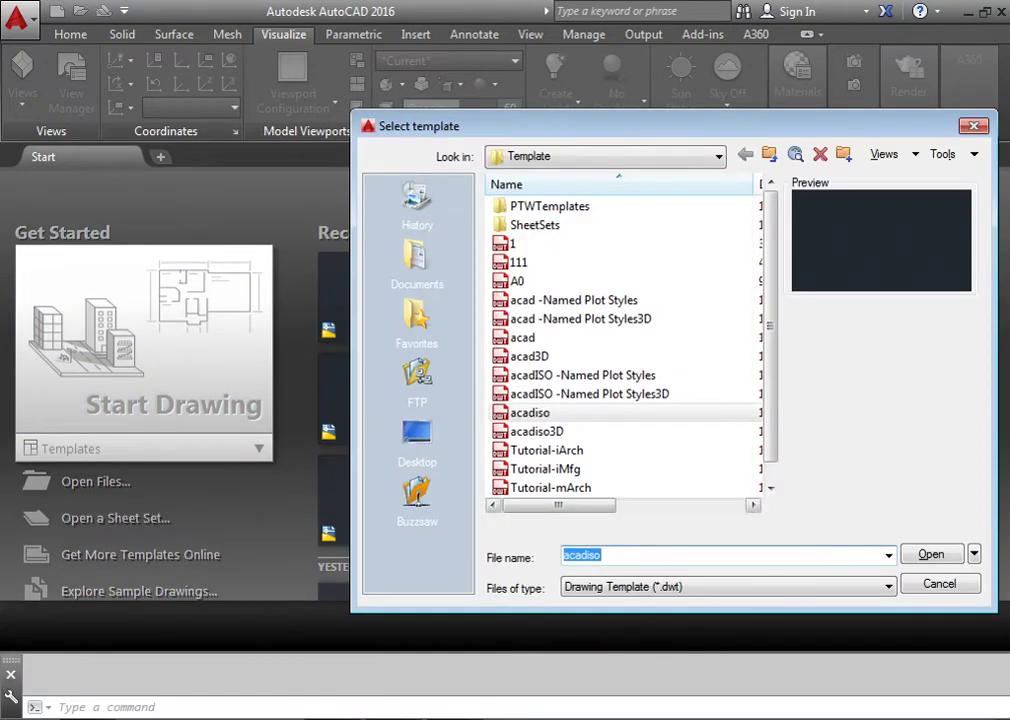
key(Return)
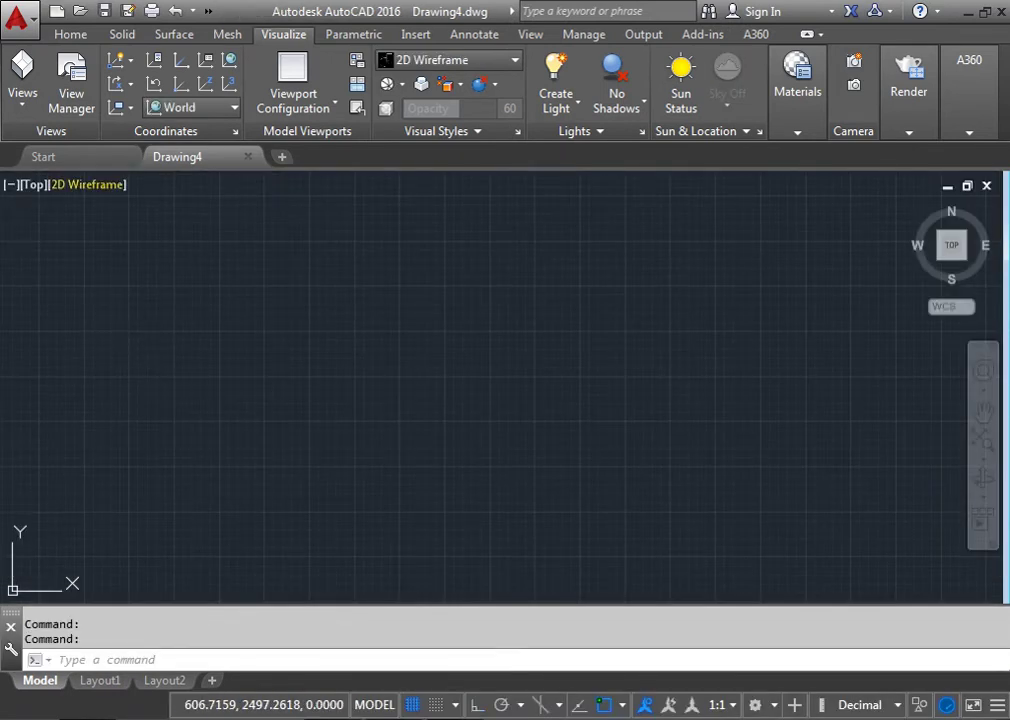
click(33, 184)
click(105, 388)
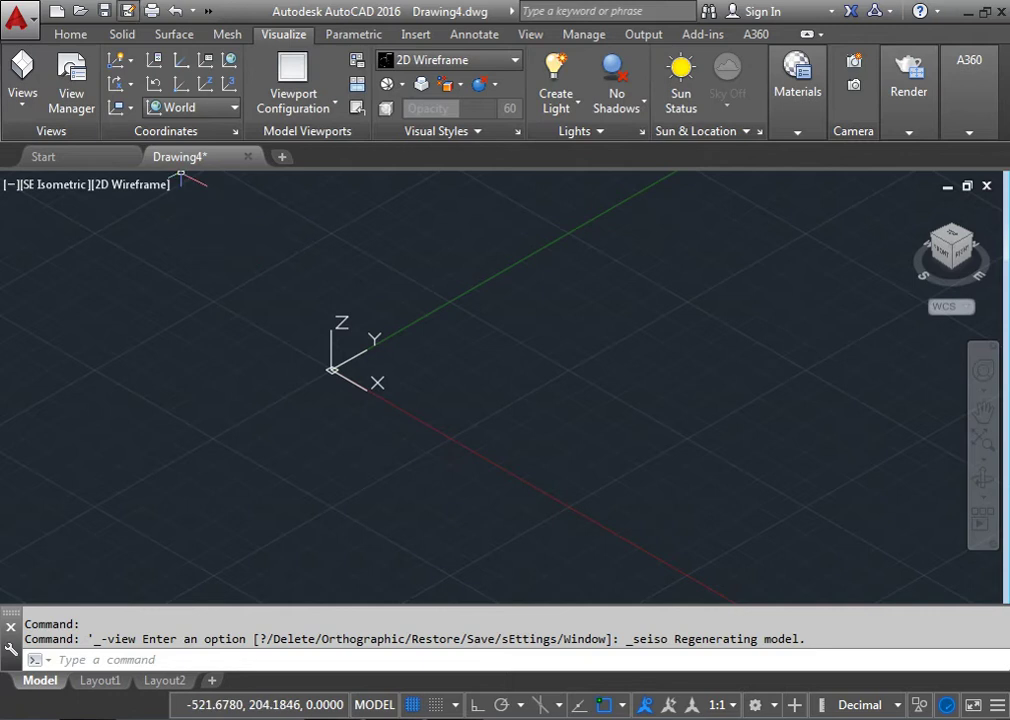
Save the drawing as Parallel Key in the Universal Coupling folder.
click(103, 10)
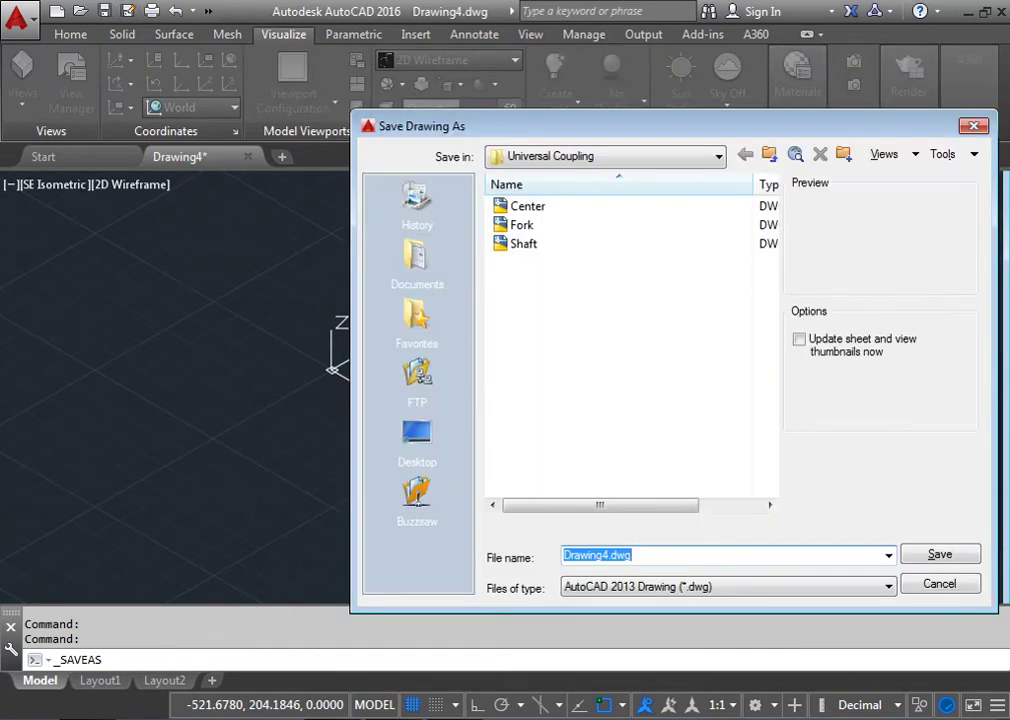
text(Parallel Key)
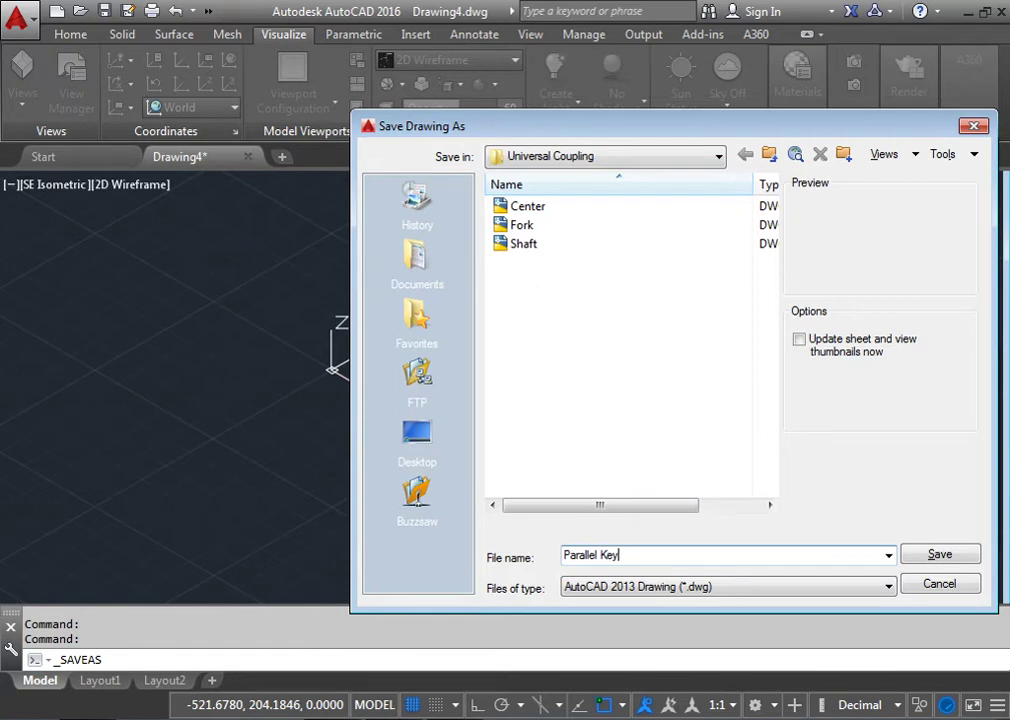
key(Return)
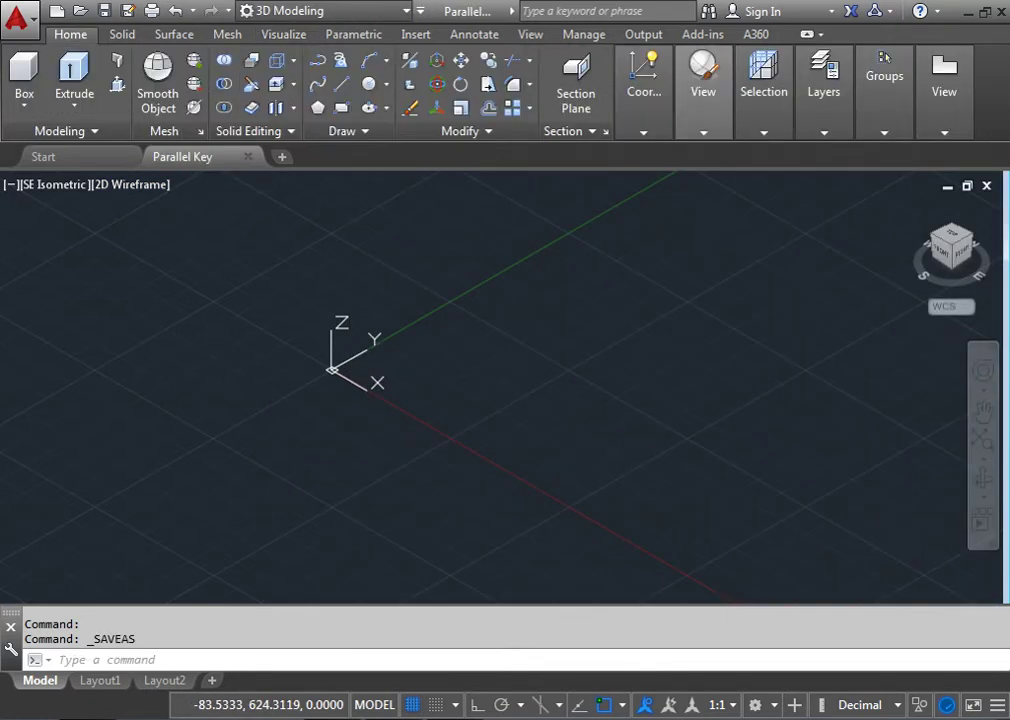
click(643, 131)
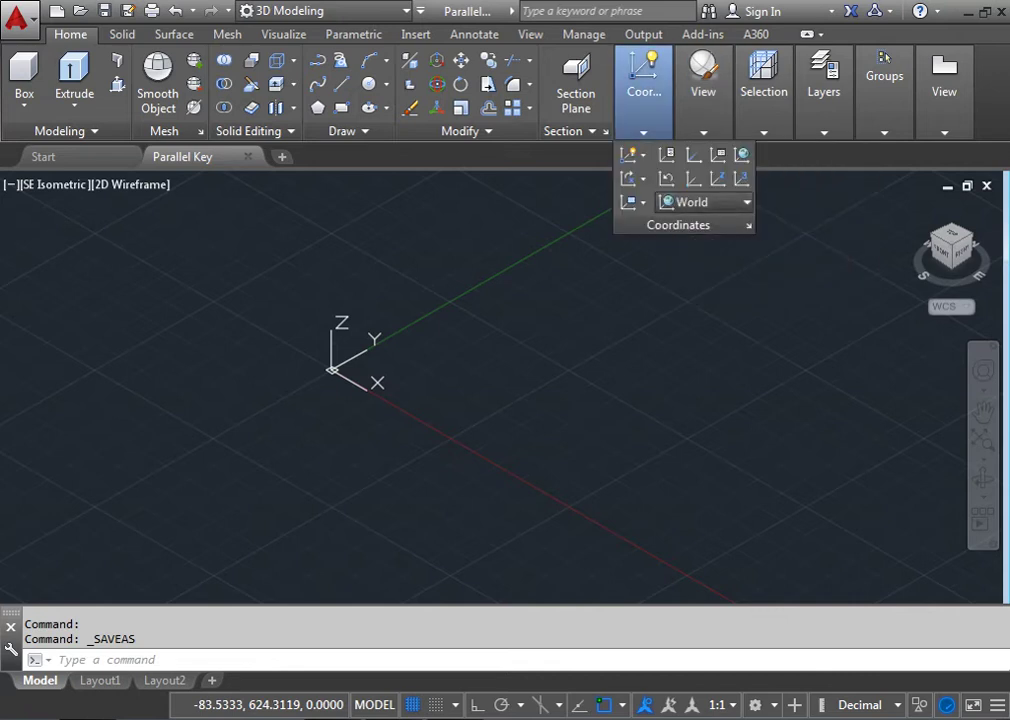
Set the UCS to Right and draw a trial rectangle.
click(705, 202)
click(690, 316)
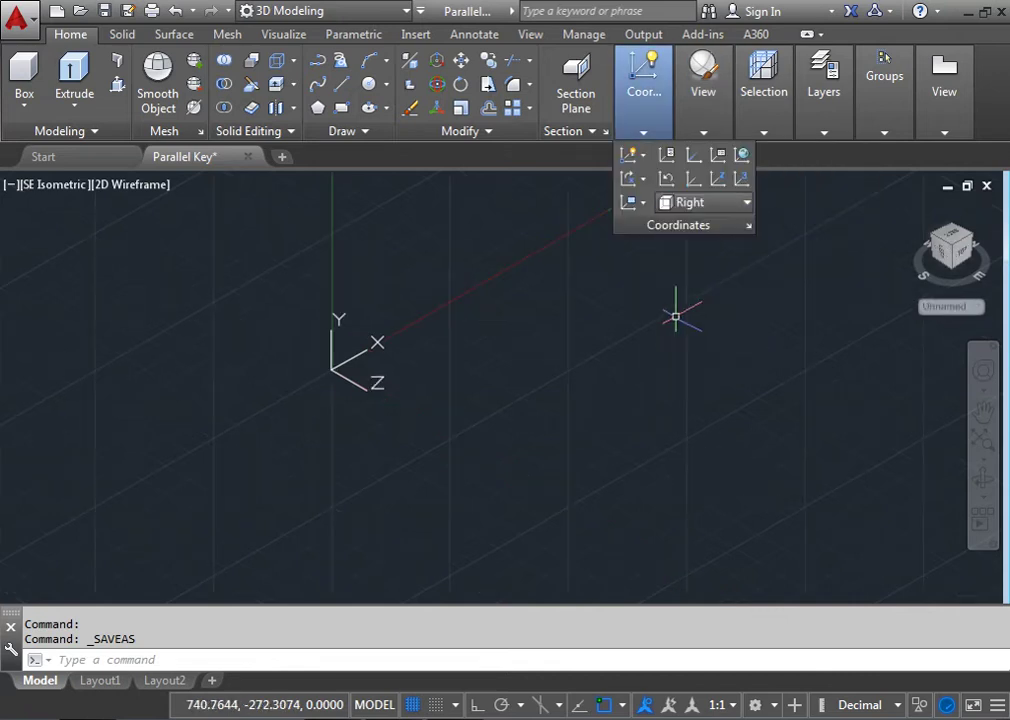
text(rec)
key(Return)
click(470, 378)
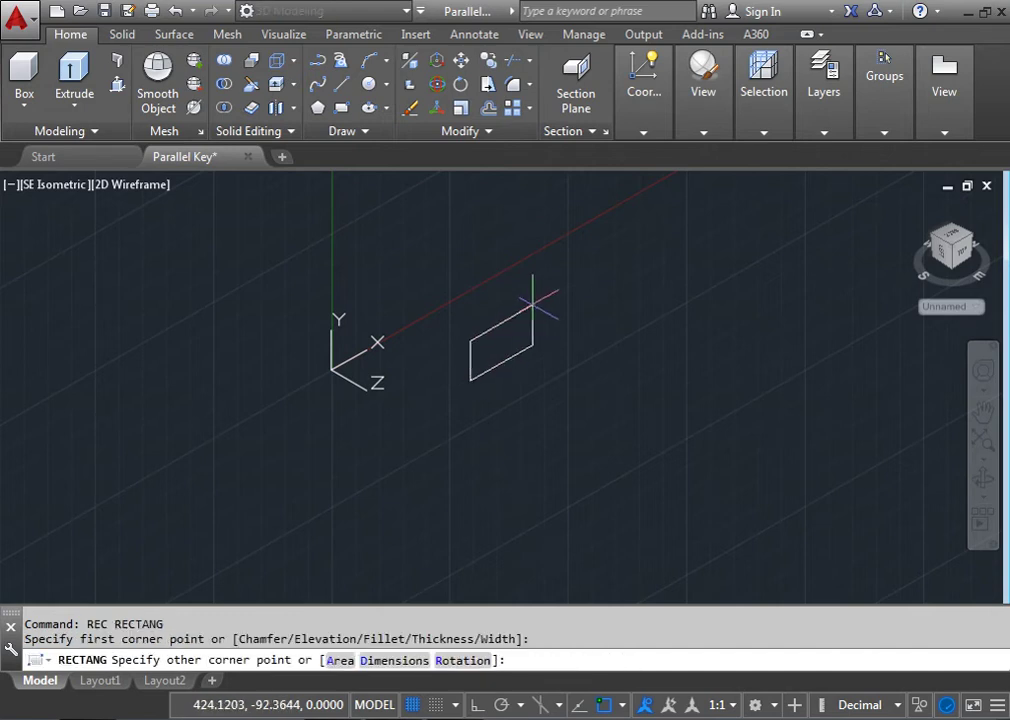
key(Return)
key(Return)
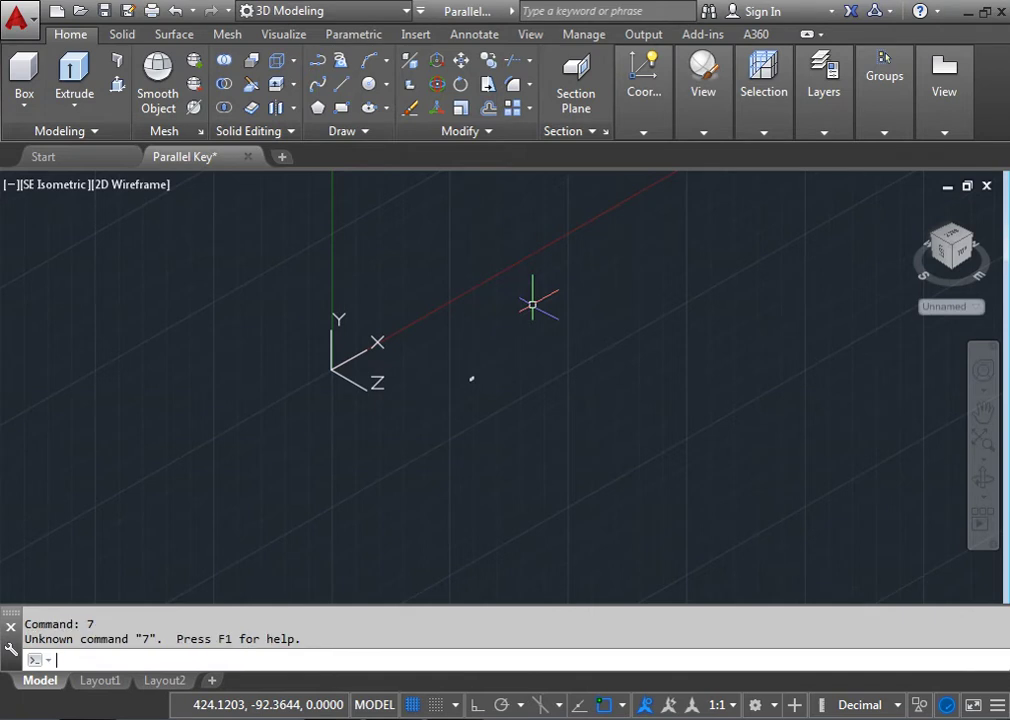
key(Return)
scroll(518, 365, up, 2)
scroll(361, 406, up, 2)
scroll(462, 365, up, 2)
key(Escape)
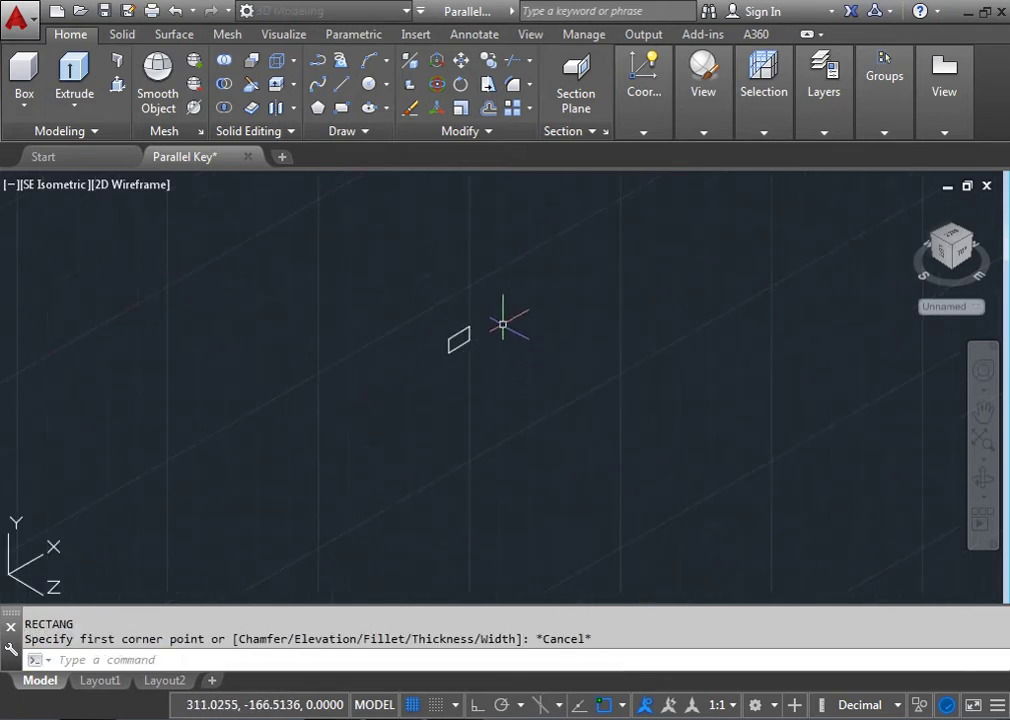
Start extruding the rectangle, then cancel the extrusion.
click(74, 70)
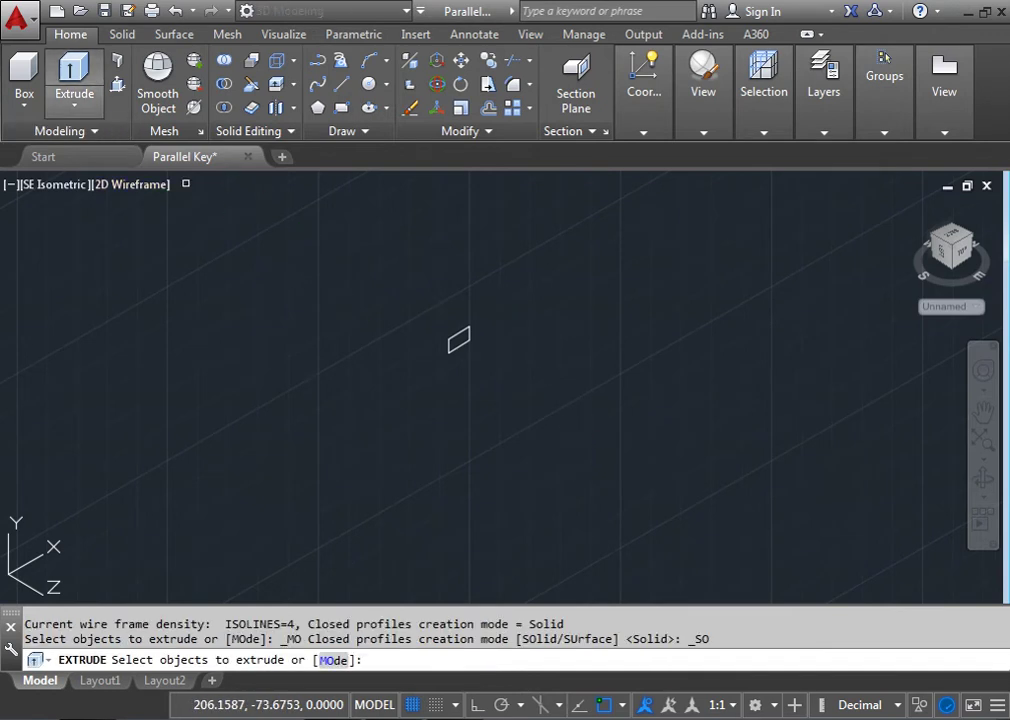
click(458, 341)
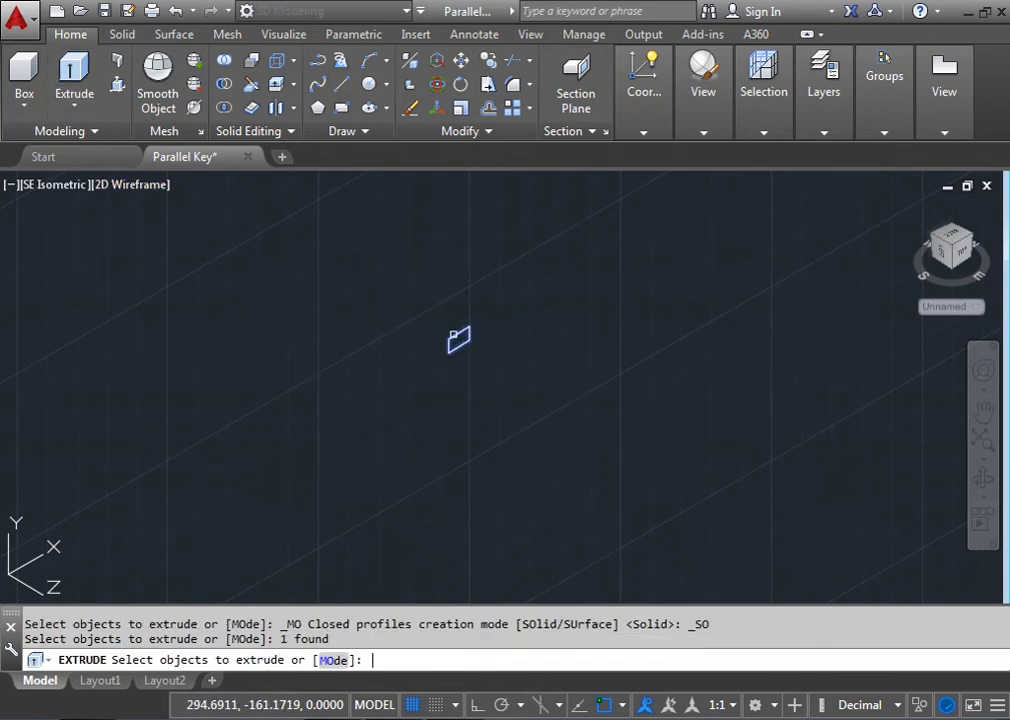
key(Return)
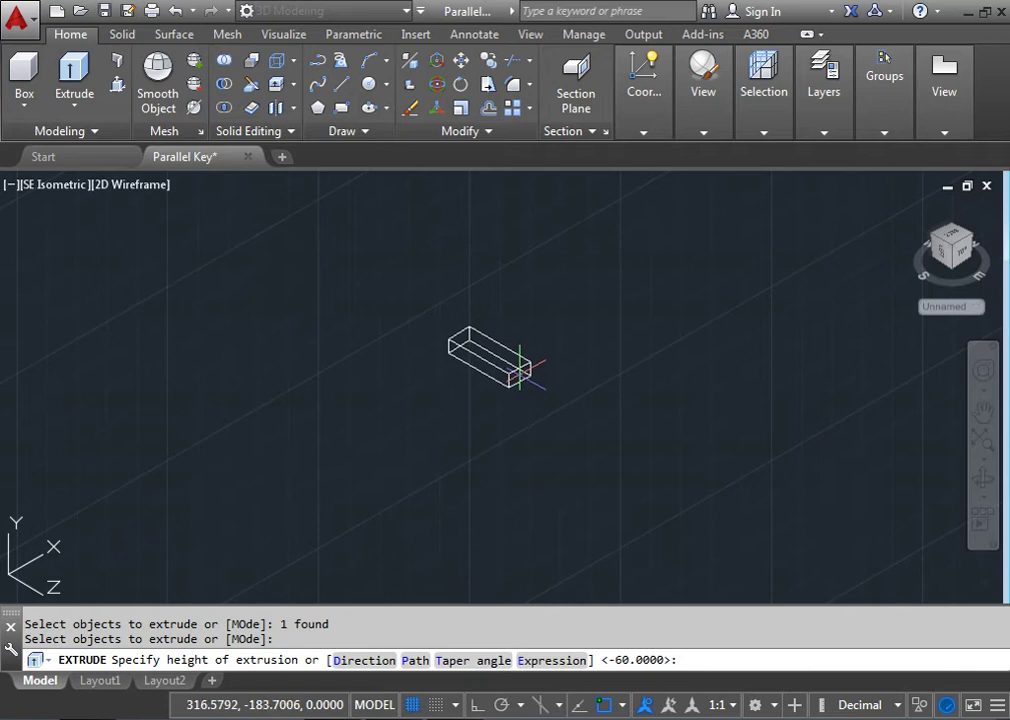
key(Escape)
scroll(444, 334, down, 4)
scroll(442, 337, up, 6)
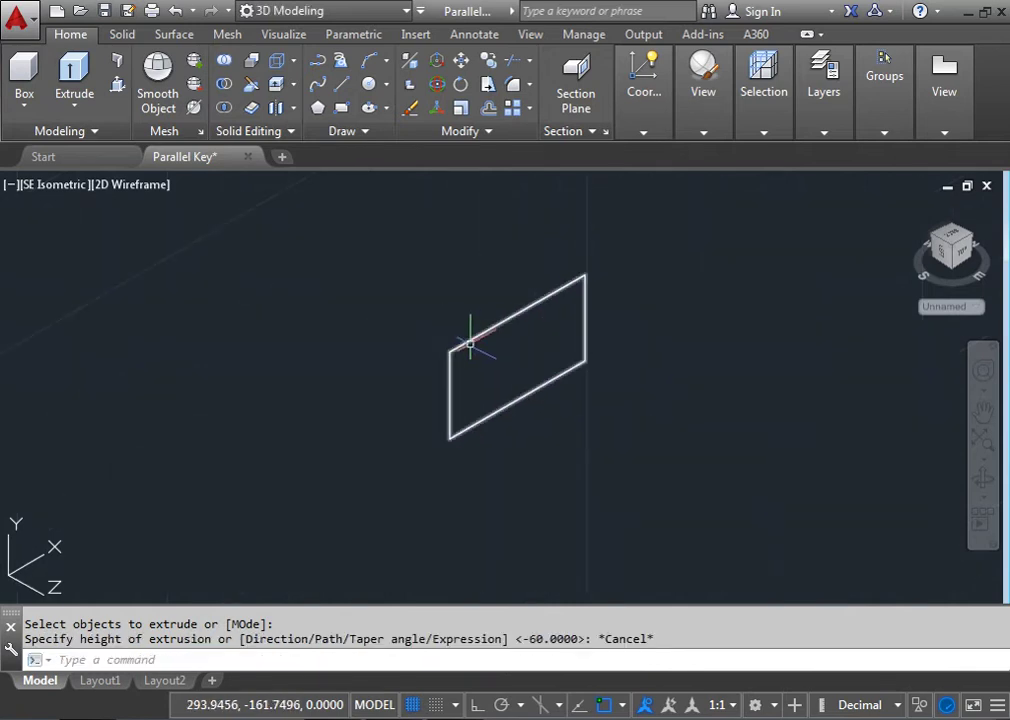
Measure the rectangle's left side with DIST.
text(di)
key(Return)
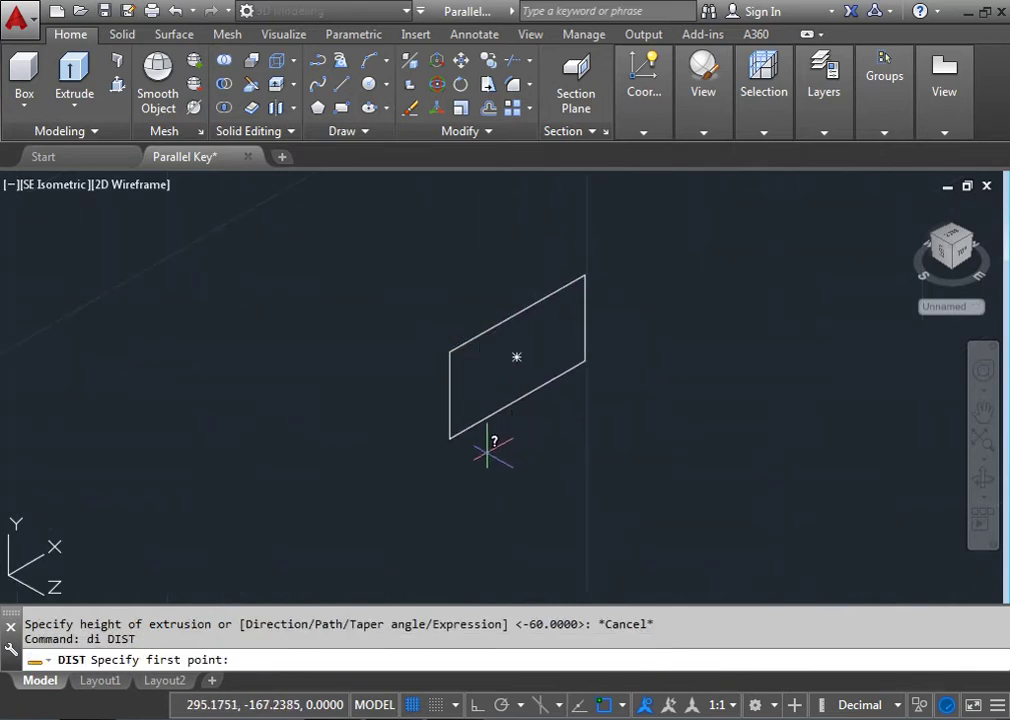
click(449, 437)
click(449, 352)
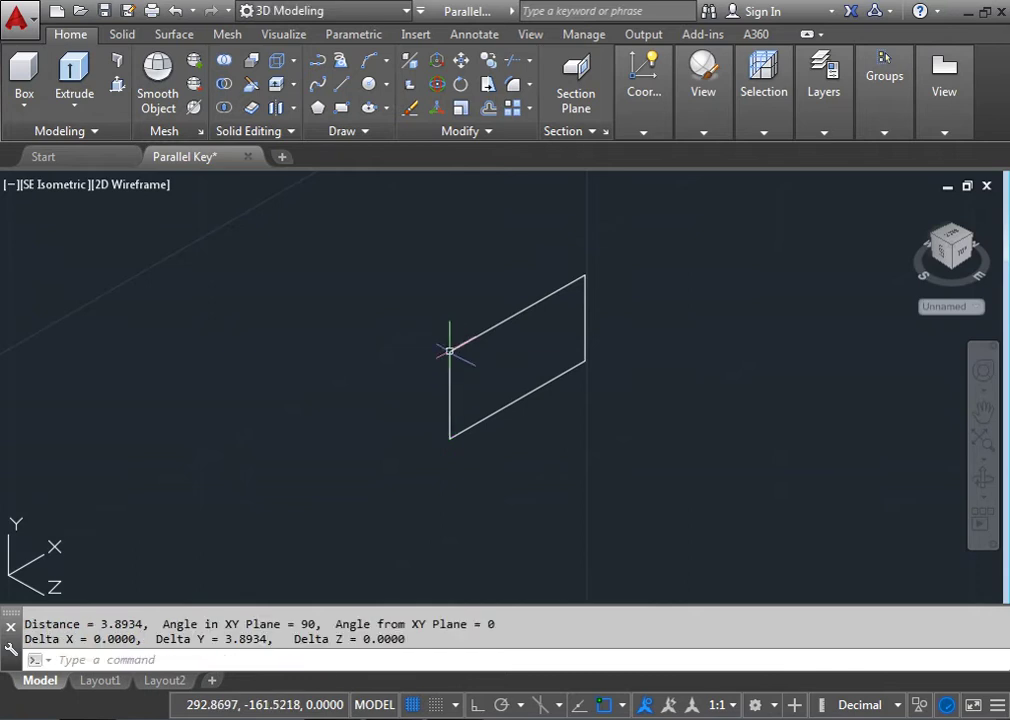
key(Escape)
Window-select the trial rectangle and erase it.
scroll(424, 334, down, 3)
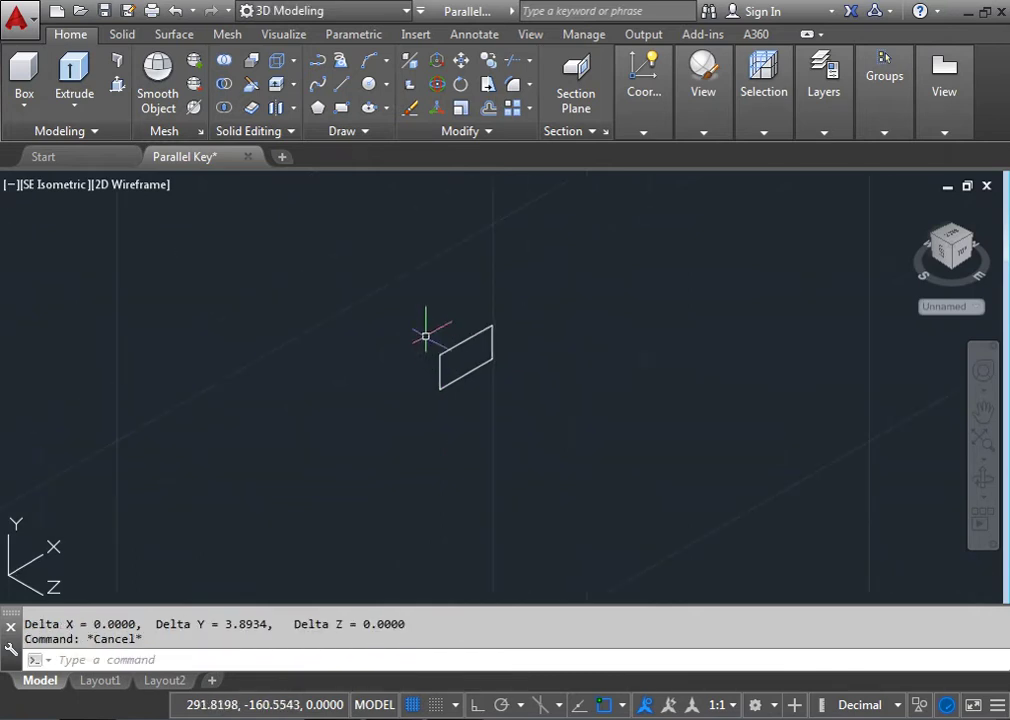
click(393, 273)
click(537, 425)
key(Delete)
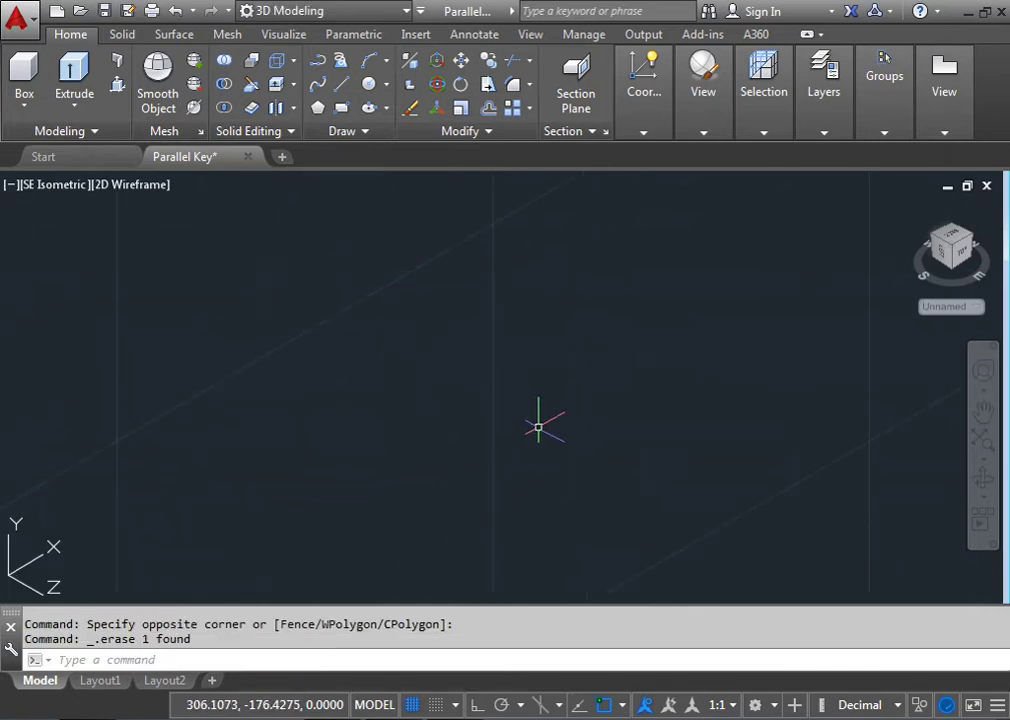
Draw an 8 by 7 rectangle using RECTANG's Dimensions option.
text(rec)
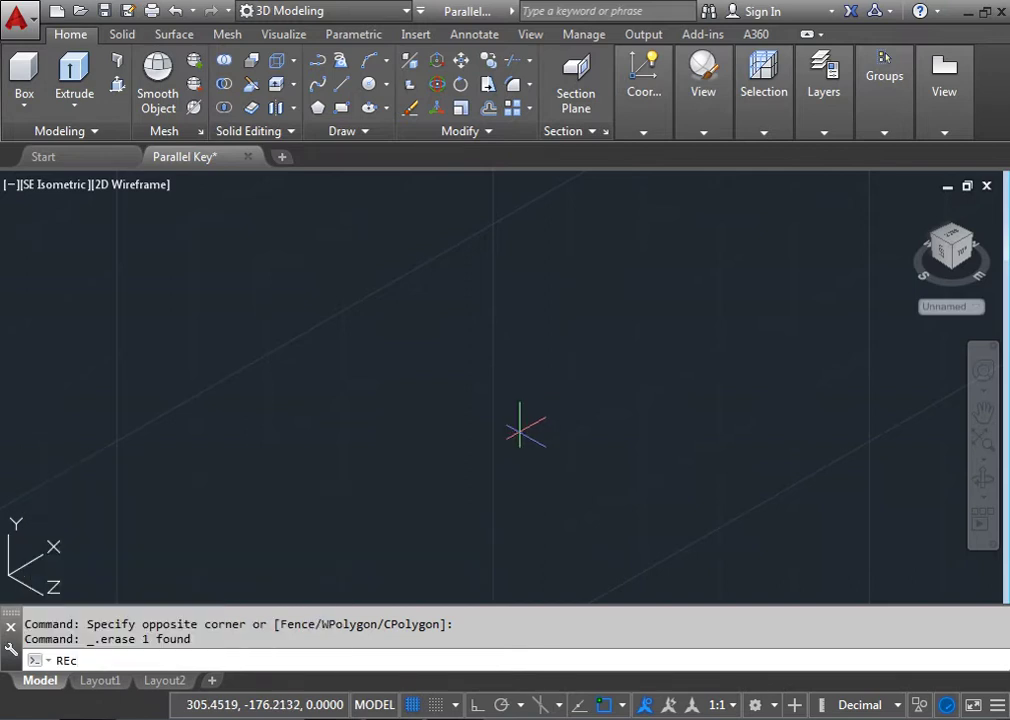
key(Return)
click(305, 512)
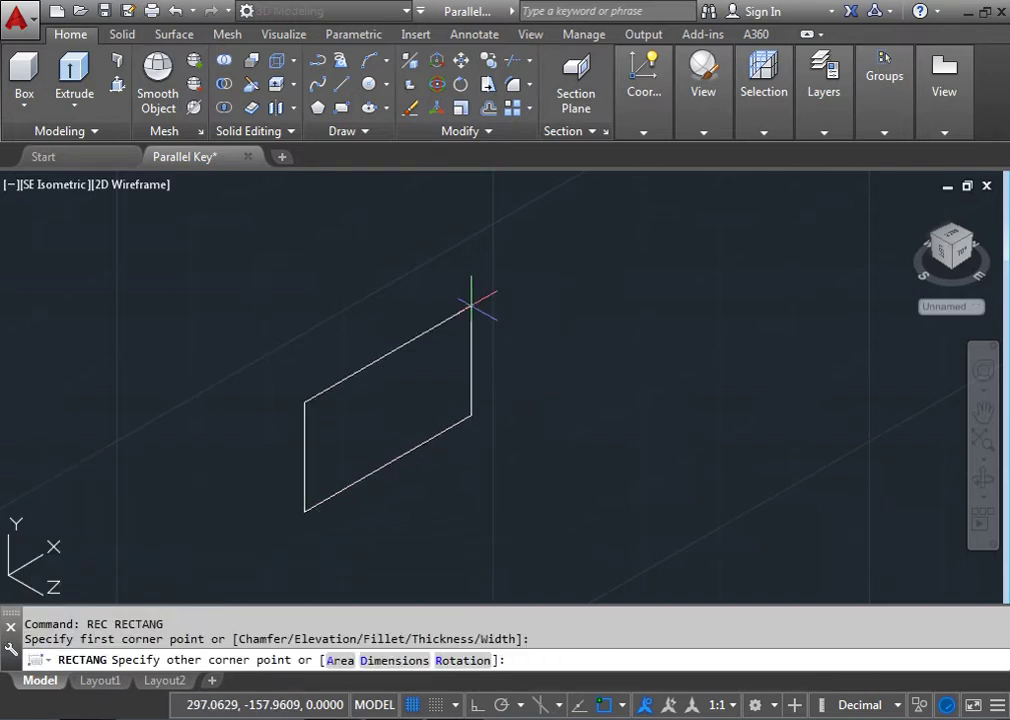
text(d)
key(Return)
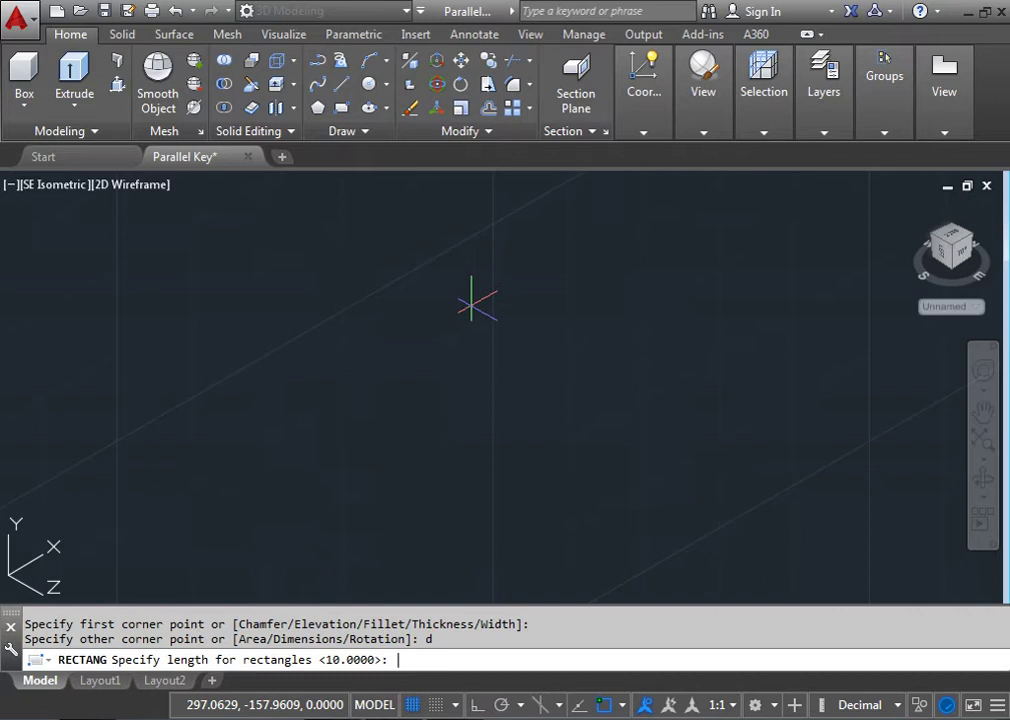
text(8)
key(Return)
key(Return)
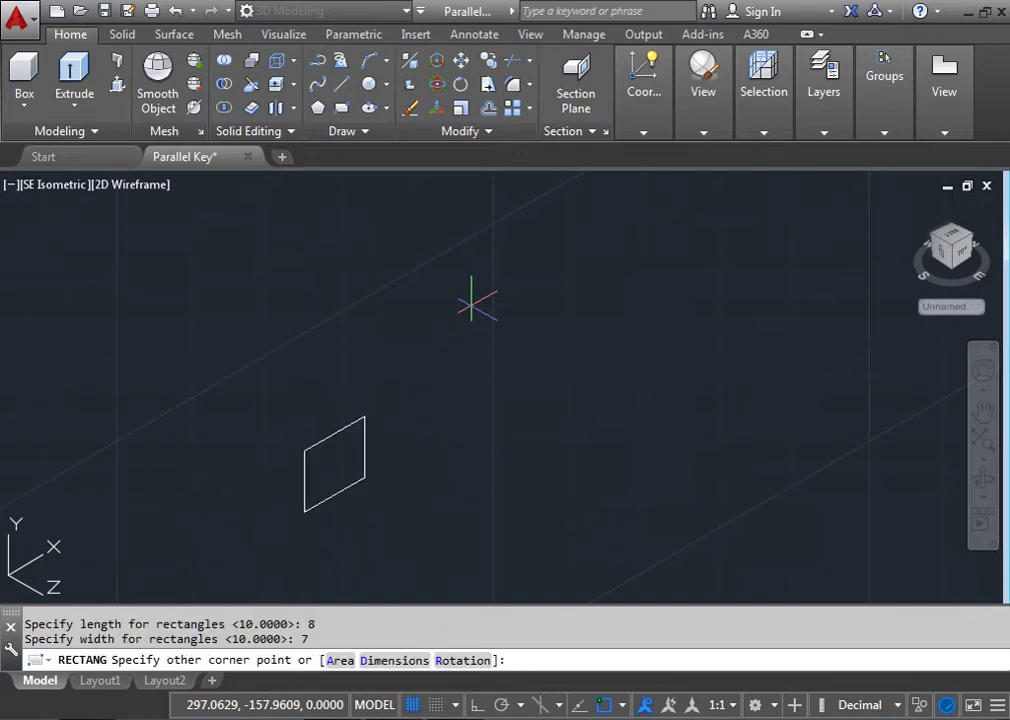
key(Return)
click(480, 286)
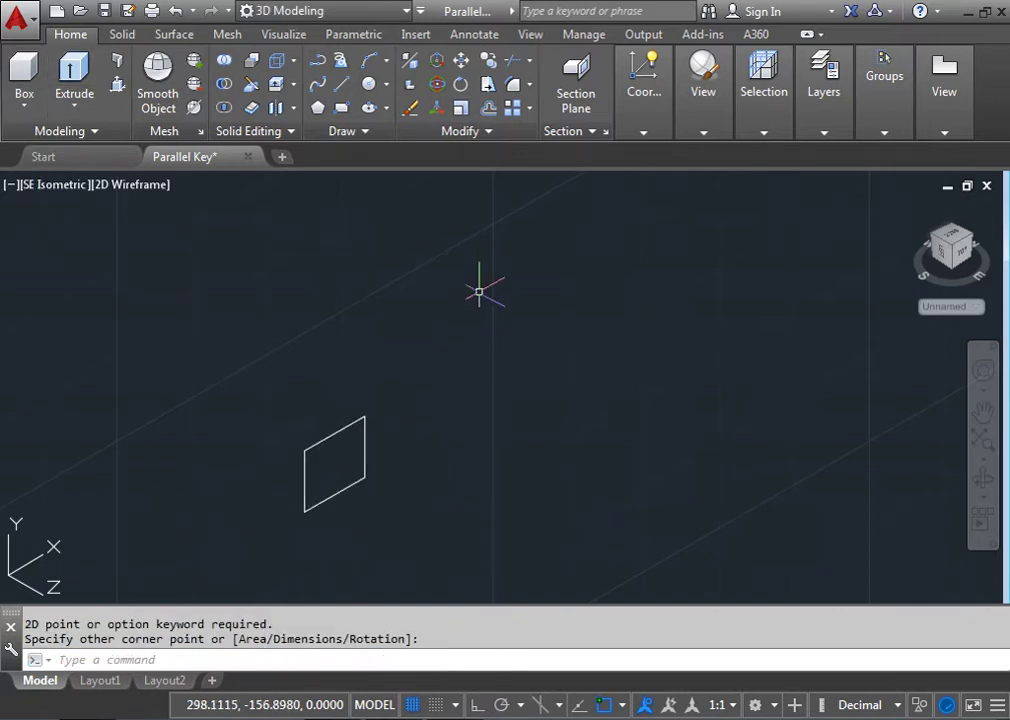
Extrude the rectangle 56 units into a bar and zoom to show it all.
click(74, 75)
click(360, 418)
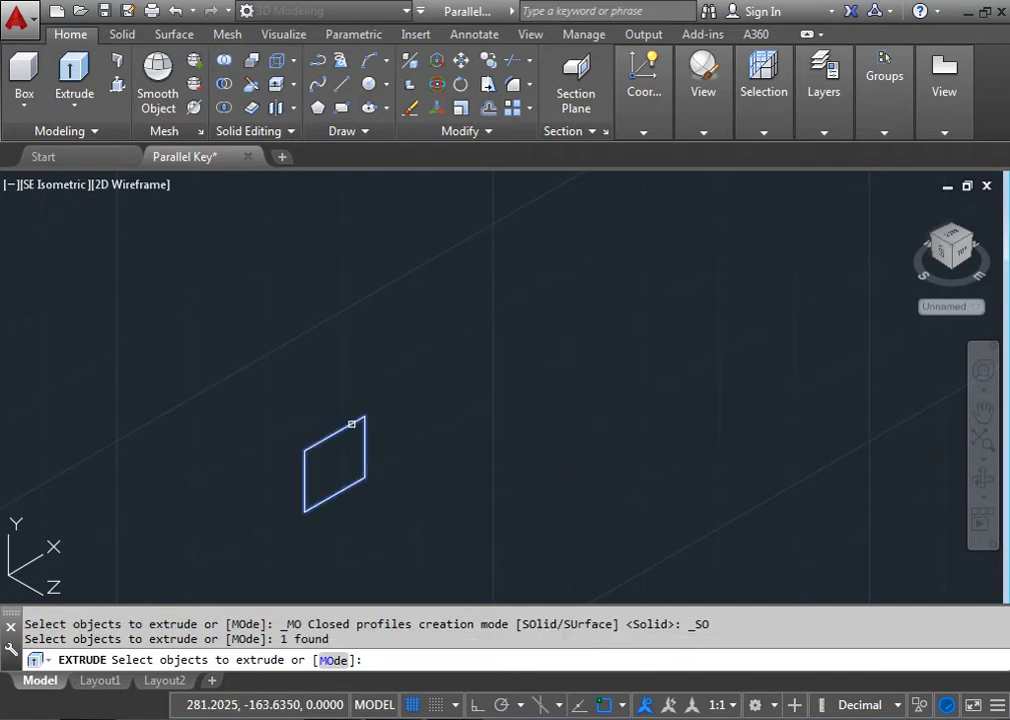
key(Return)
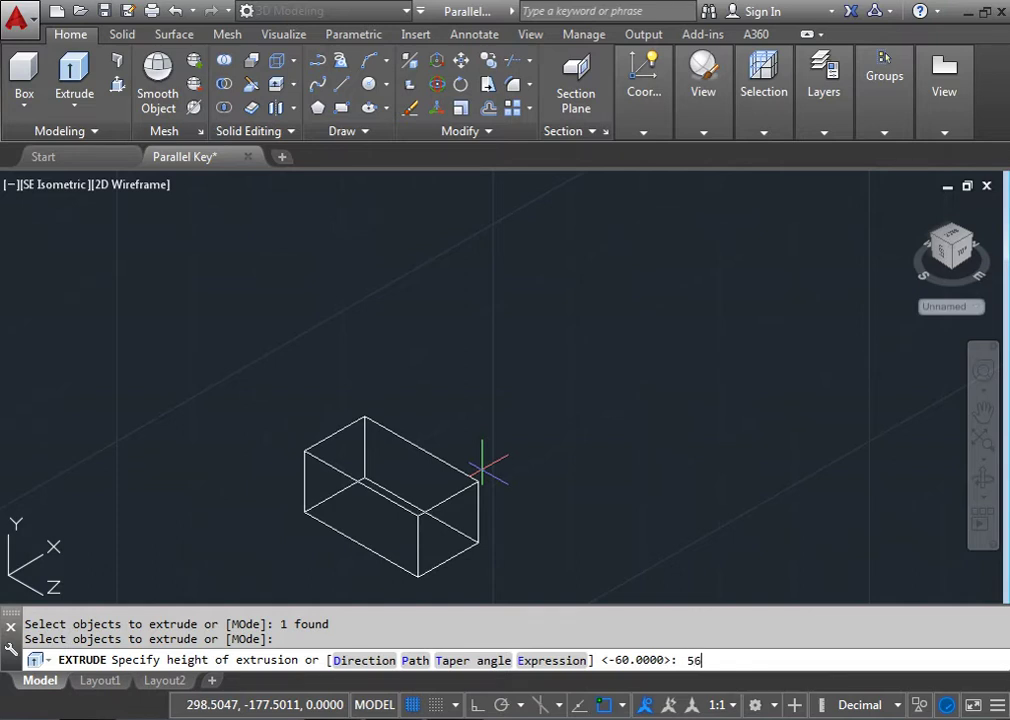
key(Return)
text(z)
key(Return)
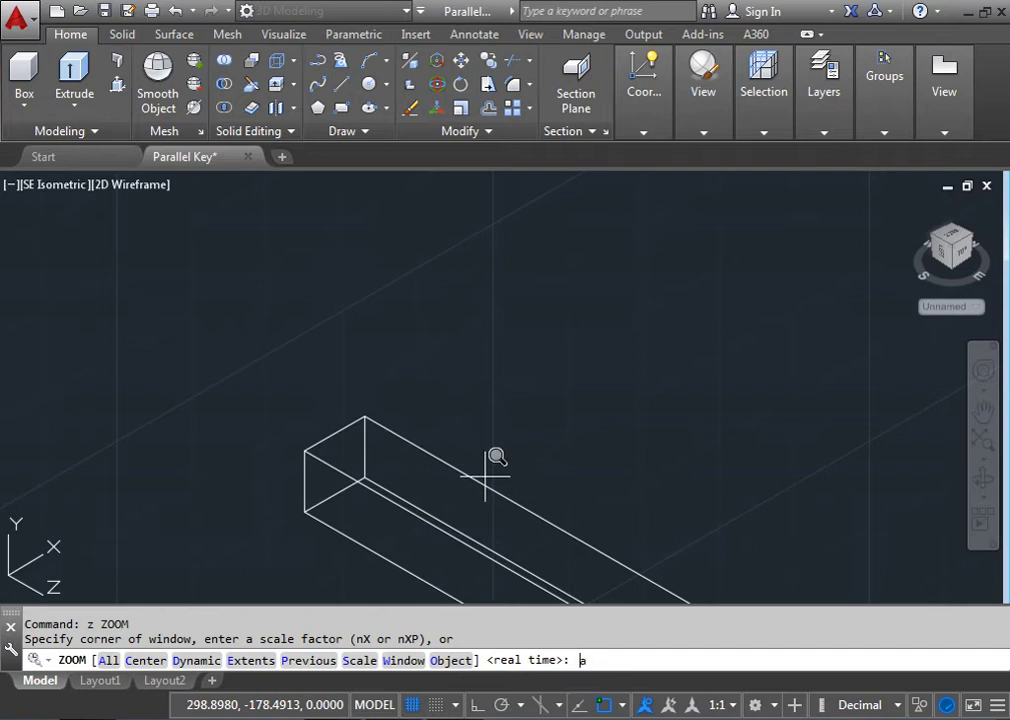
text(a)
key(Return)
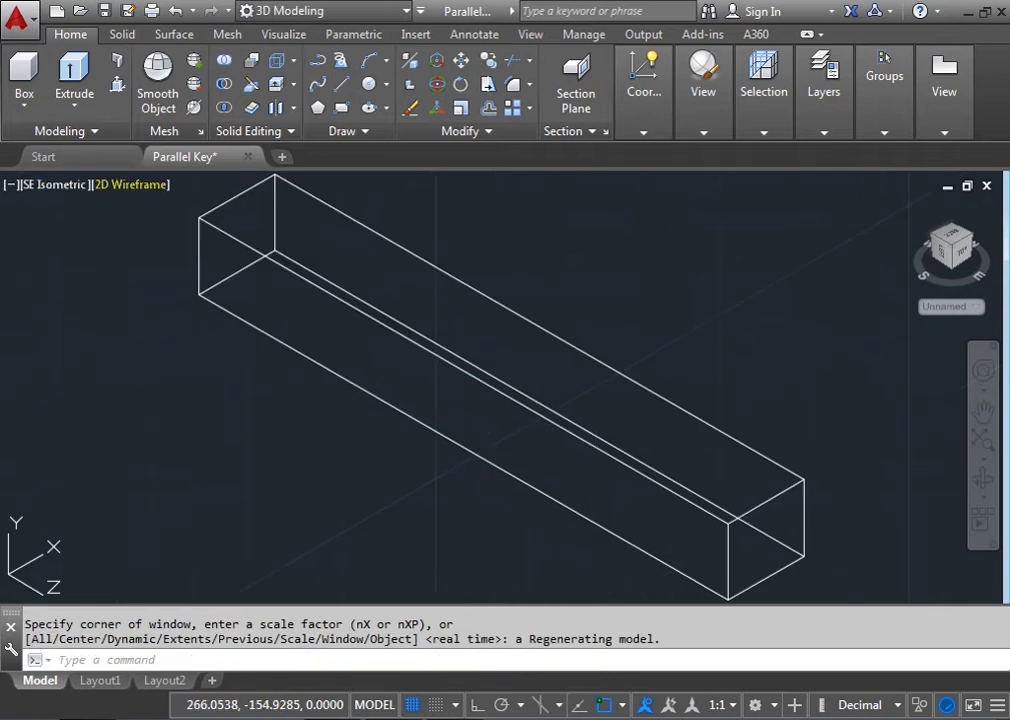
Switch the viewport to the Realistic visual style and select the bar.
click(132, 184)
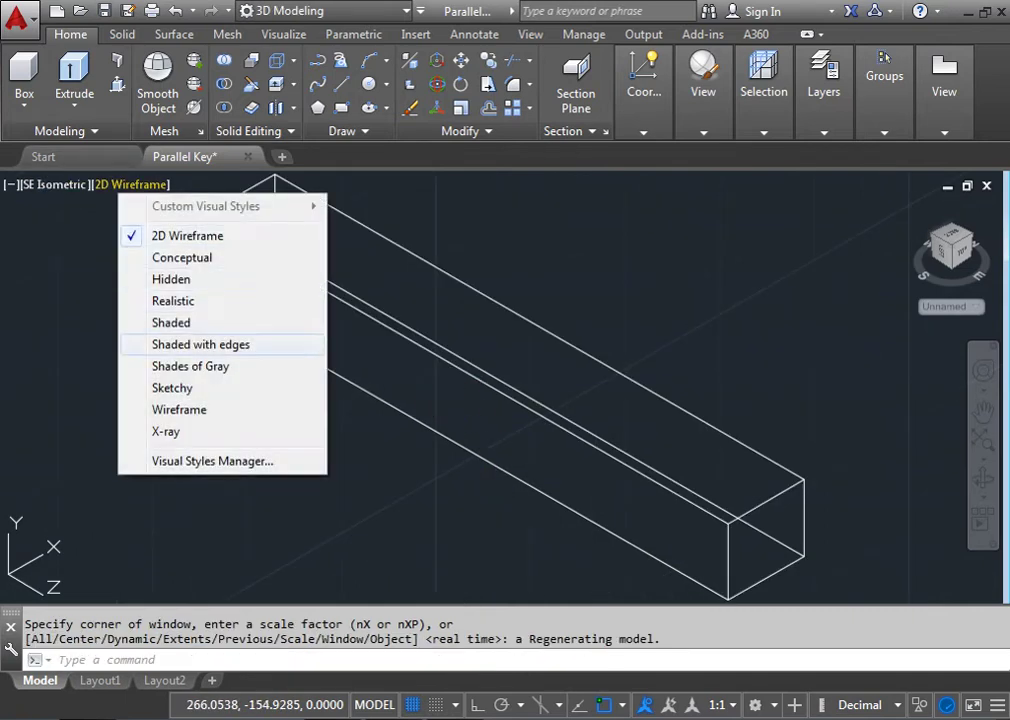
click(180, 301)
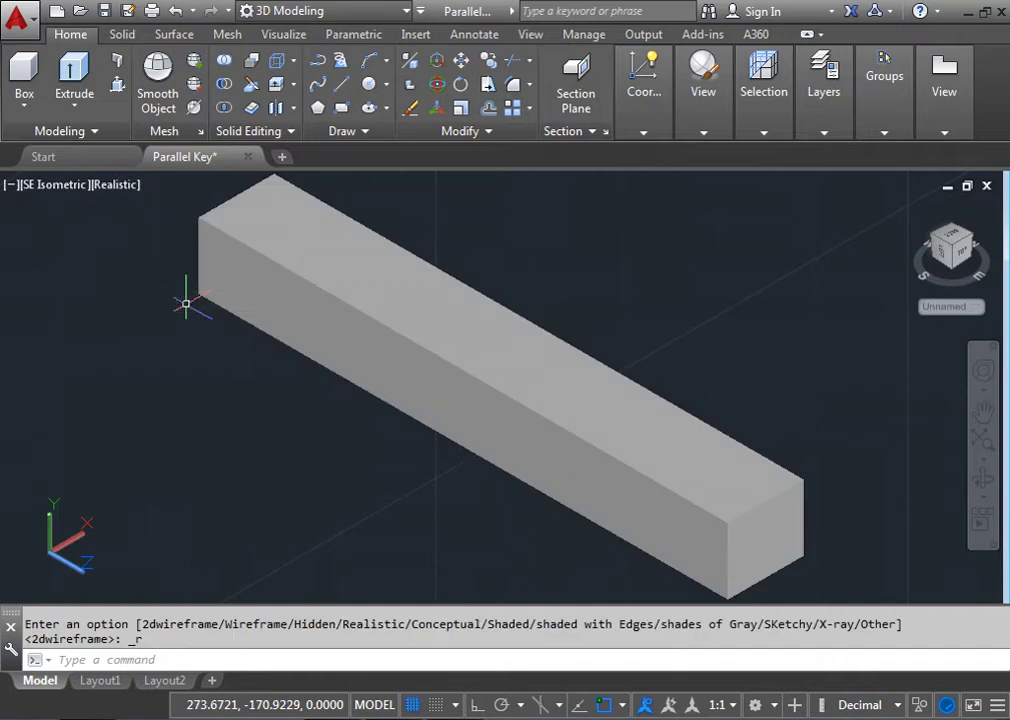
scroll(186, 303, down, 2)
click(365, 371)
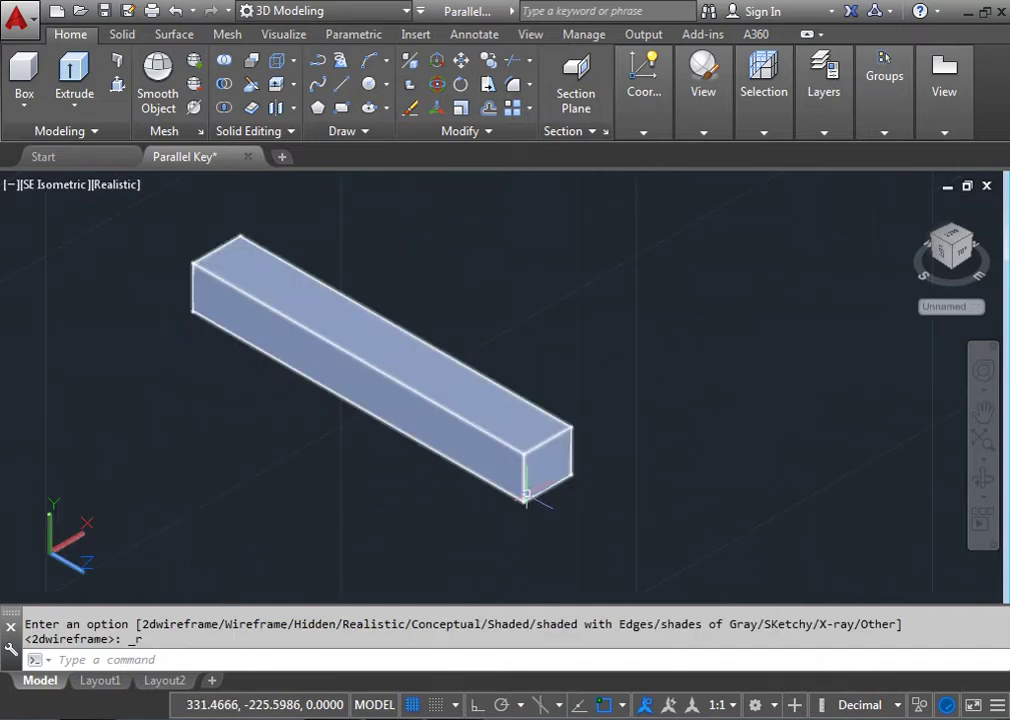
click(530, 465)
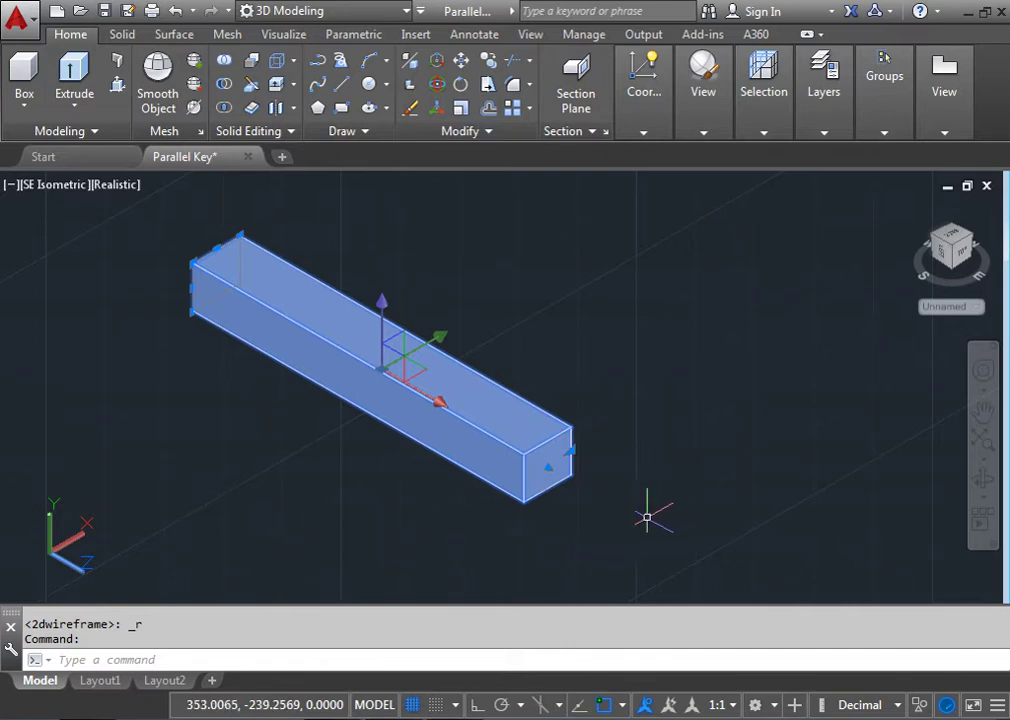
Move the key box from its bottom corner to 0,0 and zoom all.
text(m)
key(Return)
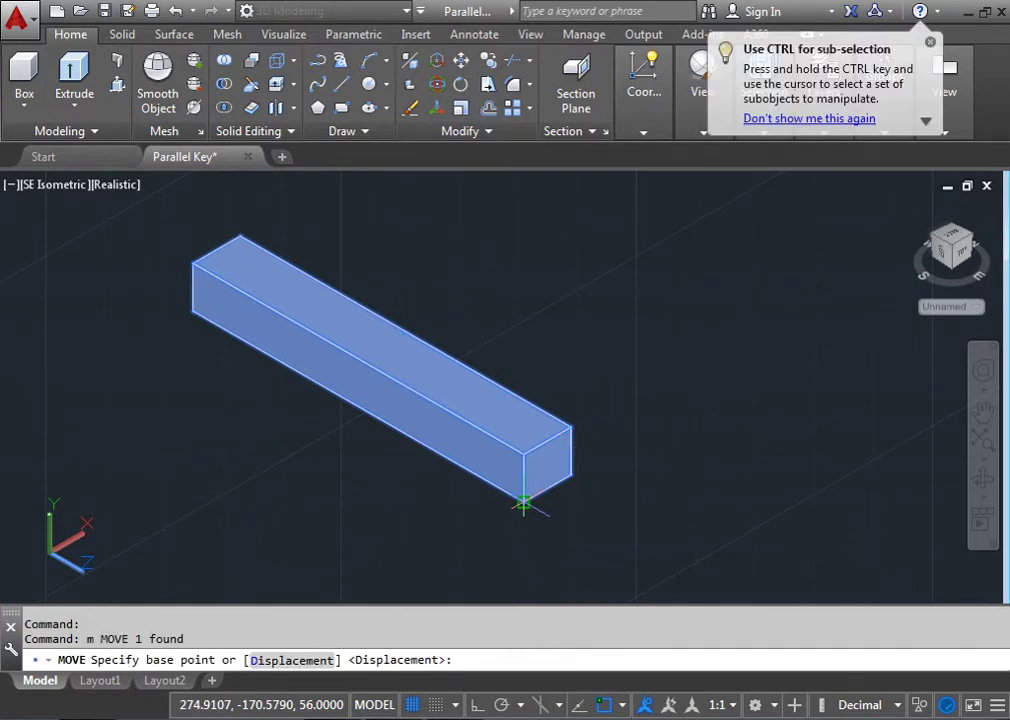
click(523, 503)
text(0,0)
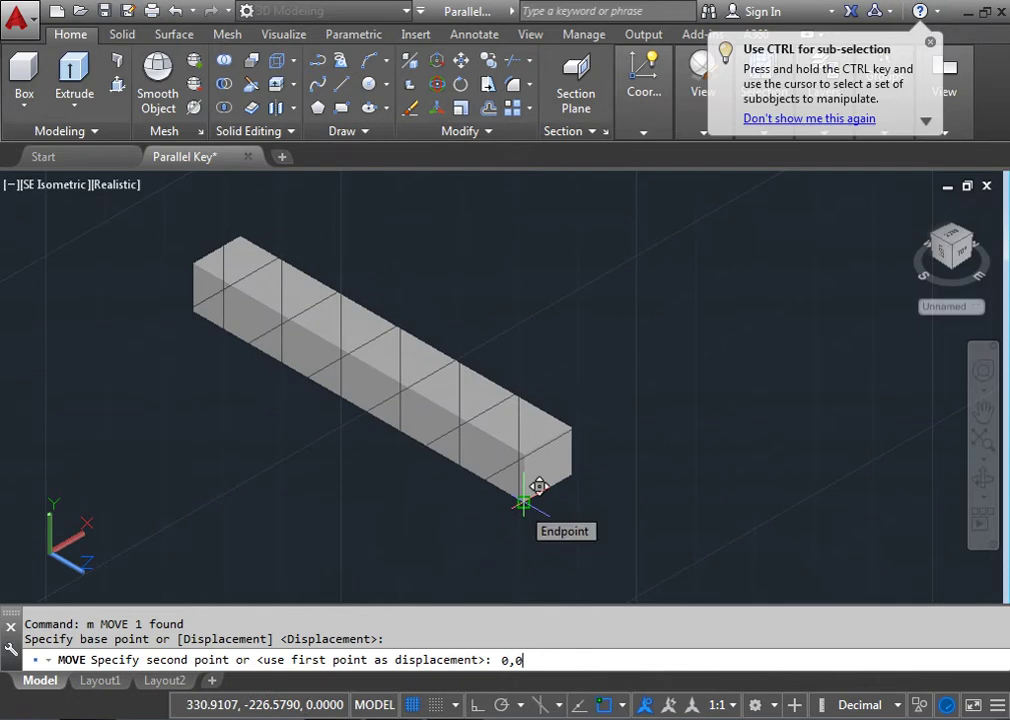
key(Return)
key(Return)
text(a)
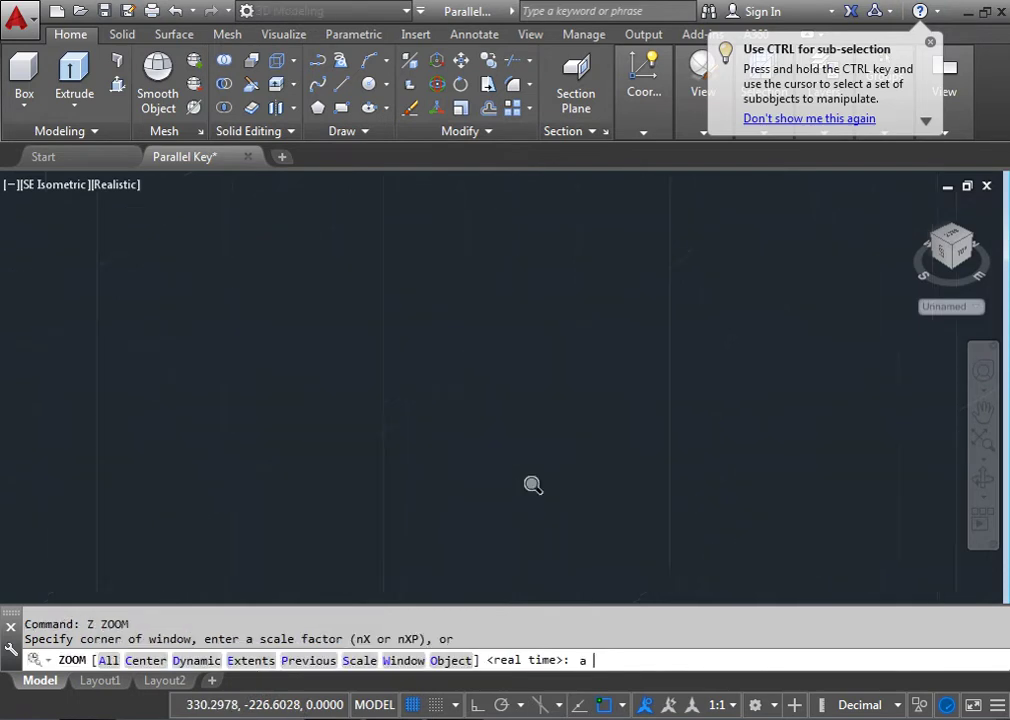
key(Return)
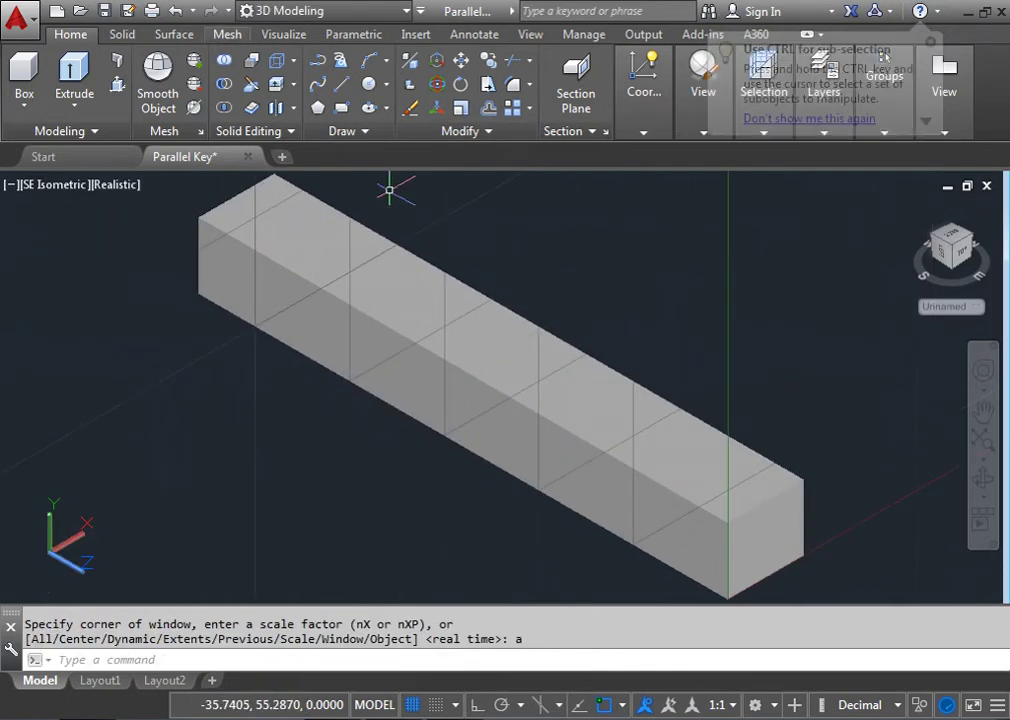
click(283, 34)
click(797, 131)
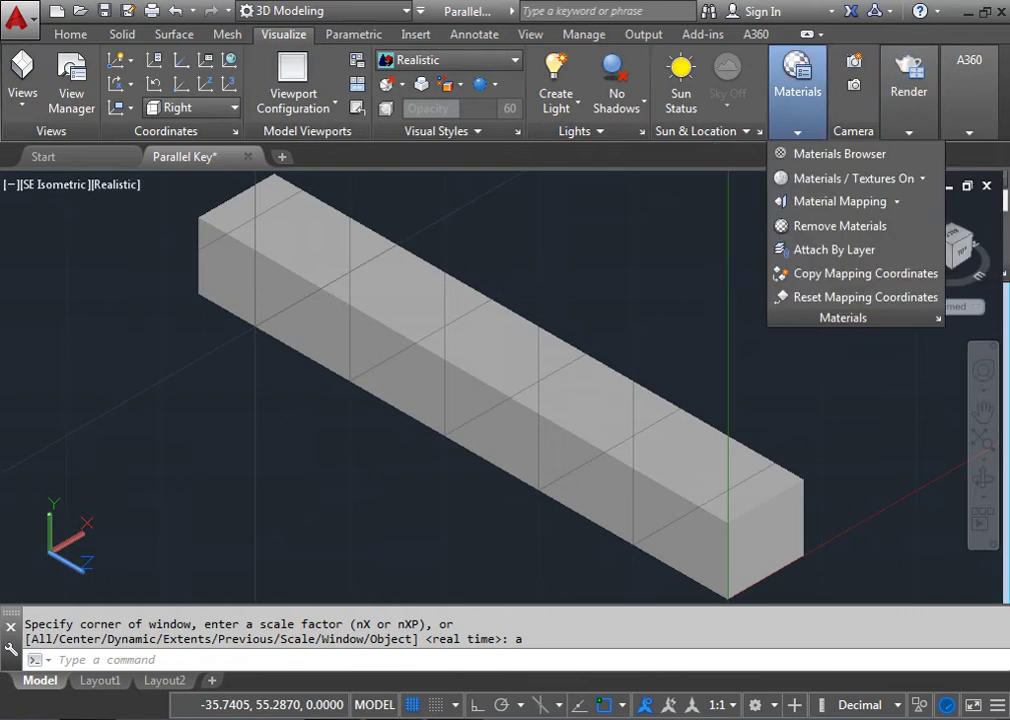
Apply the black Metallic Paint material to the key box and save the Parallel Key drawing.
click(839, 153)
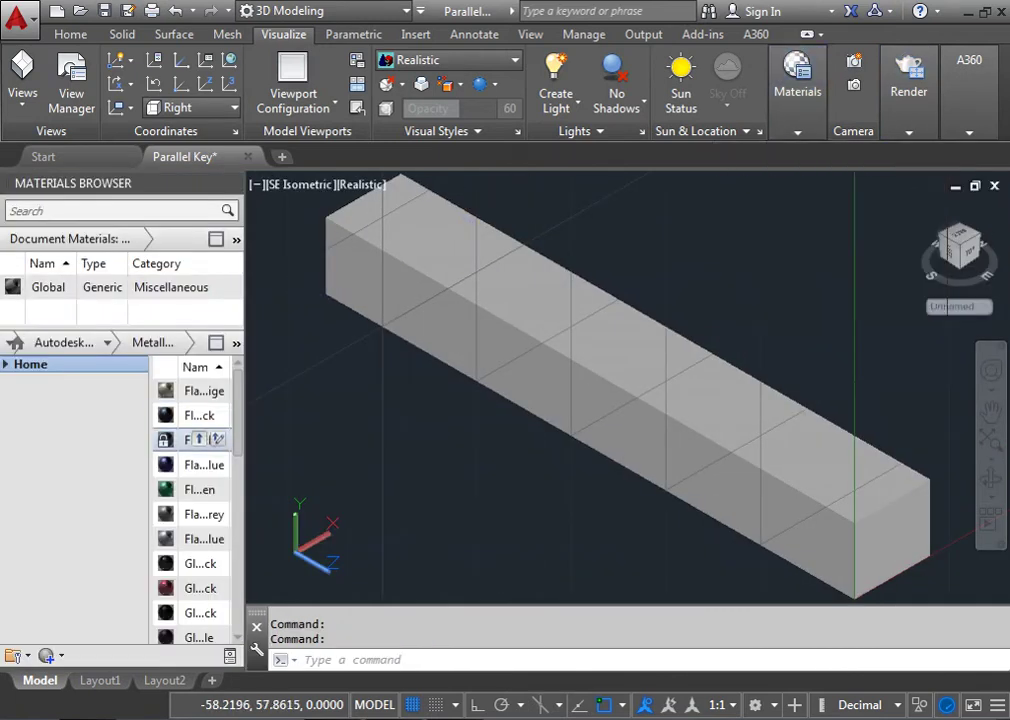
drag(190, 414, 630, 390)
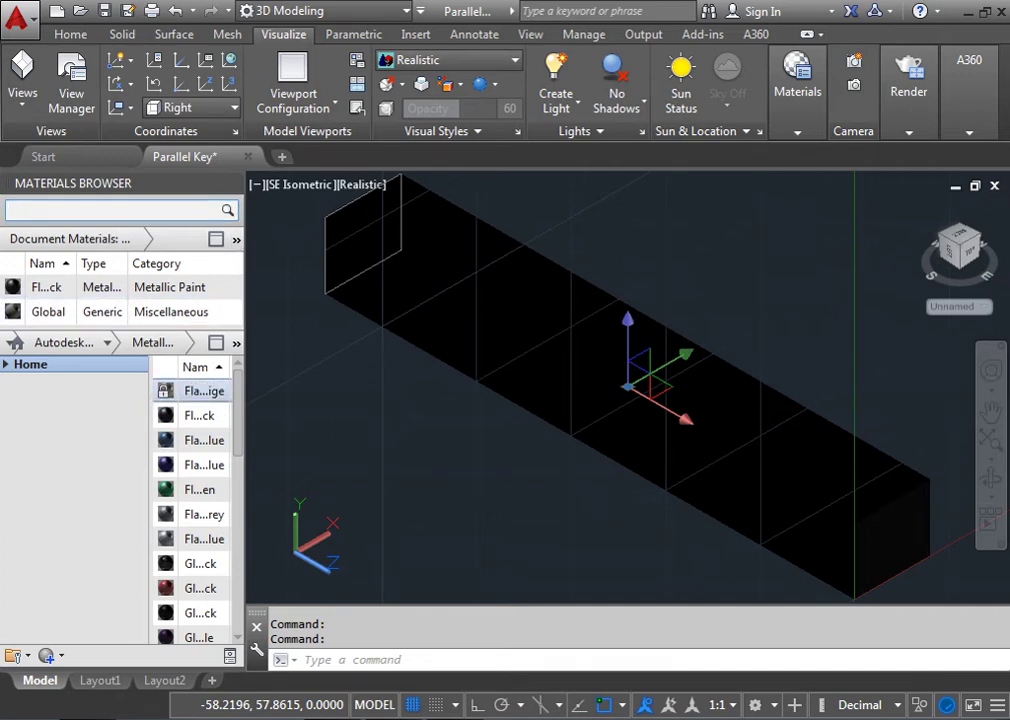
key(Escape)
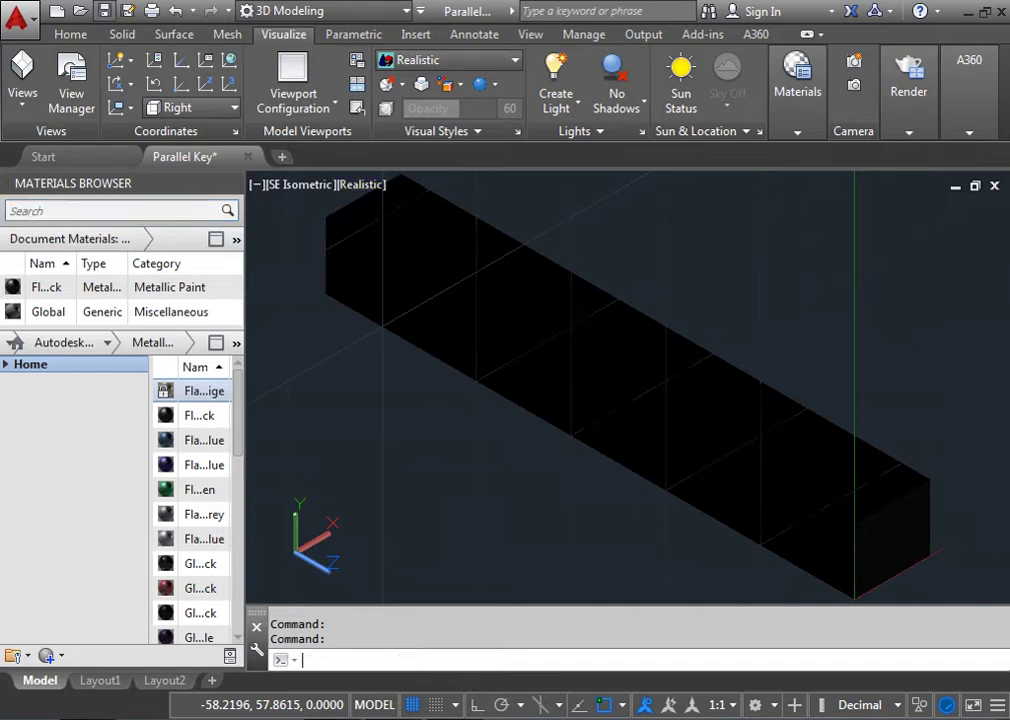
click(104, 11)
click(232, 183)
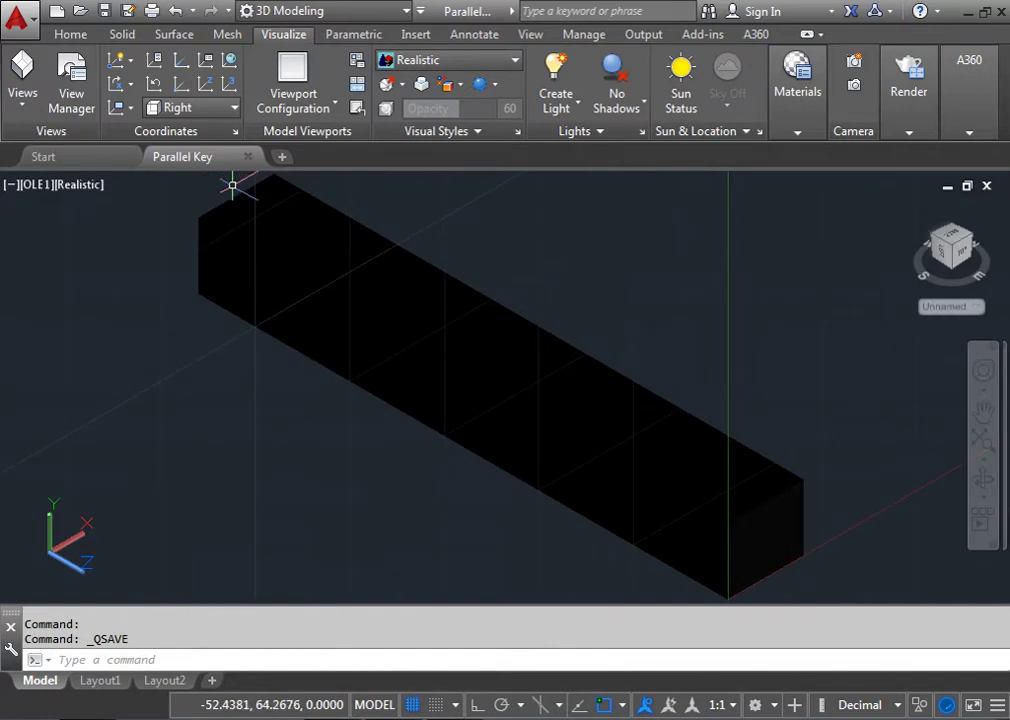
click(246, 229)
key(Escape)
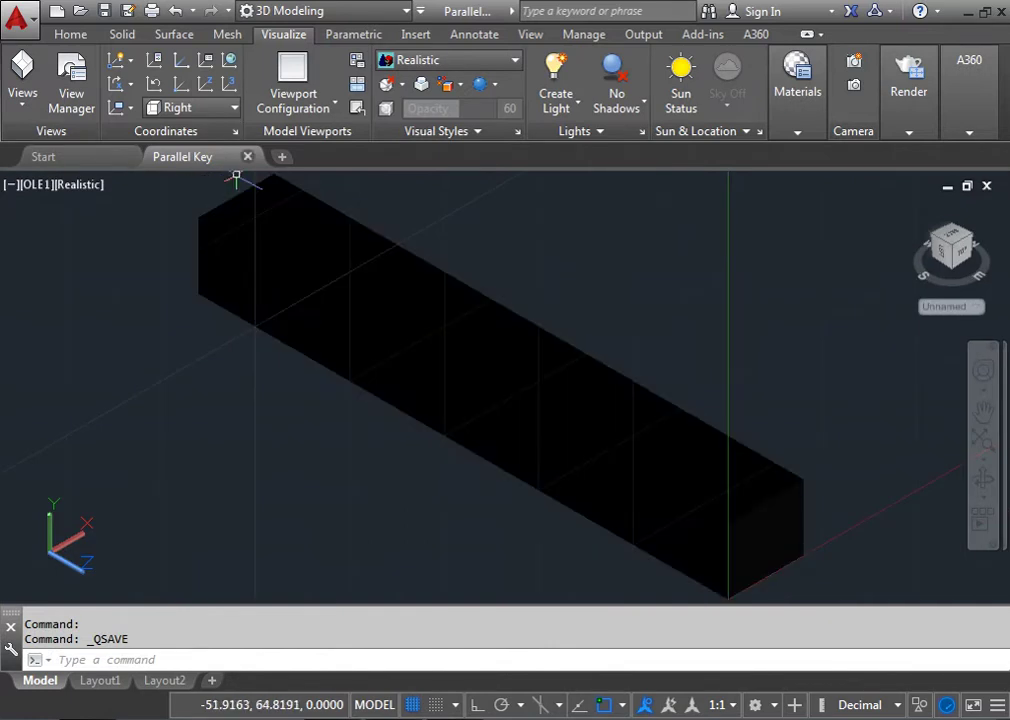
Close the Parallel Key drawing and start a new drawing from a template.
key(ctrl+F4)
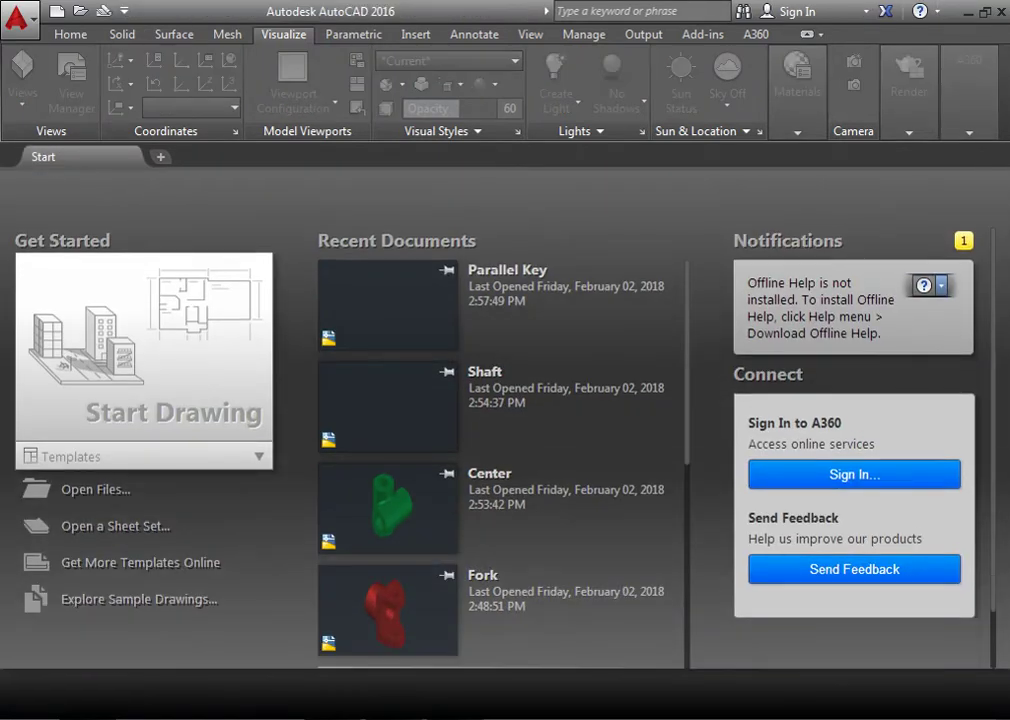
text(new)
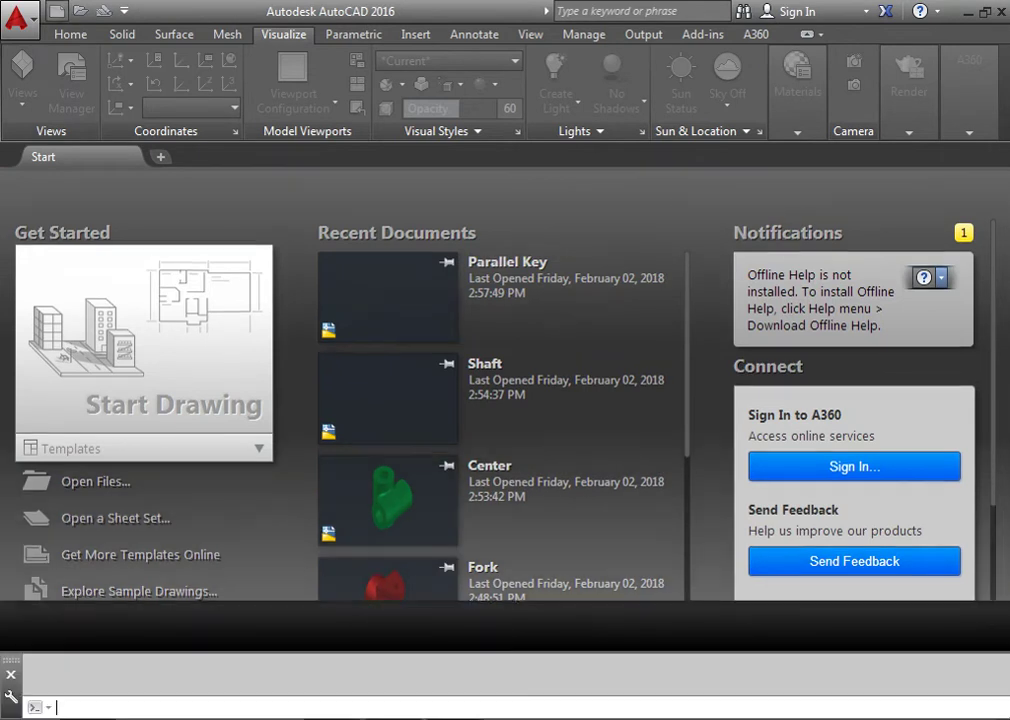
key(Return)
key(Return)
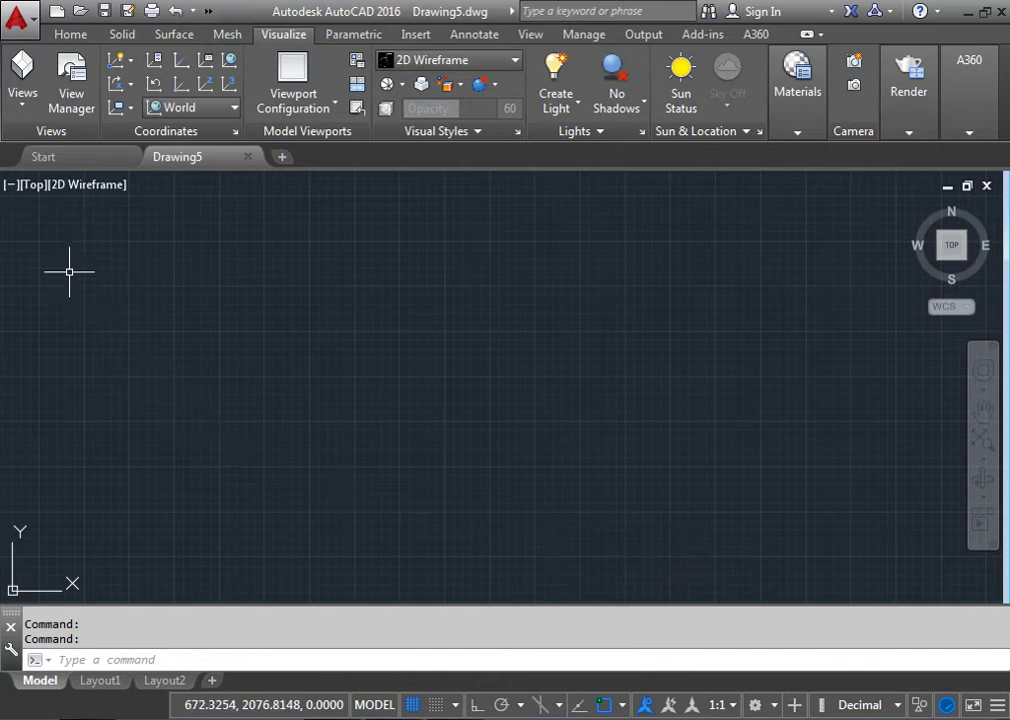
Set the new drawing to SE Isometric, then show the Universal Coupling PDF fitted to the page.
click(33, 184)
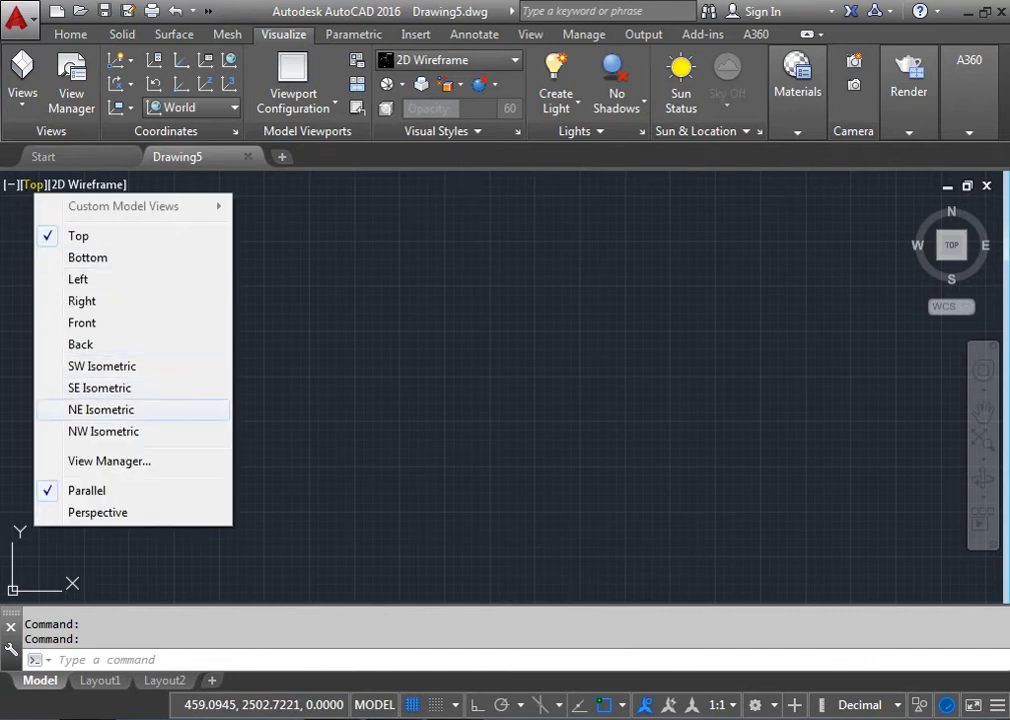
click(99, 388)
scroll(236, 370, up, 2)
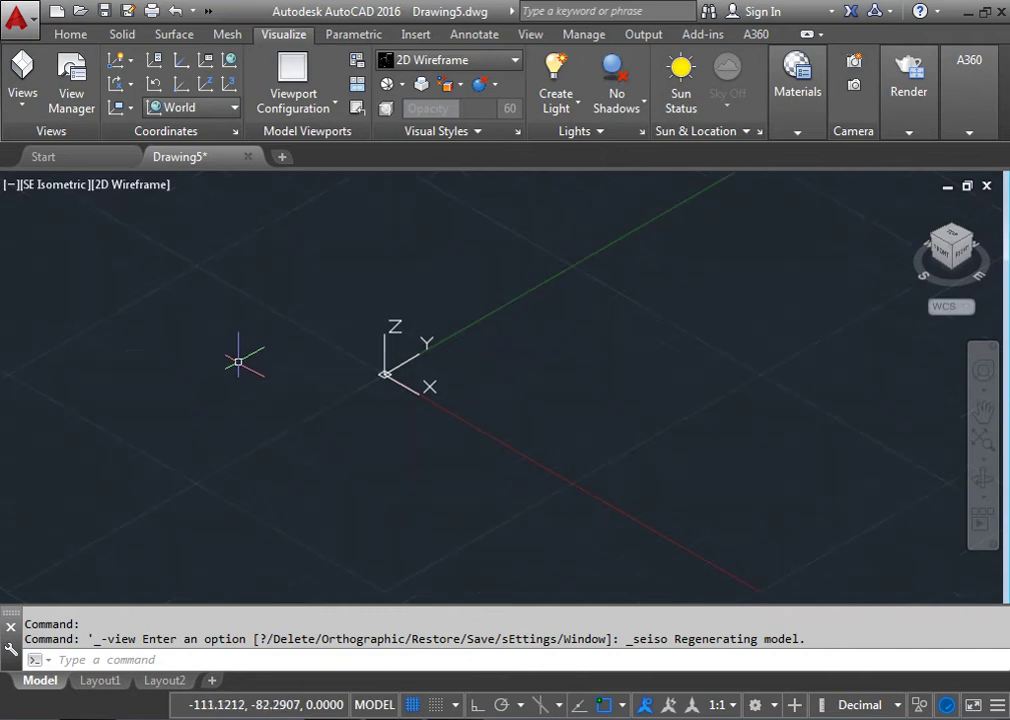
scroll(312, 366, up, 2)
scroll(434, 370, up, 2)
mouse_move(431, 362)
middle_down()
mouse_move(605, 454)
mouse_move(524, 418)
middle_up()
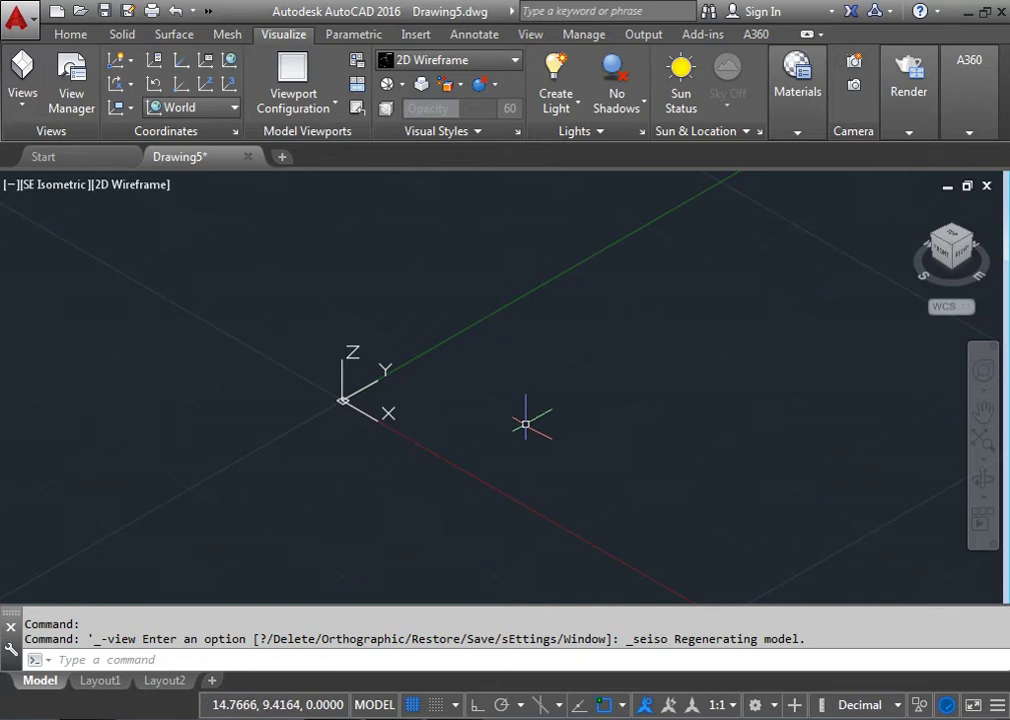
key(alt+Tab)
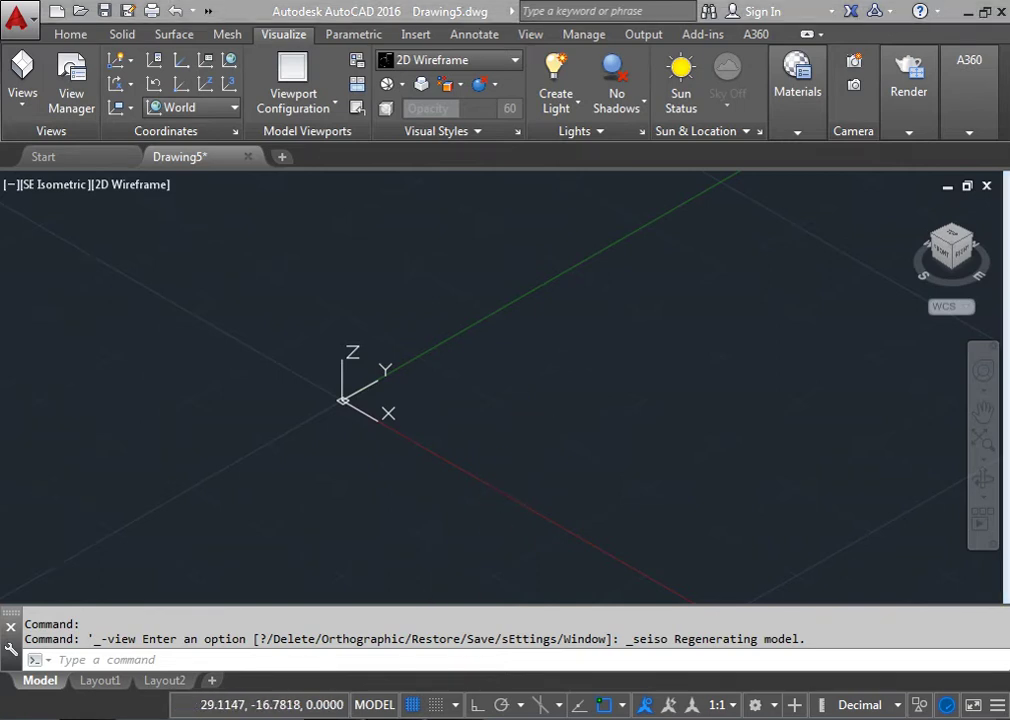
key(ctrl+0)
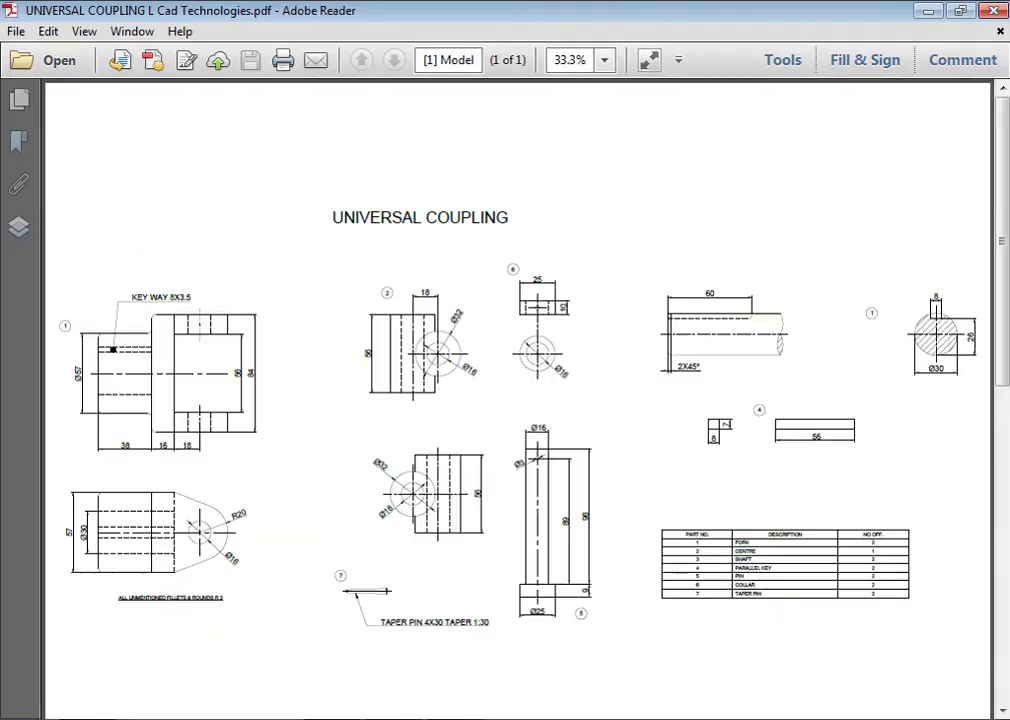
Zoom the coupling PDF to 33.3% and scroll to the collar and pin views.
key(ctrl+plus)
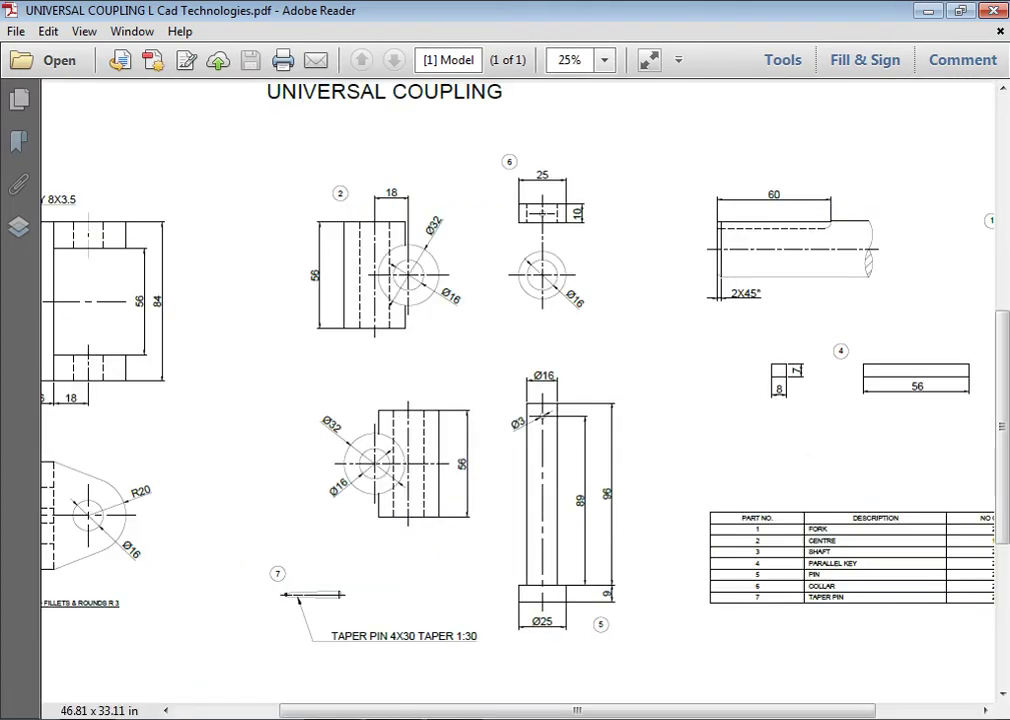
key(ctrl+plus)
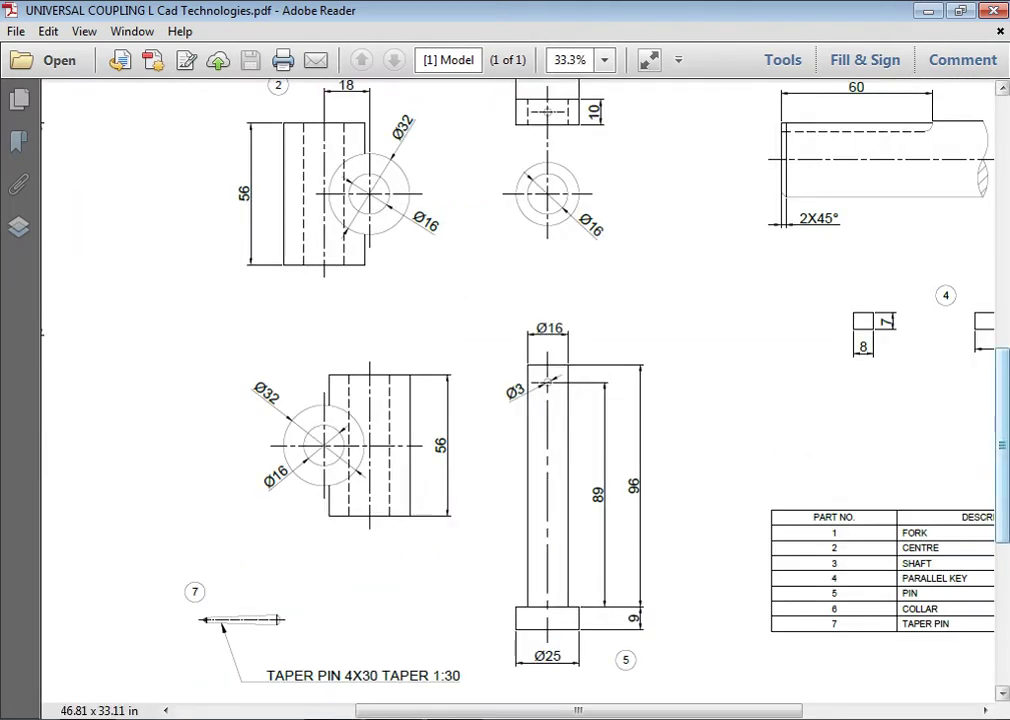
scroll(520, 390, up, 1)
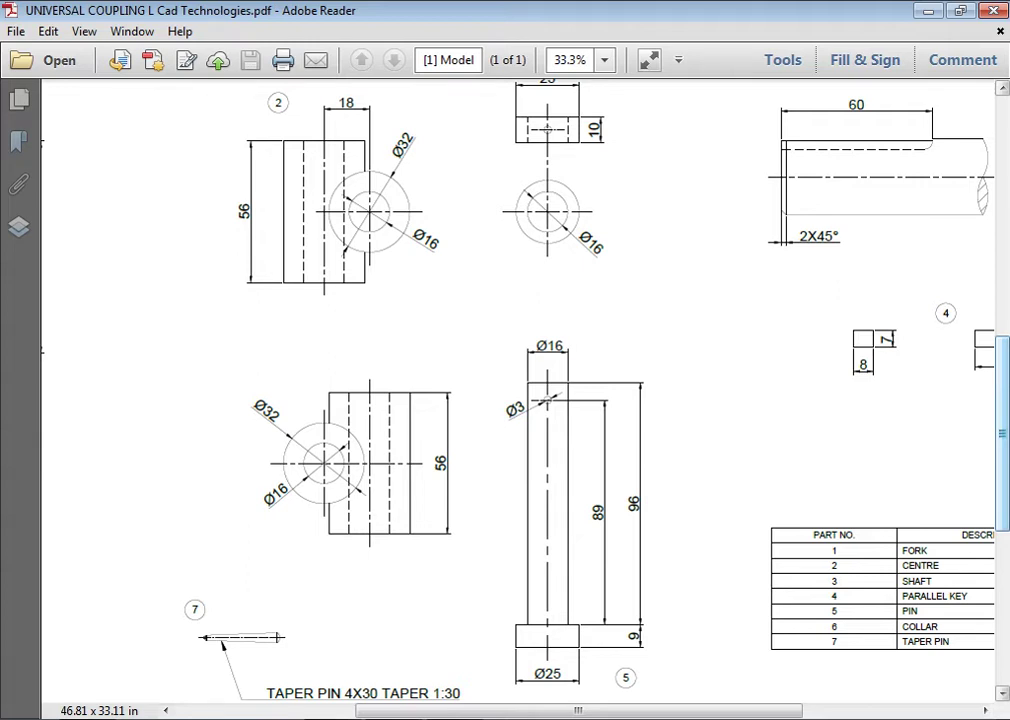
scroll(520, 390, up, 1)
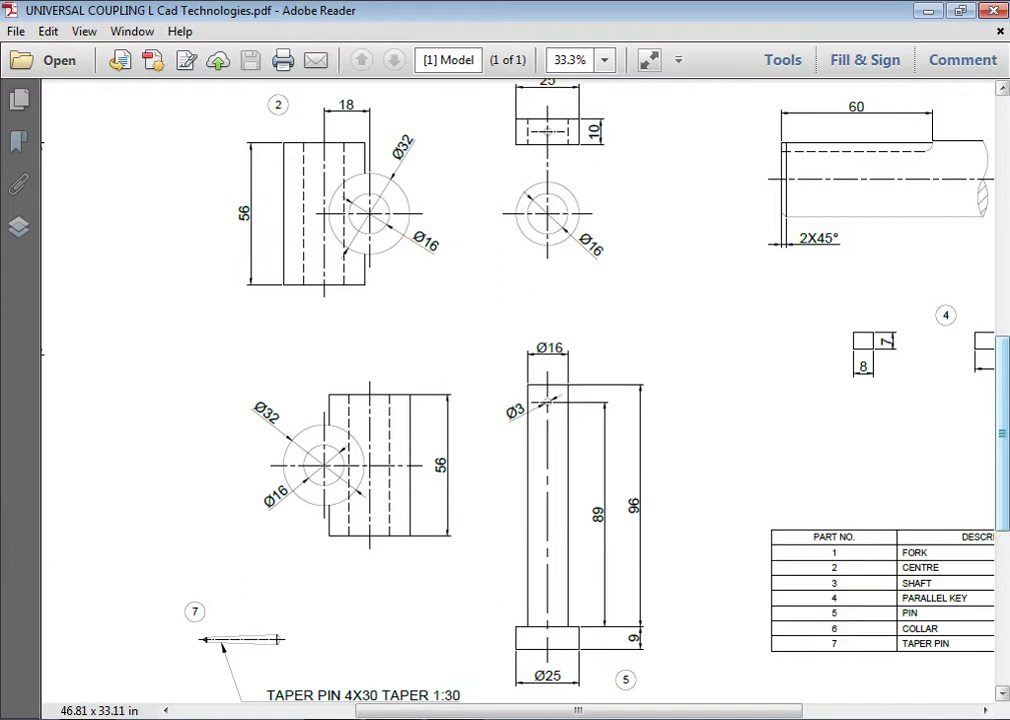
scroll(520, 390, up, 1)
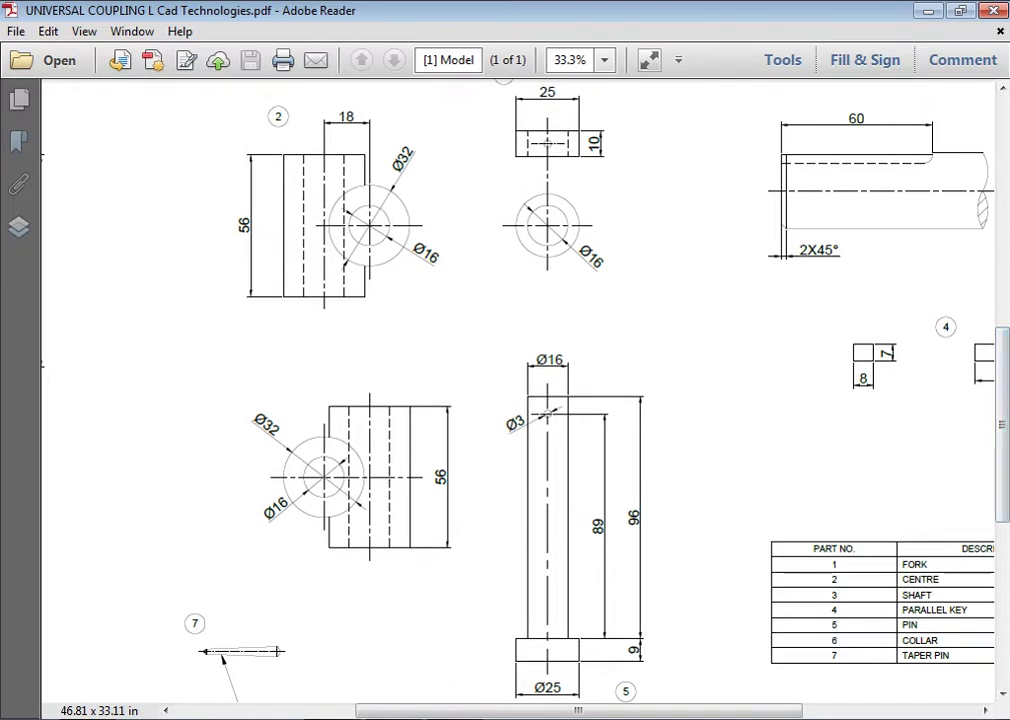
scroll(575, 710, left, 1)
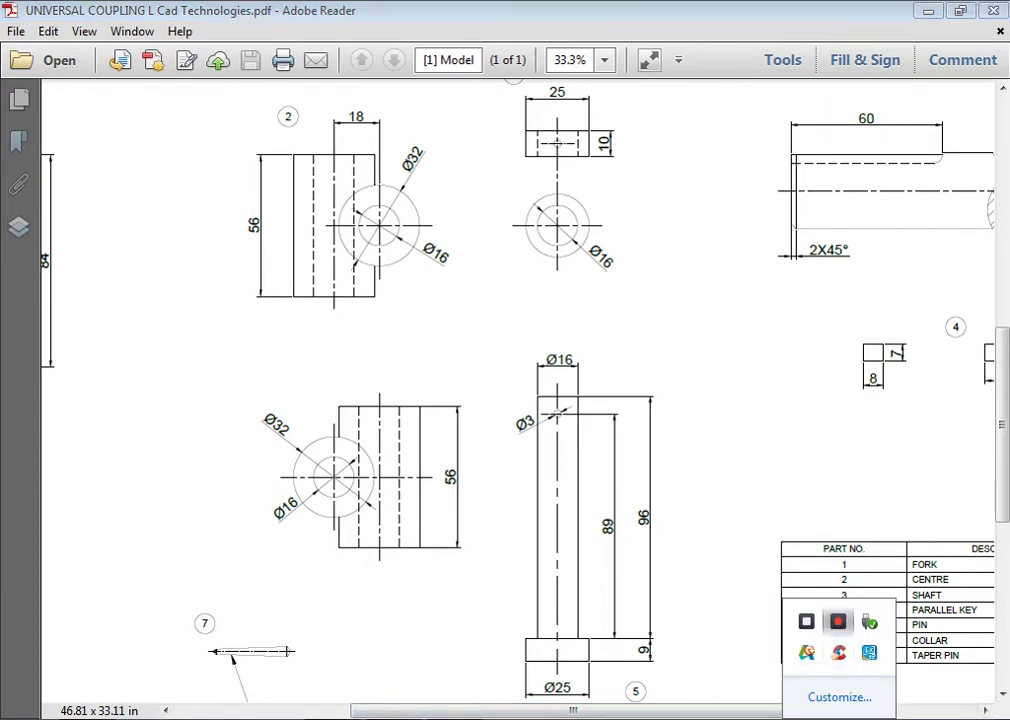
click(657, 488)
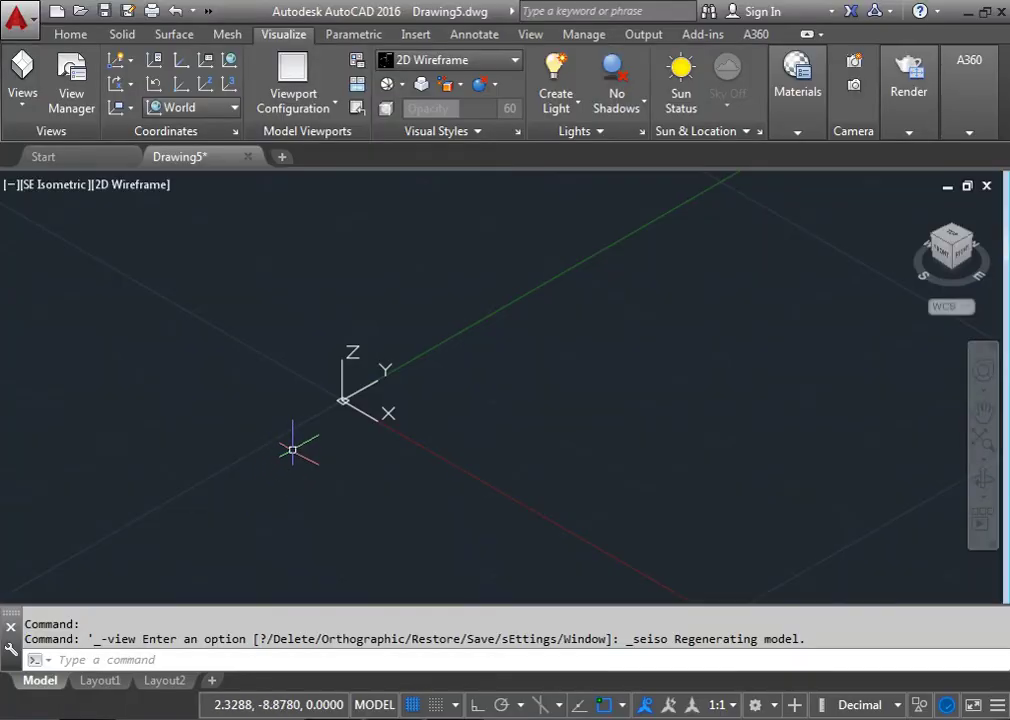
Start a circle, cancel it, and check the coupling reference PDF.
text(c)
key(Return)
click(522, 437)
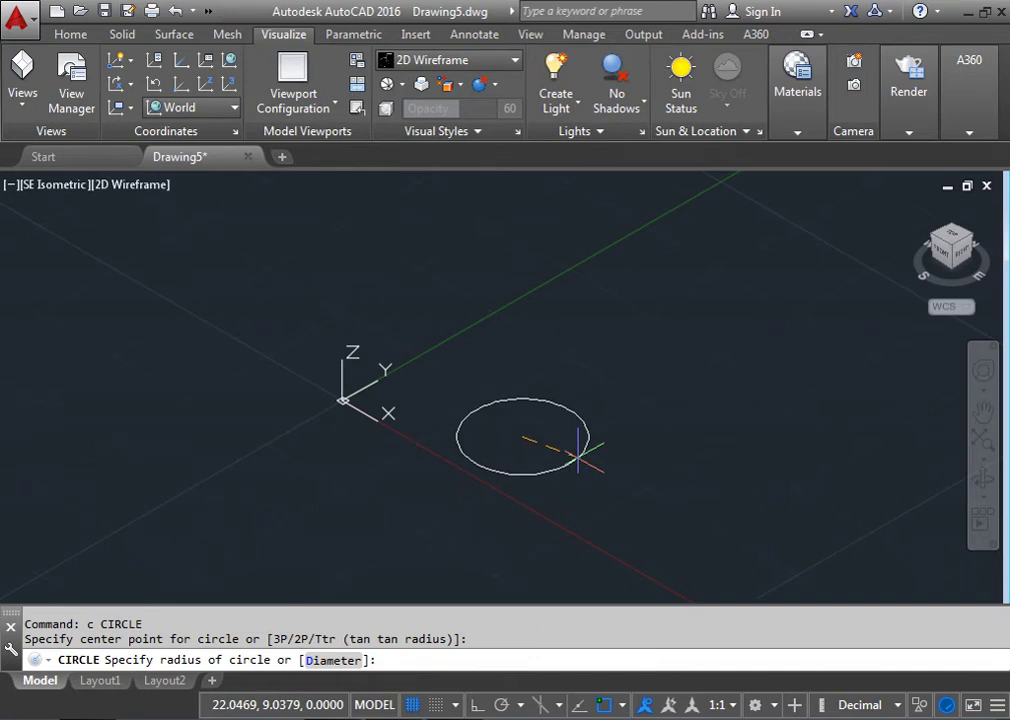
key(Escape)
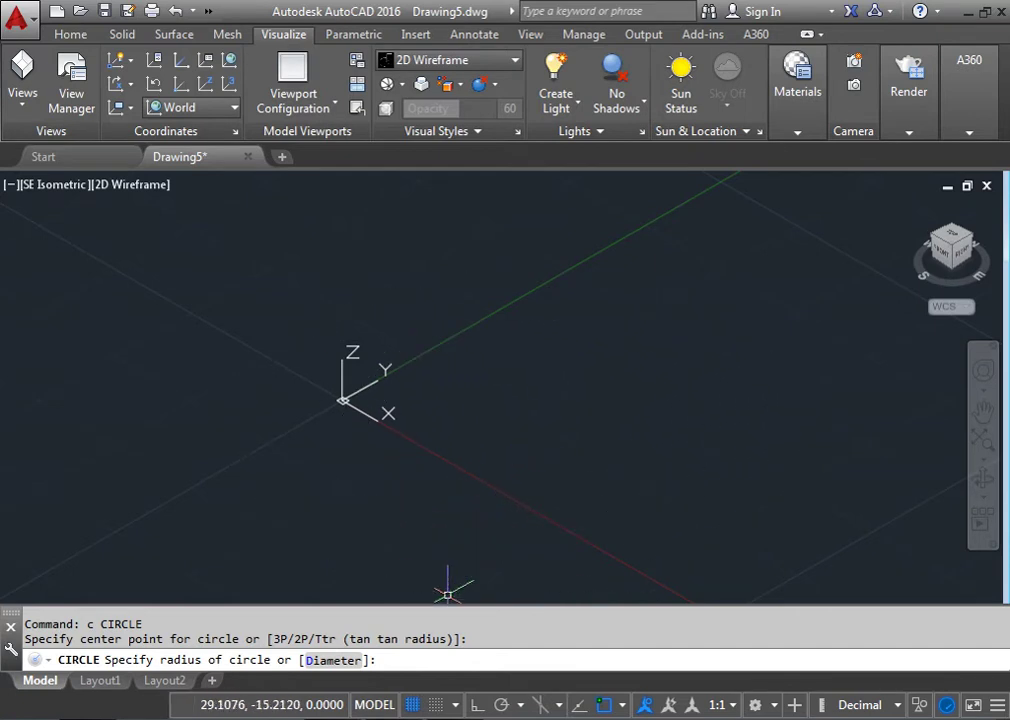
key(alt+Tab)
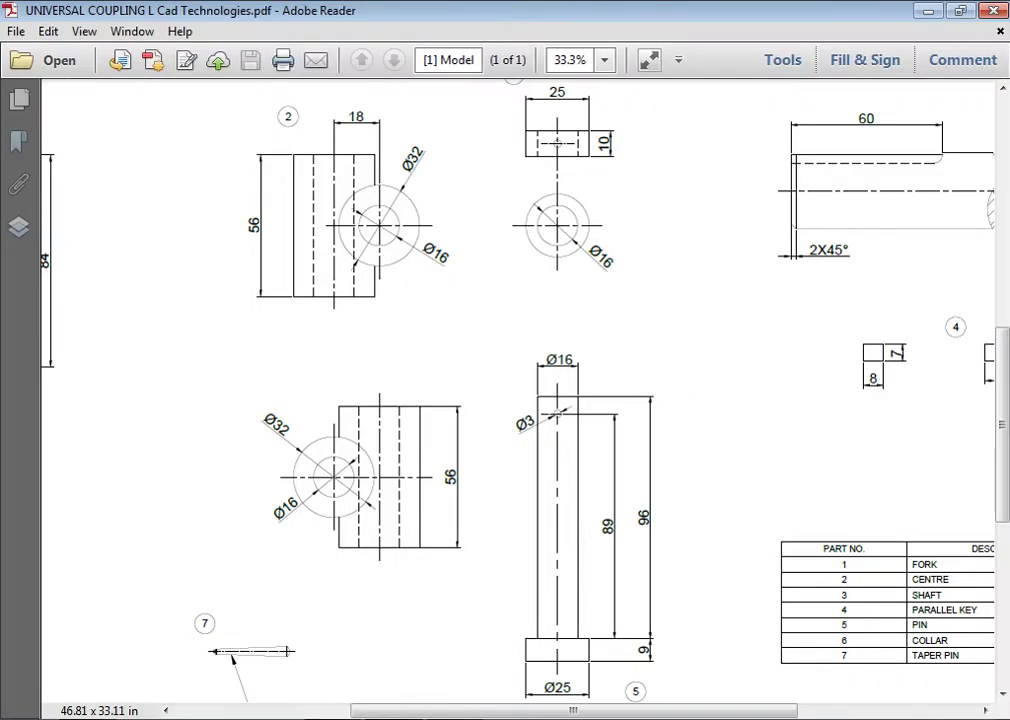
key(alt+Tab)
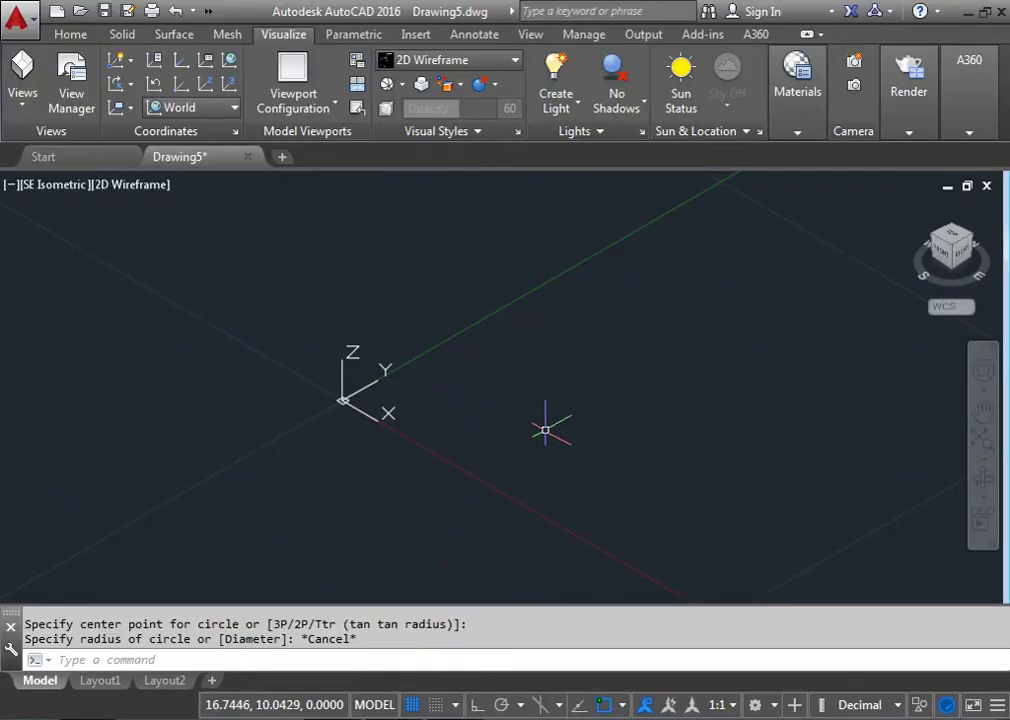
Draw a circle of radius 12.5 in Drawing5.
text(c)
key(Return)
click(545, 430)
text(12.5)
key(Return)
key(Return)
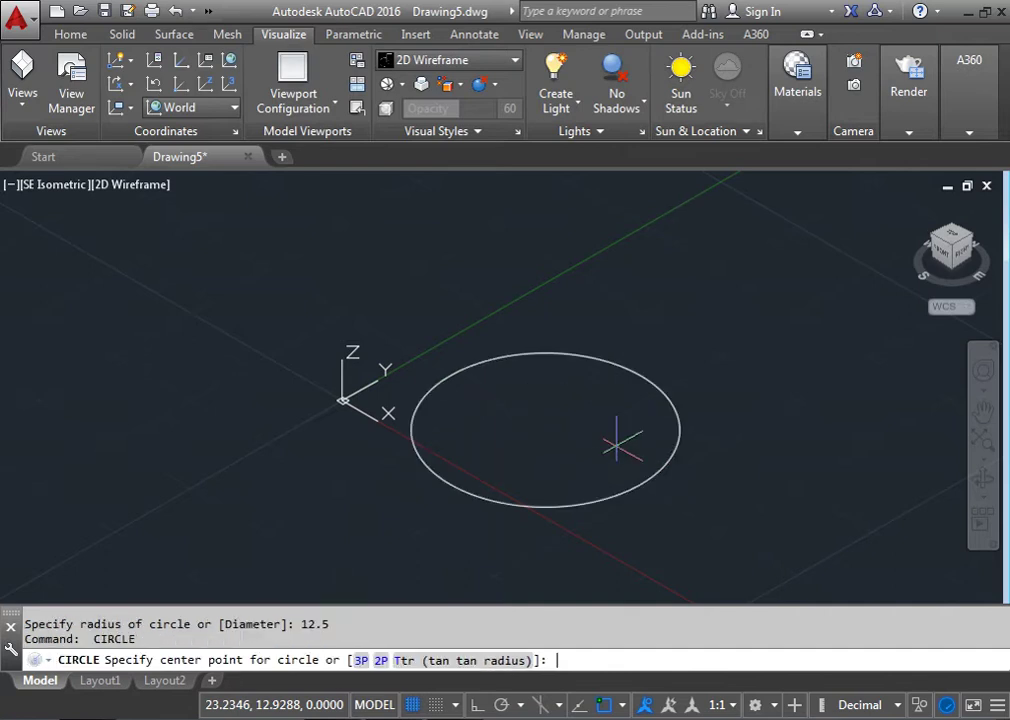
key(Escape)
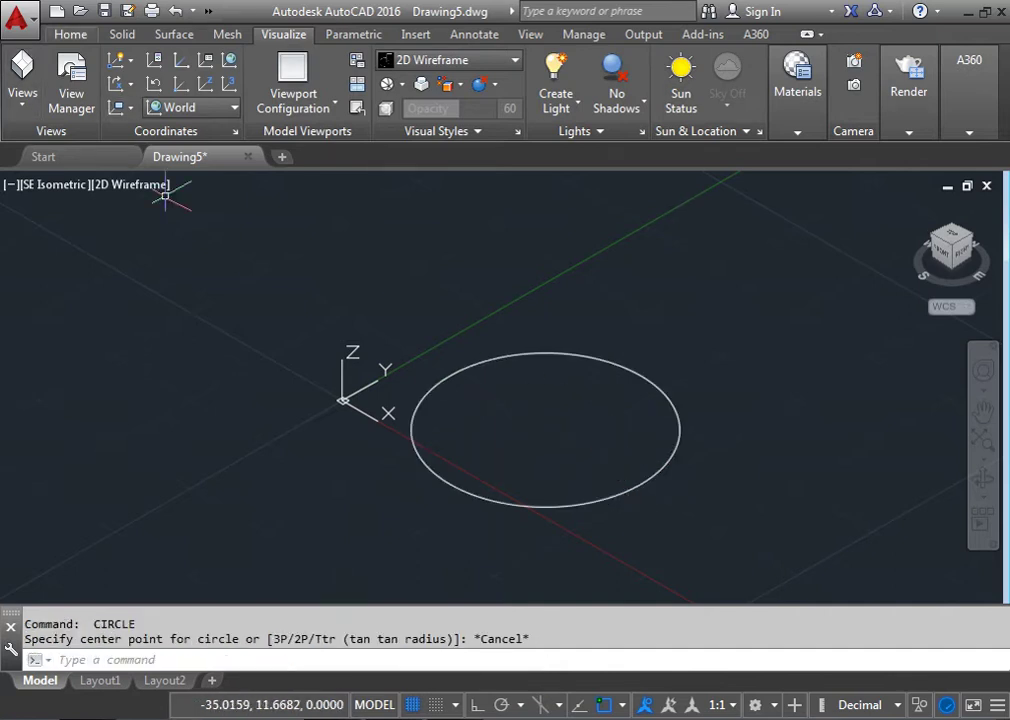
click(122, 34)
click(70, 34)
click(74, 72)
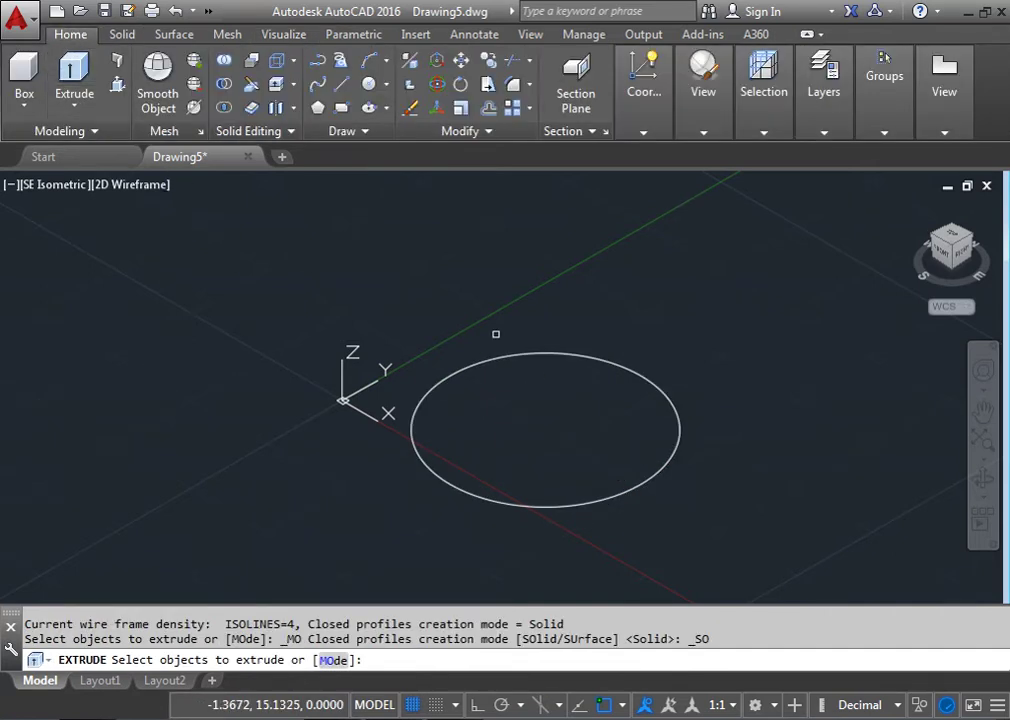
Extrude the 12.5-radius circle -9 units into a base disc.
click(571, 354)
key(Return)
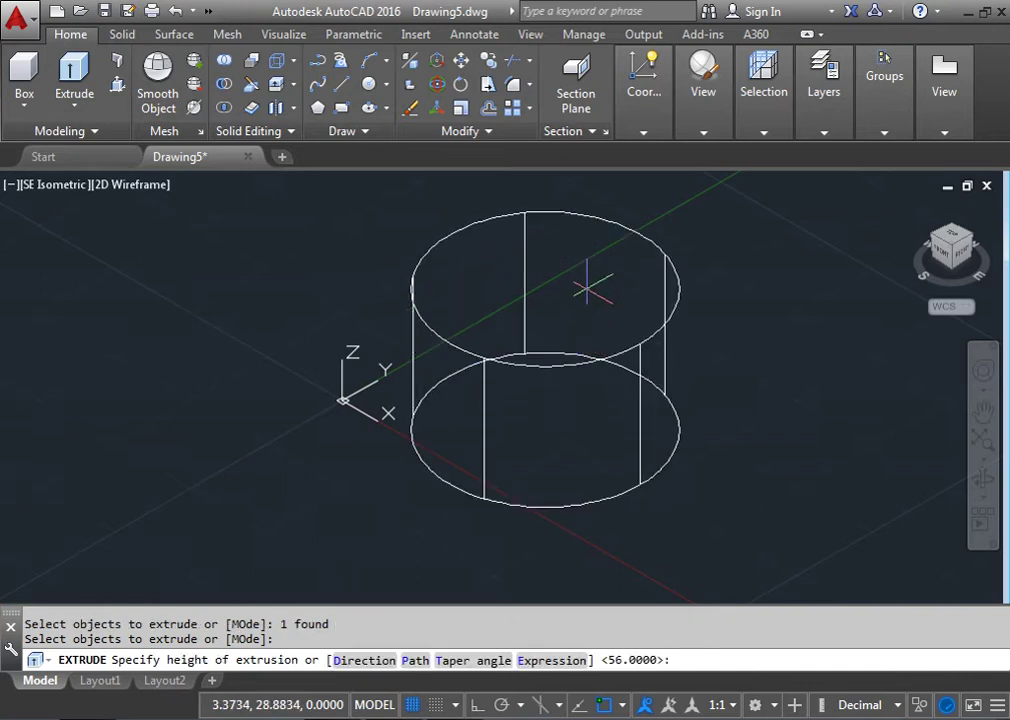
text(-9)
key(Return)
key(Escape)
key(Escape)
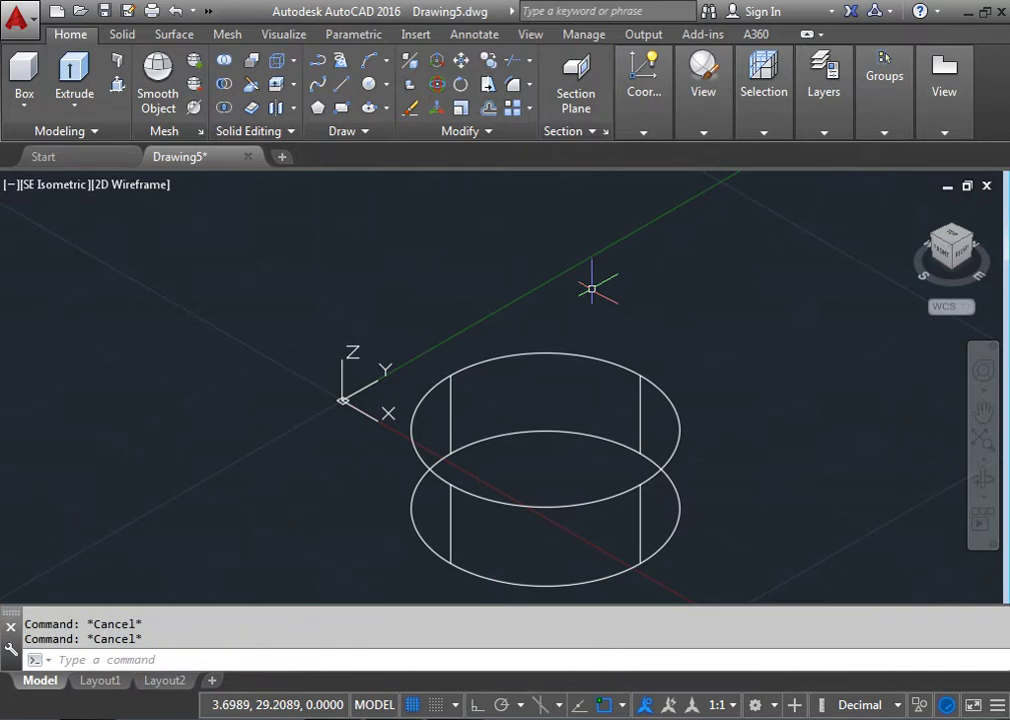
Draw a radius 8 circle at the base circle's centre.
text(c)
key(Return)
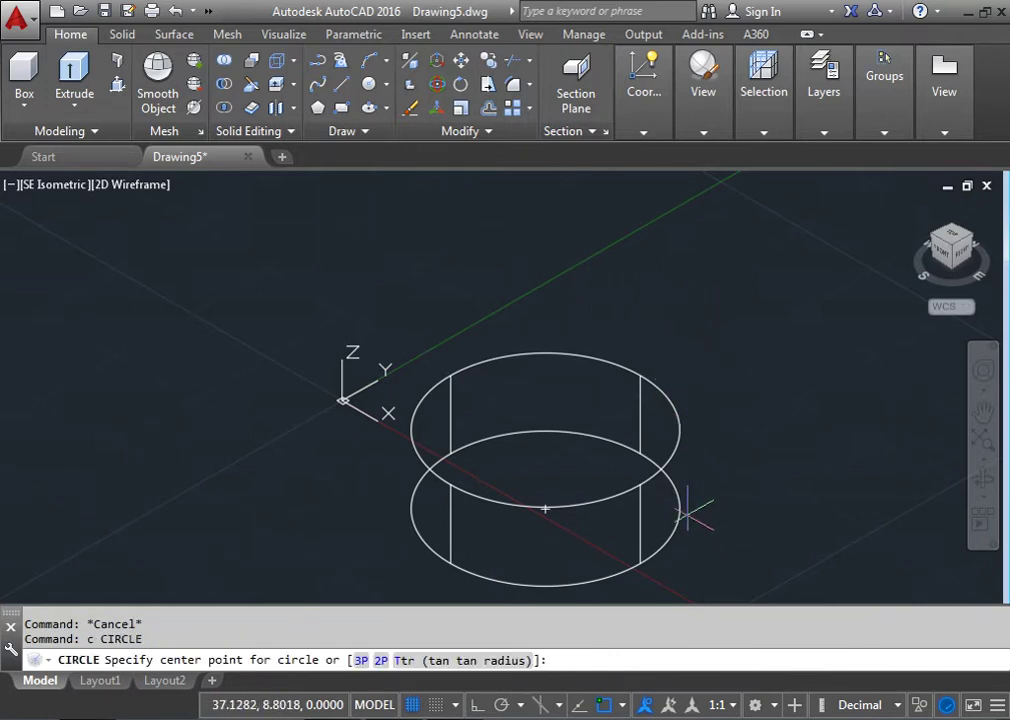
click(545, 428)
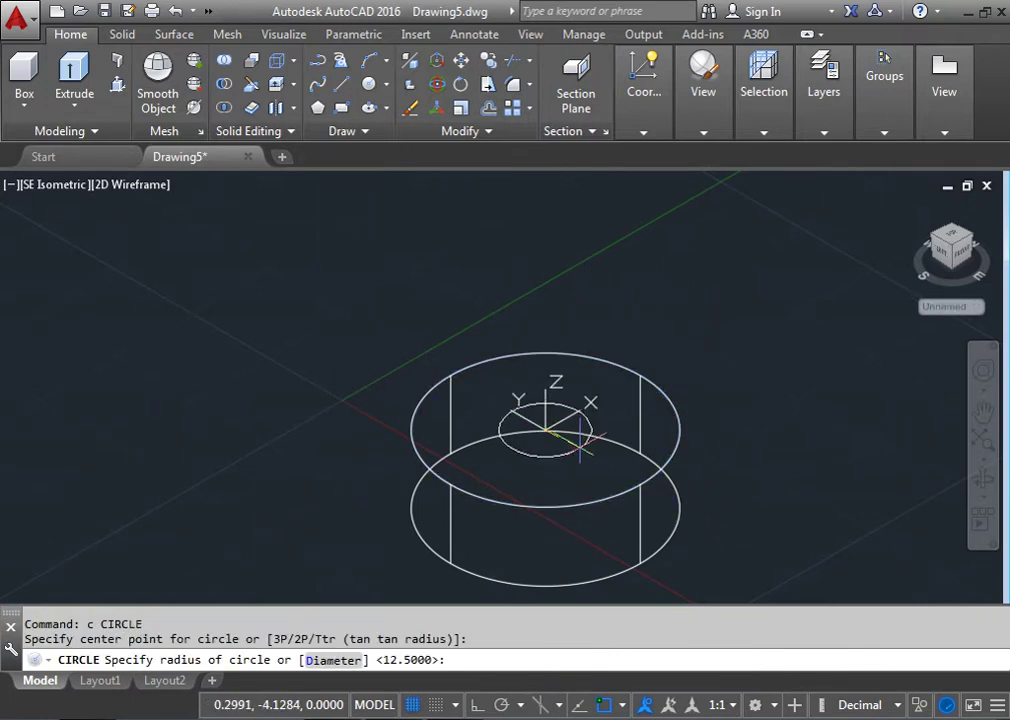
text(8)
key(Return)
key(Escape)
key(Escape)
scroll(375, 413, down, 3)
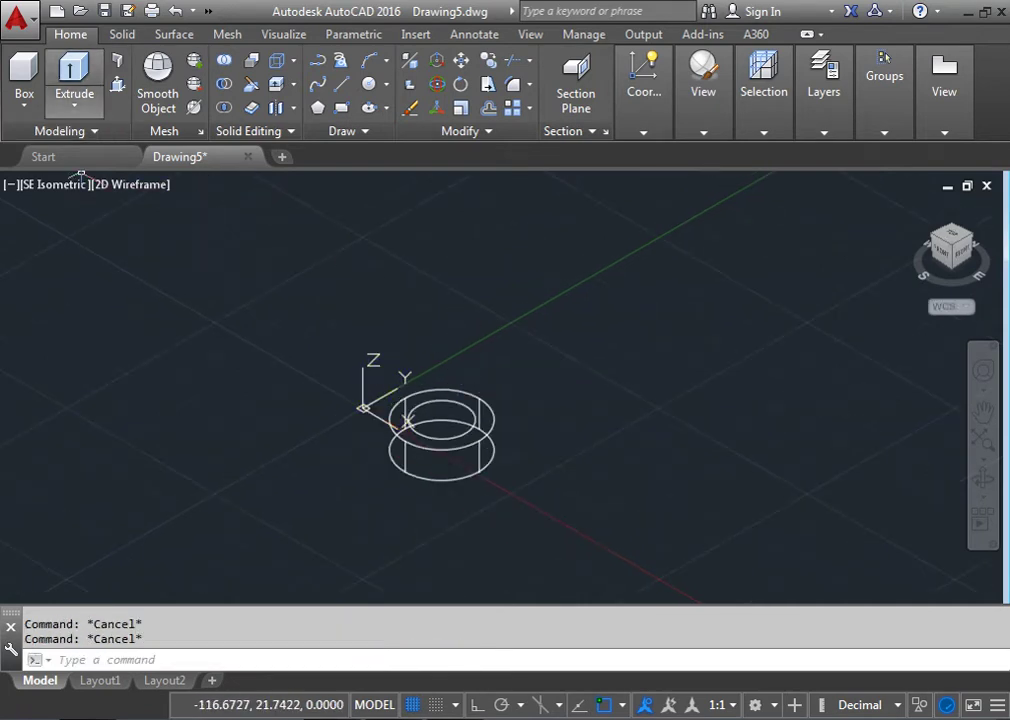
Extrude the radius 8 circle 96 units upward and zoom all.
click(74, 72)
click(412, 420)
key(Return)
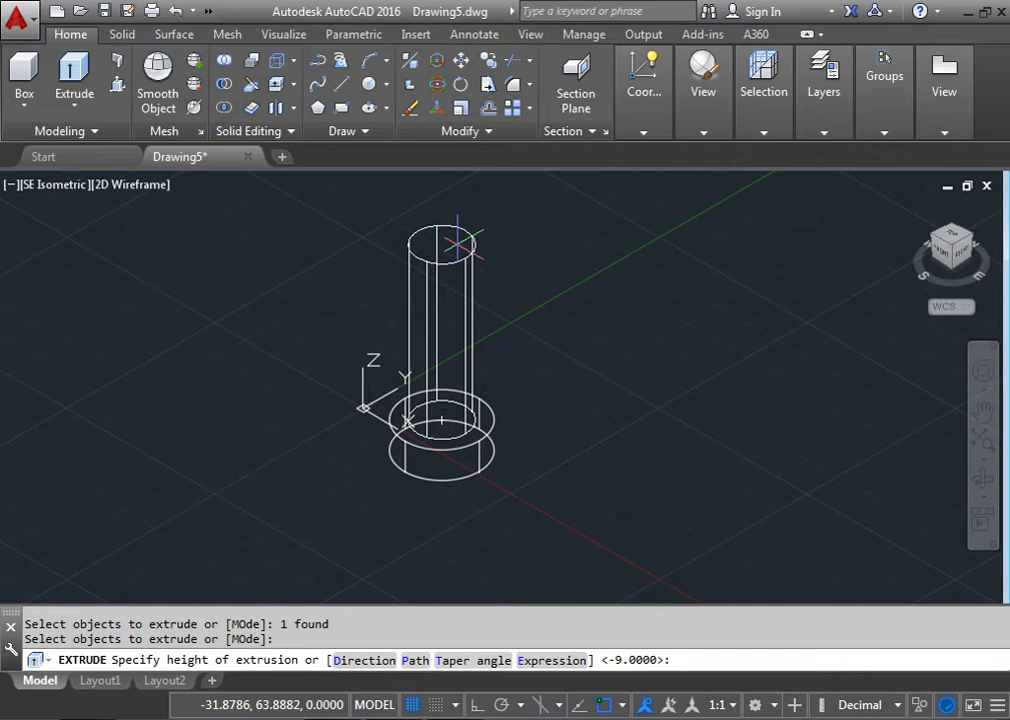
text(96)
key(Return)
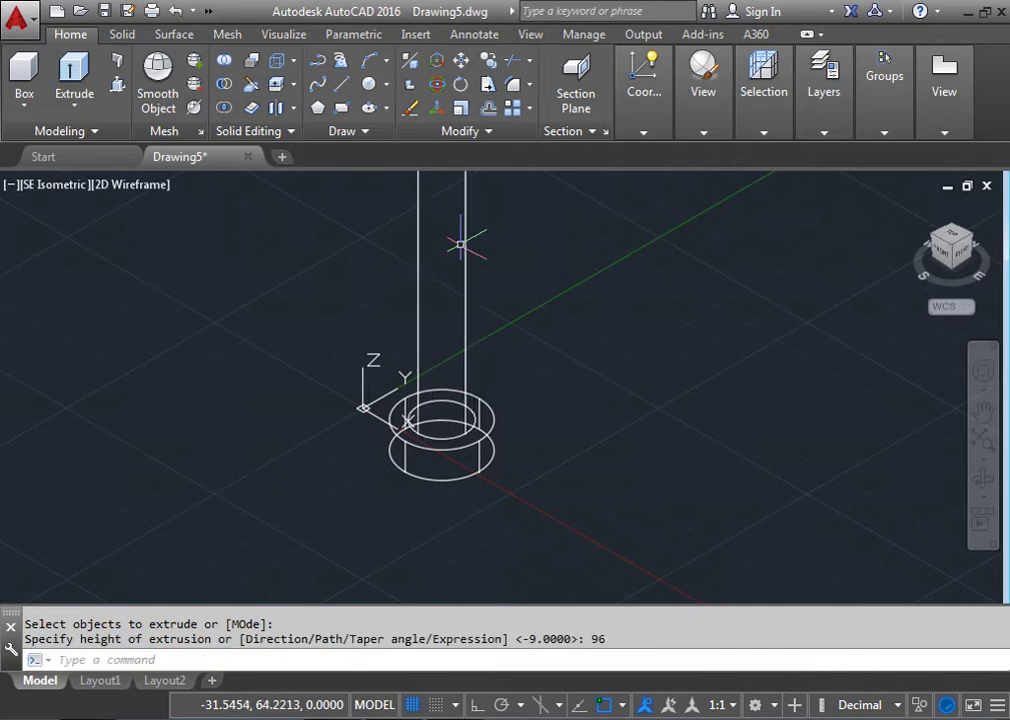
text(z)
key(Return)
text(a)
key(Return)
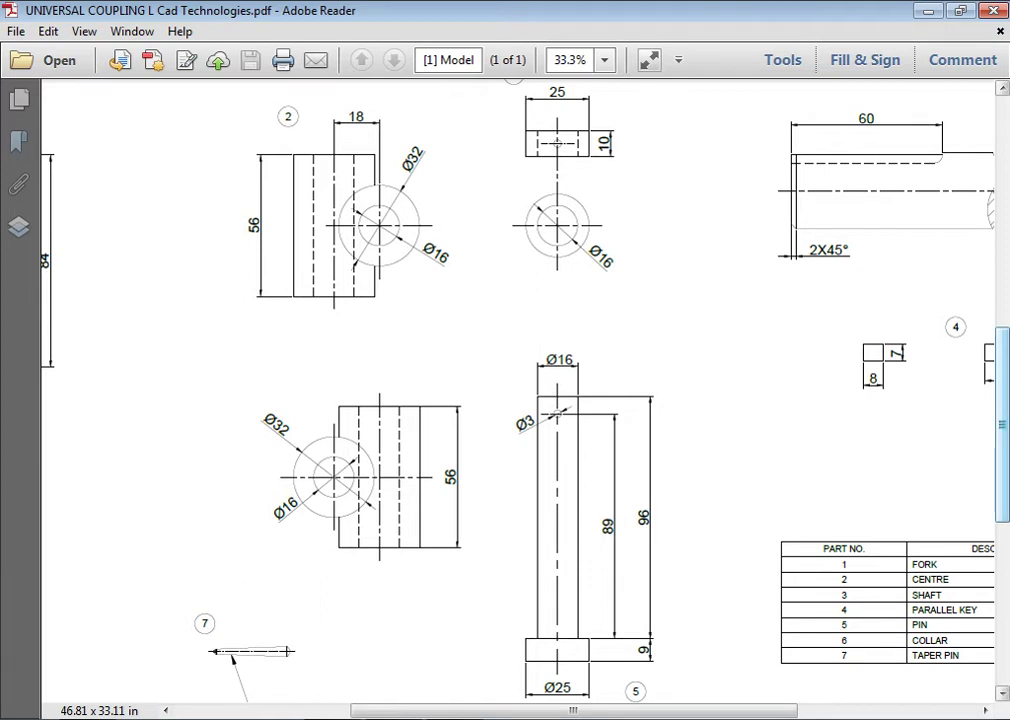
Highlight the '4X30 TAPER 1:30' pin note in the PDF, then go to Paint's taper working.
scroll(520, 390, down, 3)
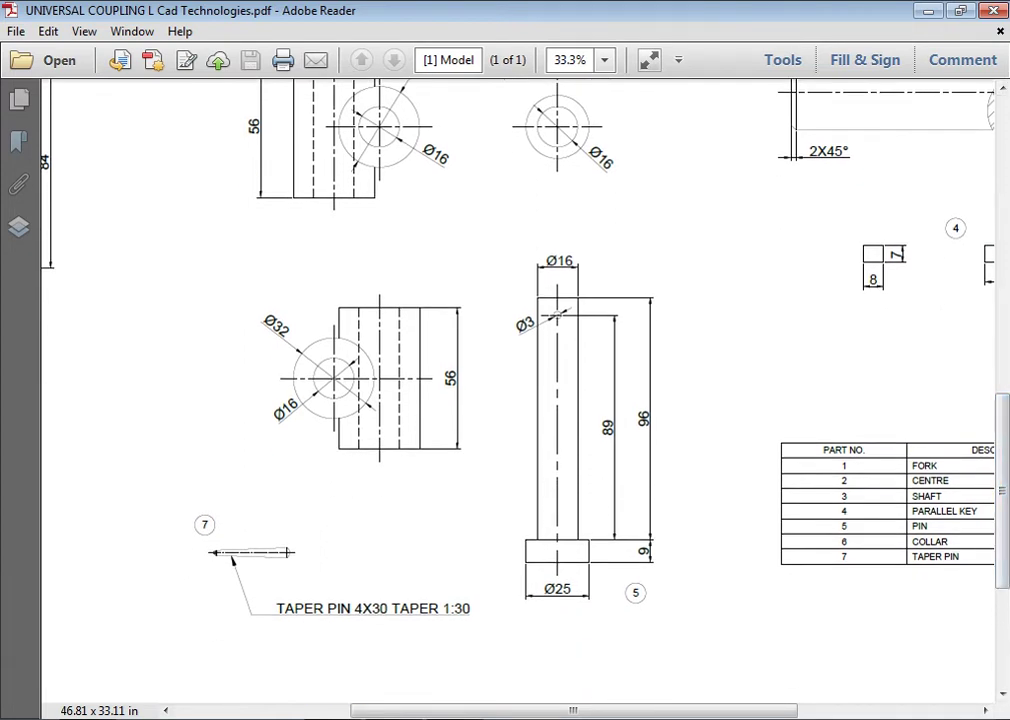
drag(352, 608, 470, 608)
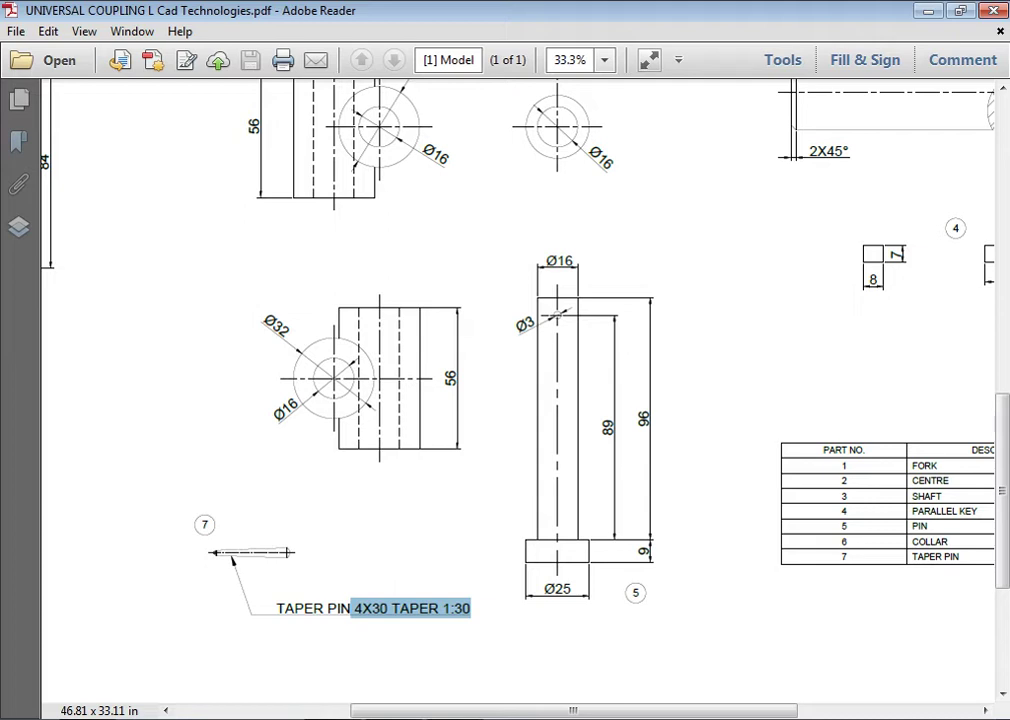
key(alt+Tab)
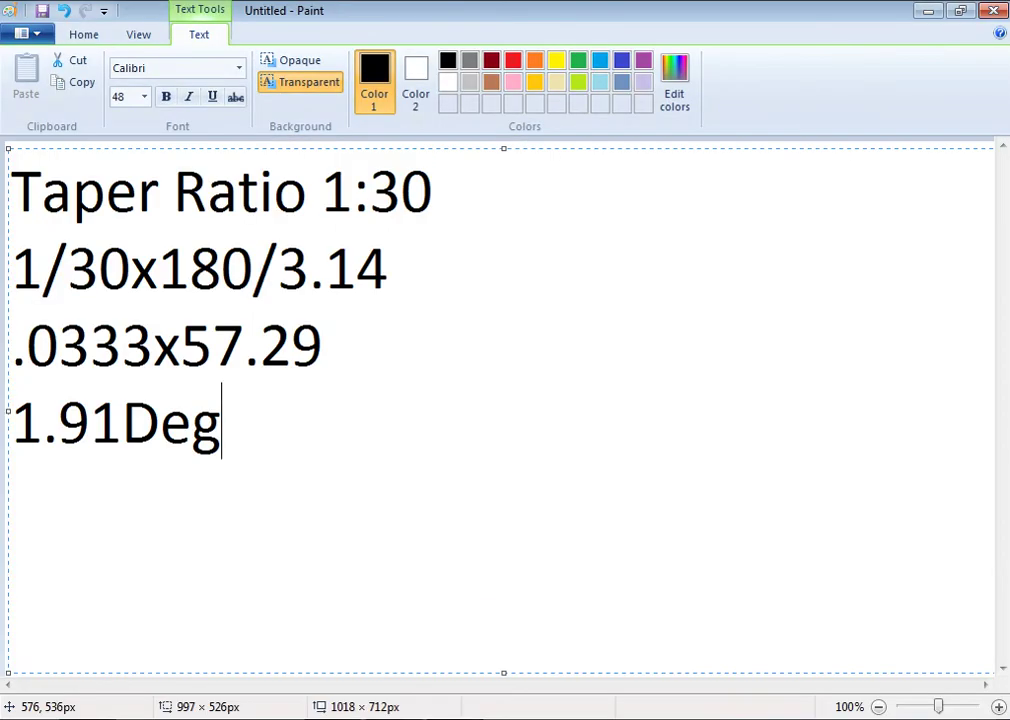
Open and dismiss the notification-area popup over Paint's 1.91° taper working.
click(839, 719)
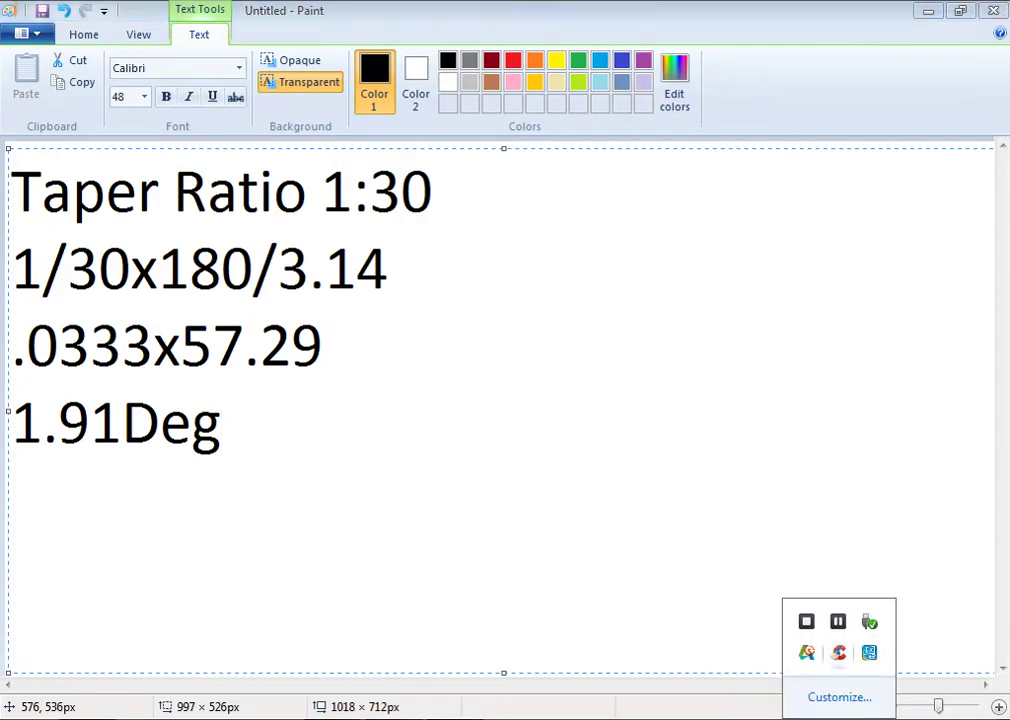
key(Escape)
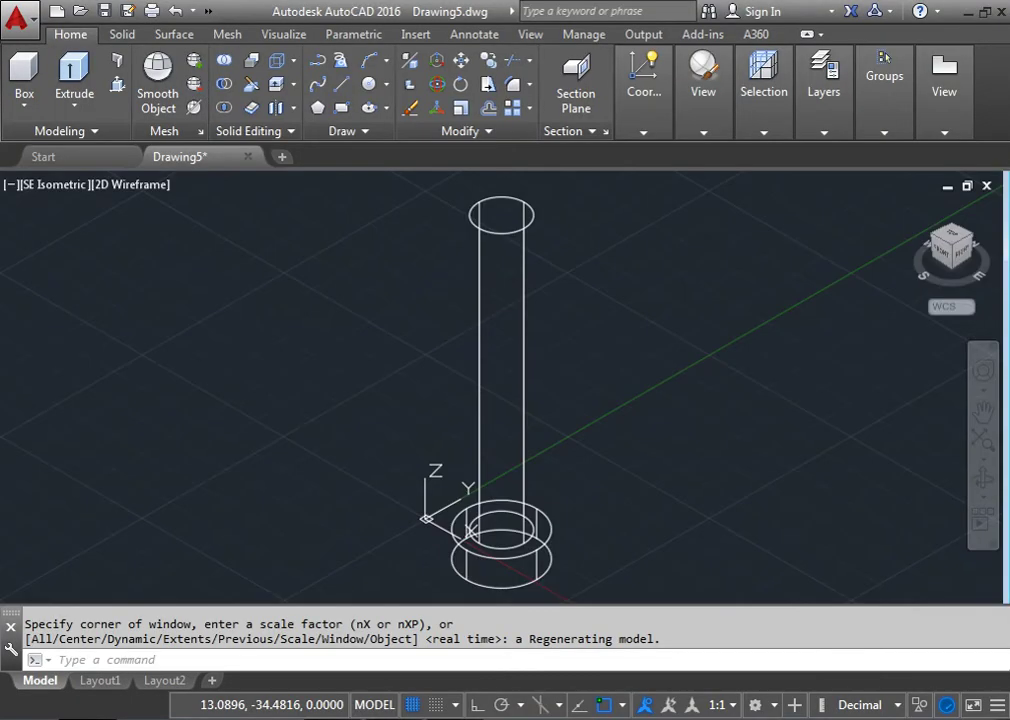
Switch Drawing5 to the Top view.
middle_drag(192, 343, 138, 330)
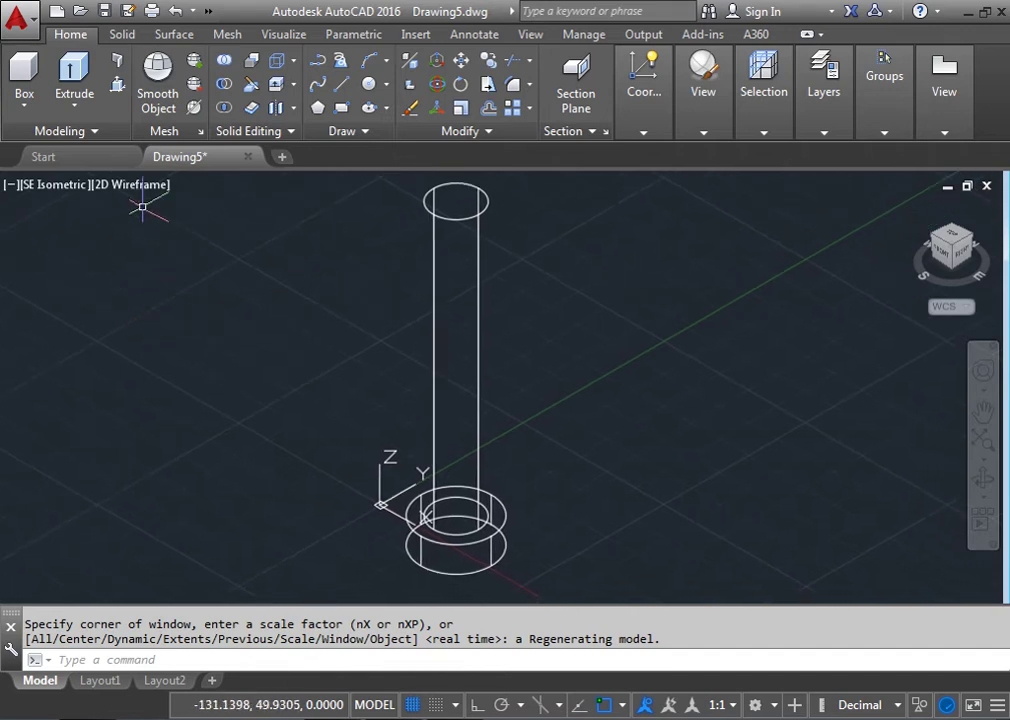
click(45, 184)
click(84, 236)
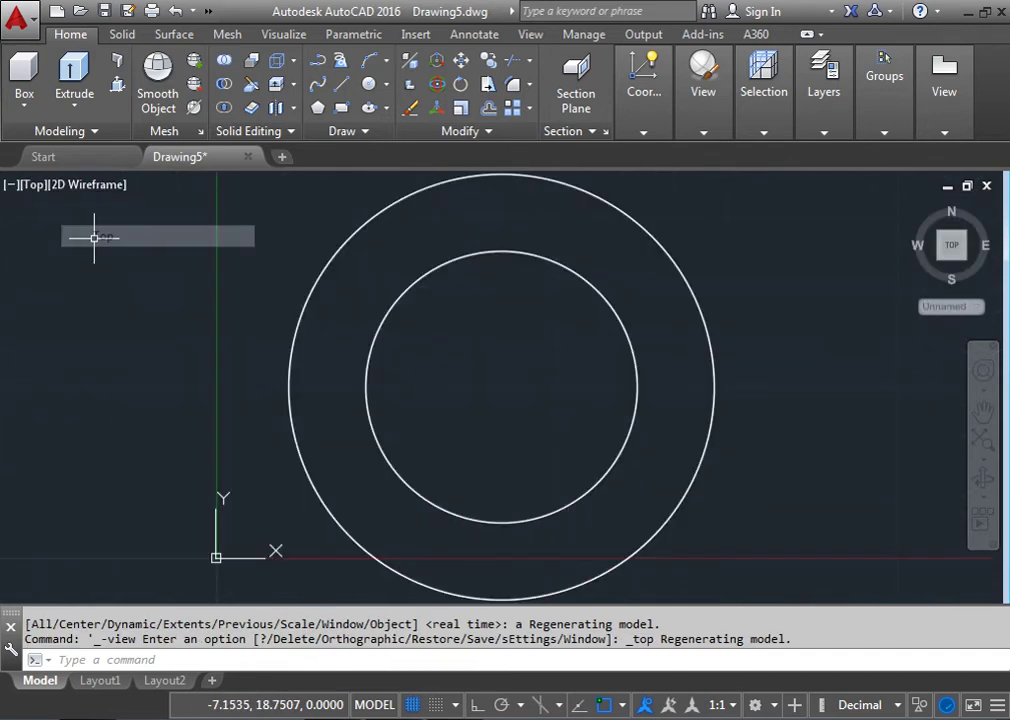
scroll(2, 290, down, 2)
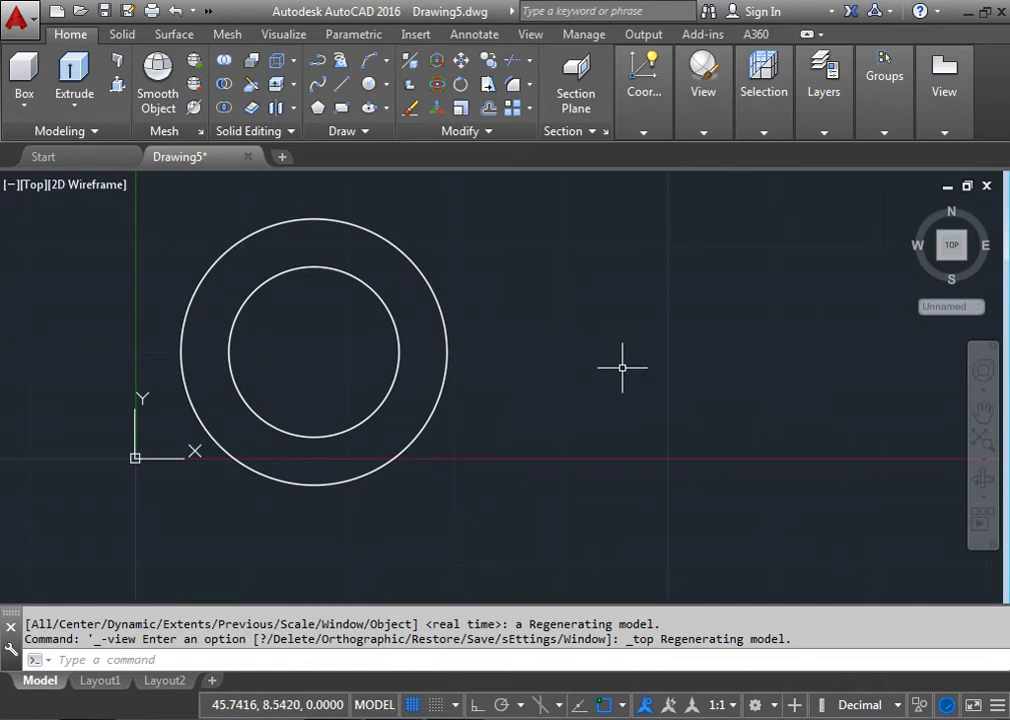
Draw a 30-unit horizontal base line right of the collar with Ortho on.
text(l)
key(Return)
click(563, 364)
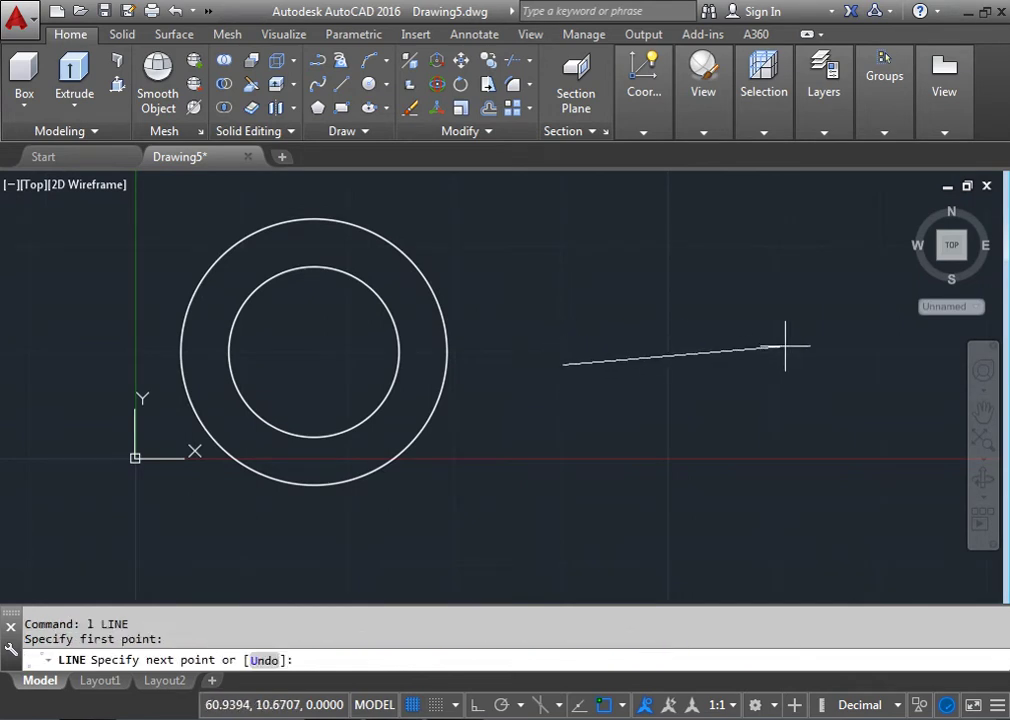
key(F8)
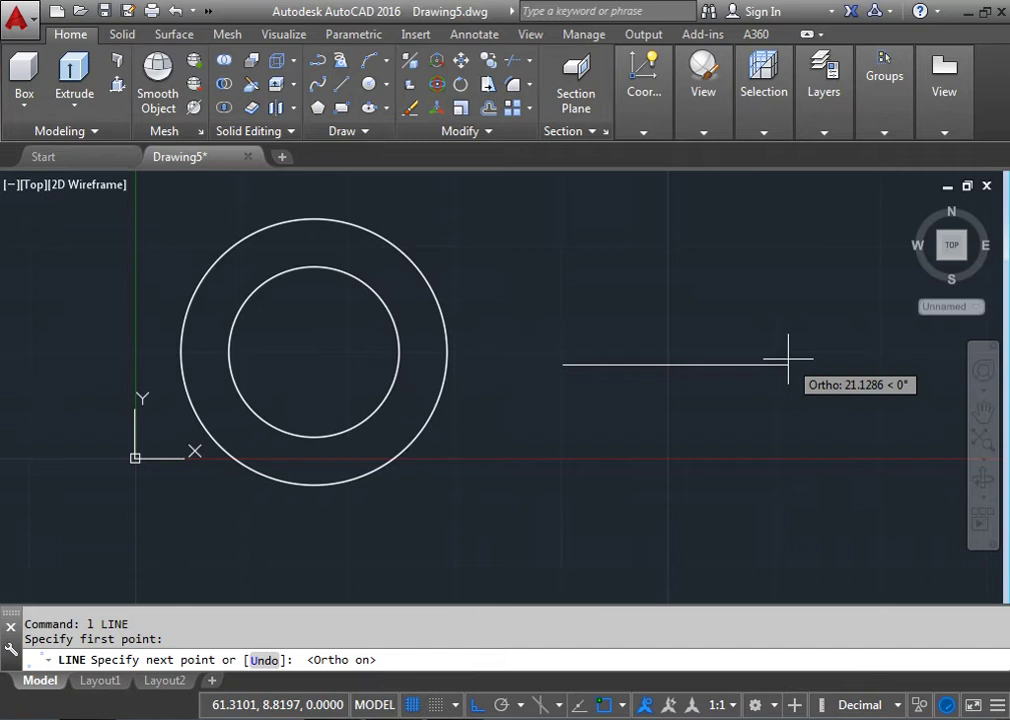
text(30)
key(Return)
text(.)
key(Return)
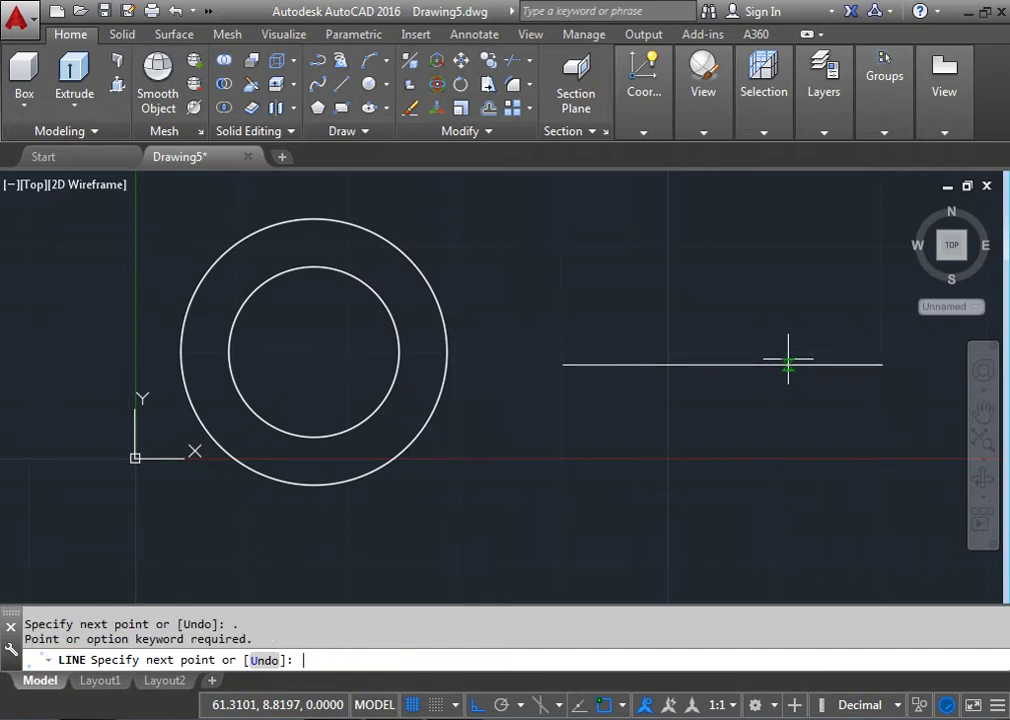
key(Escape)
scroll(468, 572, down, 2)
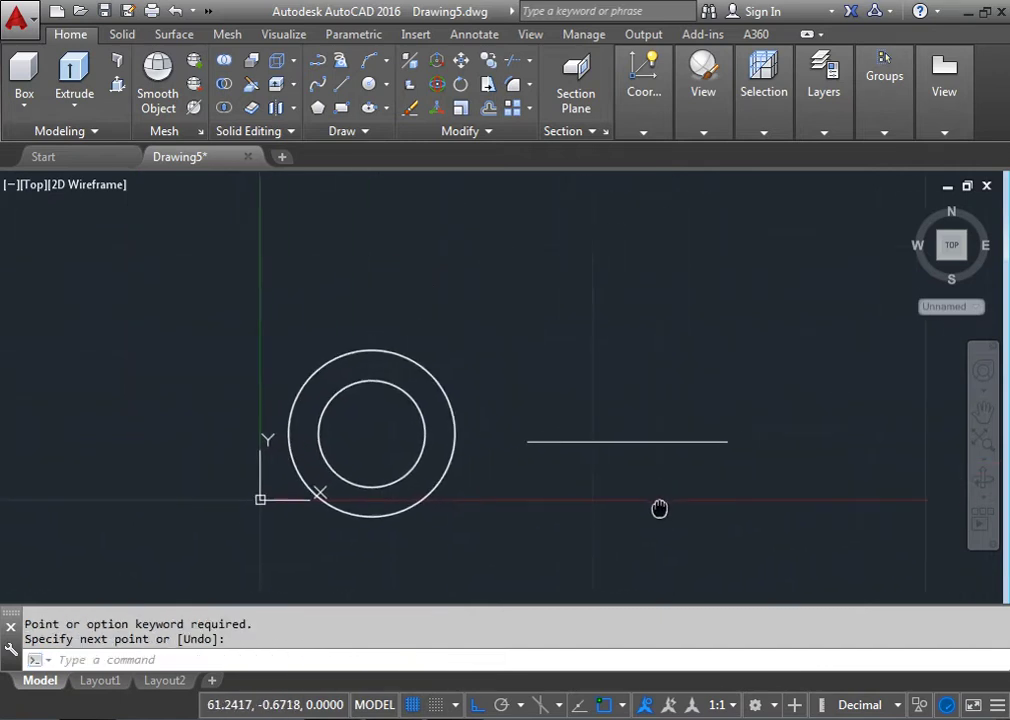
From the base line's left end, draw a 2-unit upright then a 50-unit line at 1.91°.
key(alt+Tab)
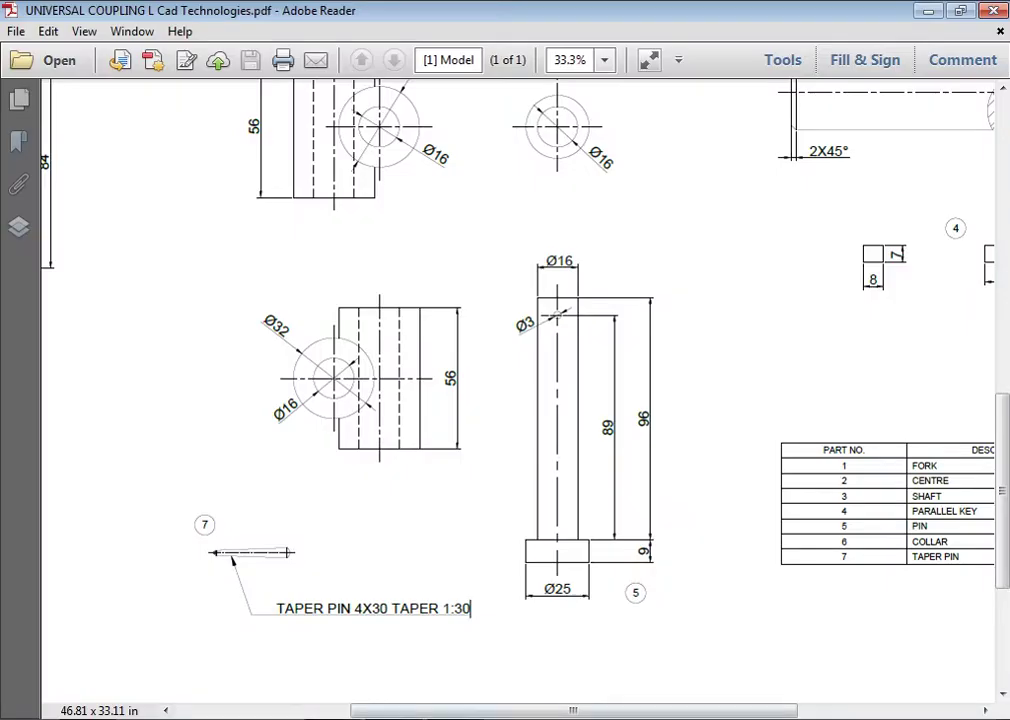
mouse_move(393, 693)
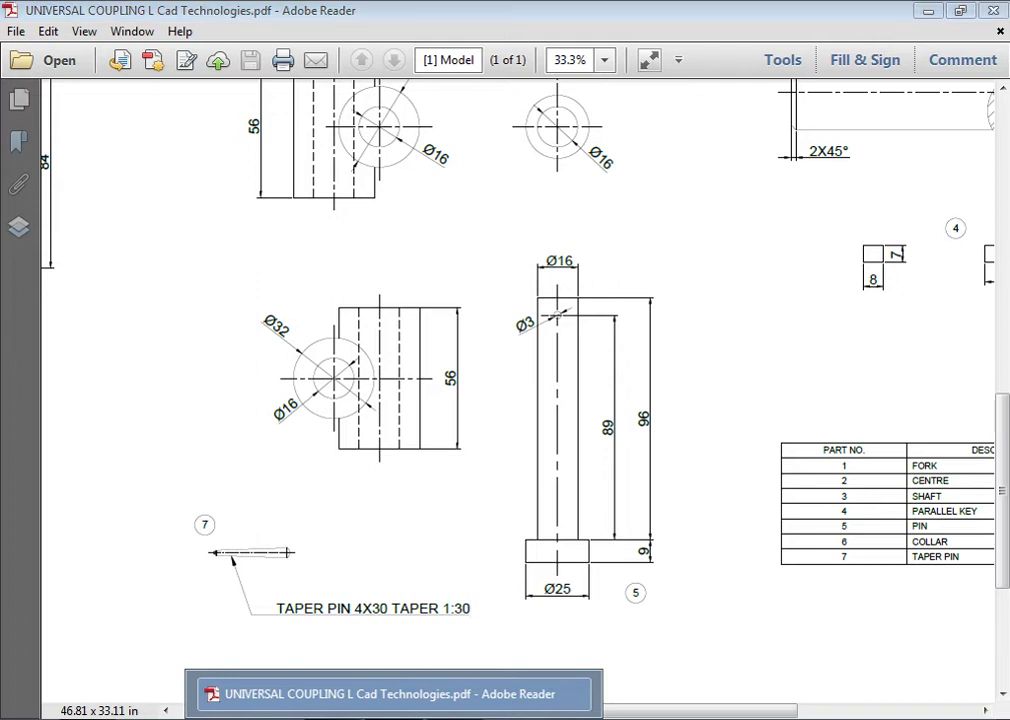
key(alt+Tab)
text(l)
key(Return)
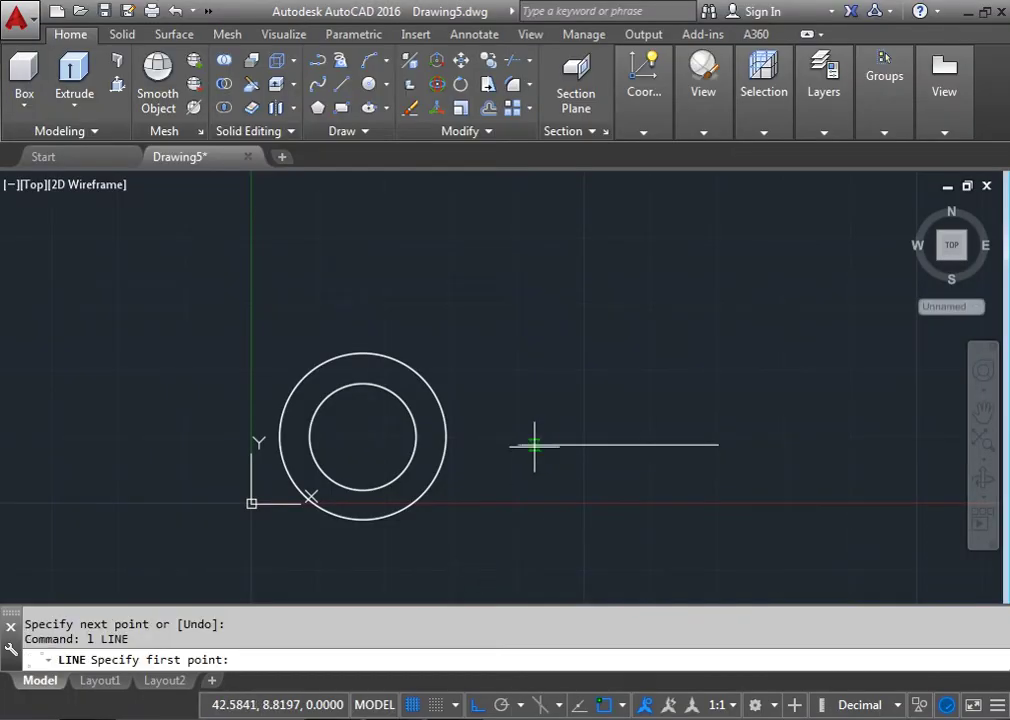
click(518, 444)
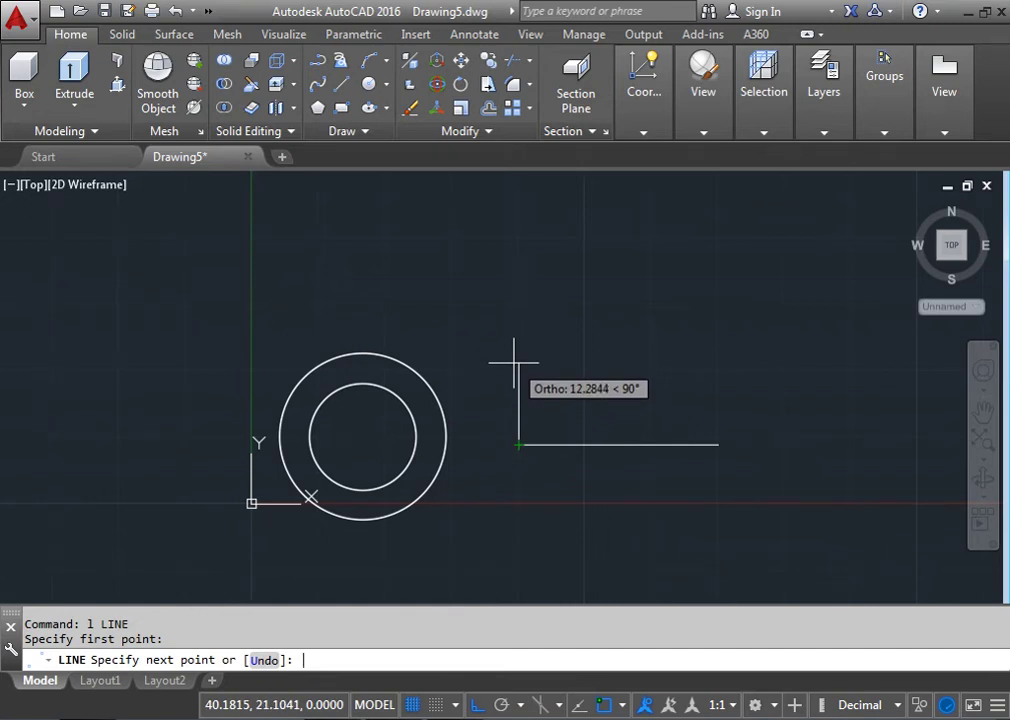
text(2)
key(Return)
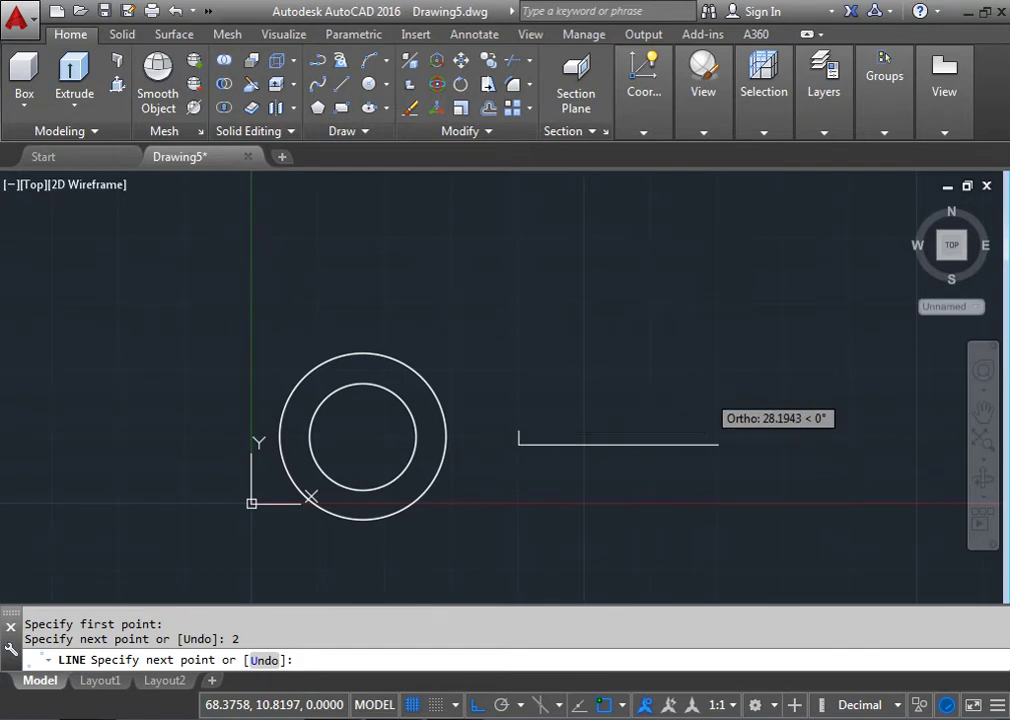
key(F8)
text(@50<1.91)
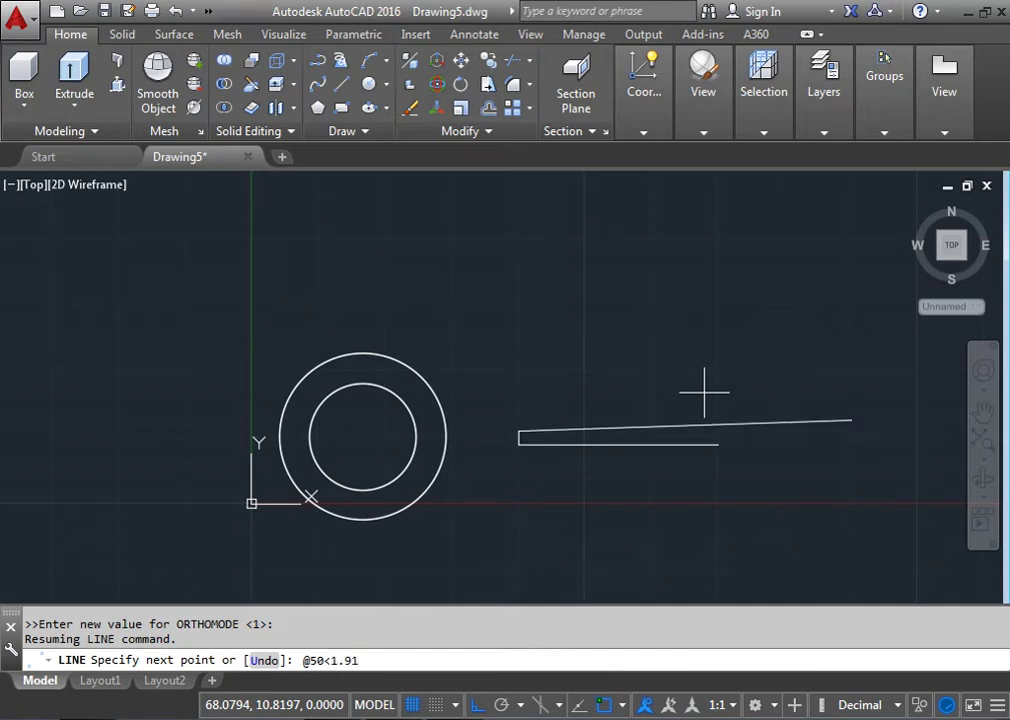
key(Return)
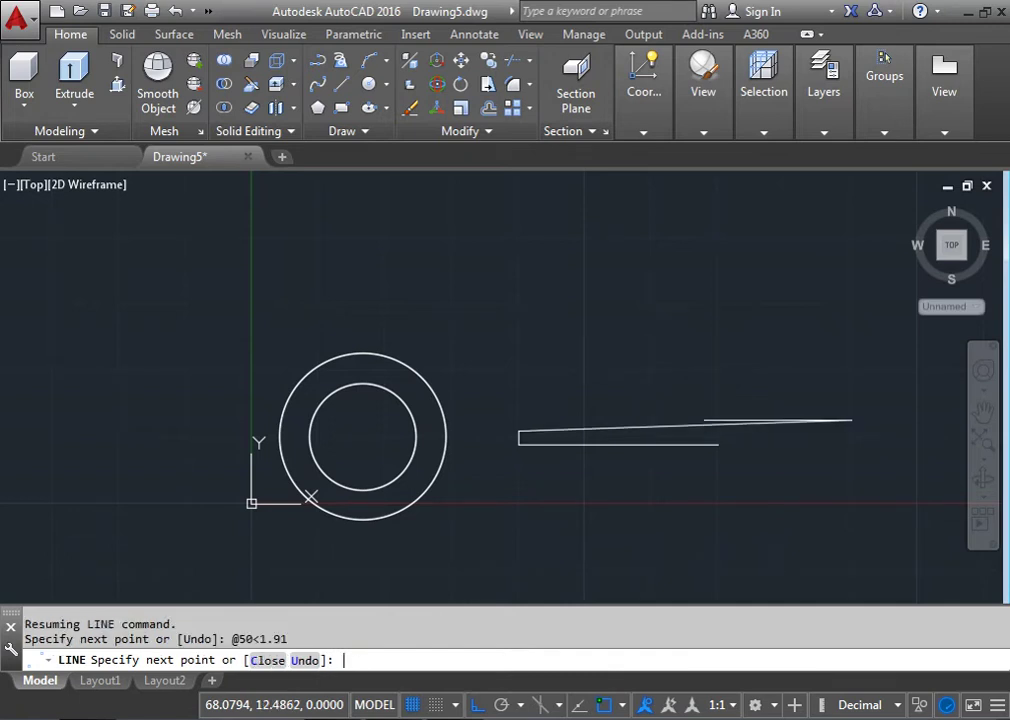
key(Return)
key(Return)
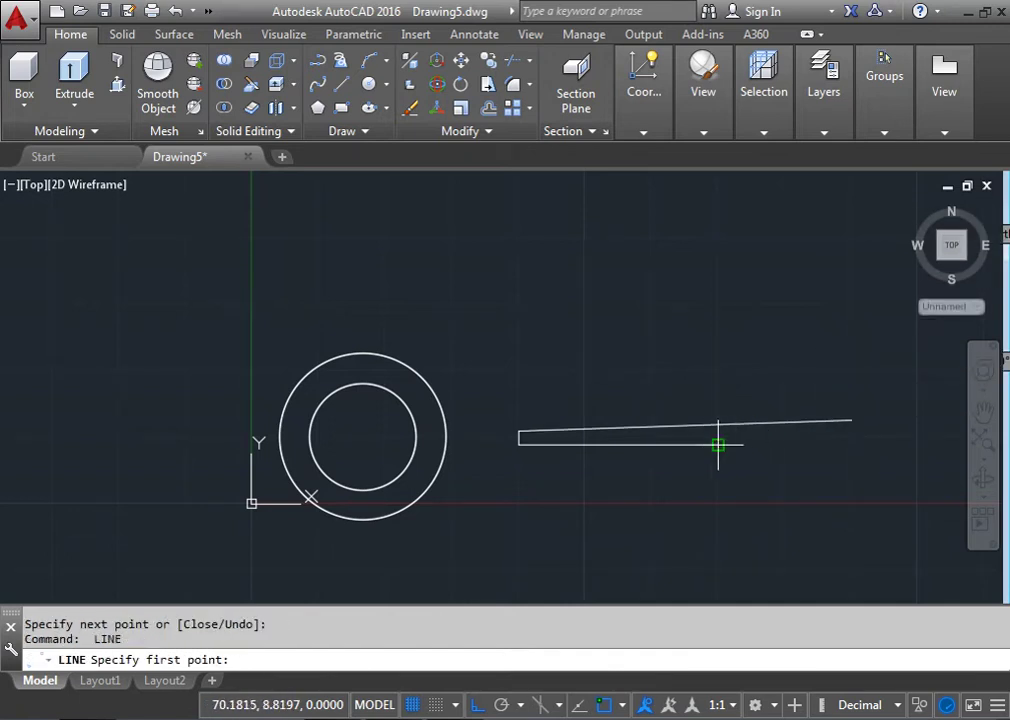
Close the strip with a vertical edge line and trim off the overhang beyond it.
click(717, 444)
click(719, 383)
key(Escape)
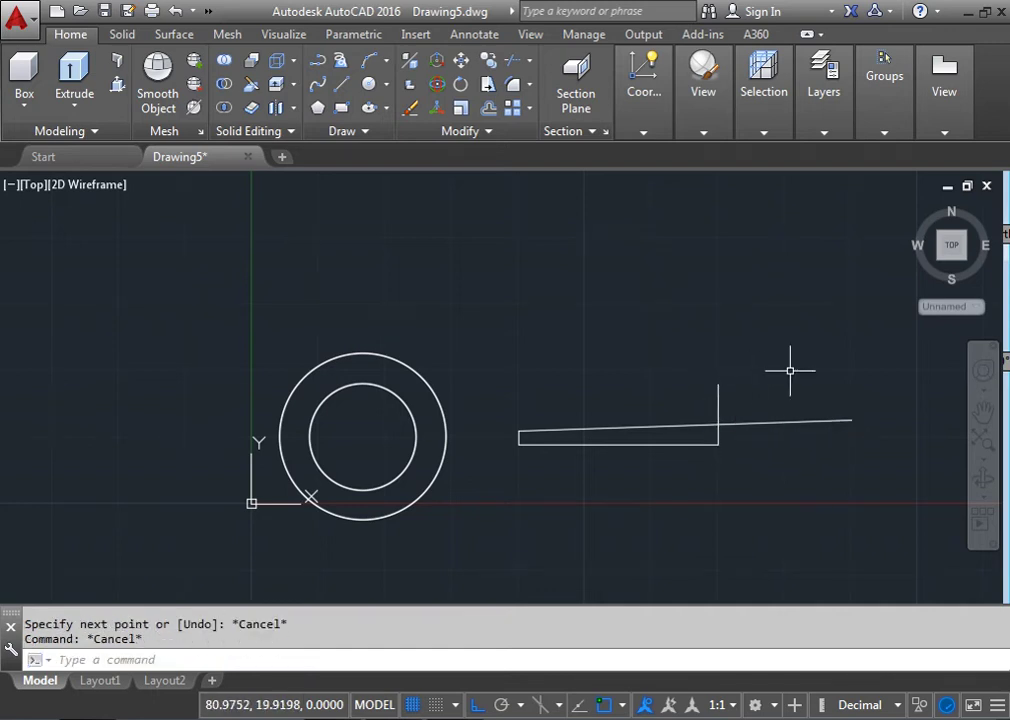
text(tr)
key(Return)
key(Return)
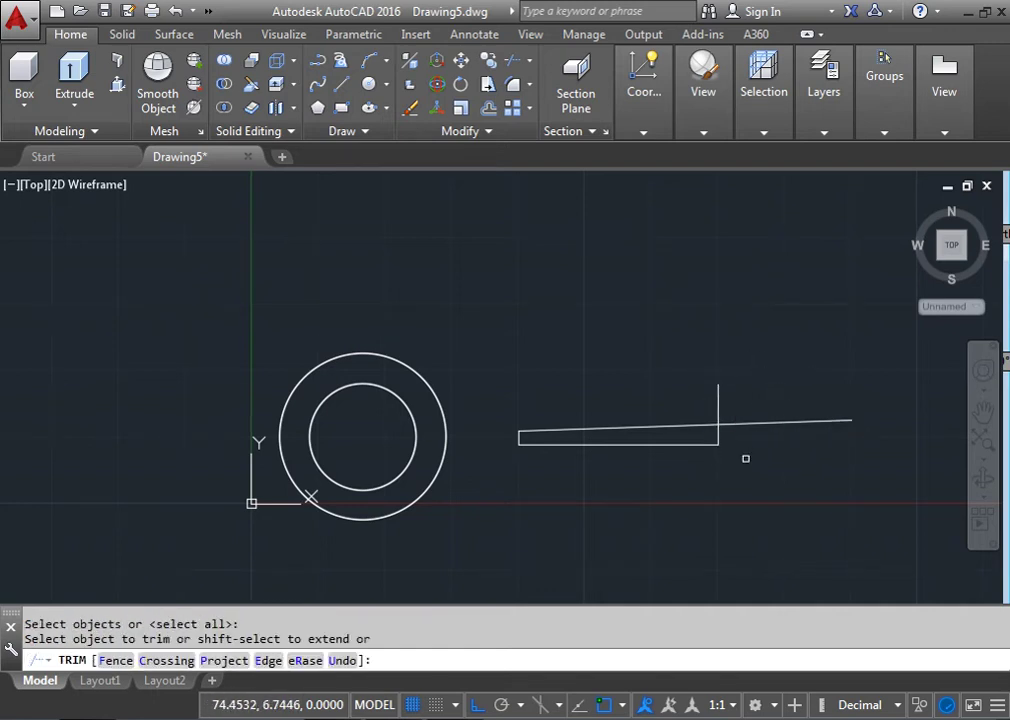
click(748, 421)
key(Escape)
key(Escape)
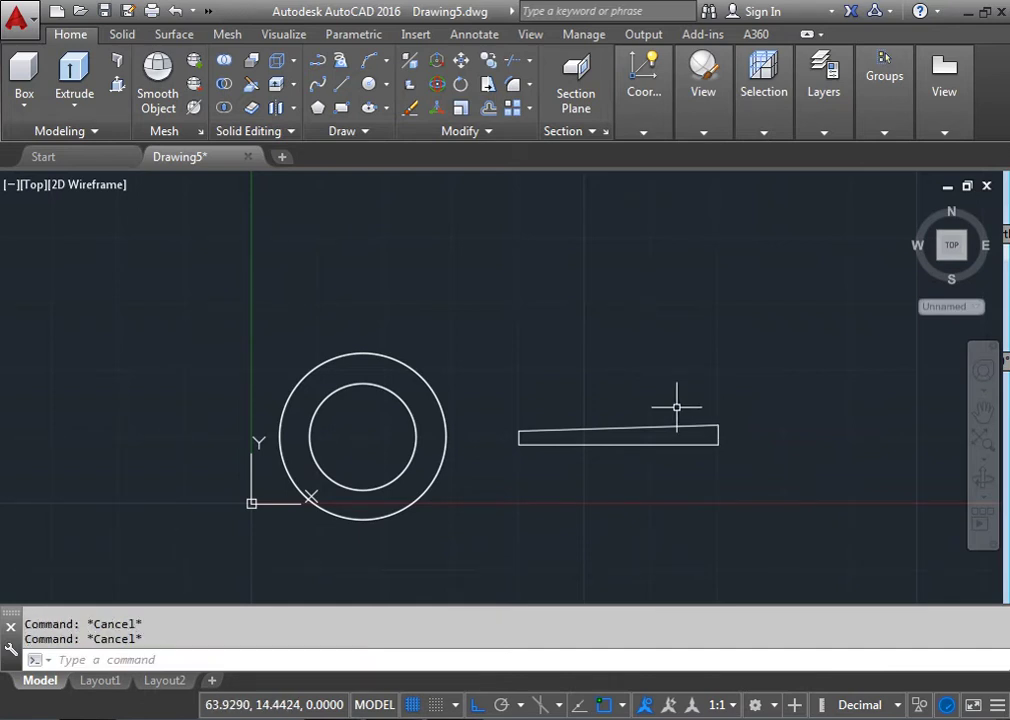
text(reg)
Turn the strip's four edges into one region and show the model in SE Isometric view.
key(Return)
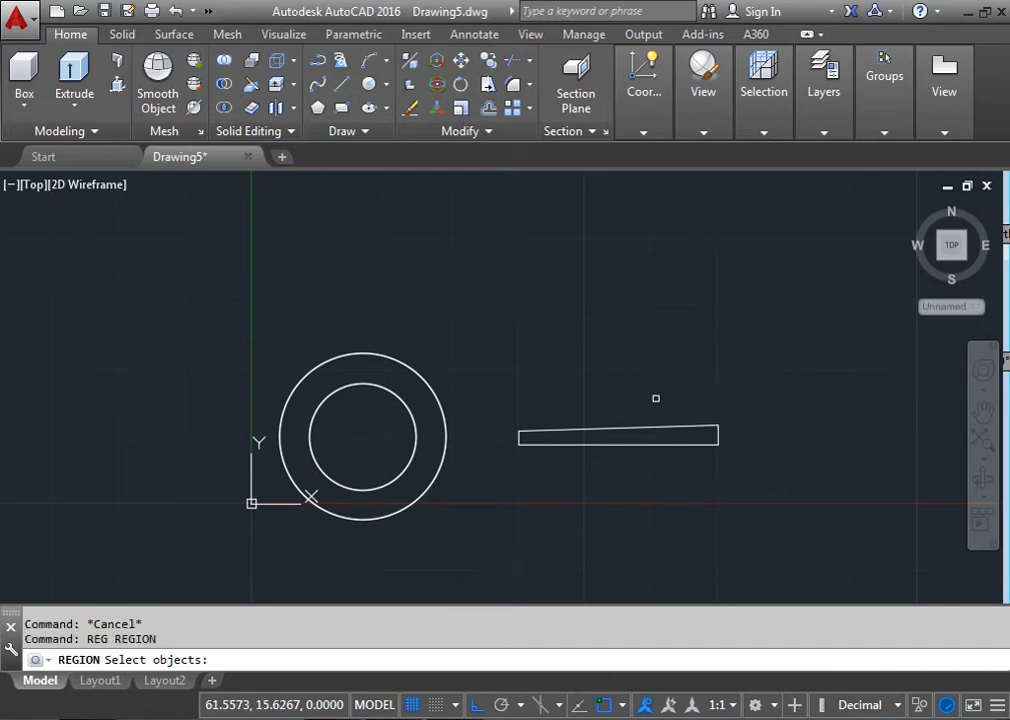
click(487, 391)
click(727, 490)
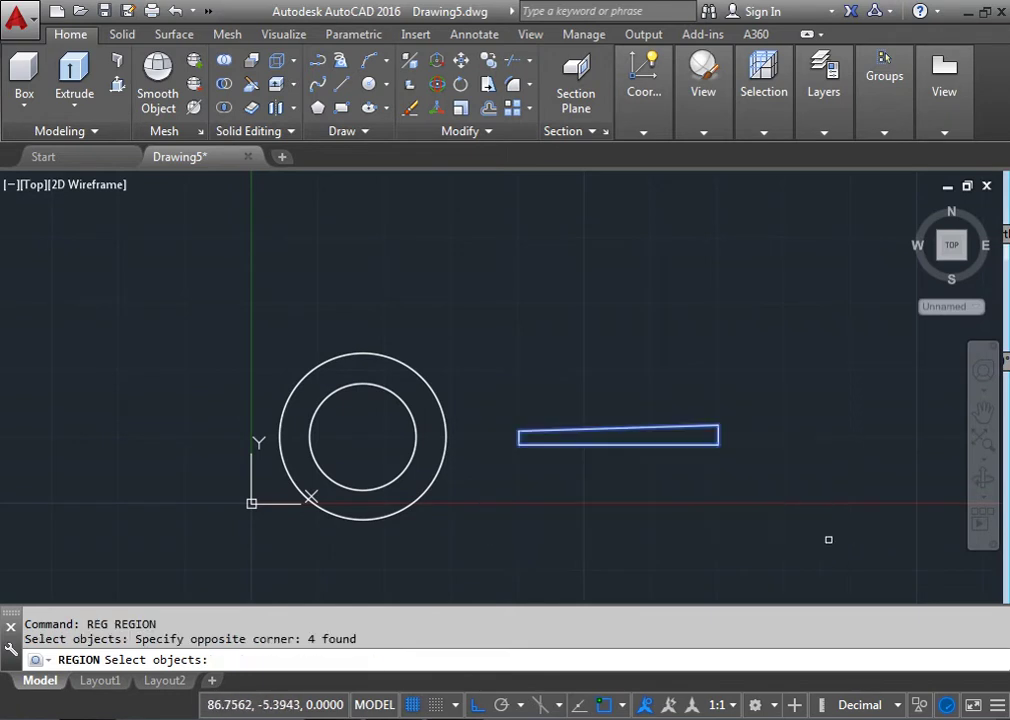
key(Return)
key(Escape)
key(Escape)
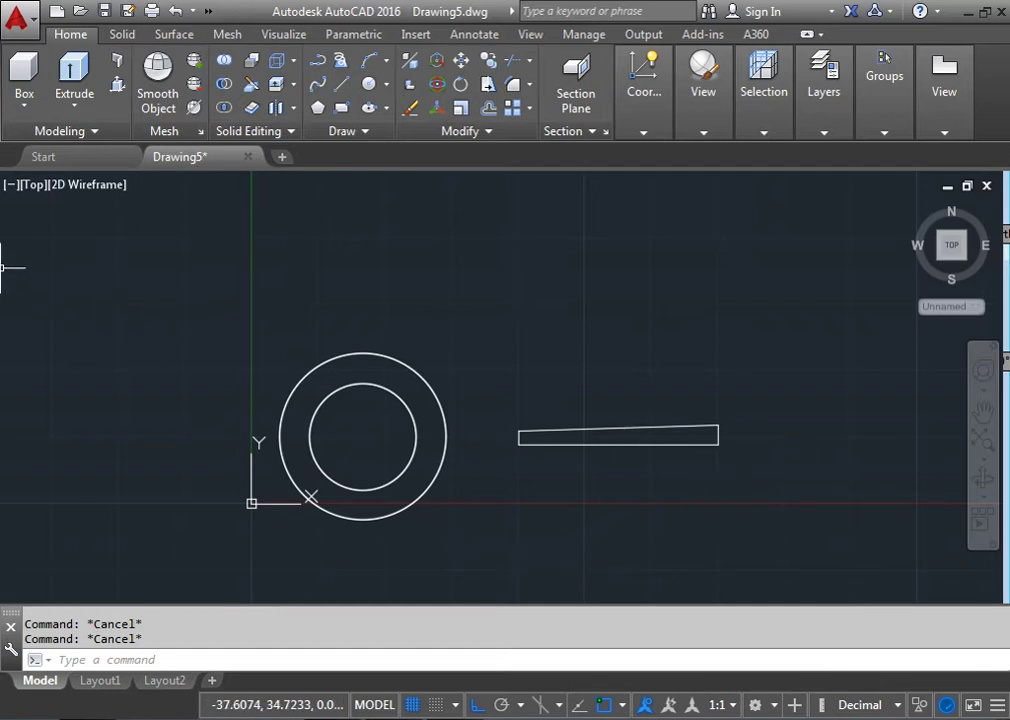
click(33, 184)
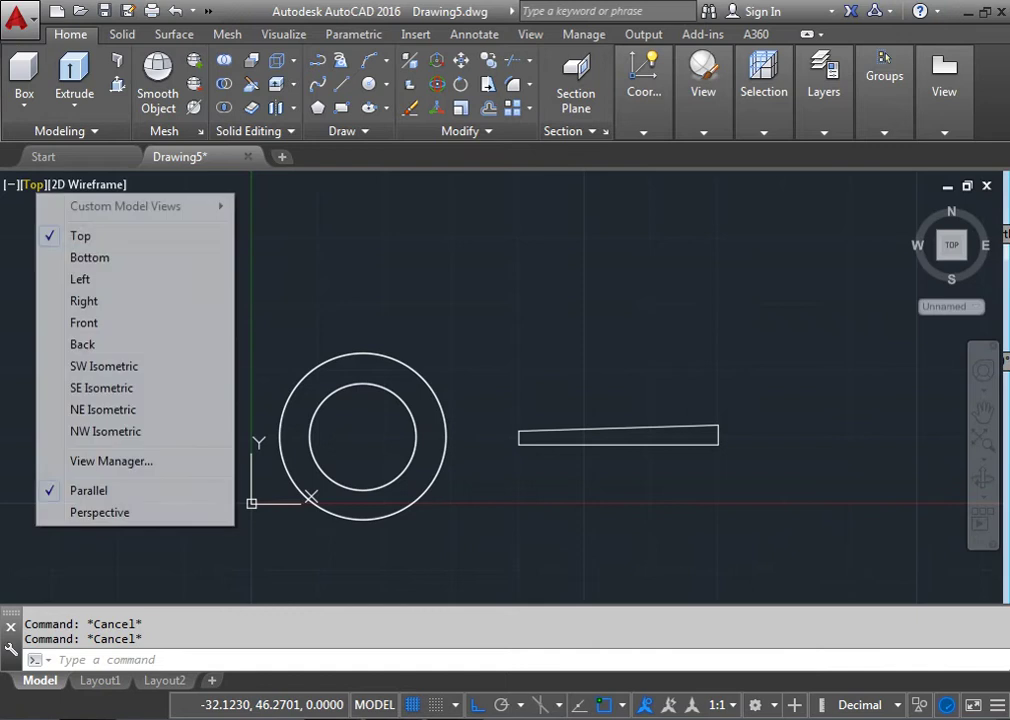
click(100, 388)
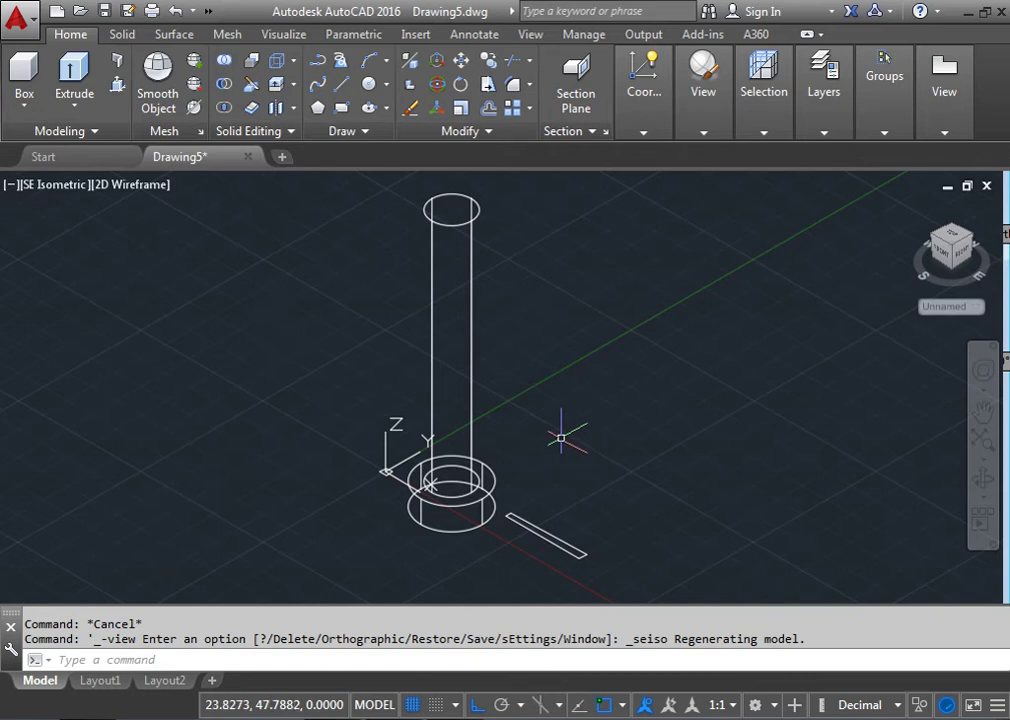
Draw a vertical line 89 units up from the ring's centre.
text(l)
key(Return)
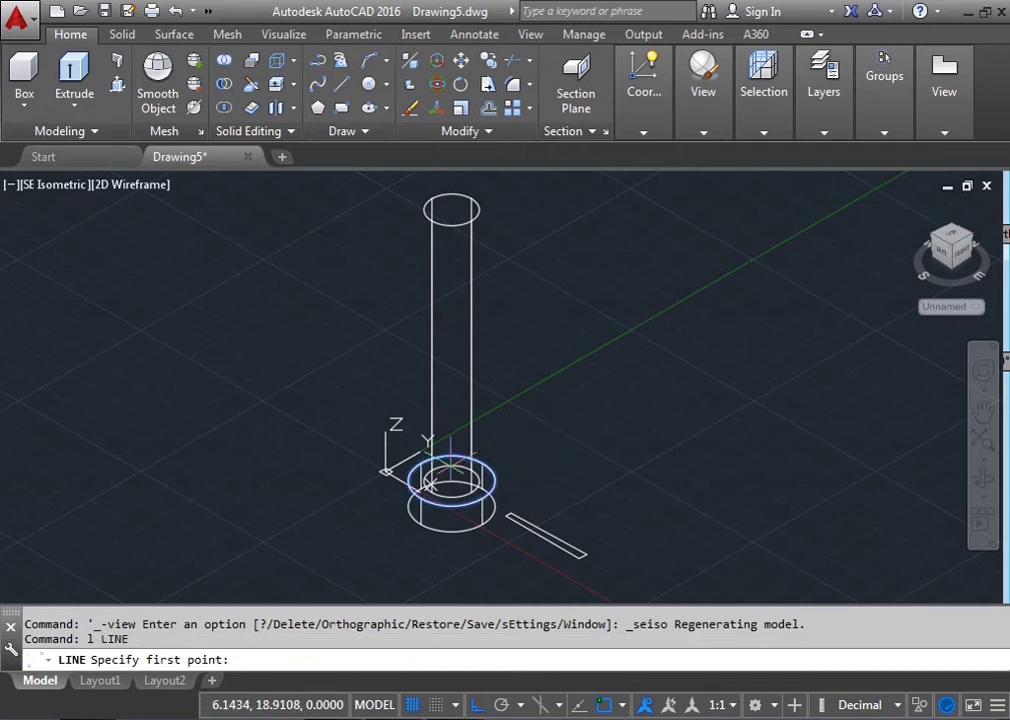
click(450, 478)
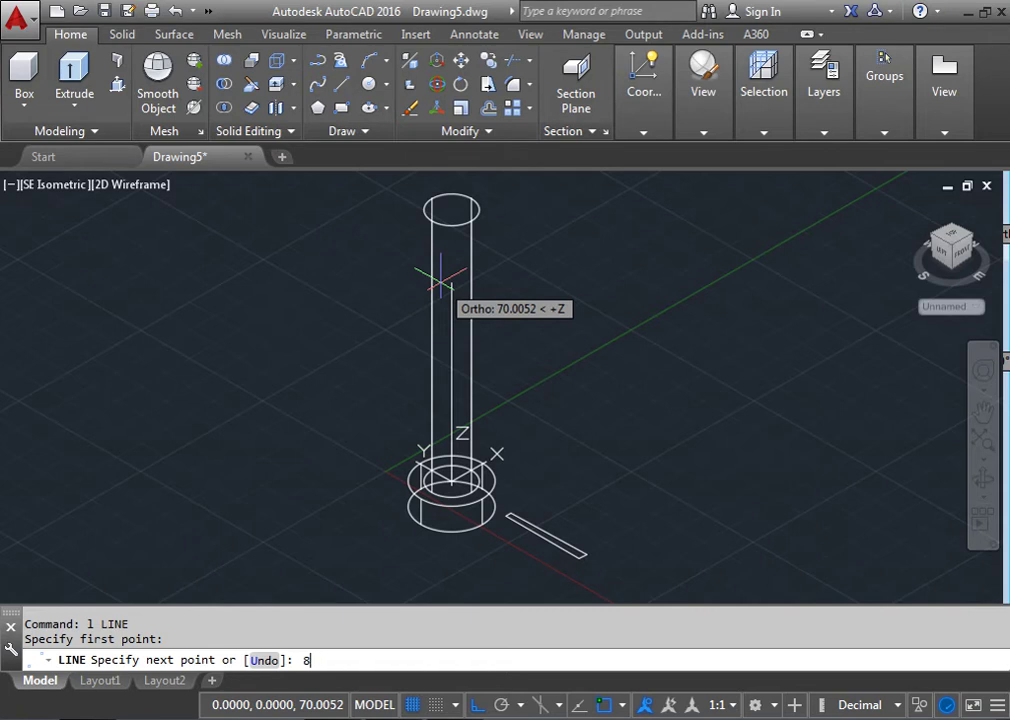
text(9)
key(Return)
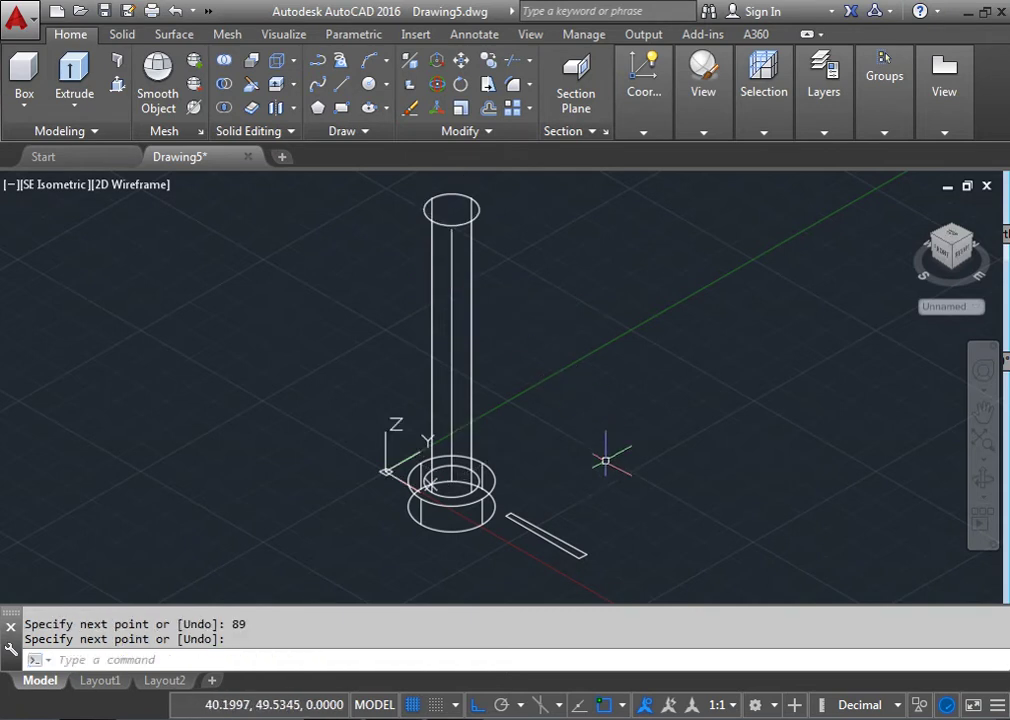
scroll(560, 590, up, 2)
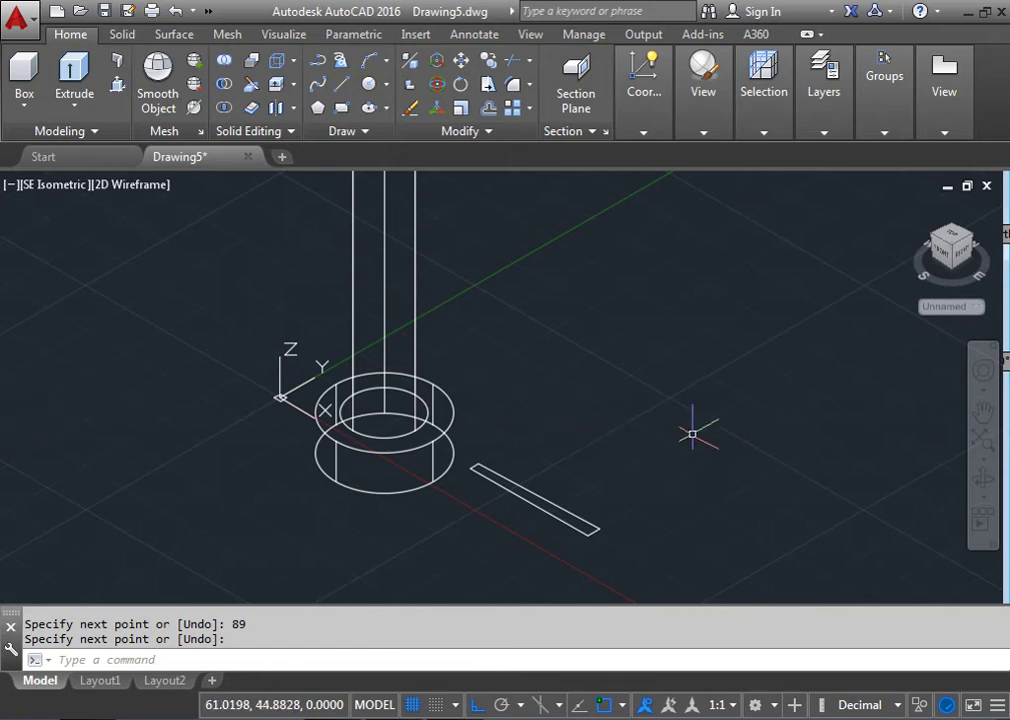
Try converting the strip into a region with REG, then cancel the pending command.
text(re)
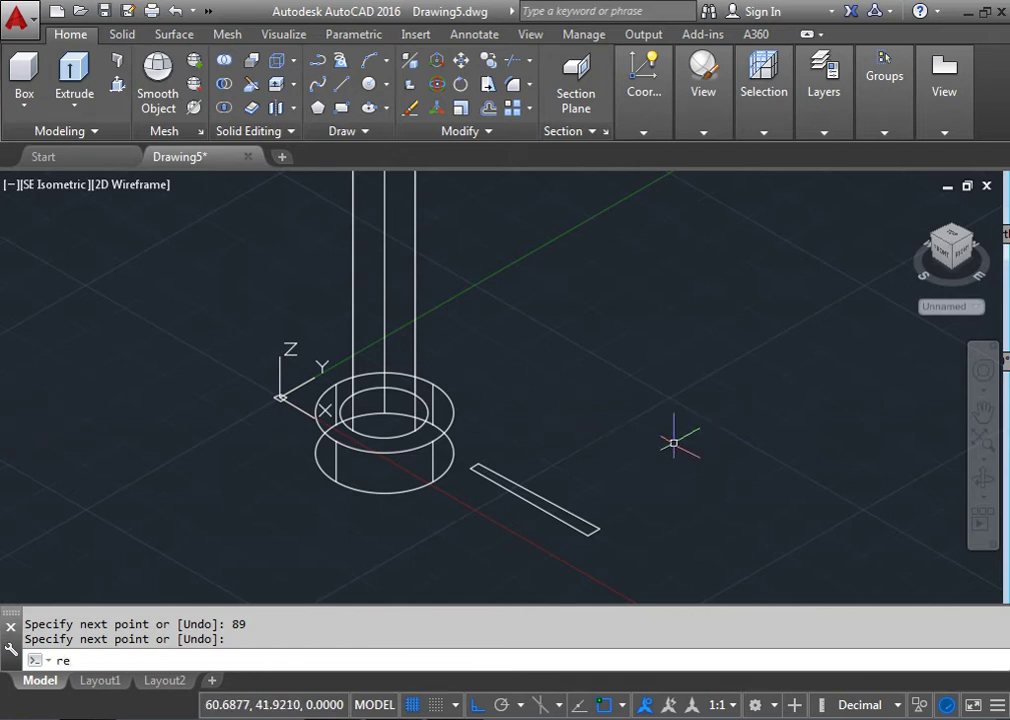
text(g)
key(Return)
click(540, 508)
key(Return)
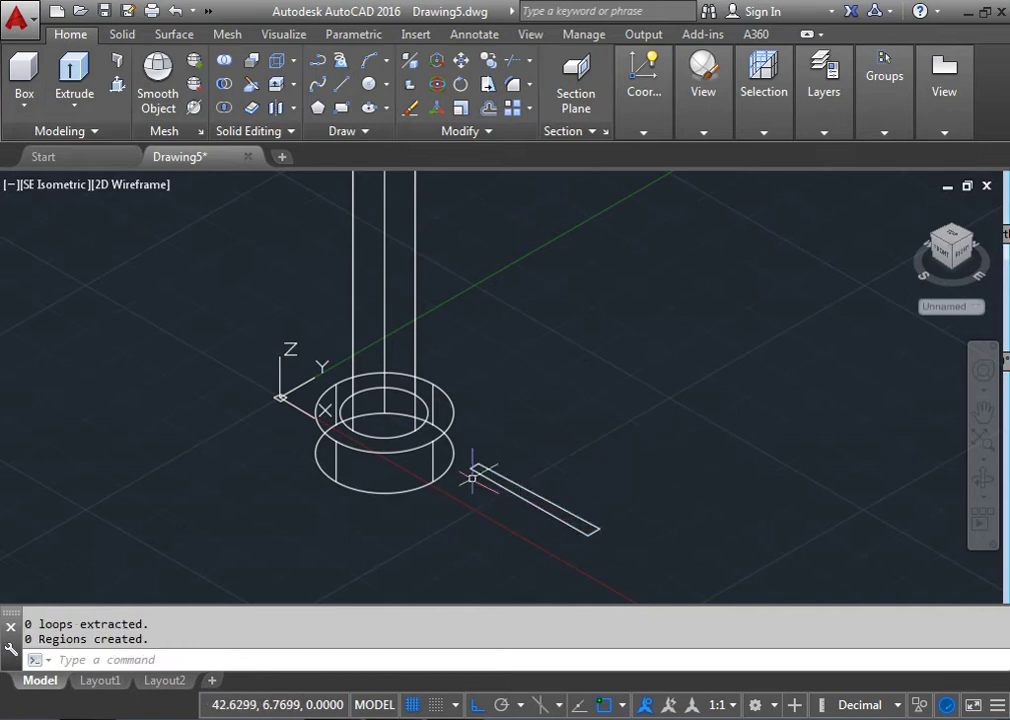
text(r)
key(Escape)
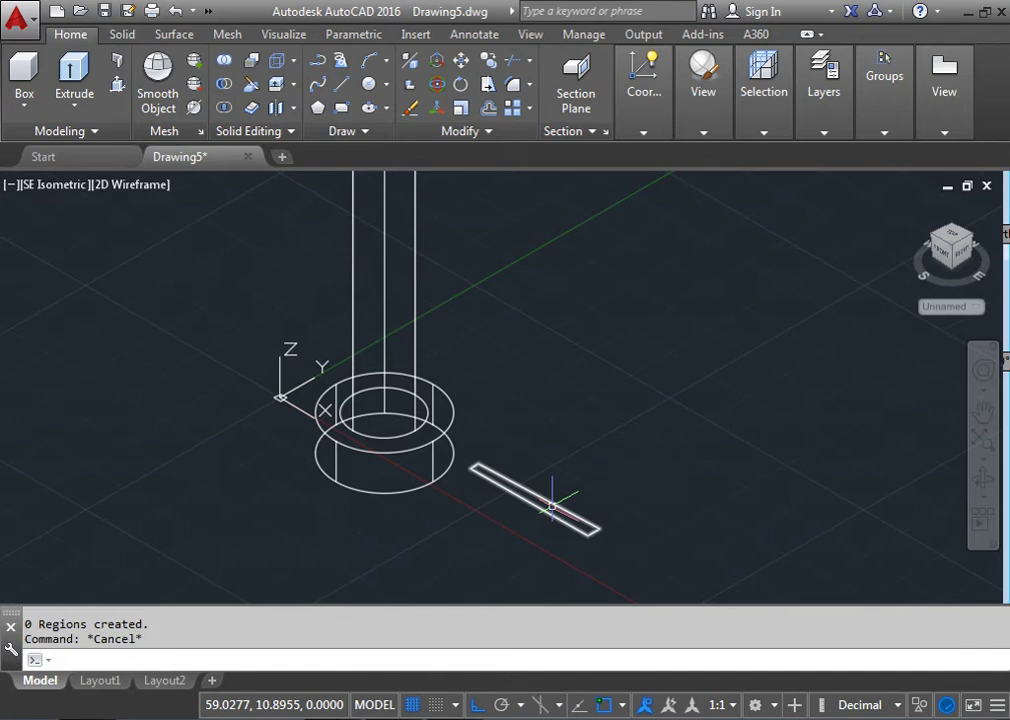
key(Escape)
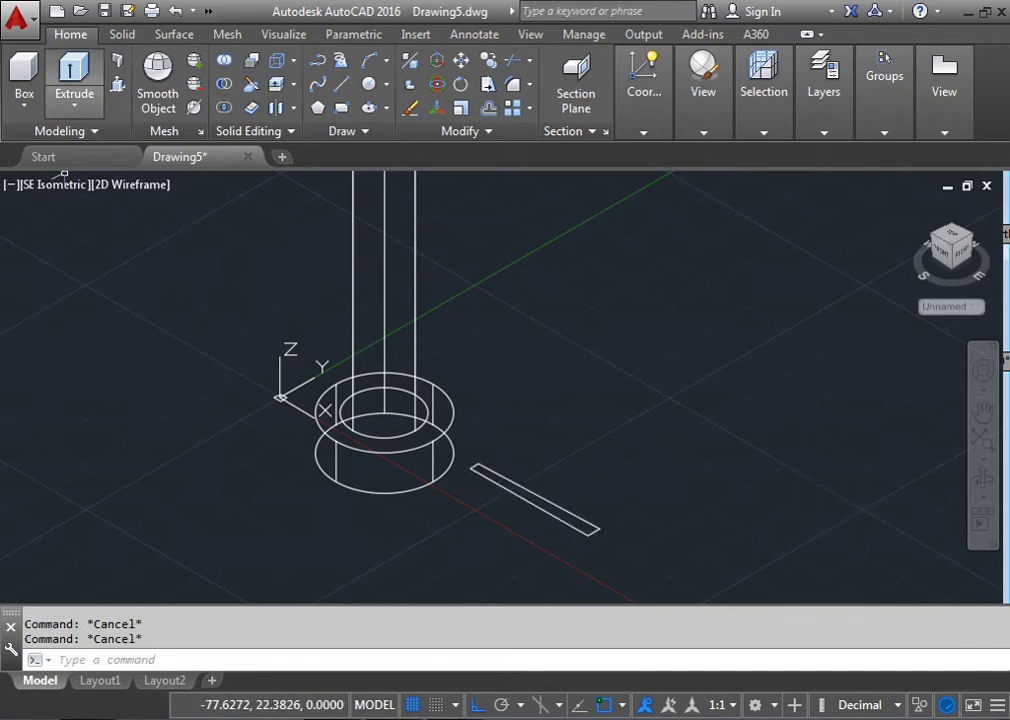
Revolve the strip a full 360° about its long edge to form the taper pin.
click(74, 104)
click(95, 219)
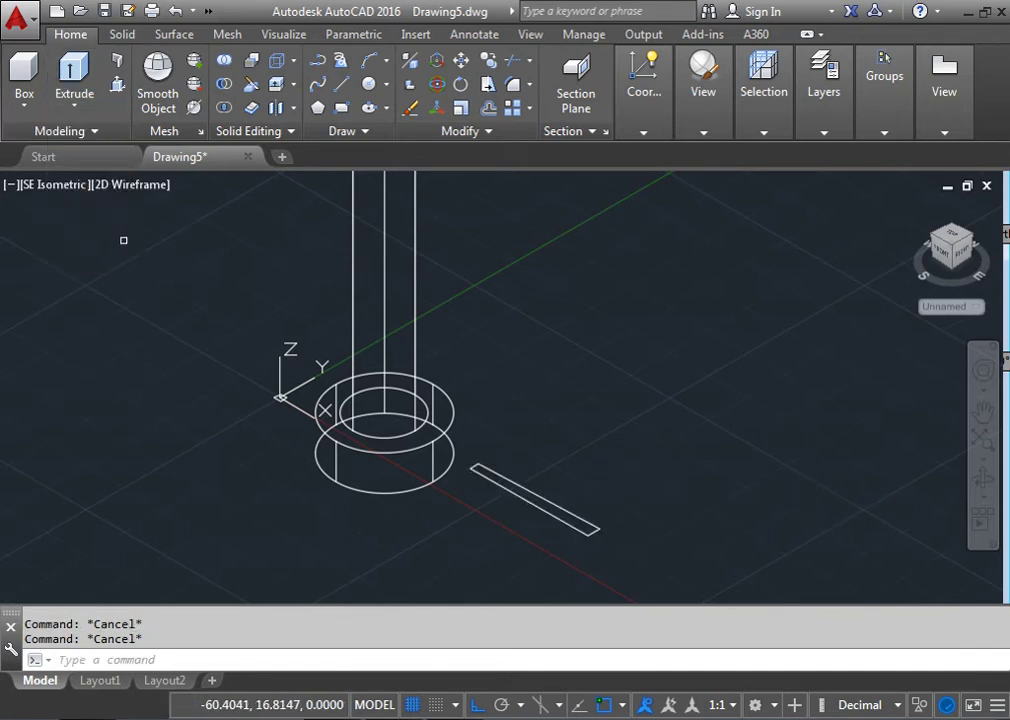
click(508, 480)
key(Return)
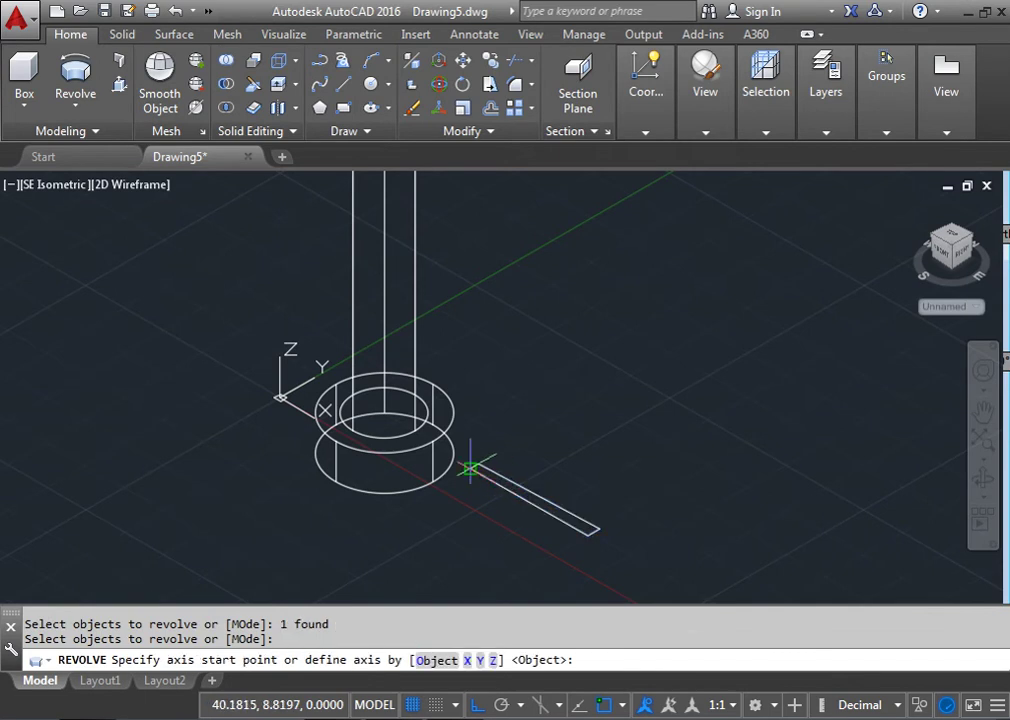
click(472, 467)
click(623, 545)
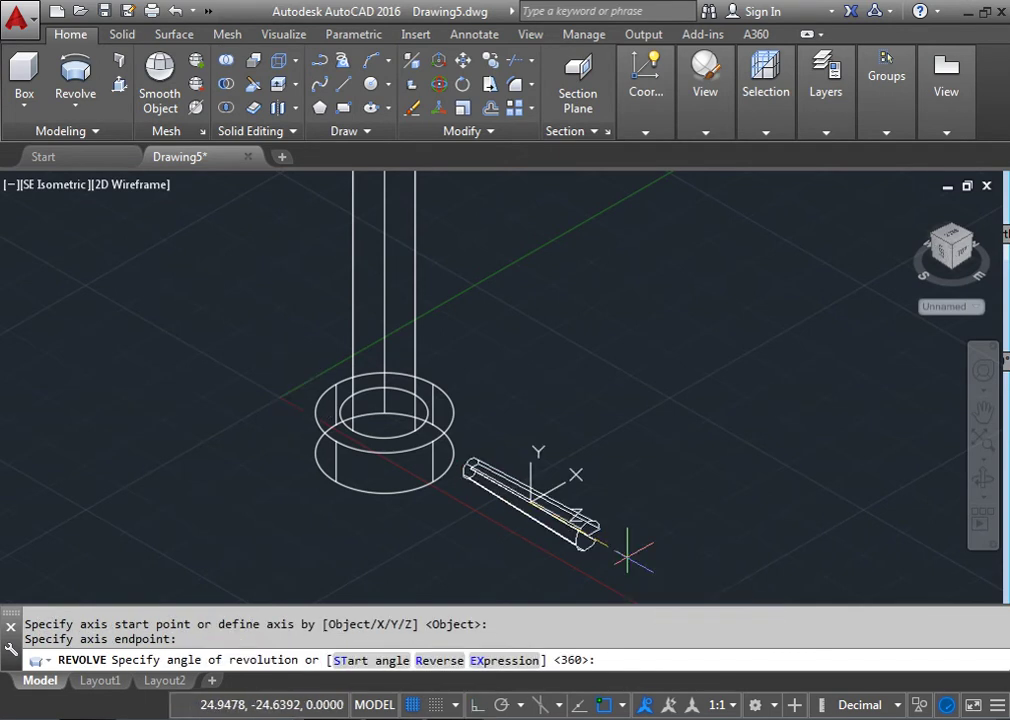
key(Return)
key(Escape)
key(Escape)
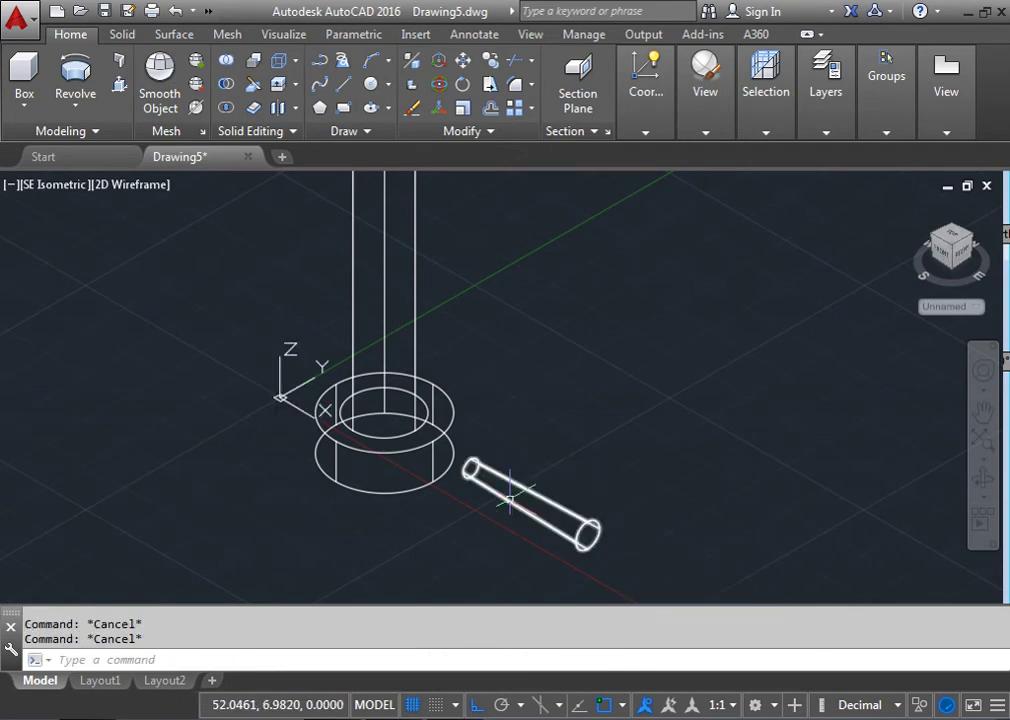
Draw a line joining the centres of the pin's two ends.
scroll(509, 499, down, 2)
scroll(508, 505, up, 4)
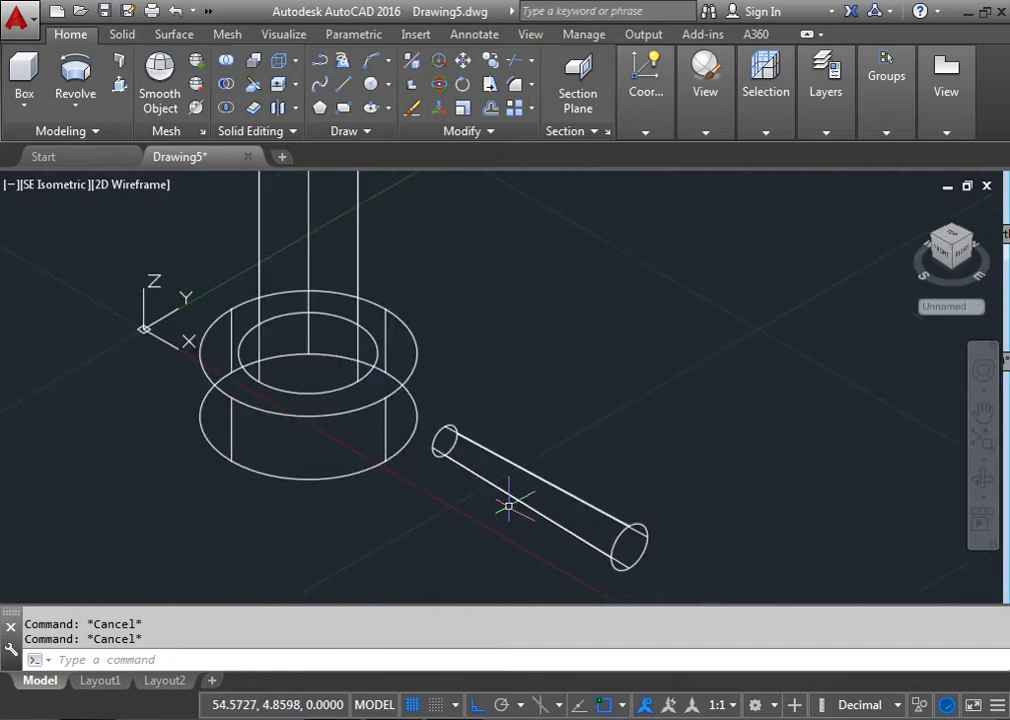
text(l)
key(Return)
click(445, 441)
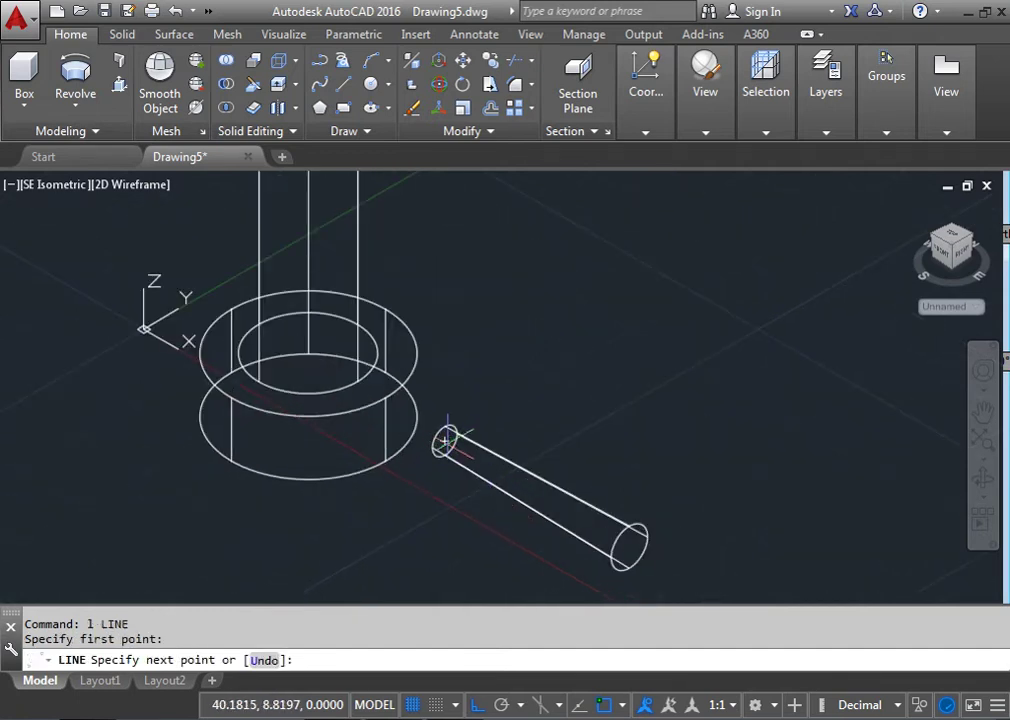
click(628, 547)
key(Escape)
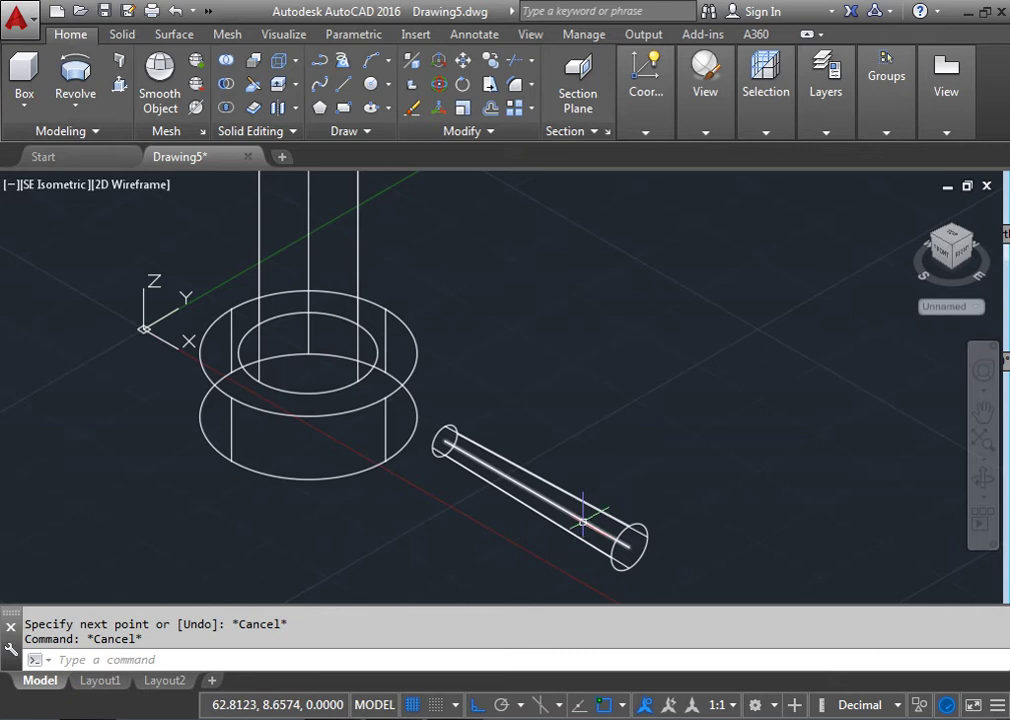
Move the pin by its midpoint so it crosses the top of the post.
click(591, 506)
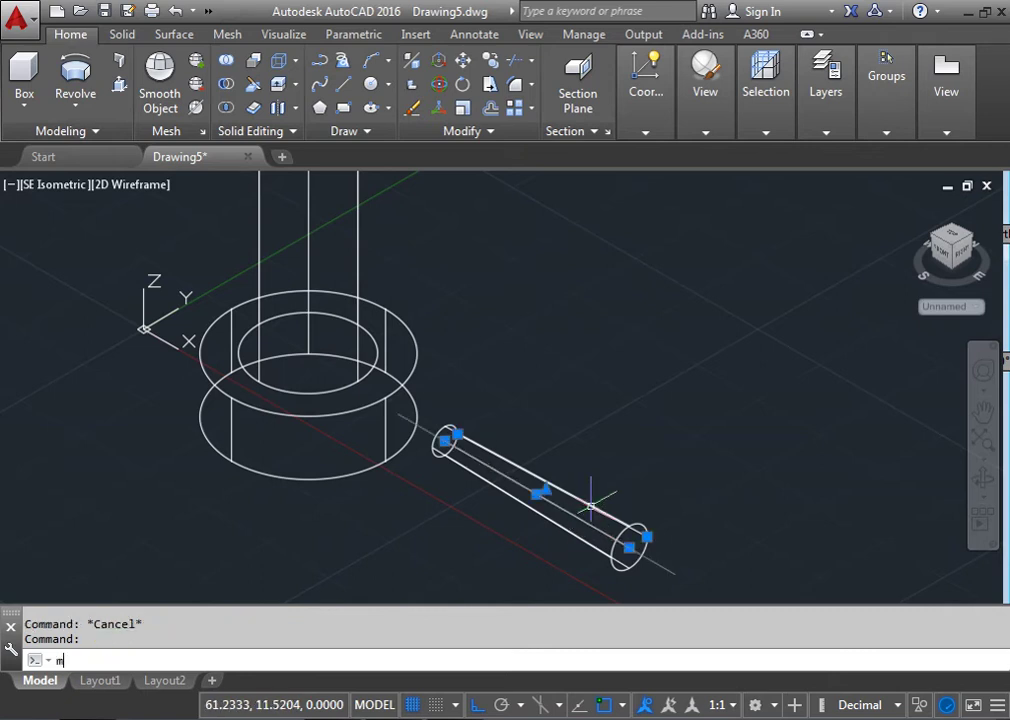
key(Return)
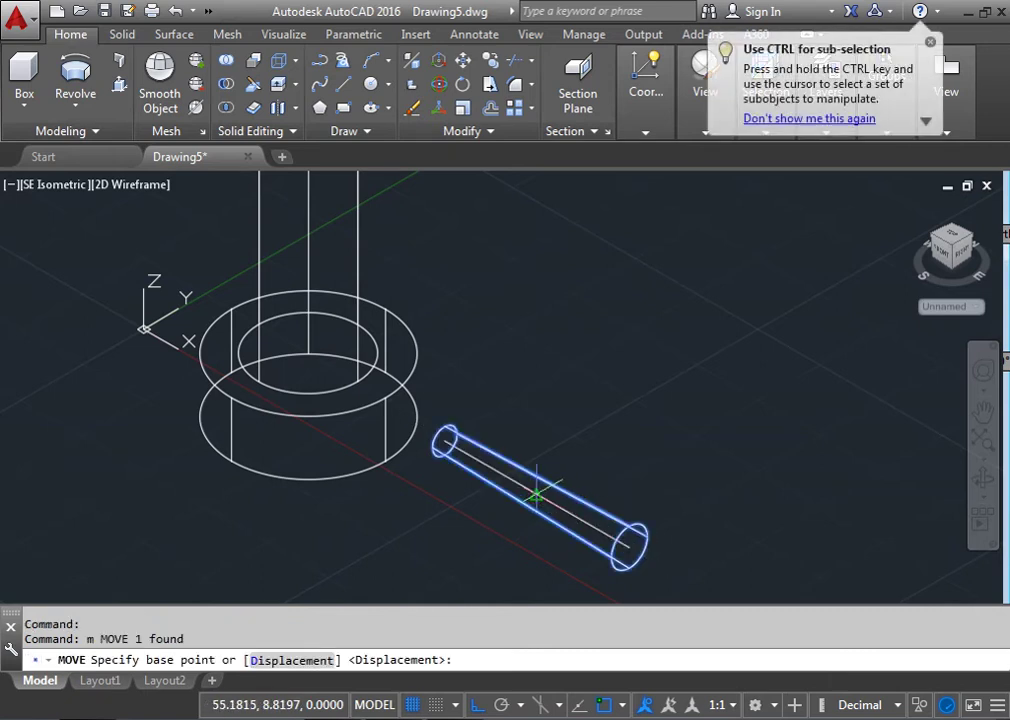
click(537, 494)
scroll(548, 495, down, 3)
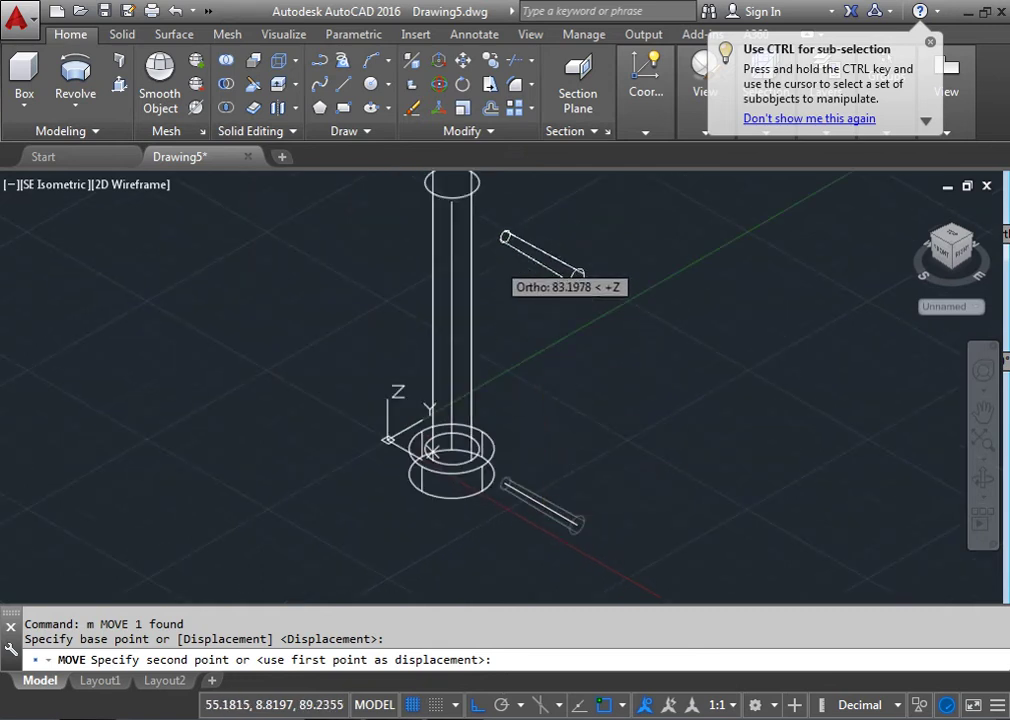
click(453, 190)
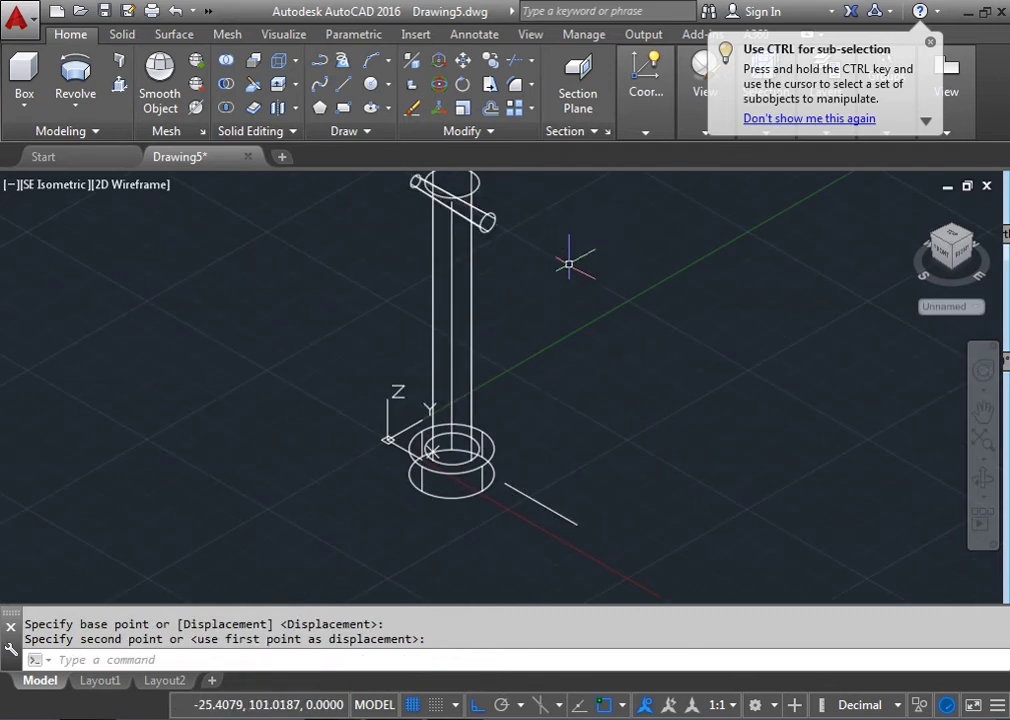
key(Escape)
key(Escape)
Erase the leftover short line and pan the model back to the middle of the view.
click(548, 511)
key(Delete)
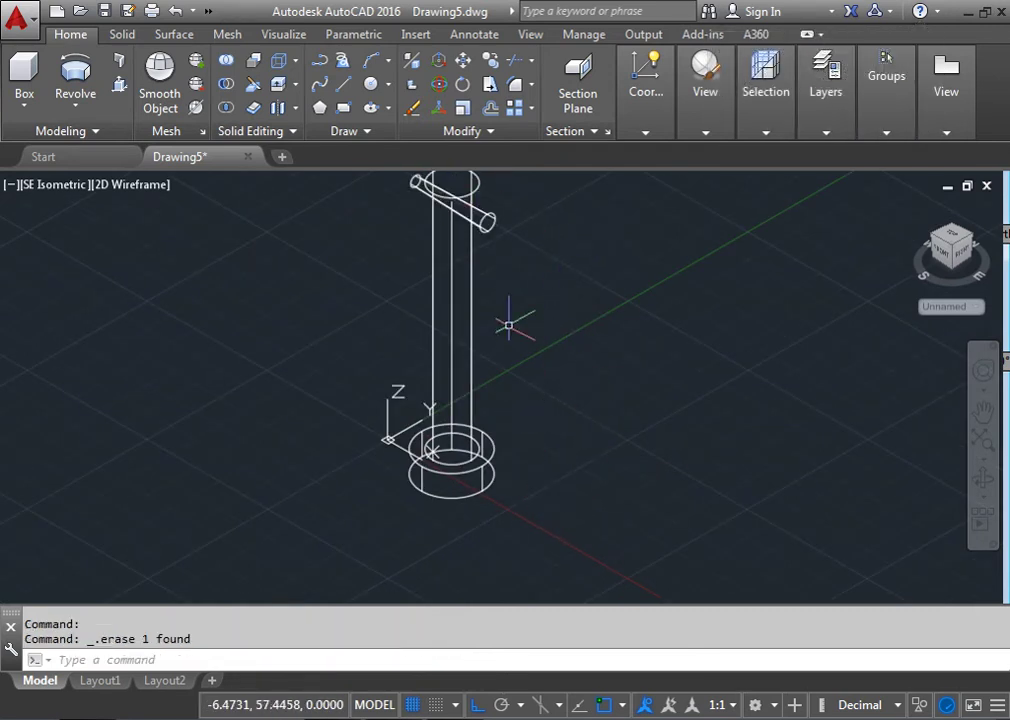
click(452, 266)
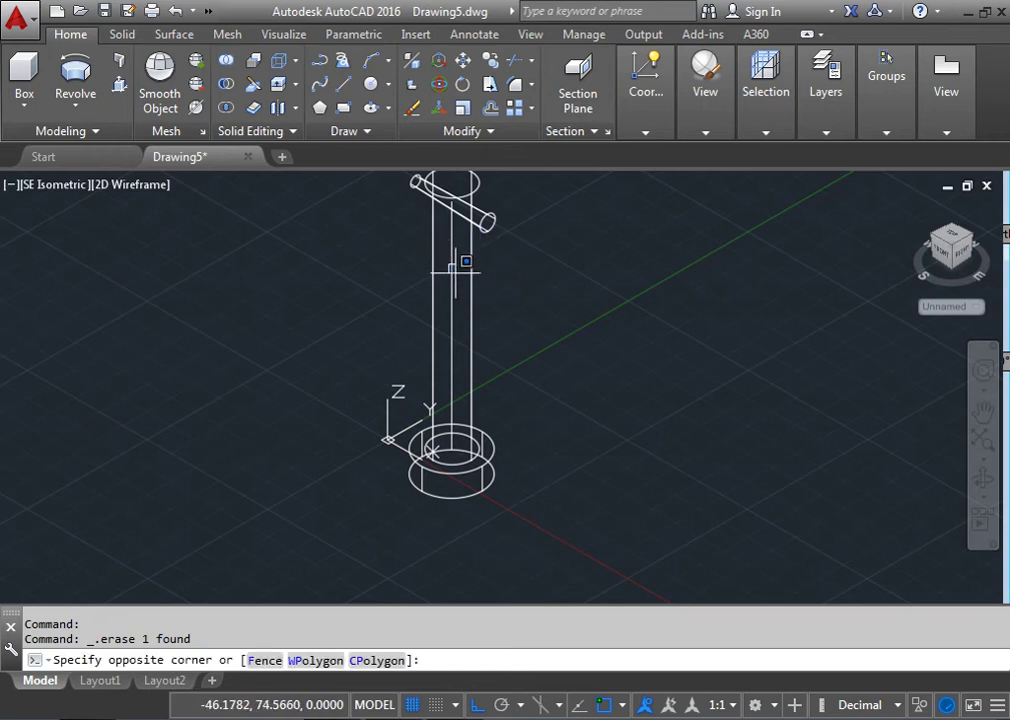
click(450, 282)
middle_drag(320, 321, 275, 385)
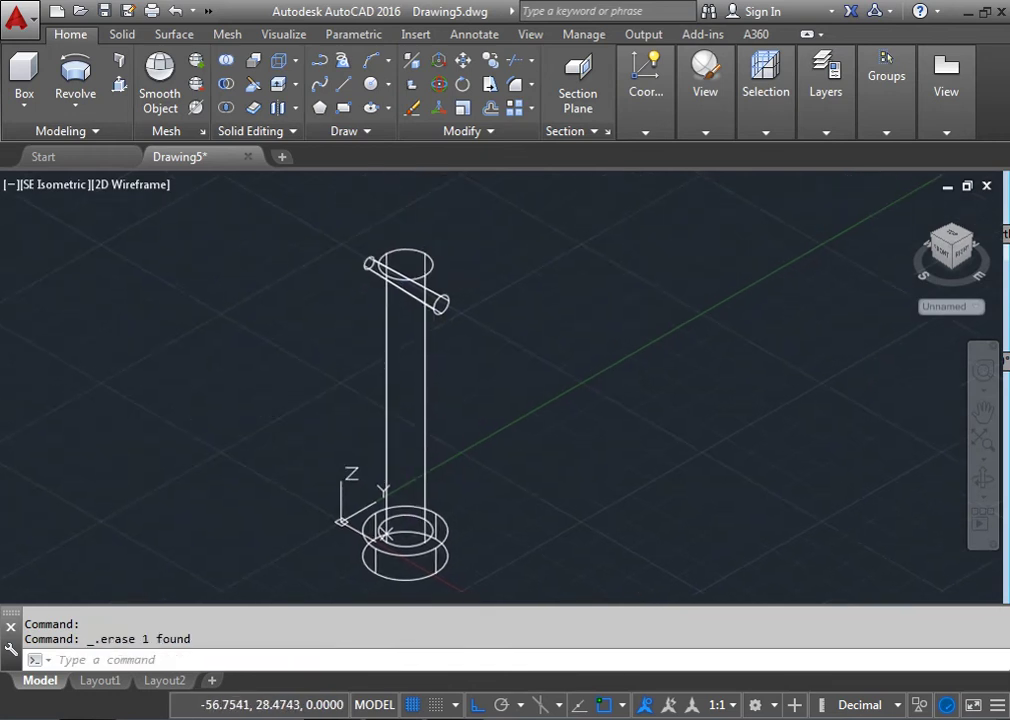
click(132, 184)
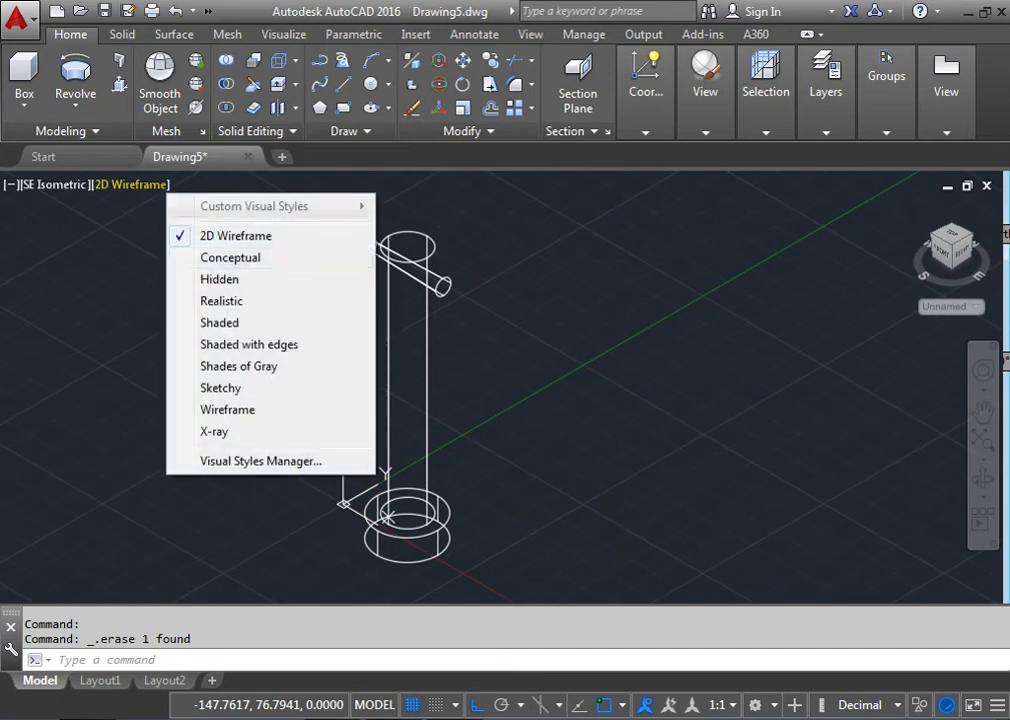
Switch to Realistic shading and subtract the cross pin from the post, leaving a hole.
click(224, 300)
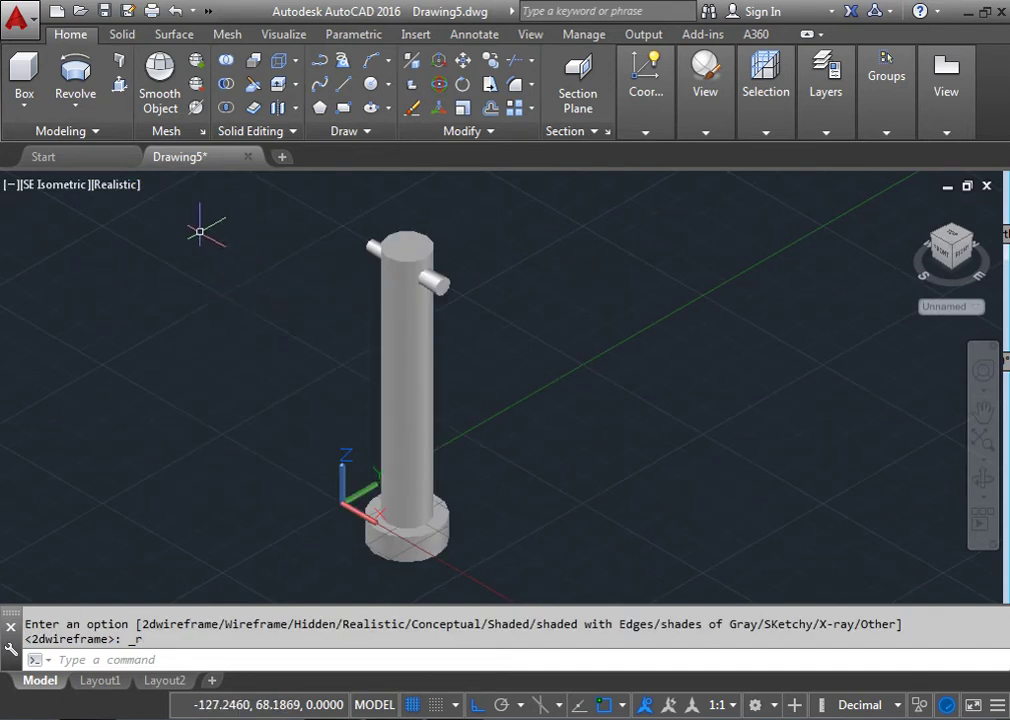
text(su)
key(Return)
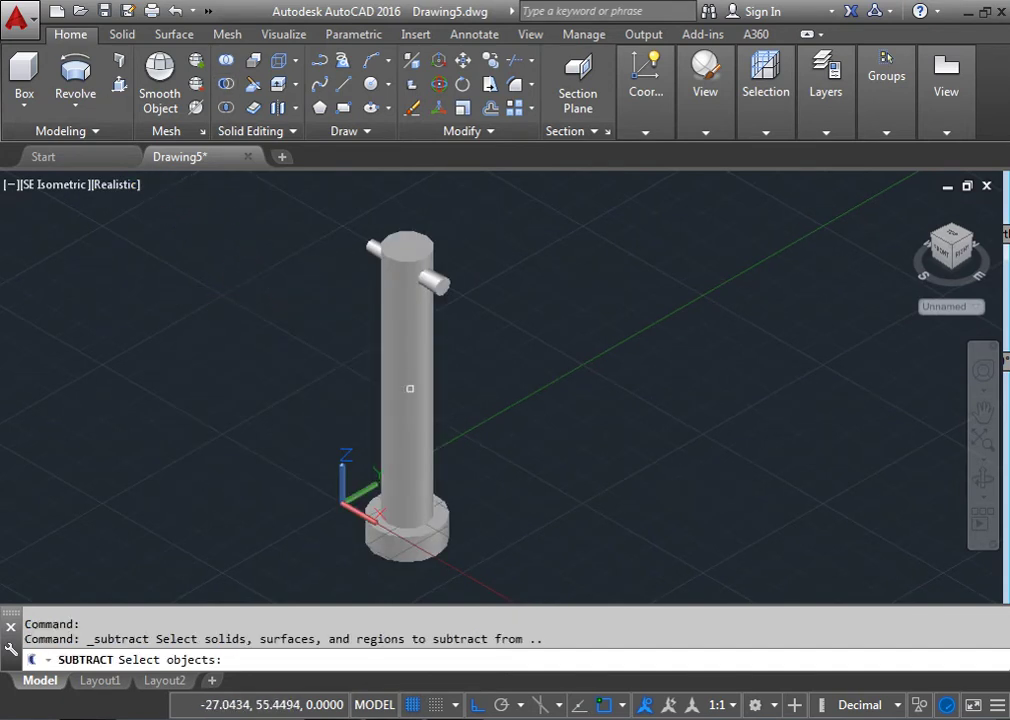
click(410, 388)
key(Return)
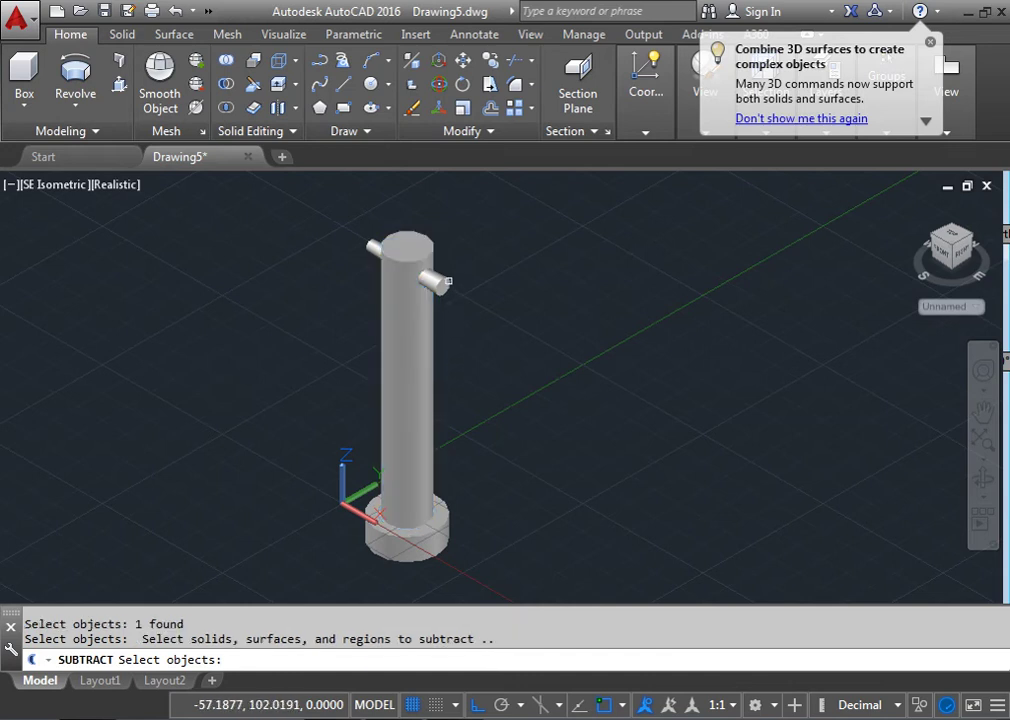
click(448, 283)
key(Return)
key(Escape)
key(Escape)
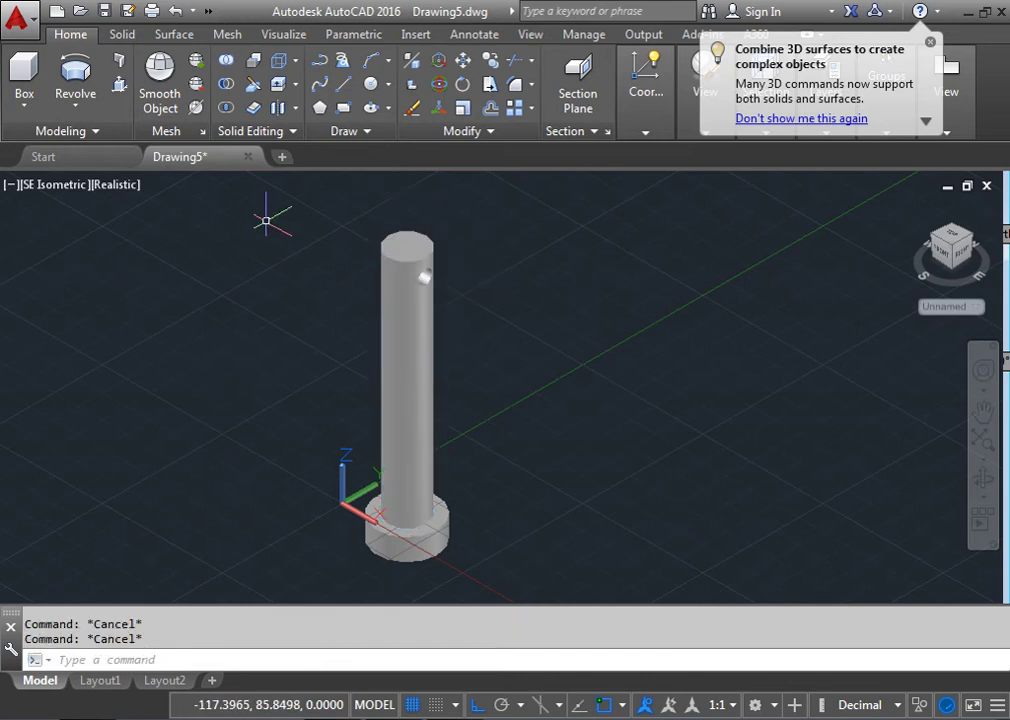
Unite the post and base into one solid using a selection window.
click(226, 60)
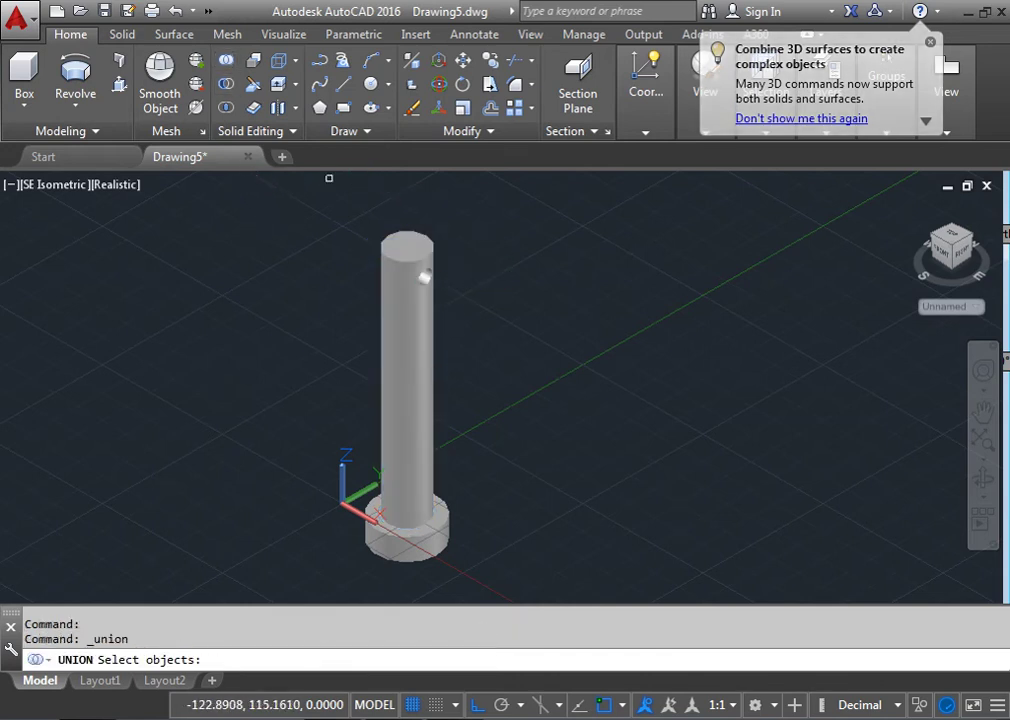
click(335, 201)
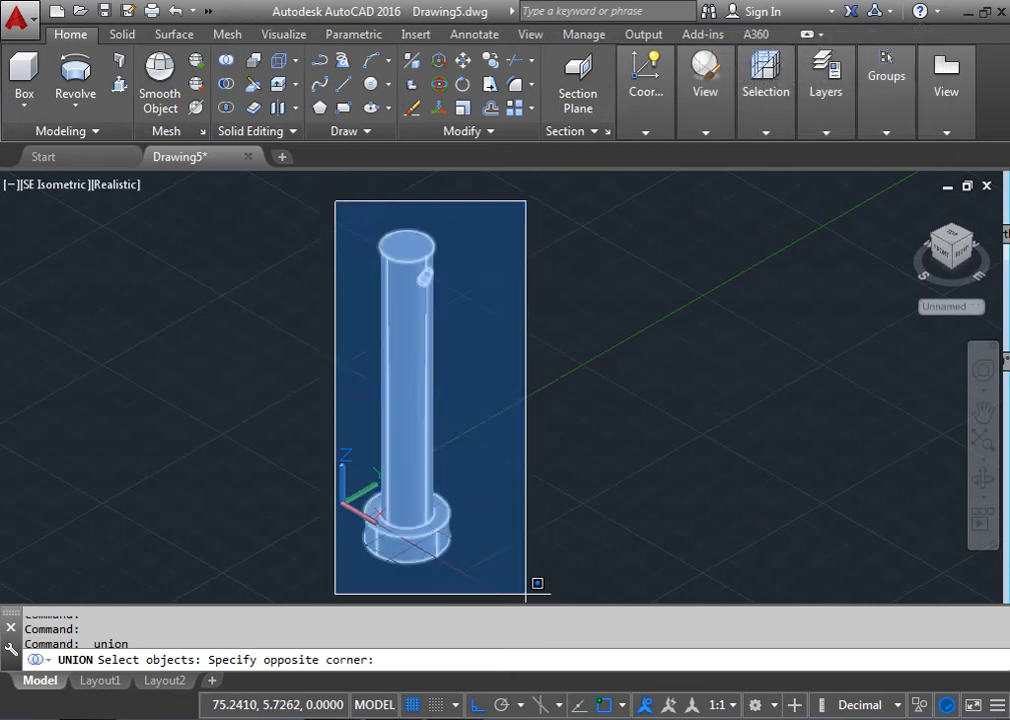
click(536, 592)
key(Return)
key(Escape)
key(Escape)
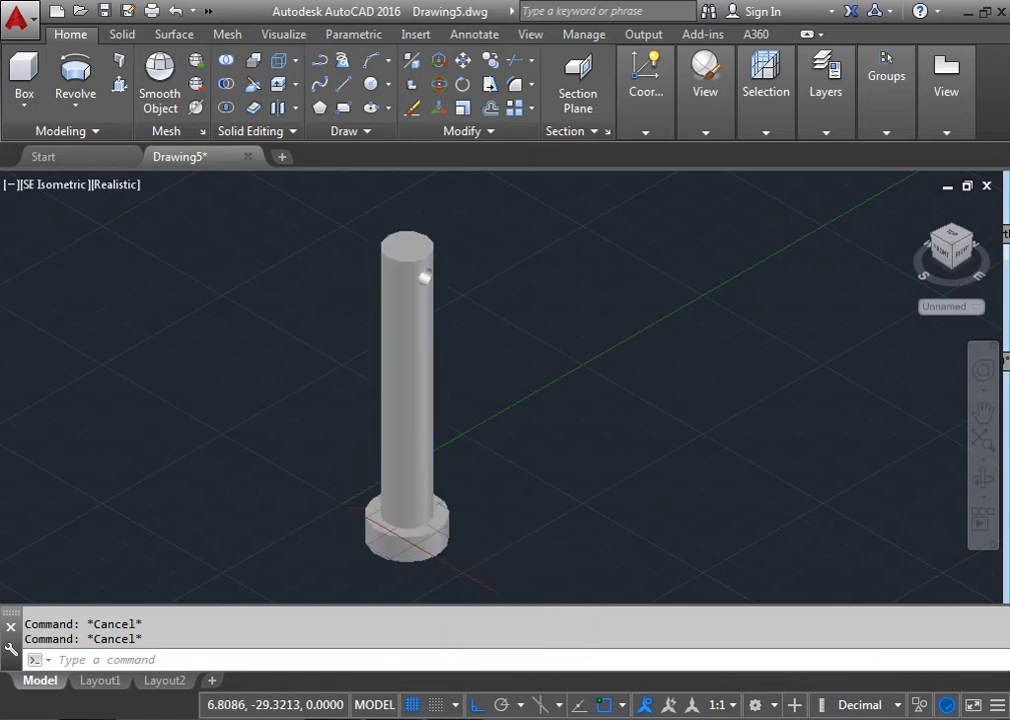
scroll(316, 537, up, 5)
scroll(316, 537, down, 2)
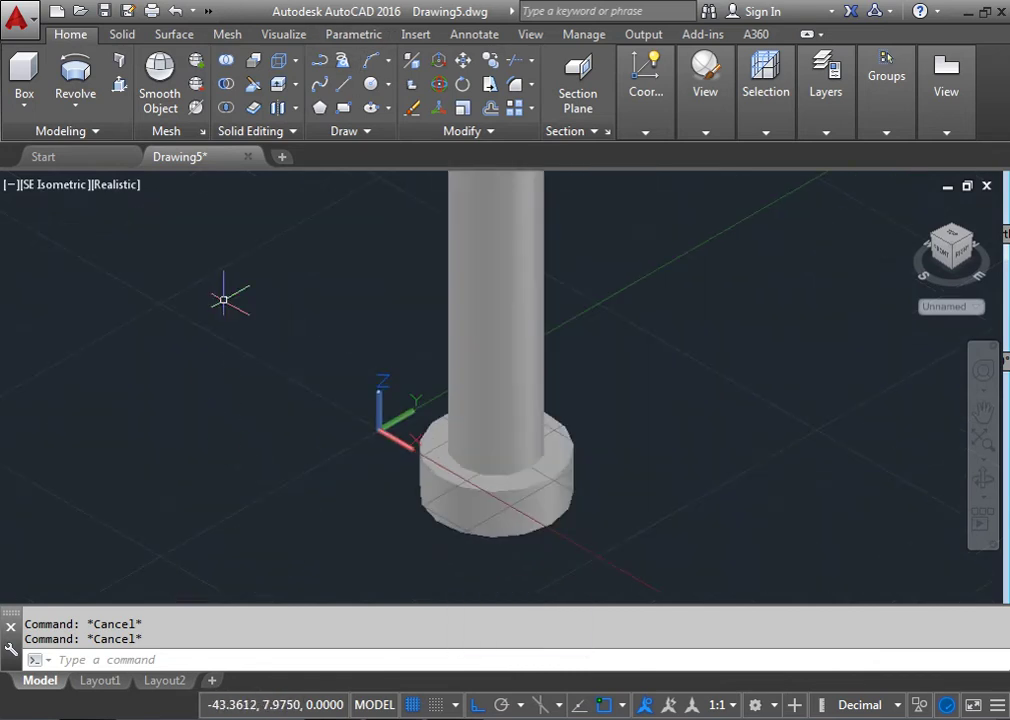
click(283, 34)
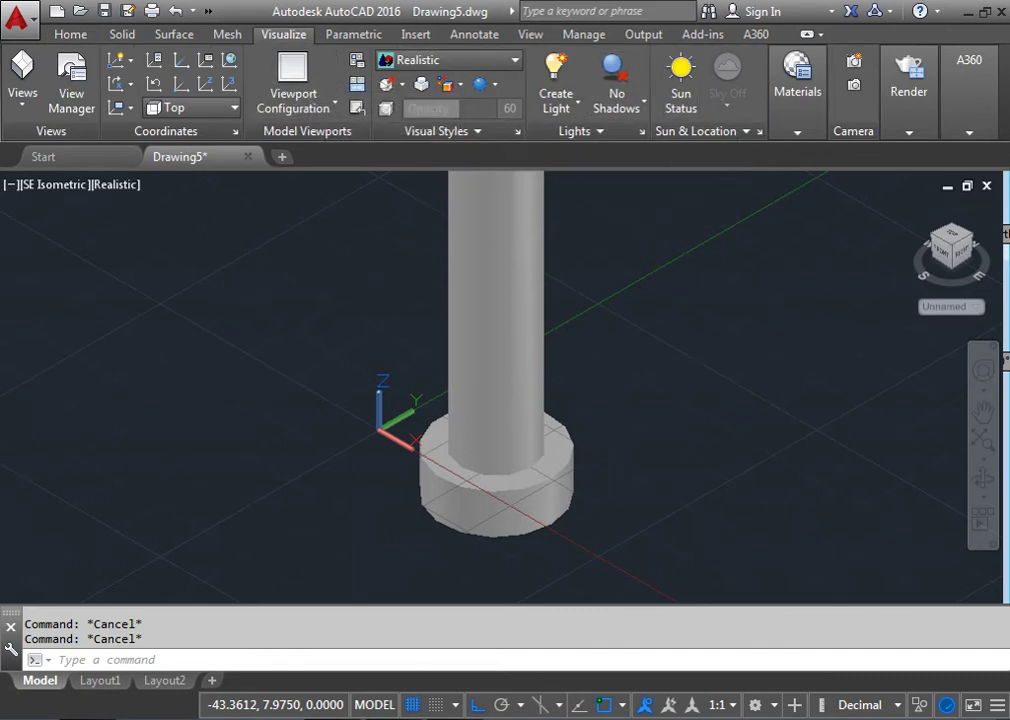
Apply the brown Metallic Paint material from the Materials Browser to the pillar.
click(797, 131)
click(839, 153)
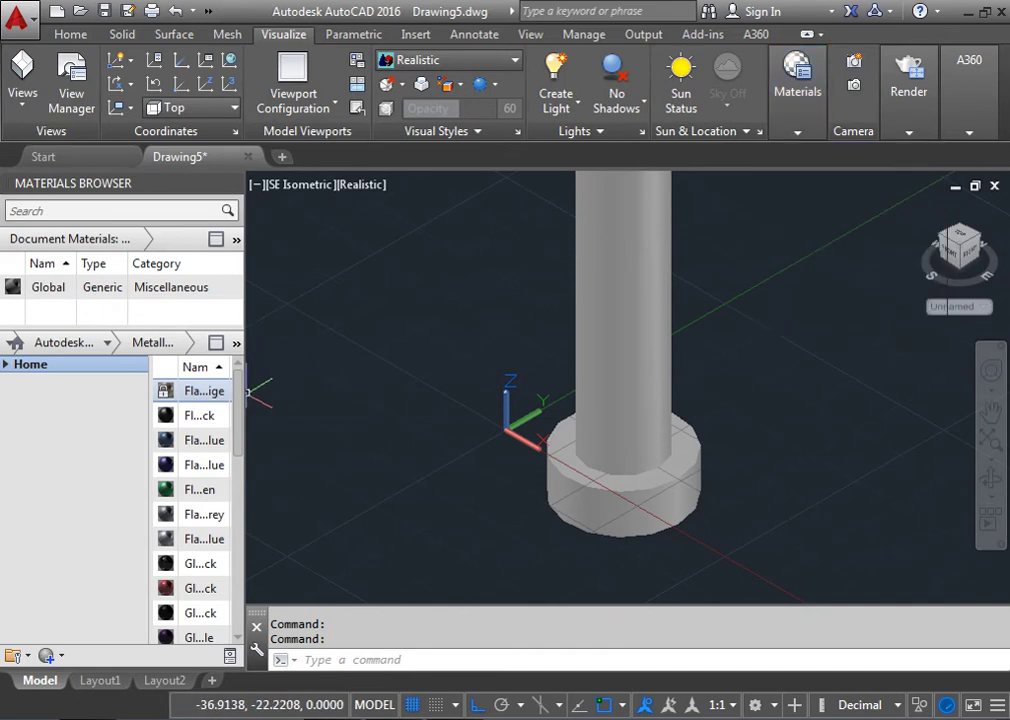
scroll(190, 483, down, 1)
scroll(190, 483, down, 1)
scroll(190, 483, down, 1)
scroll(190, 483, down, 1)
scroll(190, 483, down, 1)
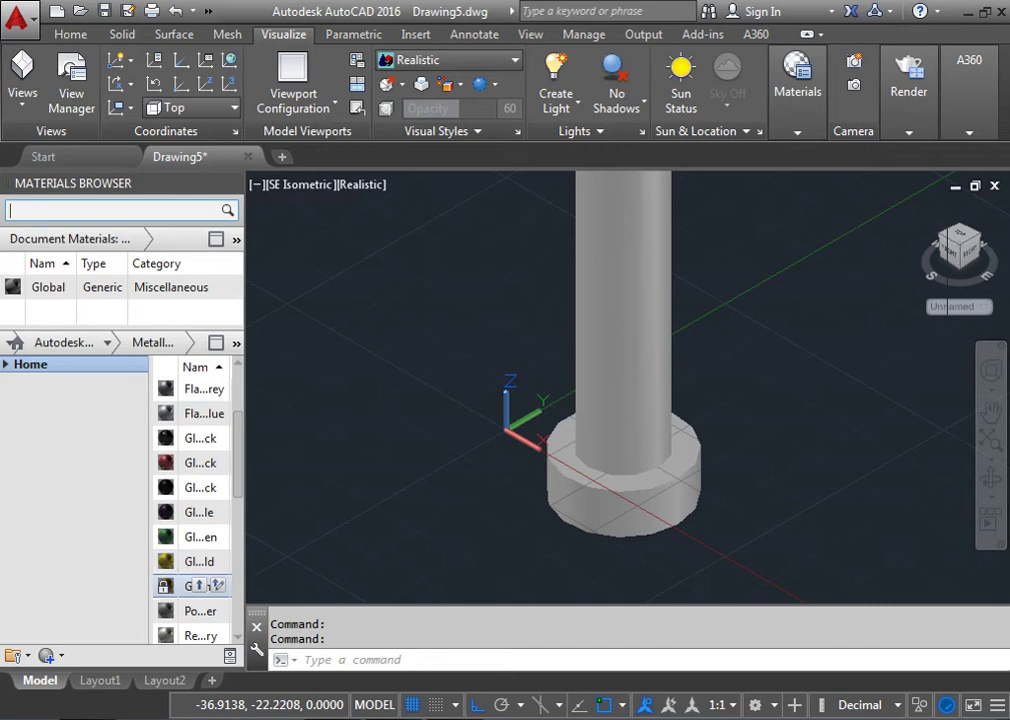
drag(190, 586, 625, 228)
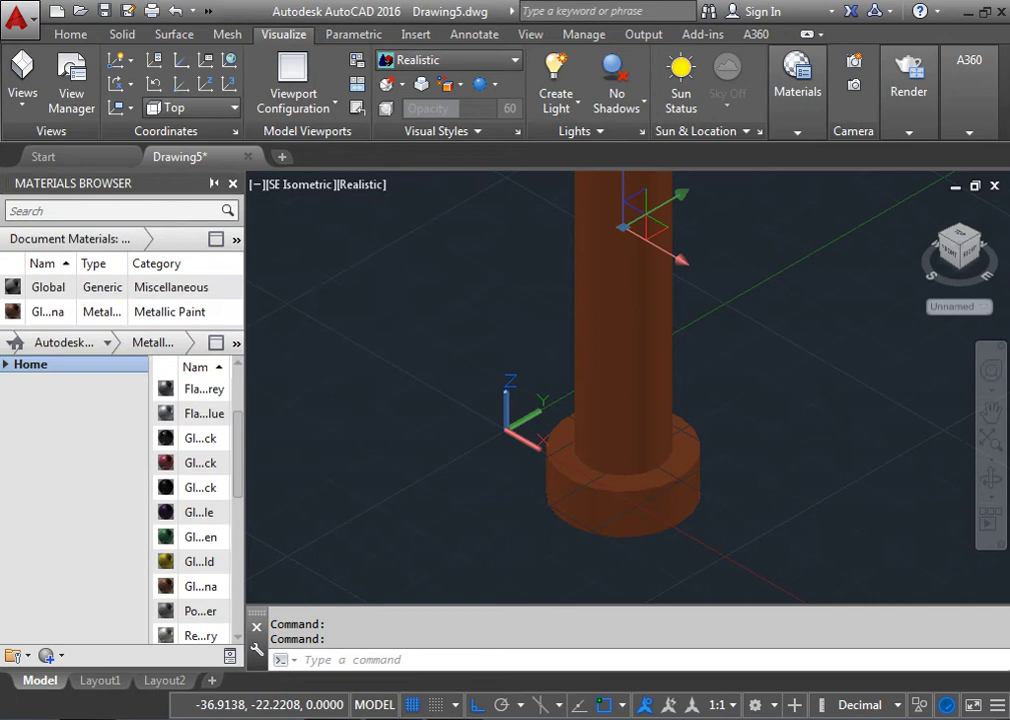
Close the Materials Browser and zoom all to show the whole pillar.
click(233, 183)
text(z)
key(Return)
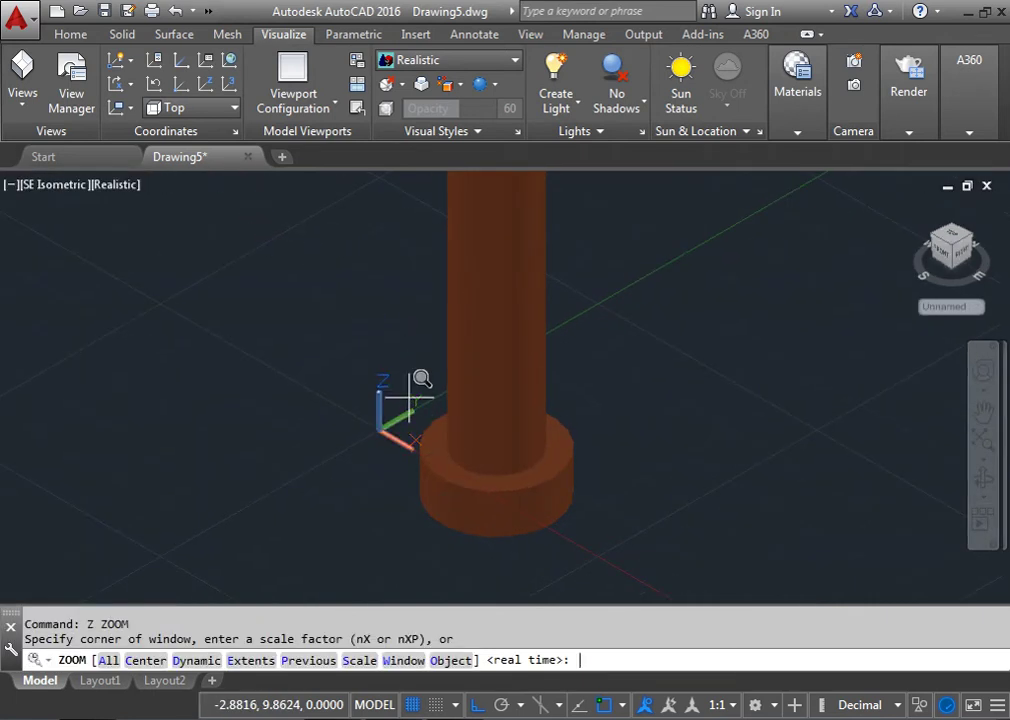
text(a)
key(Return)
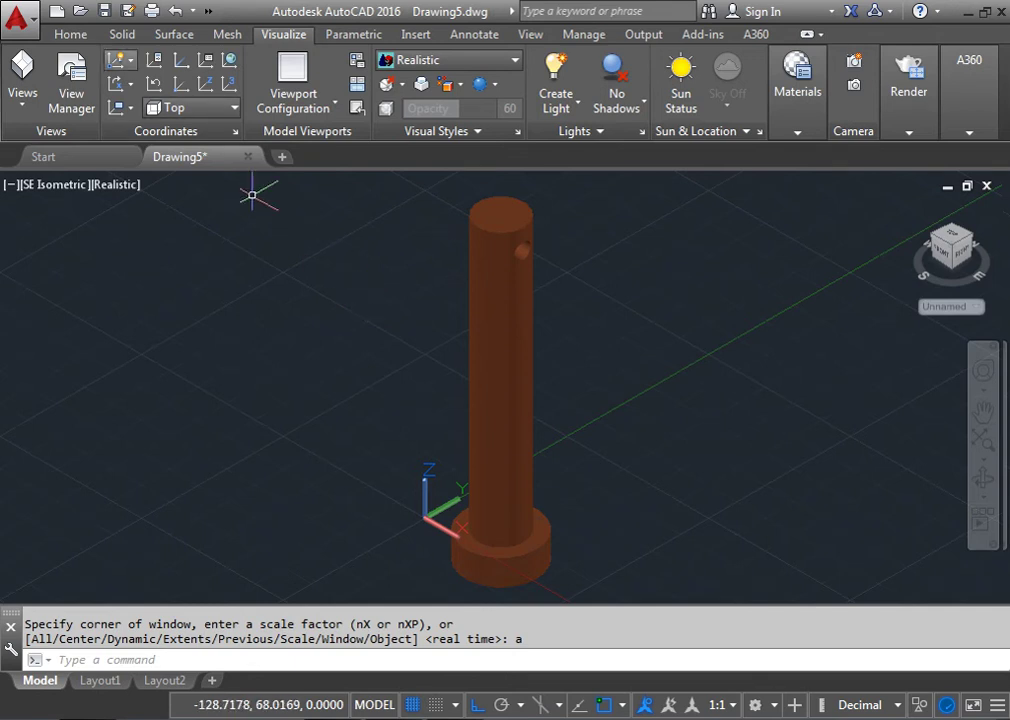
click(128, 10)
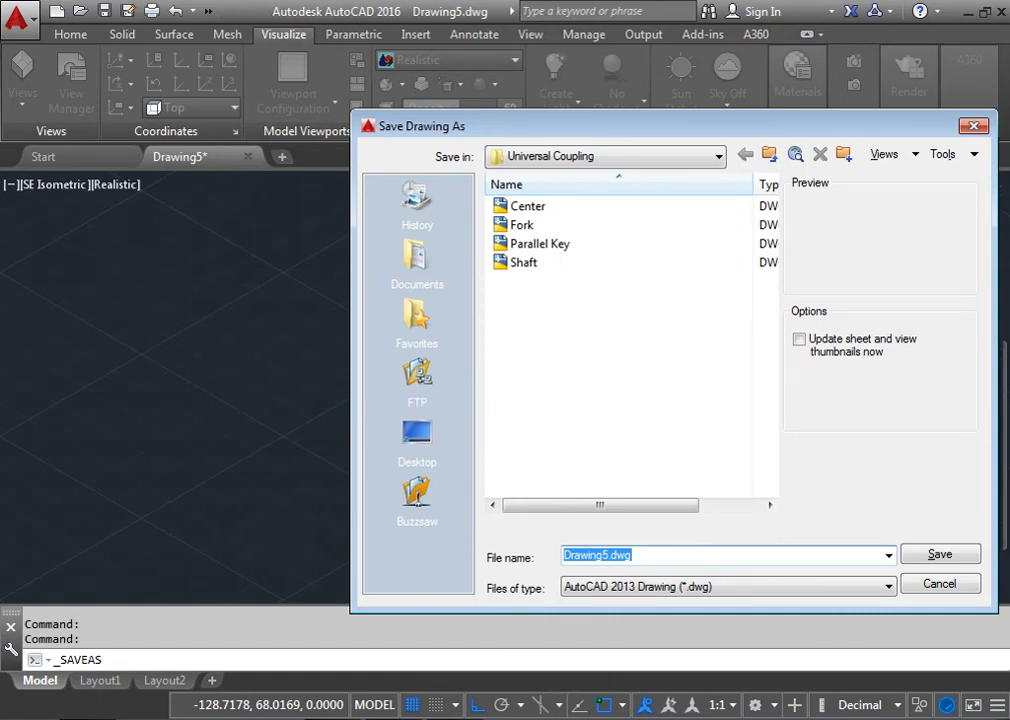
Save the drawing as Pin, then again as Taper Pin.dwg in Universal Coupling.
text(Pin)
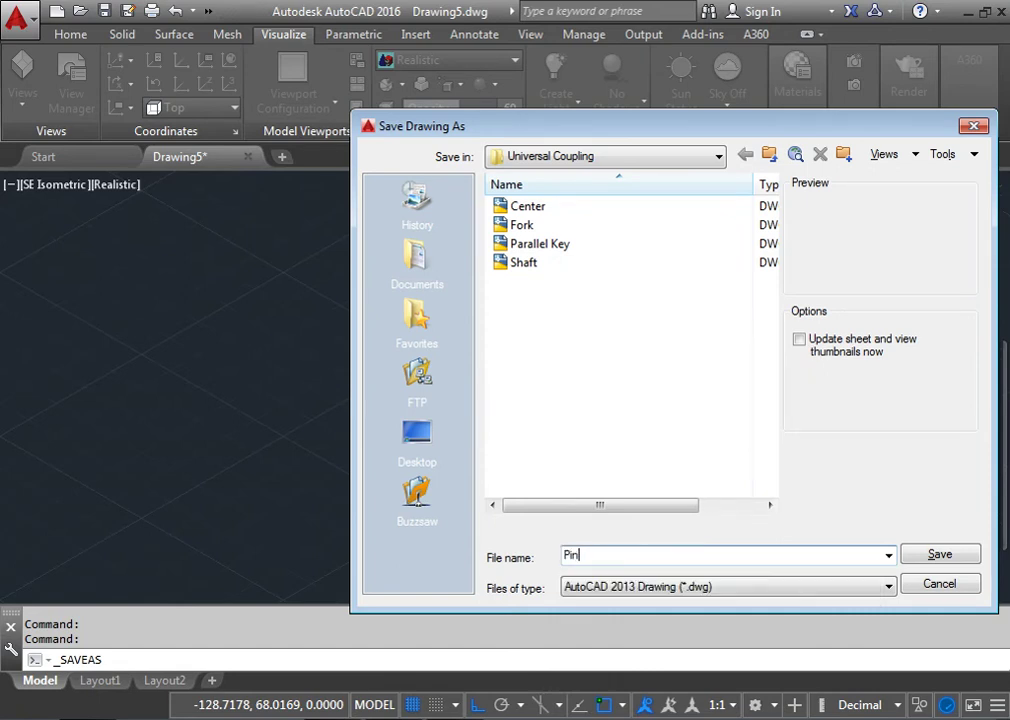
key(Return)
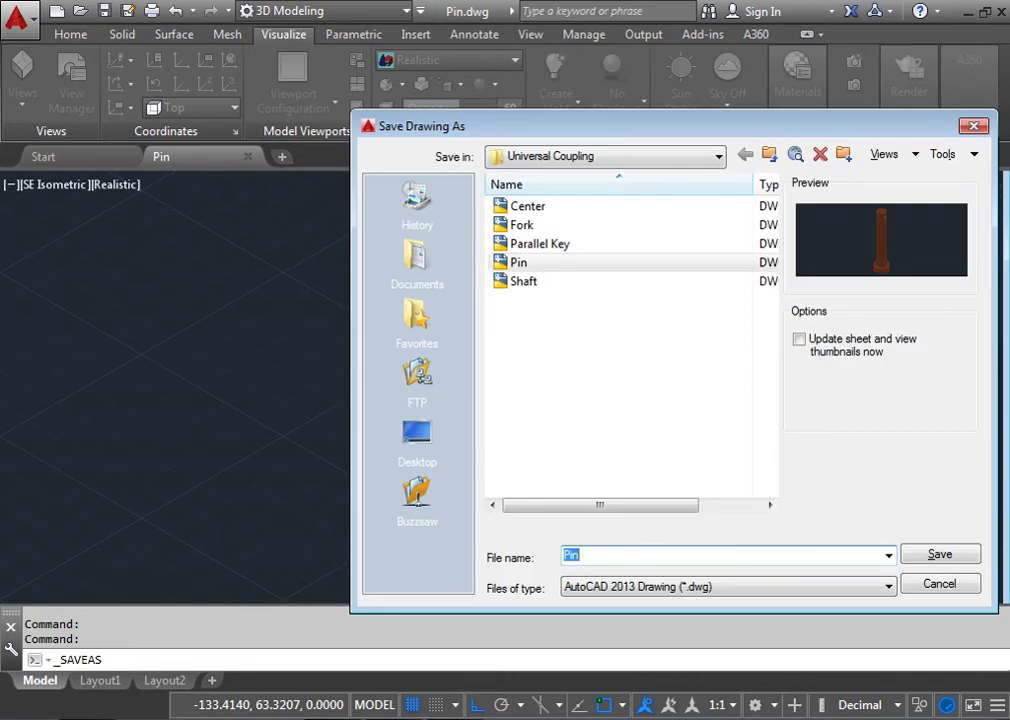
text(Taper )
text(Pin)
key(Return)
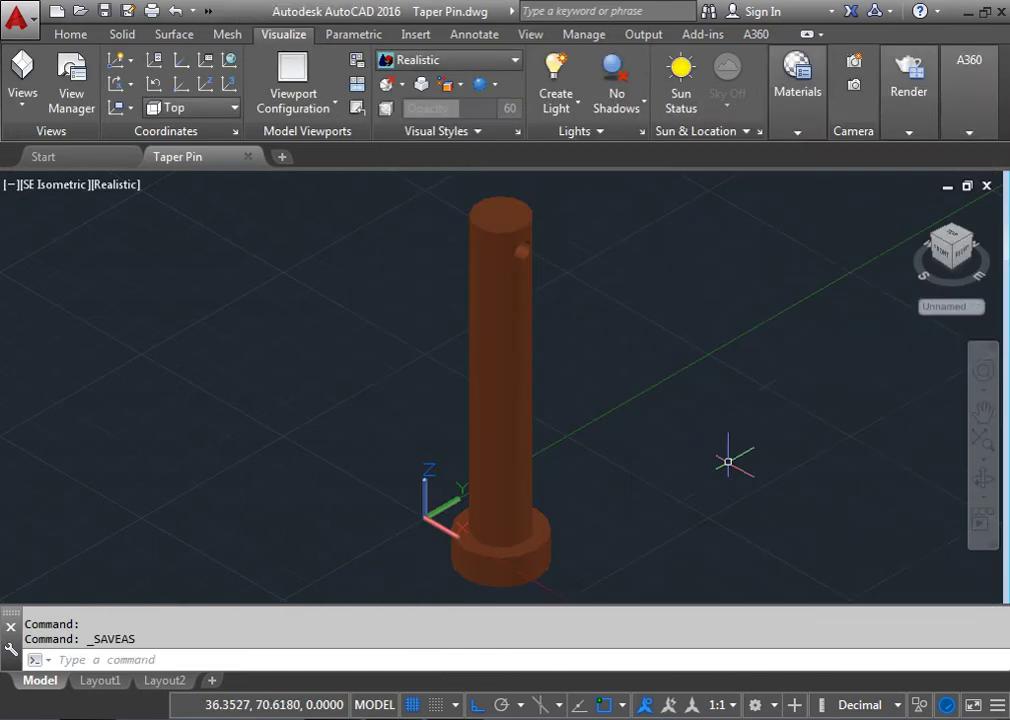
Undo back to the grey model and erase the post and base ring.
key(ctrl+z)
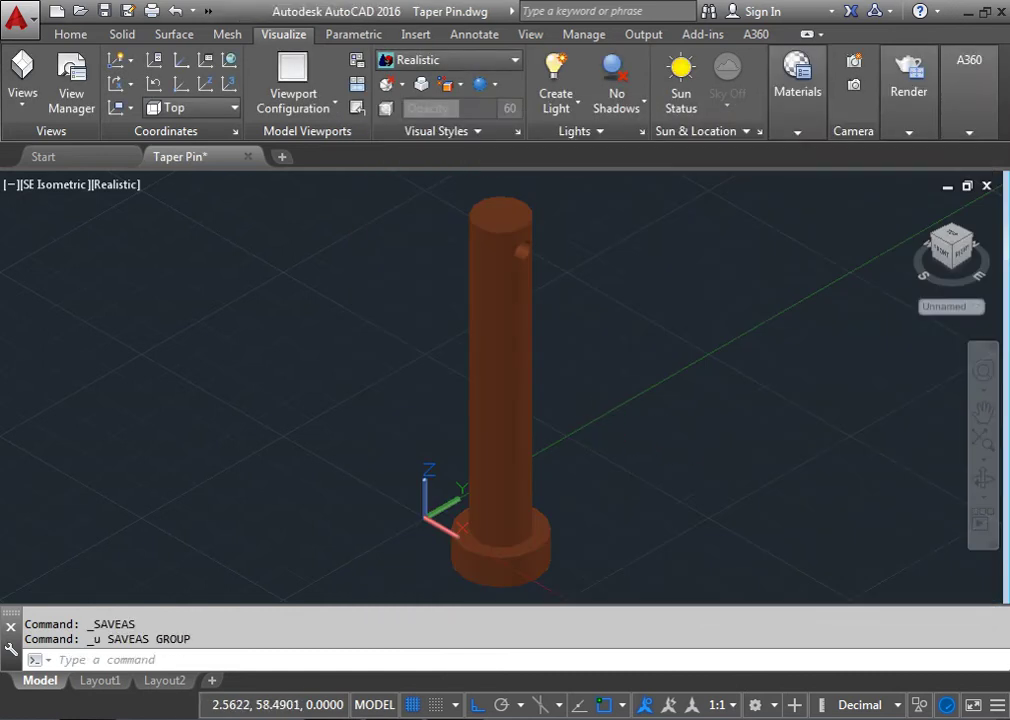
key(ctrl+z)
key(ctrl+z)
key(ctrl+z)
key(ctrl+z)
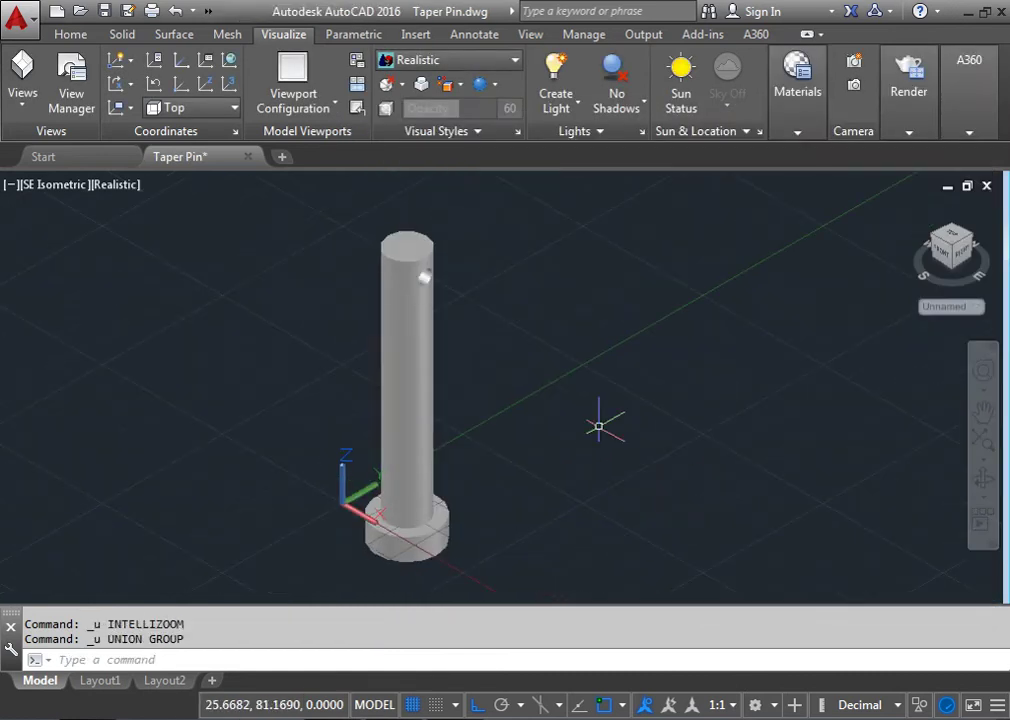
key(ctrl+z)
key(ctrl+z)
key(ctrl+z)
key(ctrl+z)
key(ctrl+z)
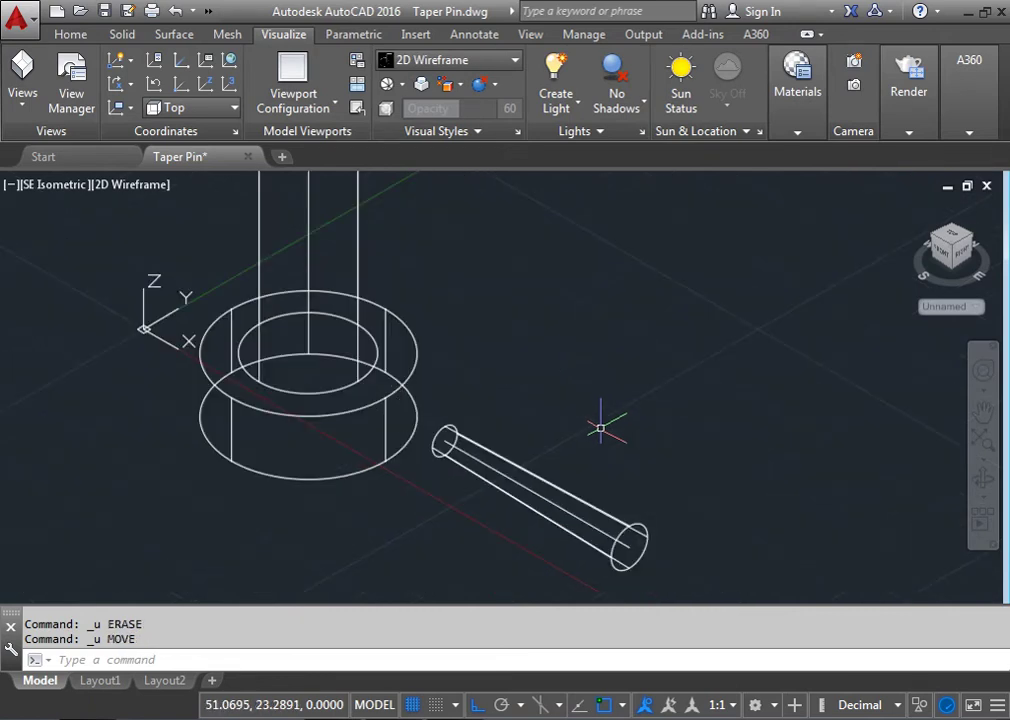
click(391, 543)
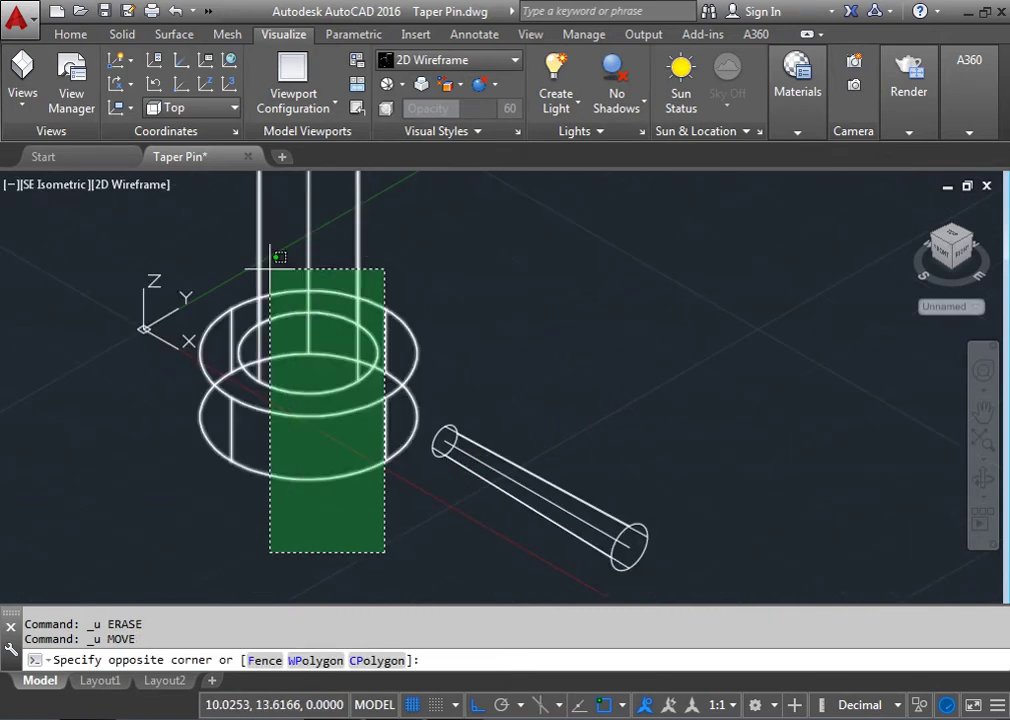
click(248, 227)
key(Delete)
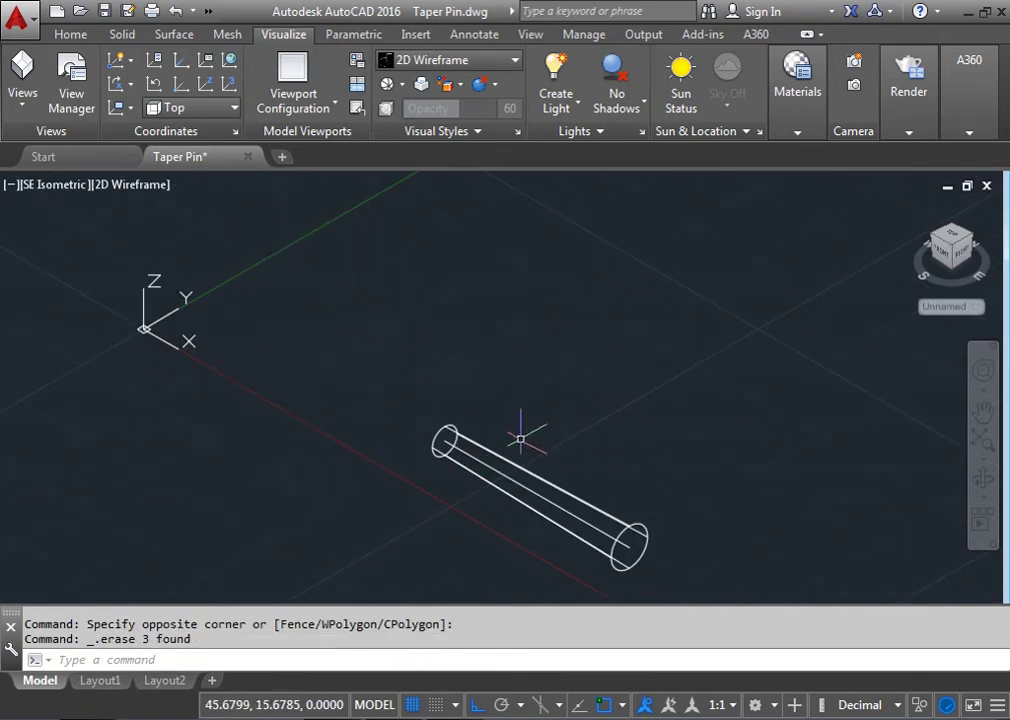
Delete the pin's centre line and display the remaining pin in Shaded style.
click(521, 468)
key(Escape)
key(Escape)
click(505, 479)
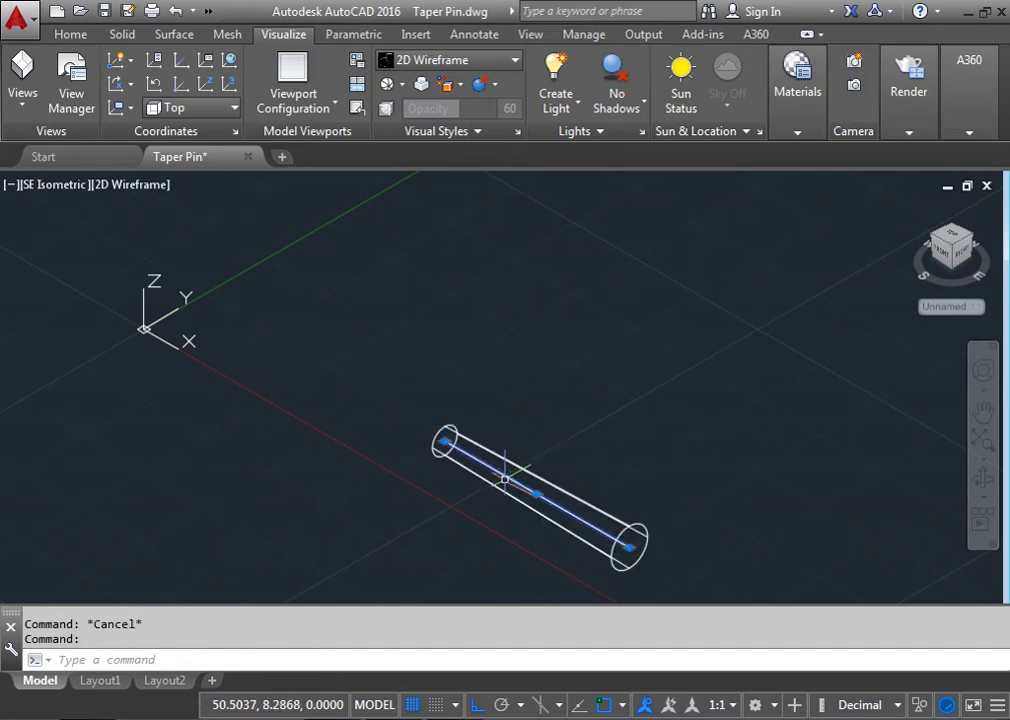
key(Delete)
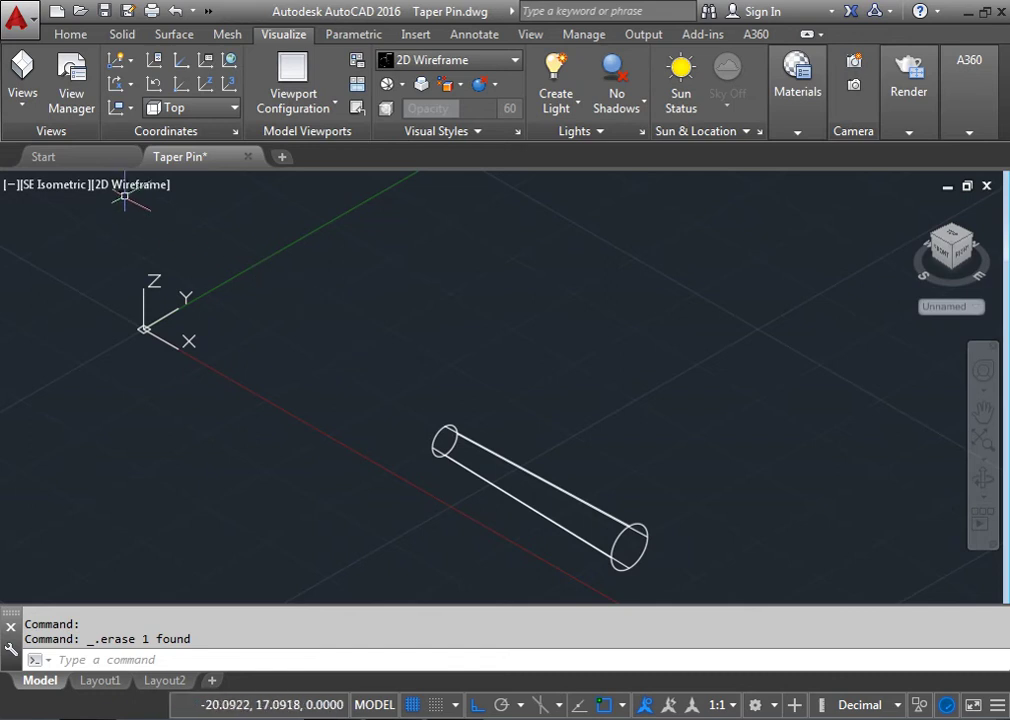
click(130, 184)
click(165, 322)
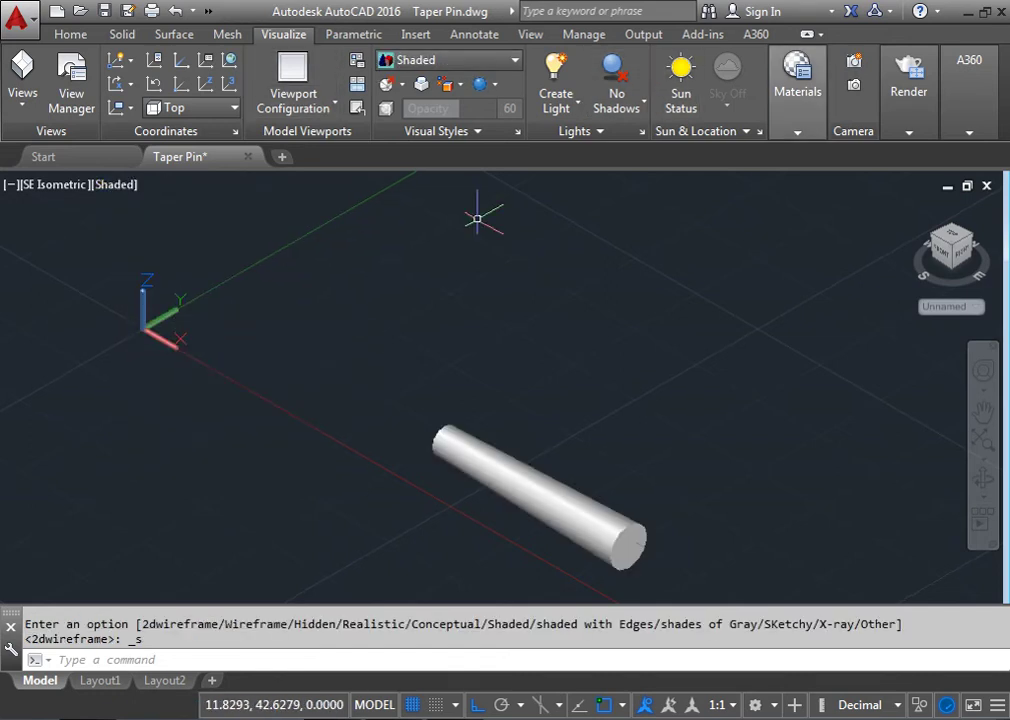
Give the taper pin the gold Metallic Paint material and save the Taper Pin drawing.
click(797, 95)
click(839, 153)
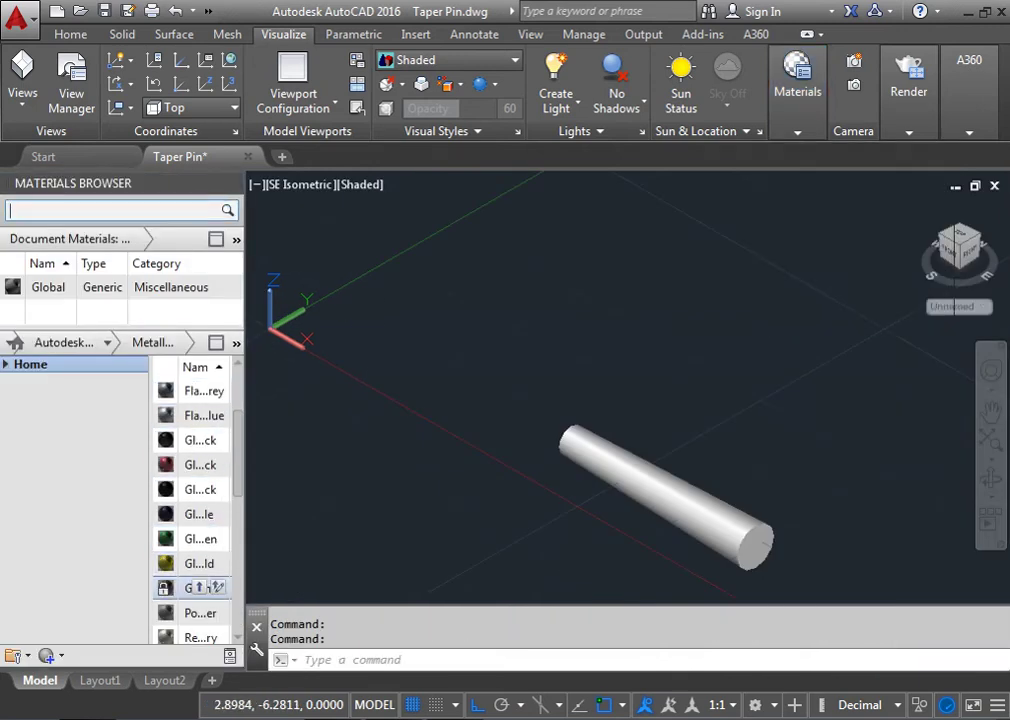
drag(195, 564, 660, 490)
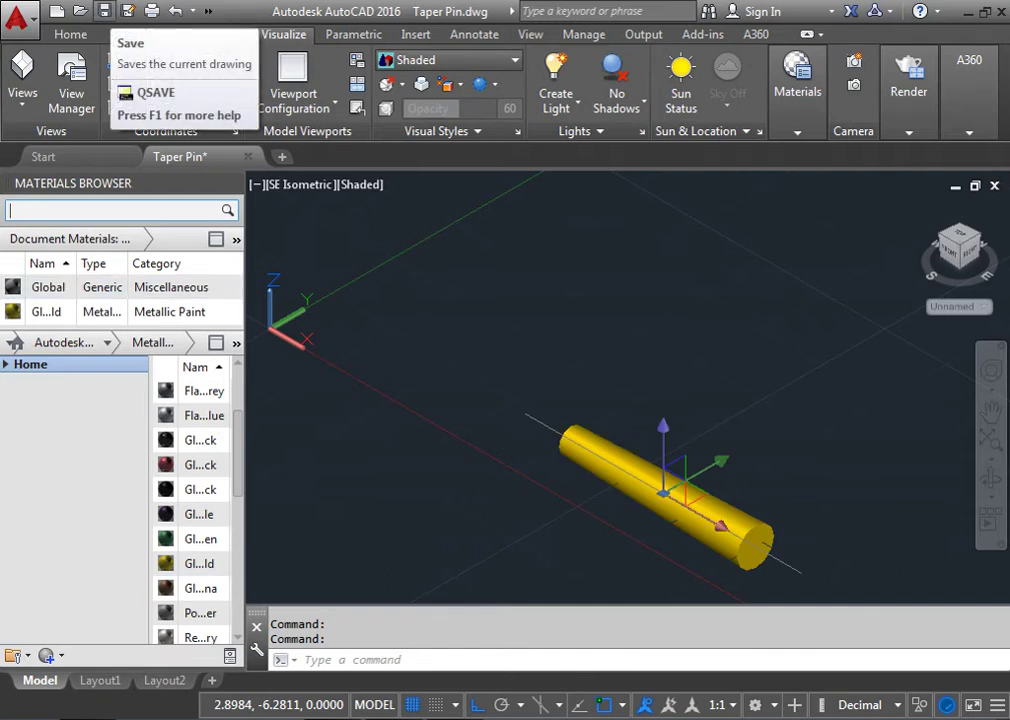
click(104, 11)
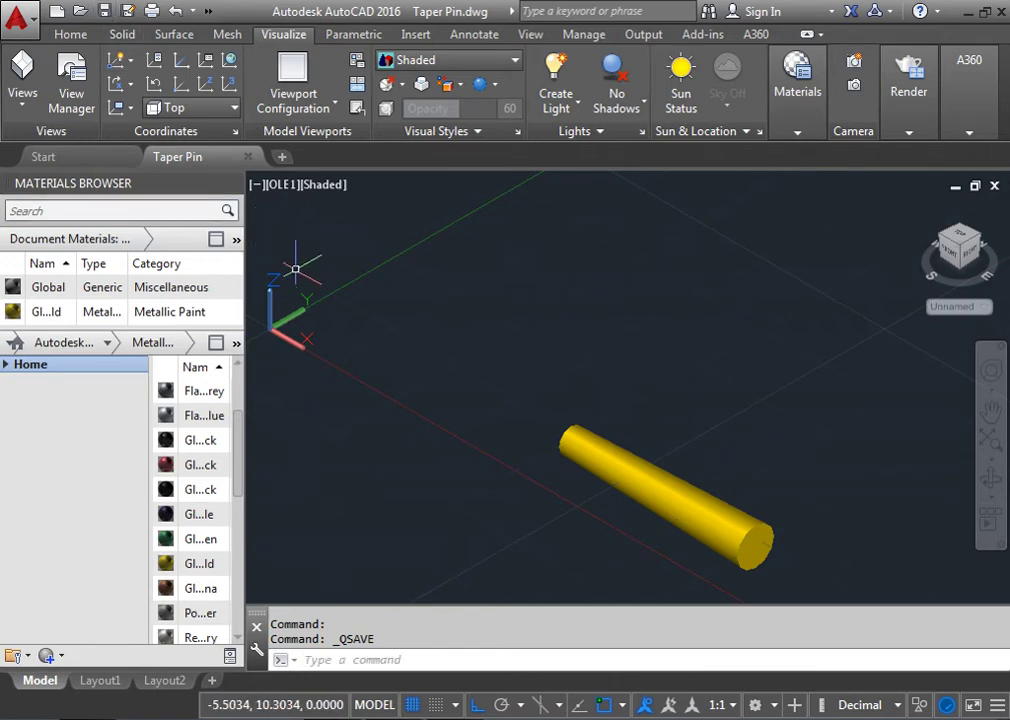
Save the drawing as Collar and close the Materials Browser.
click(128, 11)
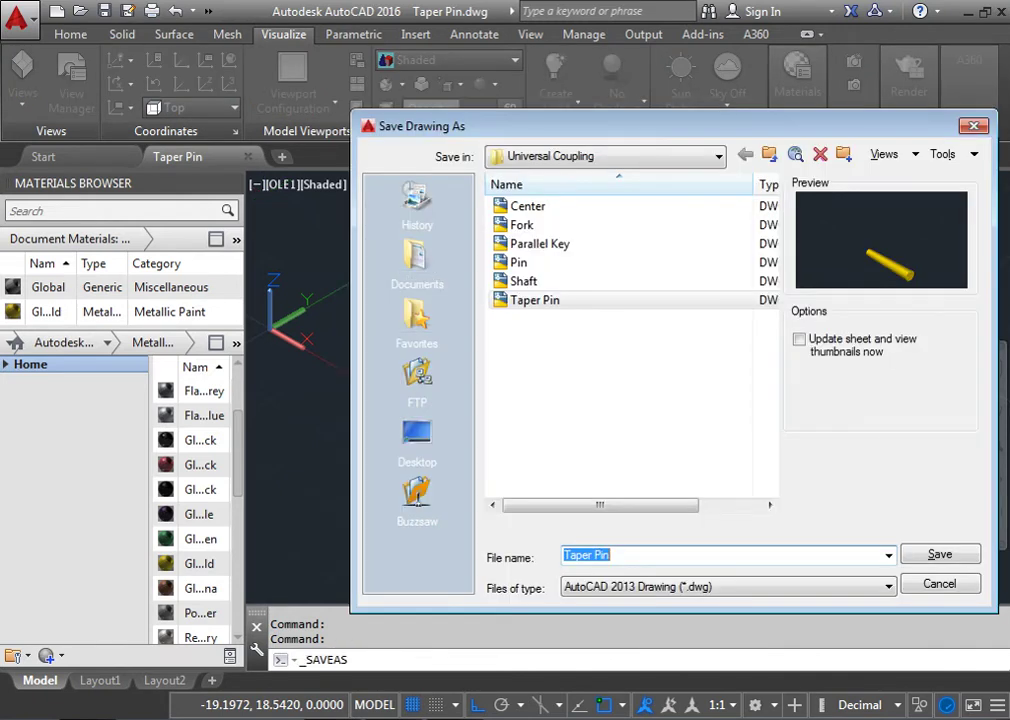
text(Collar)
key(Return)
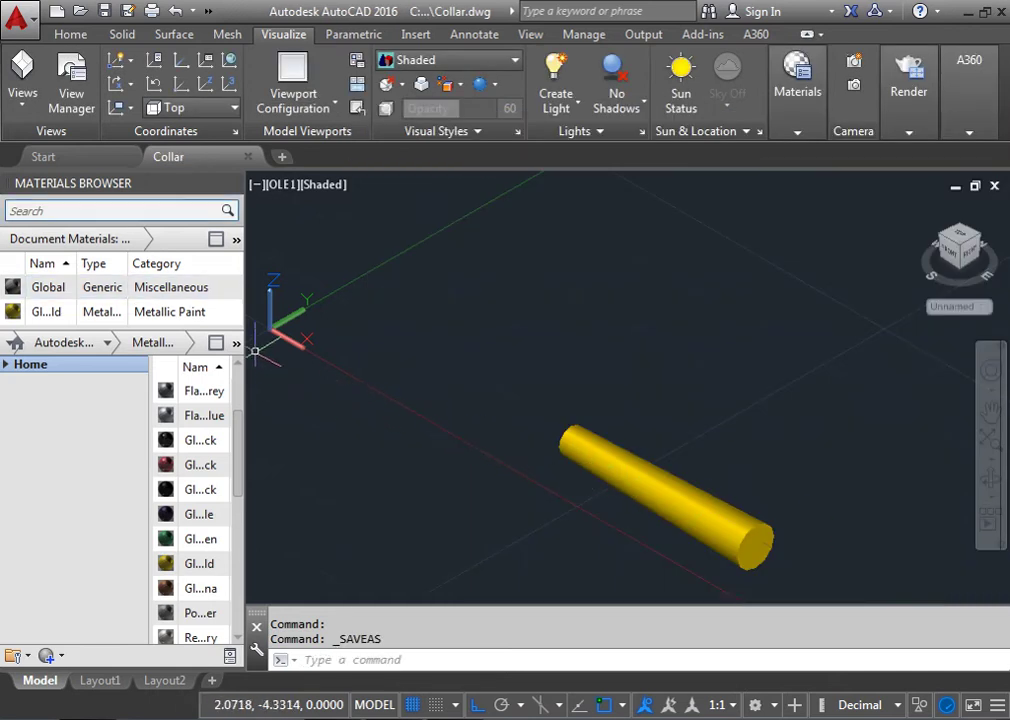
click(232, 183)
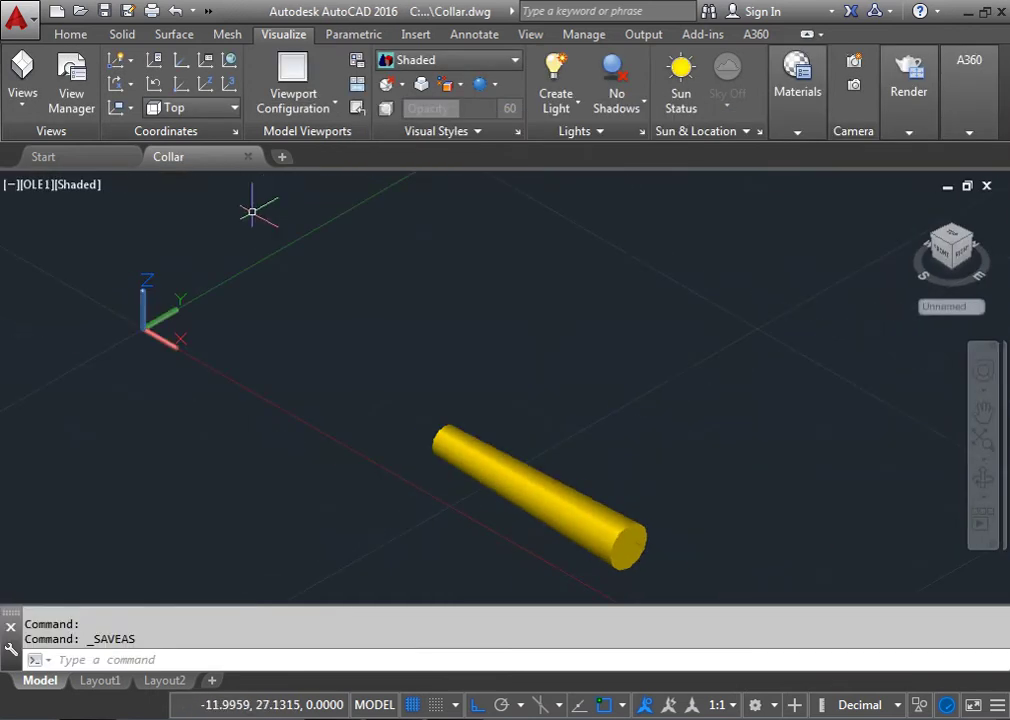
Start a circle, then switch over to the Universal Coupling PDF.
text(c)
key(Return)
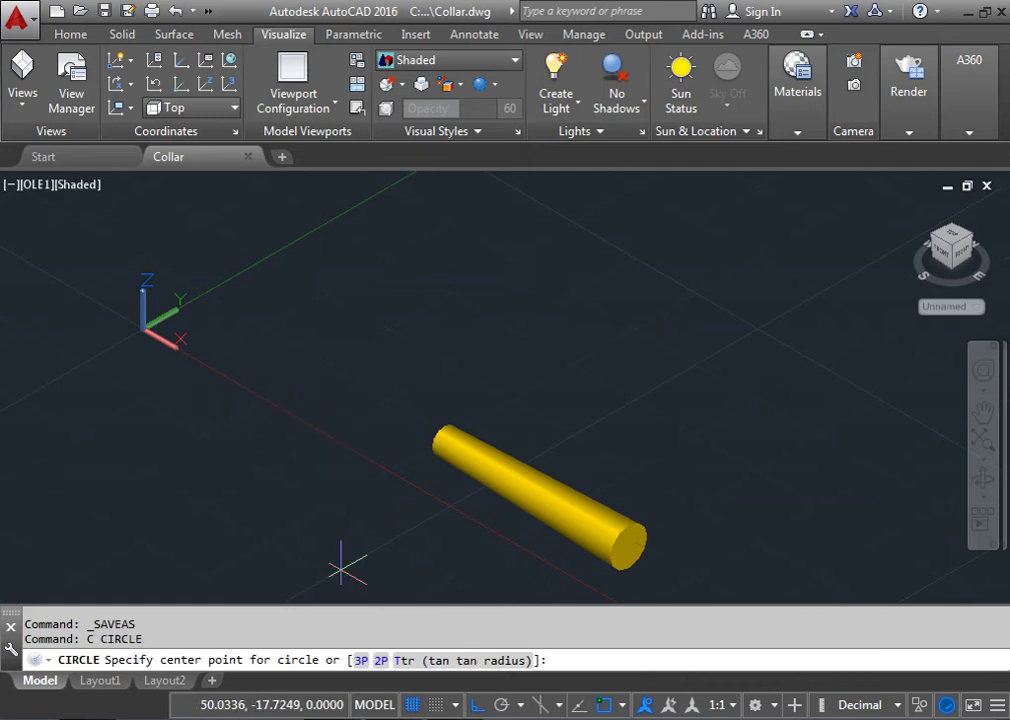
key(alt+Tab)
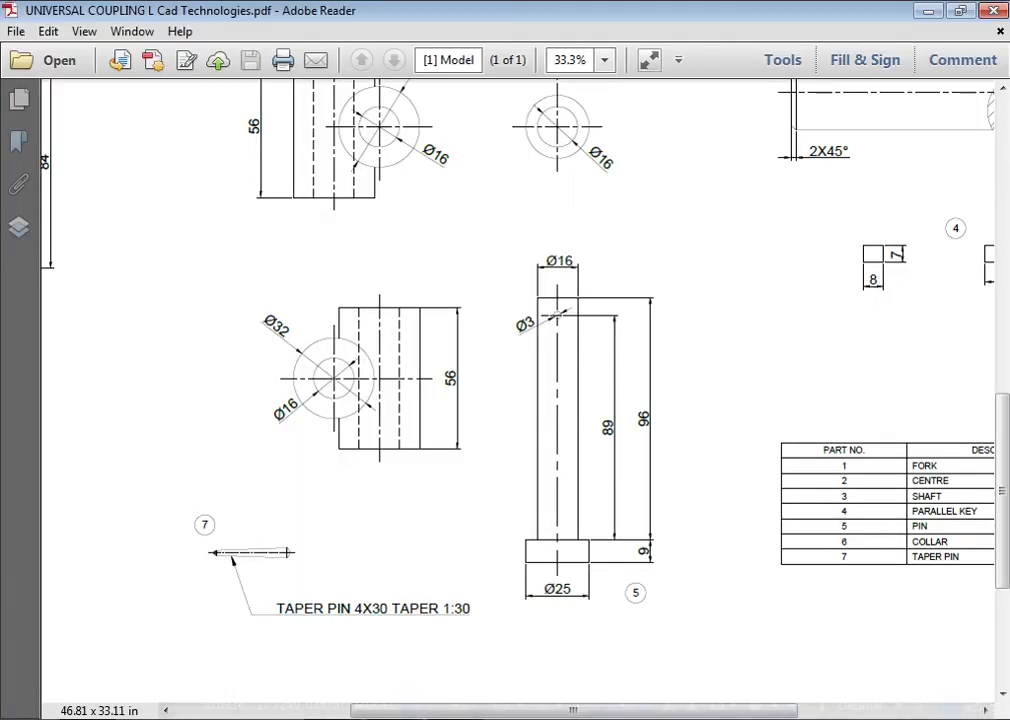
Scroll the PDF up to the collar (part 6) views: 25 by 10 with a Ø16 bore.
scroll(520, 390, up, 1)
scroll(520, 390, up, 3)
scroll(520, 390, up, 3)
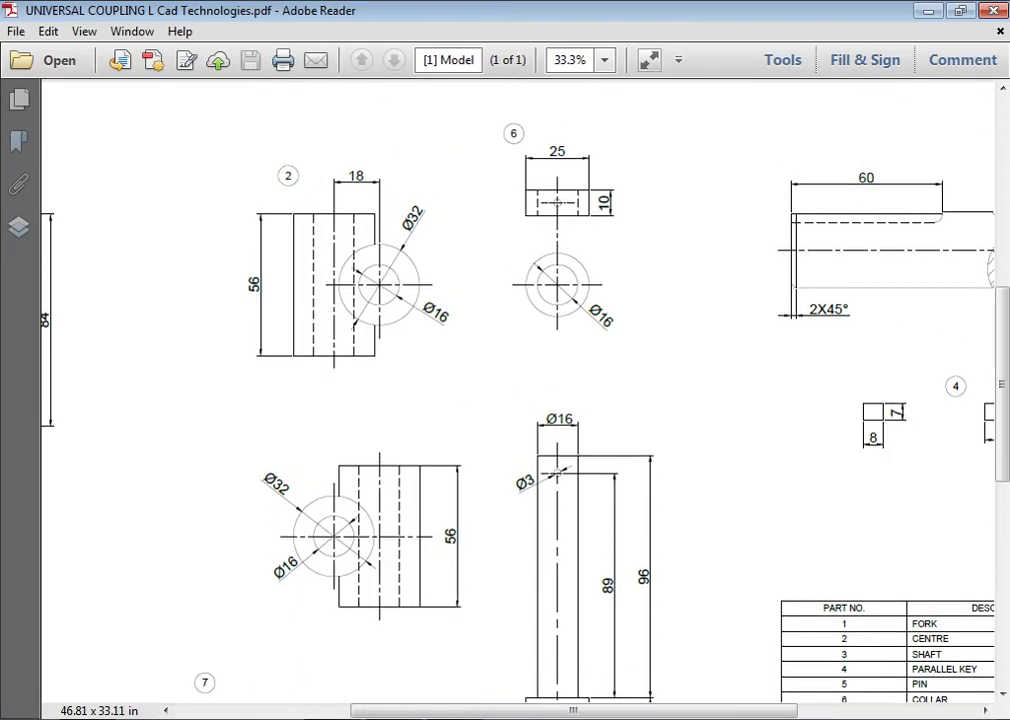
scroll(520, 390, up, 2)
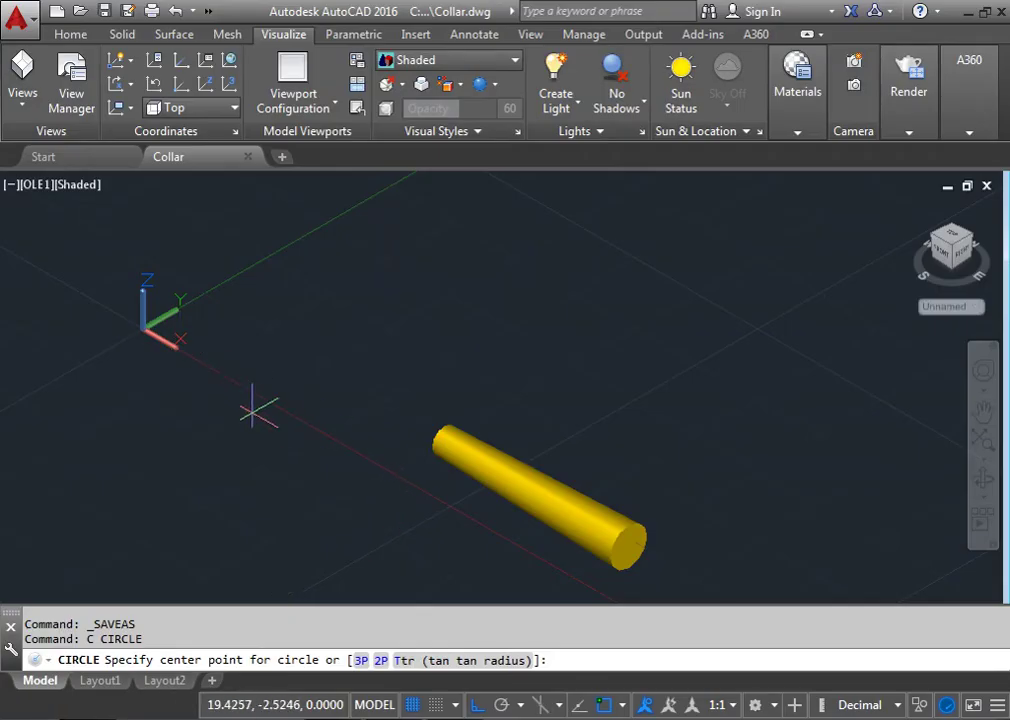
Draw a radius 25 circle beside the pin, then undo it.
text(c)
key(Return)
click(248, 441)
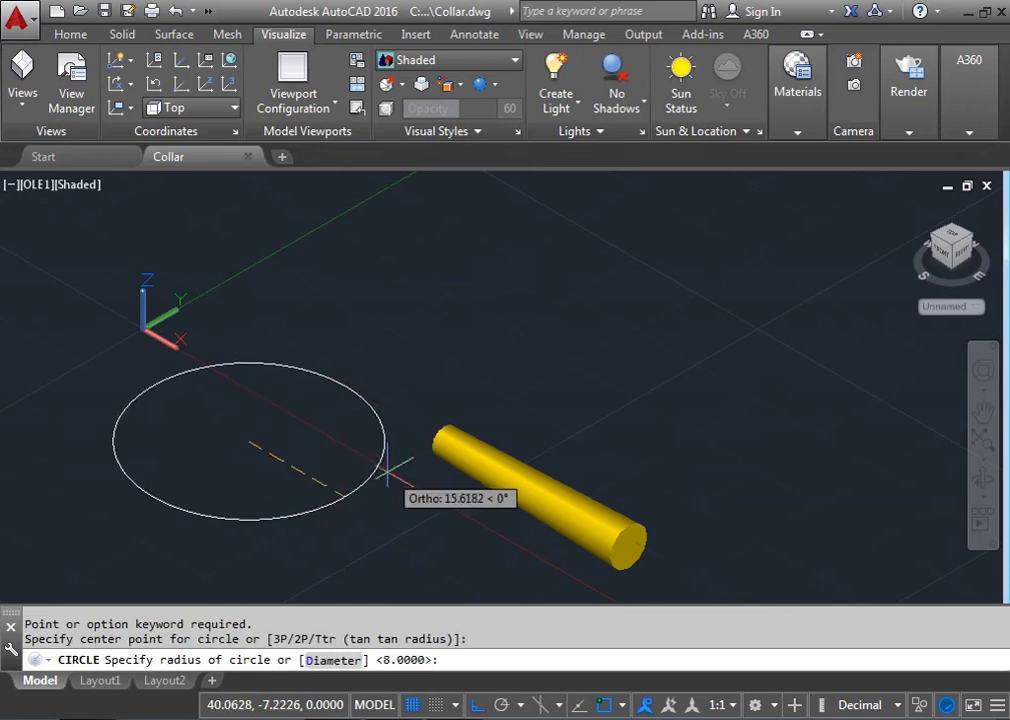
text(25)
key(Return)
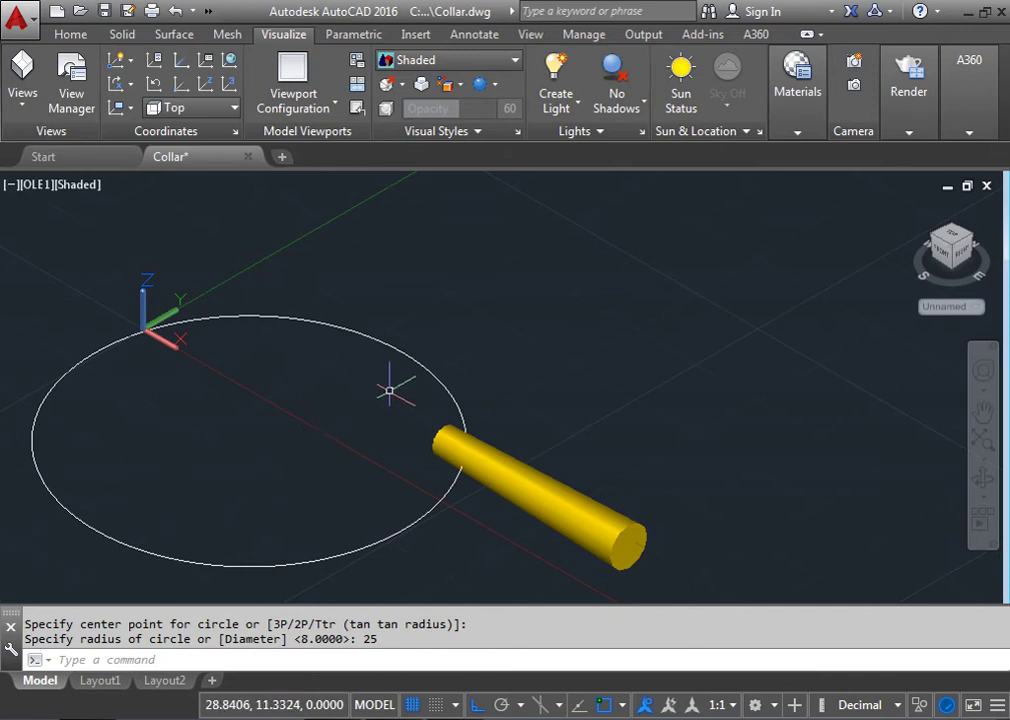
key(ctrl+z)
Draw concentric circles of radius 12.5 and 8 at the same centre point.
text(c)
key(Return)
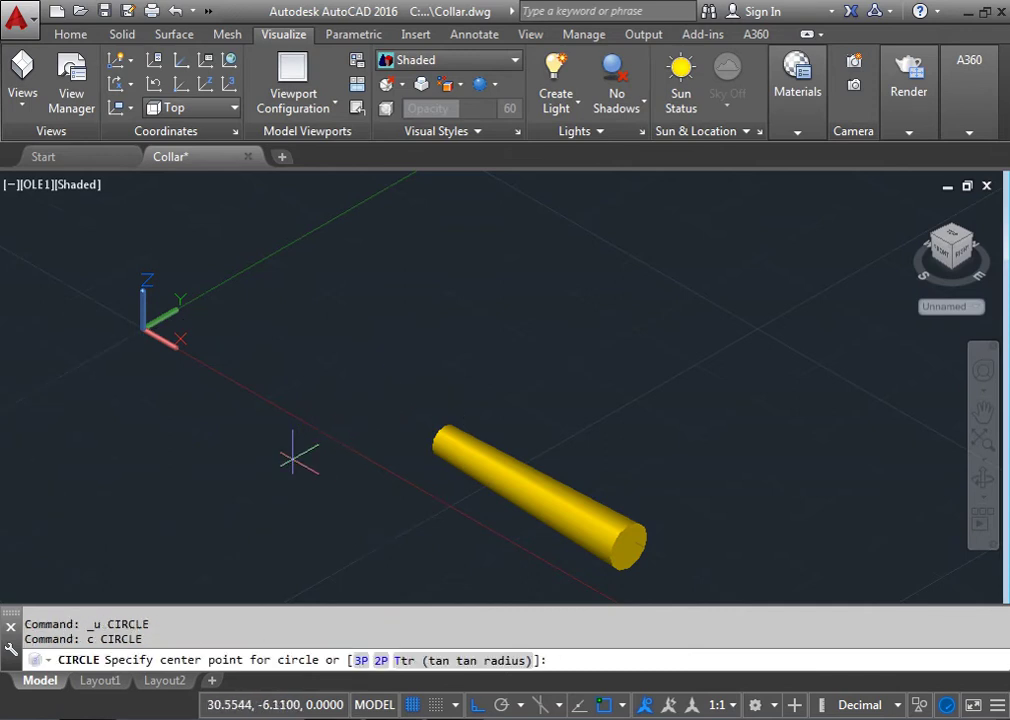
click(270, 443)
text(12.5)
key(Return)
key(Return)
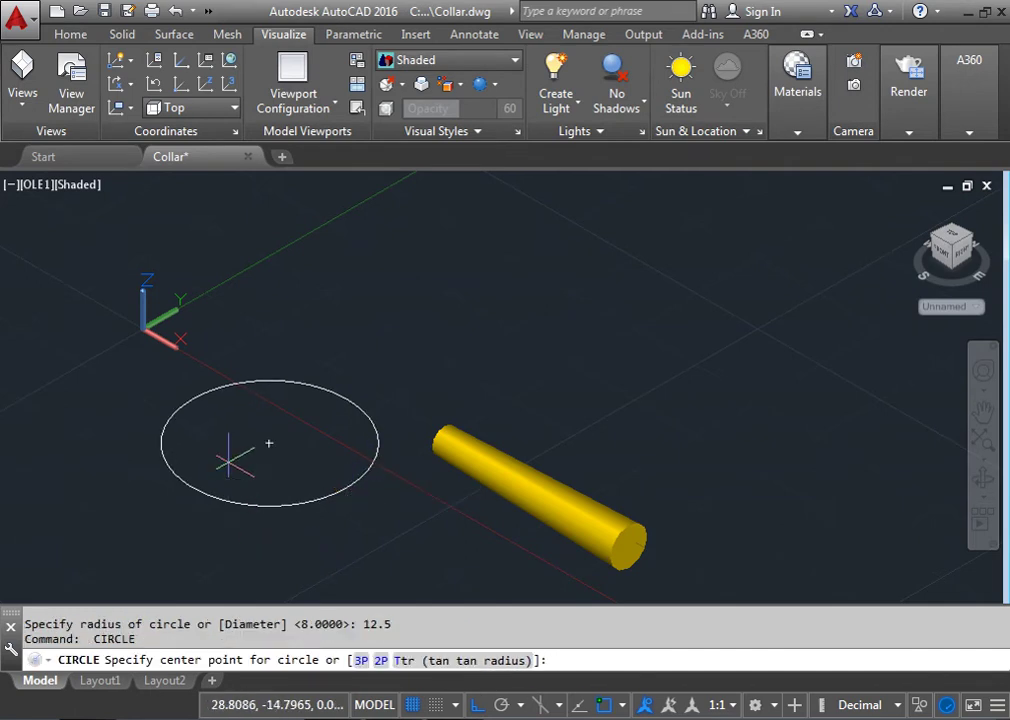
click(270, 443)
text(8)
key(Return)
key(Escape)
key(Escape)
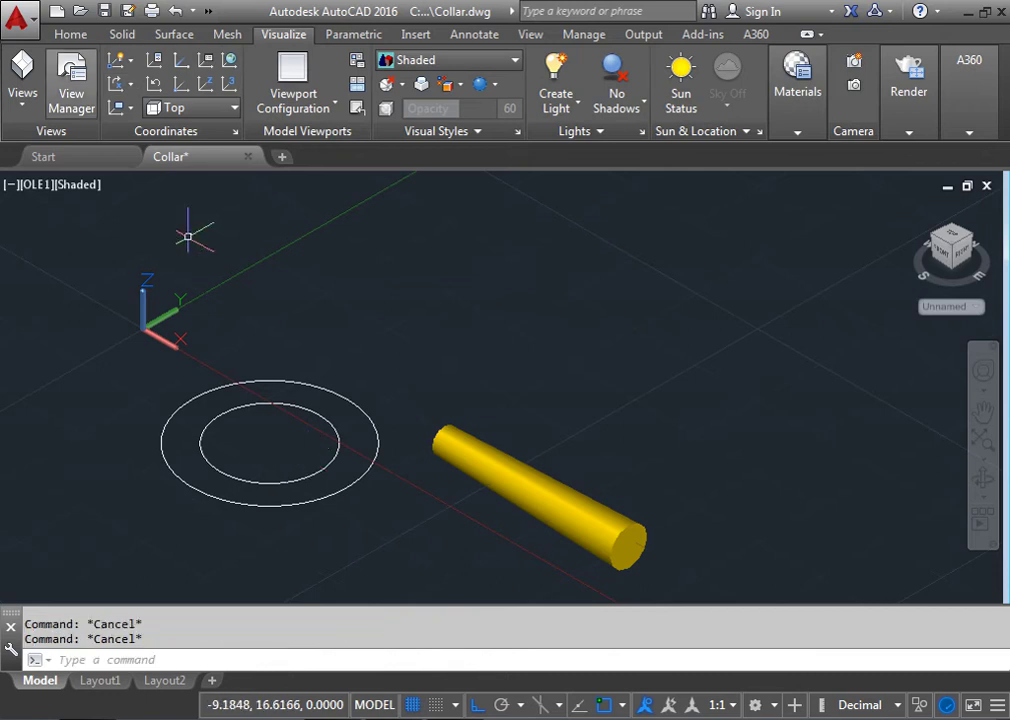
Start Presspull on the ring between the two circles.
click(70, 34)
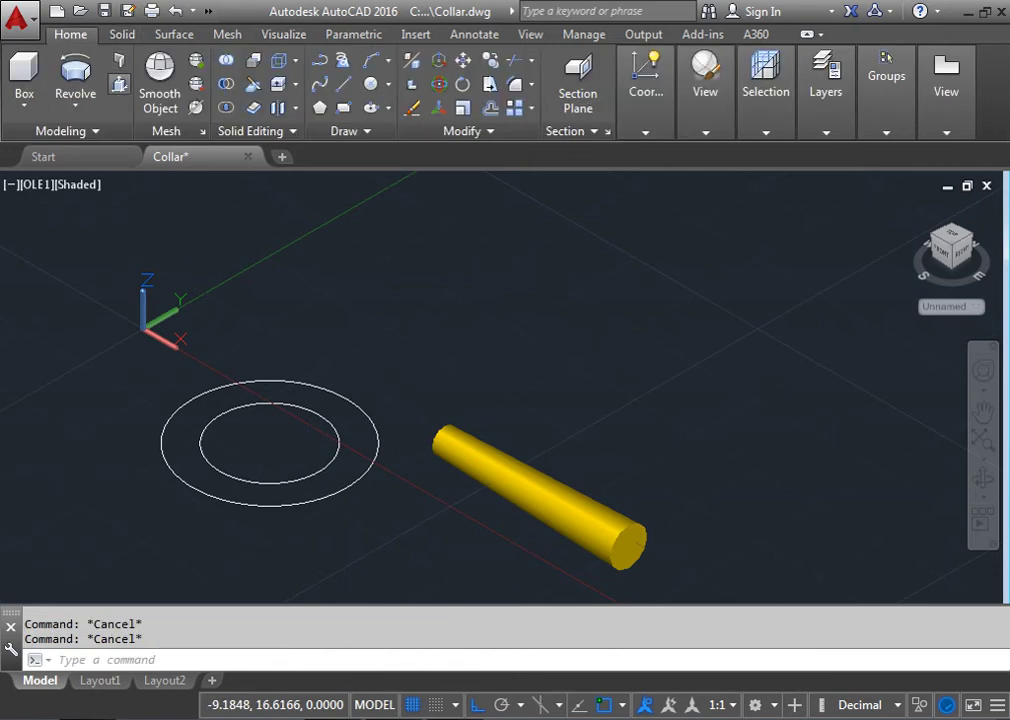
click(119, 60)
click(338, 413)
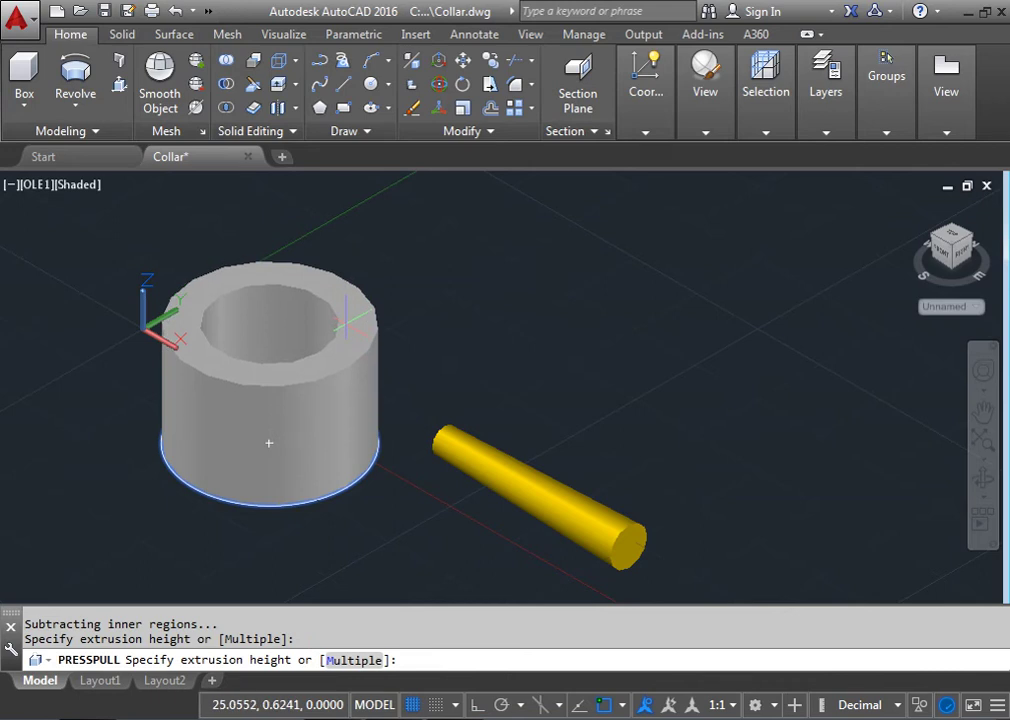
Press-pull the ring up 10 units into a hollow collar solid.
text(10)
key(Return)
key(Escape)
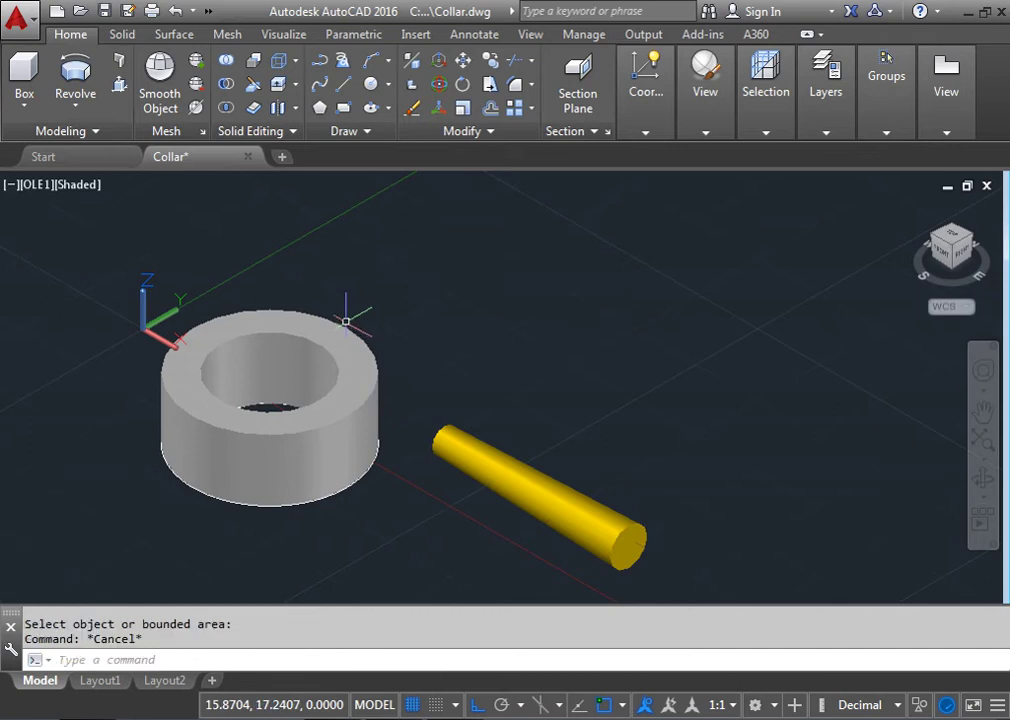
Erase the leftover profile circles and switch the visual style to 2D Wireframe.
click(110, 351)
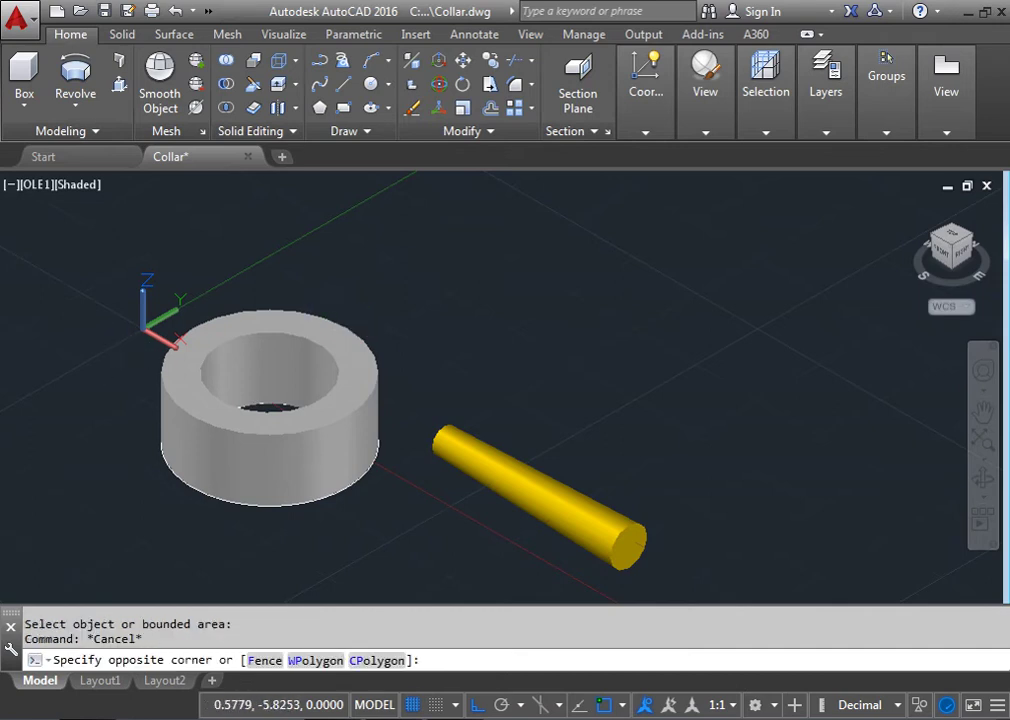
click(391, 538)
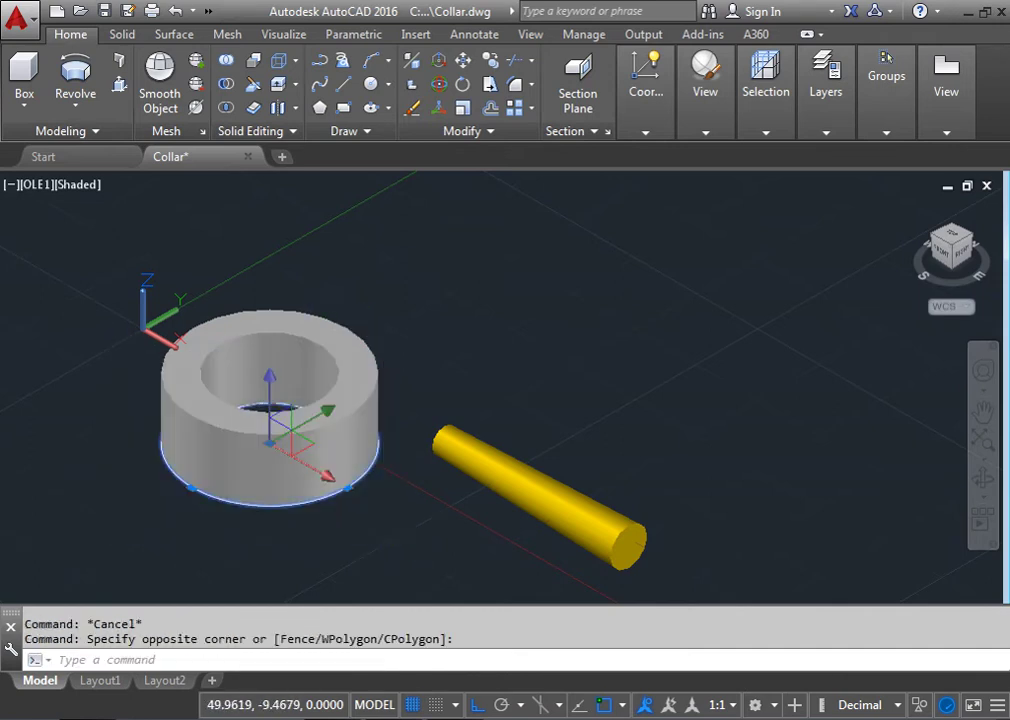
key(Delete)
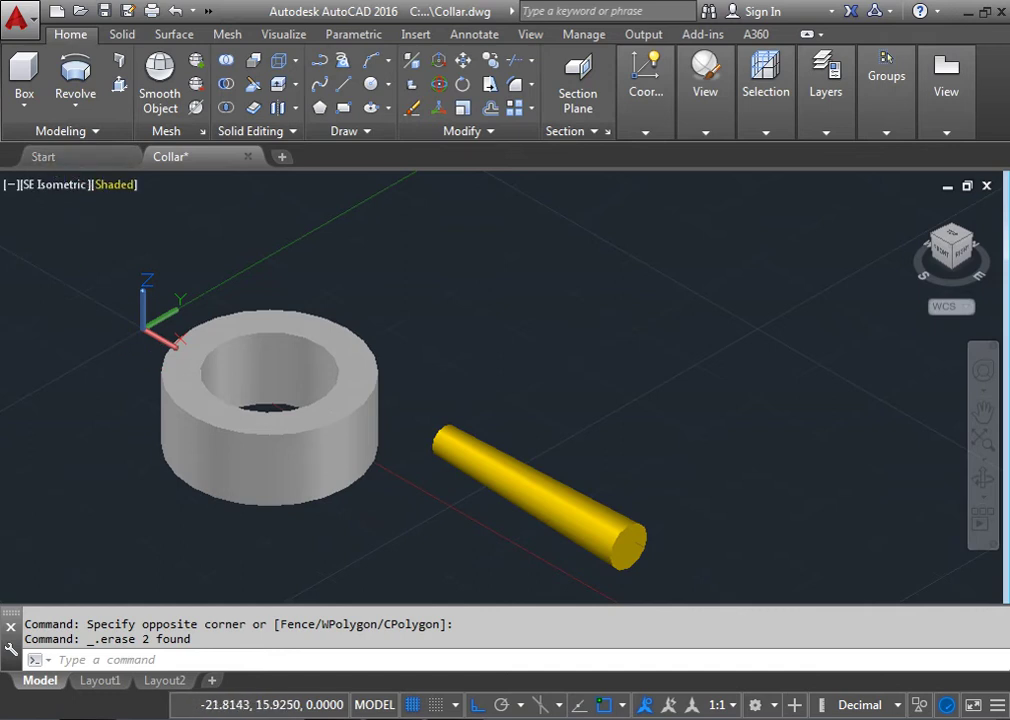
click(115, 184)
click(187, 235)
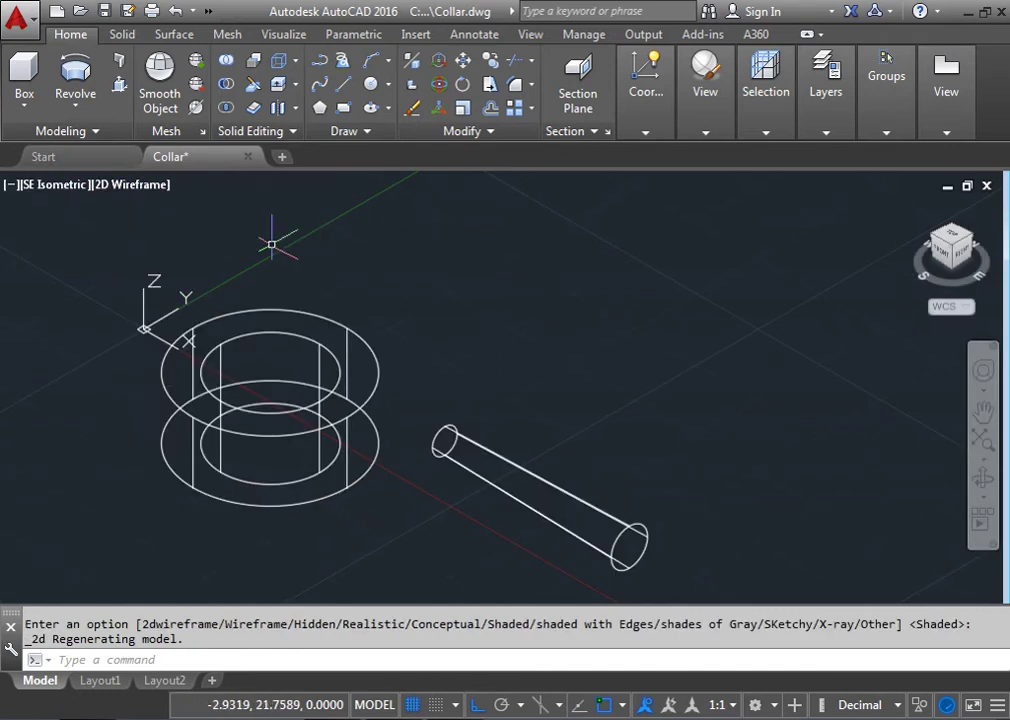
Draw a vertical guide line across the collar centre and an axis line along the pin.
text(l)
key(Return)
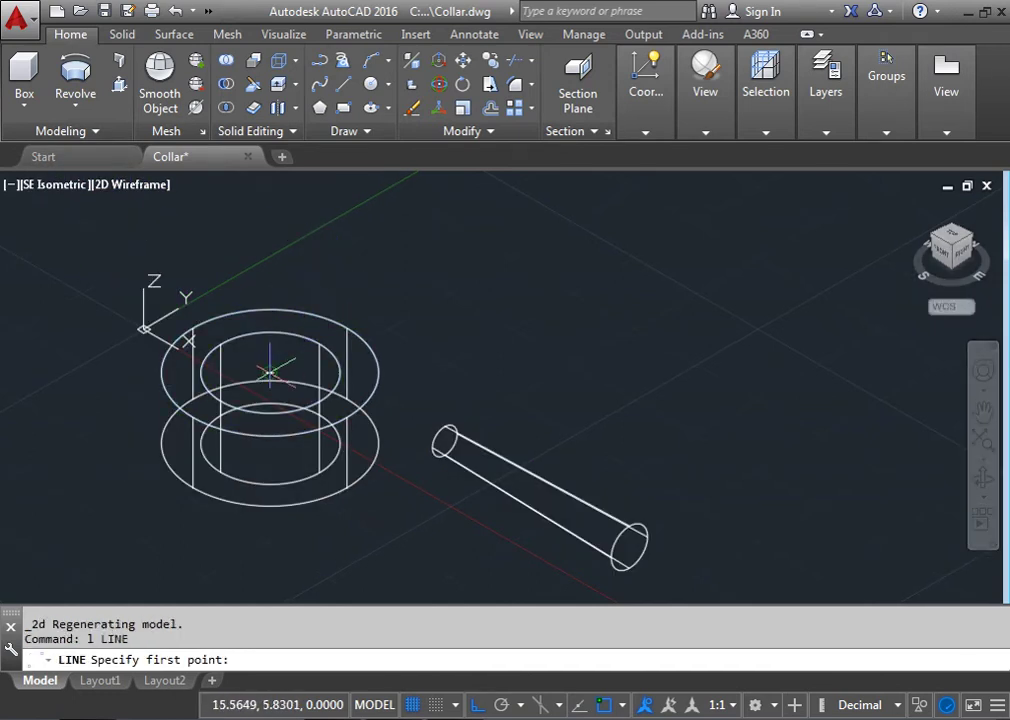
click(270, 373)
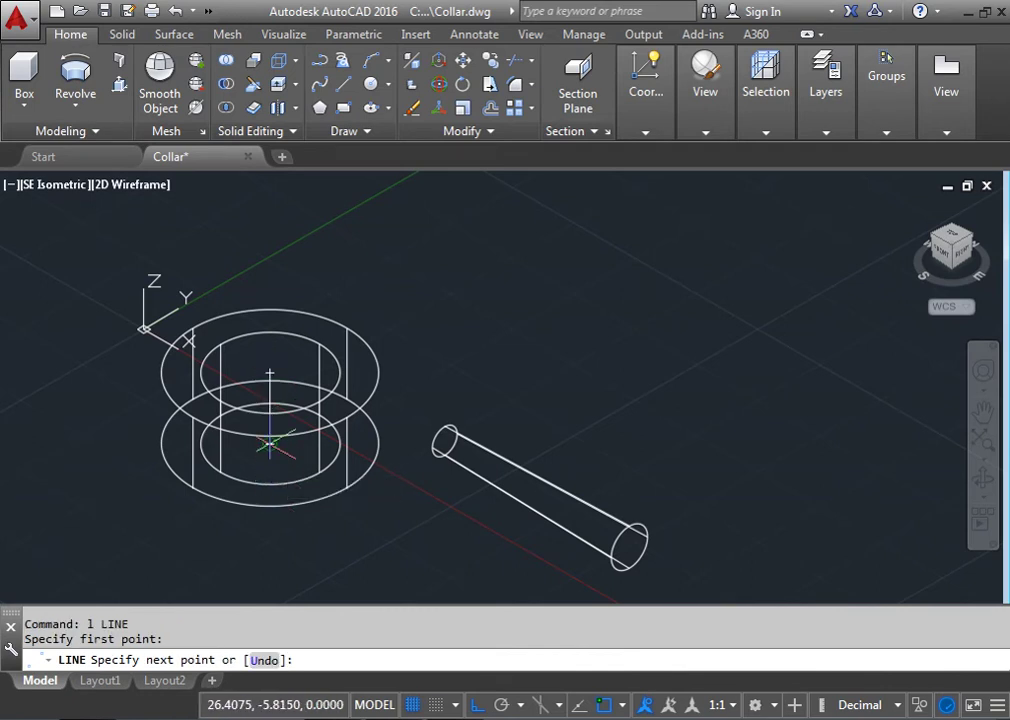
click(270, 443)
key(Escape)
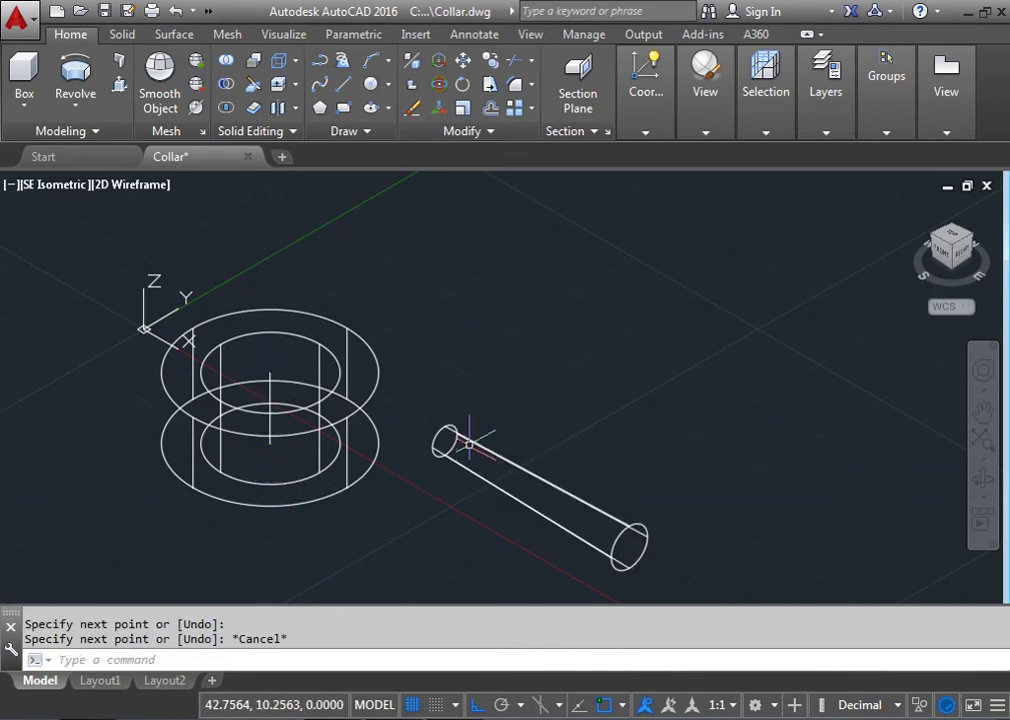
text(l)
key(Return)
click(454, 436)
click(632, 540)
key(Escape)
Move the pin from its midpoint to the guide line's midpoint so it crosses the collar.
click(607, 517)
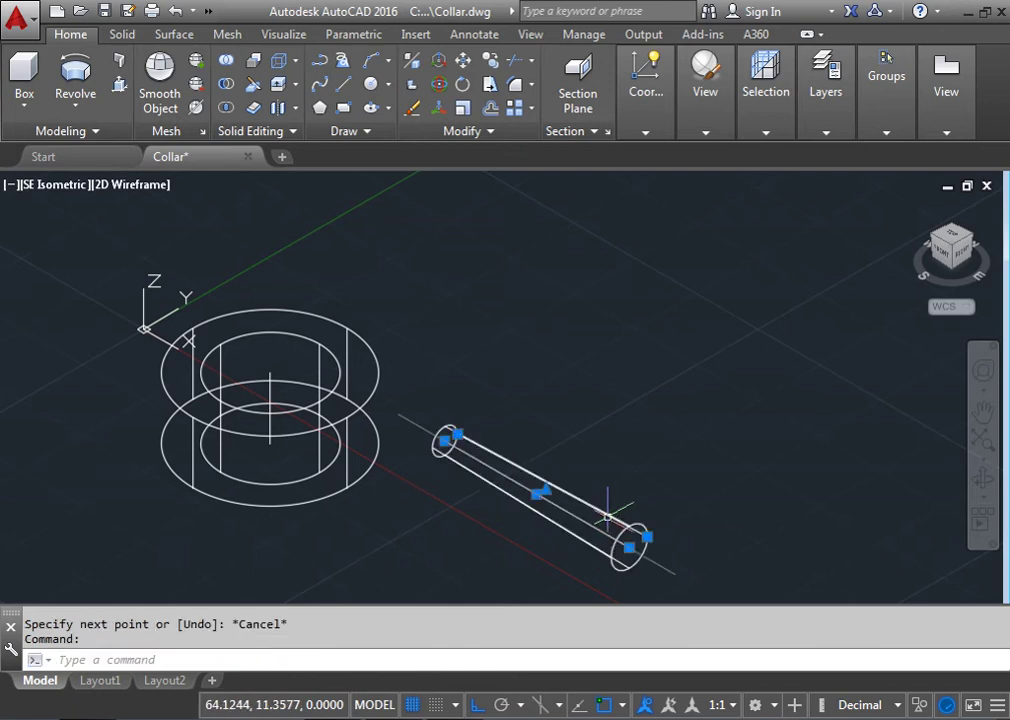
text(m)
key(Return)
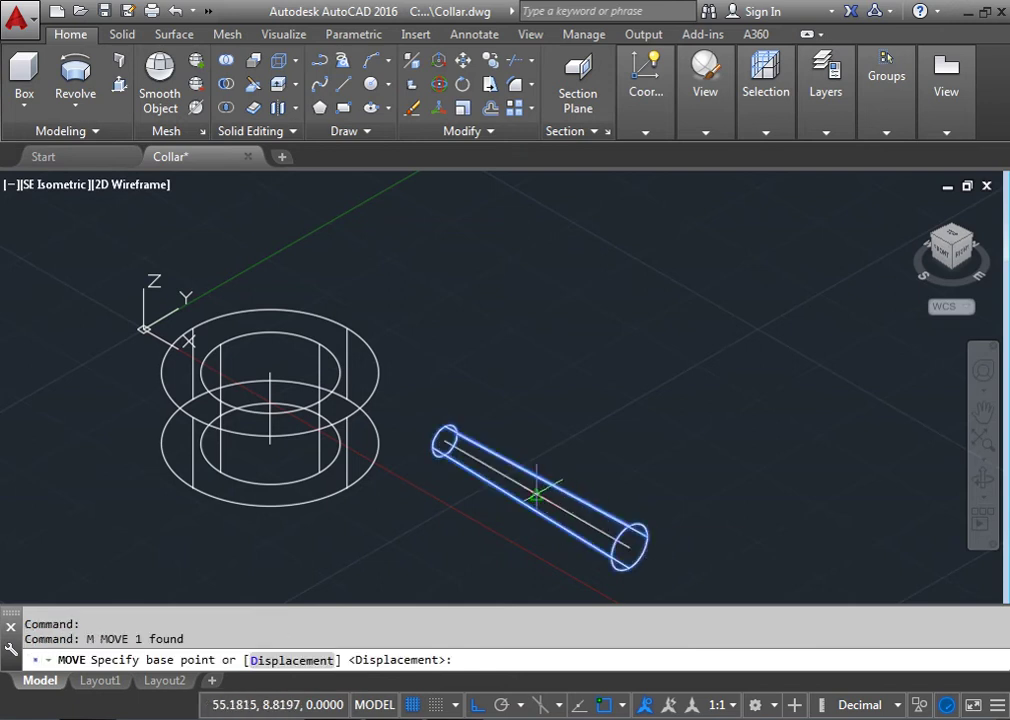
click(537, 495)
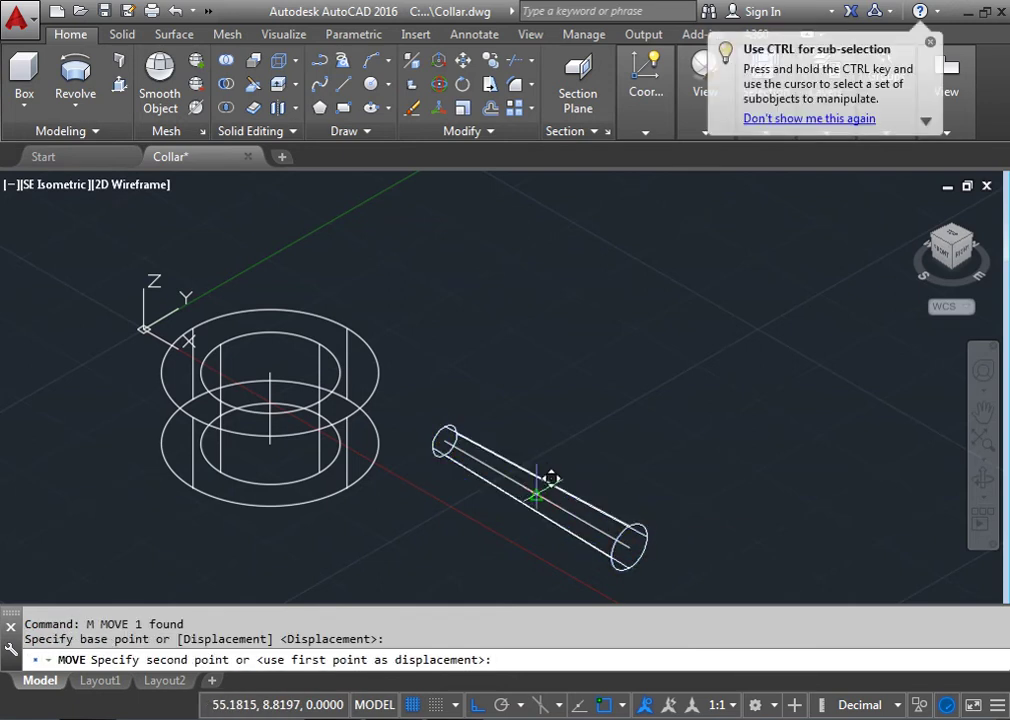
click(284, 393)
key(Escape)
Erase the pin's leftover axis line.
click(539, 486)
click(525, 491)
key(Delete)
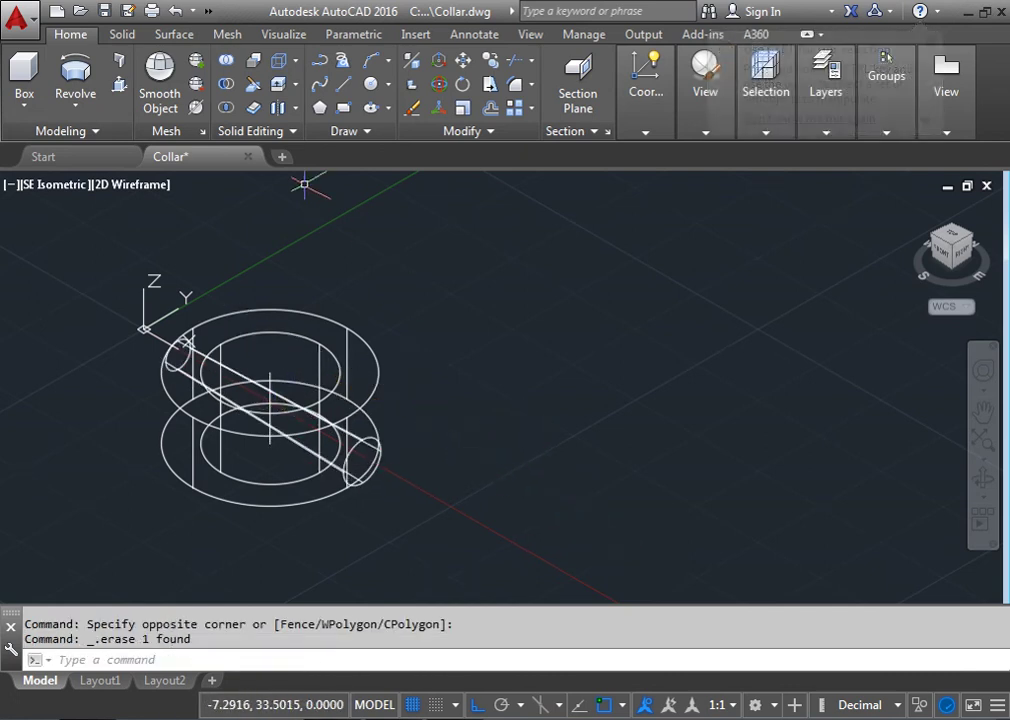
click(226, 83)
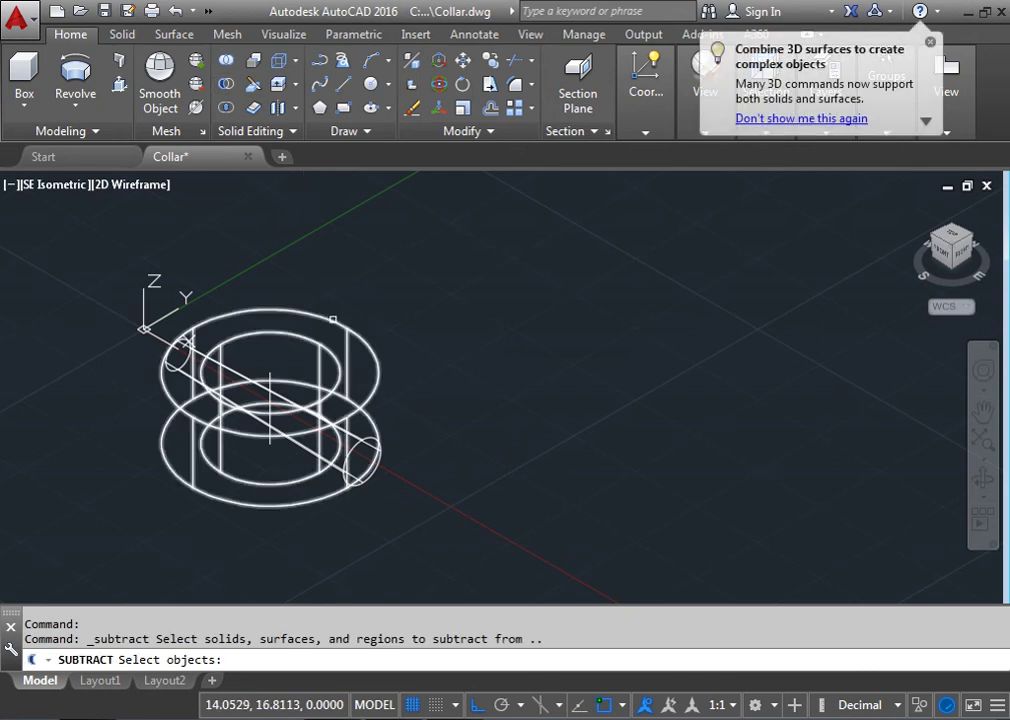
Subtract the pin cylinder from the collar to cut the cross hole.
click(312, 333)
key(Return)
click(237, 366)
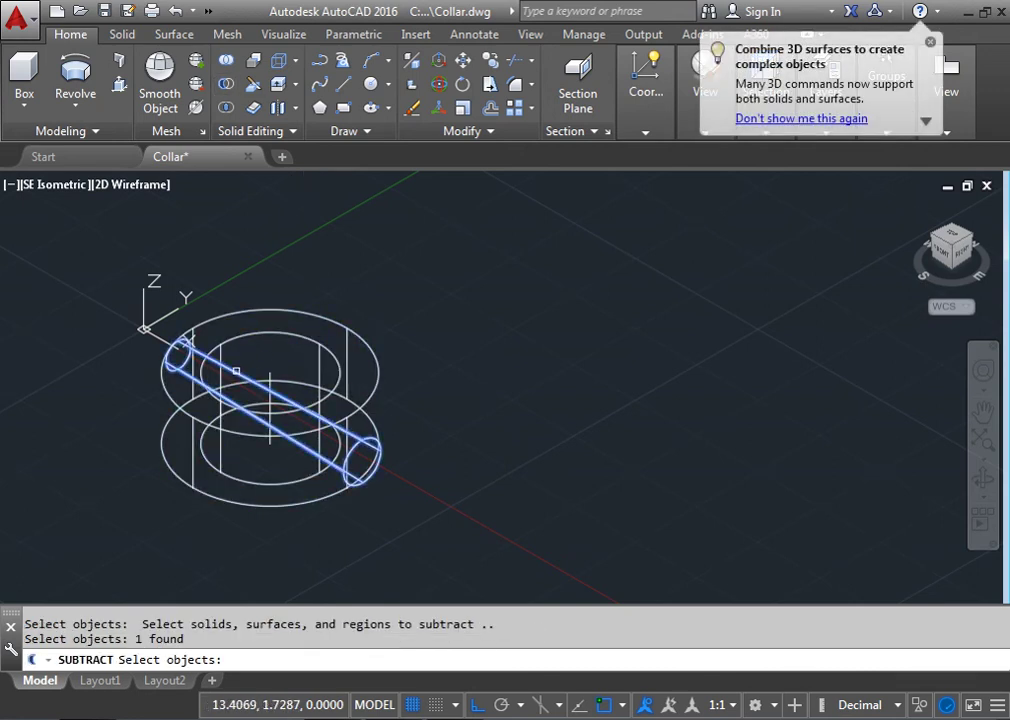
key(Return)
key(Escape)
Erase the stray vertical guide line.
click(267, 255)
click(292, 564)
key(Delete)
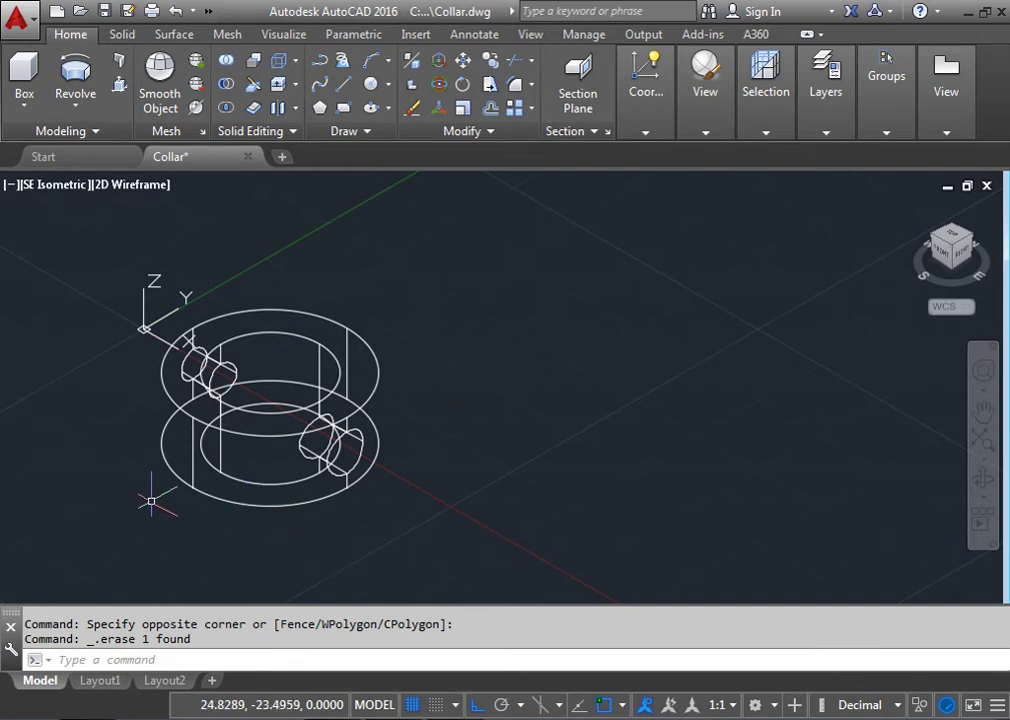
Switch to the SE Isometric view with the Shaded visual style.
click(45, 184)
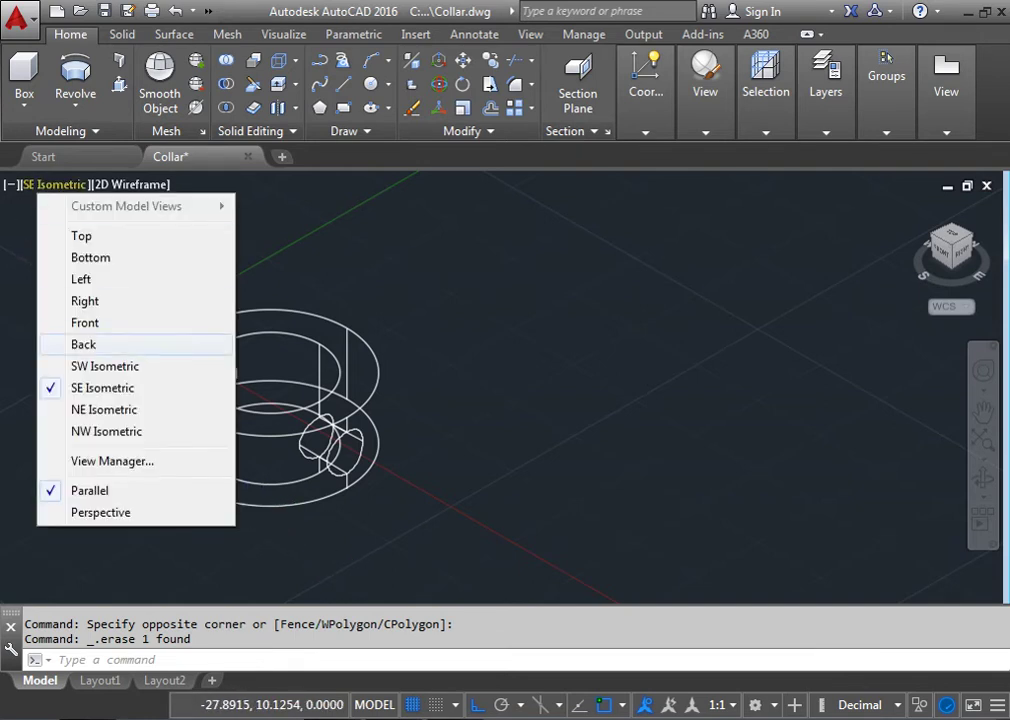
click(102, 388)
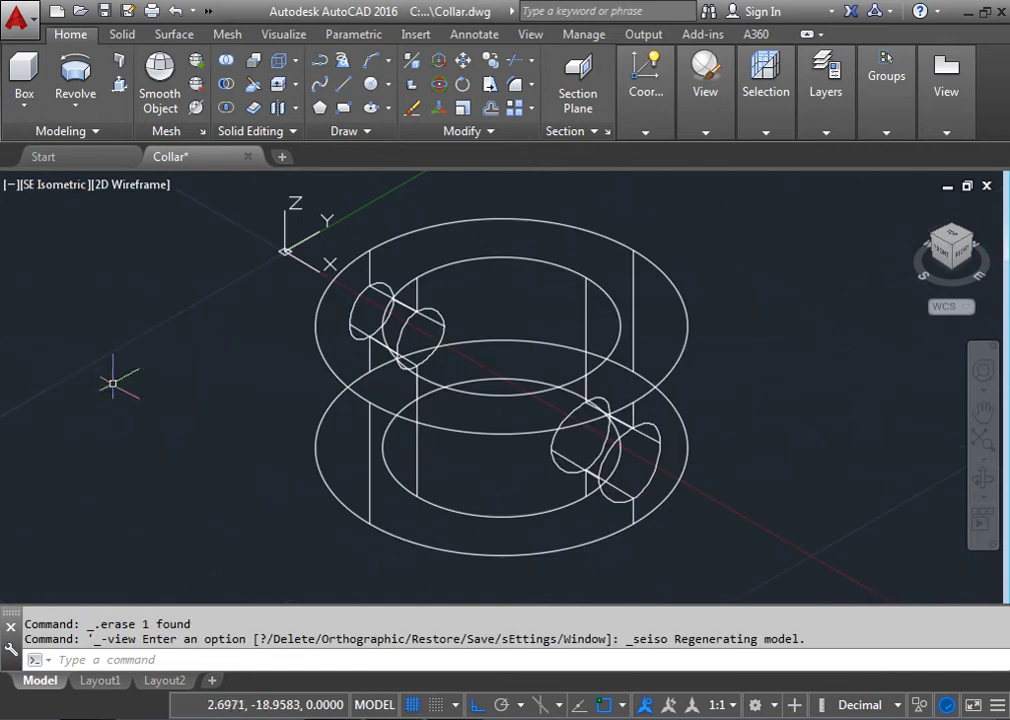
click(134, 185)
click(165, 324)
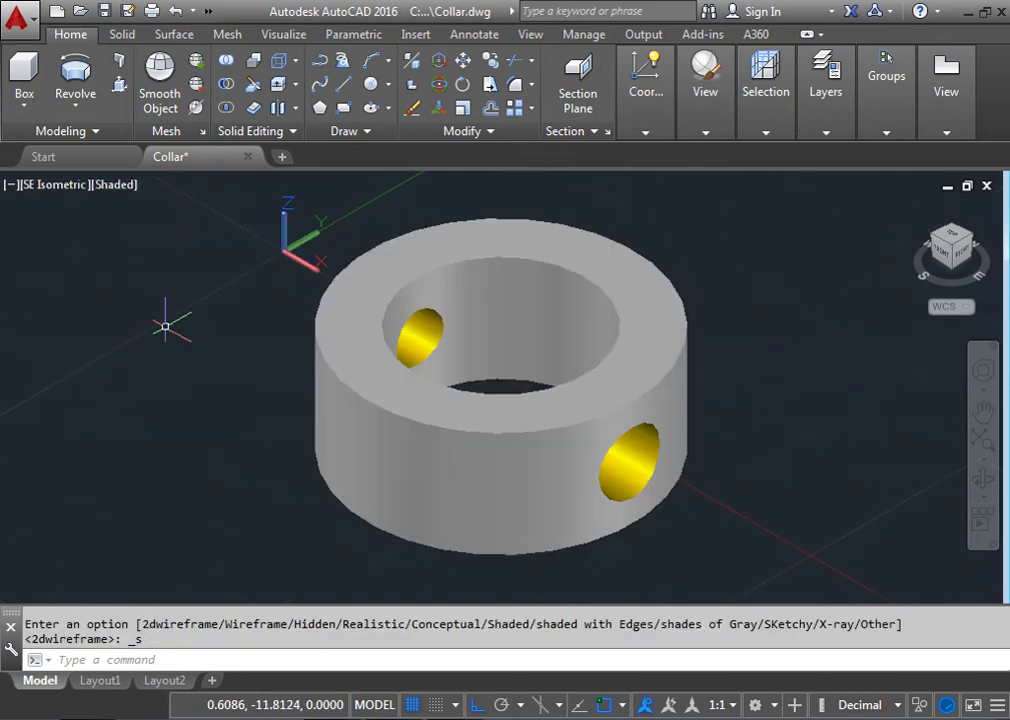
Orbit the collar to a new 3D angle and save Collar.dwg.
scroll(240, 399, down, 2)
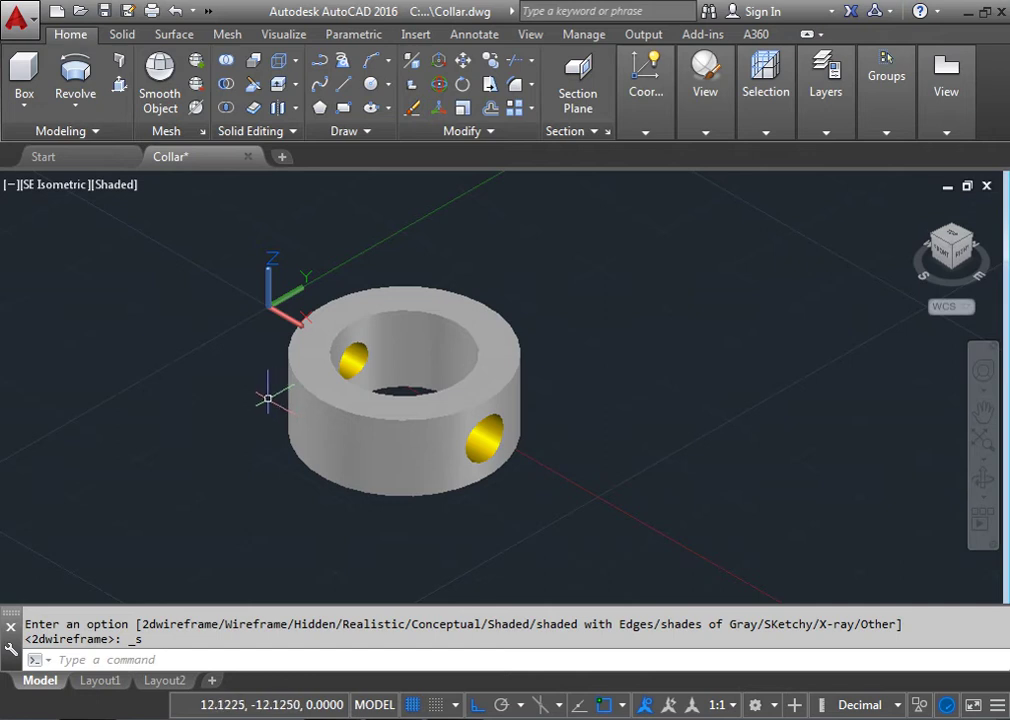
click(983, 478)
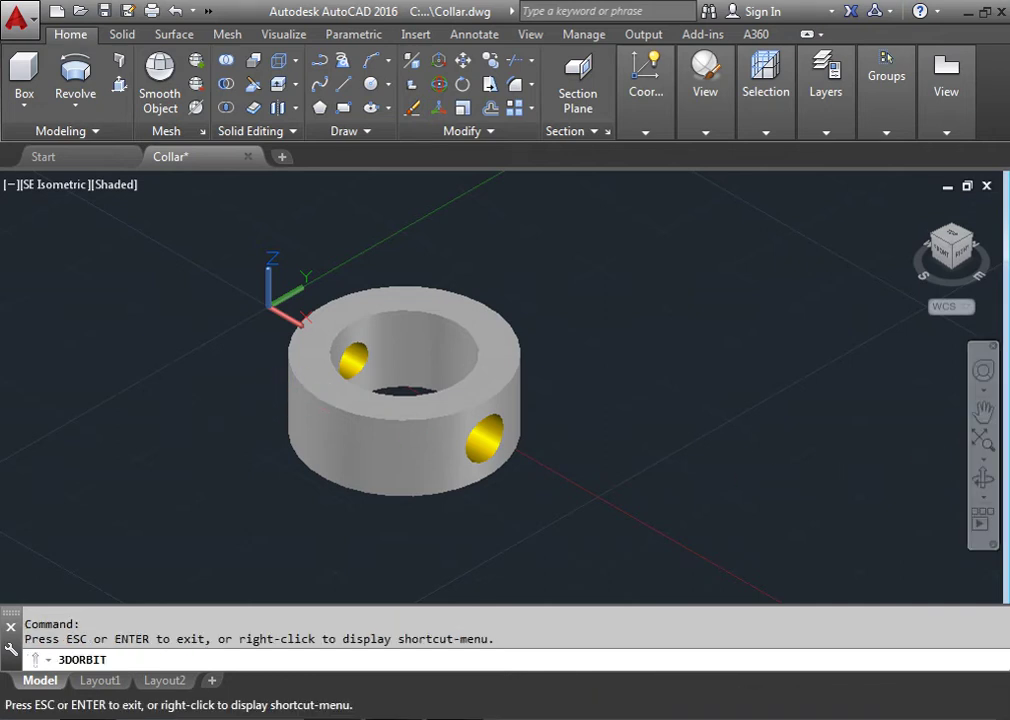
mouse_move(404, 391)
mouse_down()
mouse_move(430, 410)
mouse_move(390, 370)
mouse_up()
key(Escape)
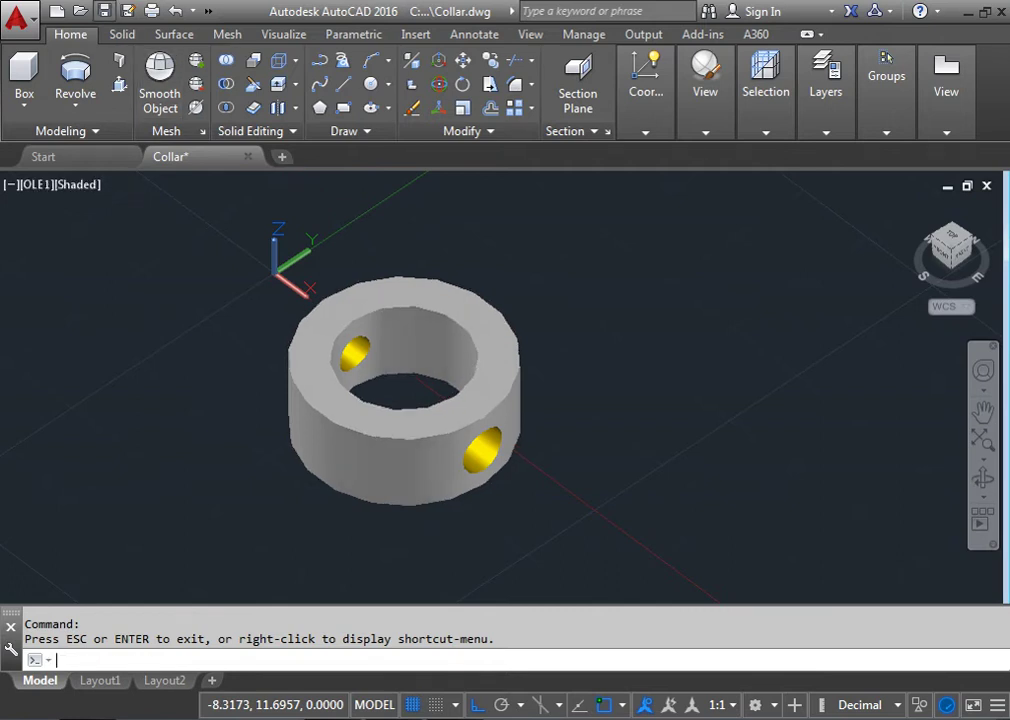
key(ctrl+s)
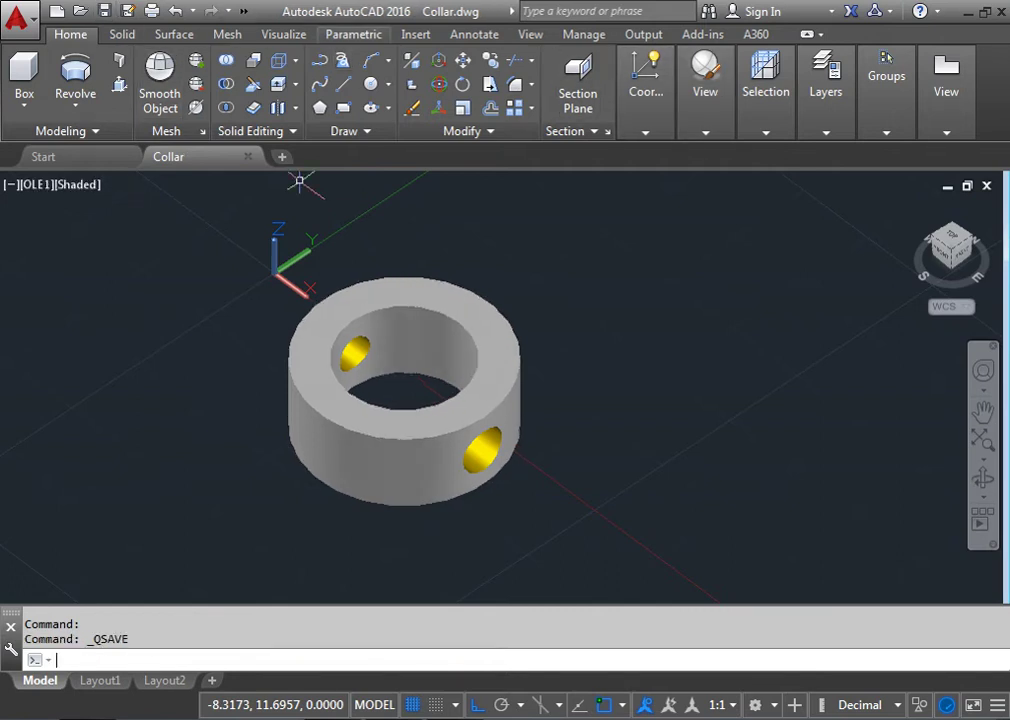
click(283, 34)
Apply a pink metallic paint material to the collar from the Materials Browser.
click(797, 95)
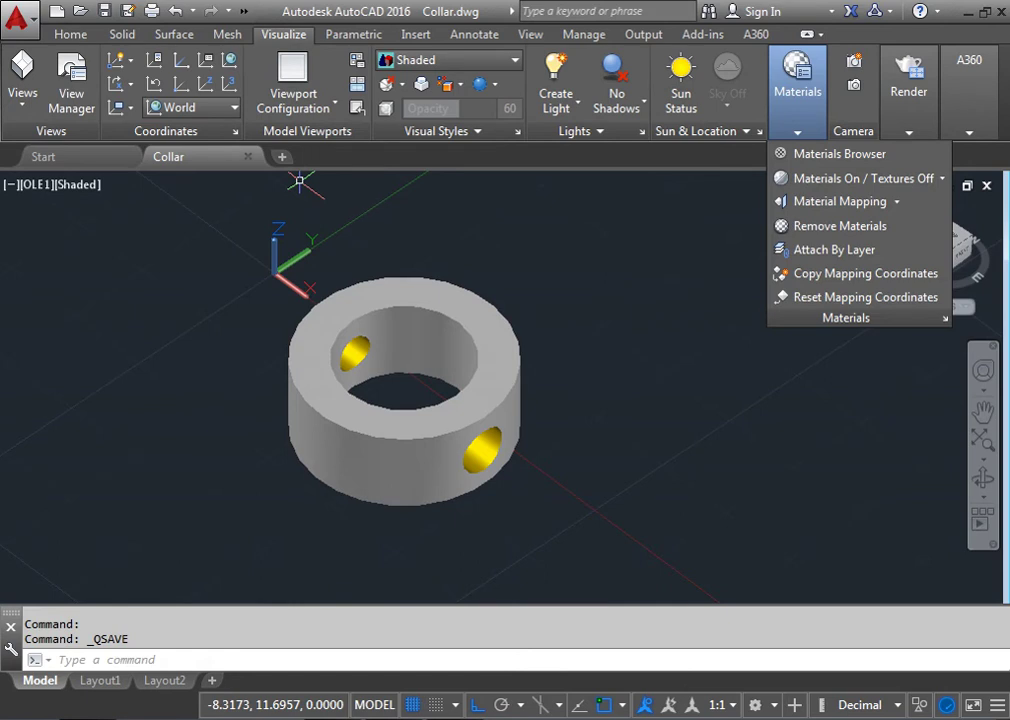
click(839, 153)
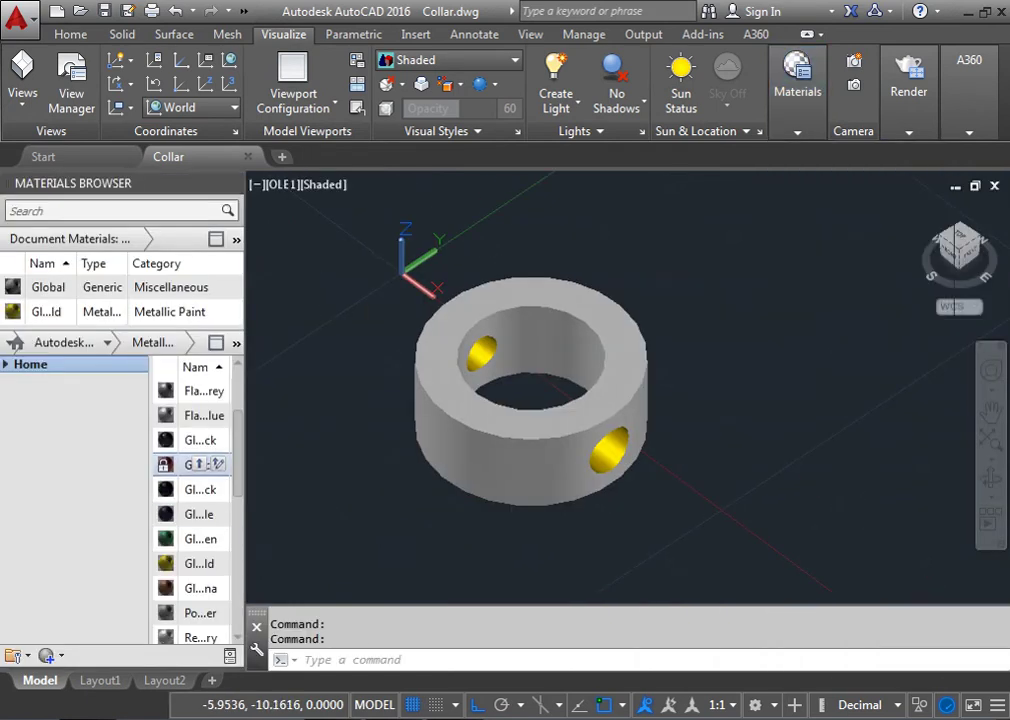
scroll(195, 480, down, 1)
scroll(195, 517, down, 1)
scroll(195, 517, down, 1)
scroll(195, 531, down, 1)
scroll(195, 540, down, 1)
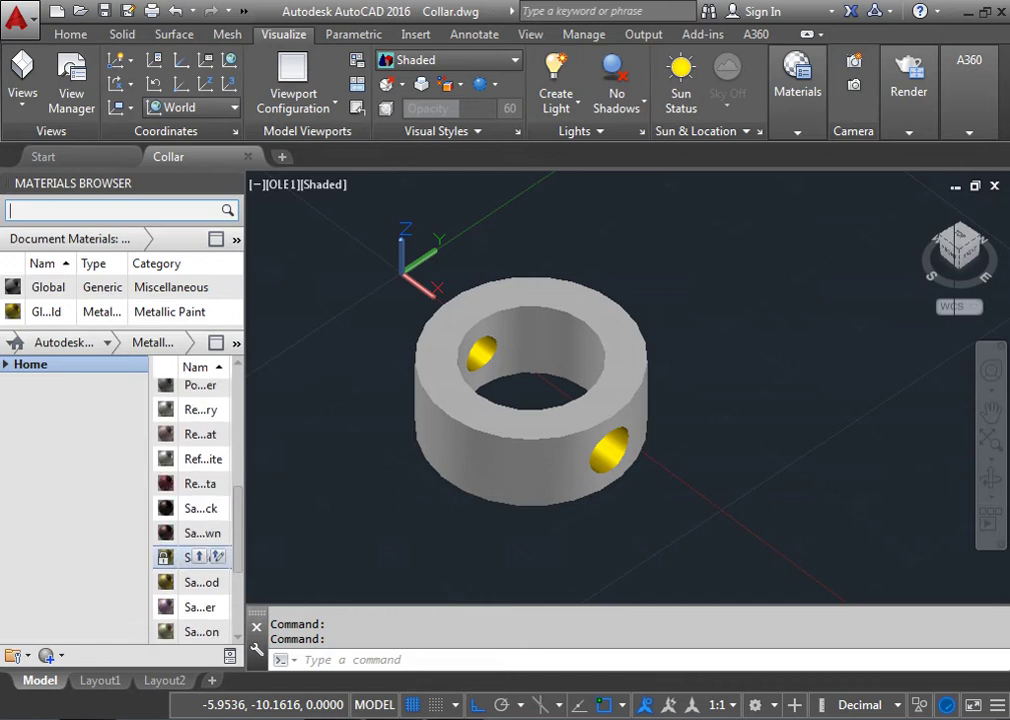
drag(190, 606, 500, 440)
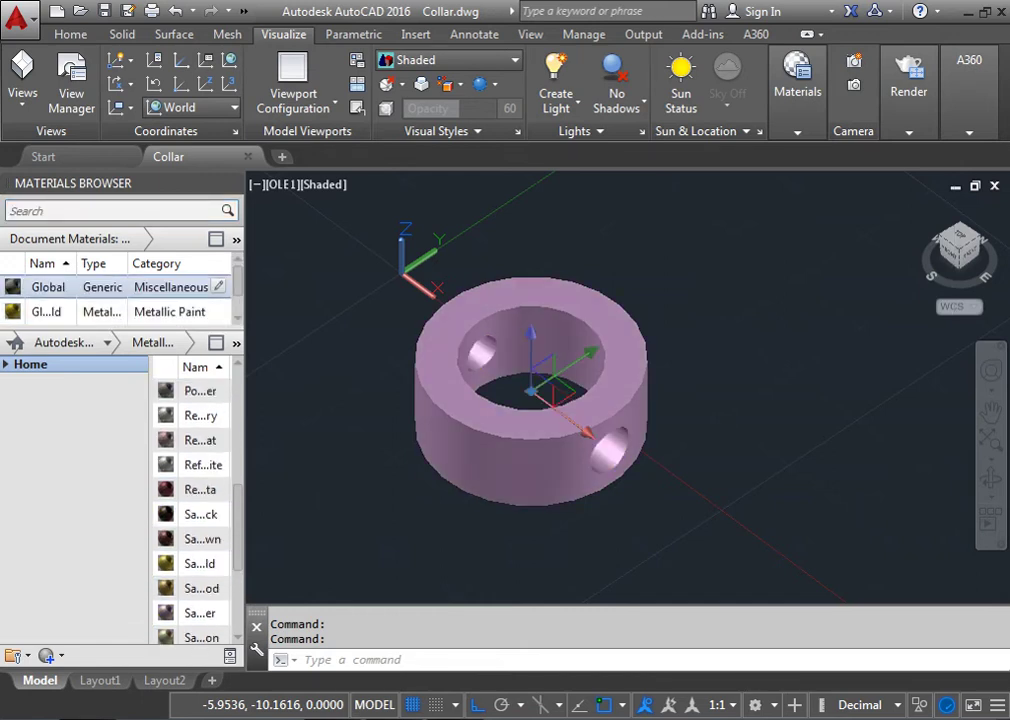
Close the Materials Browser, save Collar.dwg and close the drawing.
click(233, 183)
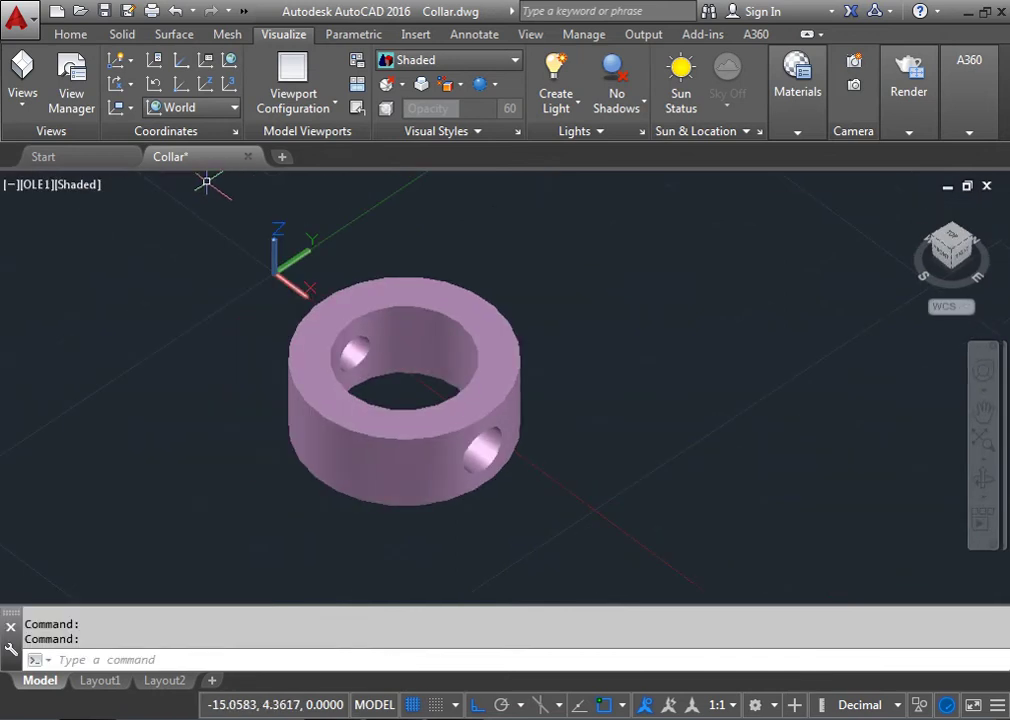
key(ctrl+s)
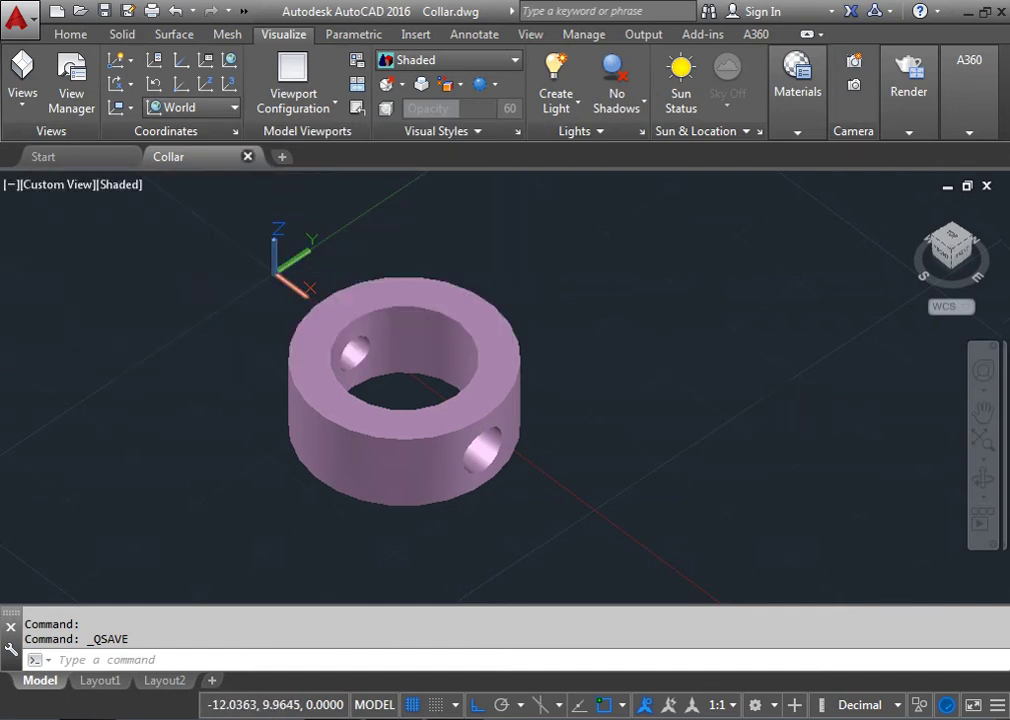
click(248, 156)
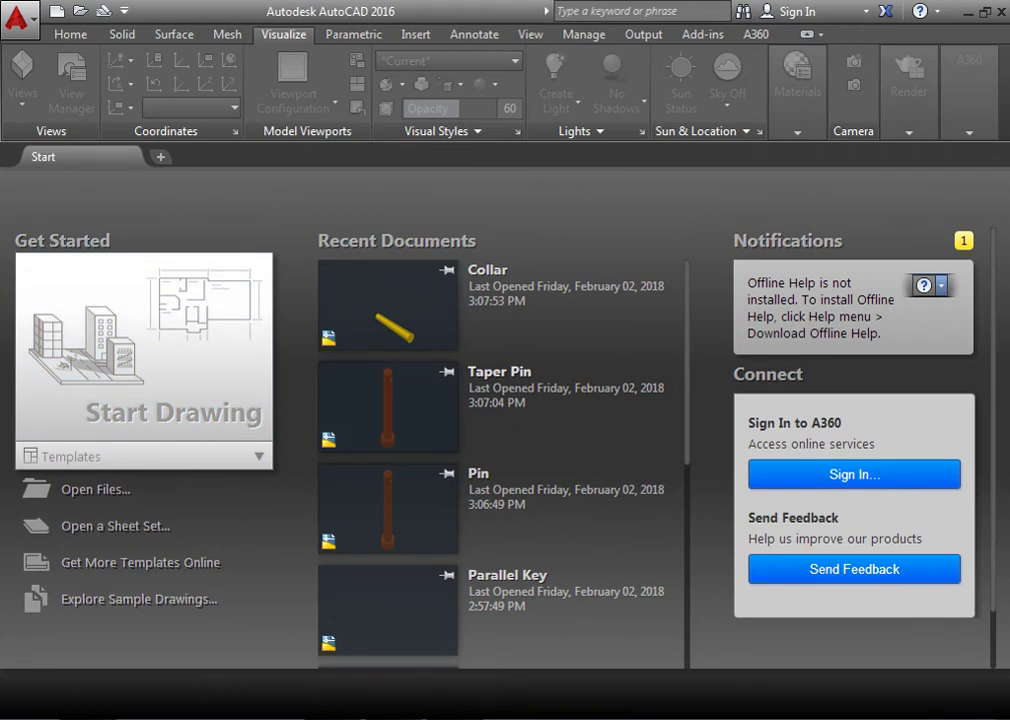
Create a new blank drawing from the acadiso template.
scroll(390, 460, down, 2)
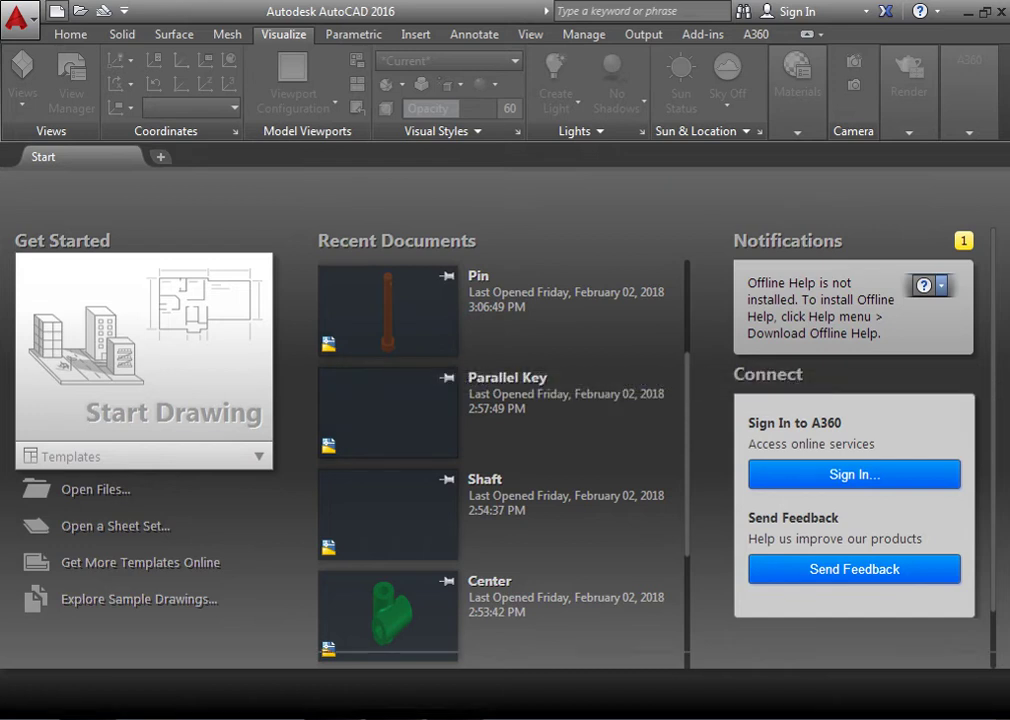
key(ctrl+n)
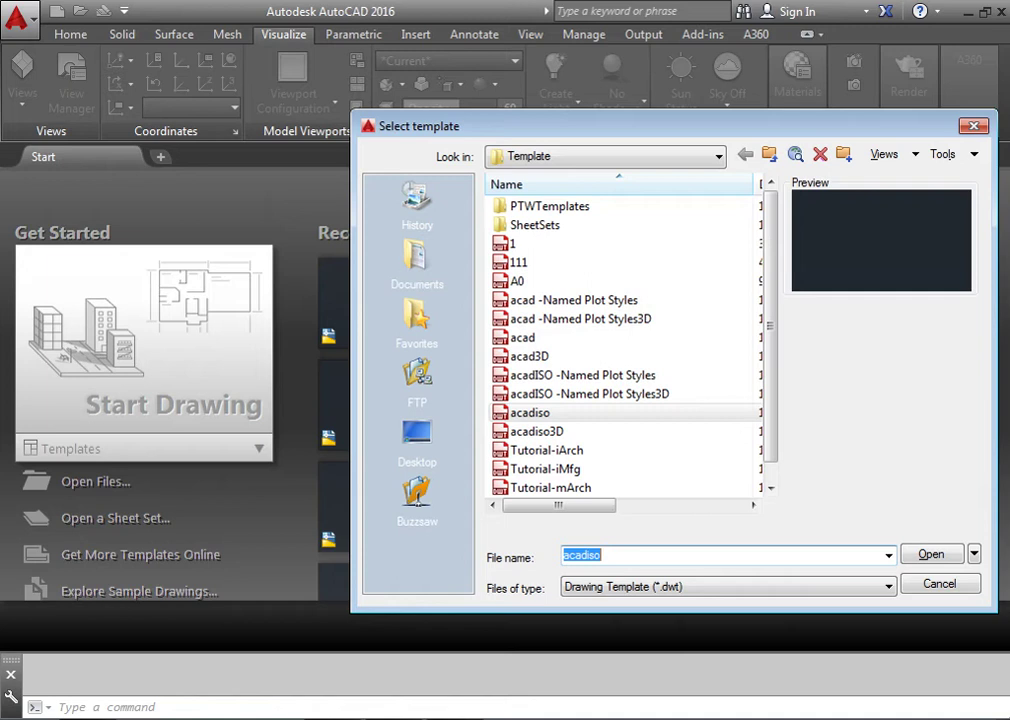
click(931, 554)
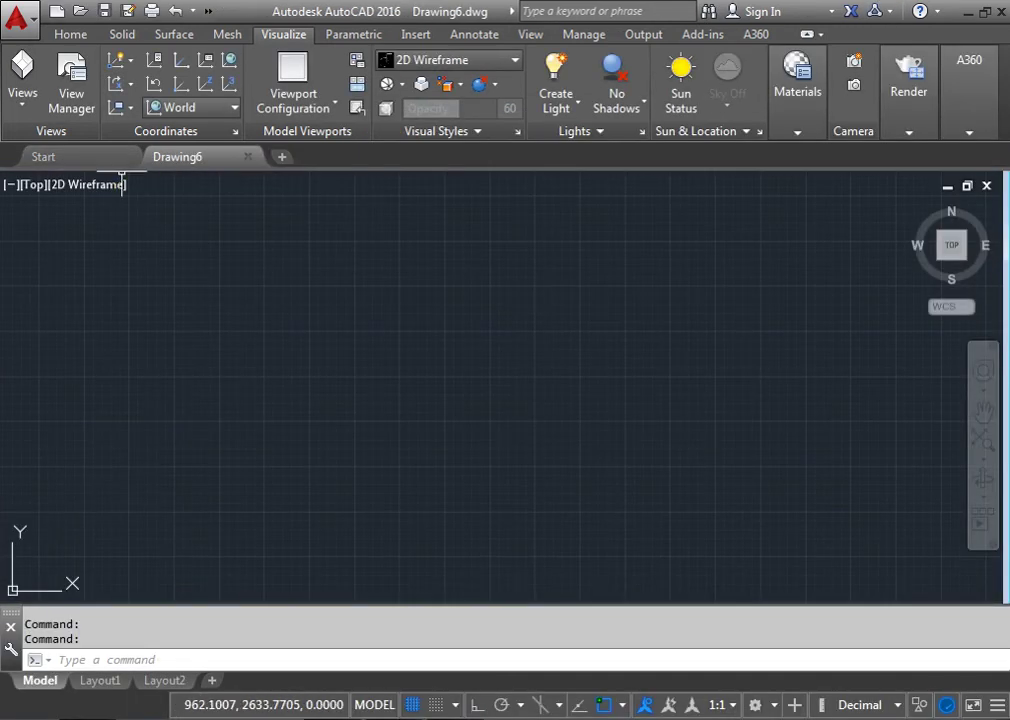
Save the drawing as Universal Coupling.dwg and switch to the SE Isometric view.
click(128, 10)
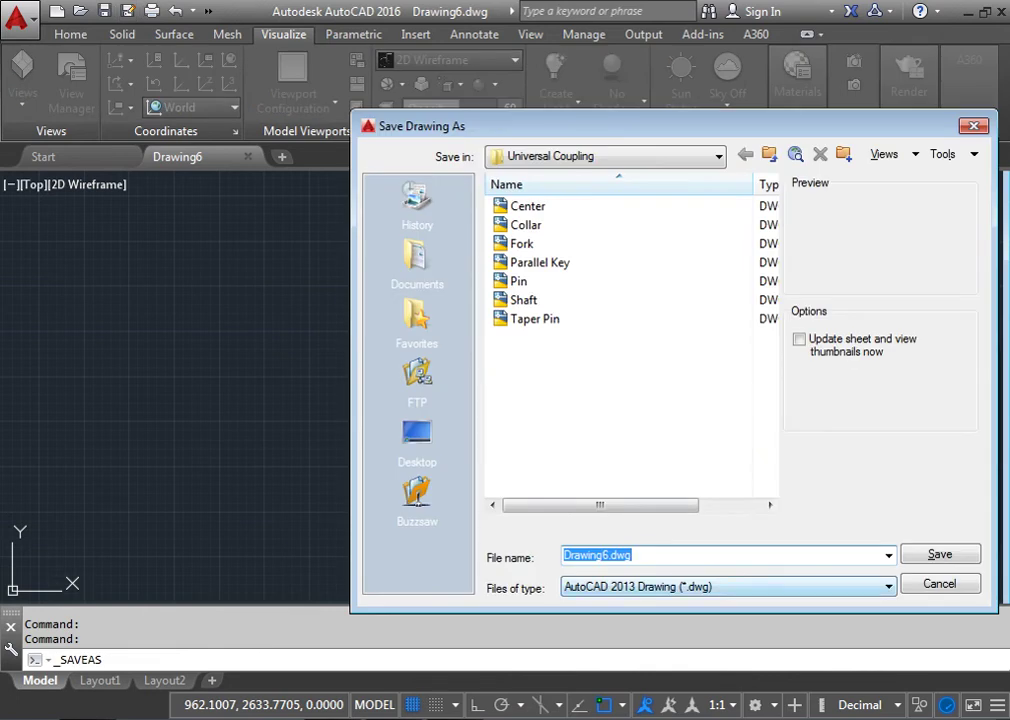
text(Universal Coupling)
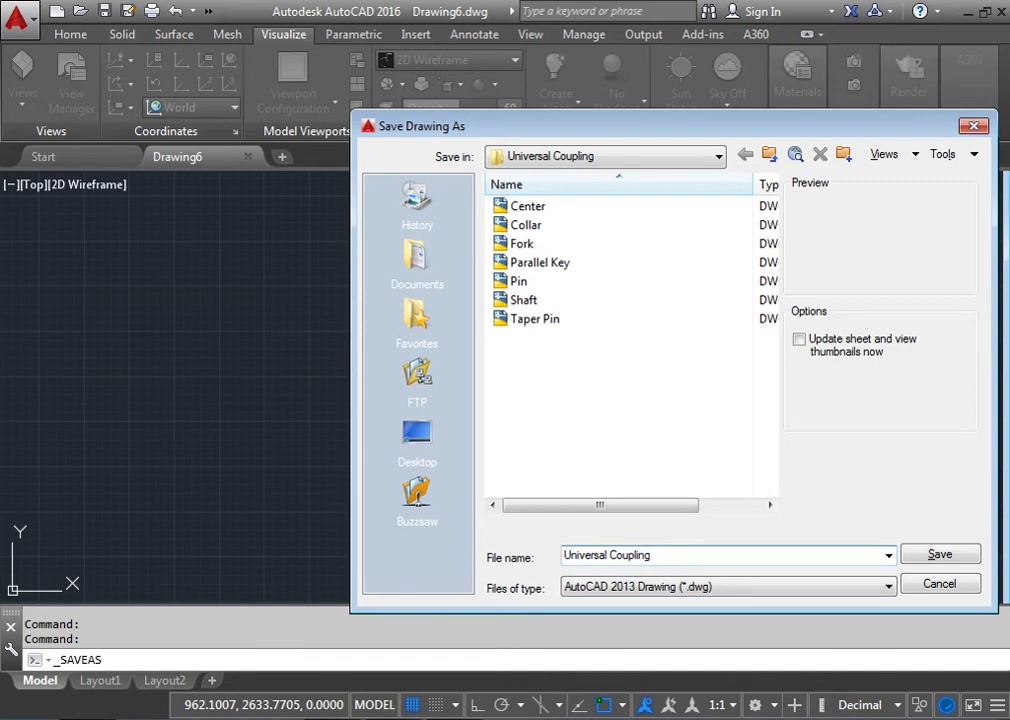
key(Return)
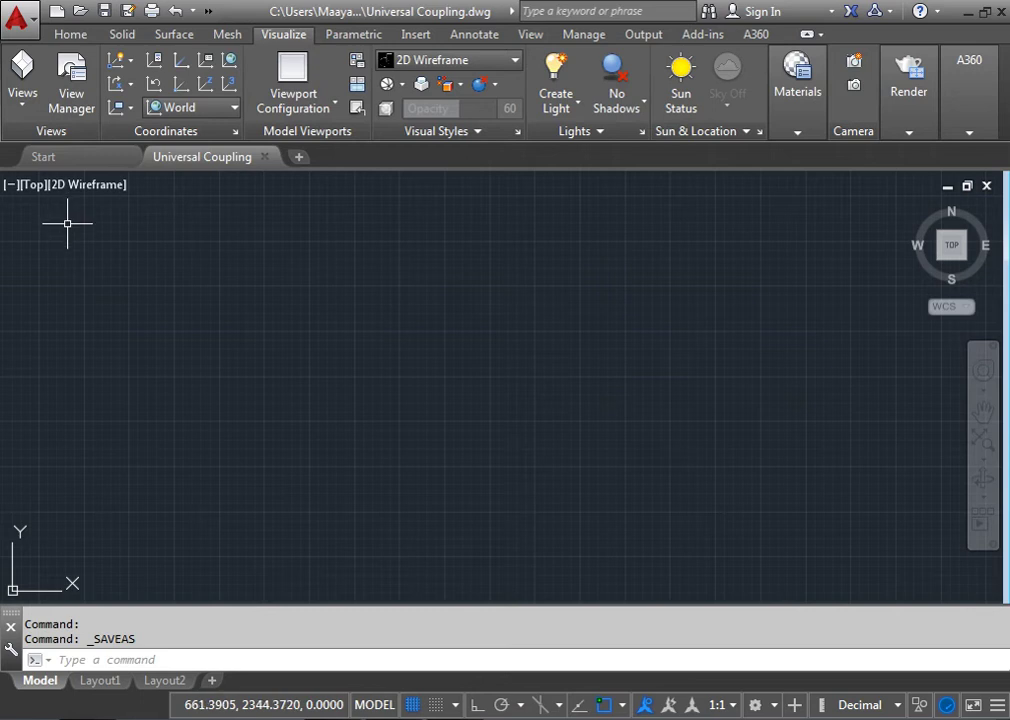
click(33, 184)
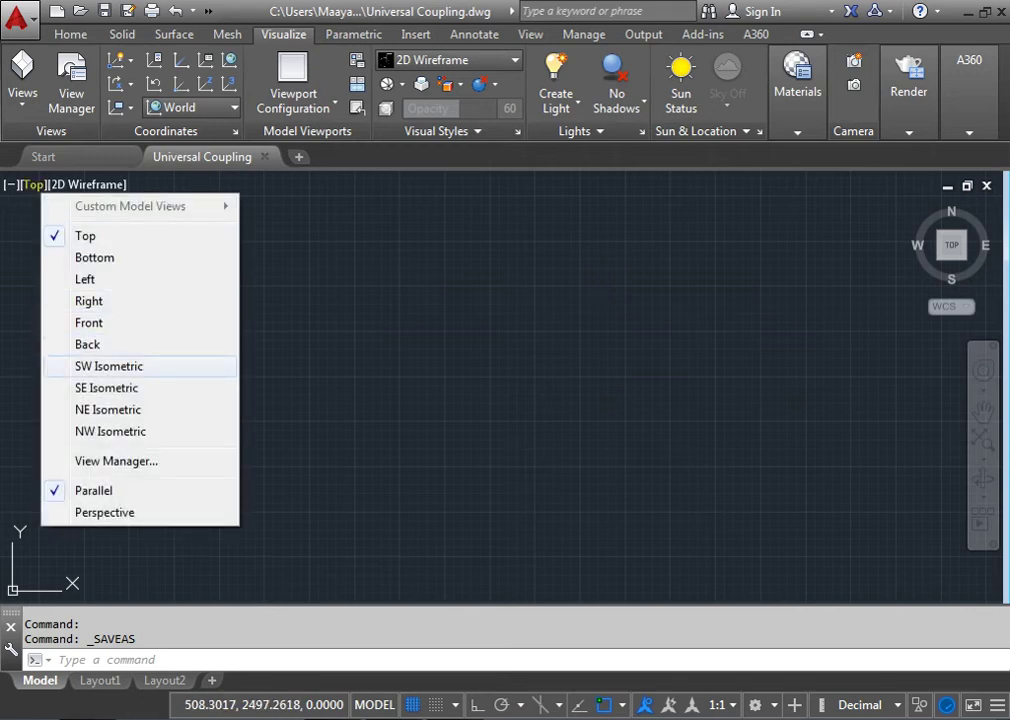
click(106, 387)
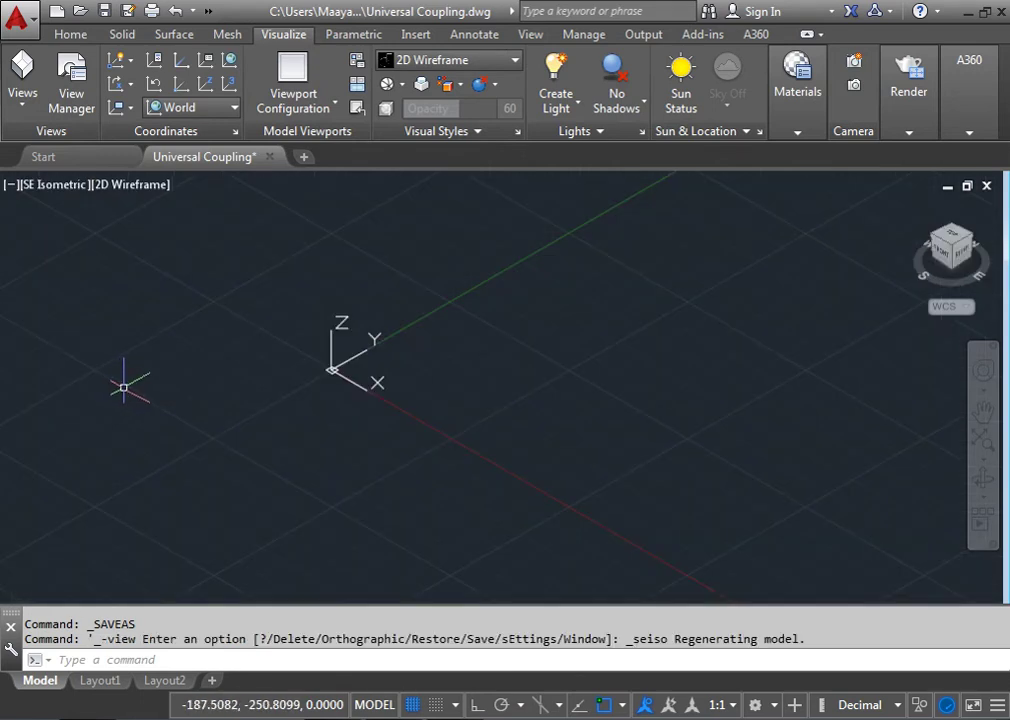
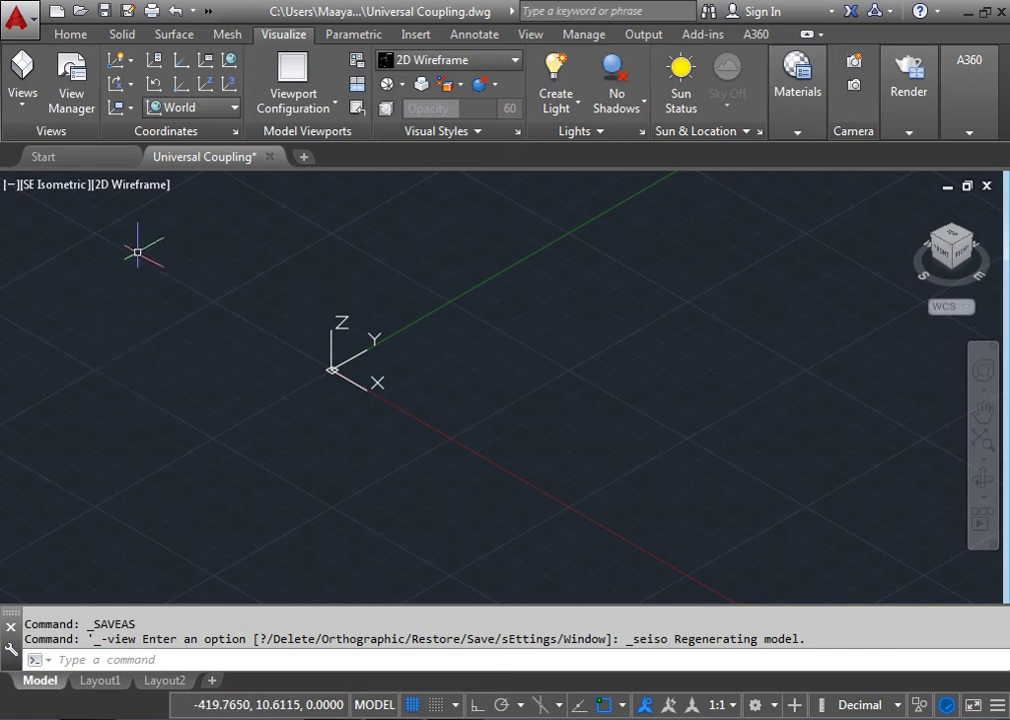
text(XREF)
Attach the Fork drawing from the Universal Coupling folder as an external reference with default settings.
key(Return)
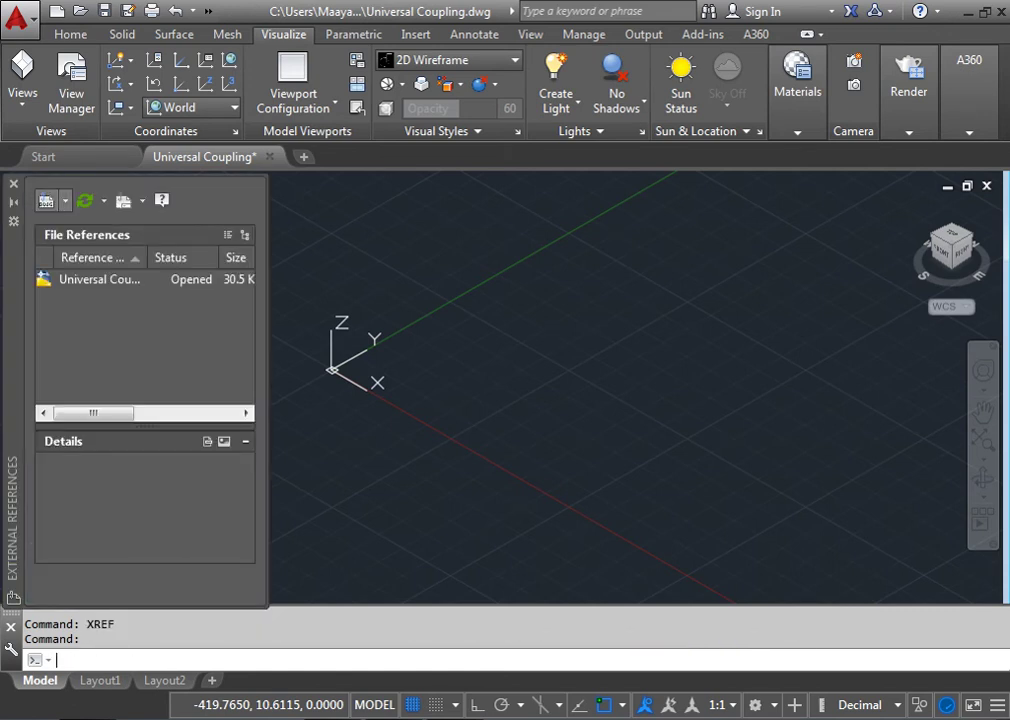
click(46, 200)
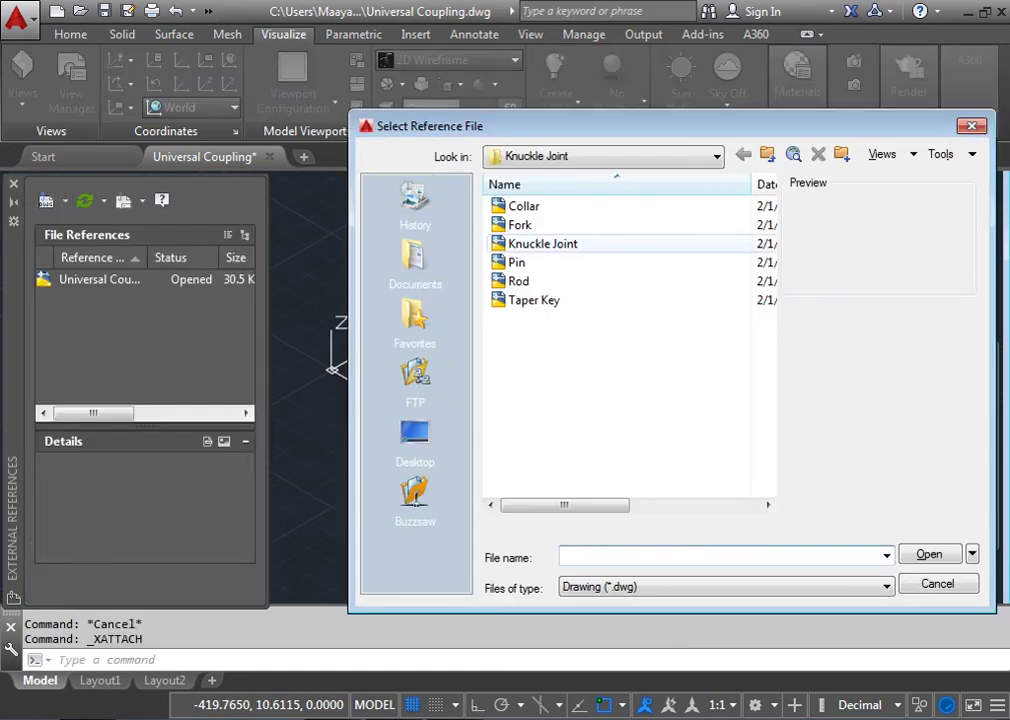
click(767, 154)
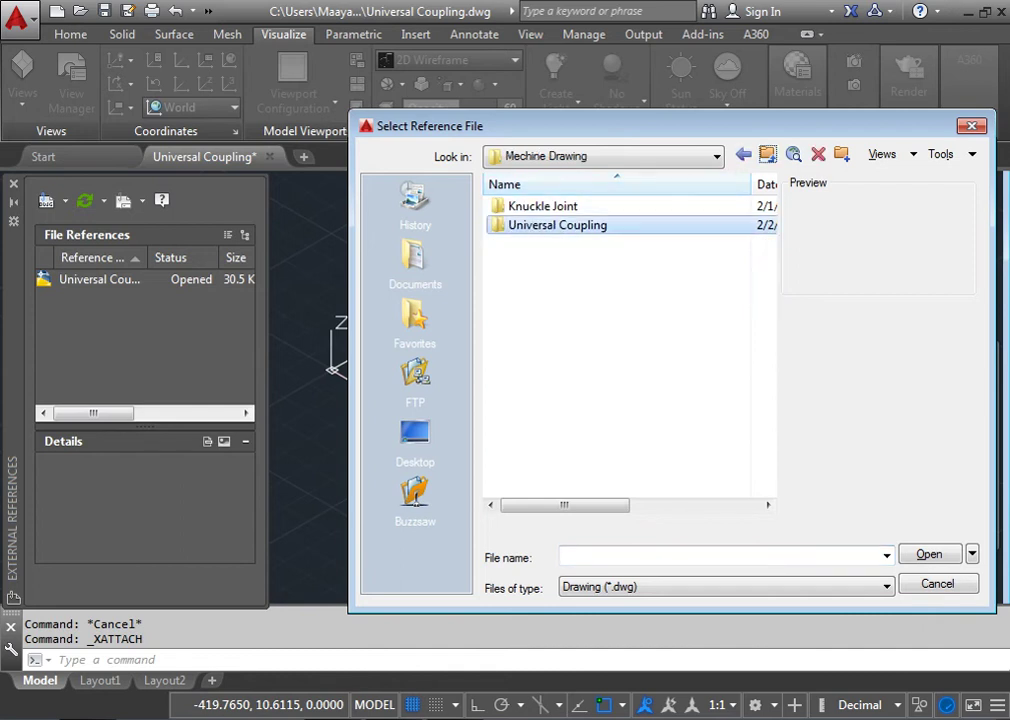
double_click(557, 225)
click(520, 243)
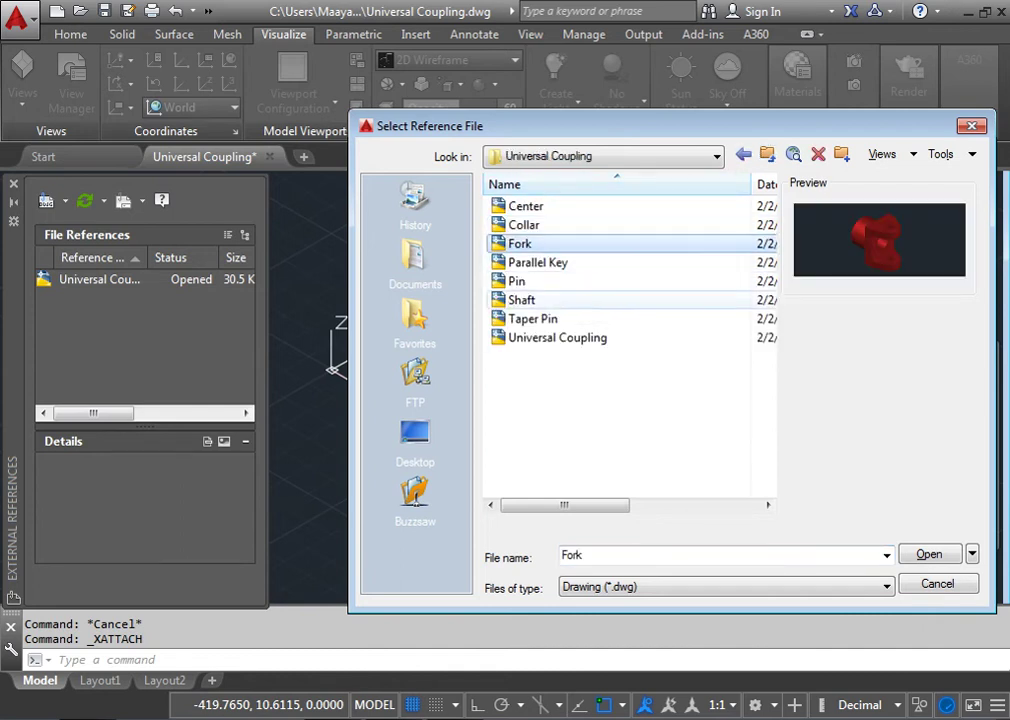
click(929, 554)
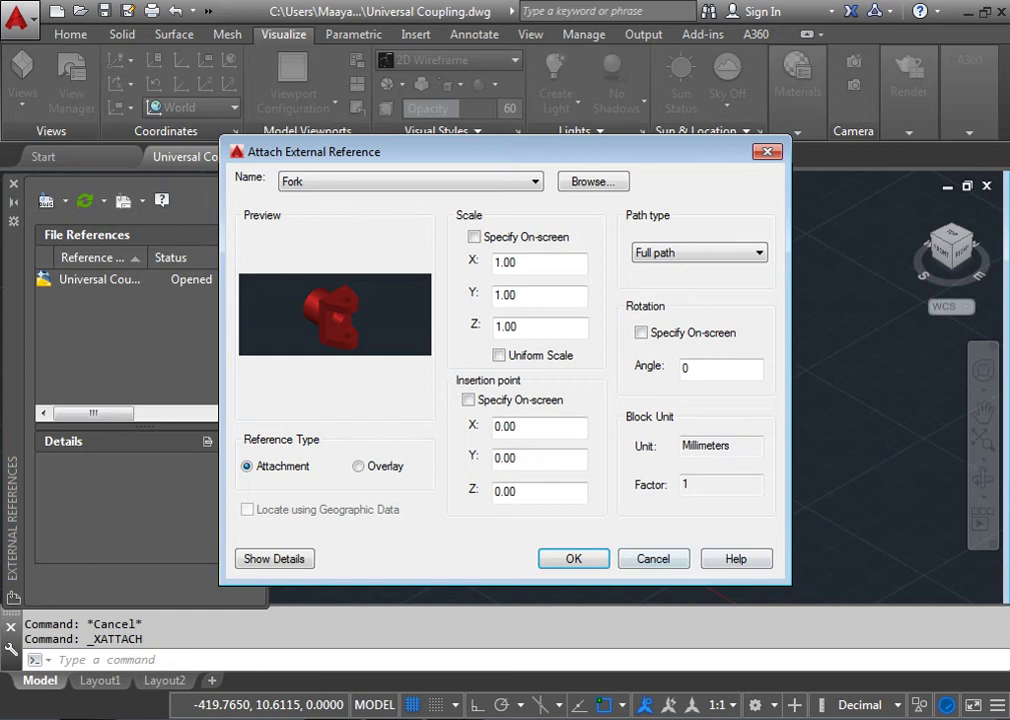
click(573, 558)
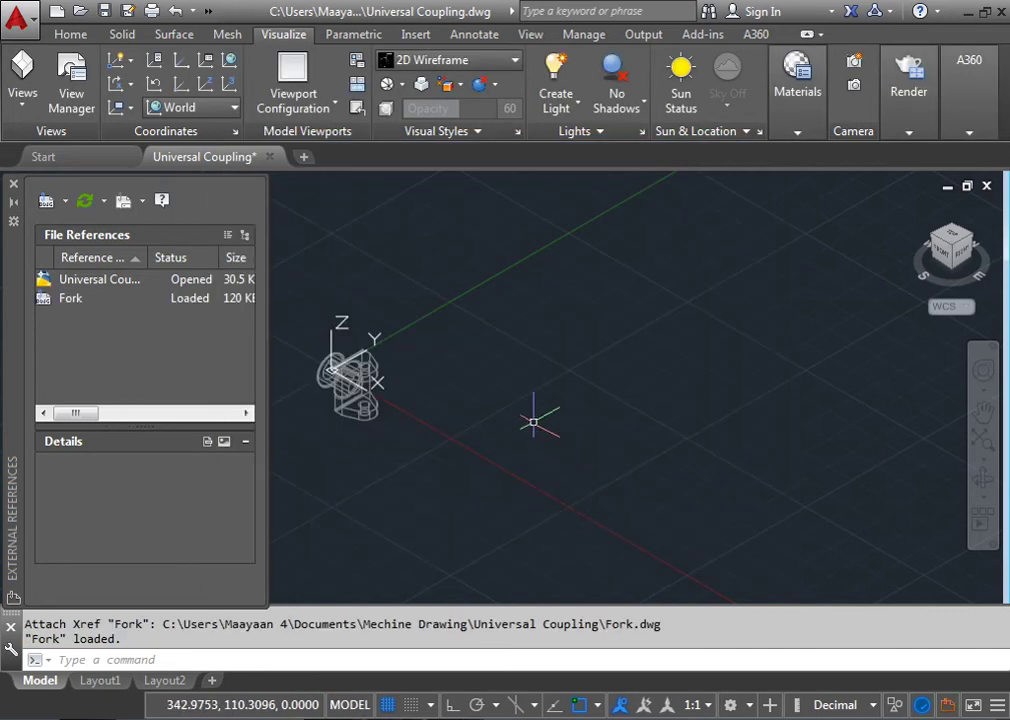
Move the attached Fork up and to the right of the origin.
scroll(290, 430, up, 5)
scroll(334, 417, down, 2)
scroll(357, 433, down, 2)
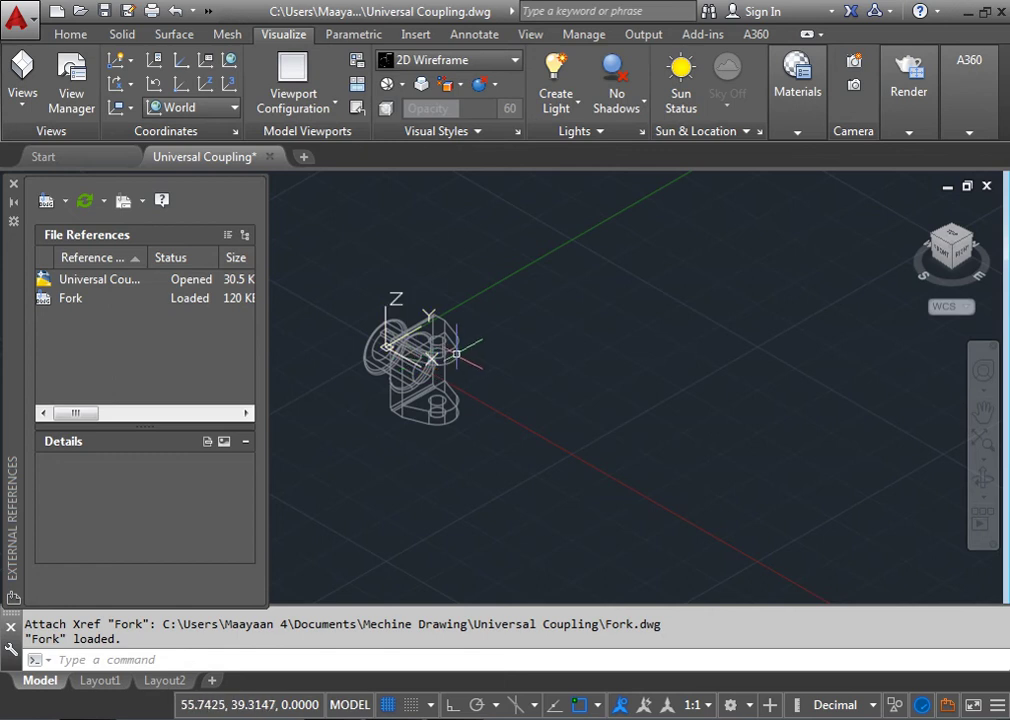
click(456, 354)
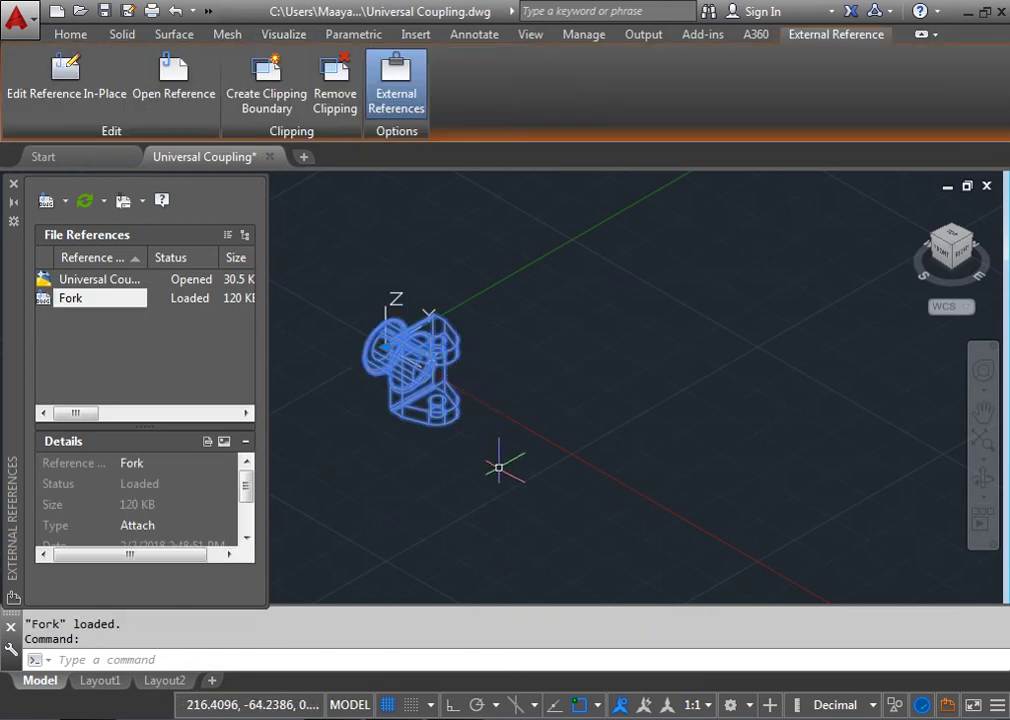
text(m)
key(Return)
click(491, 591)
click(744, 349)
key(Escape)
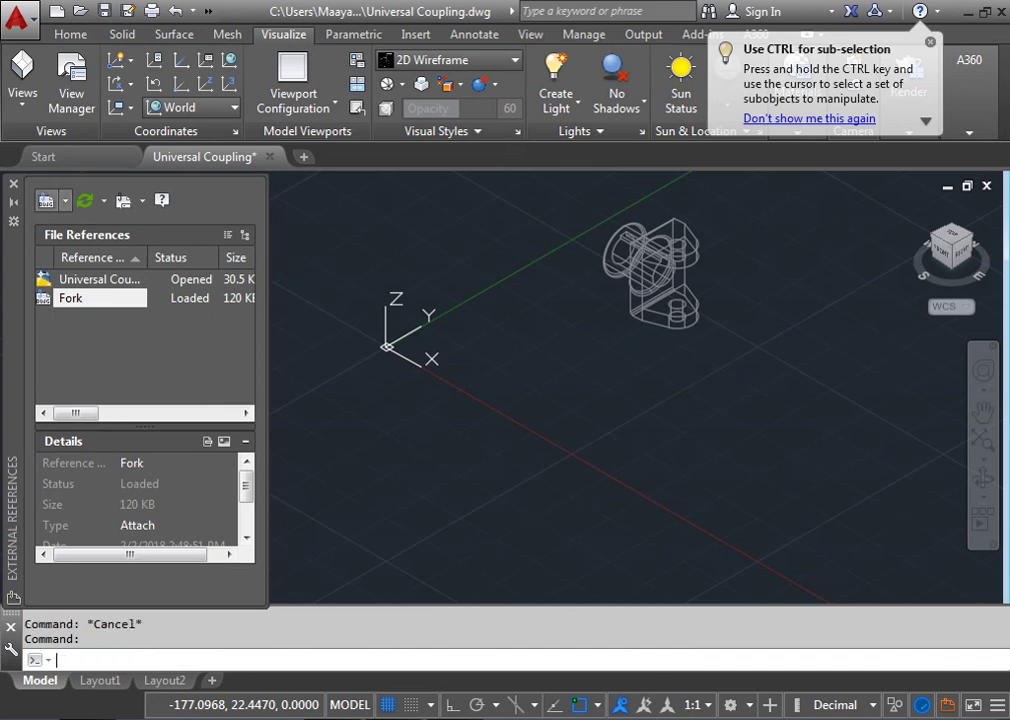
Attach the Shaft drawing as an external reference at the origin with default settings.
click(46, 200)
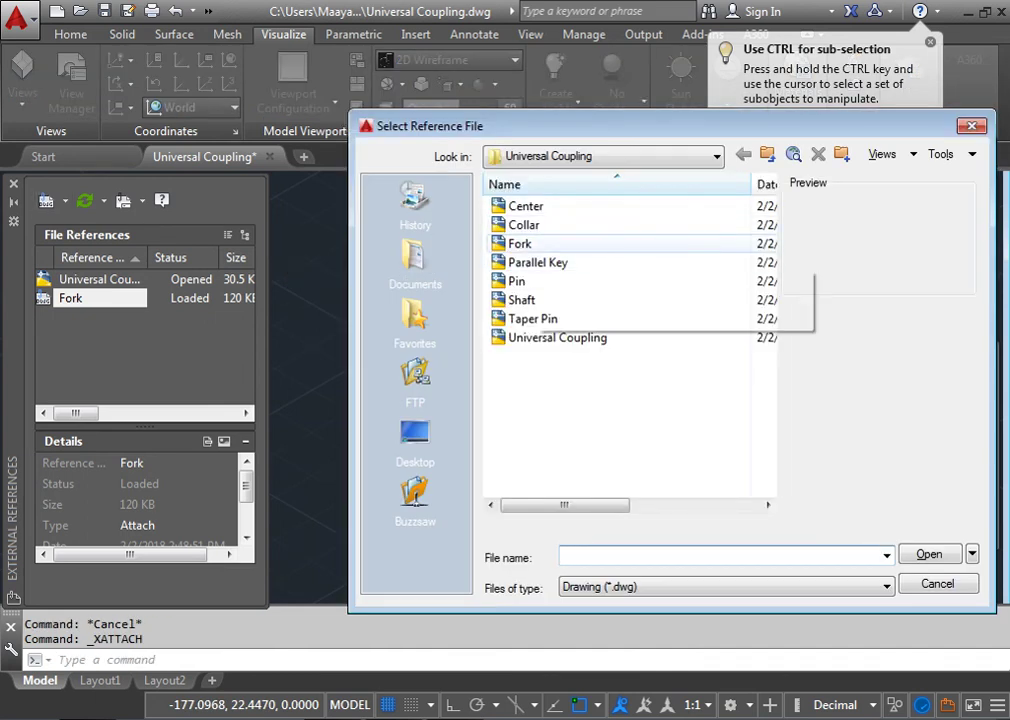
click(521, 299)
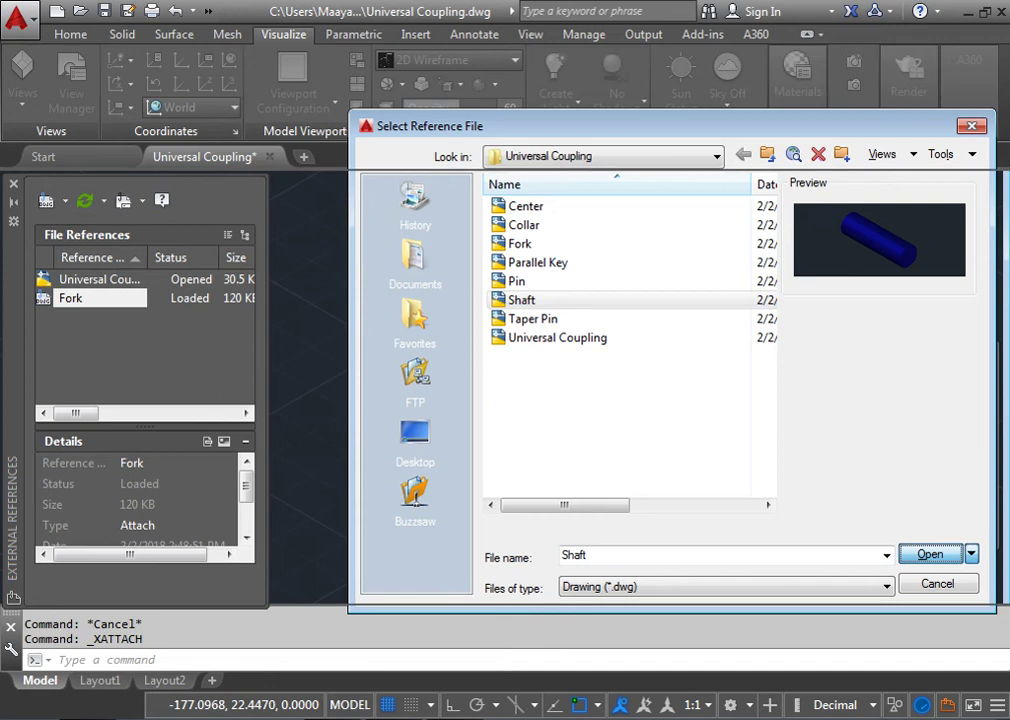
click(929, 554)
click(573, 558)
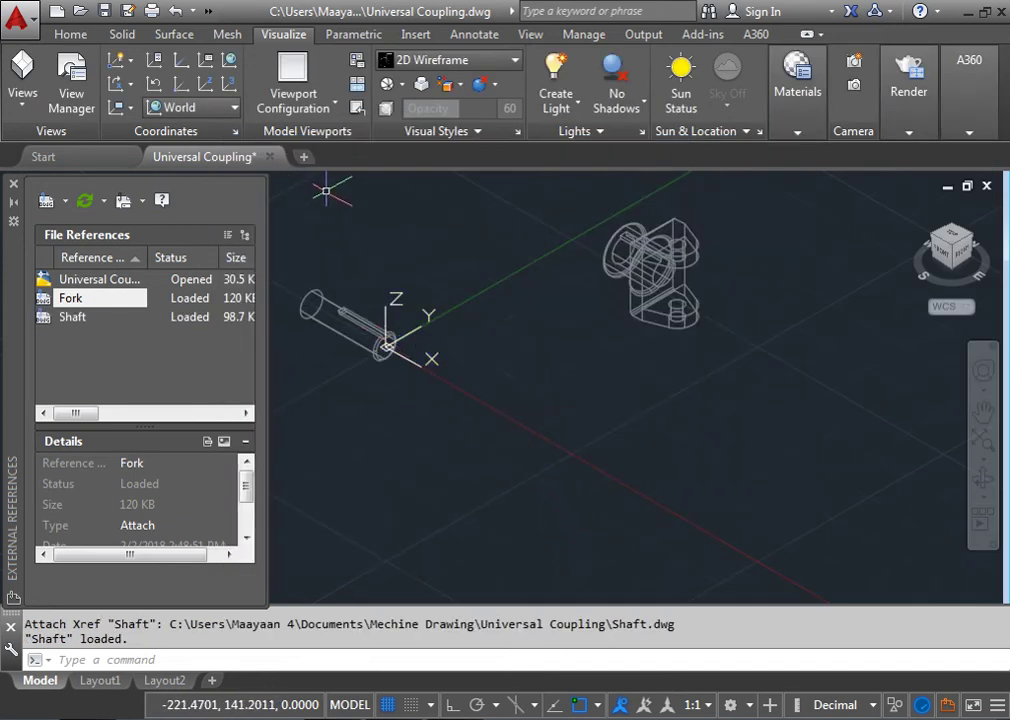
key(Escape)
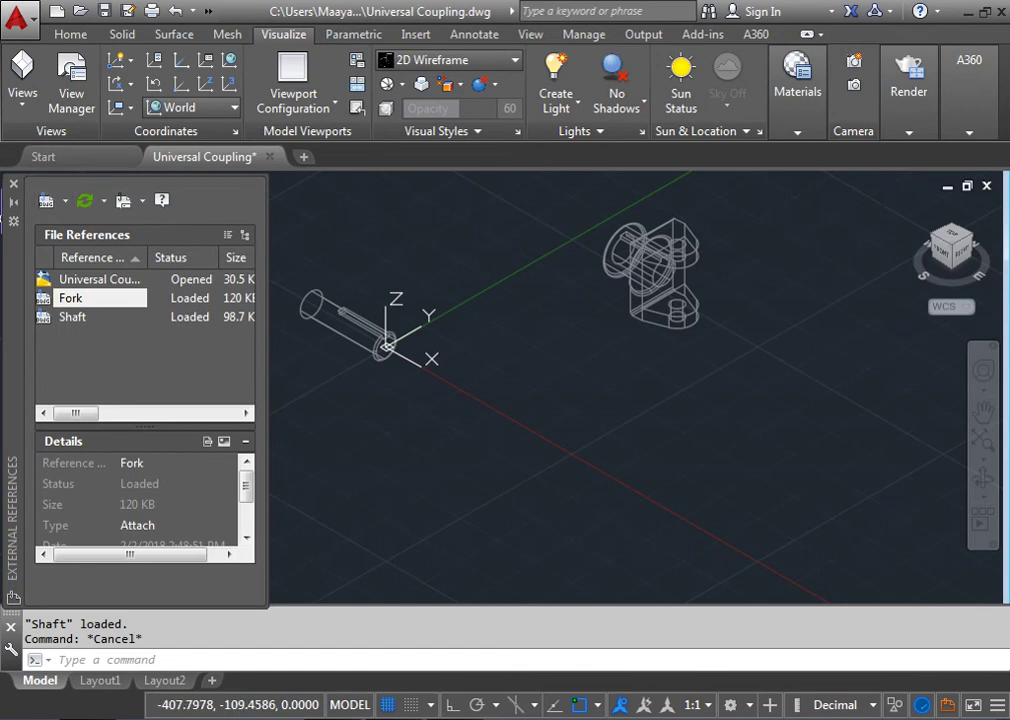
Dock the External References palette at the left, narrow it, and select the Shaft.
drag(267, 390, 398, 390)
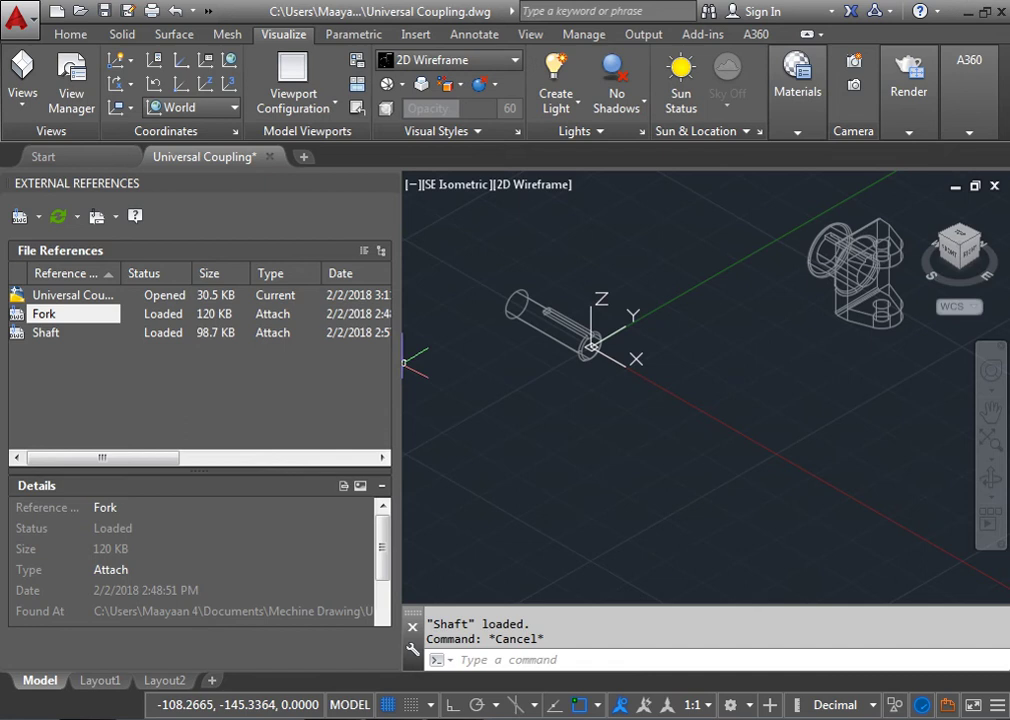
drag(400, 362, 210, 360)
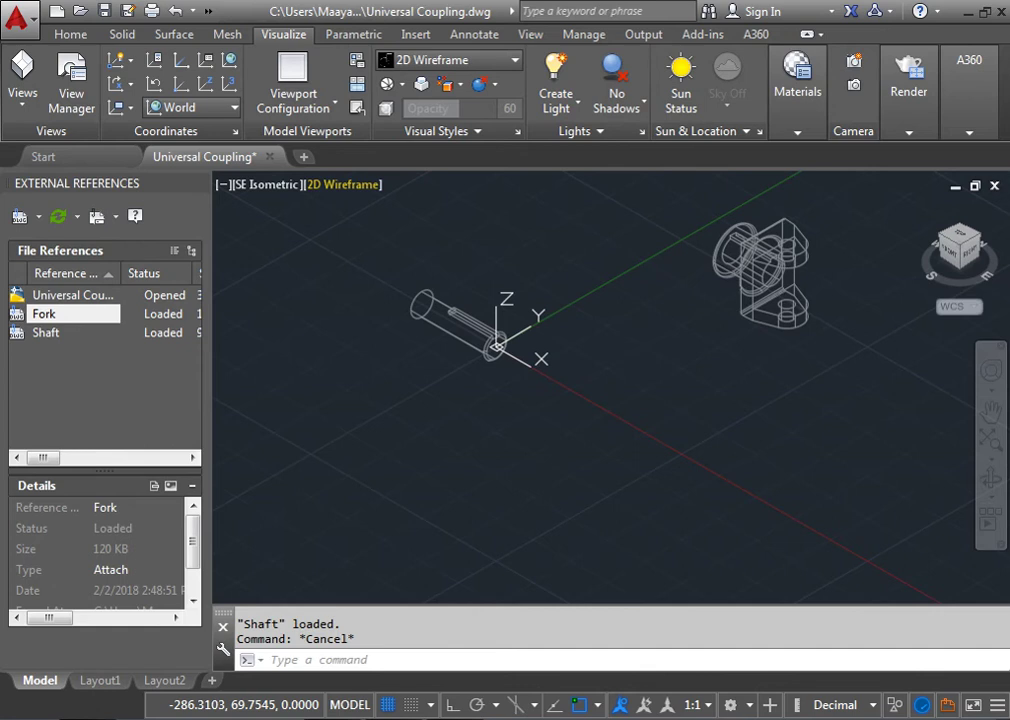
click(346, 185)
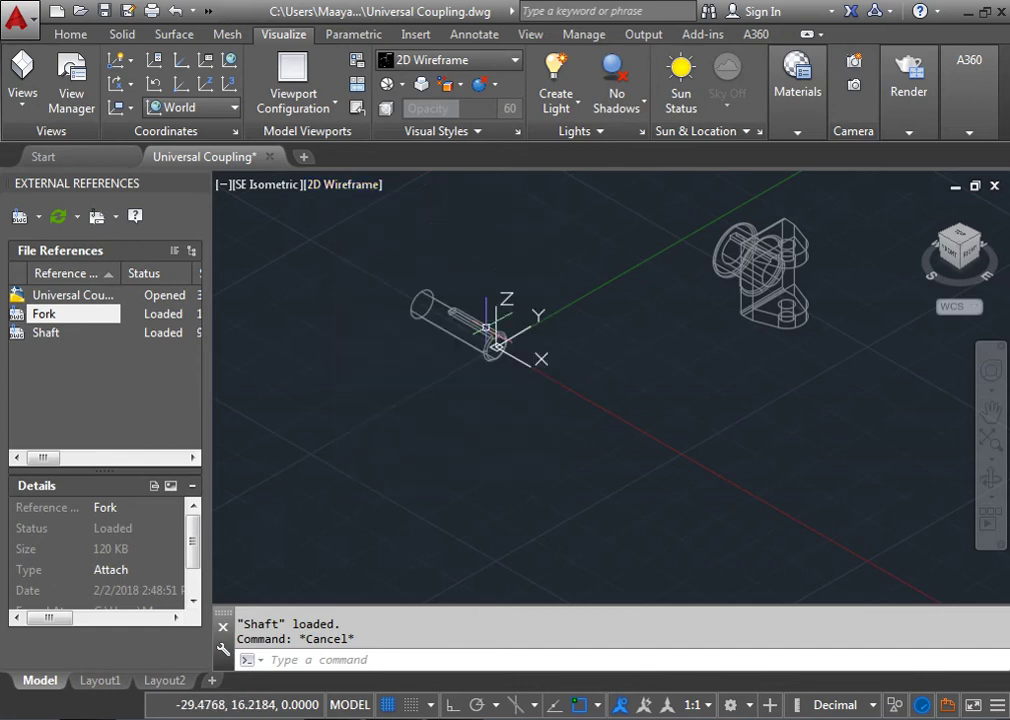
scroll(497, 345, up, 4)
click(378, 234)
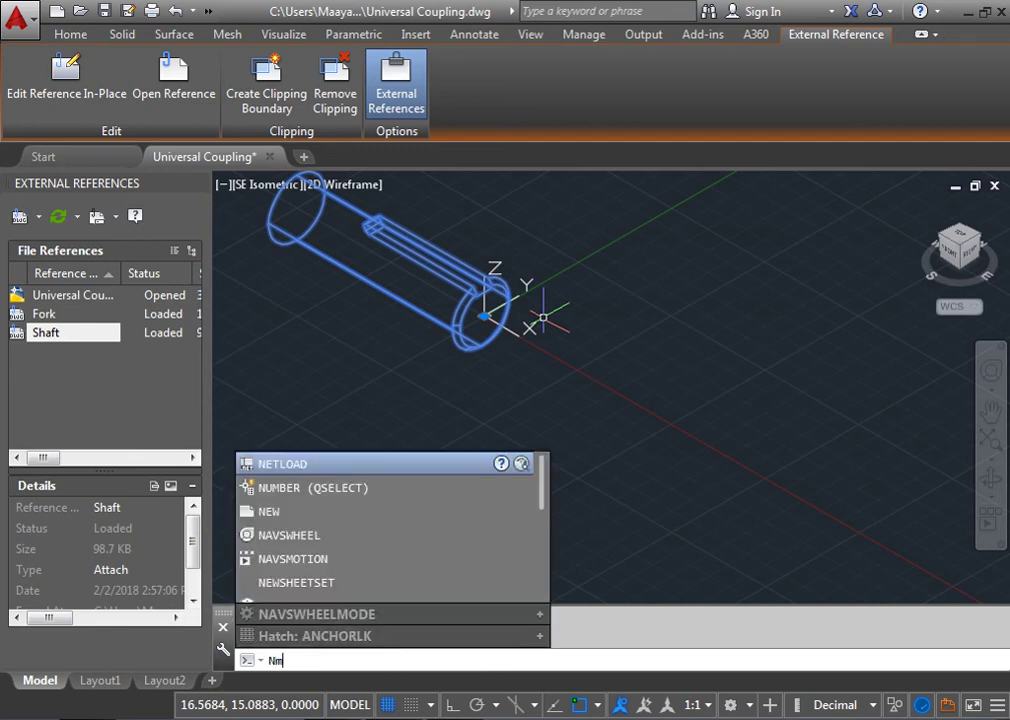
Start moving the Shaft with M, picking its end as the base point, then end the command.
key(Return)
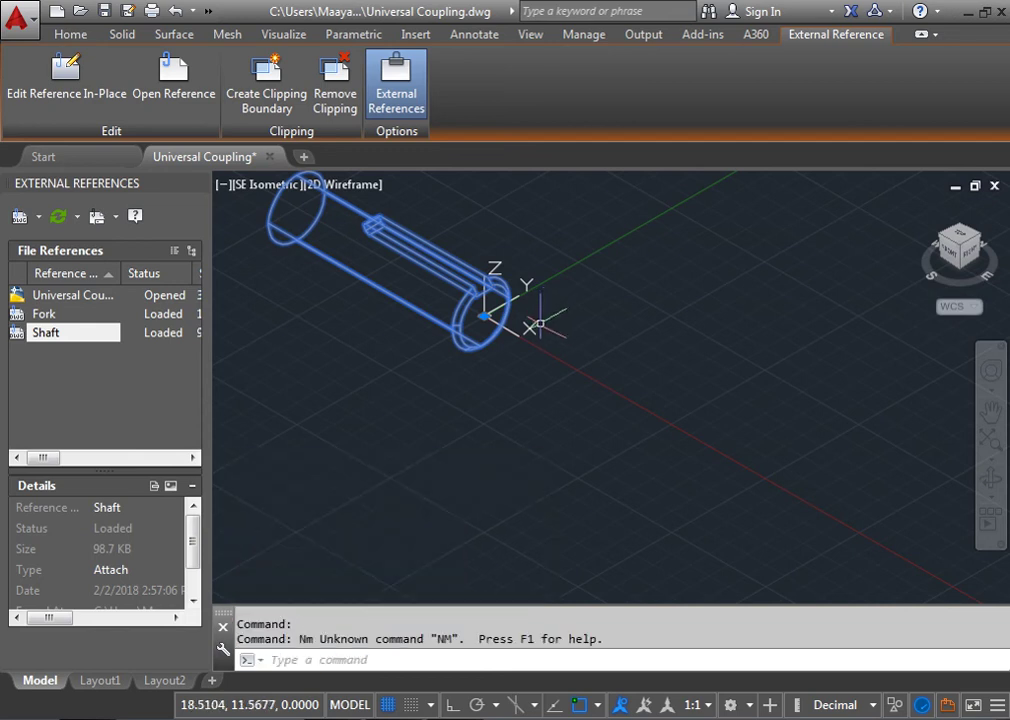
text(m)
key(Return)
scroll(500, 303, up, 2)
scroll(500, 303, up, 2)
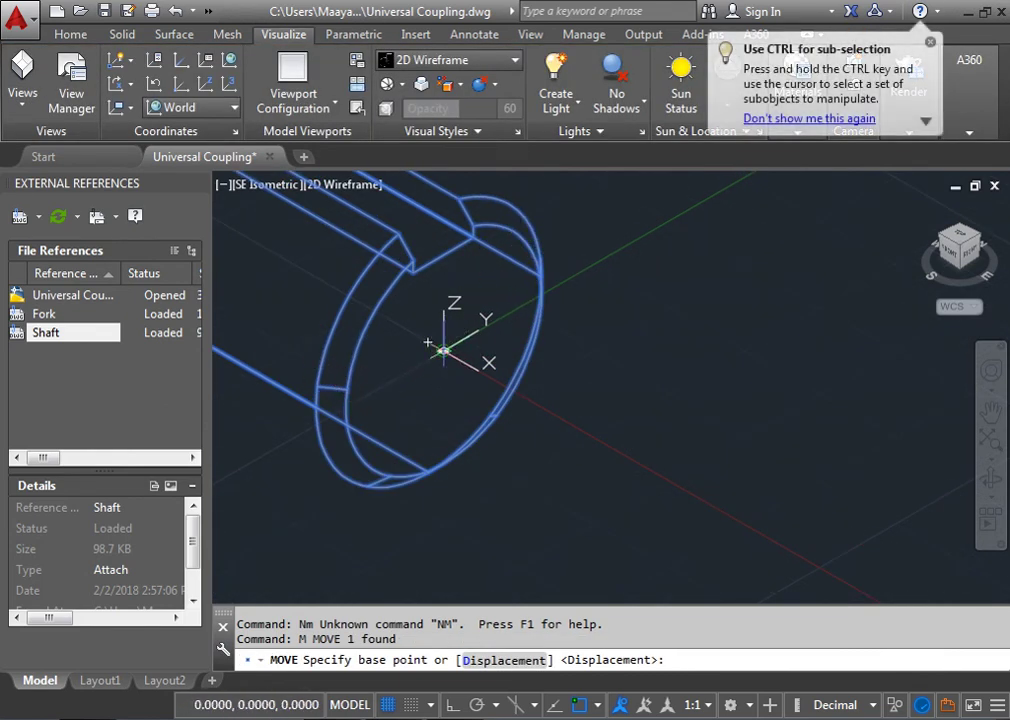
click(441, 350)
scroll(350, 357, down, 3)
scroll(350, 357, down, 4)
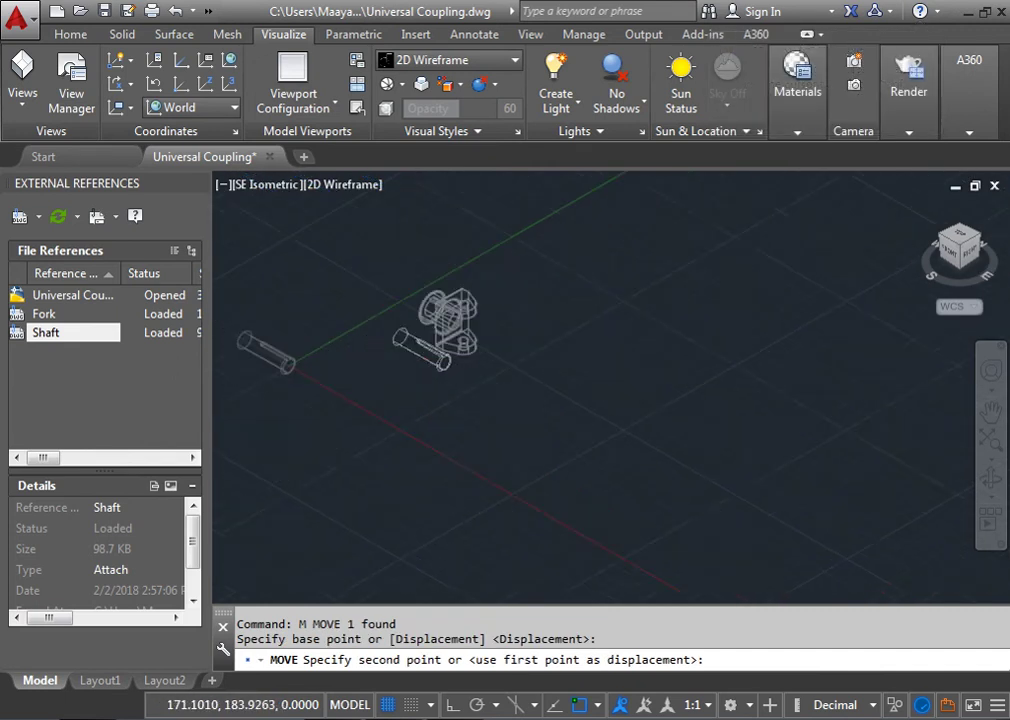
scroll(442, 326, up, 5)
scroll(440, 290, up, 4)
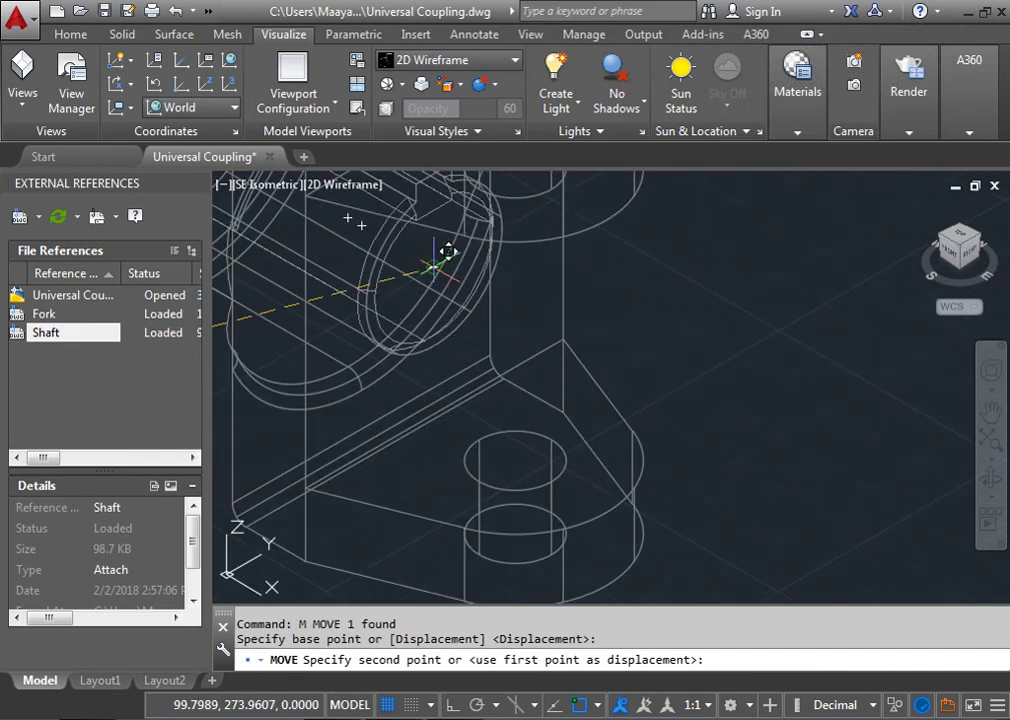
key(Escape)
scroll(733, 289, down, 2)
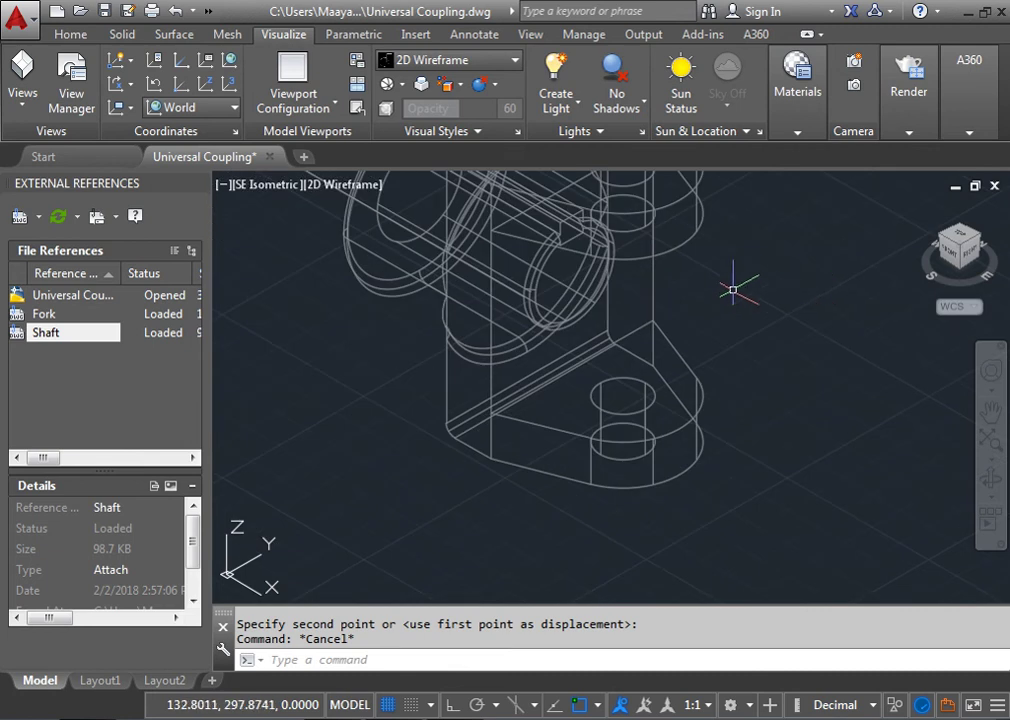
click(20, 216)
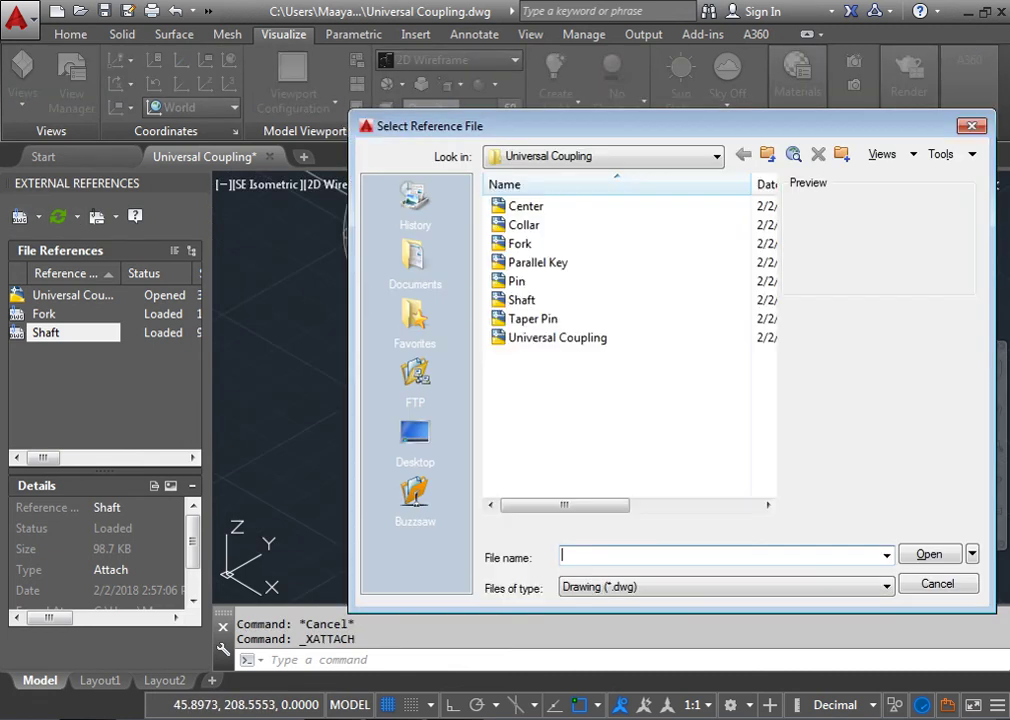
click(522, 300)
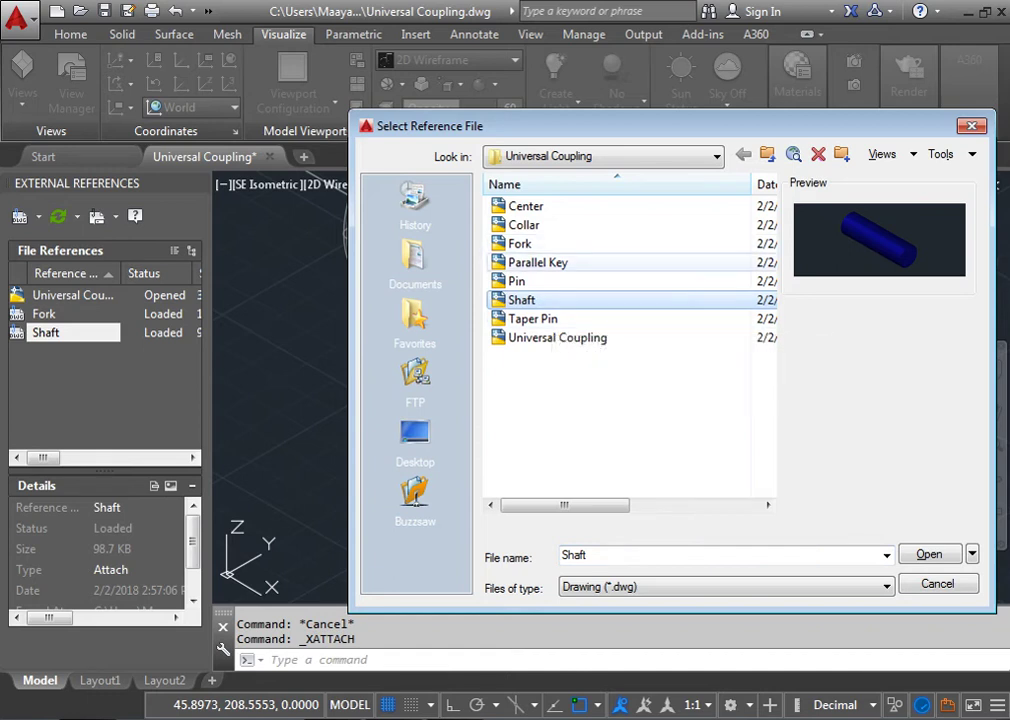
click(537, 262)
key(Return)
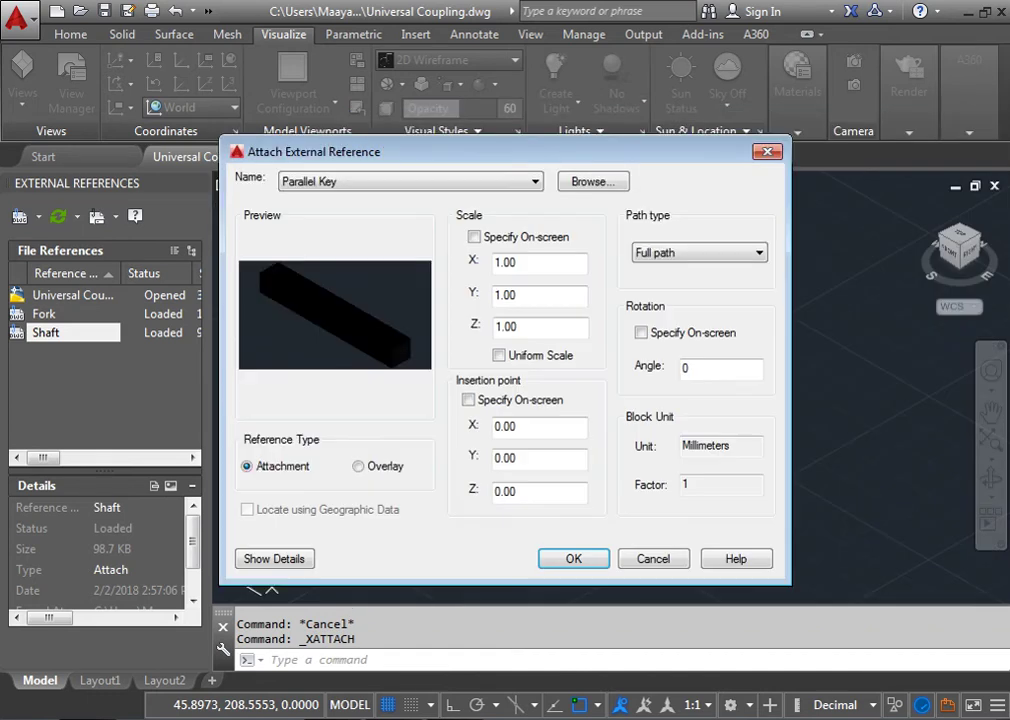
click(585, 556)
scroll(735, 397, down, 3)
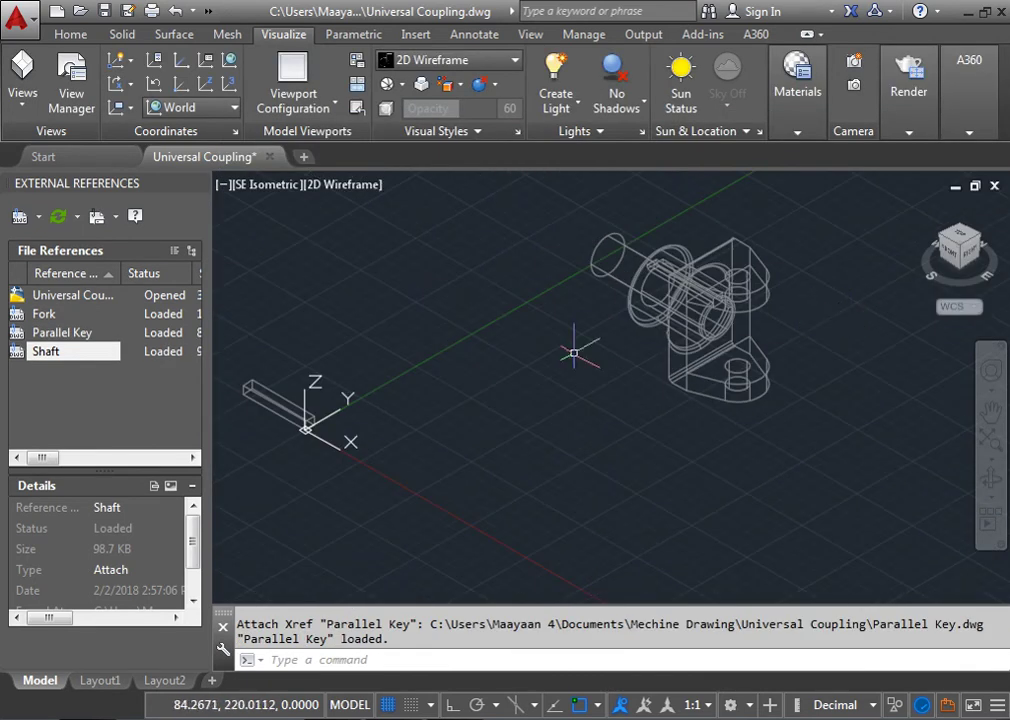
scroll(221, 406, up, 3)
scroll(214, 428, up, 3)
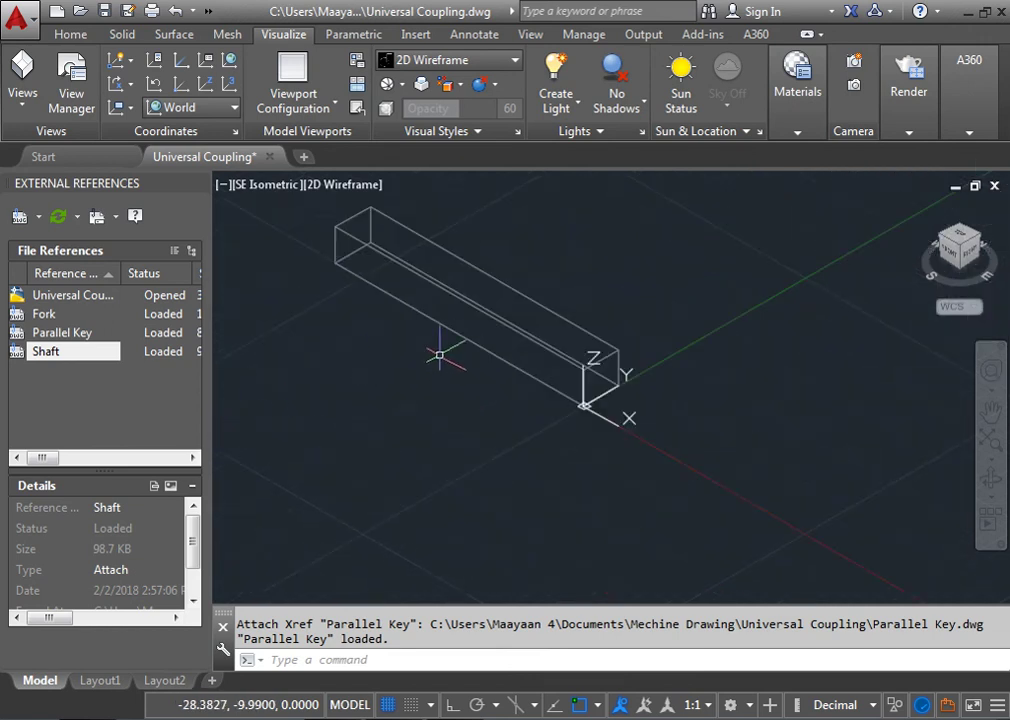
click(531, 341)
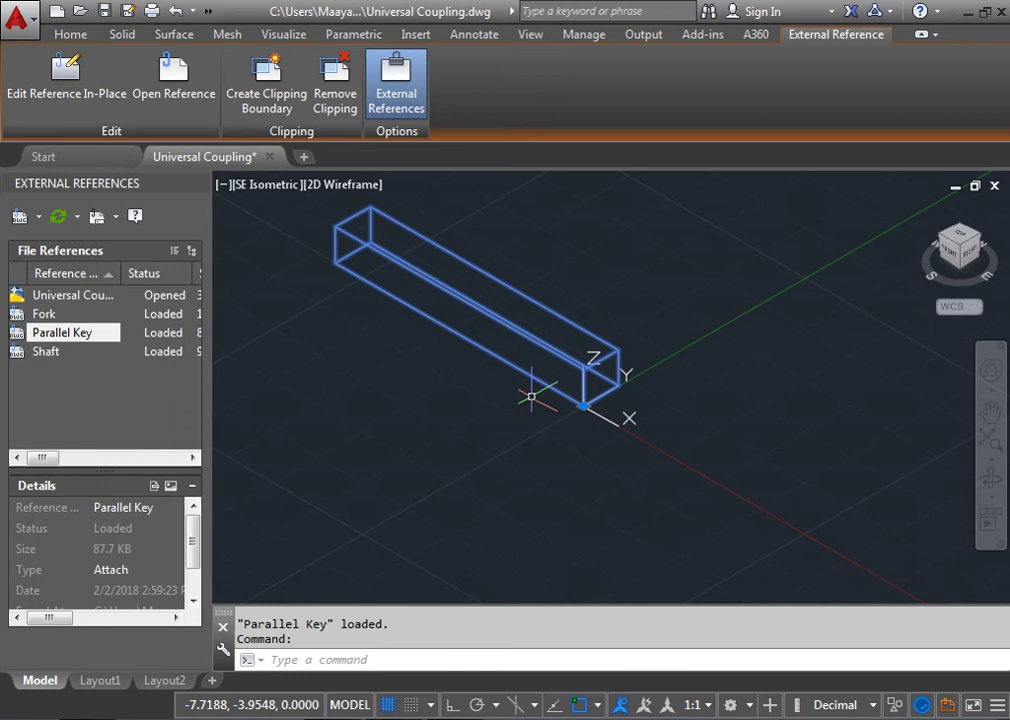
text(m)
key(Return)
scroll(607, 374, down, 3)
scroll(607, 373, up, 2)
scroll(600, 379, up, 3)
click(591, 455)
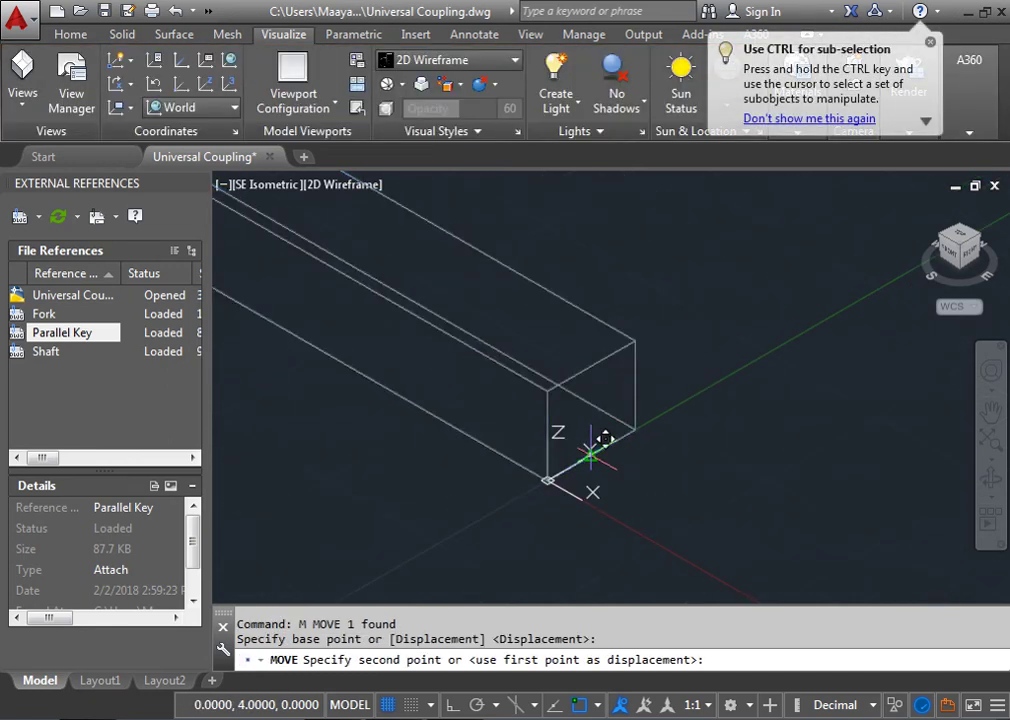
scroll(372, 383, down, 3)
scroll(373, 381, down, 2)
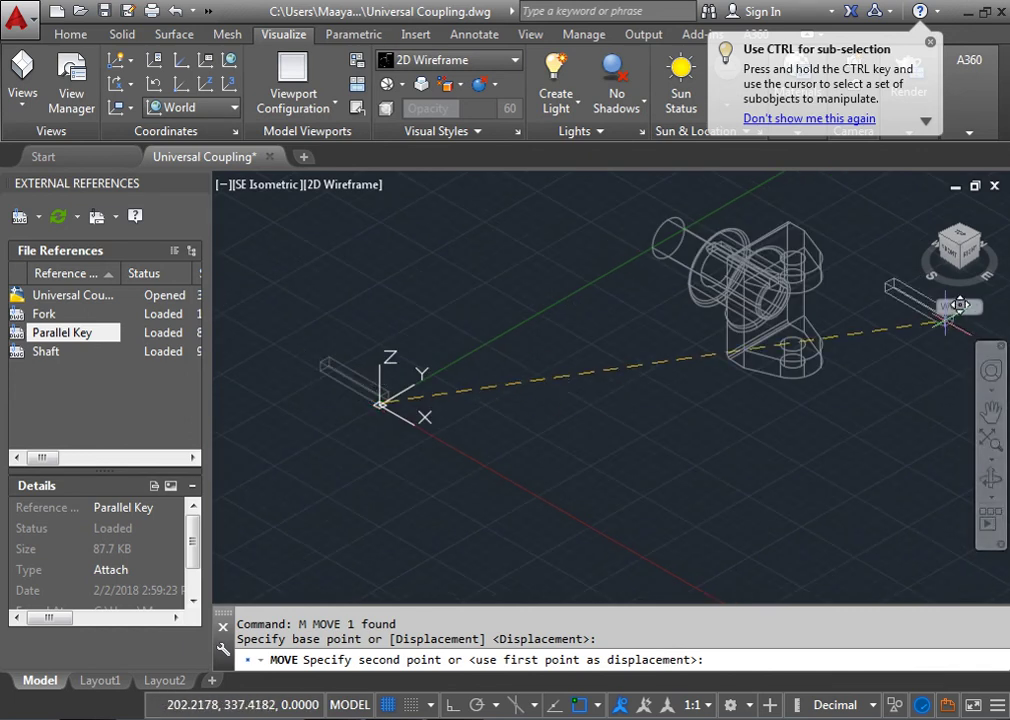
scroll(648, 295, up, 3)
scroll(580, 232, up, 2)
key(Escape)
scroll(680, 250, up, 2)
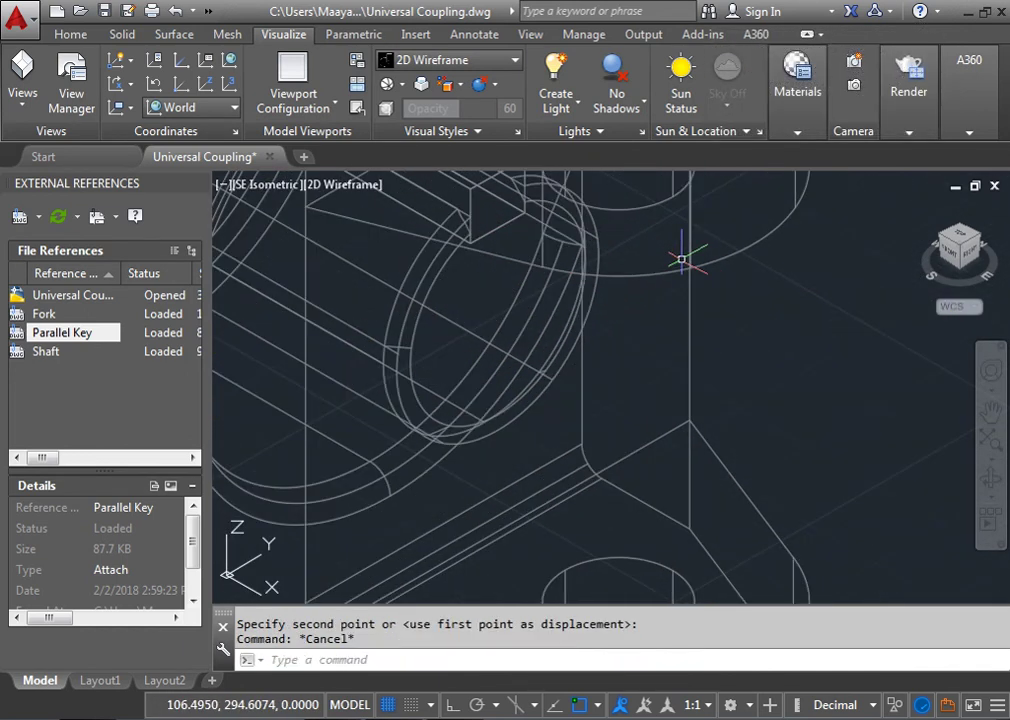
scroll(681, 260, down, 2)
scroll(676, 345, down, 1)
scroll(680, 380, down, 1)
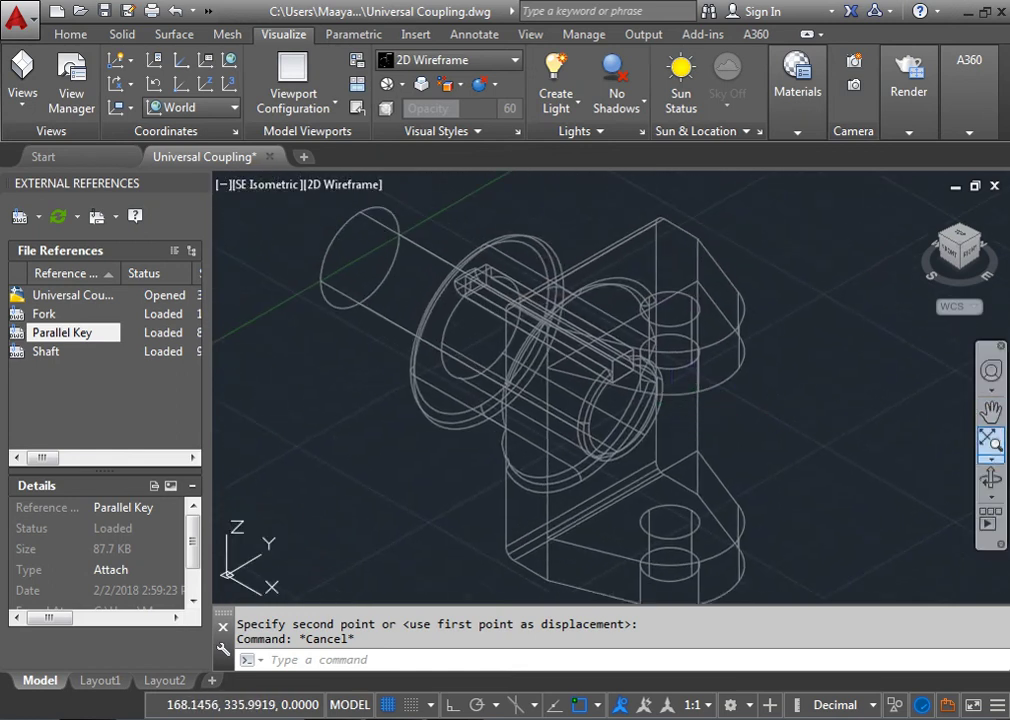
click(990, 477)
drag(600, 400, 640, 400)
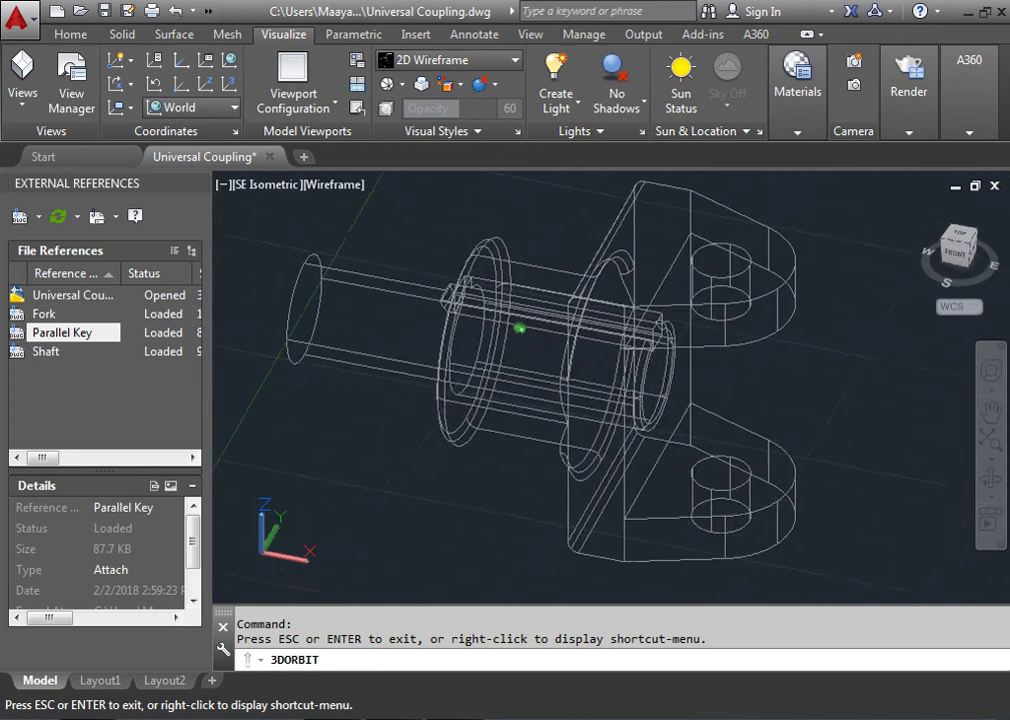
key(Escape)
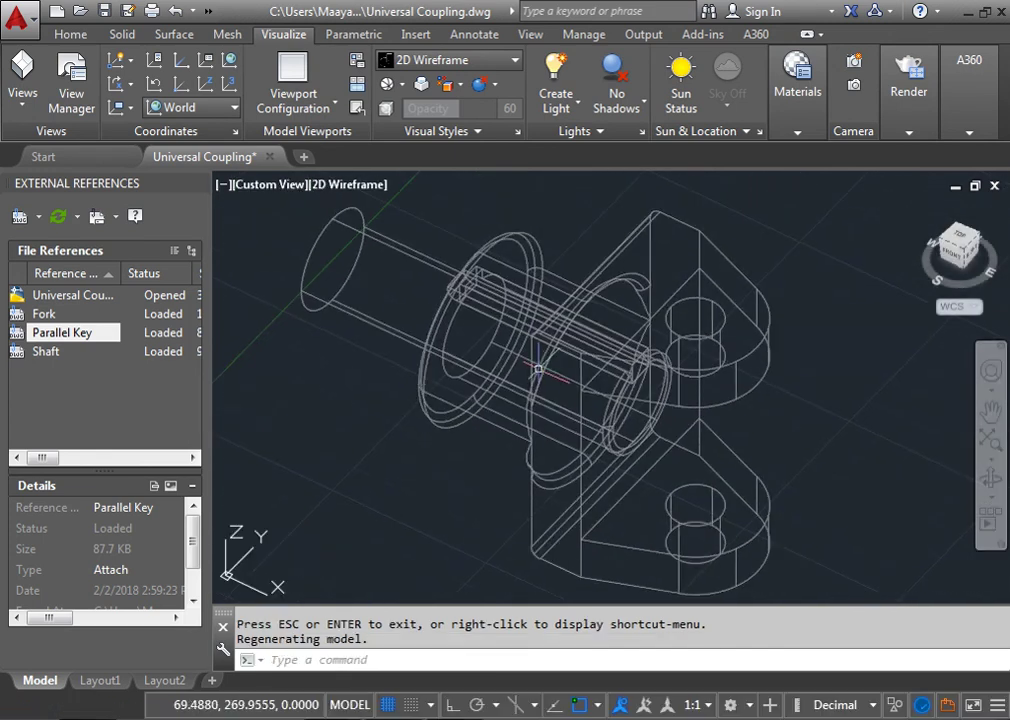
scroll(410, 353, down, 4)
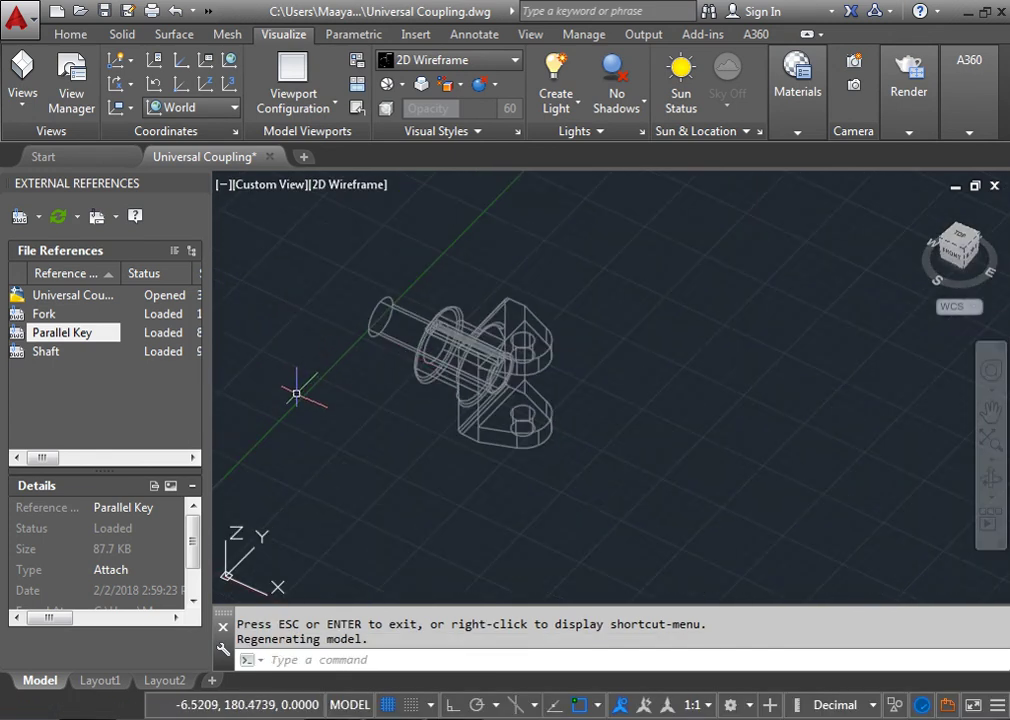
scroll(296, 393, up, 2)
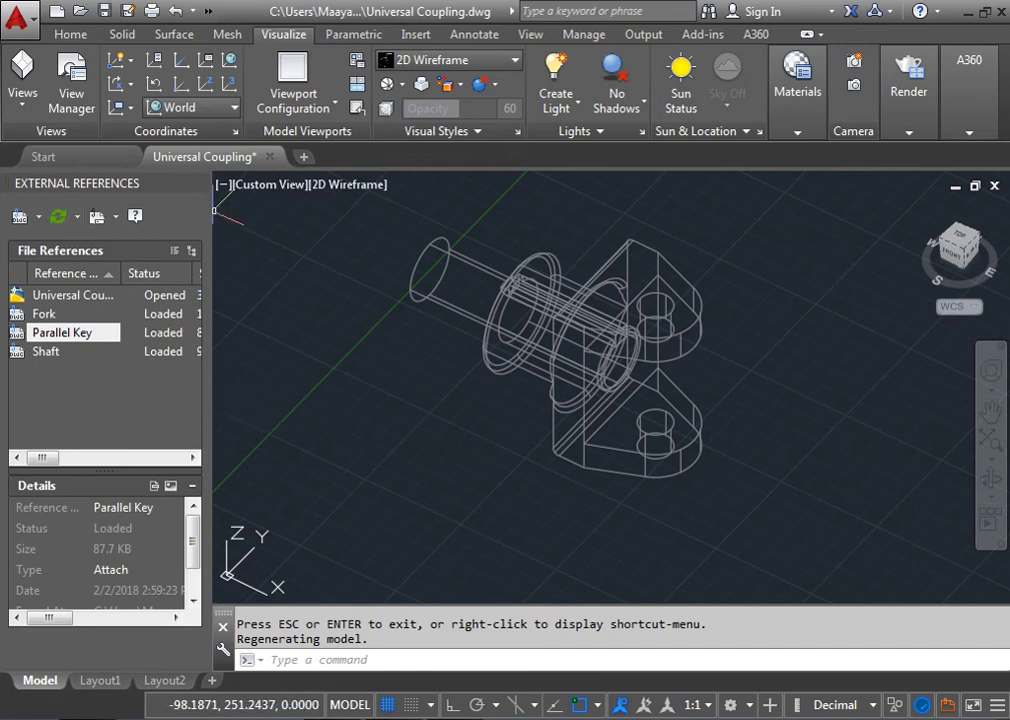
click(344, 187)
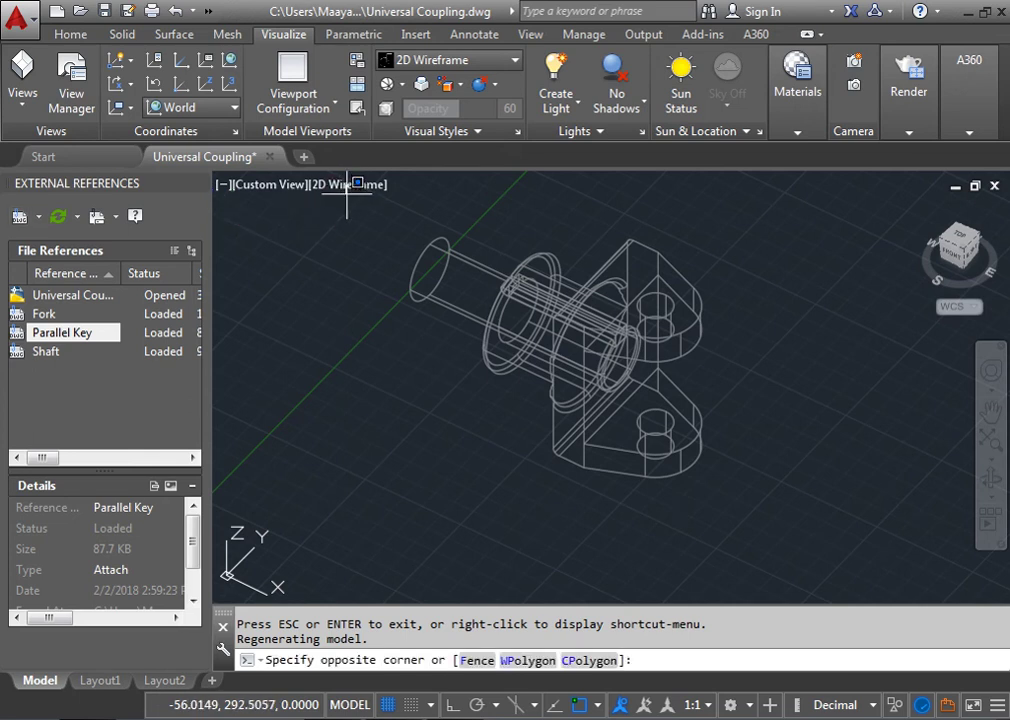
key(Escape)
click(345, 190)
key(Escape)
key(Escape)
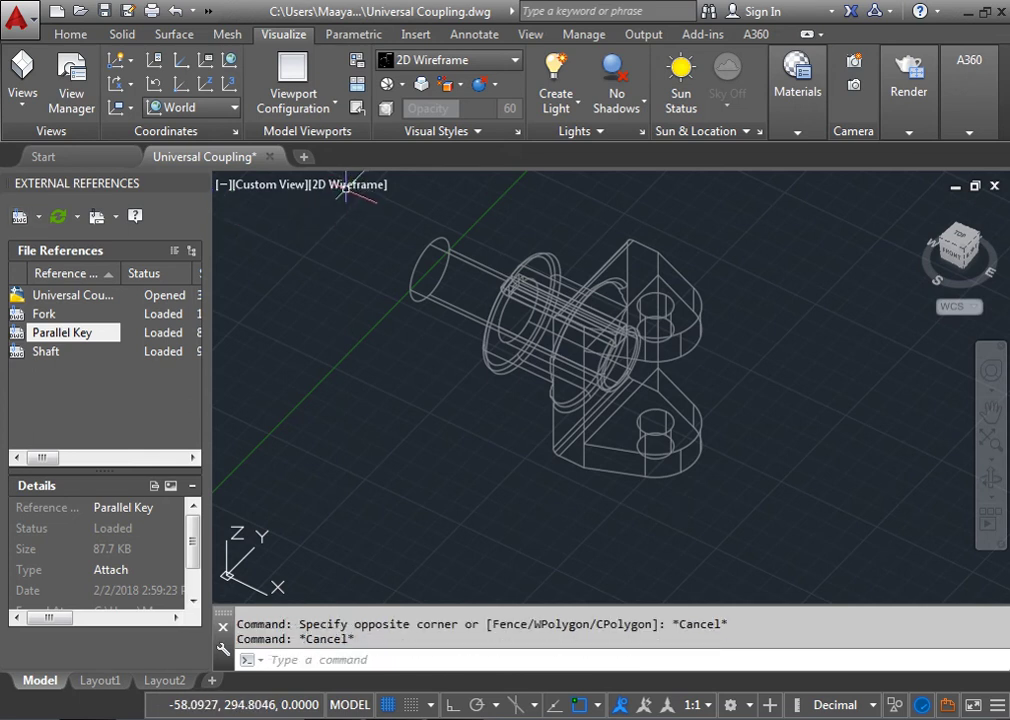
click(352, 181)
key(Escape)
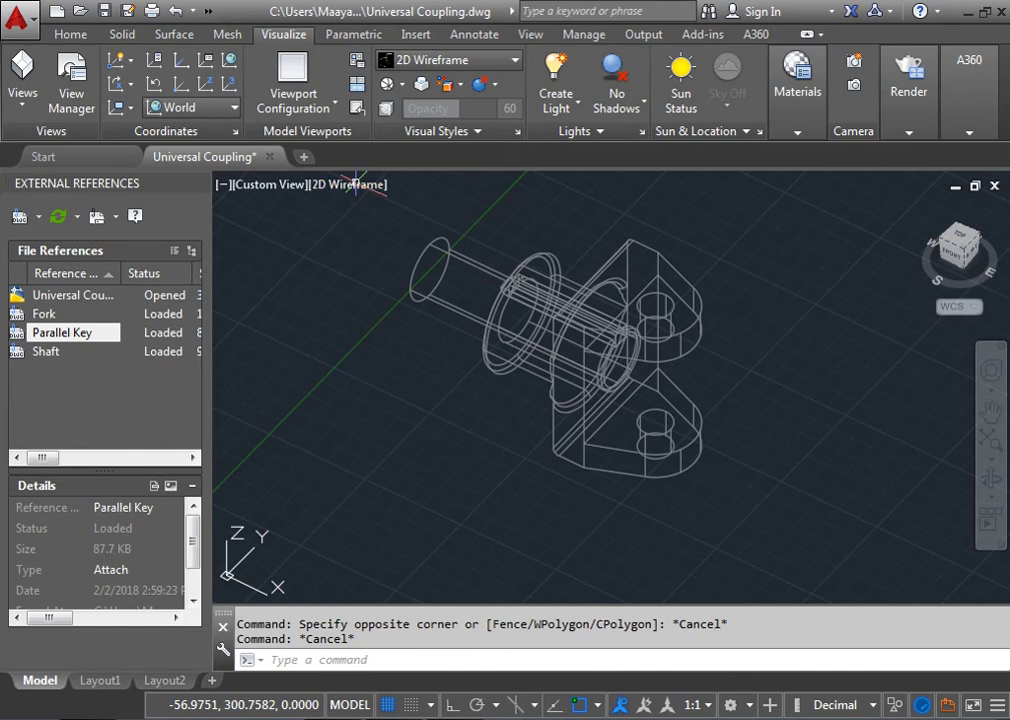
click(355, 186)
key(Escape)
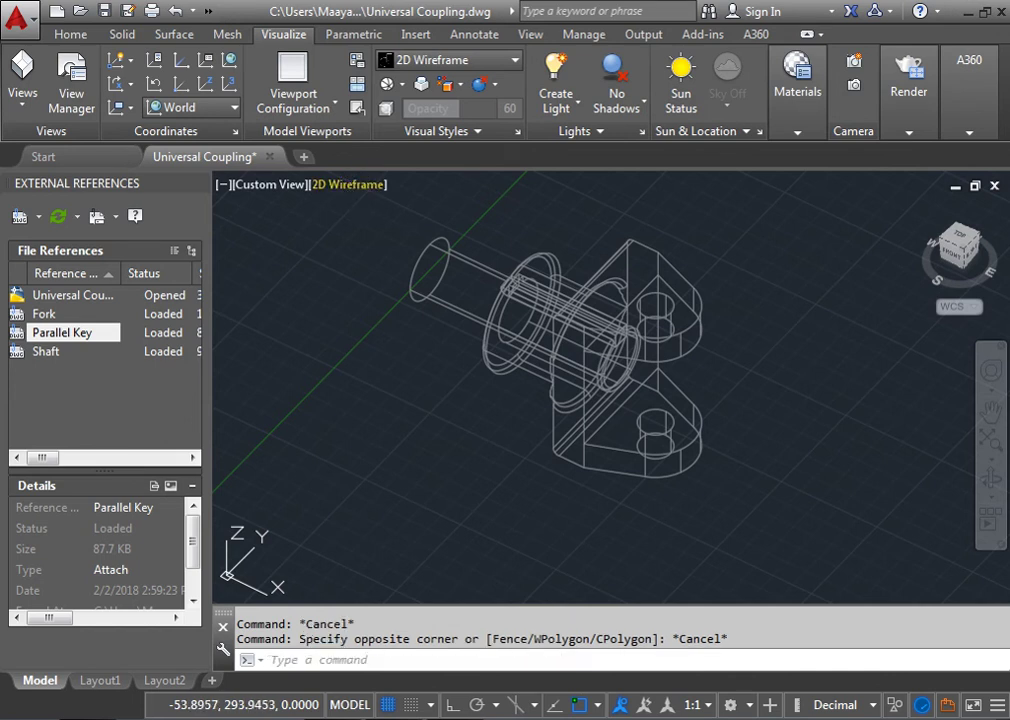
click(340, 184)
click(374, 295)
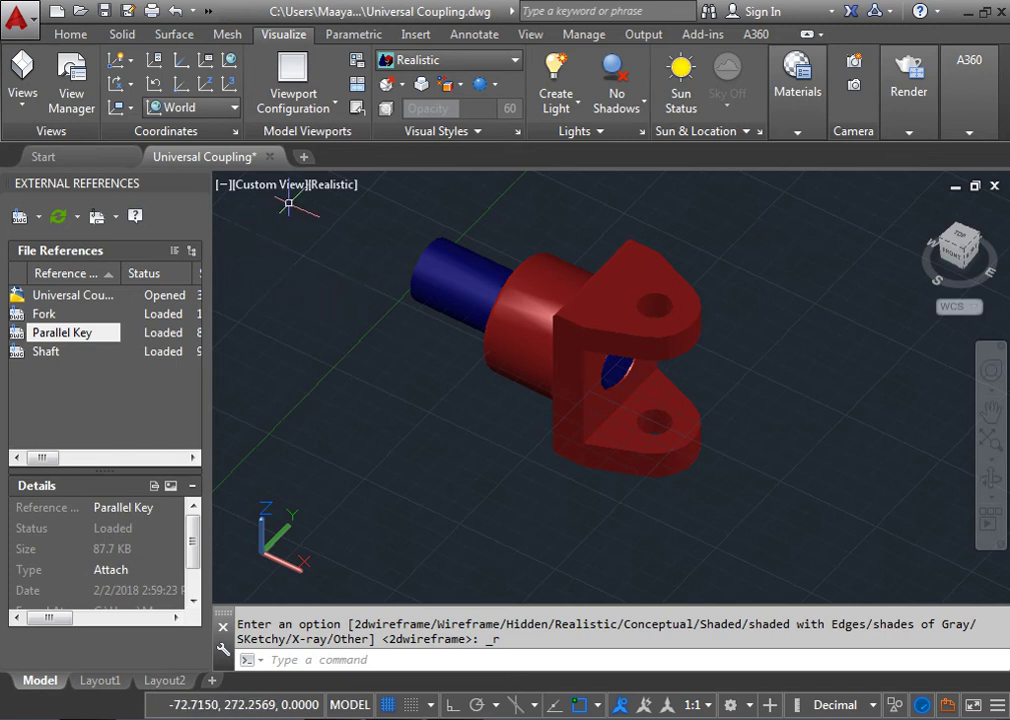
click(334, 184)
click(391, 235)
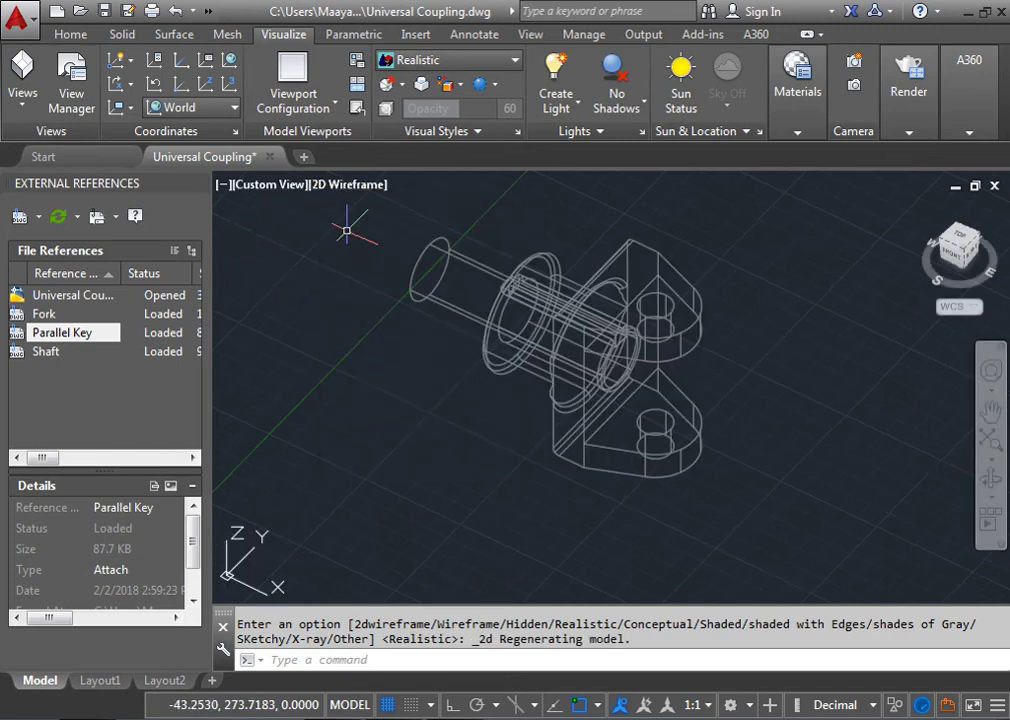
click(70, 34)
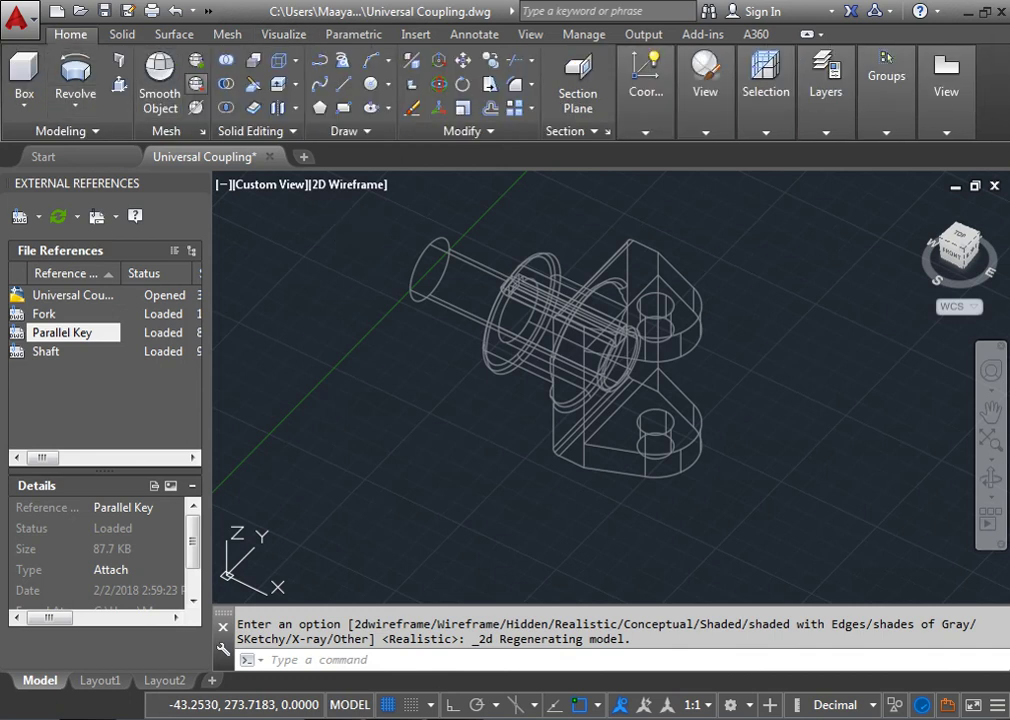
Attach the Center drawing as an external reference at the origin and select it.
click(20, 216)
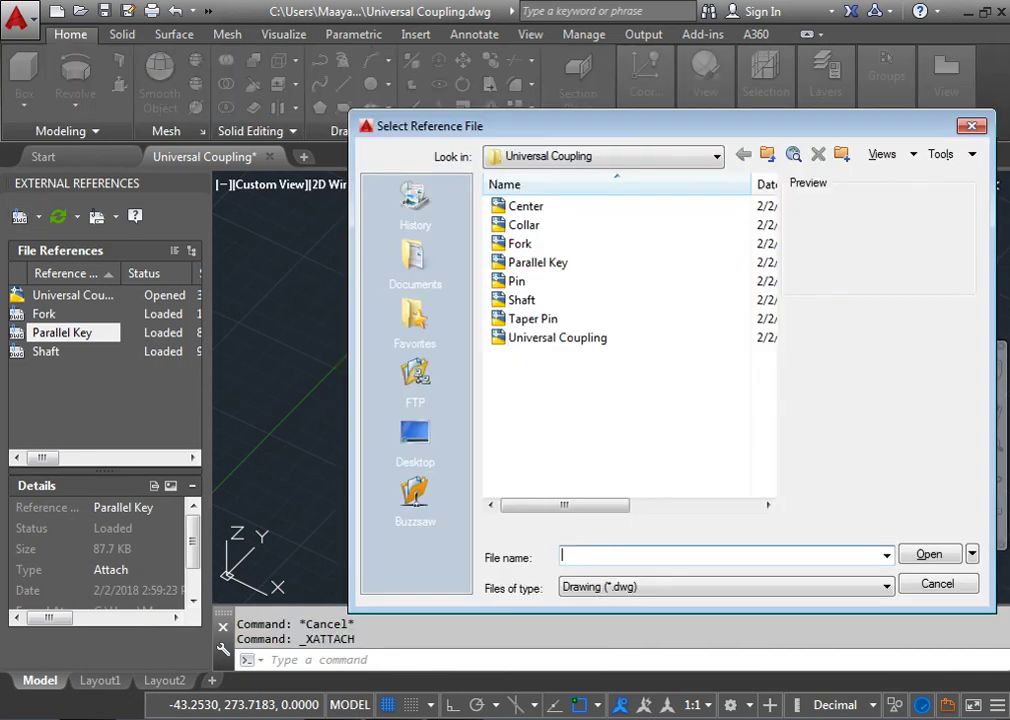
click(525, 206)
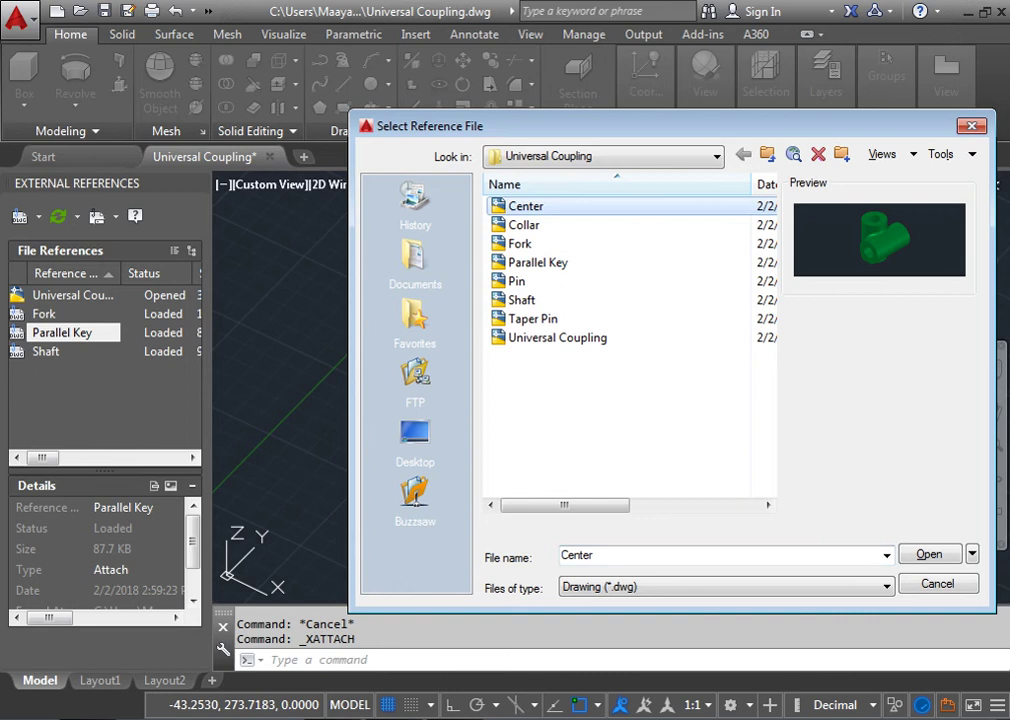
click(929, 554)
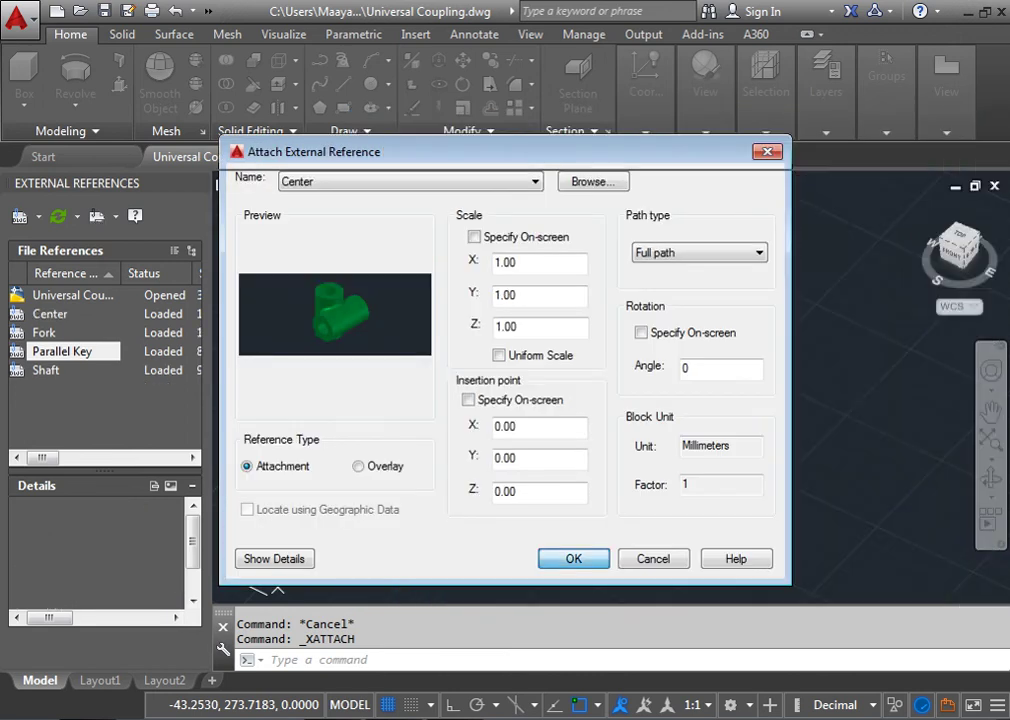
key(Return)
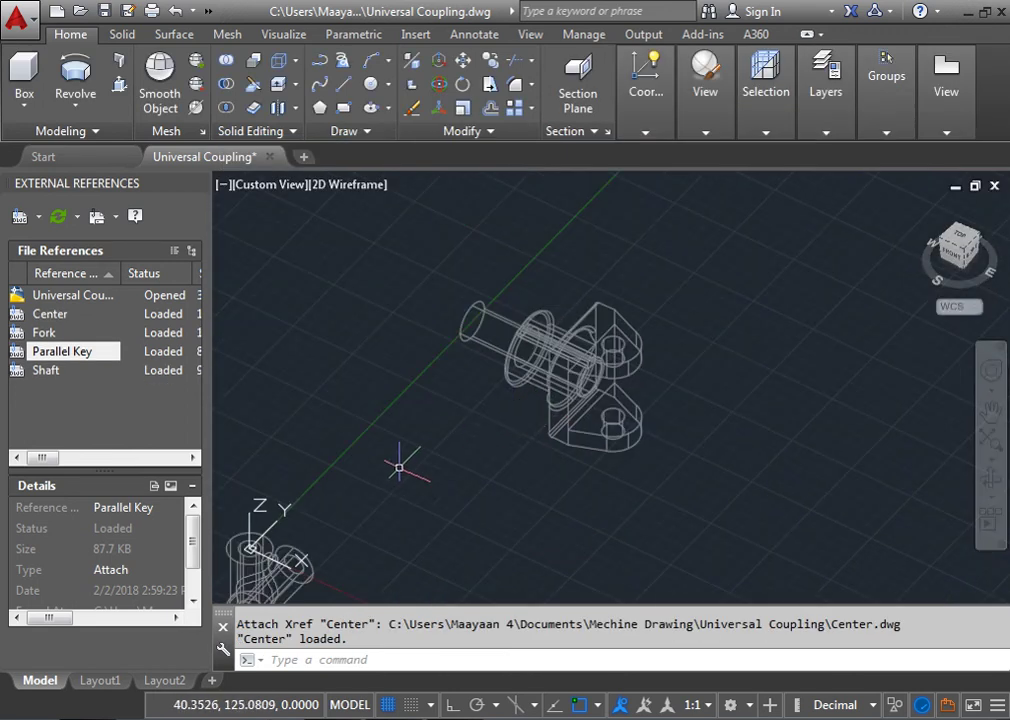
scroll(401, 462, up, 3)
scroll(383, 485, up, 3)
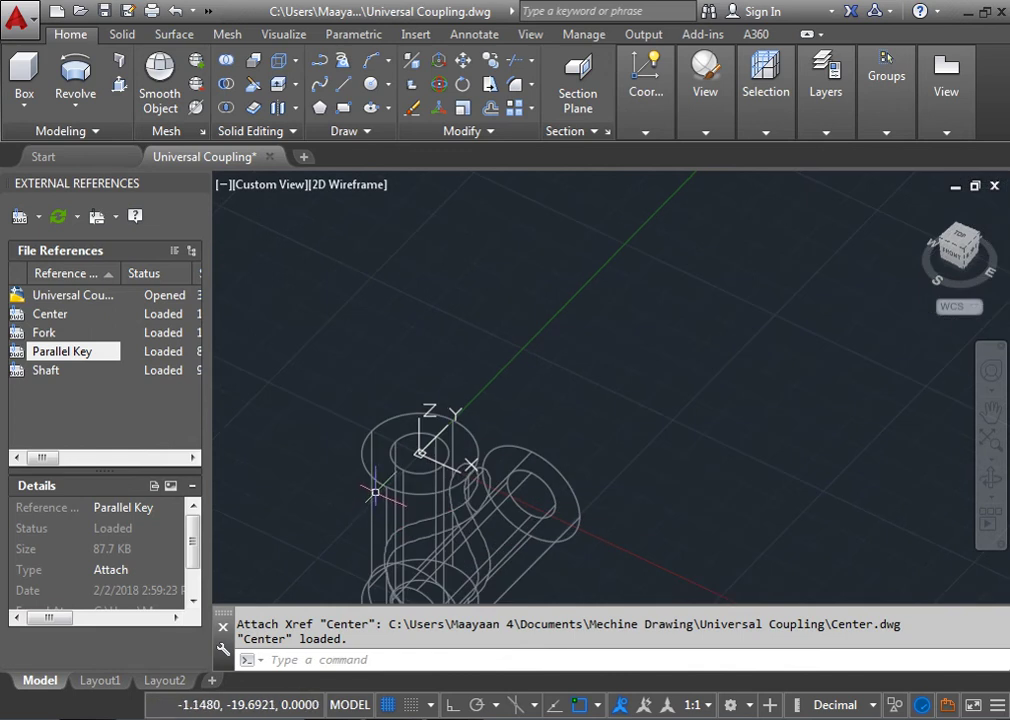
click(378, 485)
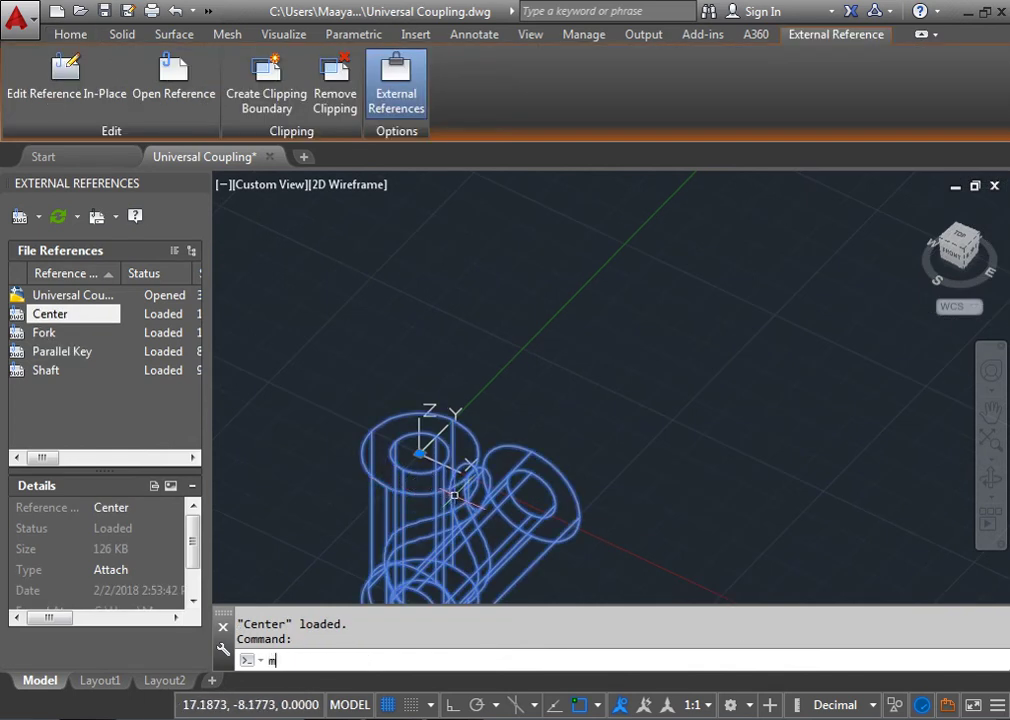
Start moving the Center reference, orbiting to pick a base point on it, then cancel.
key(Return)
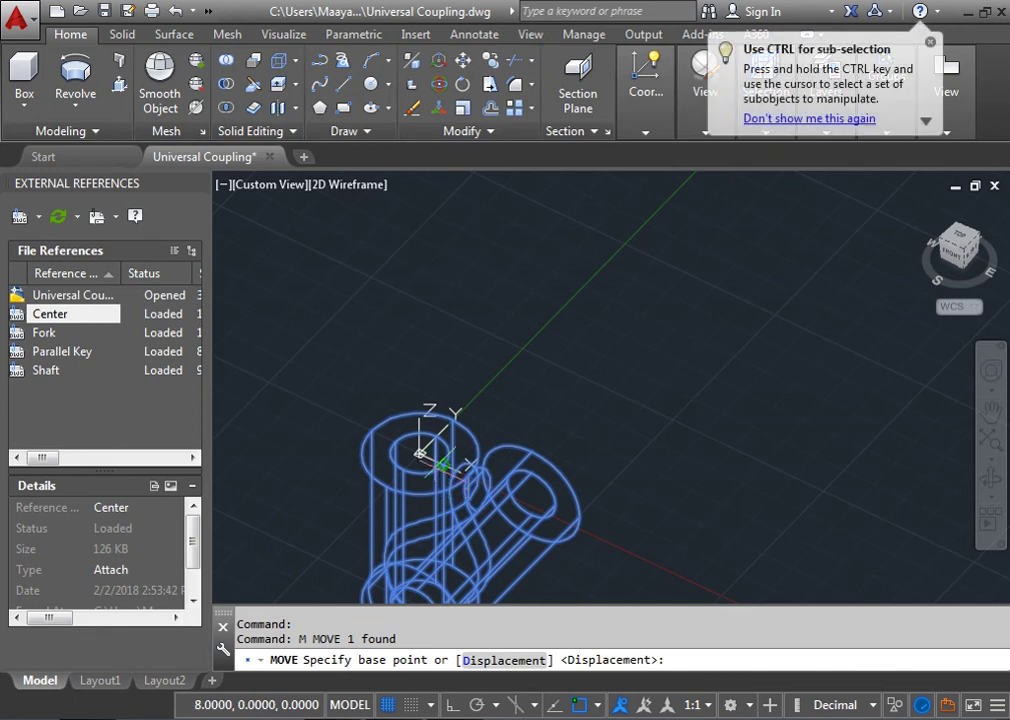
scroll(418, 440, up, 3)
scroll(412, 452, up, 3)
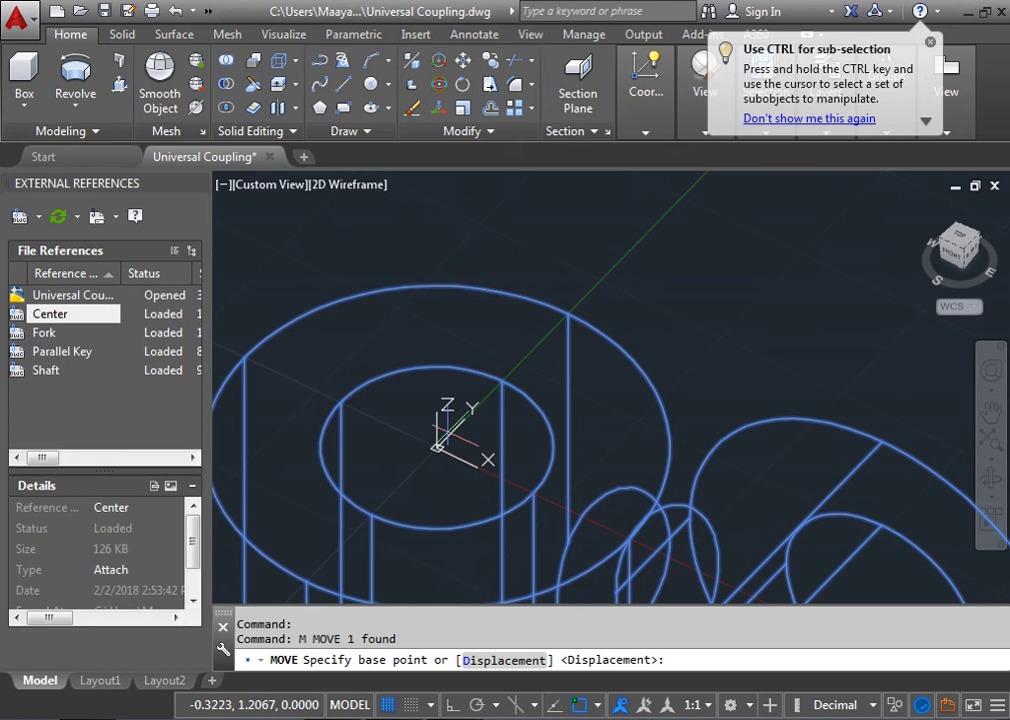
scroll(523, 330, down, 5)
scroll(523, 334, up, 10)
scroll(523, 322, up, 4)
scroll(525, 325, down, 10)
scroll(520, 318, down, 2)
scroll(495, 520, up, 5)
scroll(585, 495, down, 1)
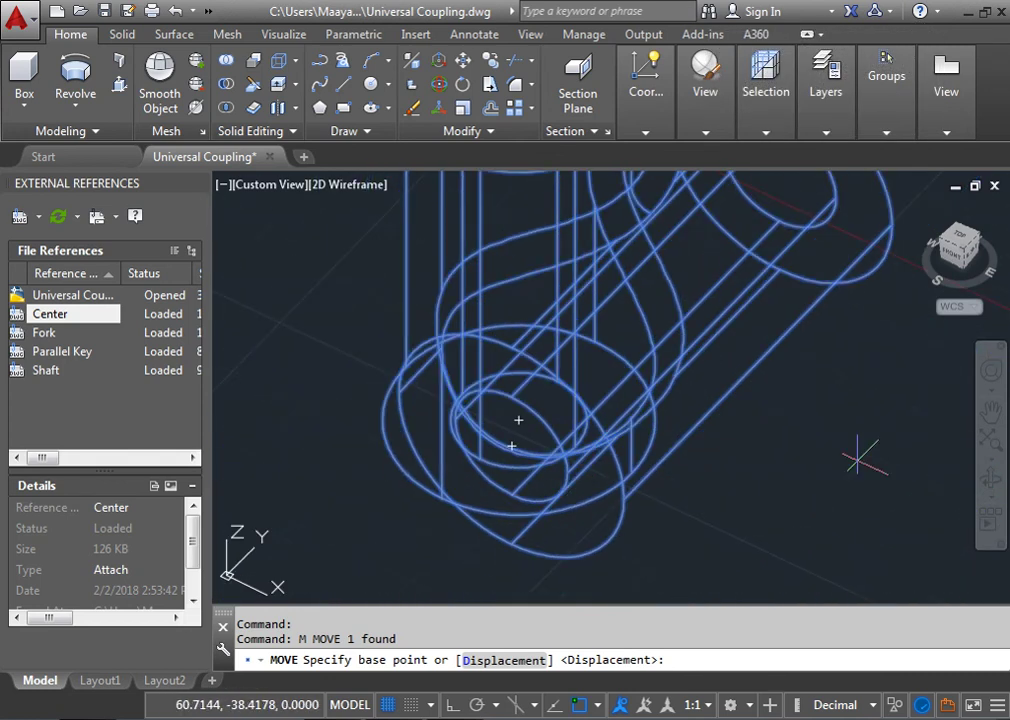
shift+middle_drag(518, 420, 557, 375)
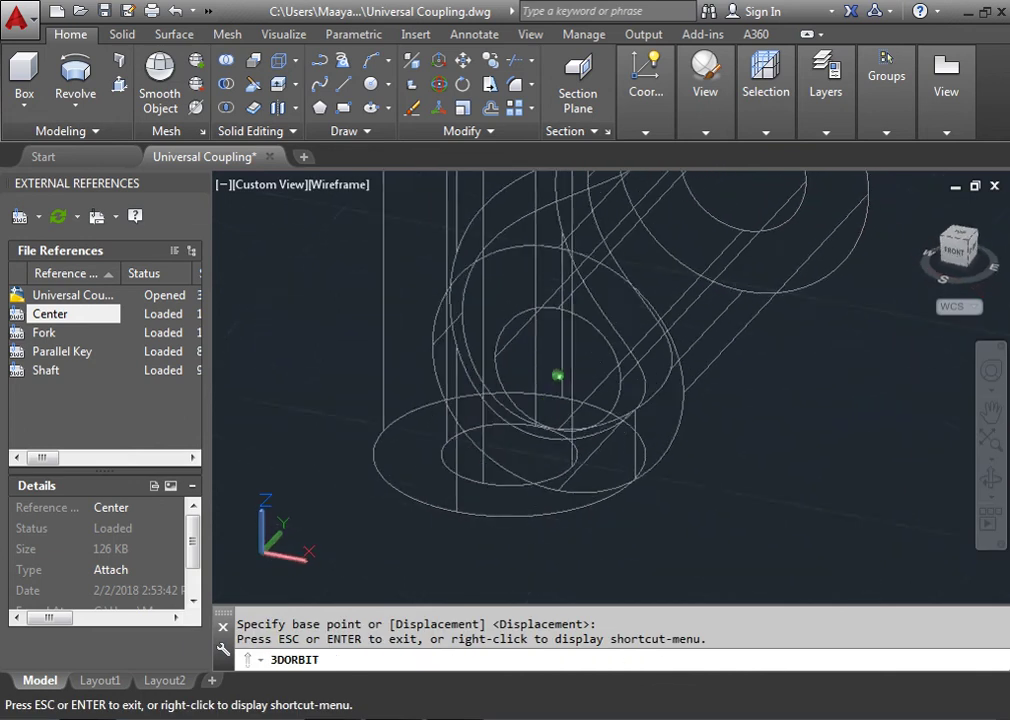
shift+middle_drag(557, 375, 552, 478)
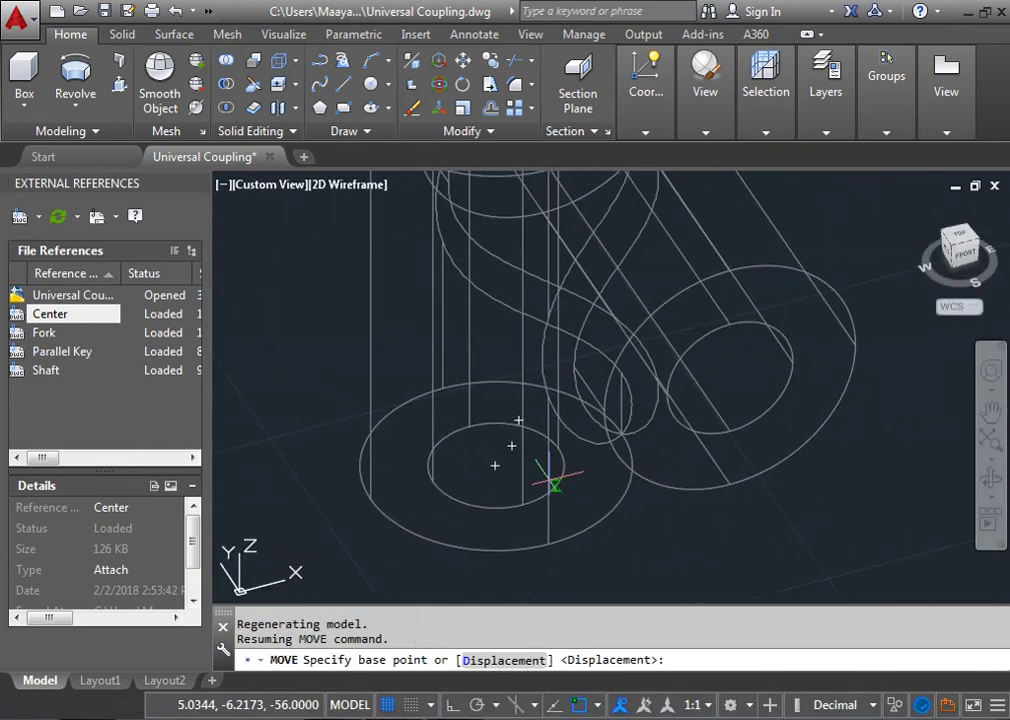
click(495, 464)
scroll(410, 440, down, 5)
scroll(430, 440, down, 3)
scroll(272, 470, down, 3)
scroll(275, 430, up, 3)
scroll(330, 395, up, 3)
scroll(358, 374, up, 3)
key(Escape)
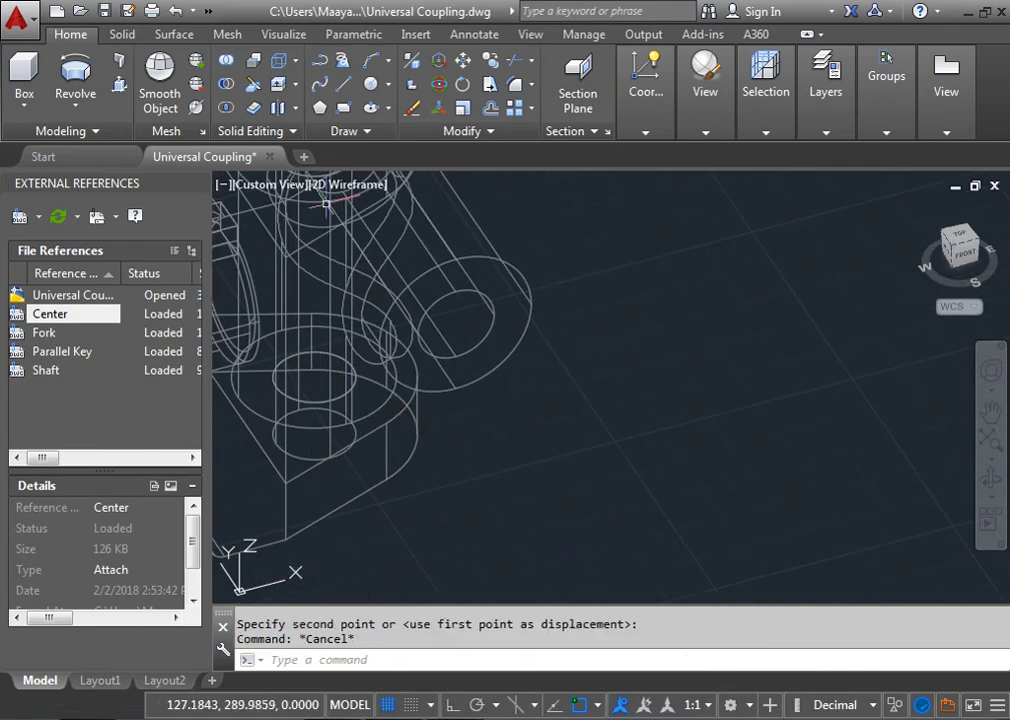
Clear the selection and zoom out to show the whole wireframe assembly.
click(283, 188)
key(Escape)
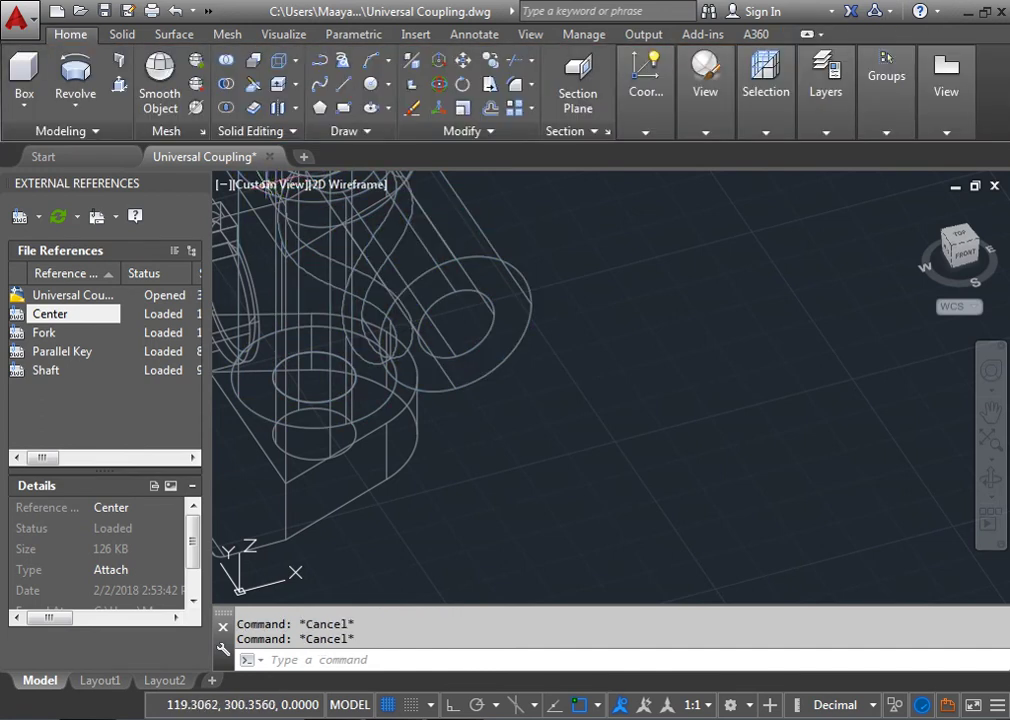
scroll(567, 275, down, 3)
scroll(590, 311, down, 3)
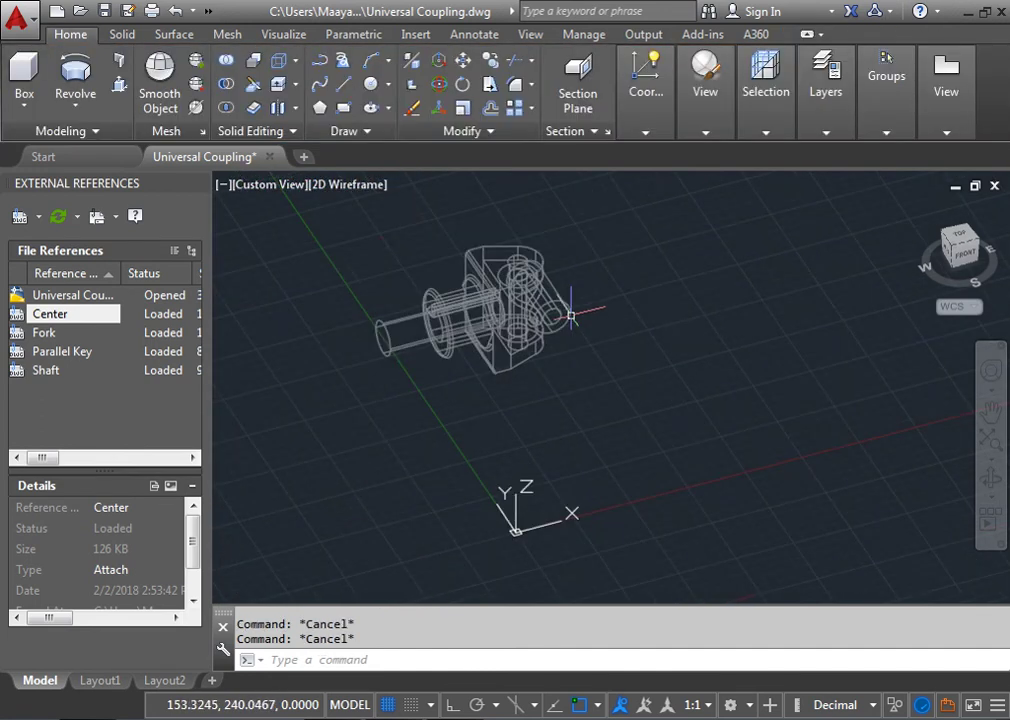
Switch the view to SE Isometric, cancelling the accidental selection windows.
click(268, 184)
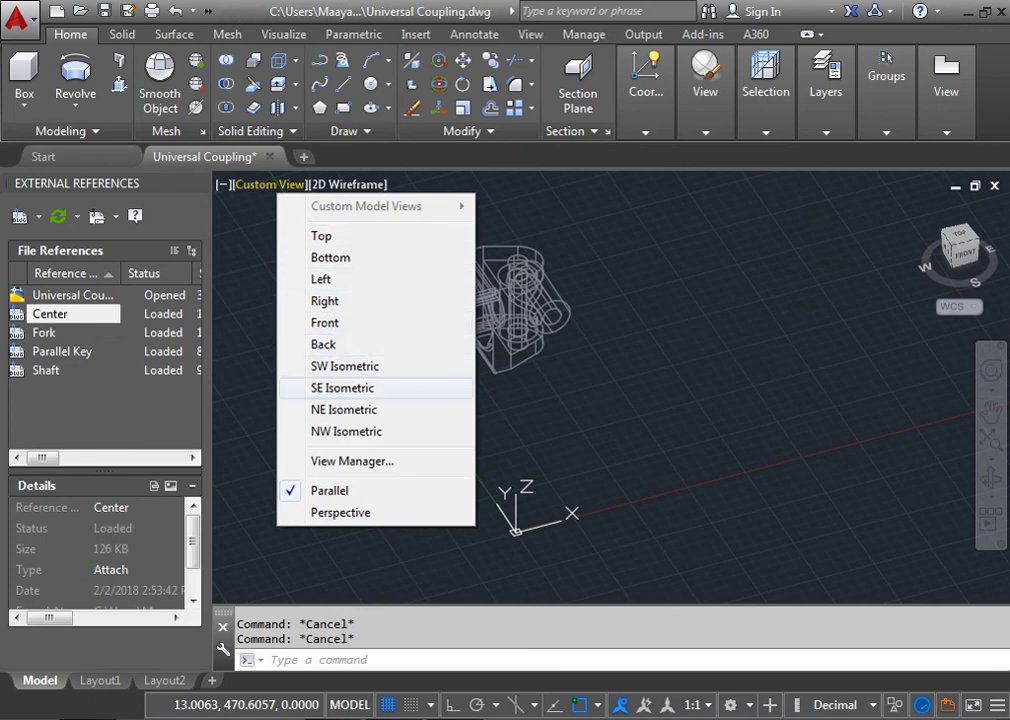
click(327, 386)
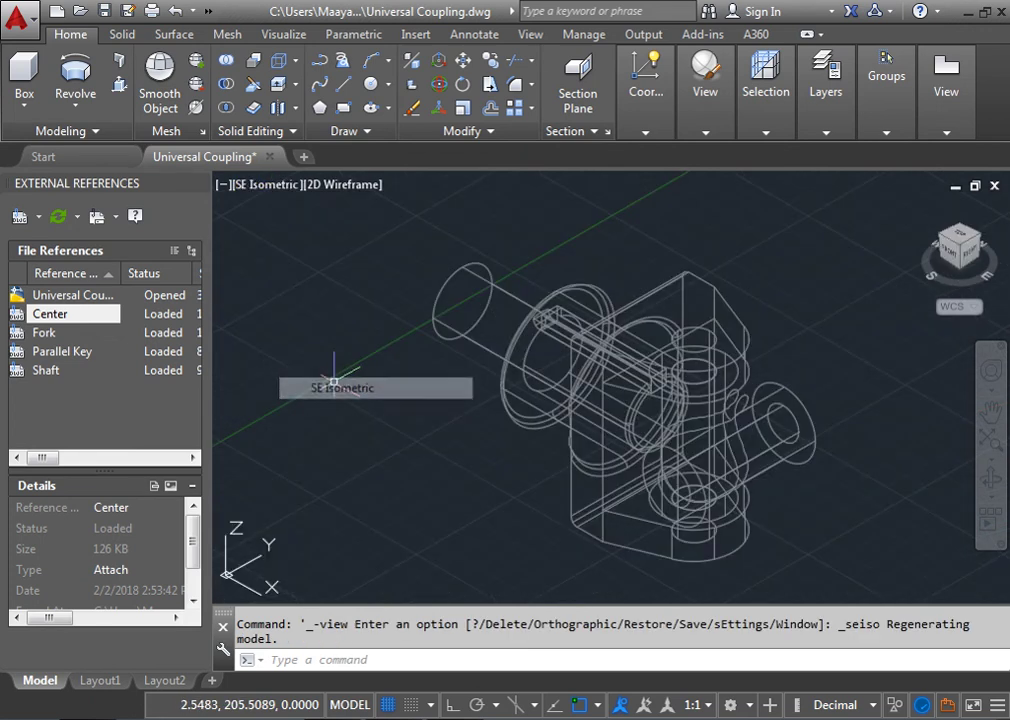
click(352, 188)
key(Escape)
click(340, 189)
key(Escape)
key(Escape)
click(328, 190)
key(Escape)
key(Escape)
click(372, 210)
key(Escape)
scroll(450, 429, down, 4)
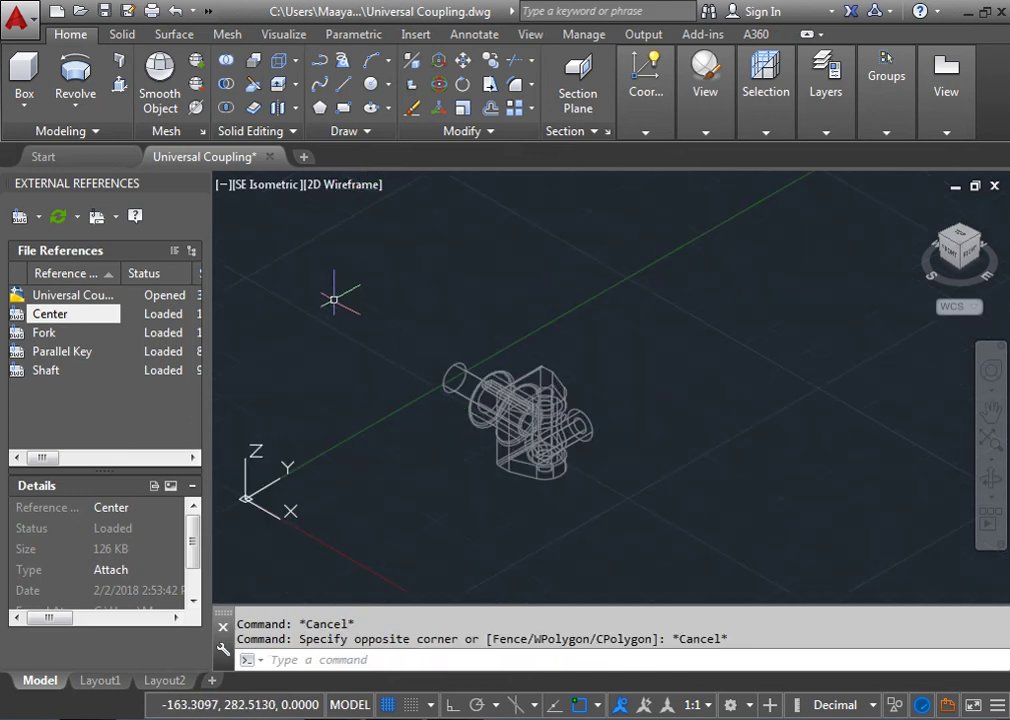
scroll(309, 269, up, 3)
key(Escape)
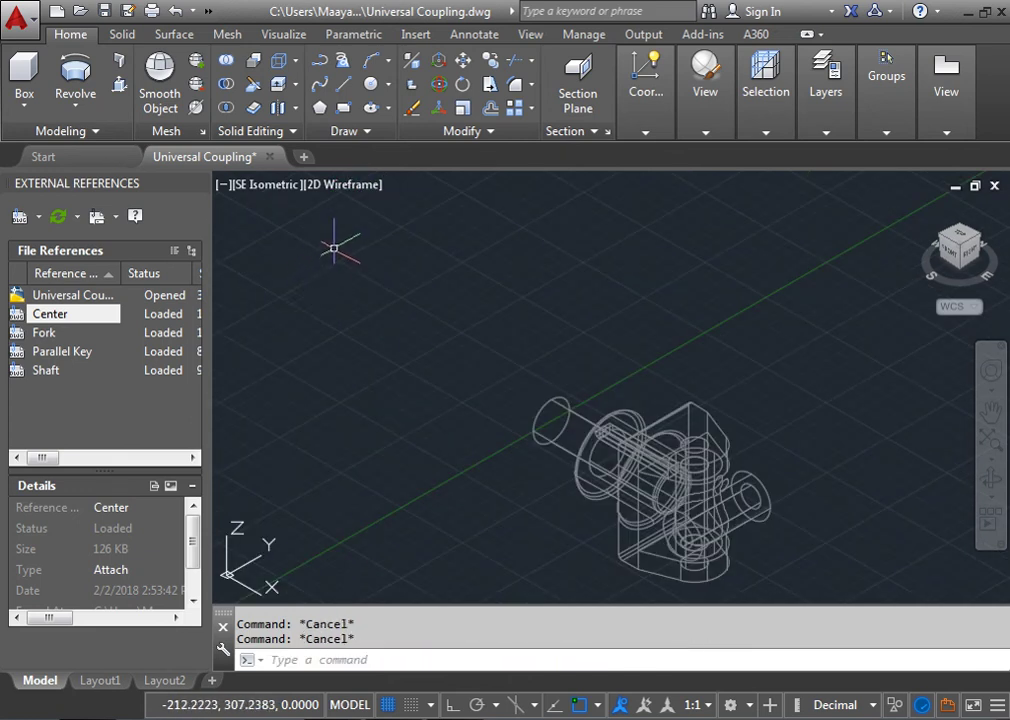
Apply the Realistic visual style and pan to recentre the coupling.
click(345, 184)
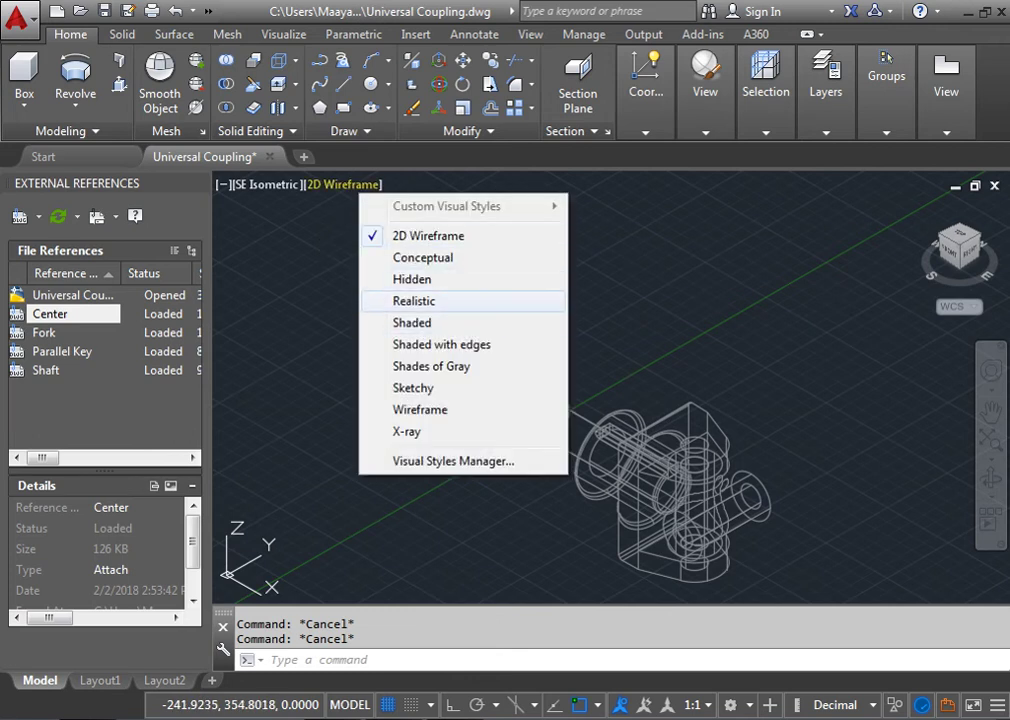
click(426, 296)
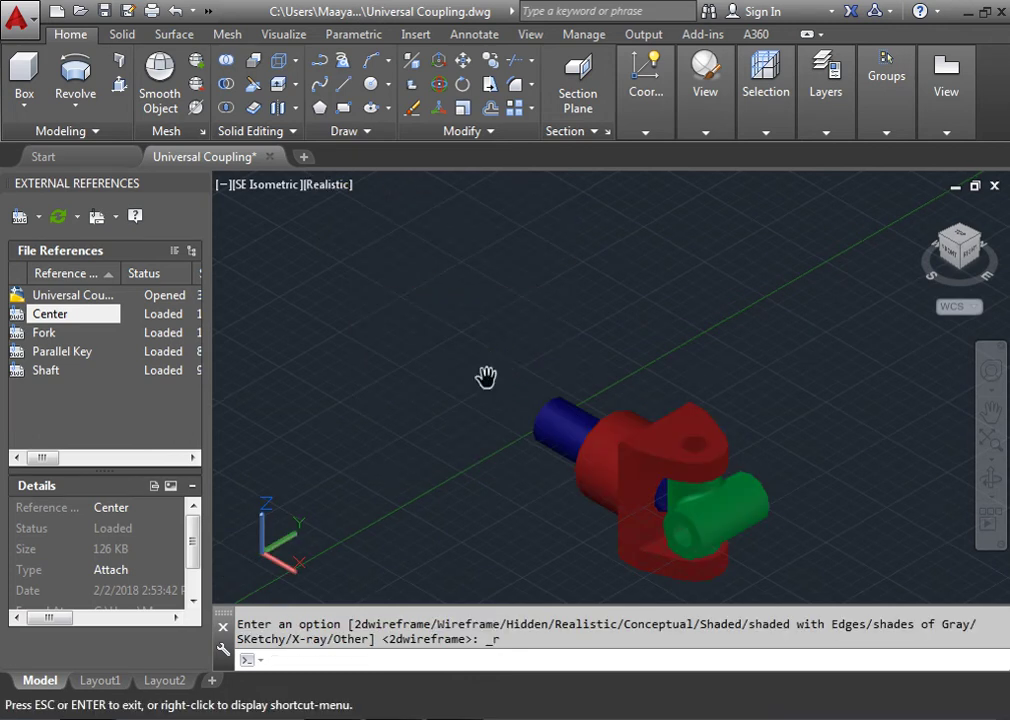
middle_drag(485, 376, 467, 347)
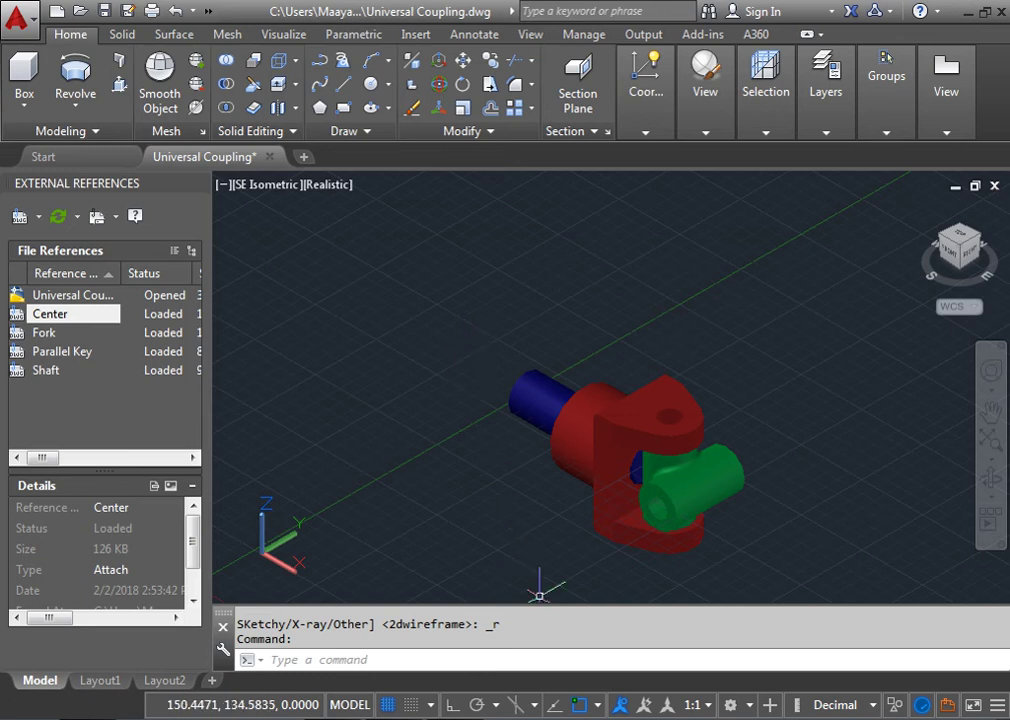
click(616, 582)
Copy the red fork and blue shaft to the upper left of the original coupling.
click(524, 317)
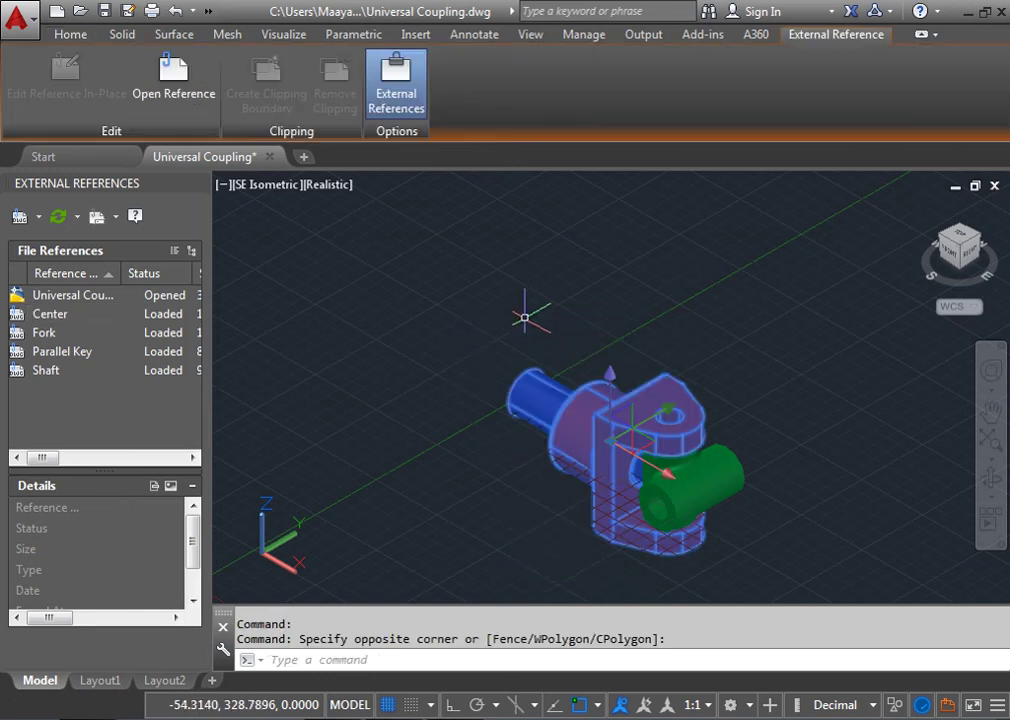
text(co)
key(Return)
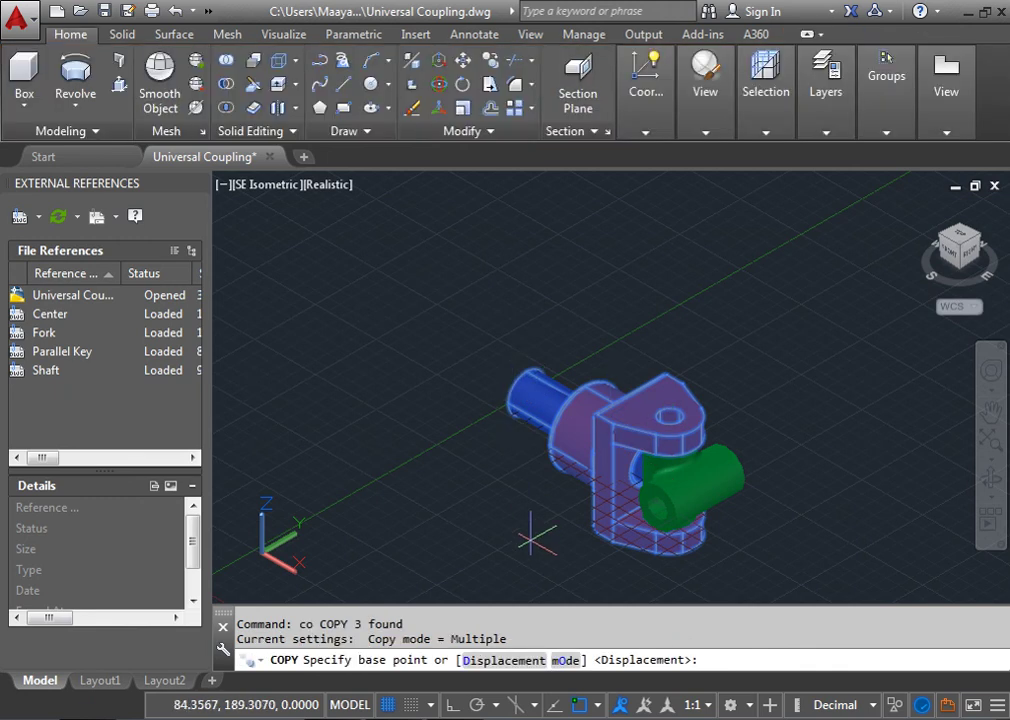
click(530, 547)
click(266, 393)
key(Escape)
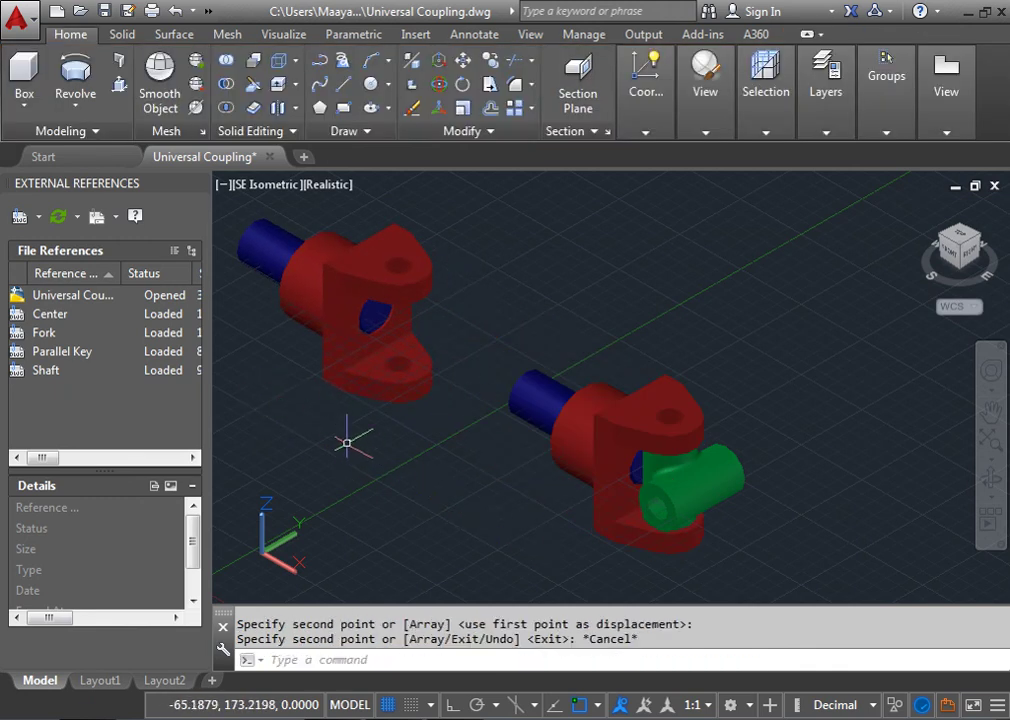
middle_drag(413, 517, 507, 582)
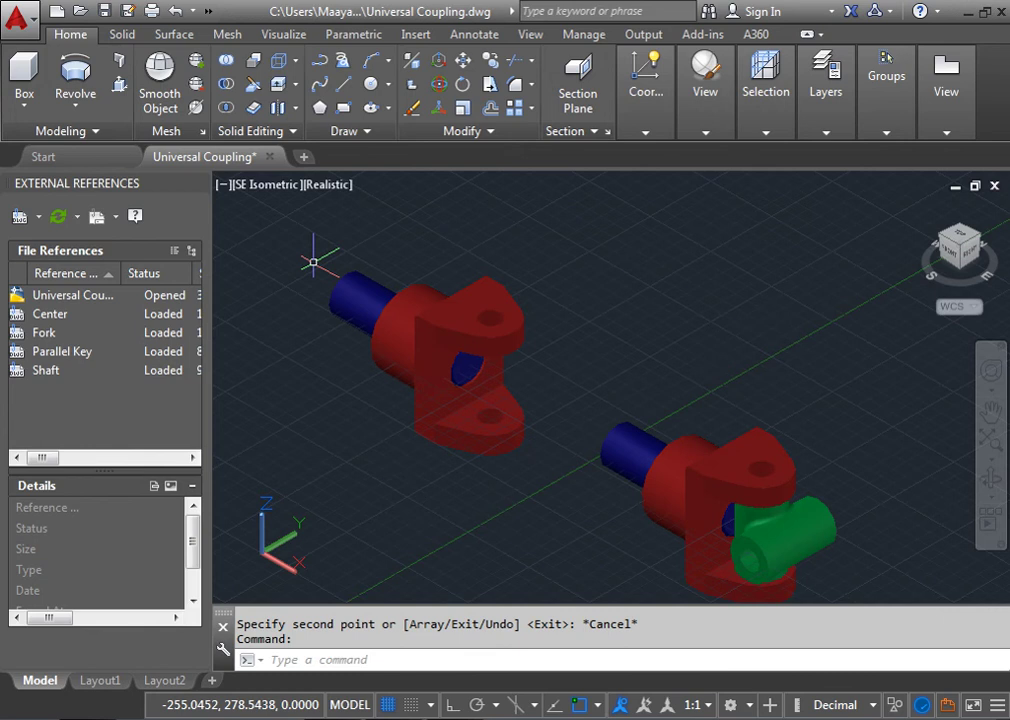
drag(312, 216, 534, 430)
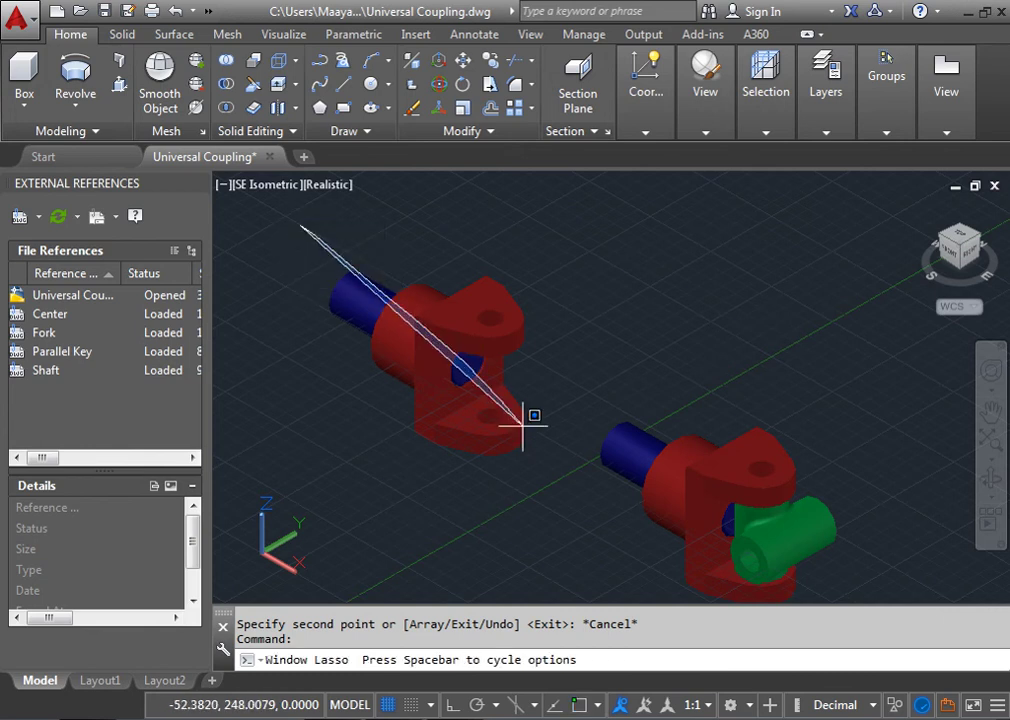
Rotate the copied fork and shaft 180° with 3DROTATE, Ortho on, so the shaft faces the coupling.
drag(306, 221, 557, 480)
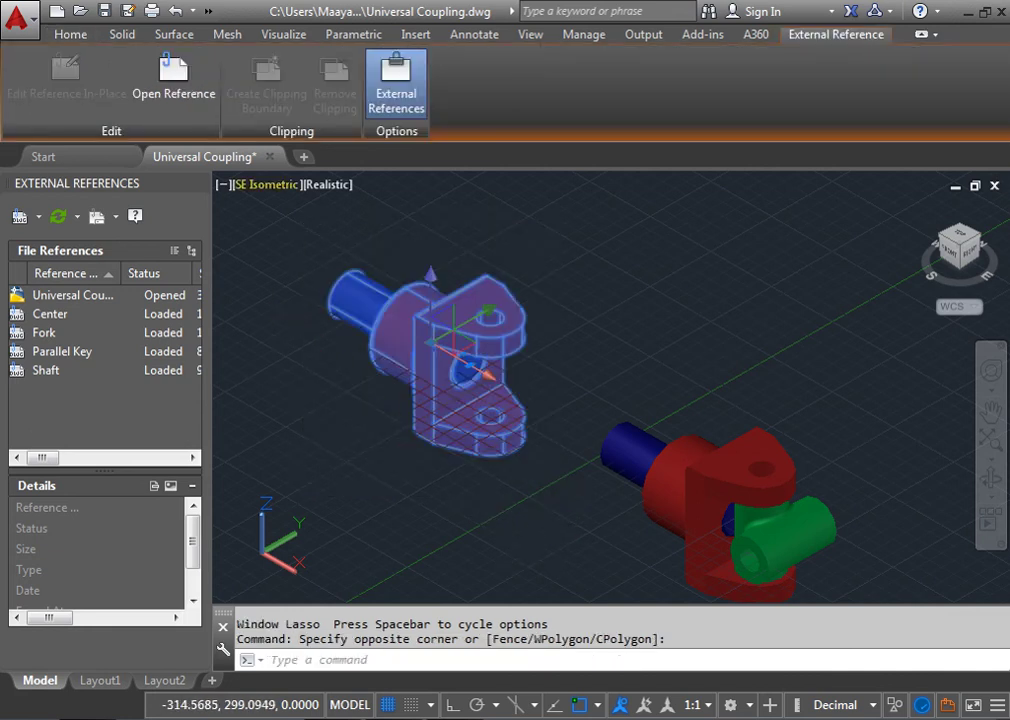
click(70, 34)
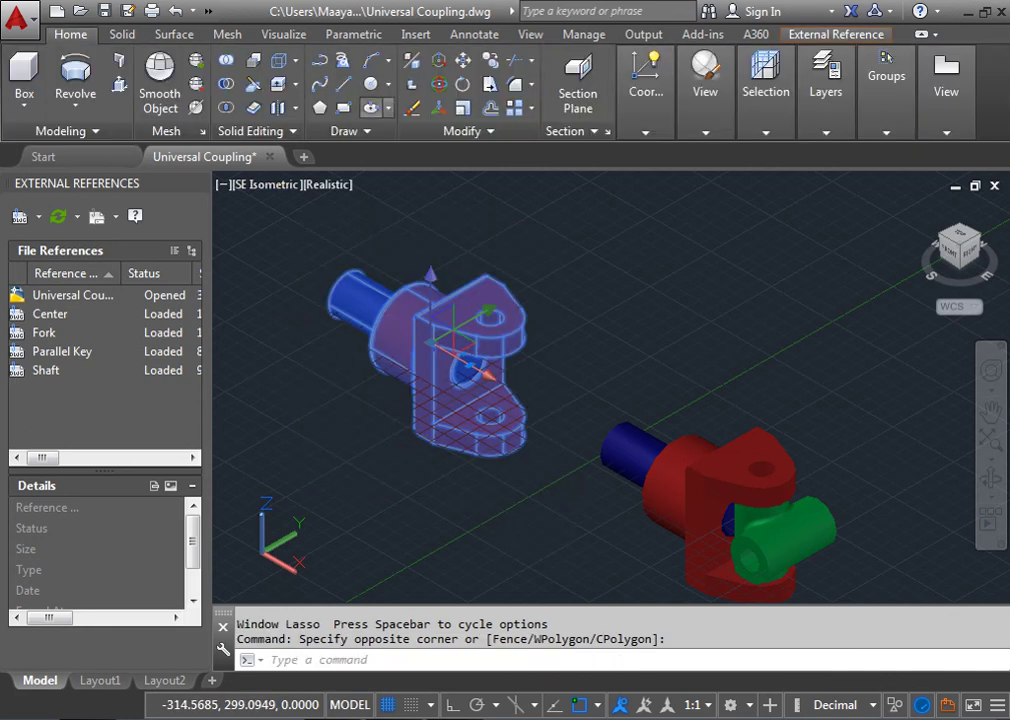
click(438, 83)
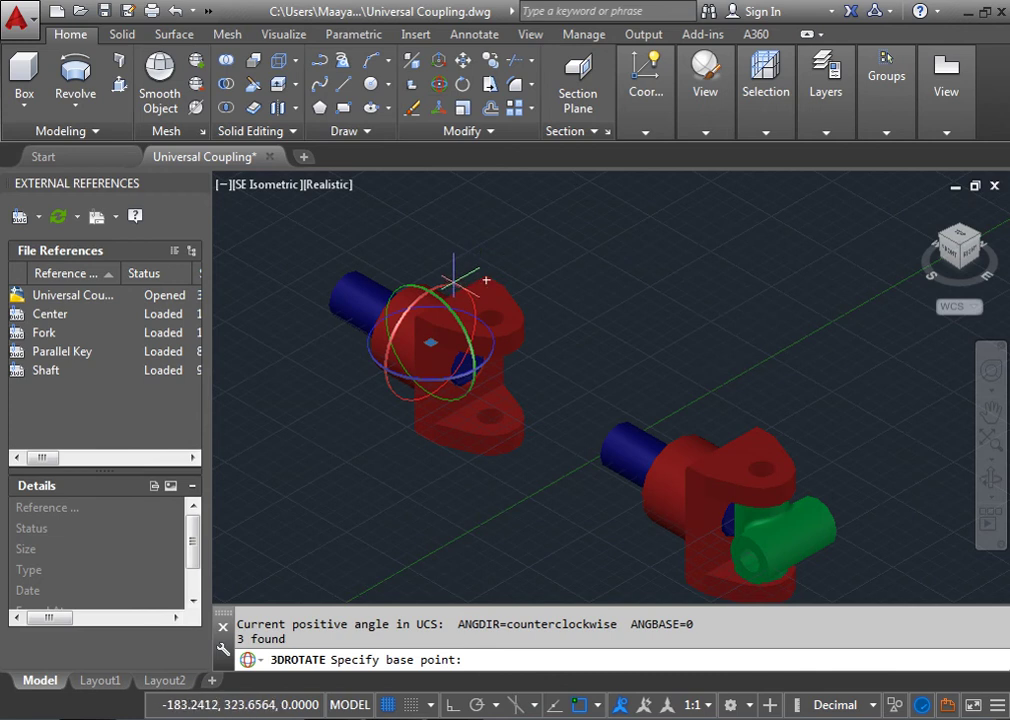
click(450, 288)
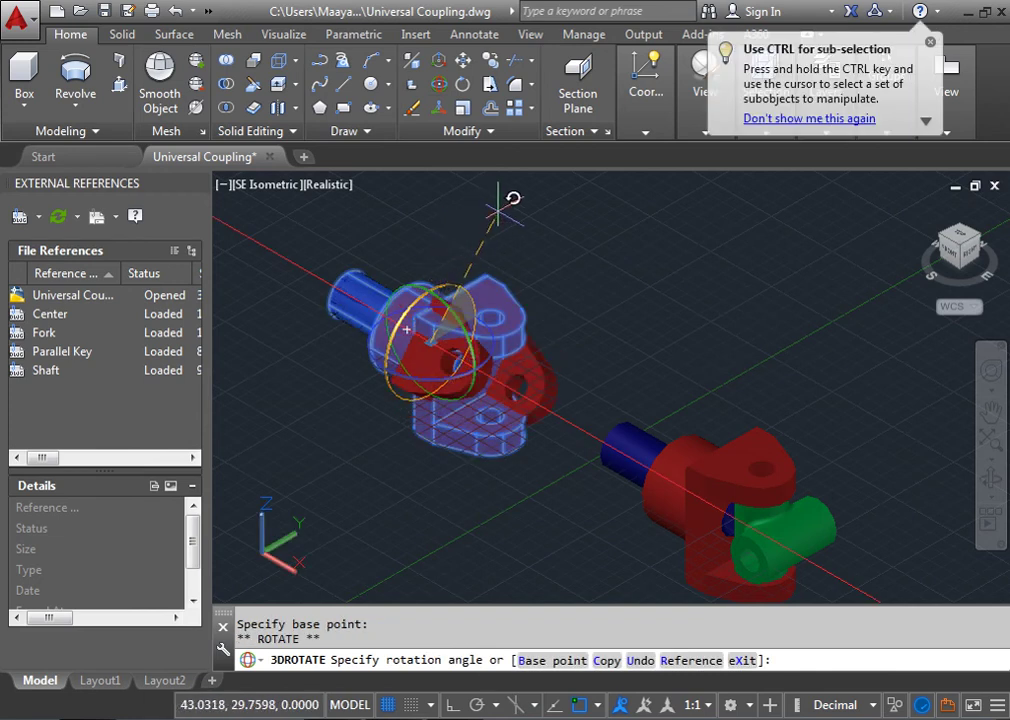
key(F8)
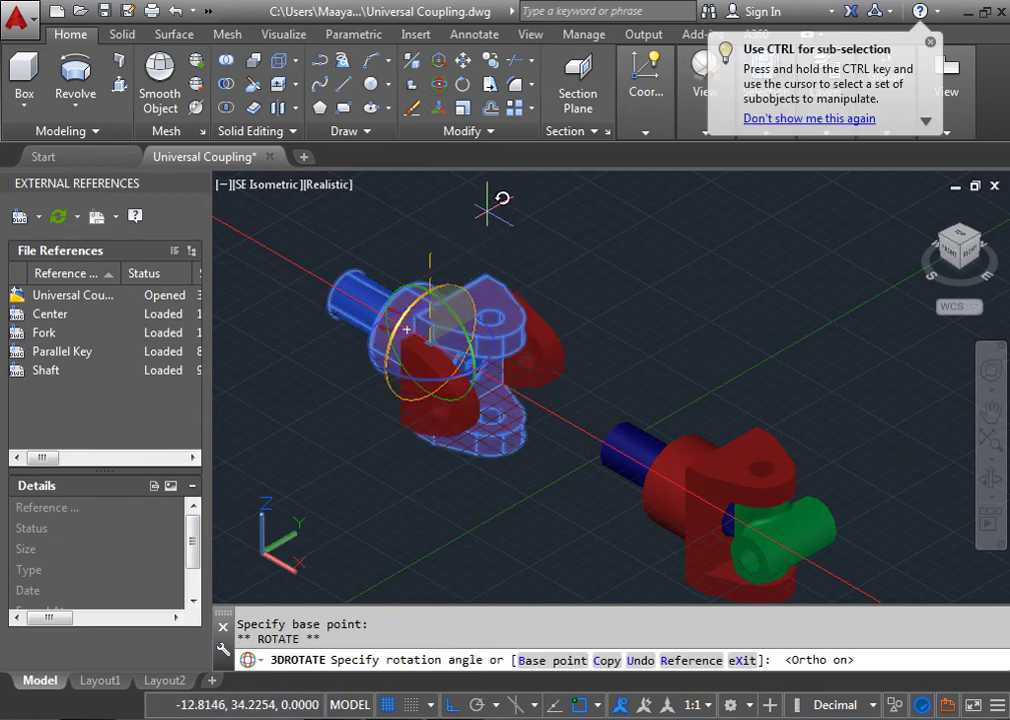
click(445, 340)
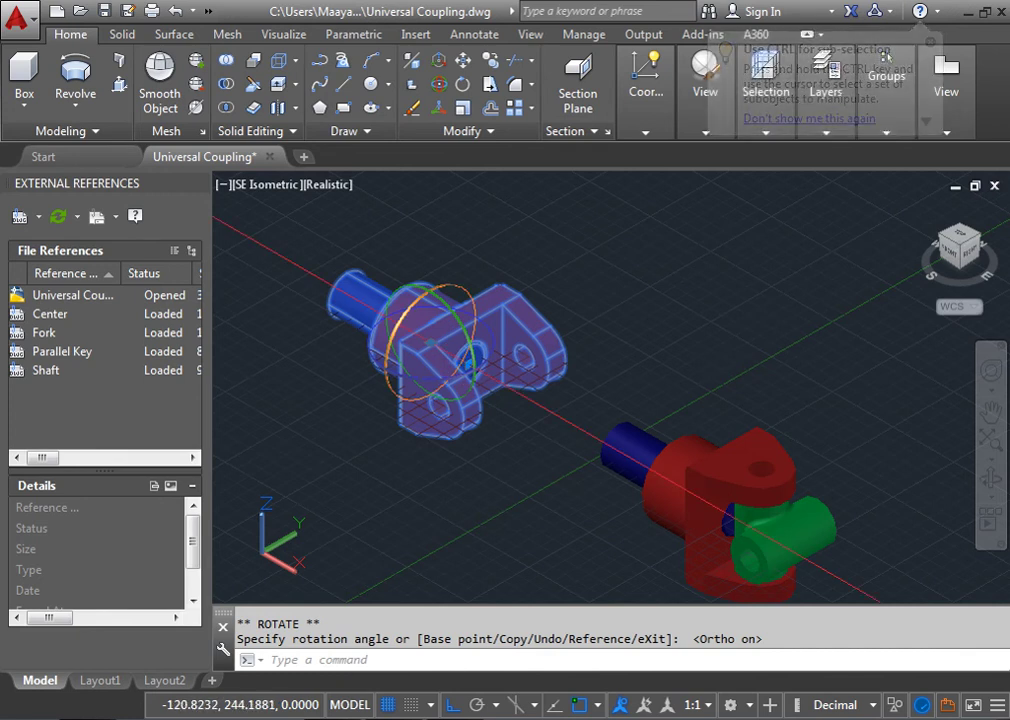
click(346, 295)
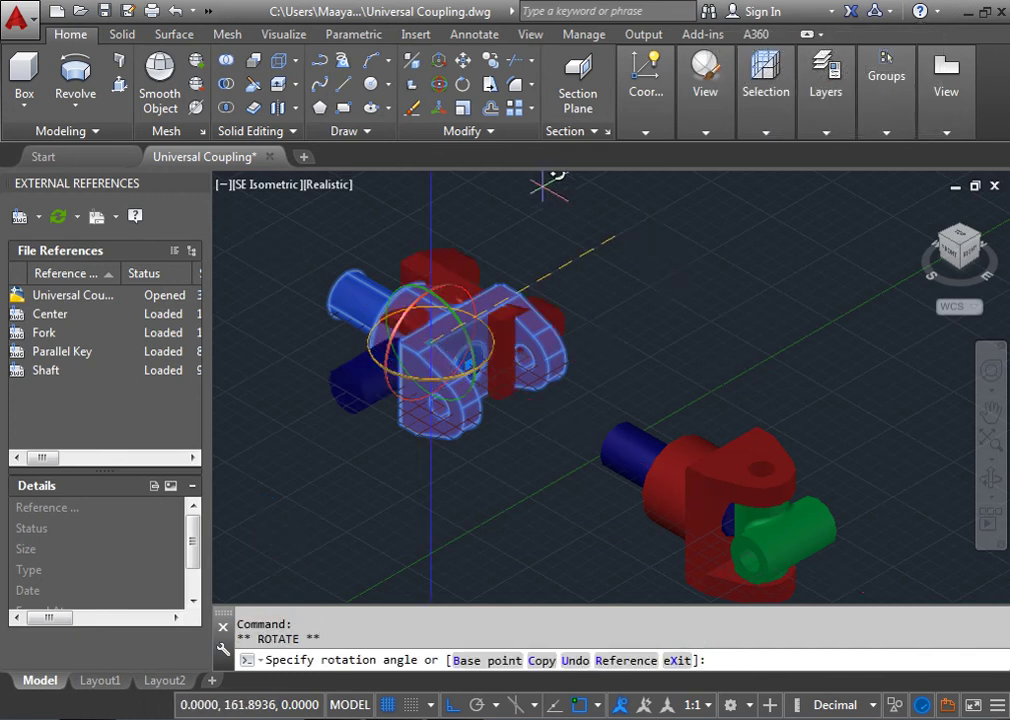
key(Escape)
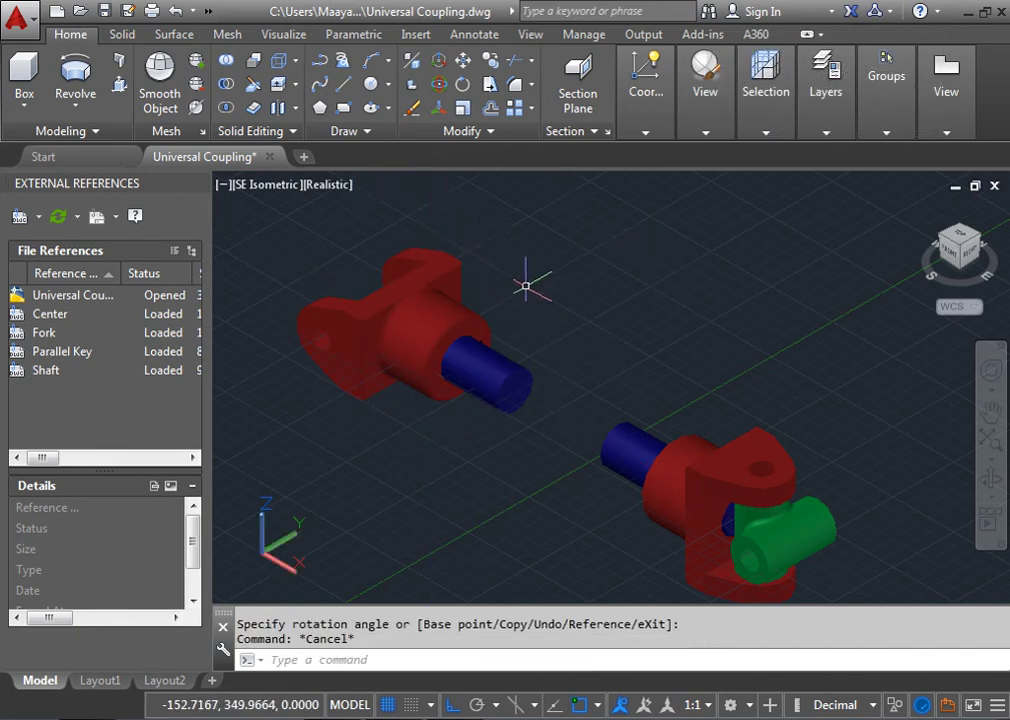
click(990, 478)
Select the copied fork and shaft and start moving it from the fork's hole.
mouse_move(700, 420)
mouse_down()
mouse_move(600, 400)
mouse_move(480, 410)
mouse_up()
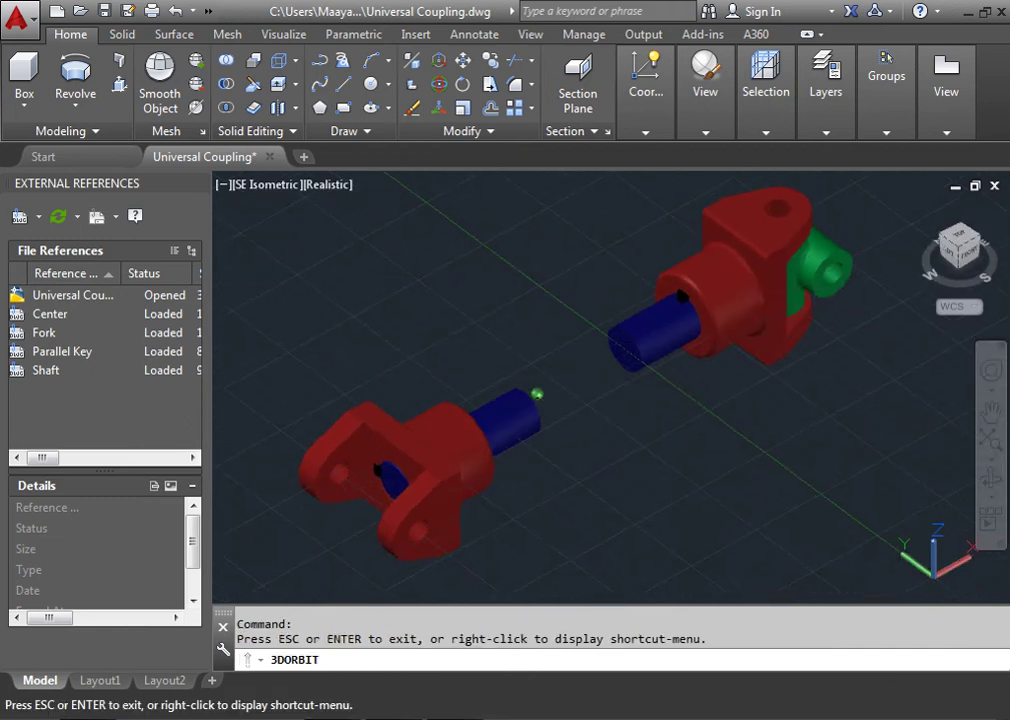
key(Escape)
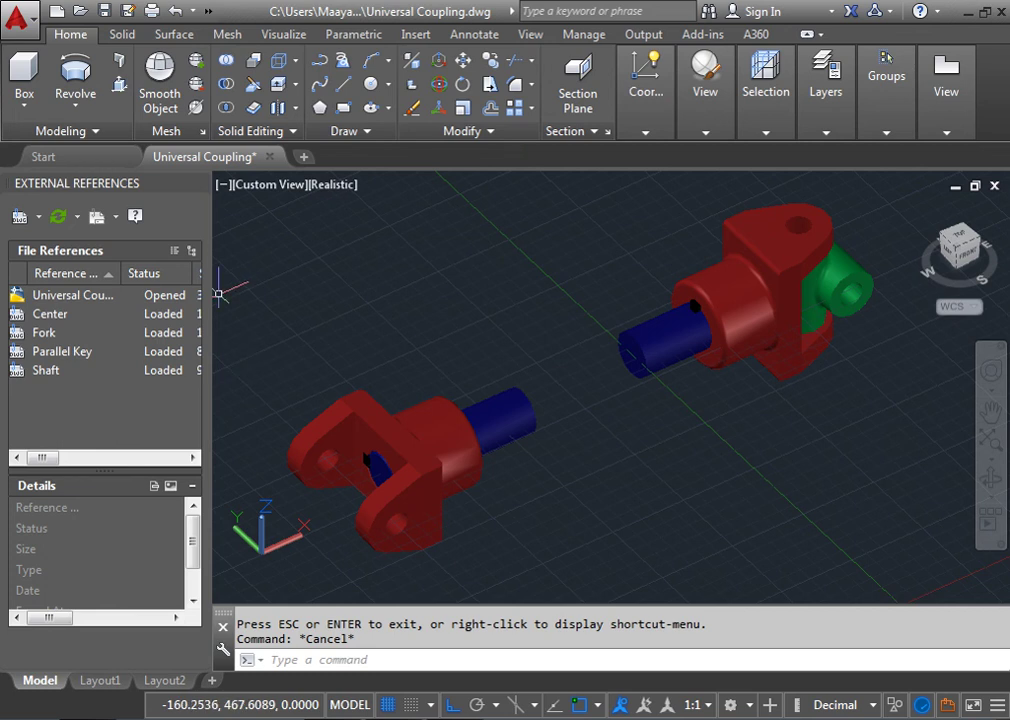
click(250, 288)
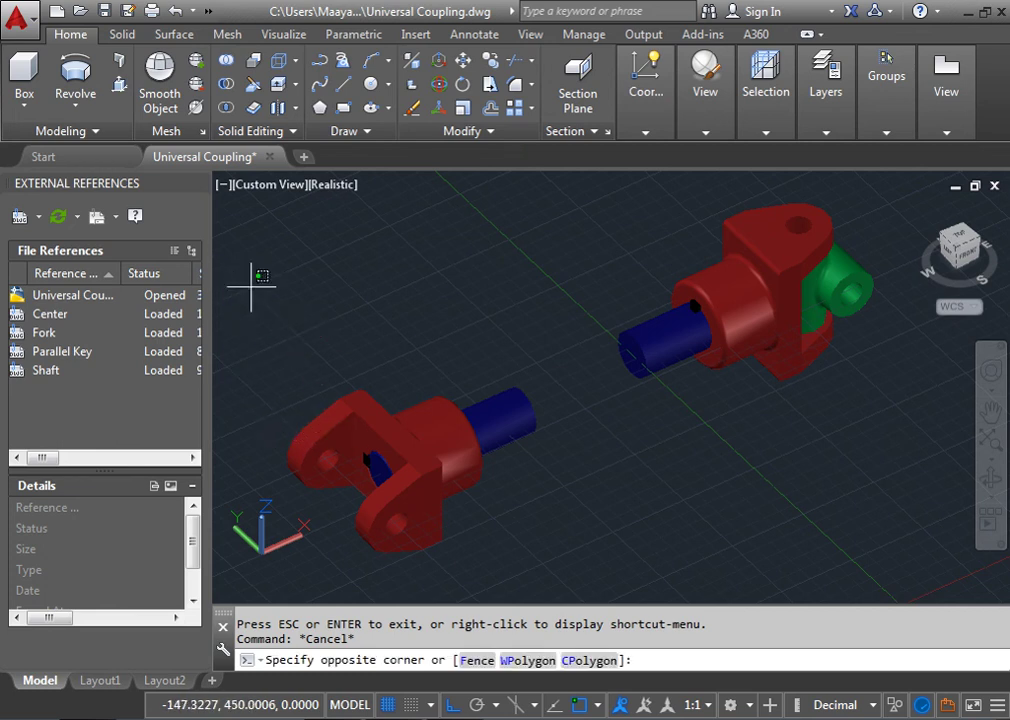
click(555, 585)
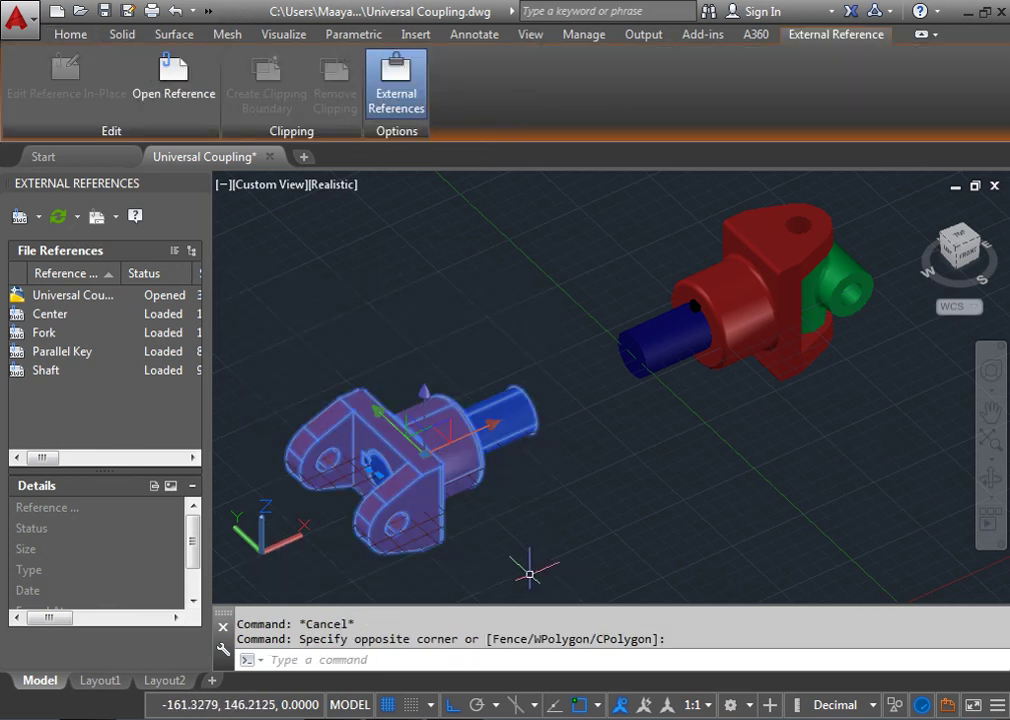
text(m)
key(Return)
scroll(320, 441, up, 2)
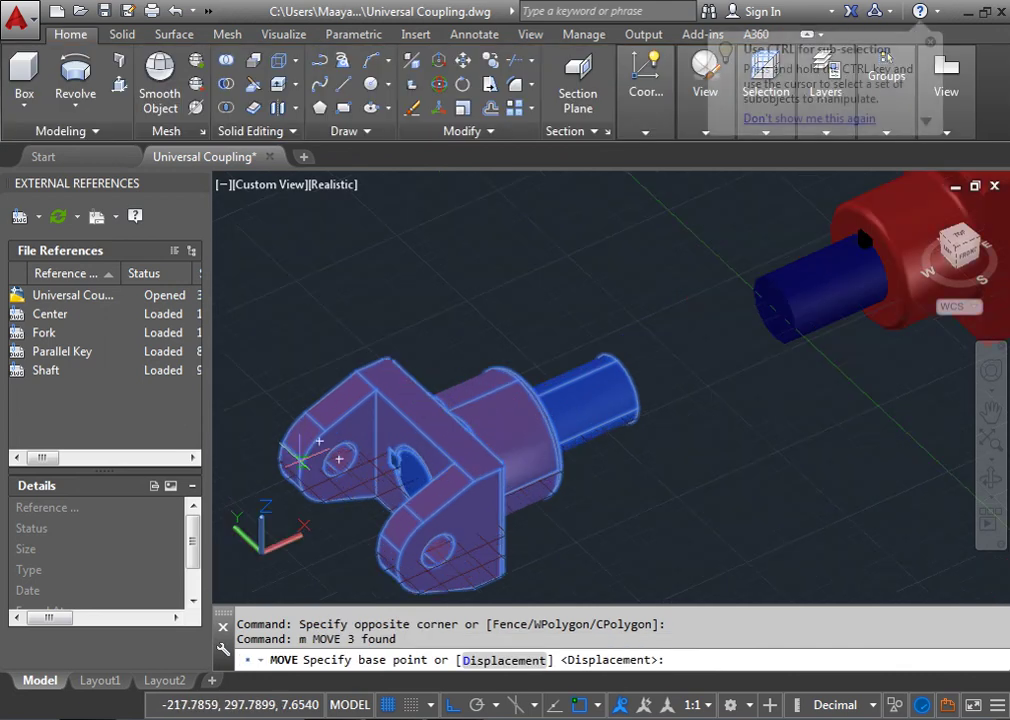
click(339, 457)
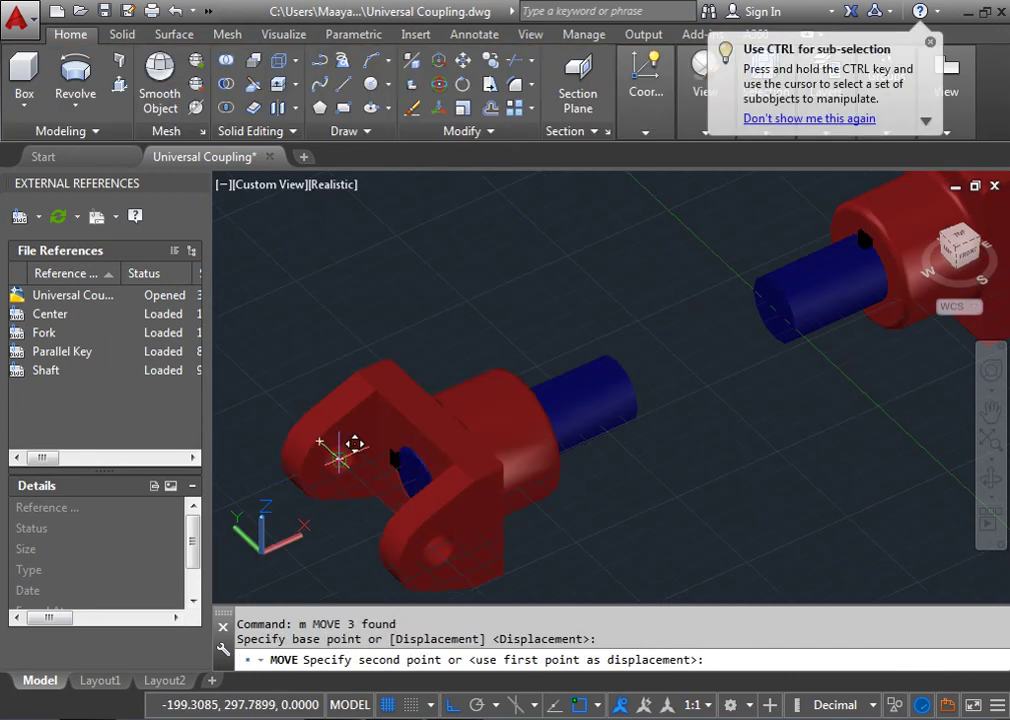
scroll(339, 455, down, 2)
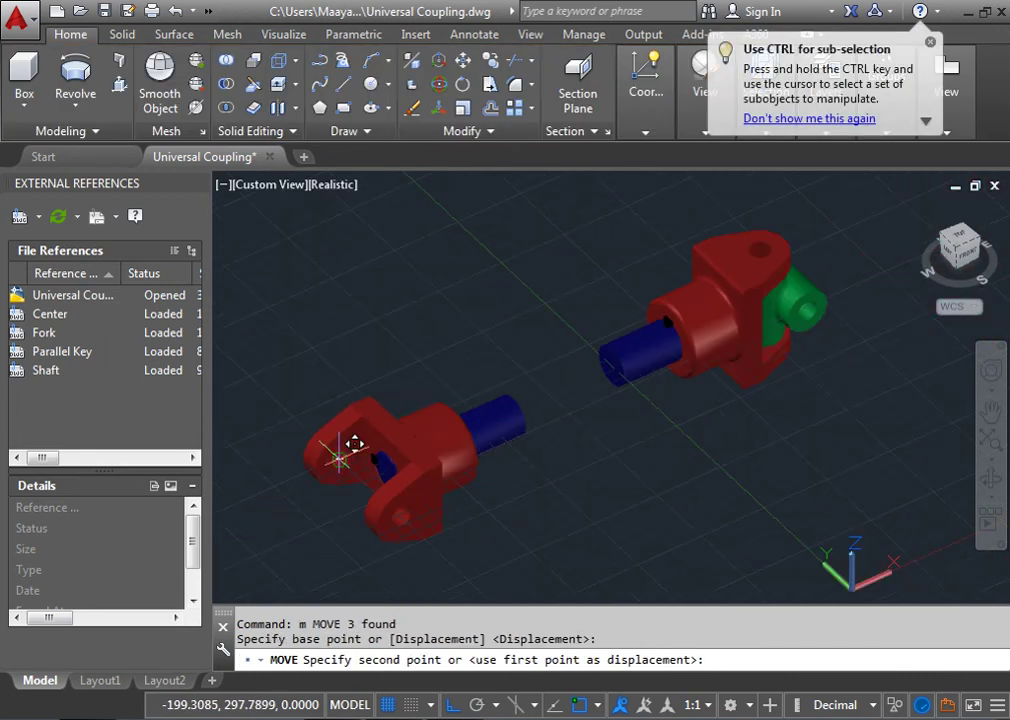
Orbit mid-move and drop the fork onto the green centre cross's hole.
click(983, 371)
mouse_move(620, 400)
mouse_down()
mouse_move(572, 388)
mouse_move(335, 458)
mouse_up()
key(Return)
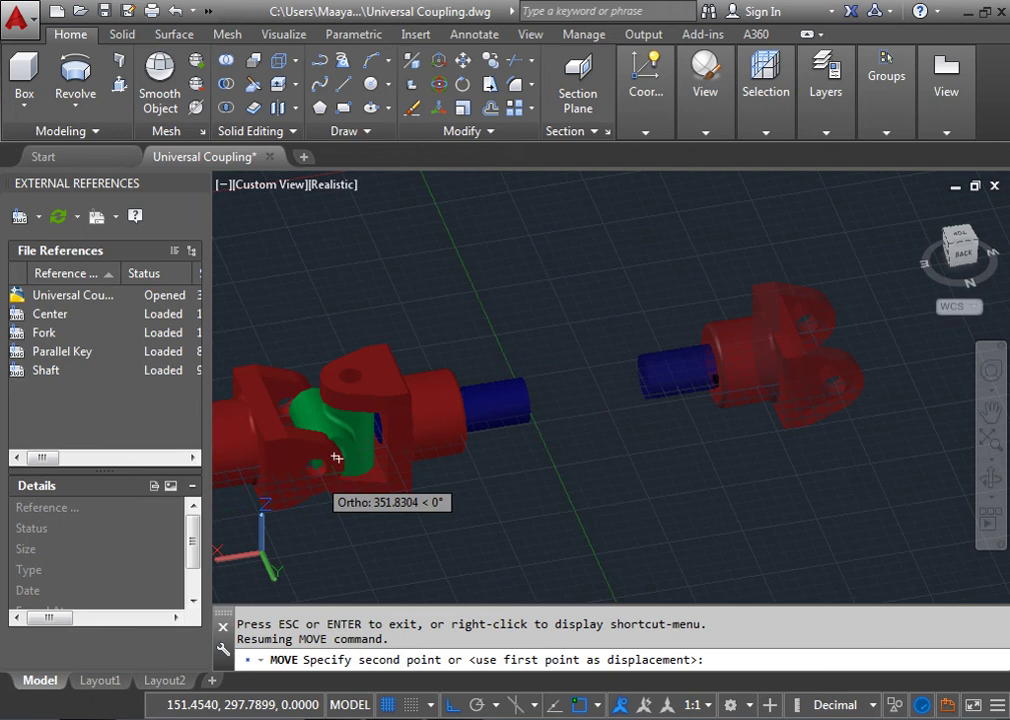
scroll(337, 475, up, 3)
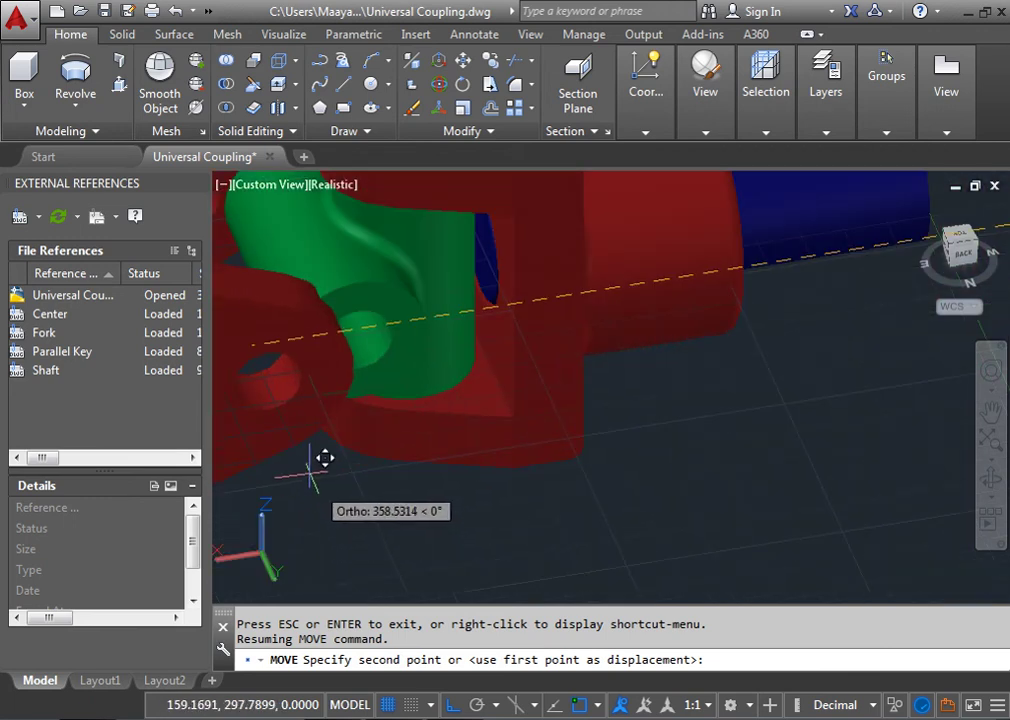
scroll(315, 445, up, 2)
scroll(294, 445, down, 5)
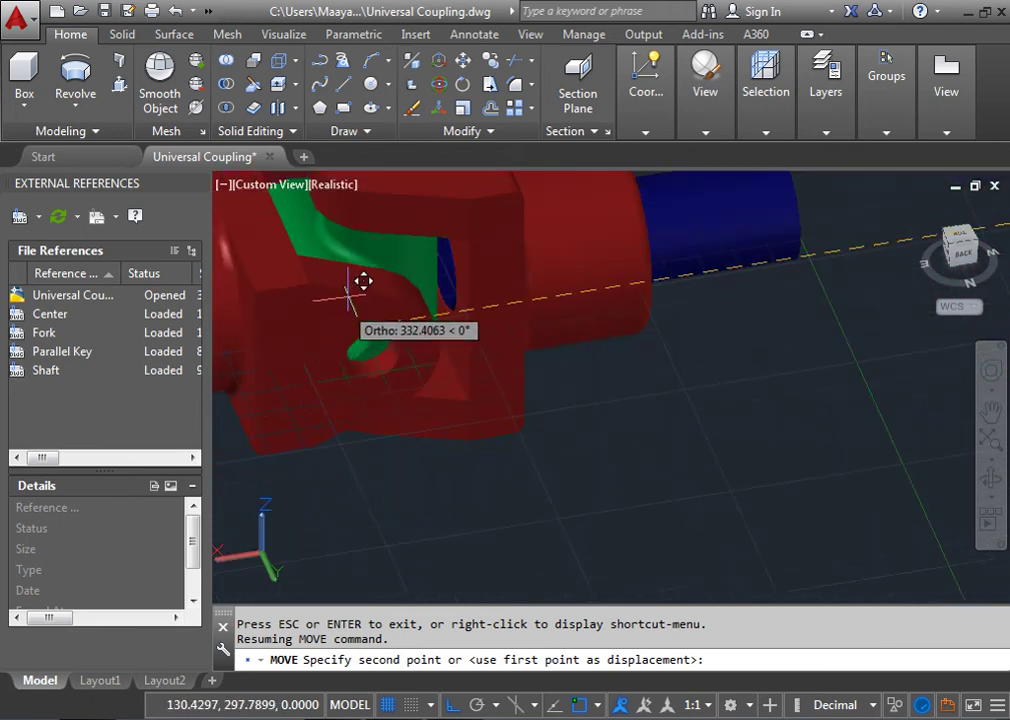
click(345, 344)
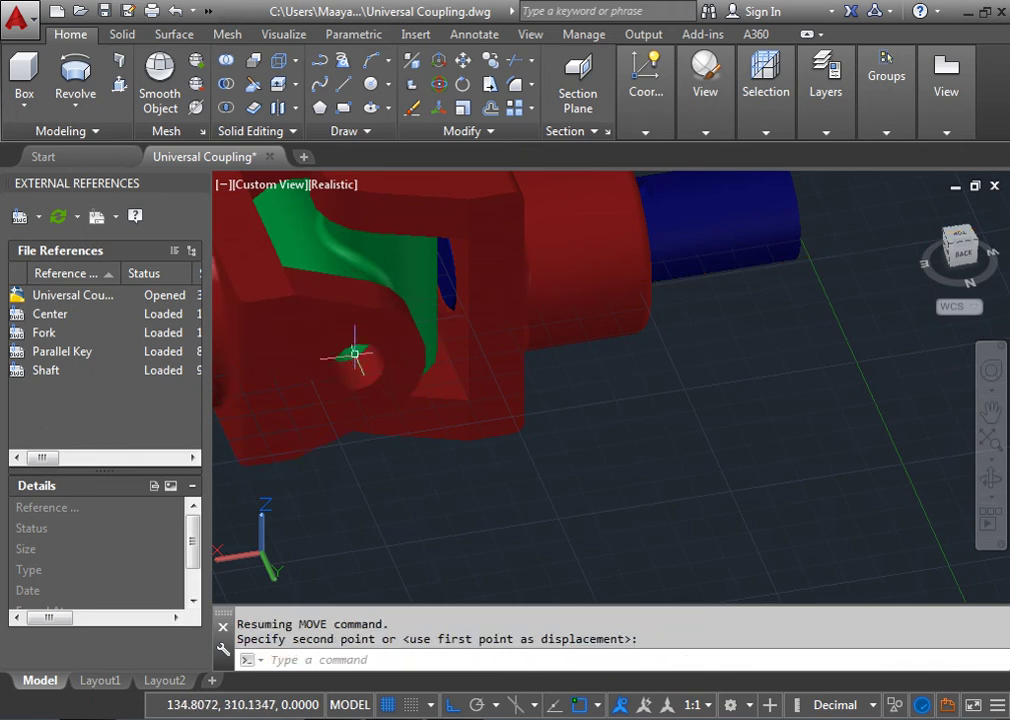
click(990, 478)
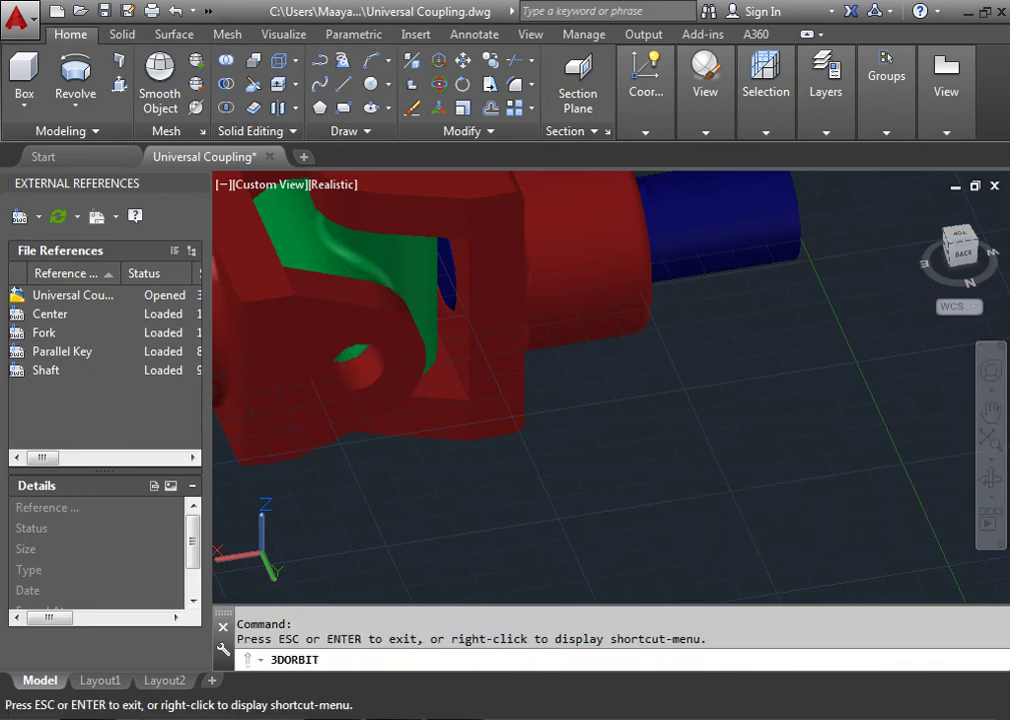
Orbit and zoom out to inspect the joined coupling, pan it upper left, and begin attaching another drawing.
mouse_move(600, 420)
mouse_down()
mouse_move(560, 300)
mouse_move(680, 320)
mouse_move(620, 400)
mouse_up()
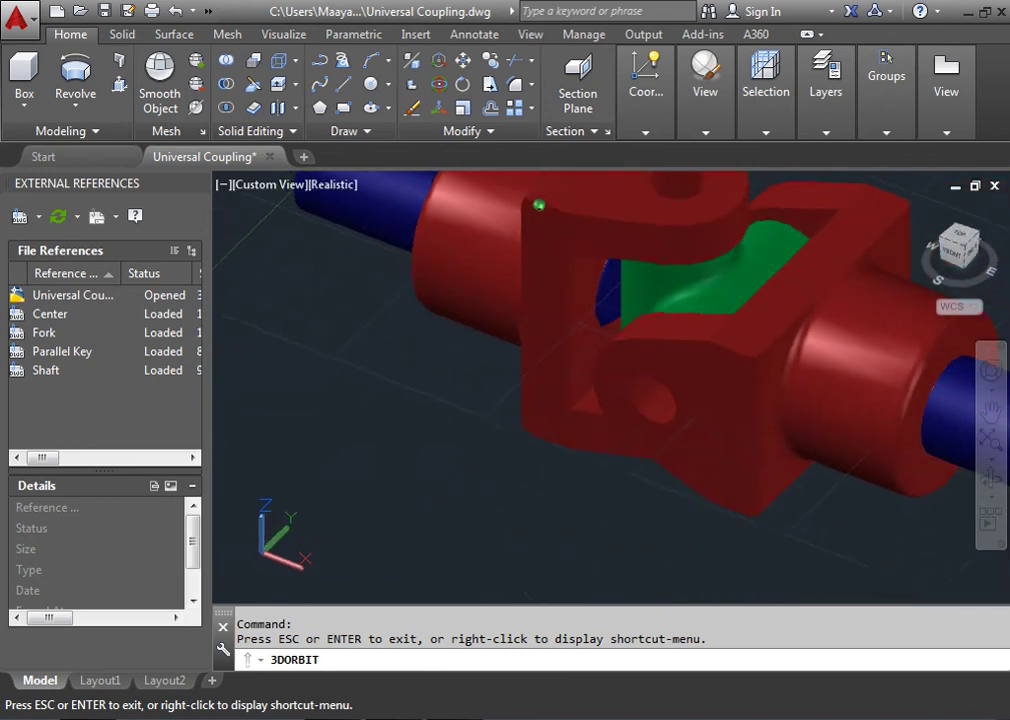
scroll(634, 418, down, 2)
scroll(634, 418, down, 2)
scroll(634, 418, down, 2)
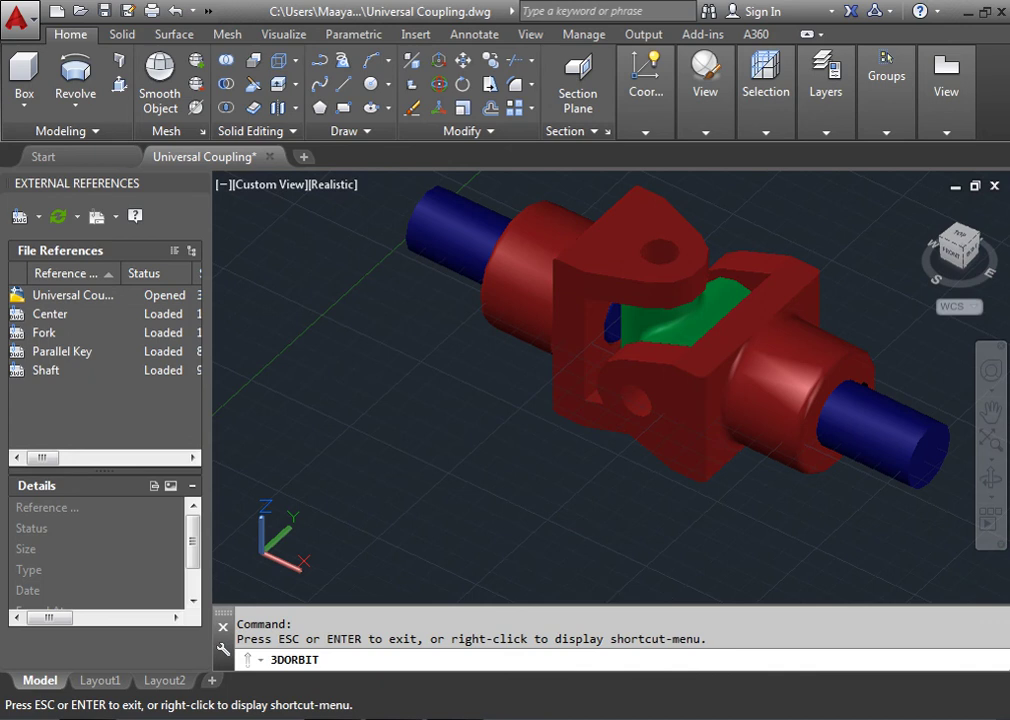
key(Escape)
middle_drag(634, 418, 462, 390)
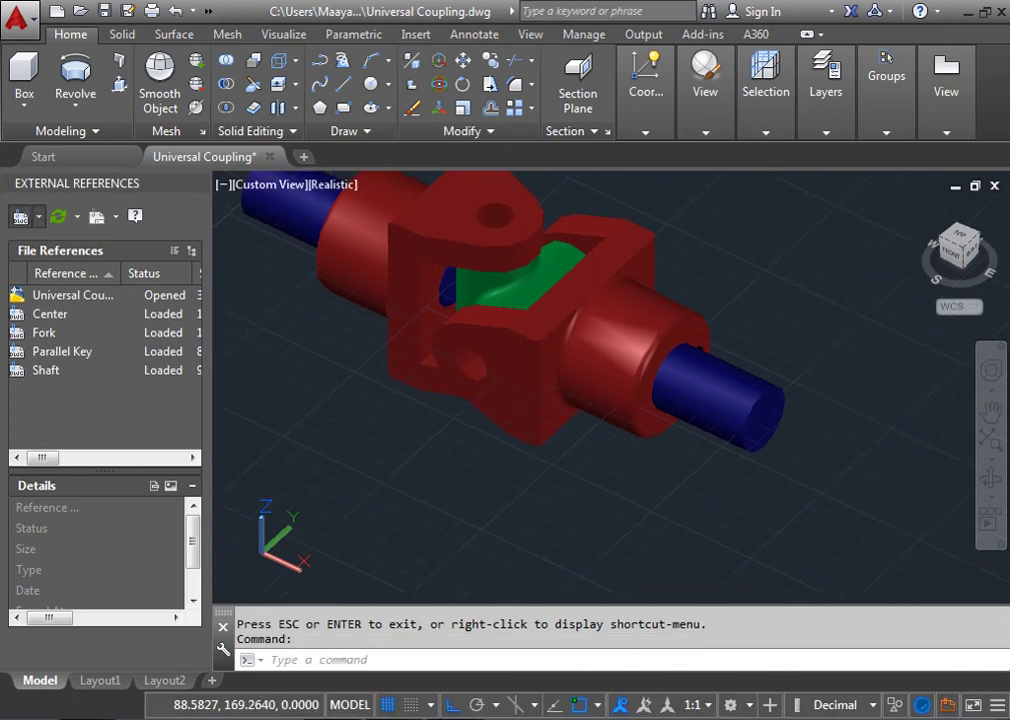
click(20, 216)
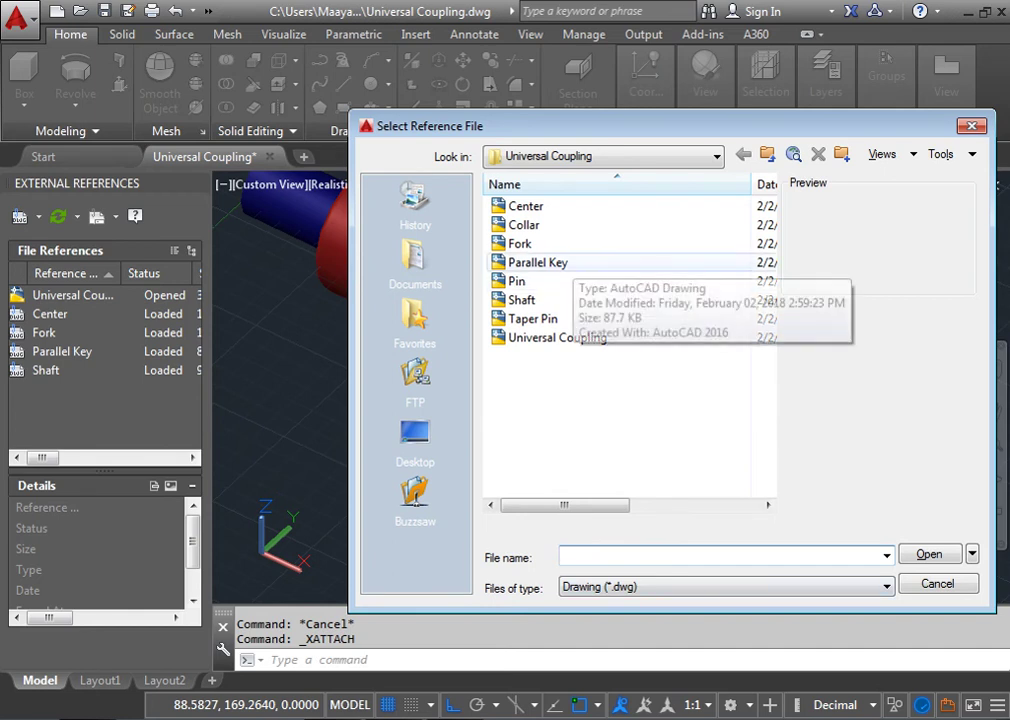
Attach Pin.dwg as an external reference at the origin with default settings.
click(516, 281)
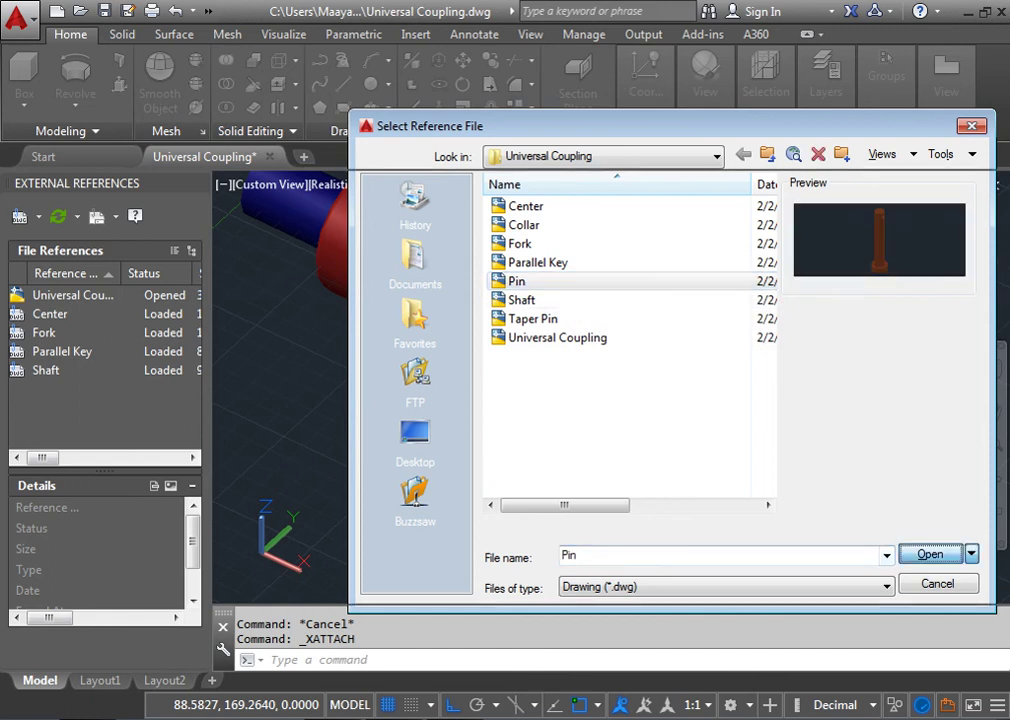
key(Return)
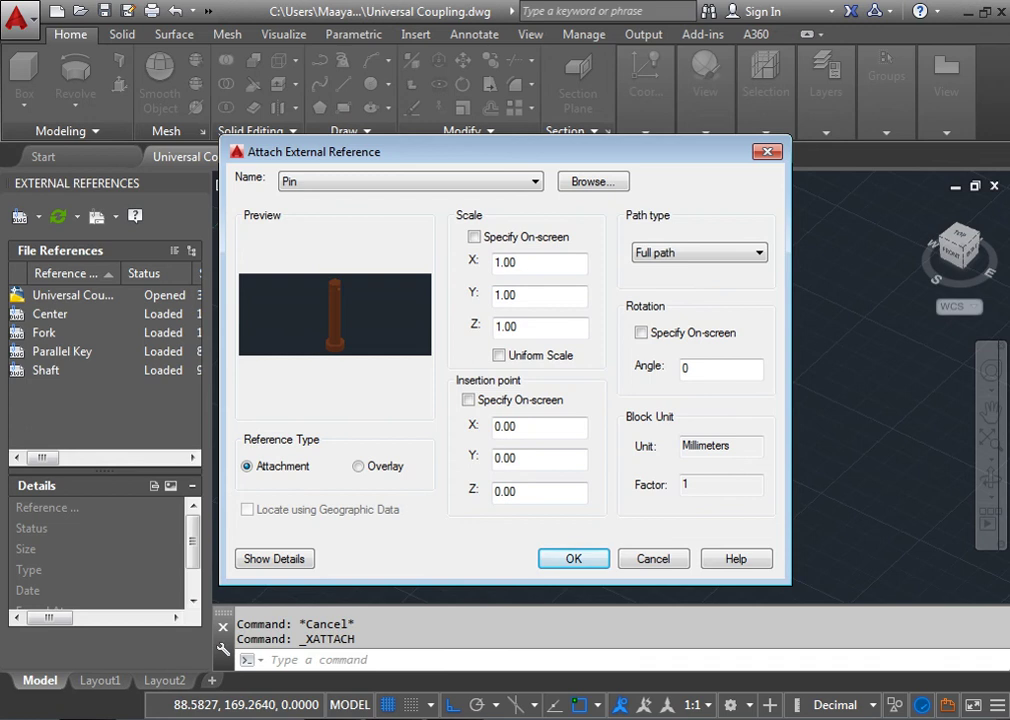
click(573, 558)
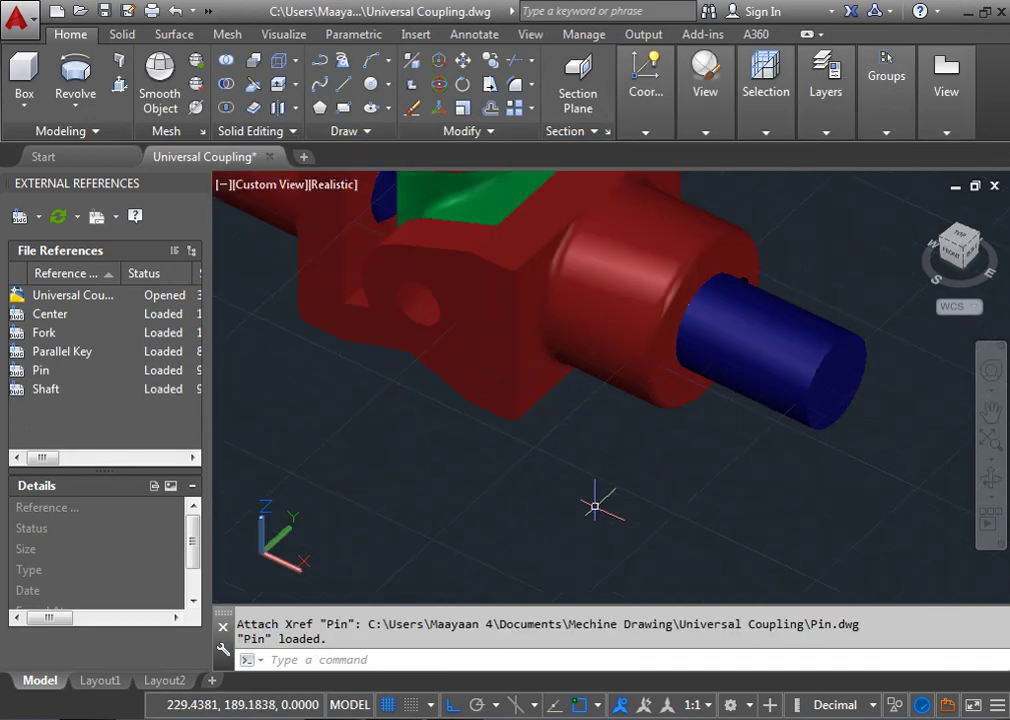
scroll(594, 507, down, 3)
shift+middle_drag(582, 507, 532, 485)
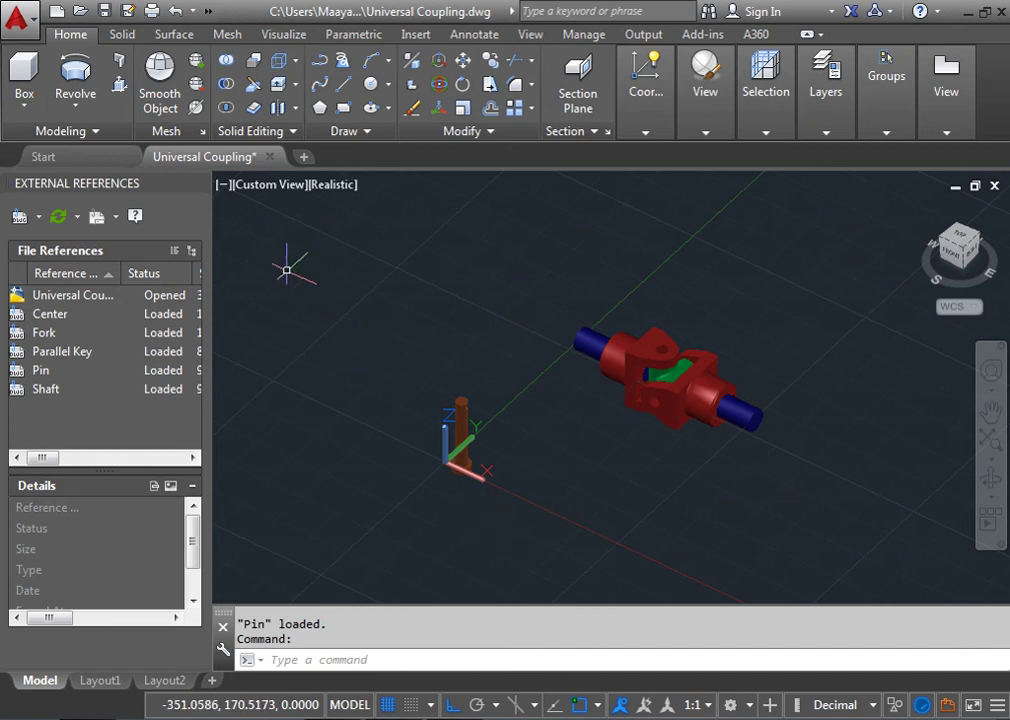
Switch the viewport to 2D Wireframe and select the Pin reference.
click(336, 184)
click(378, 232)
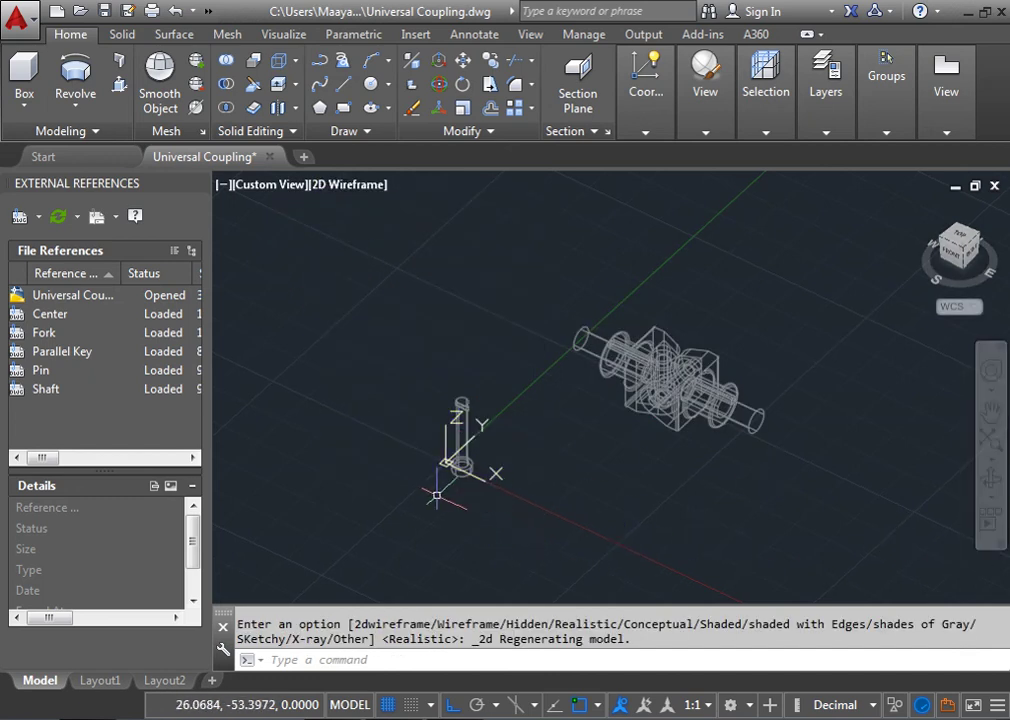
scroll(435, 480, down, 3)
scroll(471, 484, up, 3)
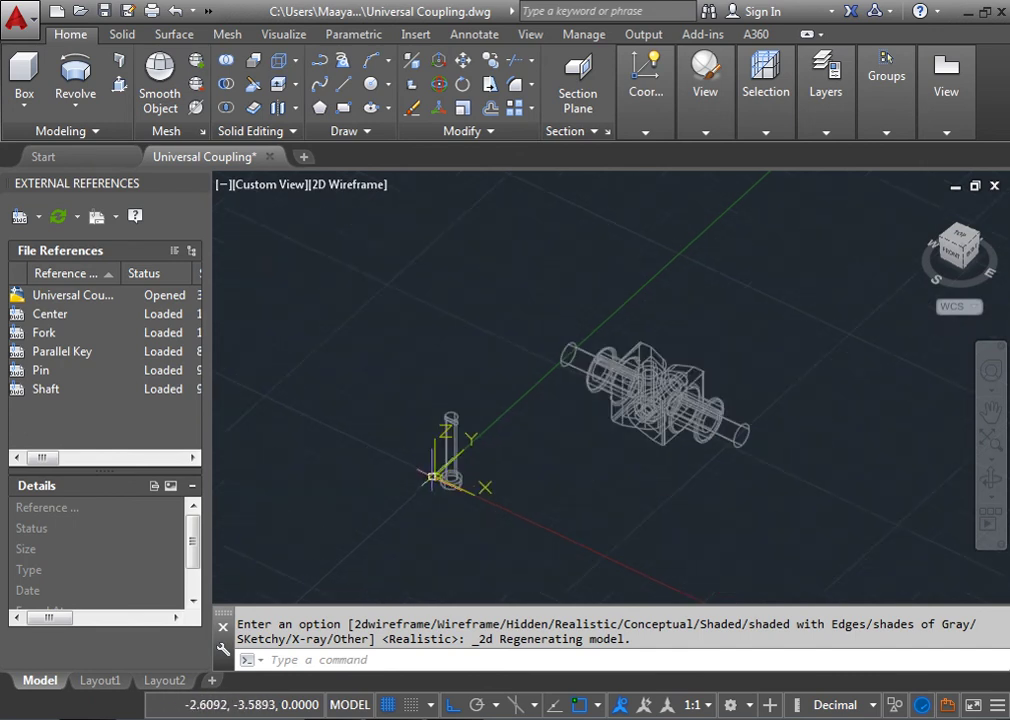
scroll(471, 484, up, 4)
click(41, 370)
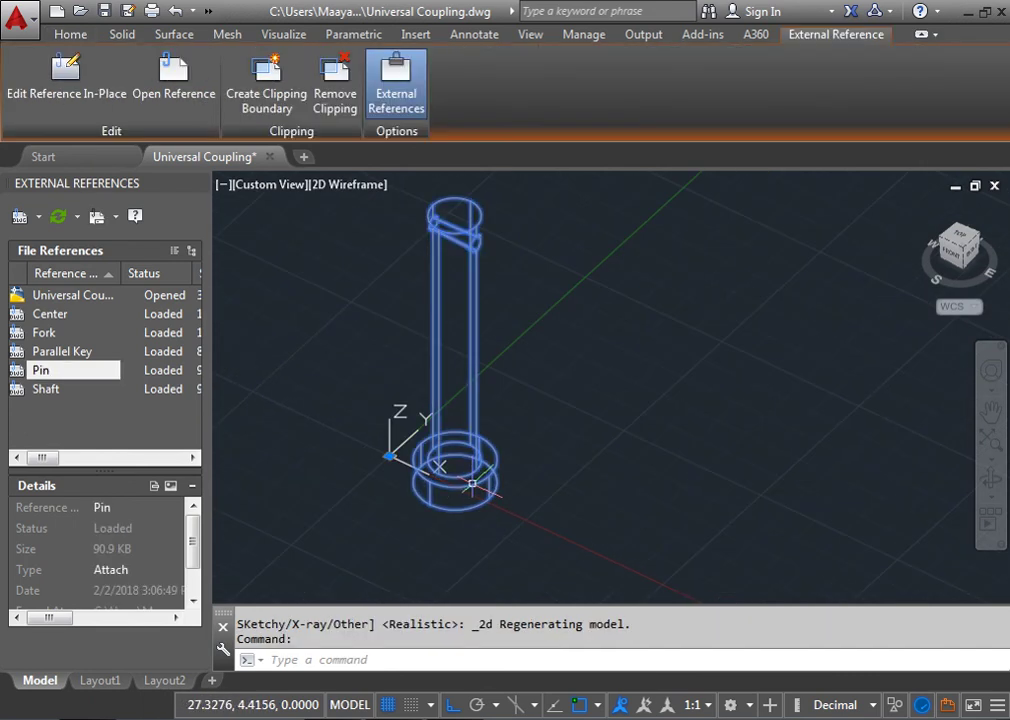
Move the pin from its base point into the coupling's joint hole, orbiting to find it.
text(m)
key(Return)
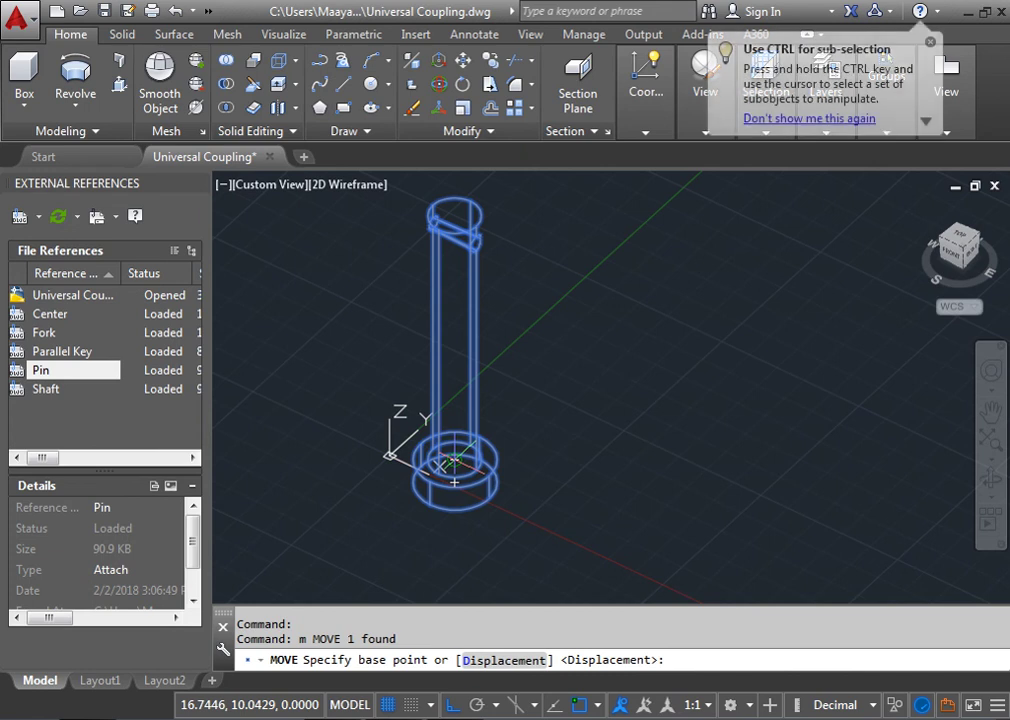
click(455, 455)
scroll(465, 447, down, 2)
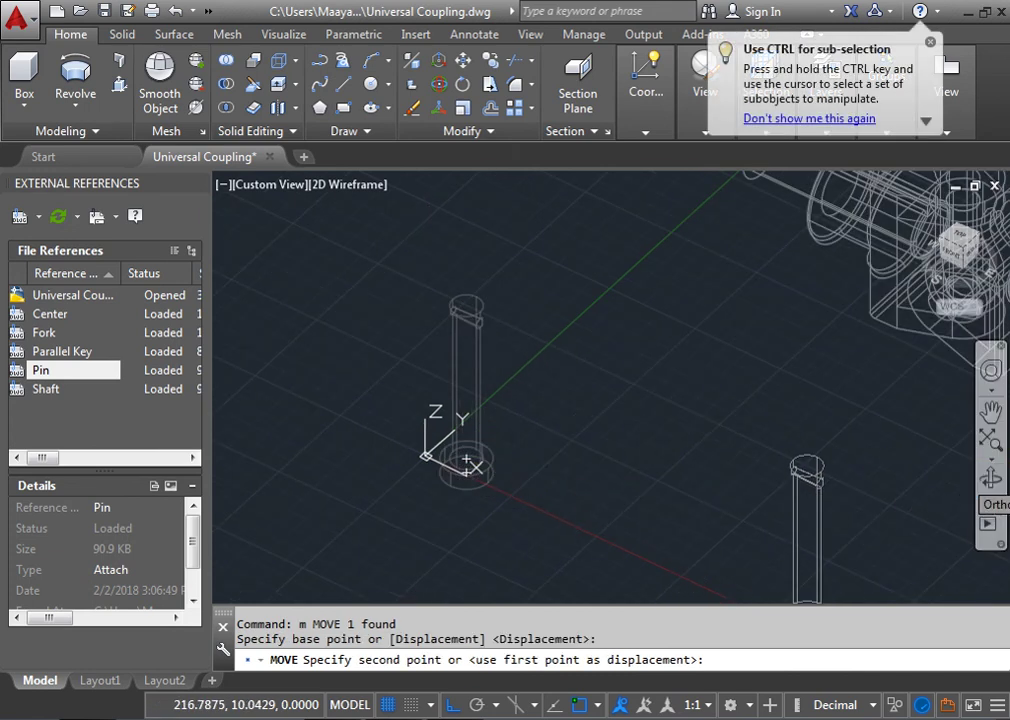
click(990, 478)
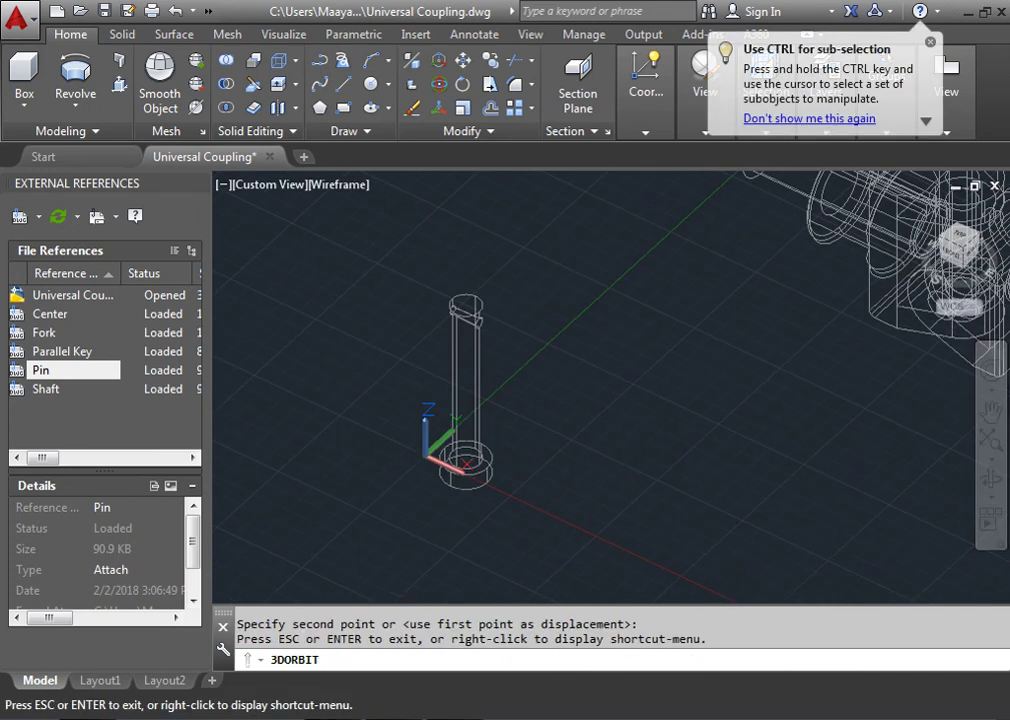
drag(600, 400, 520, 410)
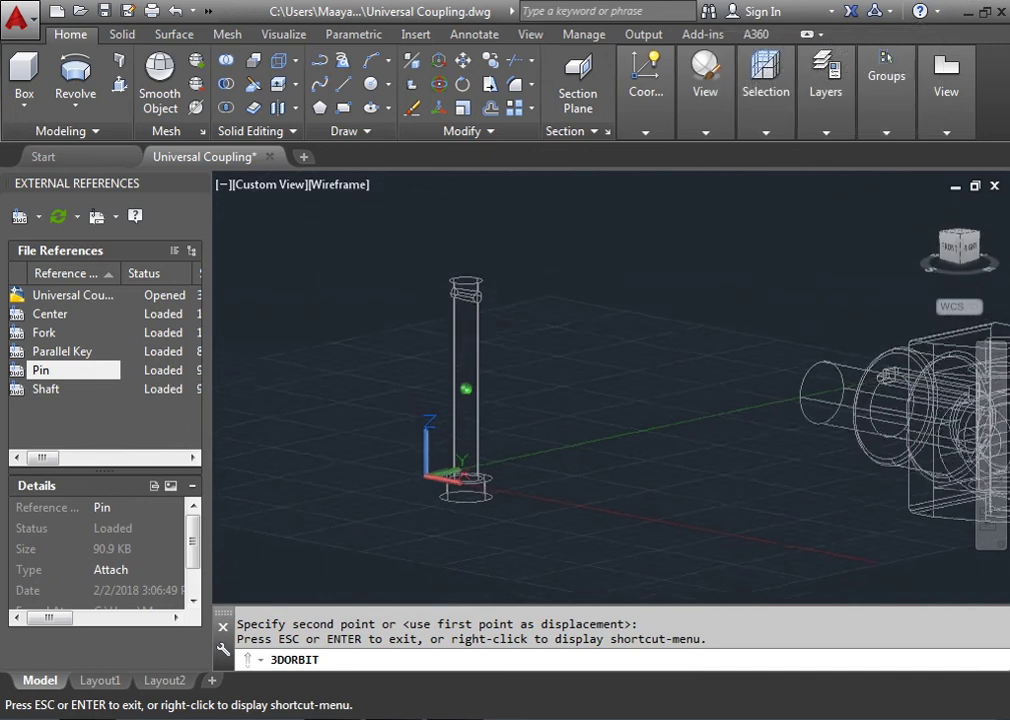
mouse_move(839, 512)
mouse_down()
mouse_move(660, 410)
mouse_move(600, 330)
mouse_up()
key(Escape)
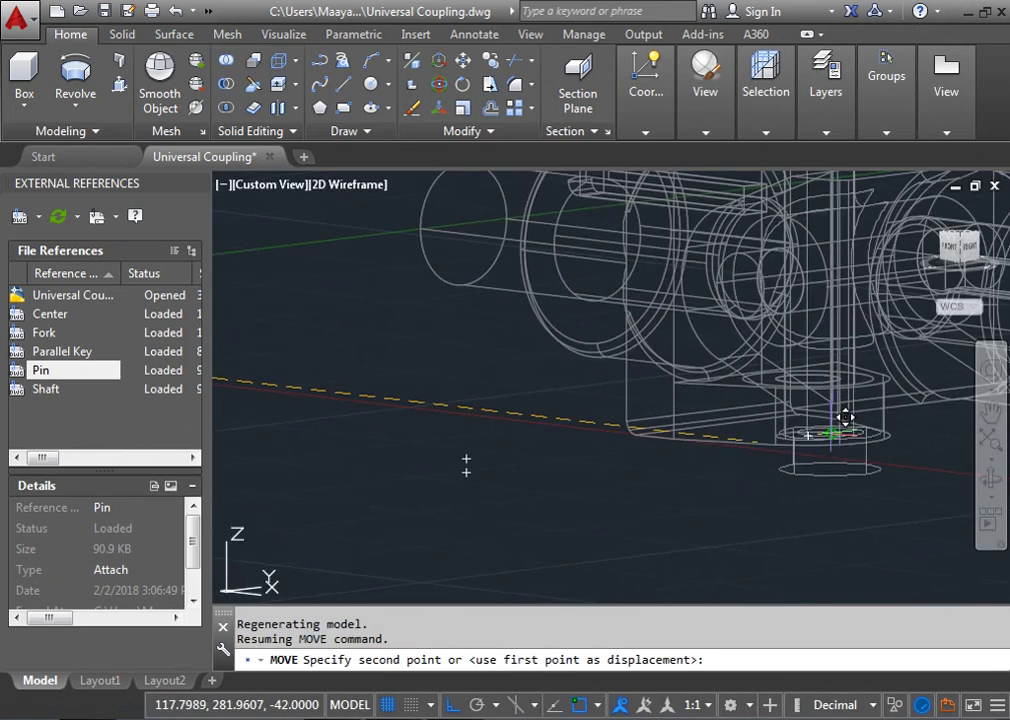
click(808, 434)
Orbit and pan to check the pin's position, then reopen the reference-file picker.
scroll(727, 527, up, 3)
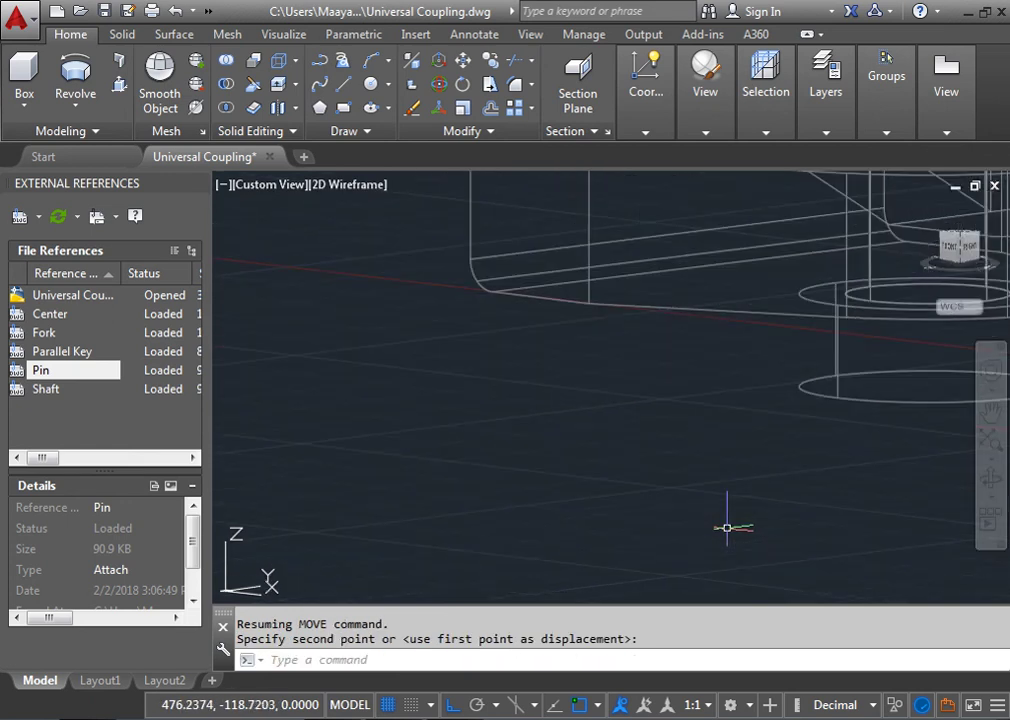
scroll(727, 527, down, 2)
scroll(727, 527, down, 2)
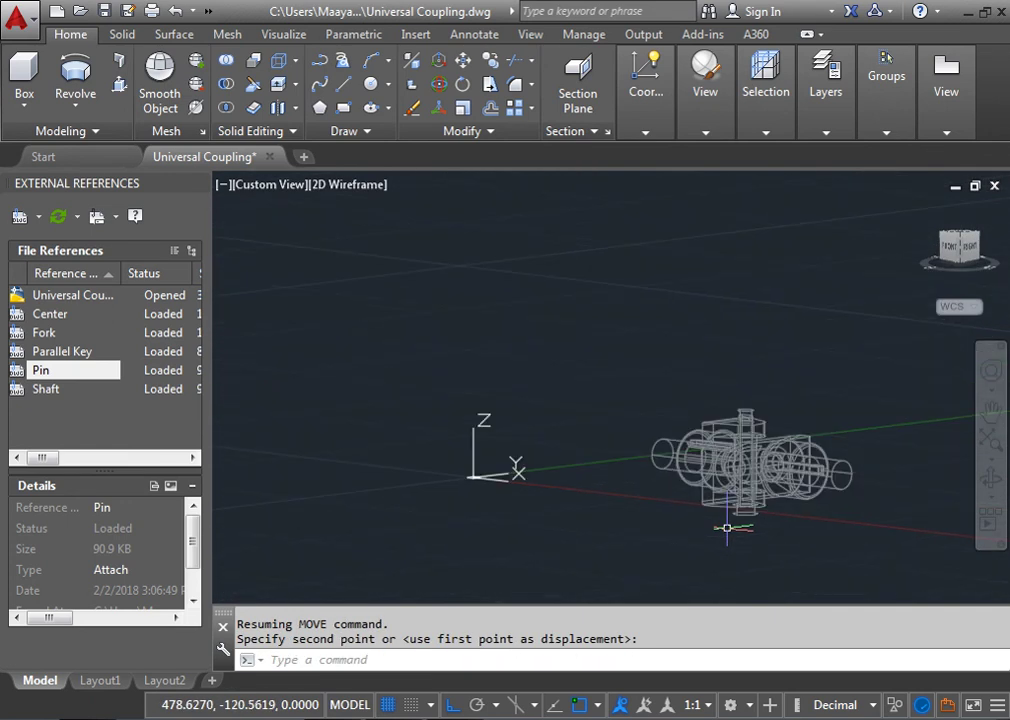
scroll(760, 462, up, 2)
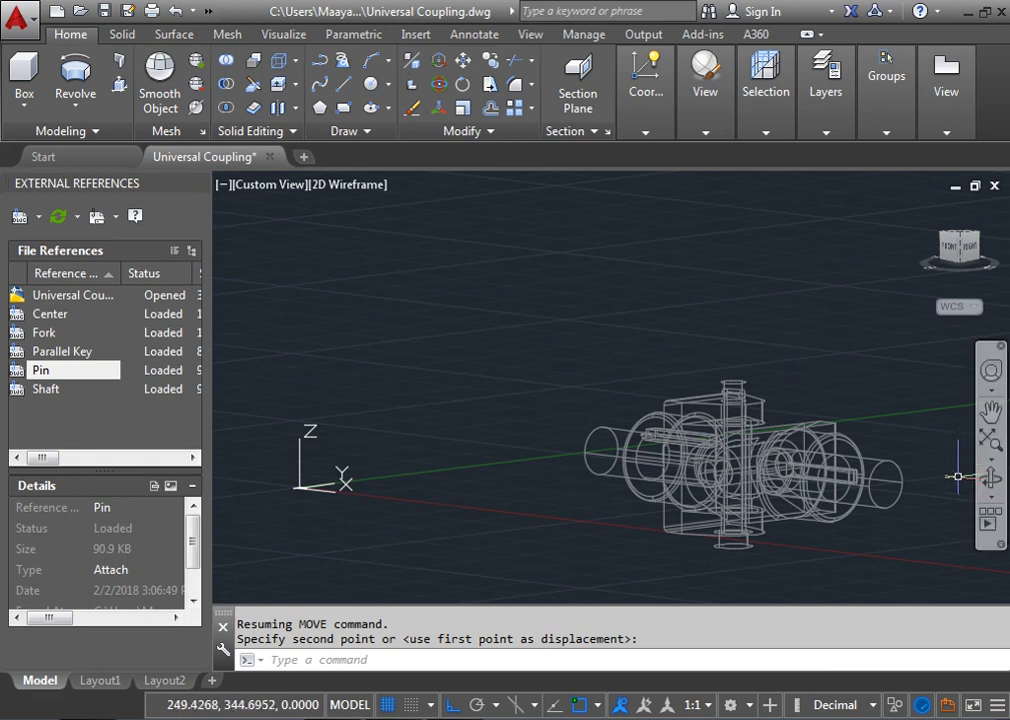
mouse_move(760, 462)
shift+middle_down()
mouse_move(614, 448)
mouse_move(717, 316)
shift+middle_up()
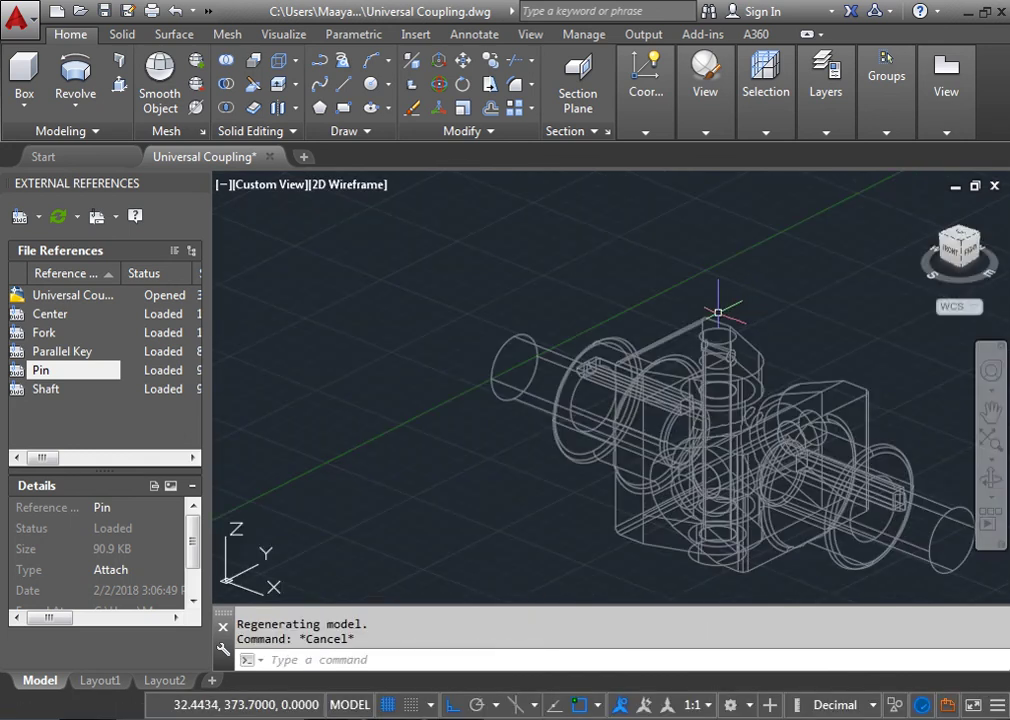
middle_drag(298, 389, 401, 399)
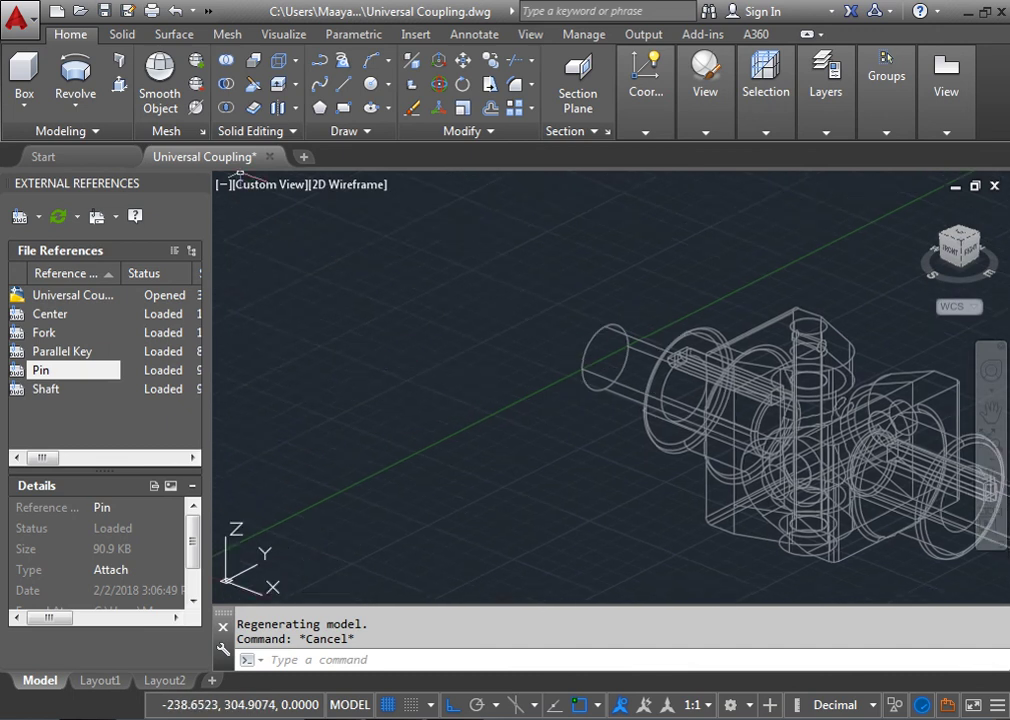
click(20, 216)
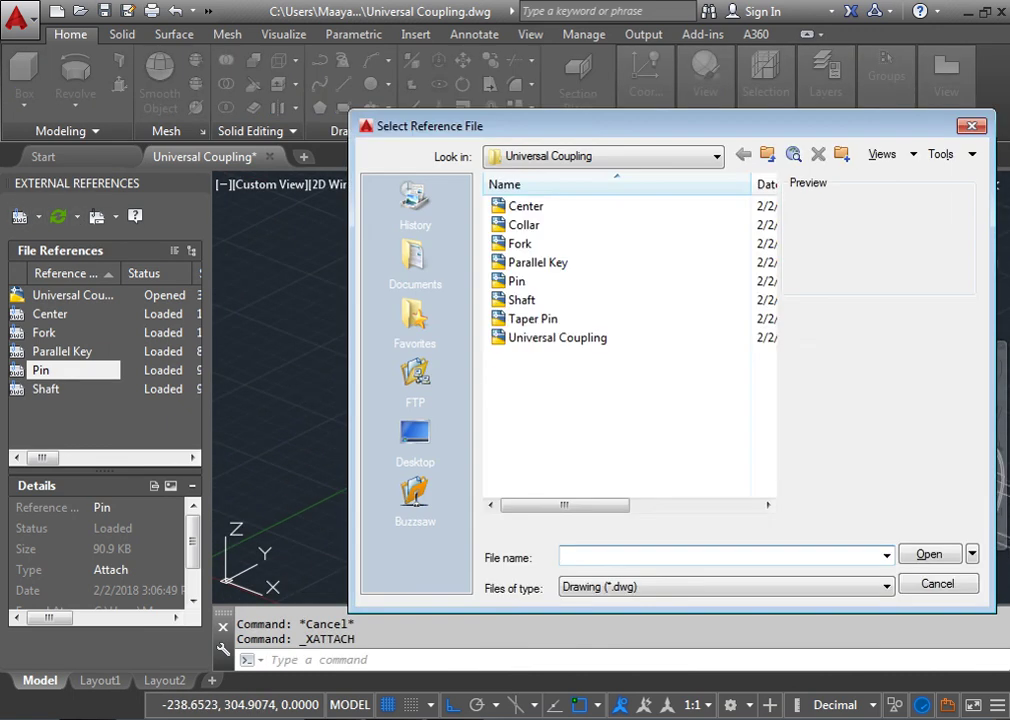
Attach Collar.dwg as an external reference at the origin.
click(524, 225)
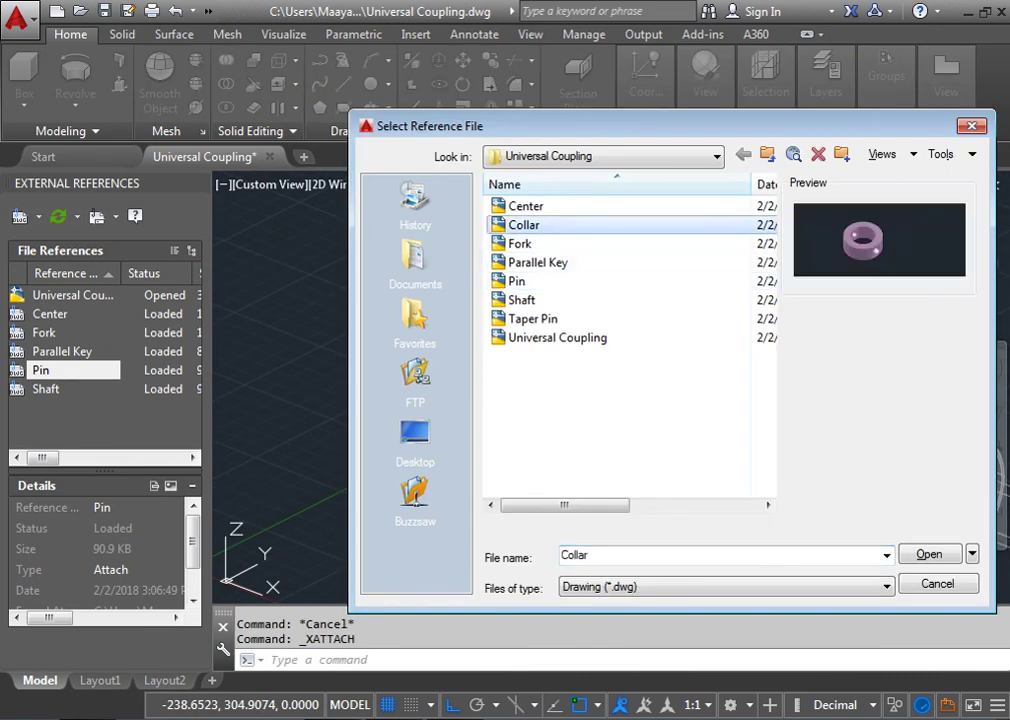
key(Return)
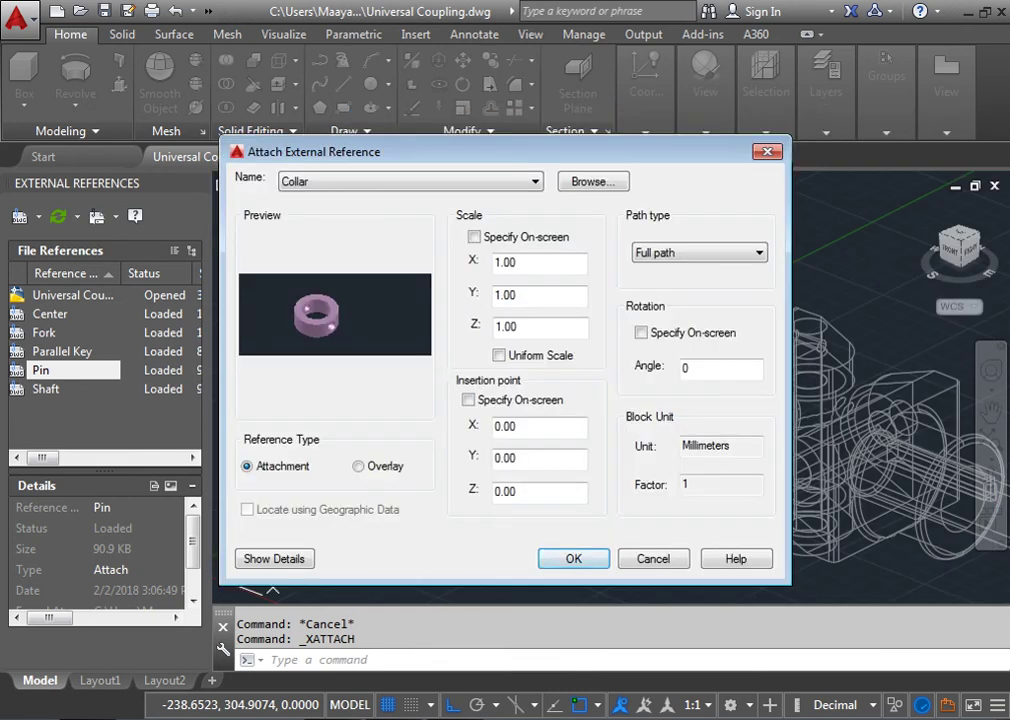
key(Return)
scroll(565, 497, up, 3)
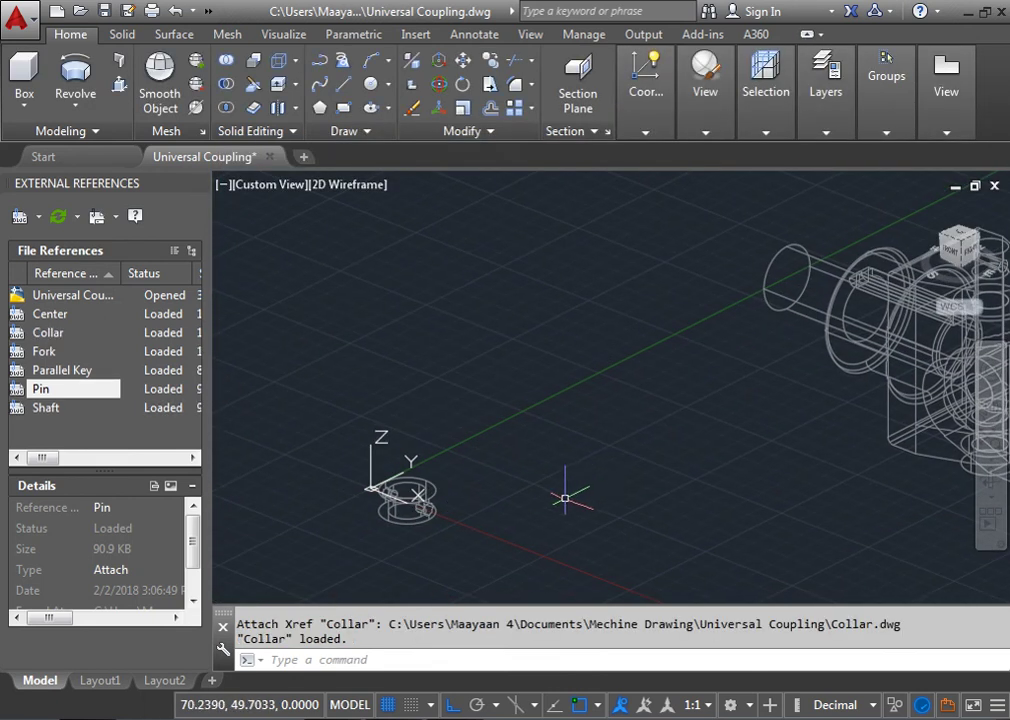
scroll(412, 510, down, 3)
scroll(408, 505, up, 3)
scroll(415, 515, up, 3)
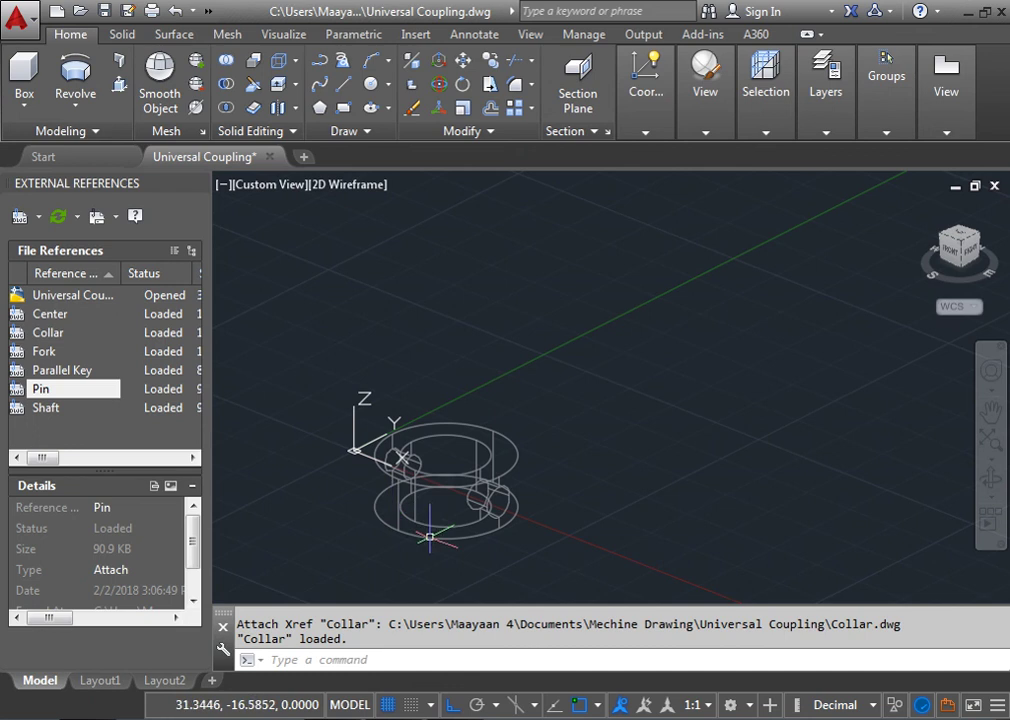
Move the collar from its base point onto the coupling's central block.
click(441, 539)
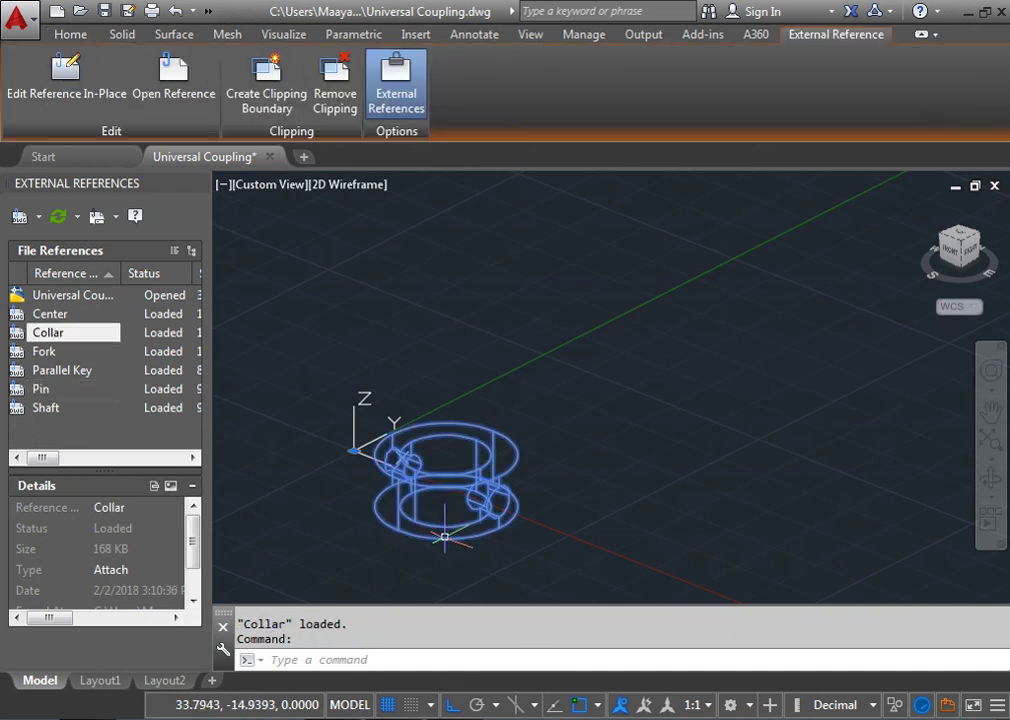
text(m)
key(Return)
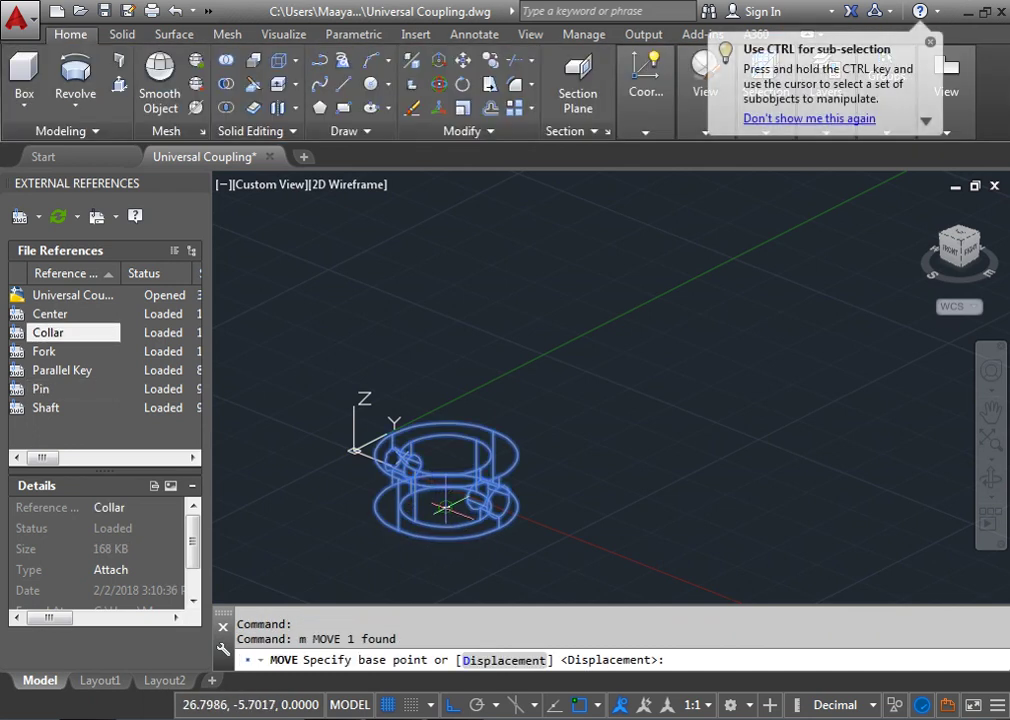
click(441, 507)
scroll(428, 522, down, 2)
scroll(334, 534, down, 2)
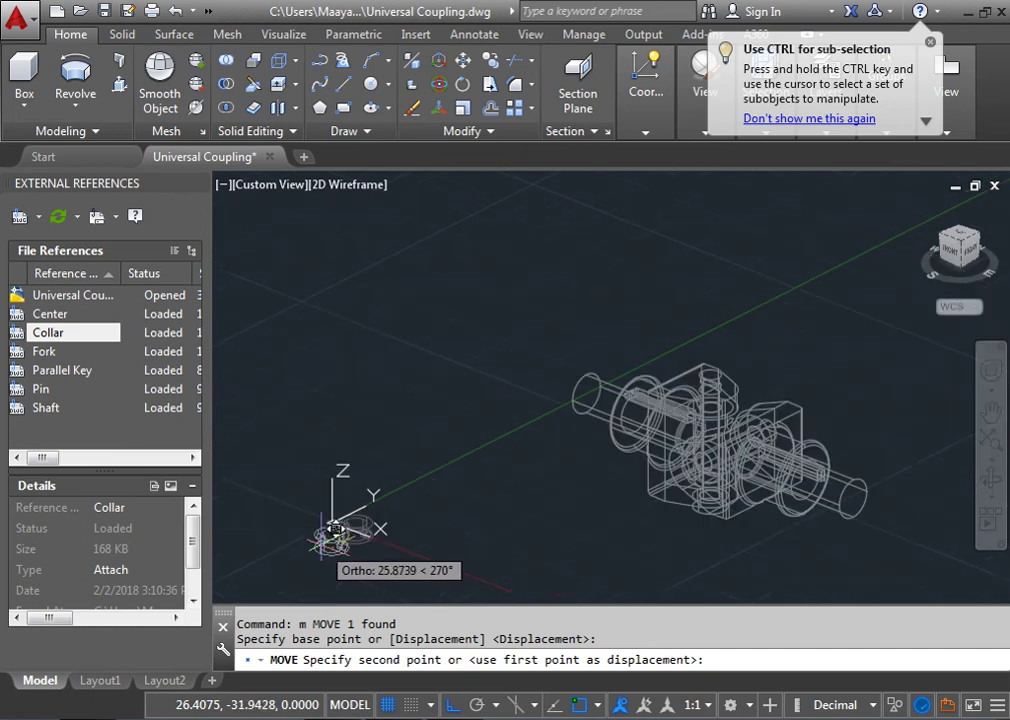
scroll(800, 430, up, 4)
scroll(560, 330, up, 2)
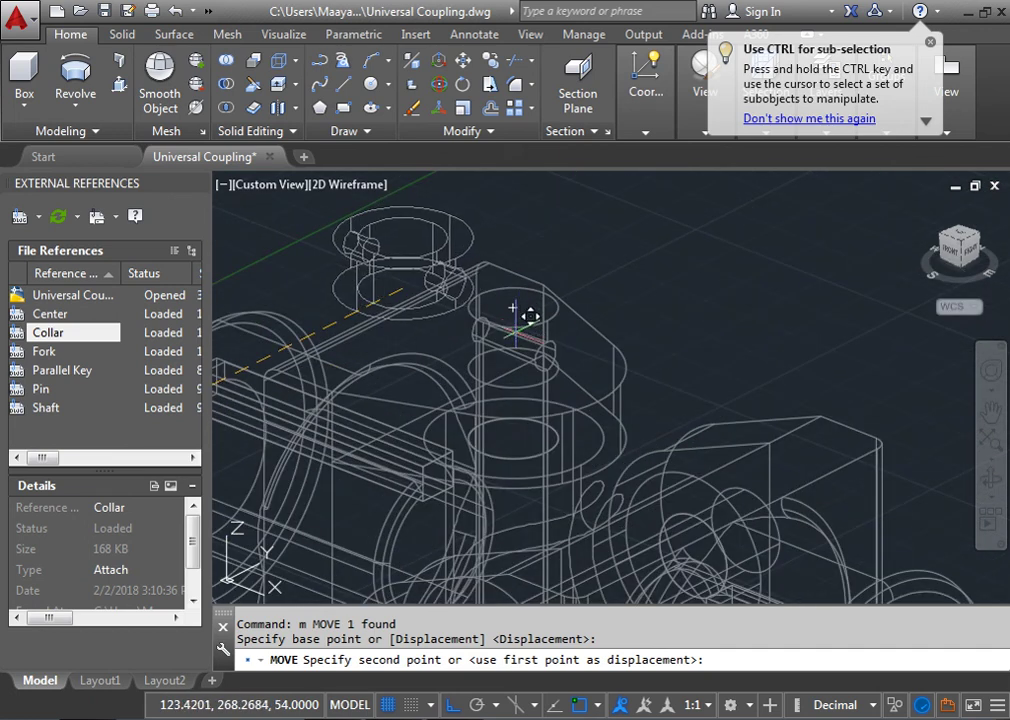
click(517, 358)
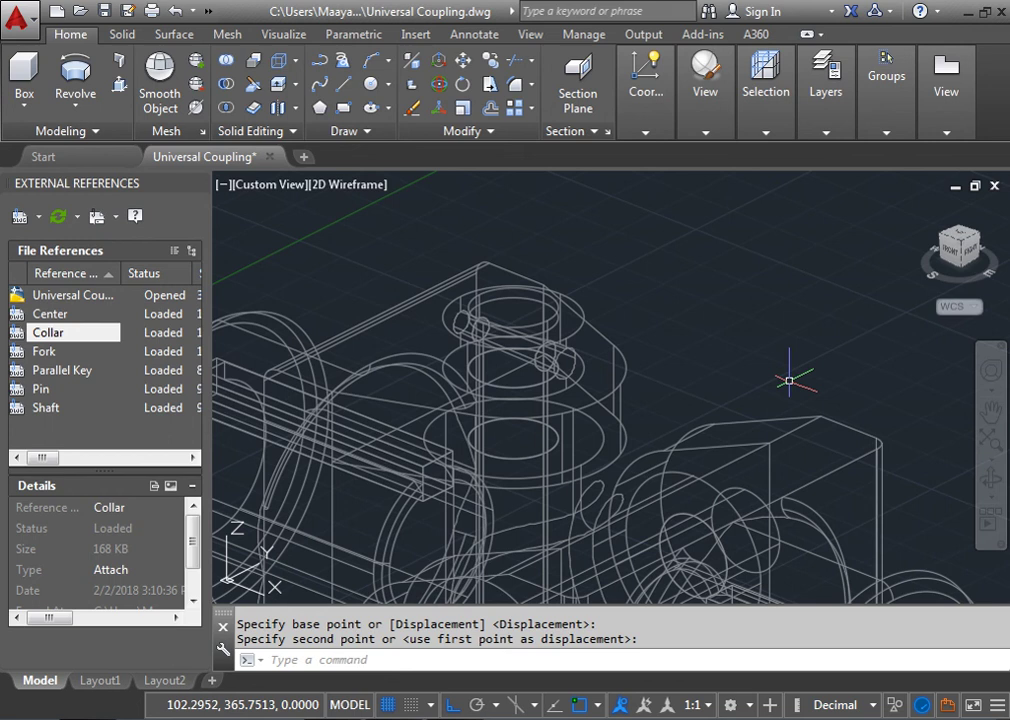
Draw a 5-unit vertical guide line from the collar, then reopen the reference-file picker.
middle_drag(730, 394, 796, 389)
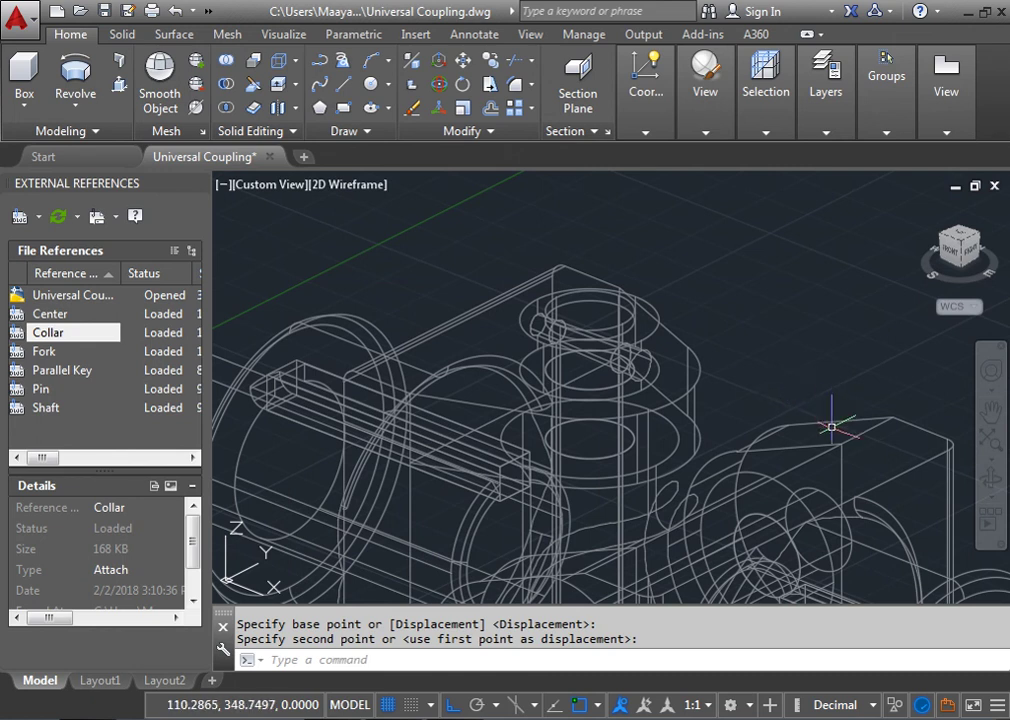
click(831, 427)
text(l)
key(Return)
click(590, 369)
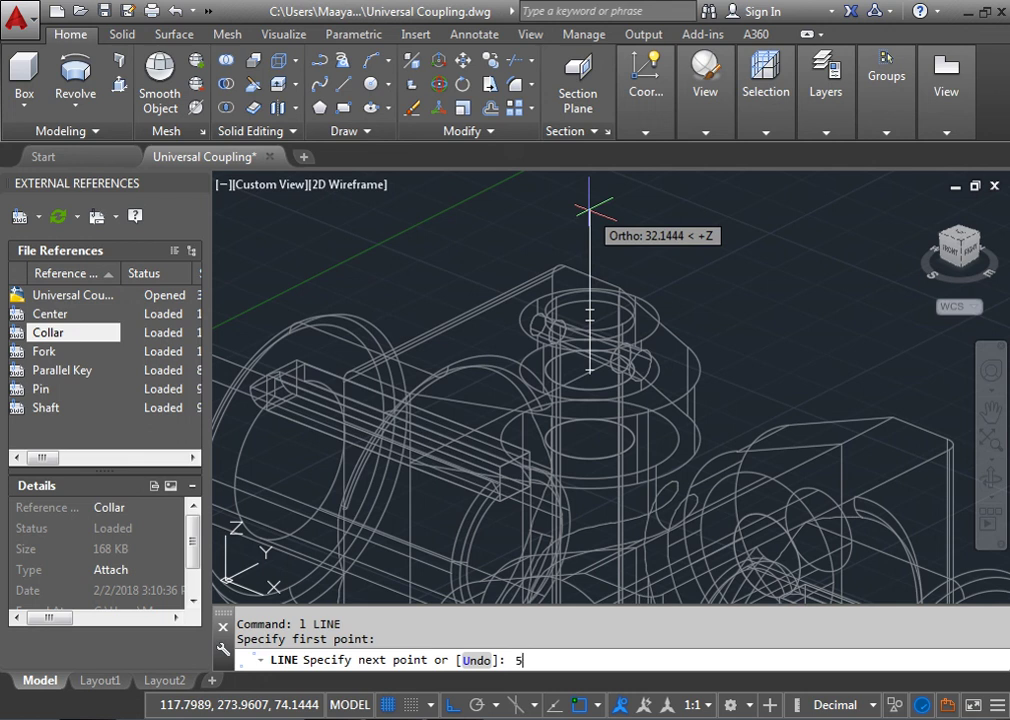
key(Return)
key(Escape)
key(Escape)
scroll(640, 221, down, 4)
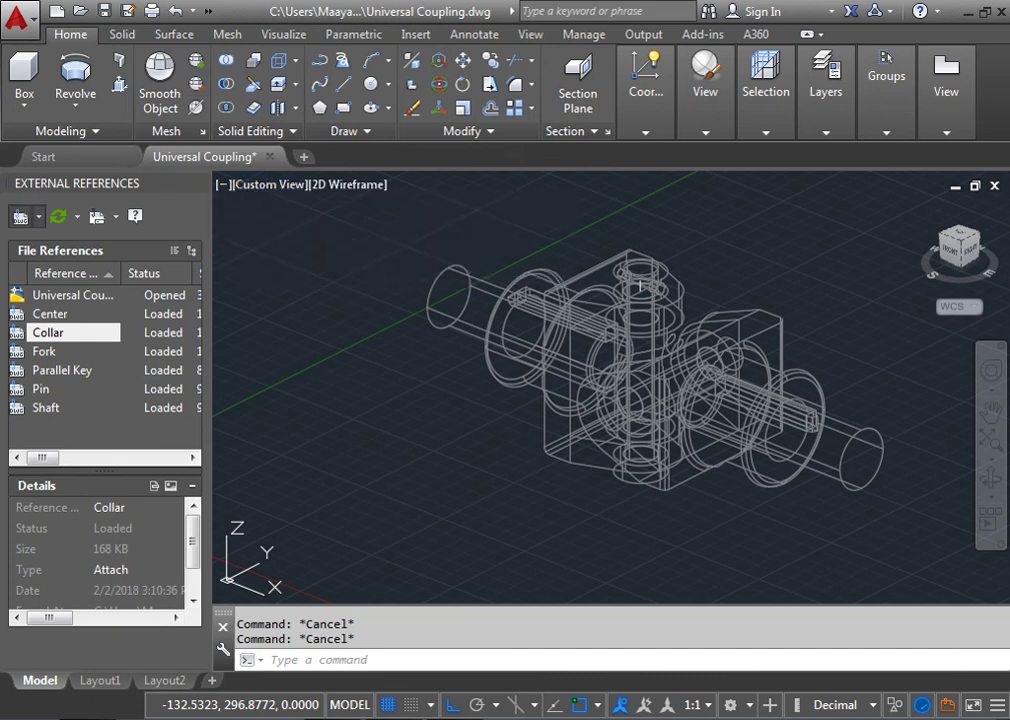
click(20, 216)
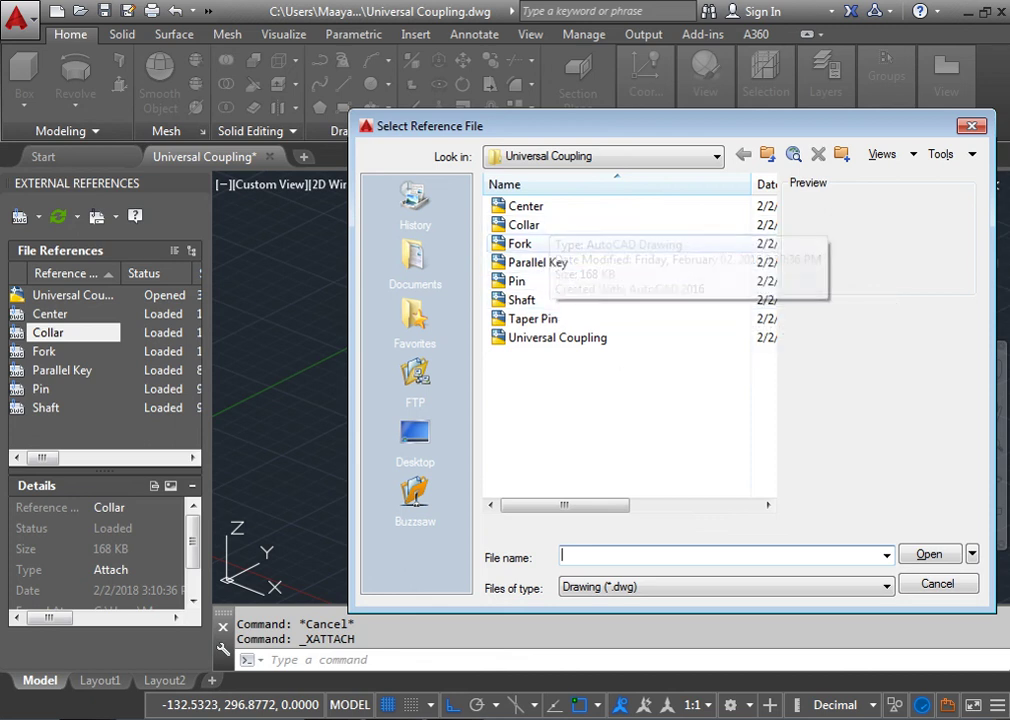
Attach Taper Pin.dwg as an external reference at 0,0,0.
click(532, 318)
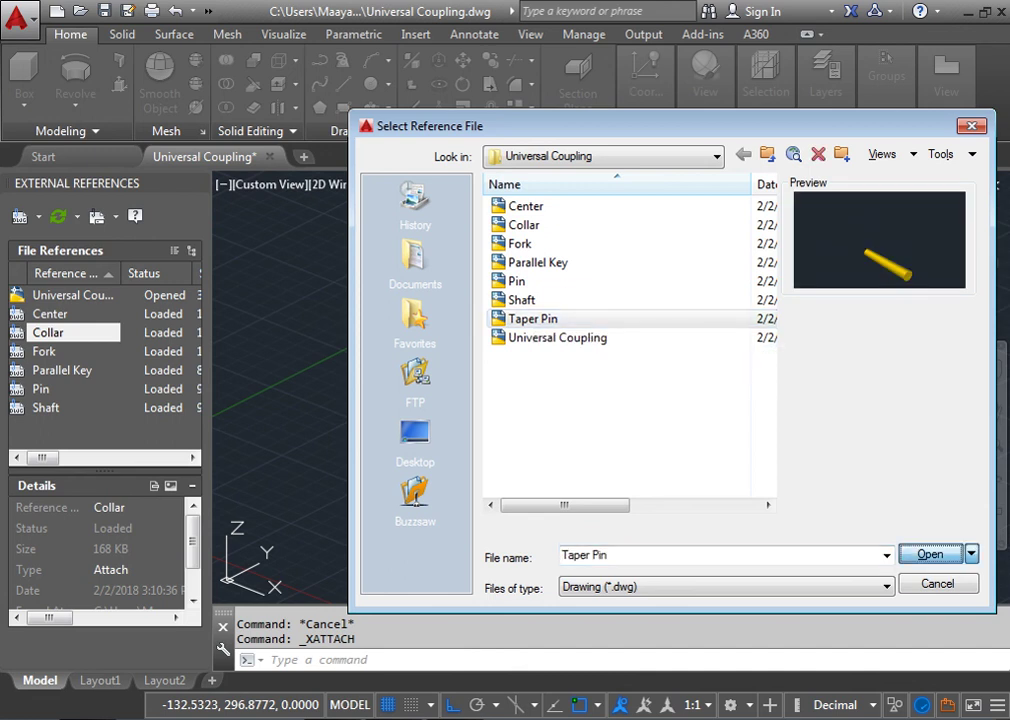
click(928, 554)
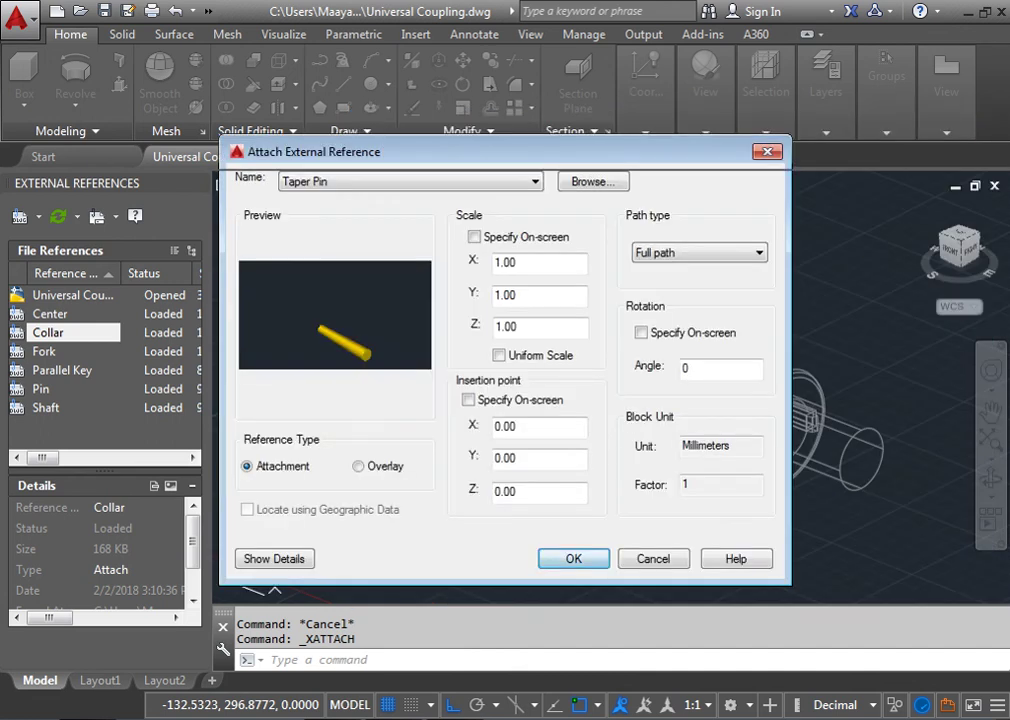
click(573, 558)
scroll(462, 478, down, 2)
scroll(367, 517, down, 2)
scroll(360, 525, up, 1)
scroll(340, 532, up, 2)
scroll(325, 525, up, 2)
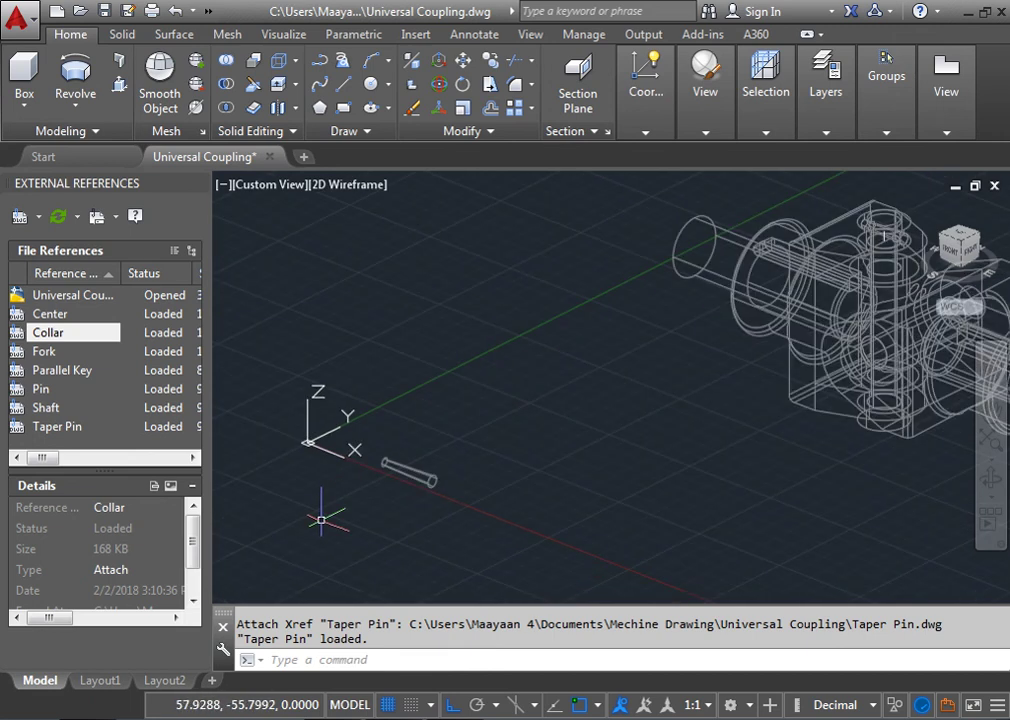
scroll(321, 520, up, 2)
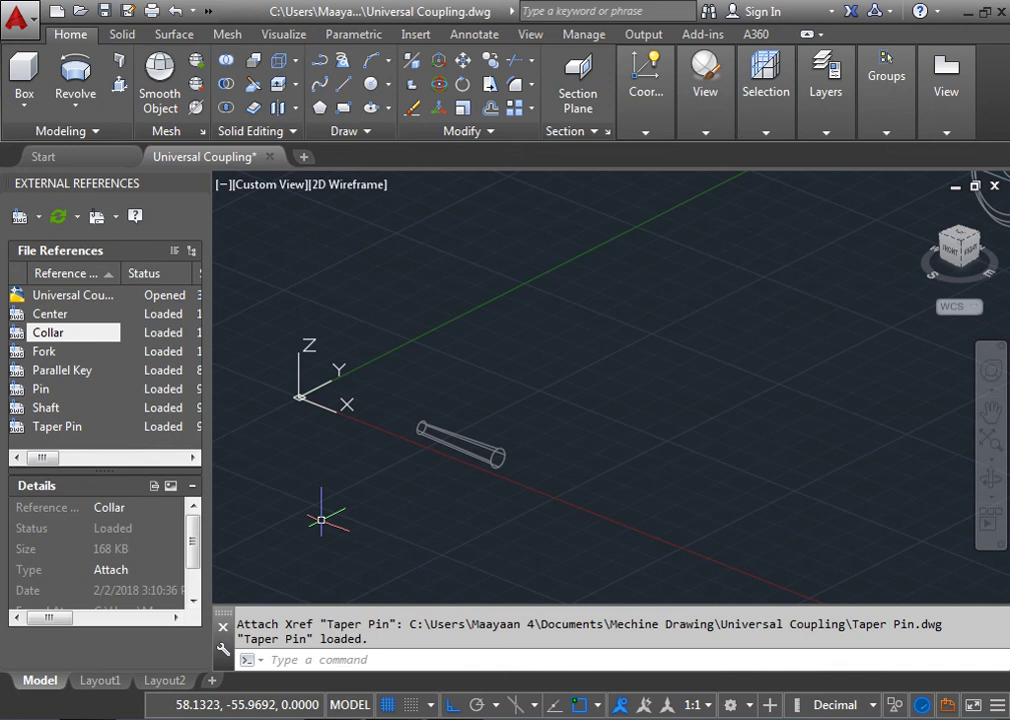
Draw an axis line between the taper pin's two end centres.
scroll(420, 510, up, 2)
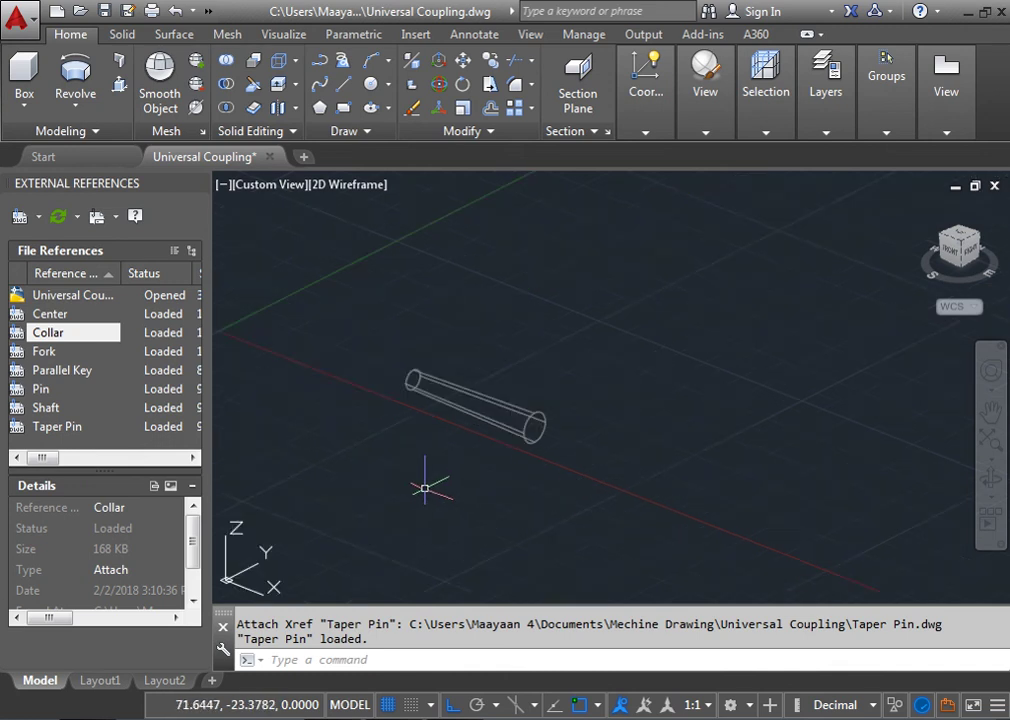
scroll(460, 416, up, 2)
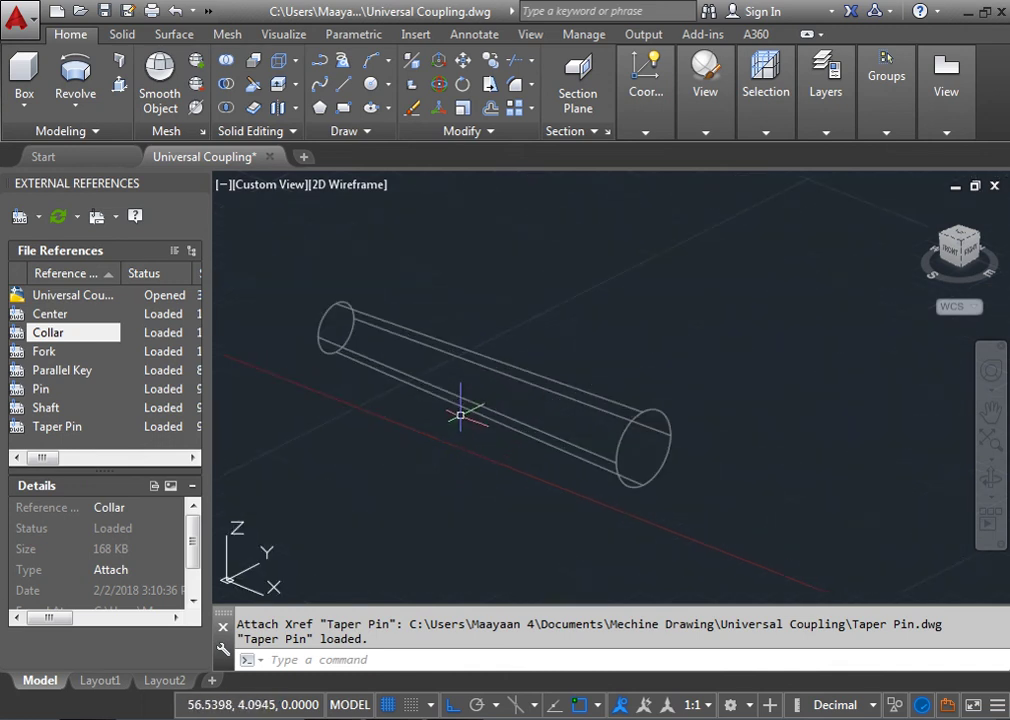
text(l)
key(Return)
click(335, 327)
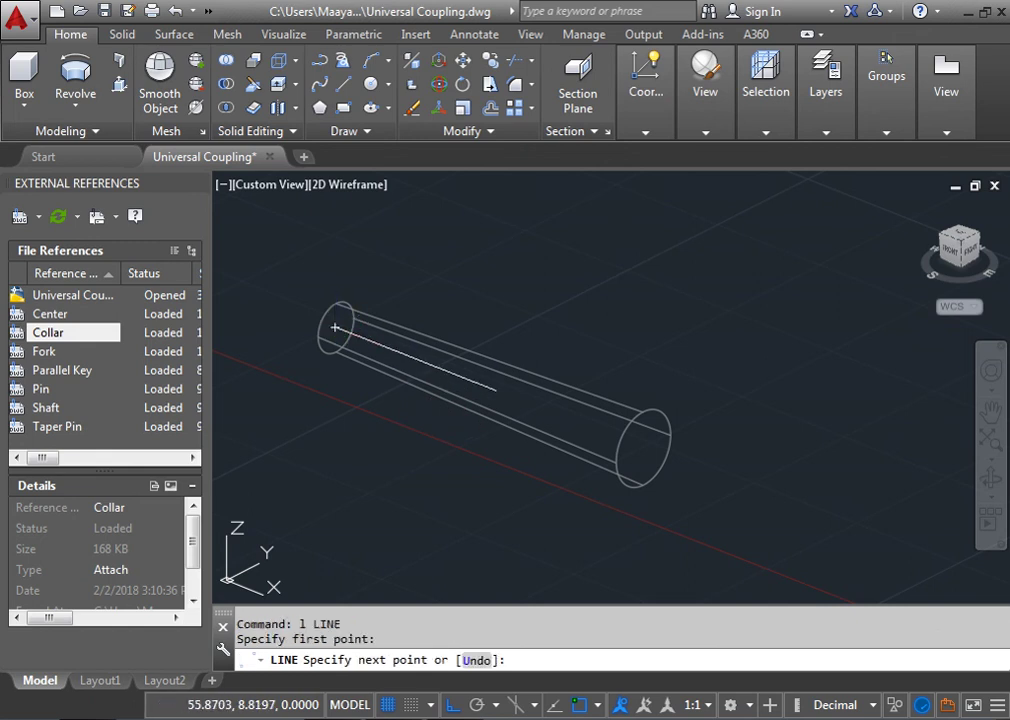
click(643, 449)
key(Escape)
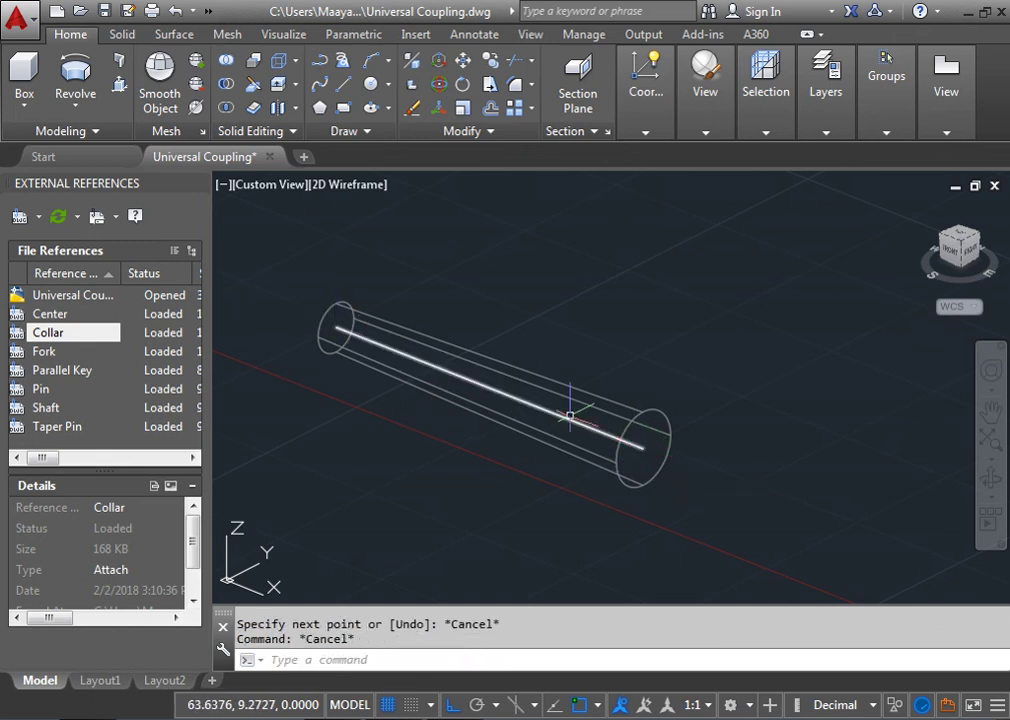
Move the taper pin by its axis midpoint into the collar's cross-hole on top.
click(558, 383)
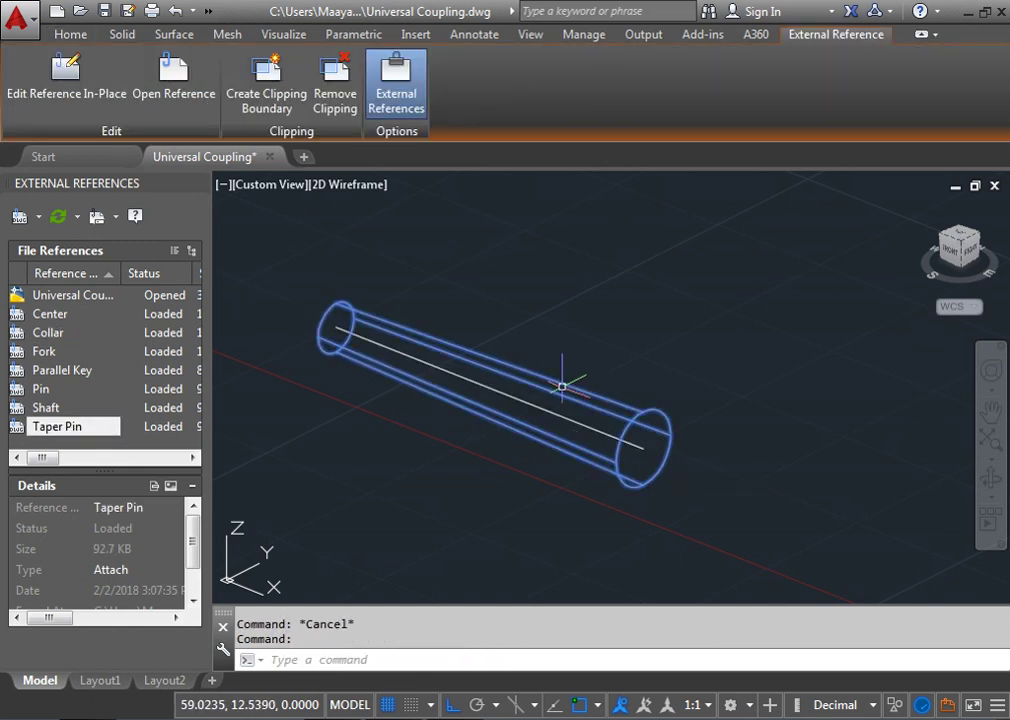
text(m)
key(Return)
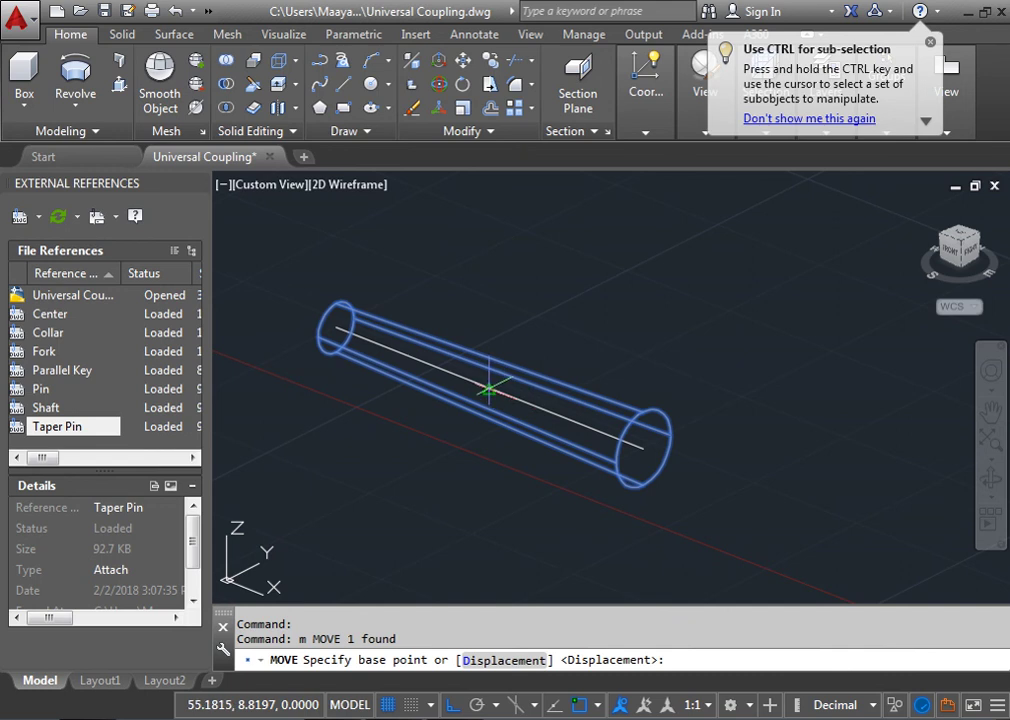
click(500, 372)
scroll(433, 416, down, 2)
scroll(433, 418, down, 2)
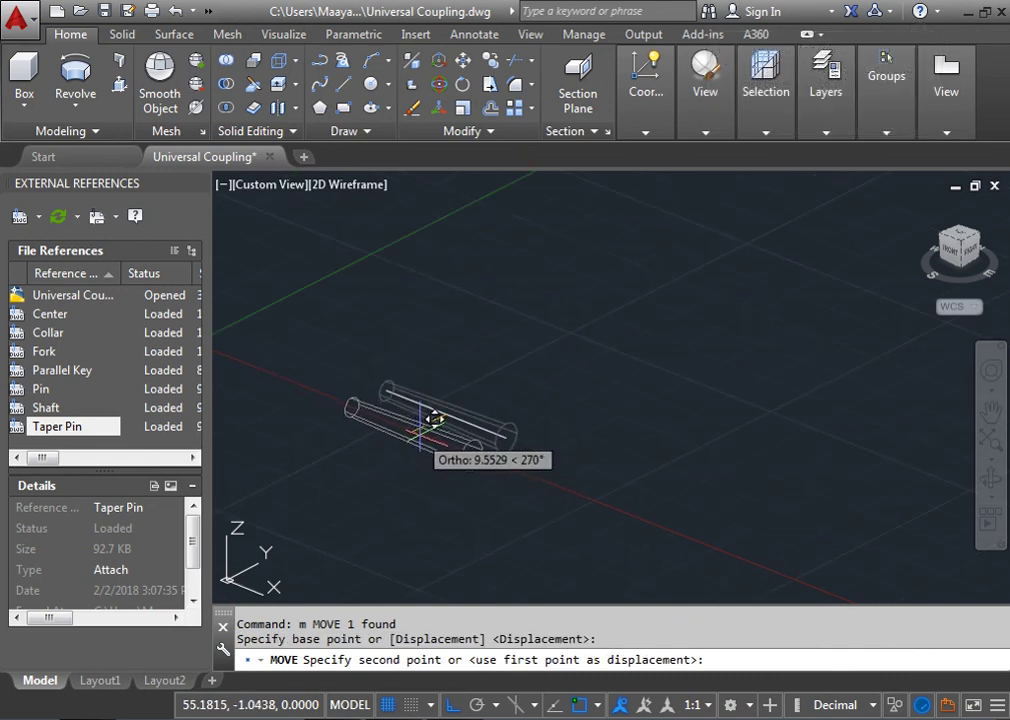
scroll(433, 420, down, 2)
scroll(432, 435, down, 2)
scroll(640, 333, up, 4)
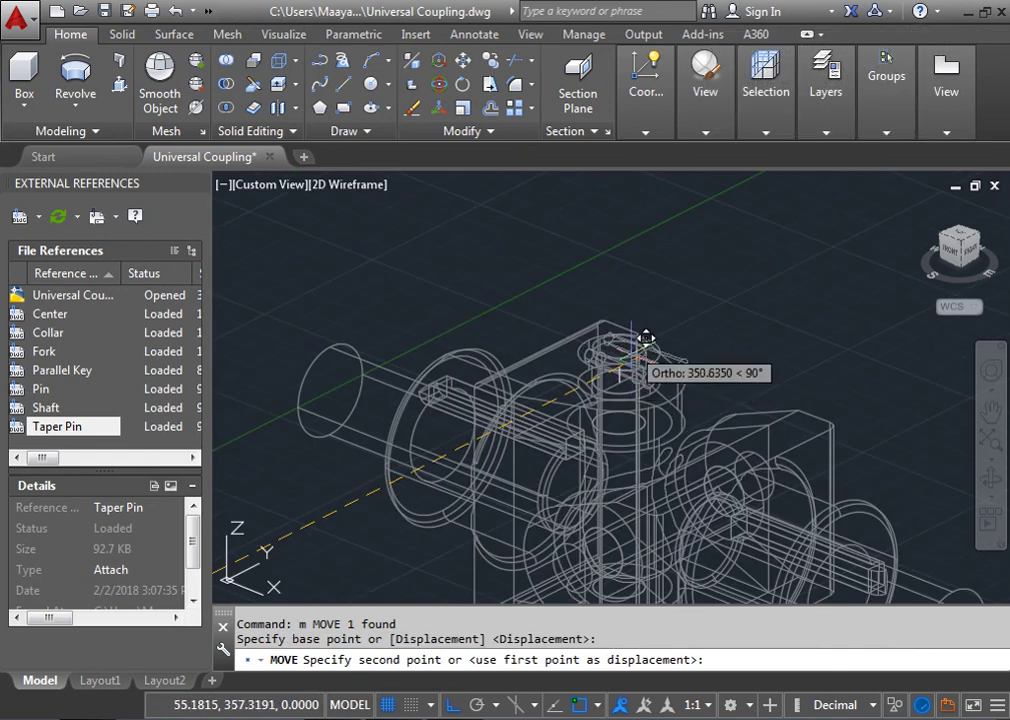
scroll(640, 340, up, 4)
click(579, 324)
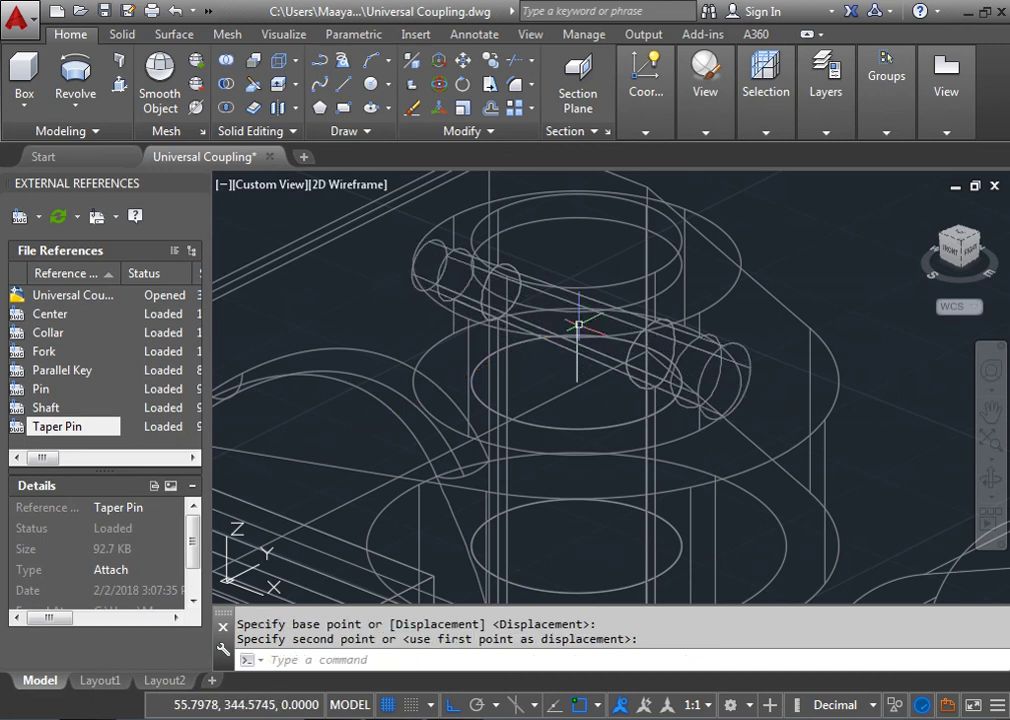
key(Escape)
Erase the stray vertical pin and the small pin left near the origin.
click(566, 275)
click(591, 401)
key(Delete)
scroll(591, 401, down, 1)
scroll(687, 269, down, 1)
scroll(609, 314, down, 2)
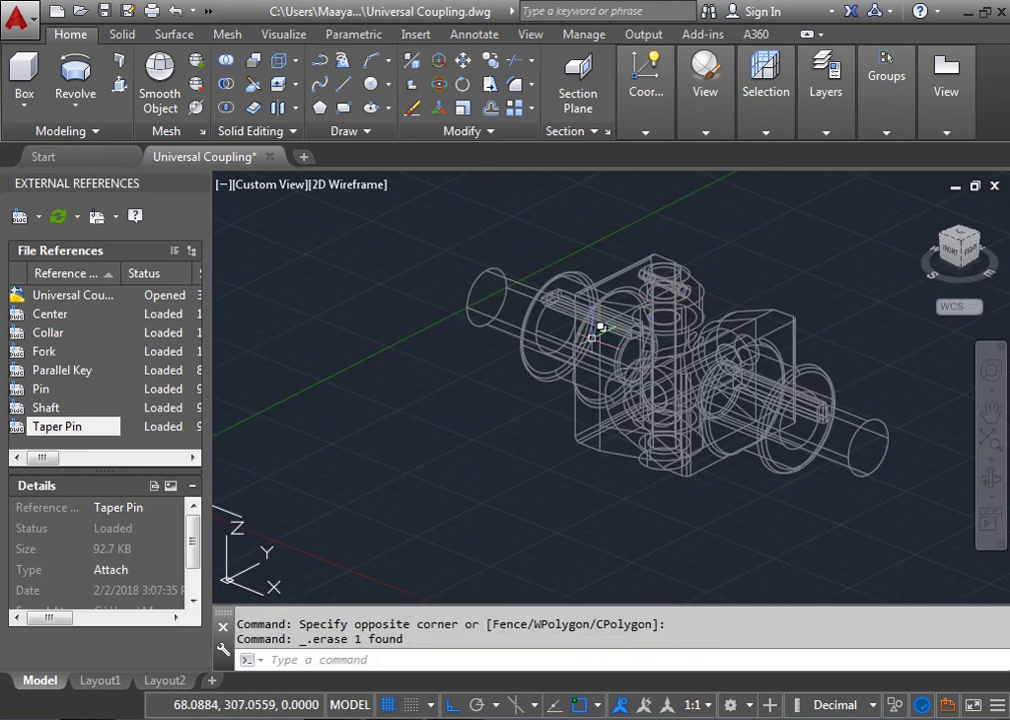
scroll(323, 476, up, 1)
click(357, 469)
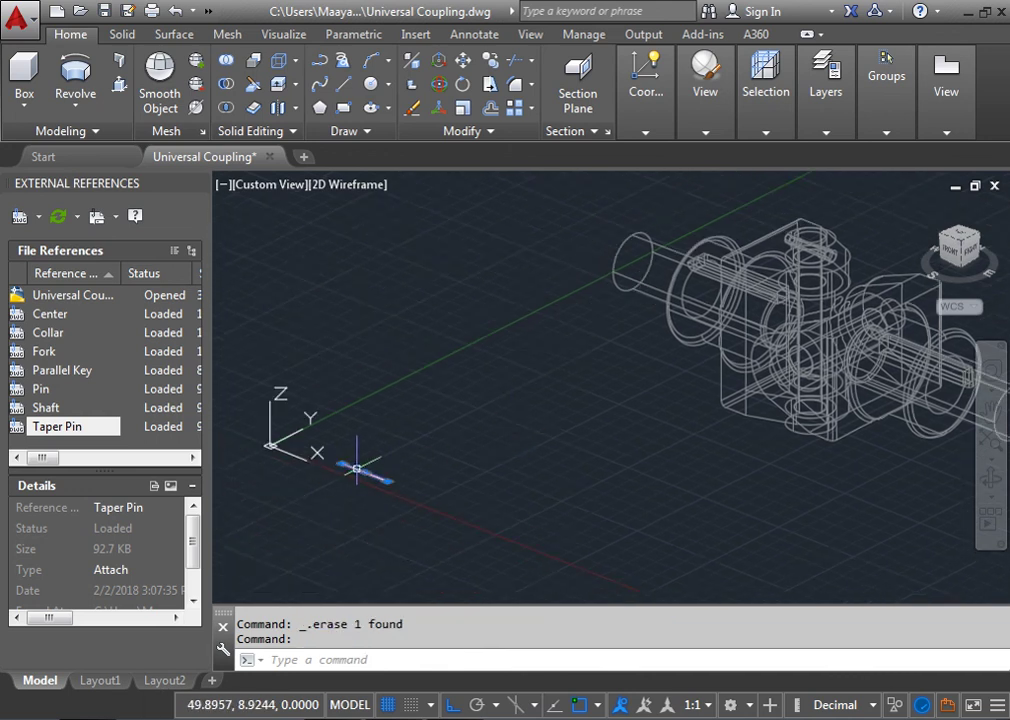
key(Delete)
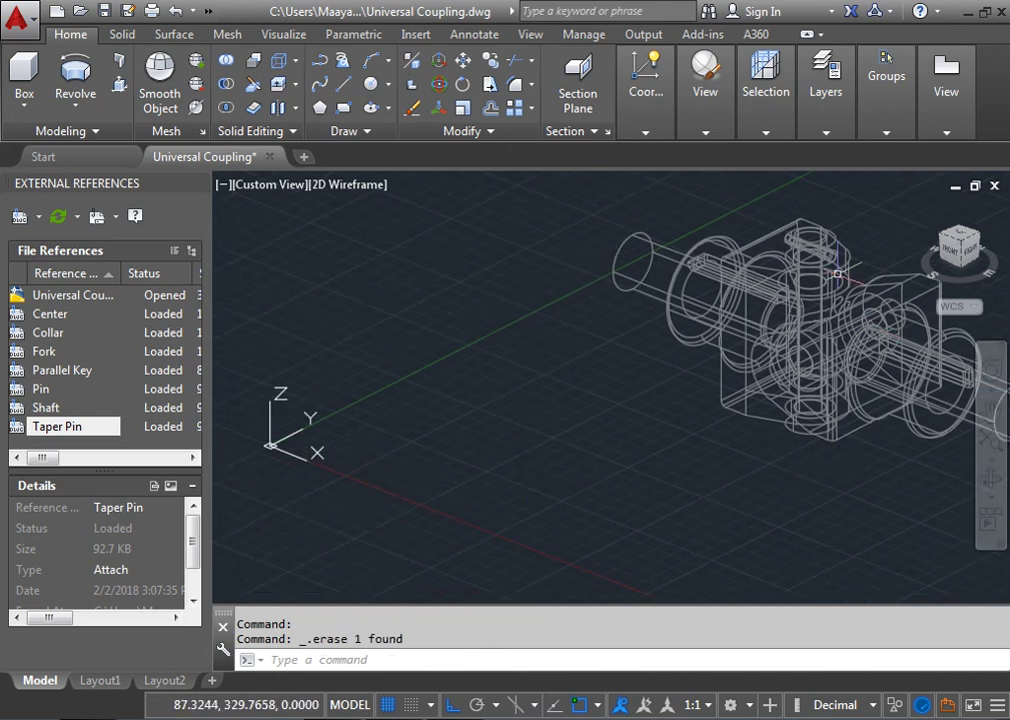
scroll(840, 245, up, 2)
Copy the window-selected pin to the left of the coupling.
click(738, 173)
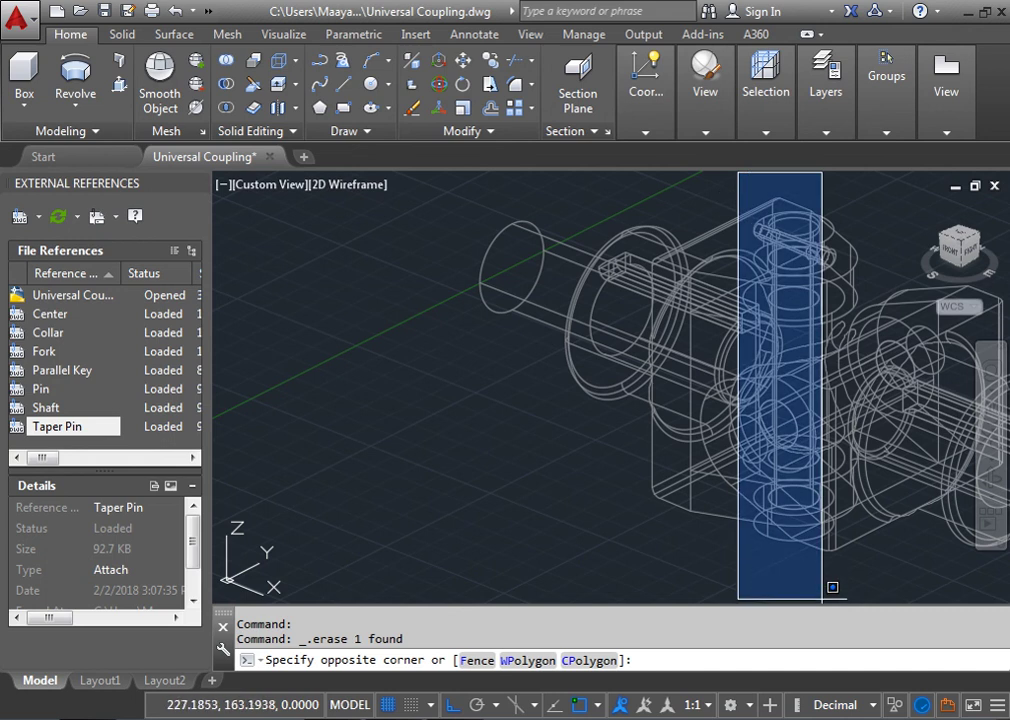
click(850, 578)
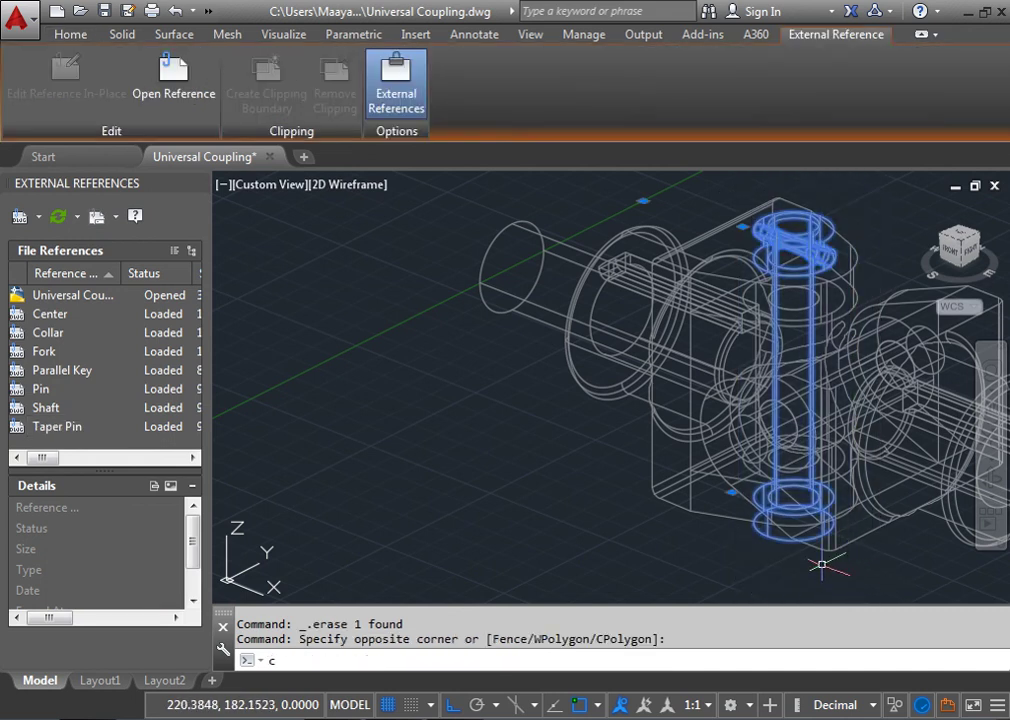
text(o)
key(Return)
click(793, 497)
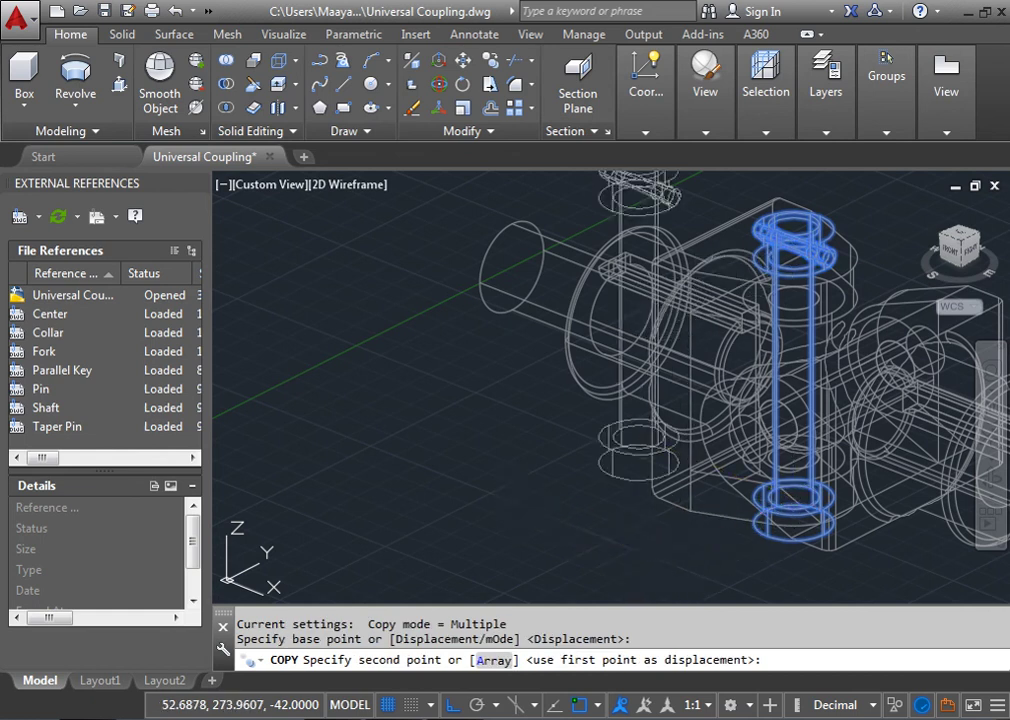
click(525, 492)
key(Escape)
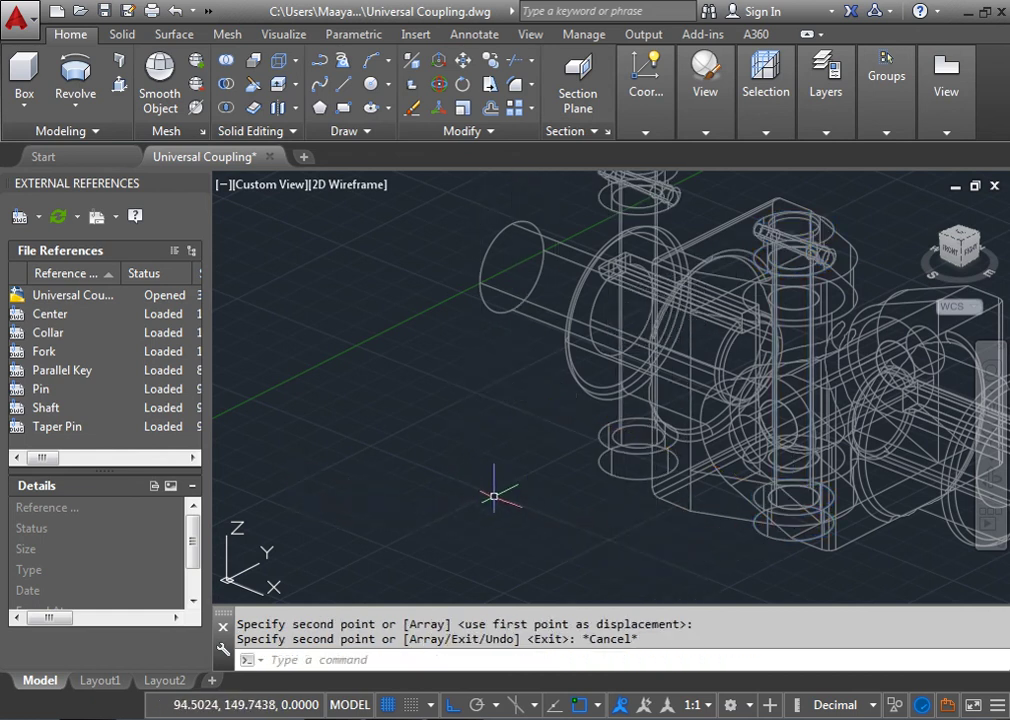
Move the pin to the lower left, clear of the coupling, and reselect it.
scroll(596, 512, down, 3)
click(565, 188)
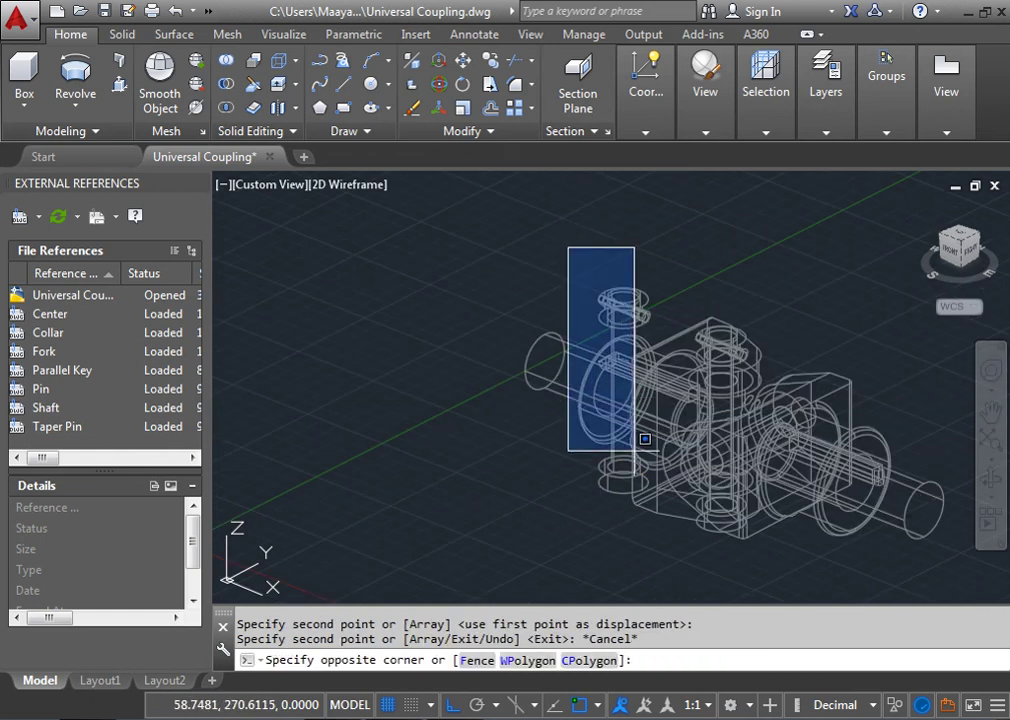
click(653, 550)
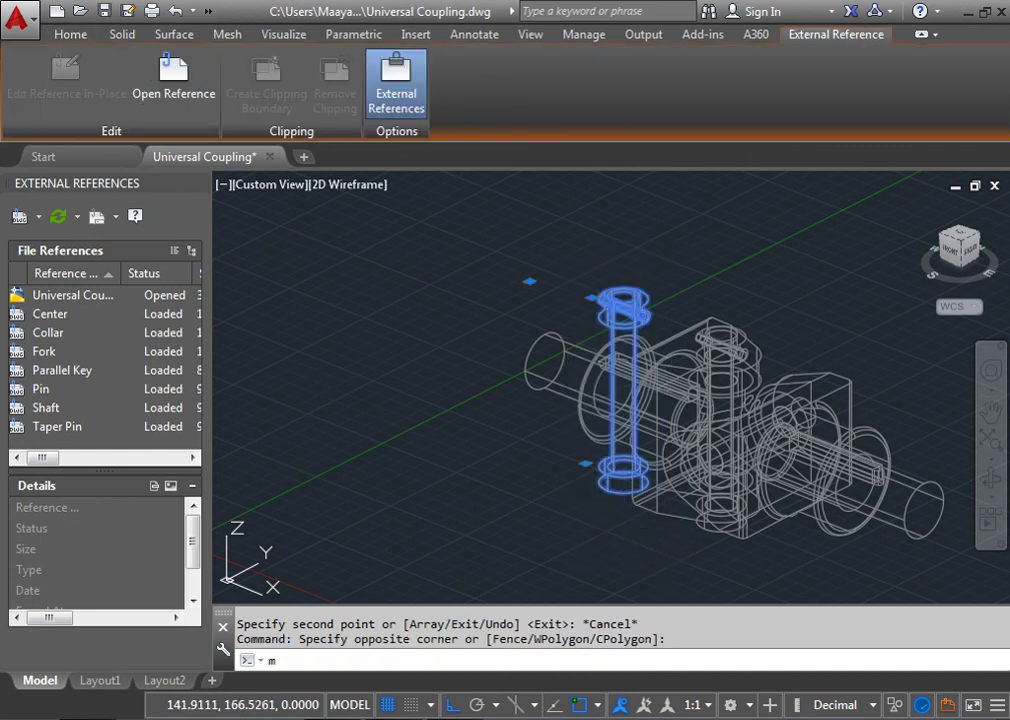
key(Return)
click(622, 465)
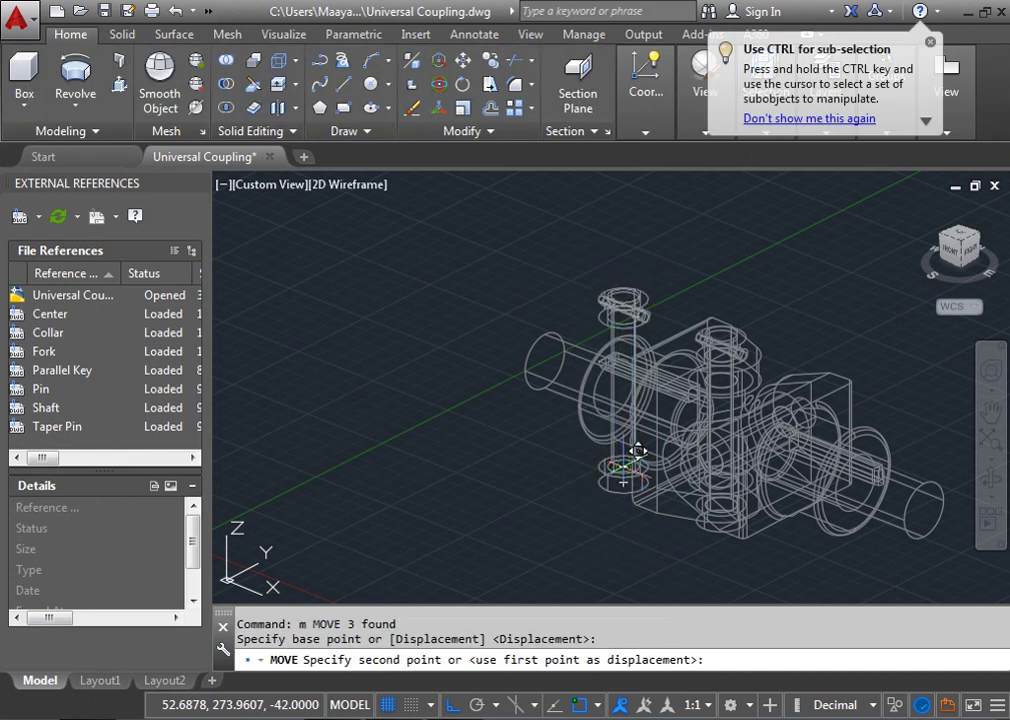
click(462, 540)
middle_drag(535, 515, 513, 435)
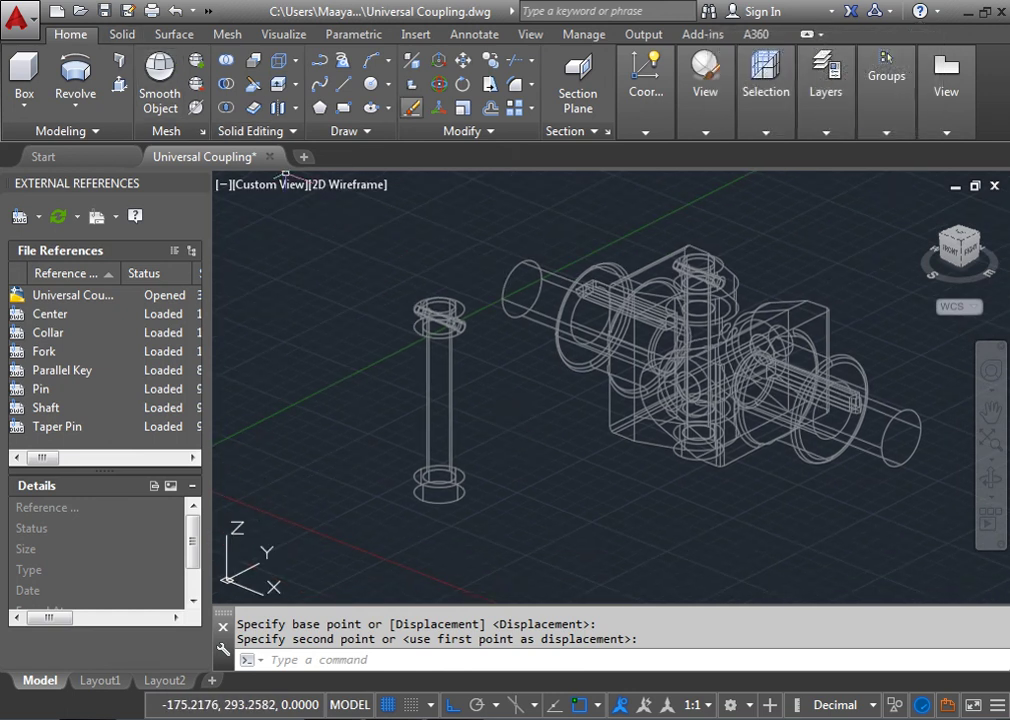
click(369, 240)
click(489, 503)
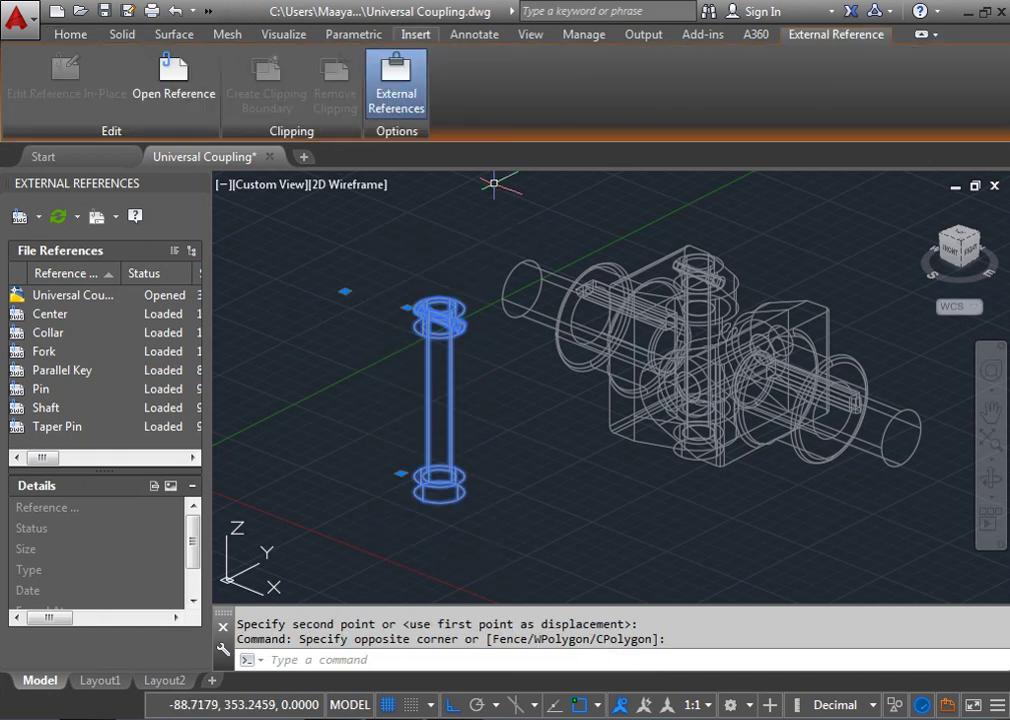
click(70, 34)
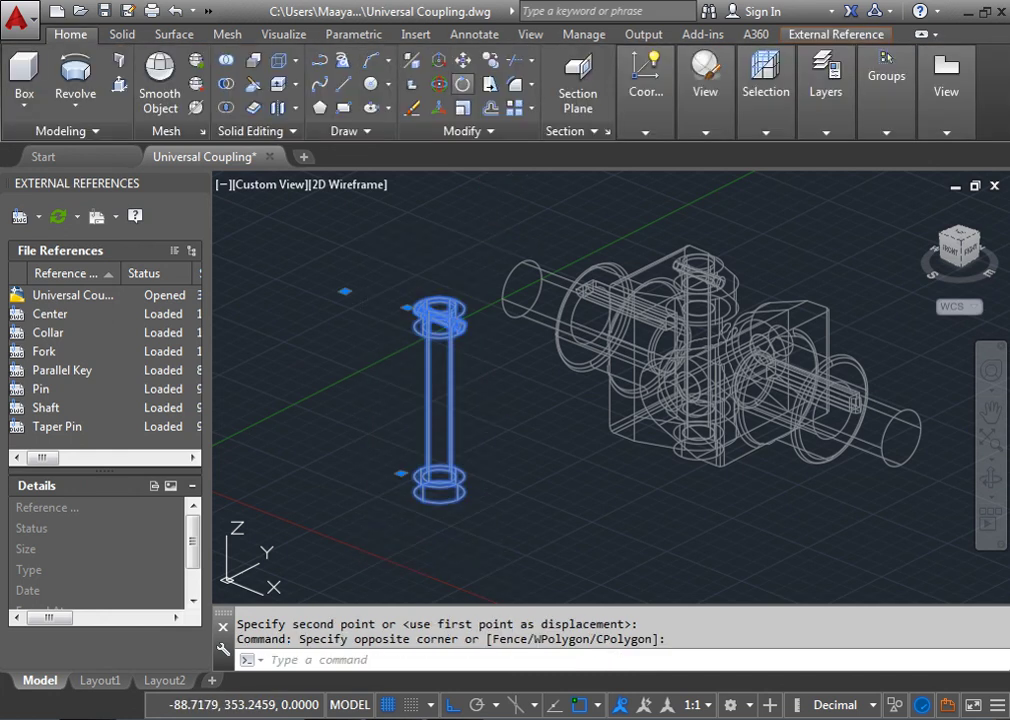
Rotate the separated pin 90° with 3DROTATE so it lies horizontal, then reselect it.
click(438, 84)
click(438, 398)
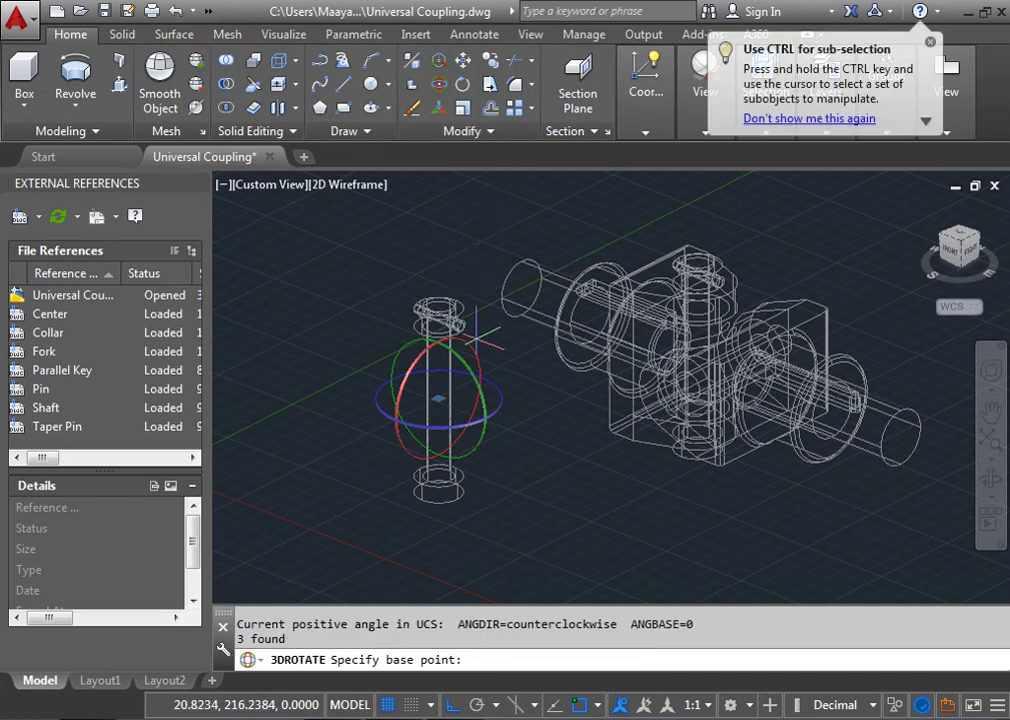
click(485, 400)
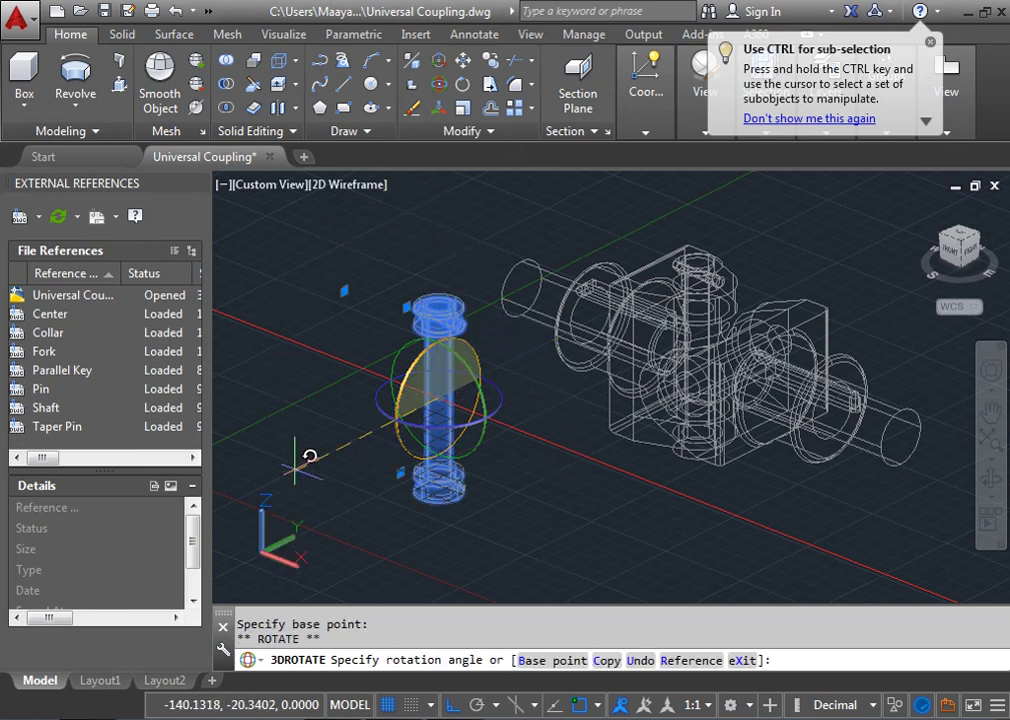
click(552, 481)
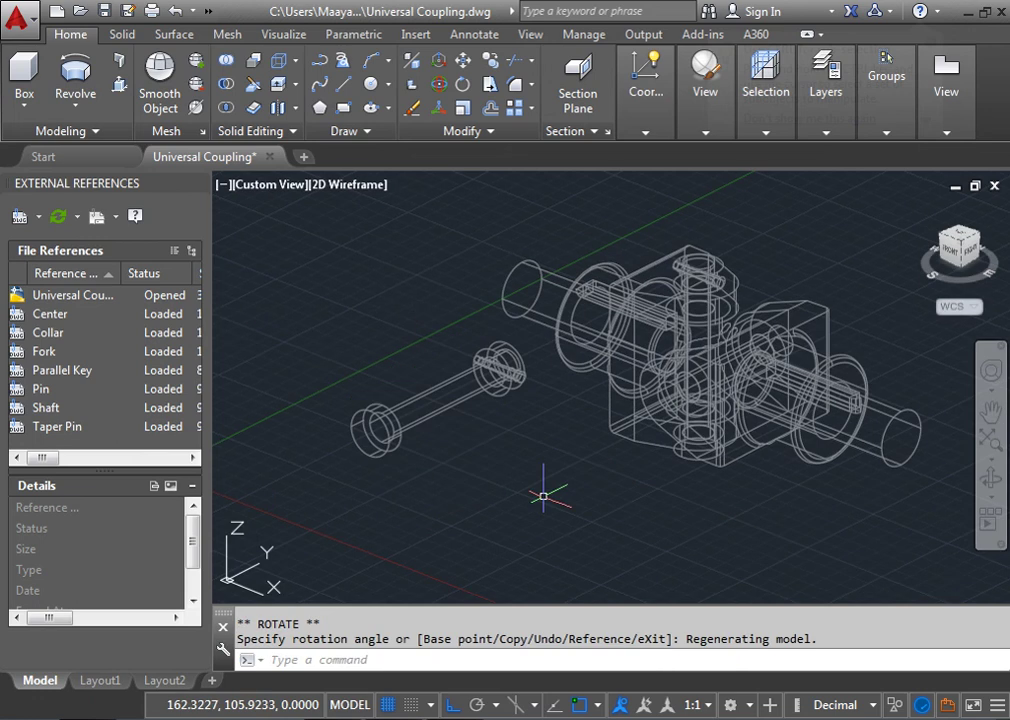
key(Escape)
click(298, 322)
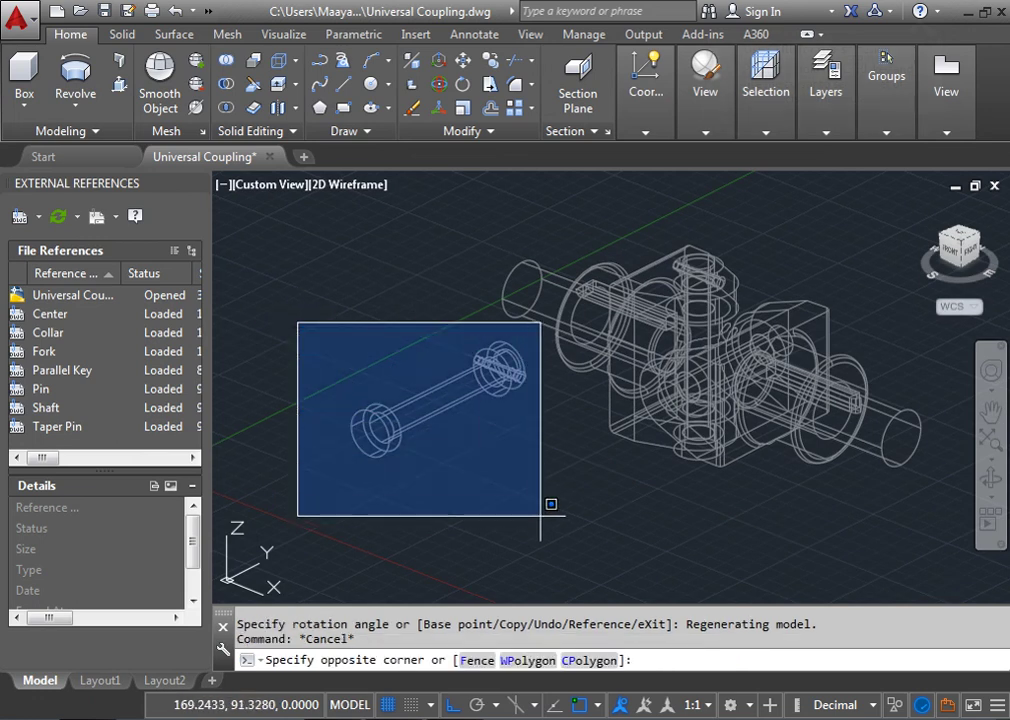
click(549, 532)
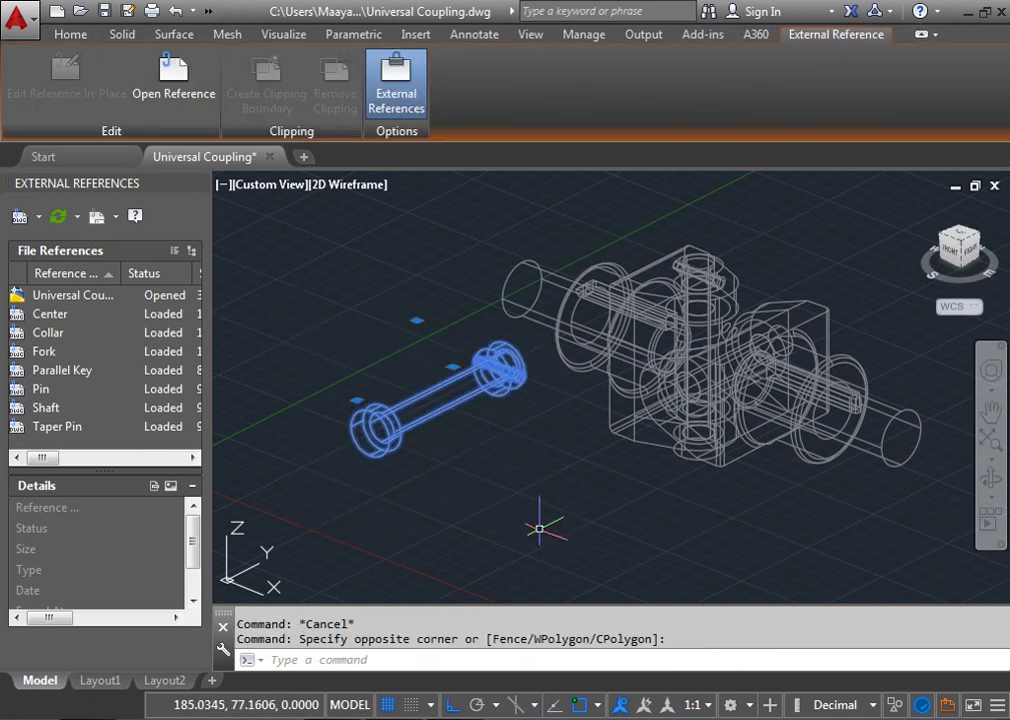
text(m)
key(Return)
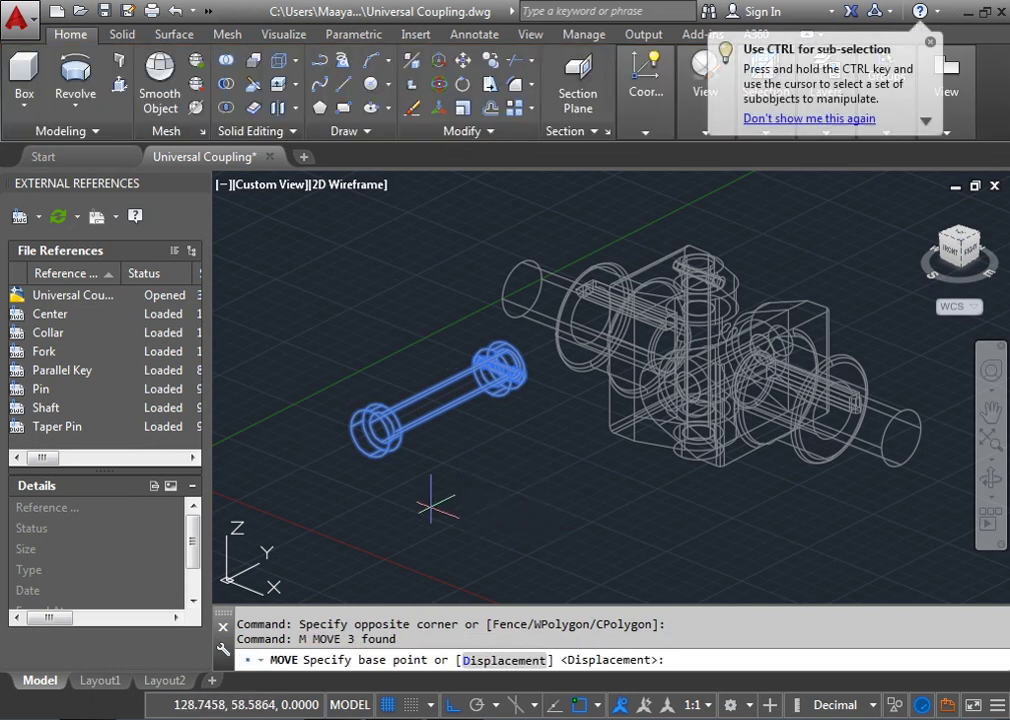
Move the horizontal pin by its end centre into the coupling body, orbiting to line up the target.
scroll(381, 428, down, 3)
scroll(383, 427, up, 4)
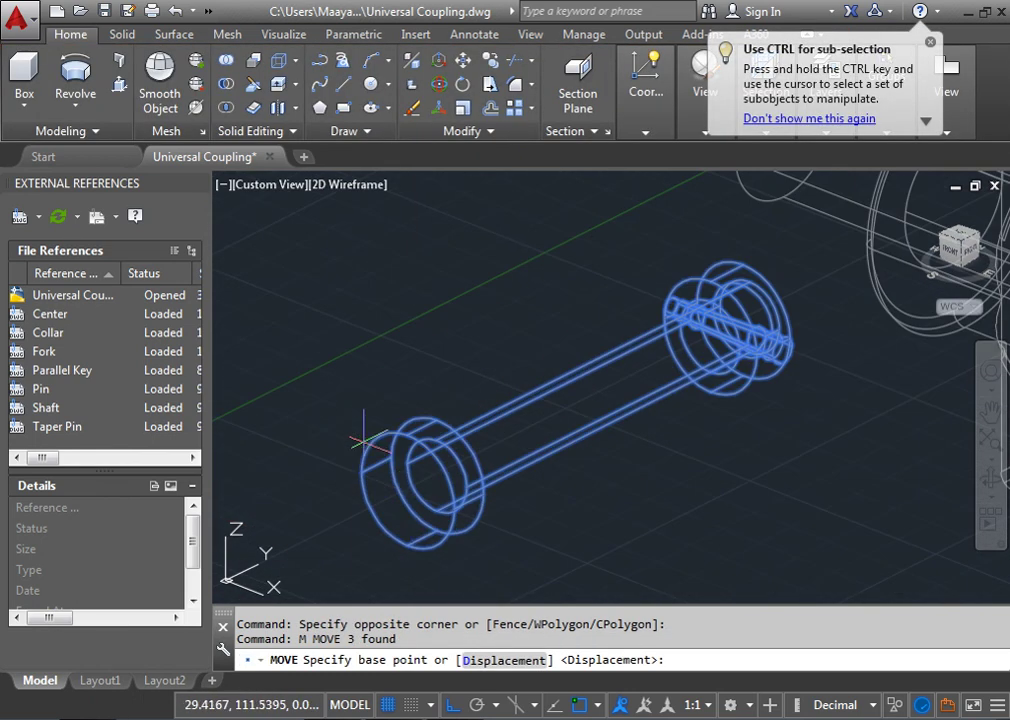
scroll(387, 425, up, 4)
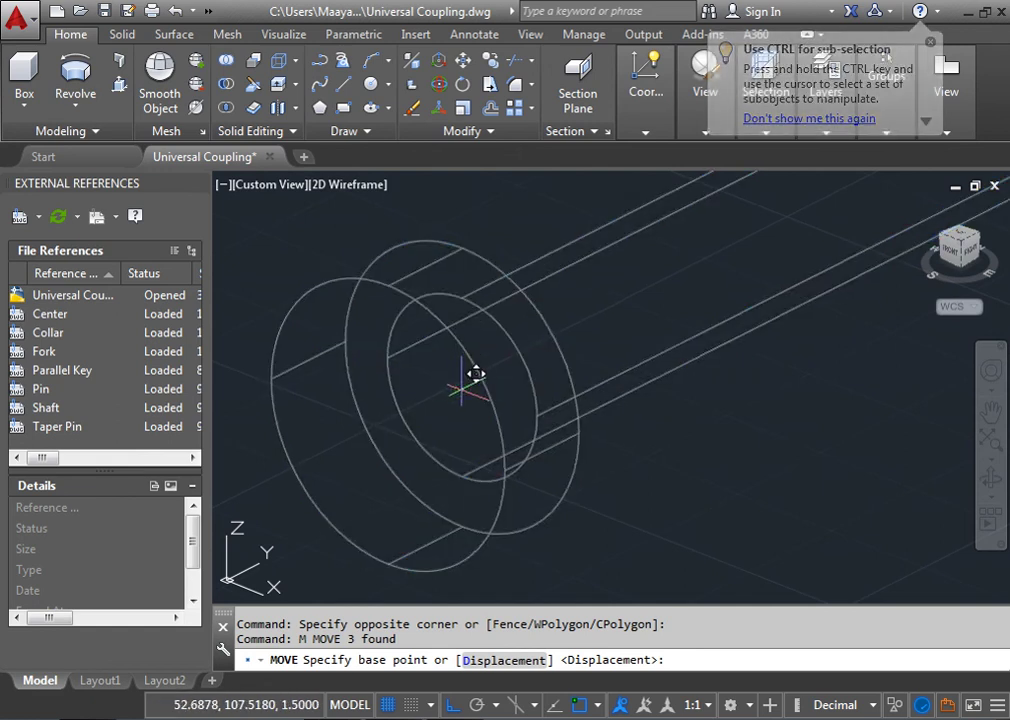
click(462, 388)
scroll(462, 388, down, 3)
scroll(395, 340, down, 2)
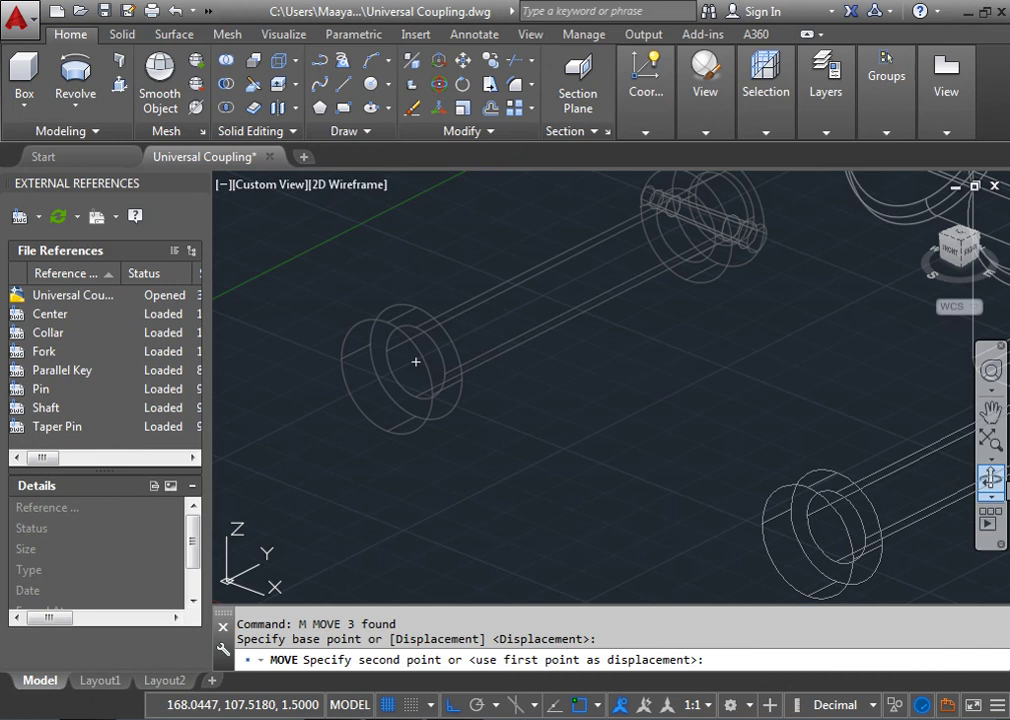
shift+middle_drag(416, 361, 355, 374)
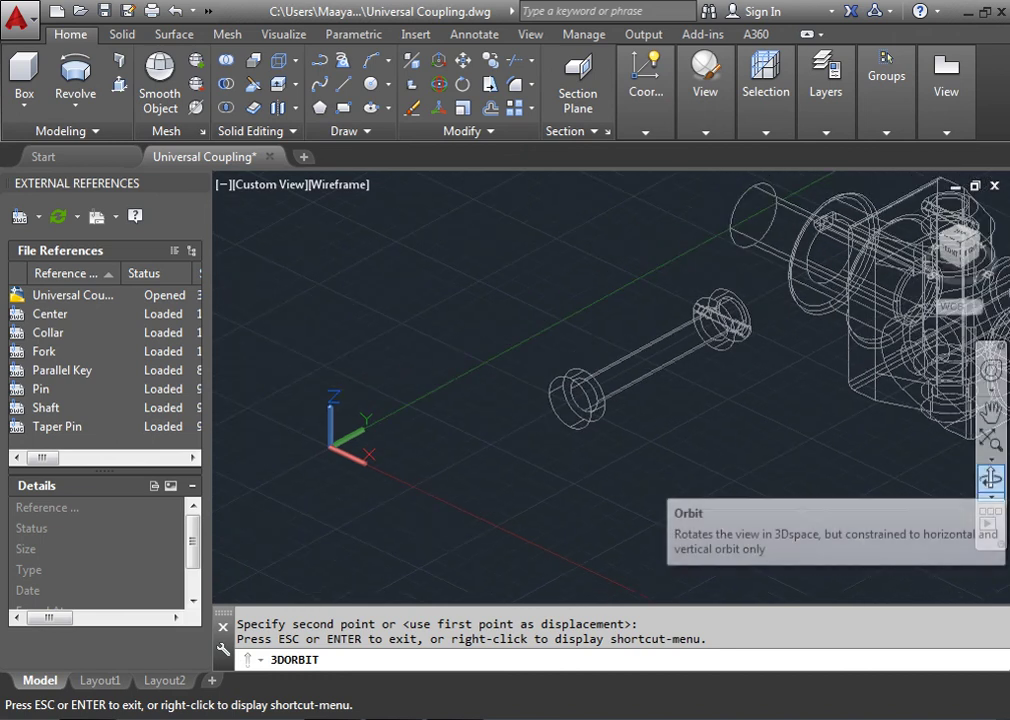
mouse_move(790, 300)
shift+middle_down()
mouse_move(831, 280)
mouse_move(795, 268)
shift+middle_up()
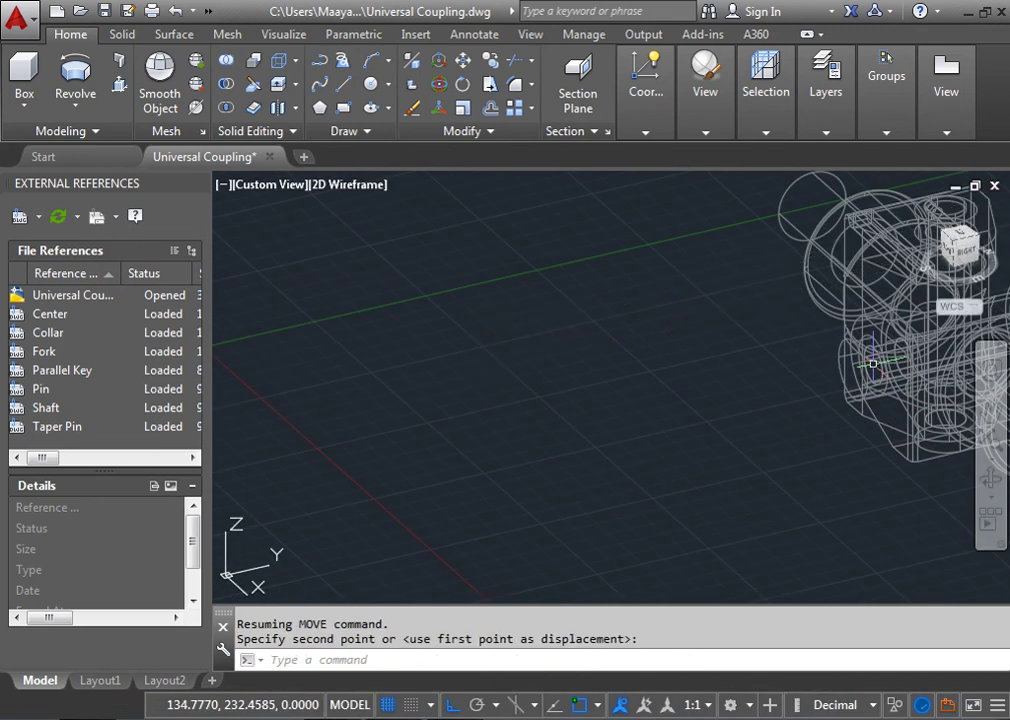
key(Escape)
click(350, 184)
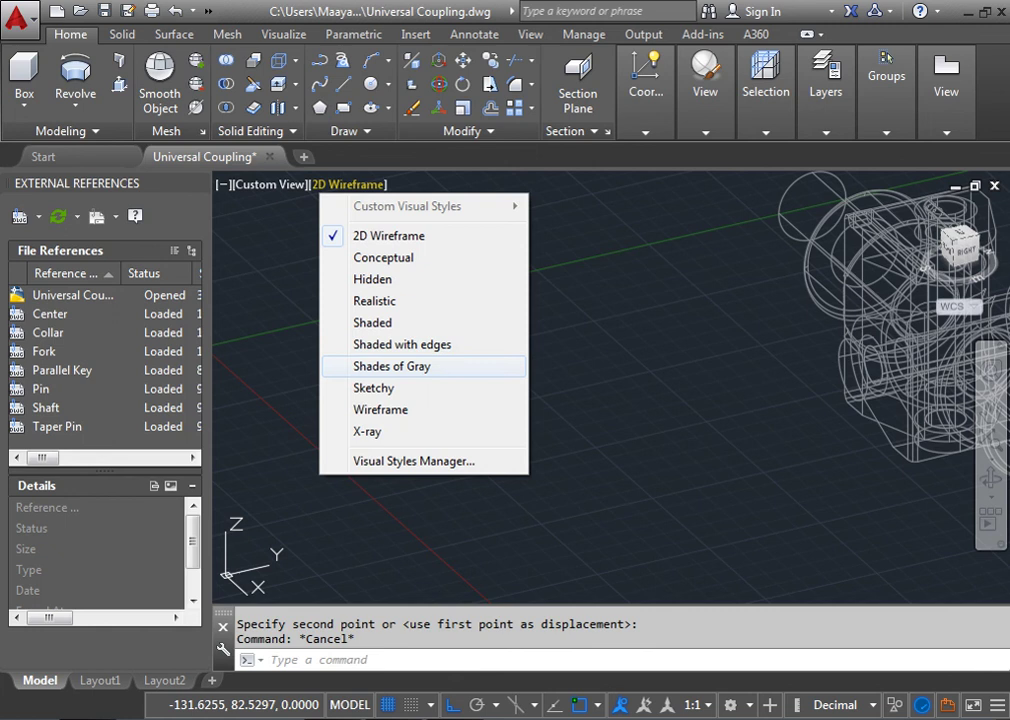
Apply the Realistic visual style, ZOOM All to the whole assembly, and orbit the model.
click(397, 298)
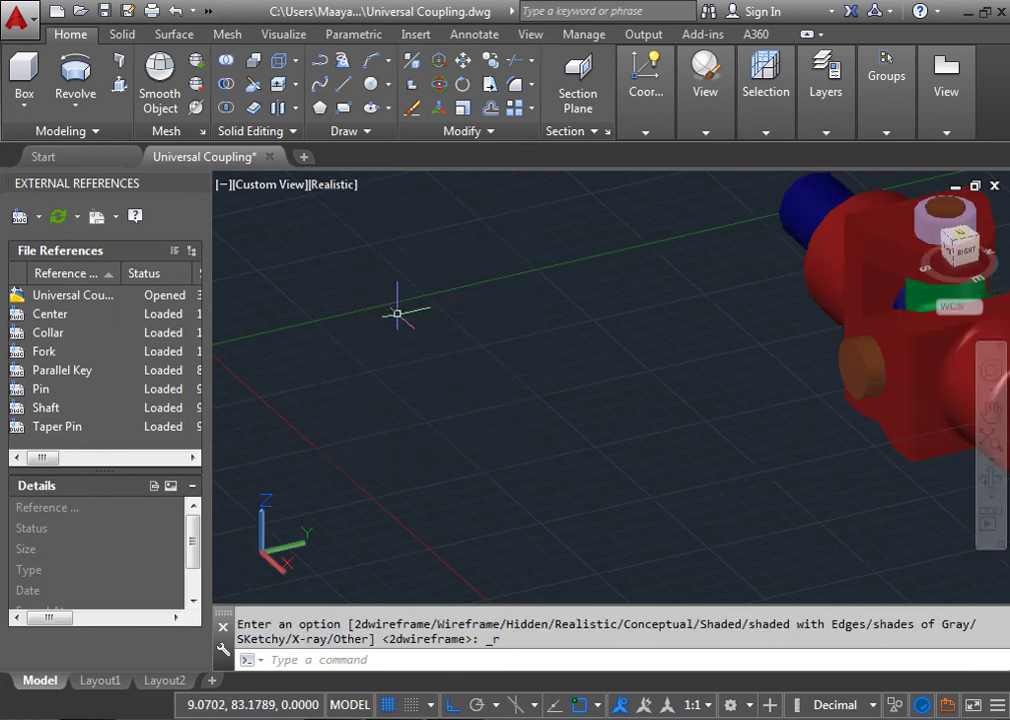
text(z)
key(Return)
text(a)
key(Return)
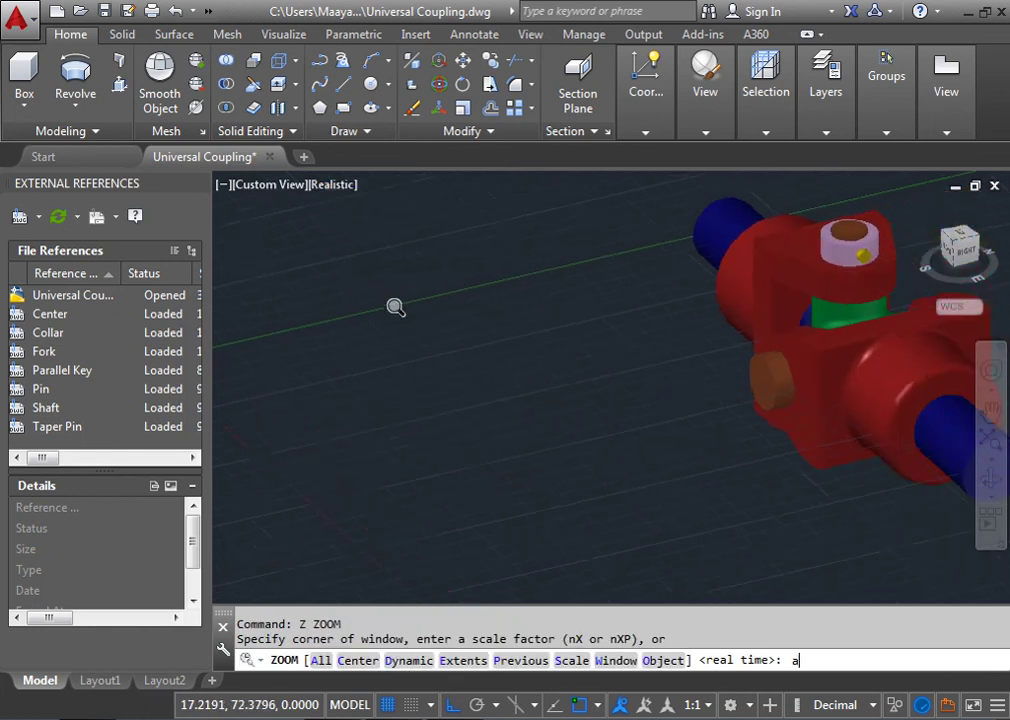
scroll(523, 361, up, 3)
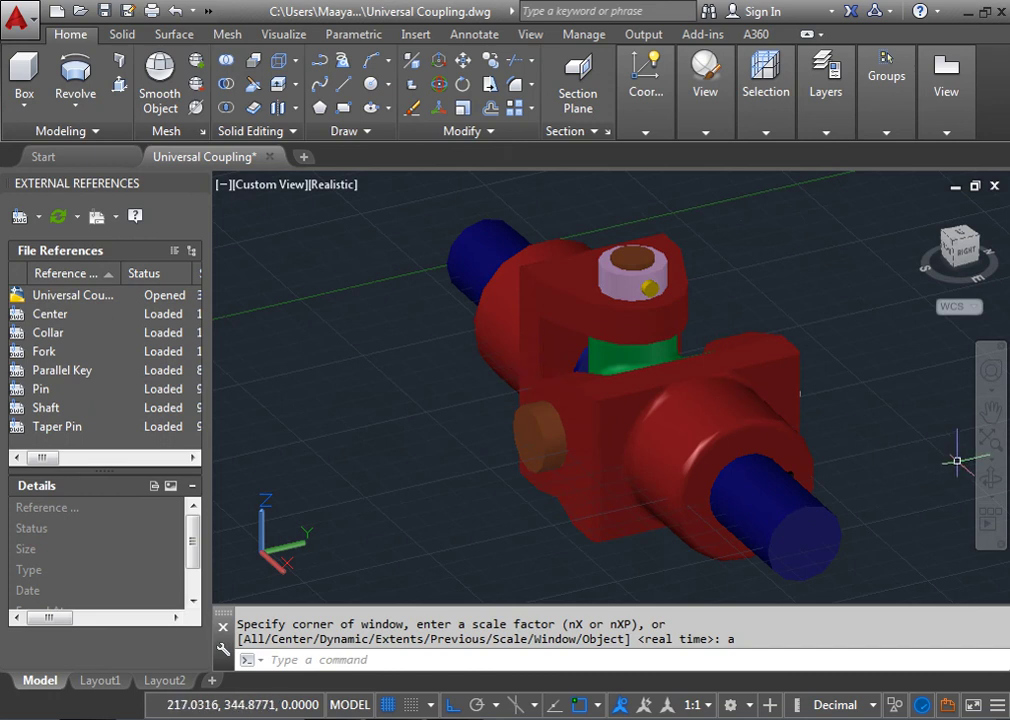
click(990, 478)
mouse_move(640, 400)
mouse_down()
mouse_move(480, 400)
mouse_move(600, 380)
mouse_move(600, 330)
mouse_move(570, 400)
mouse_up()
key(Escape)
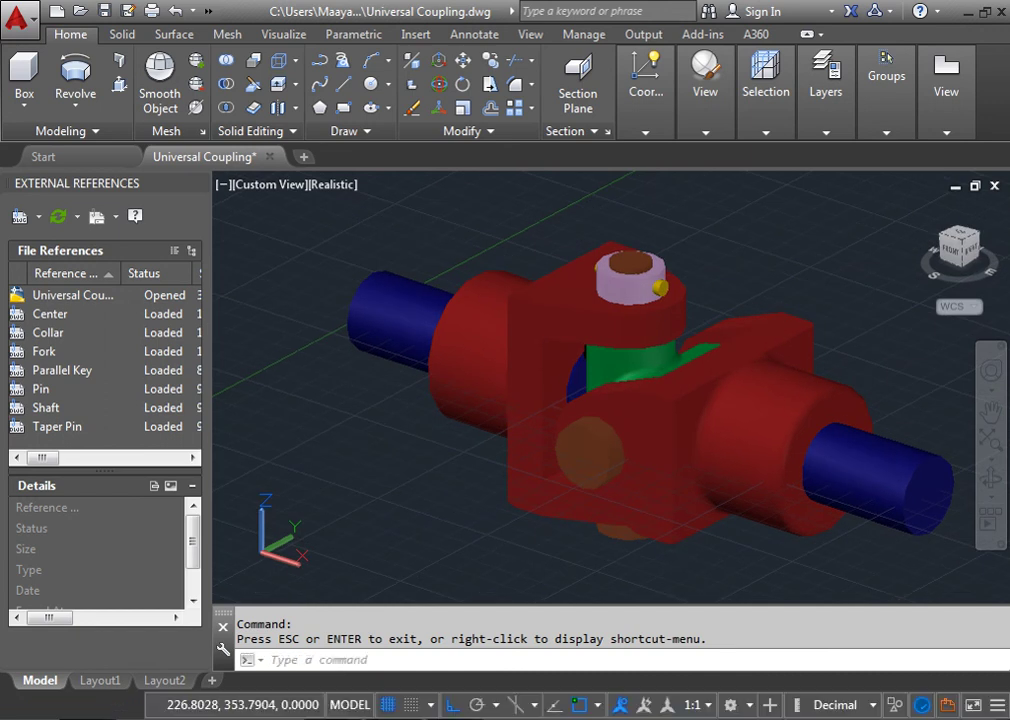
click(270, 184)
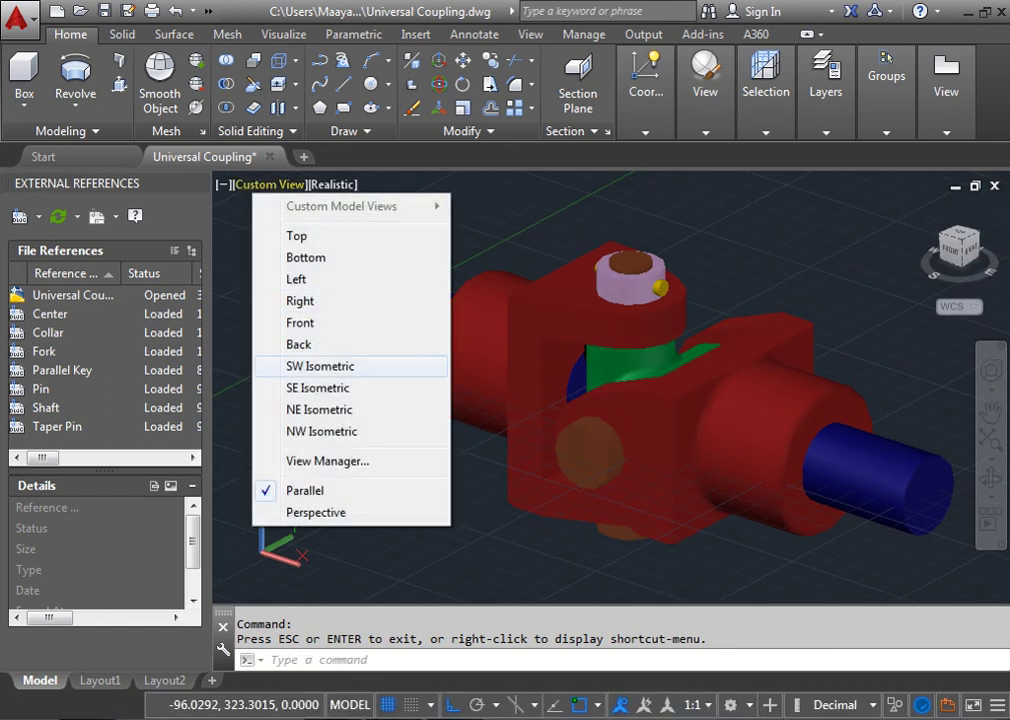
Switch to the south-east isometric view and zoom in on the coupling.
click(318, 388)
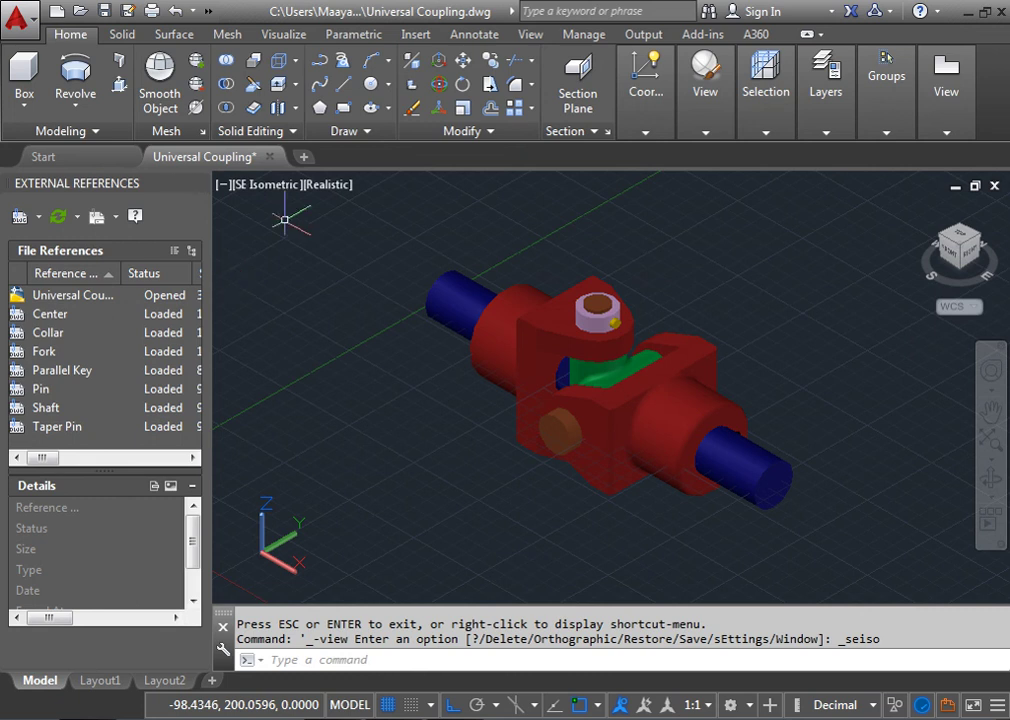
scroll(712, 426, up, 2)
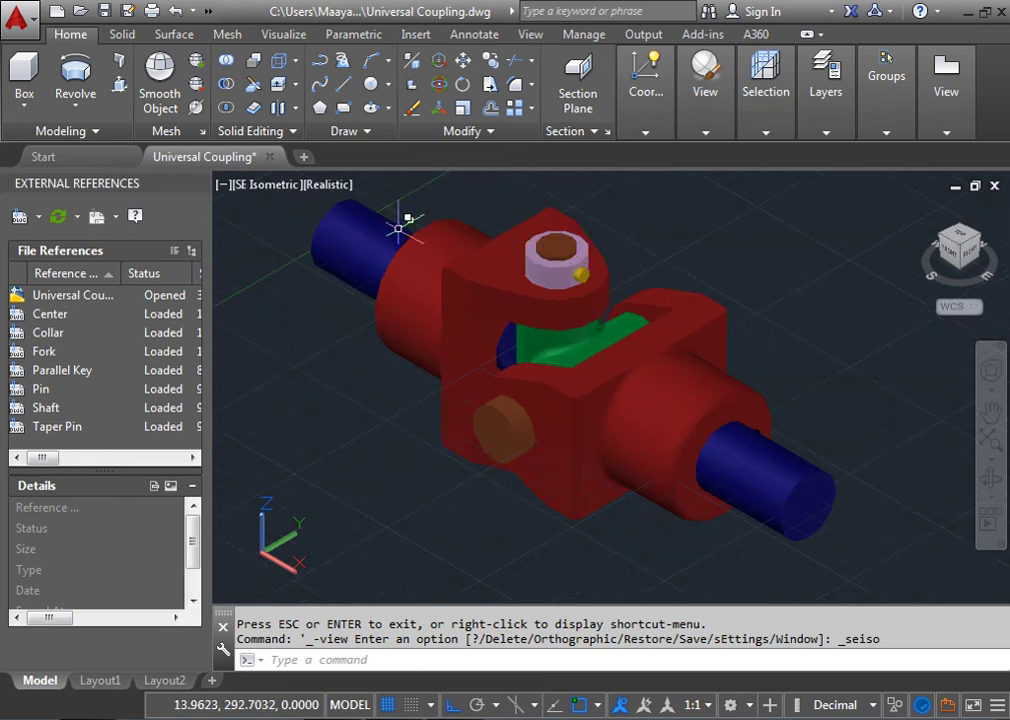
click(645, 92)
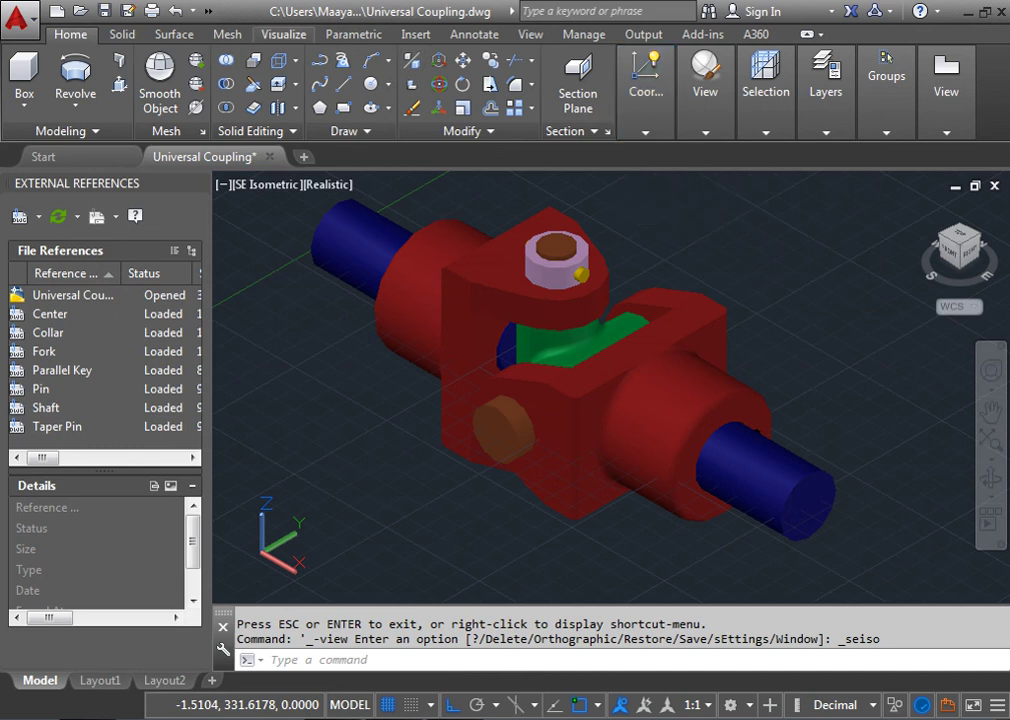
Bring up the Visualize rendering tools and start typing the RENDER command.
click(284, 34)
click(908, 92)
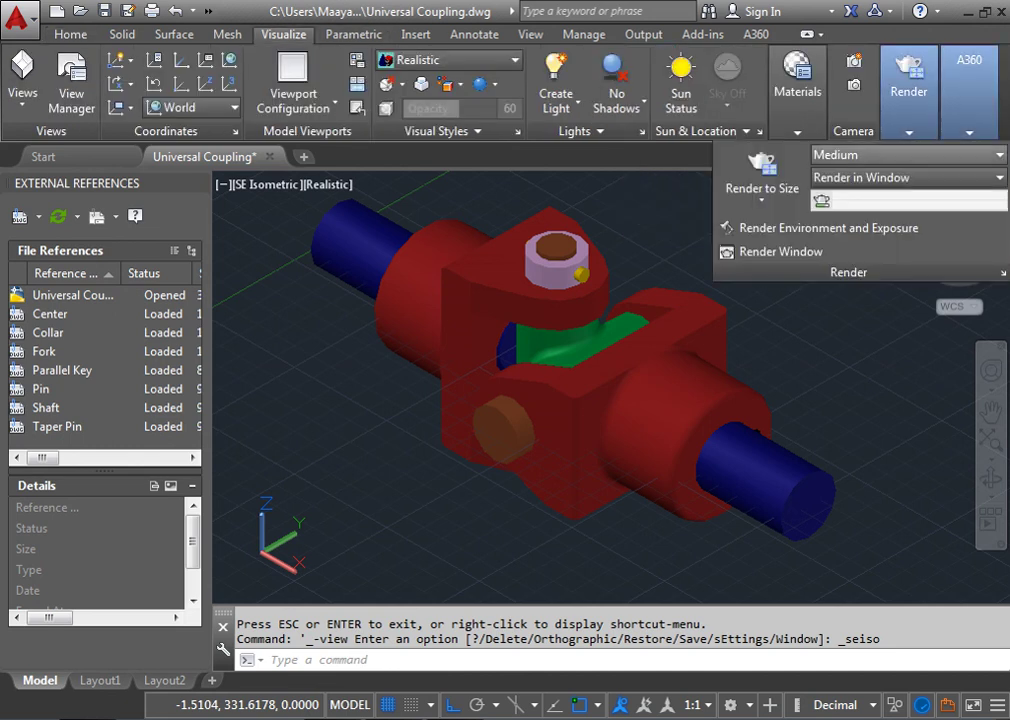
click(363, 452)
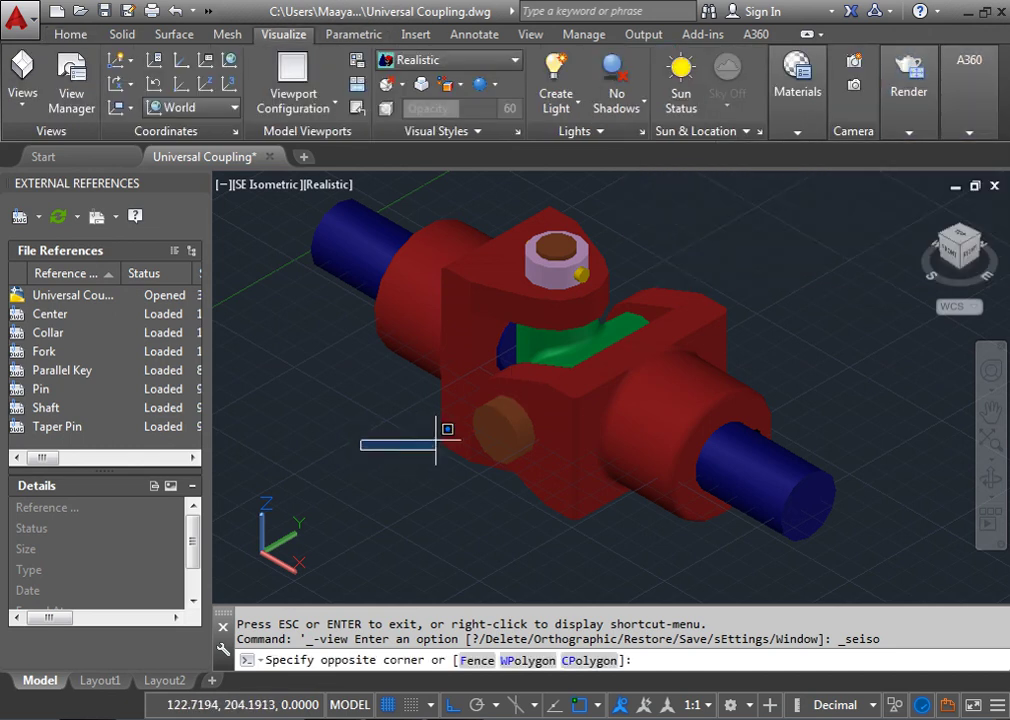
key(Escape)
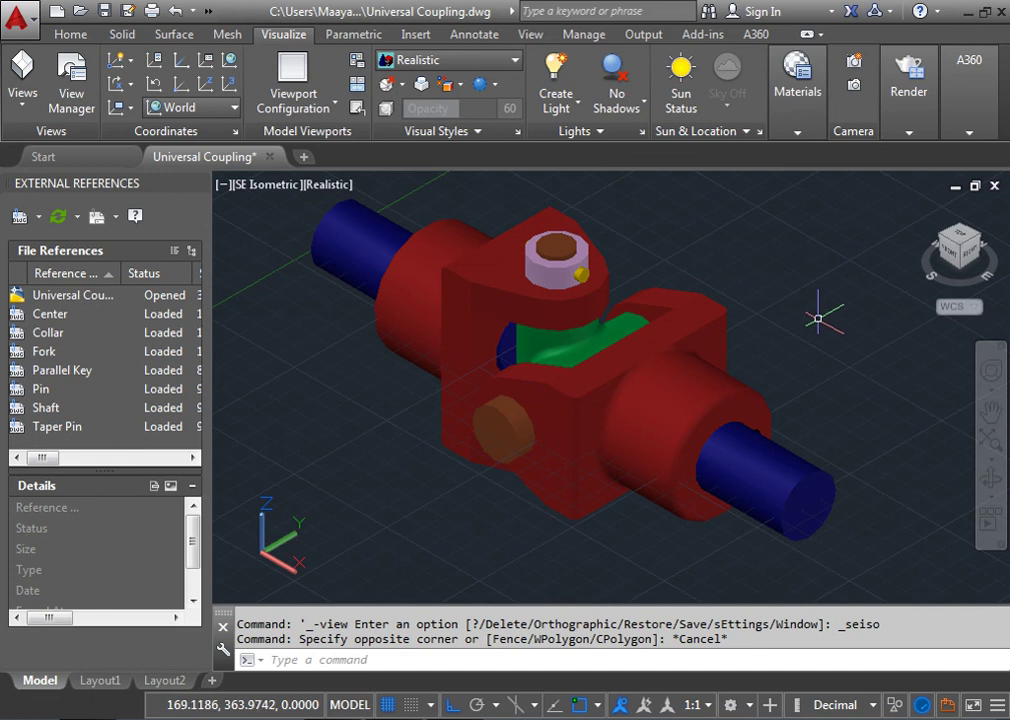
text(REder)
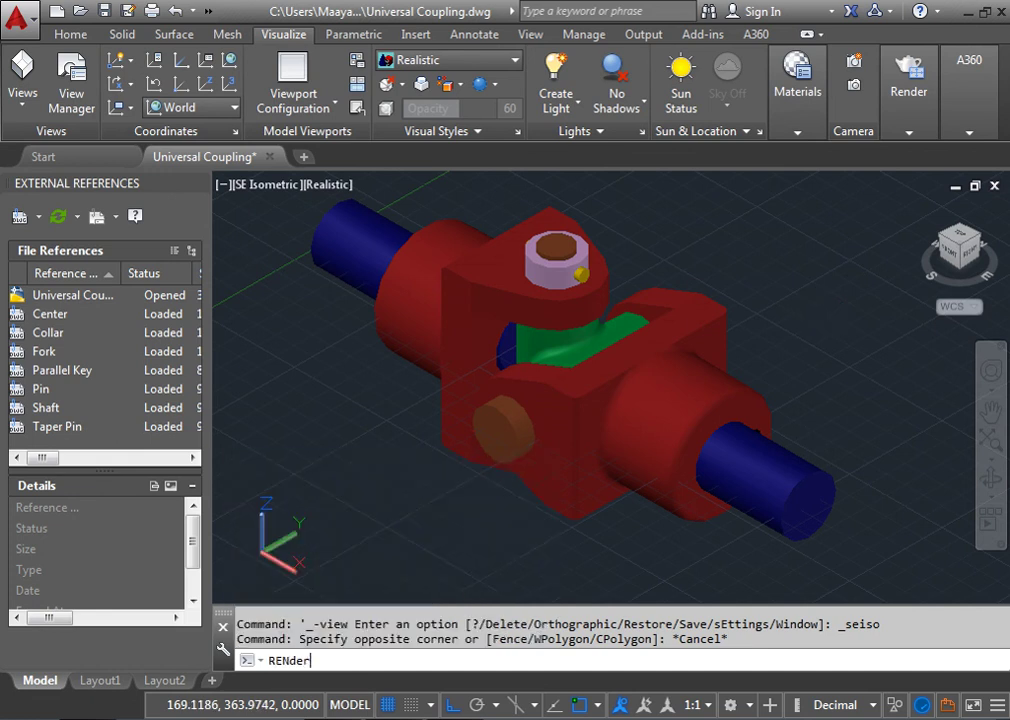
Run a test render on the black background, close it, then open Render Environment and Exposure.
key(Return)
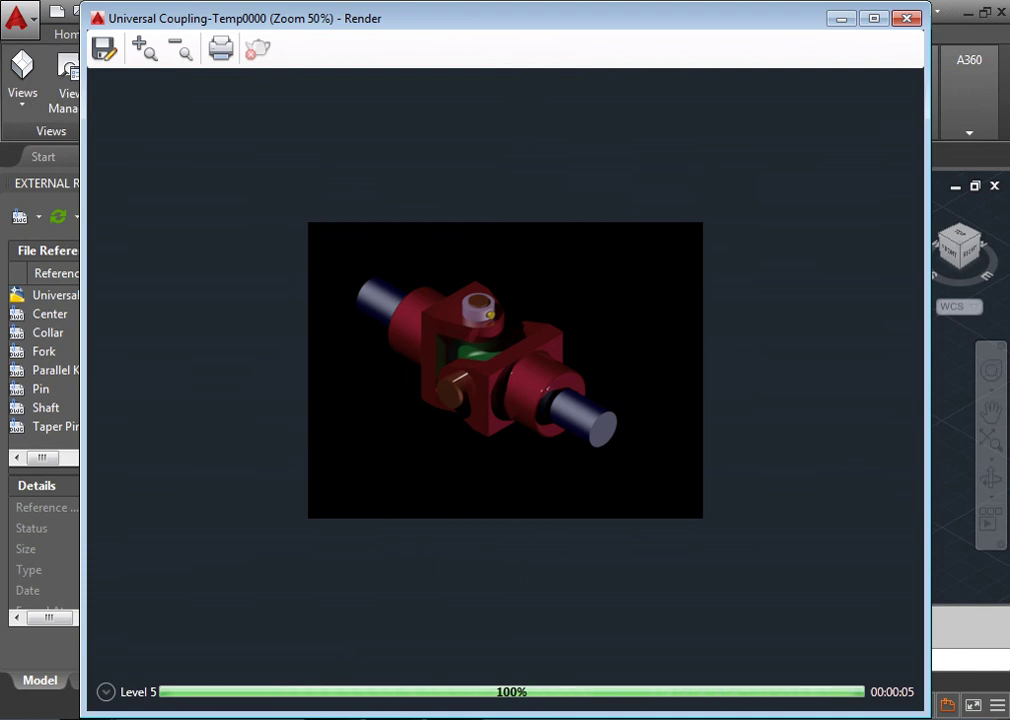
click(906, 18)
click(909, 131)
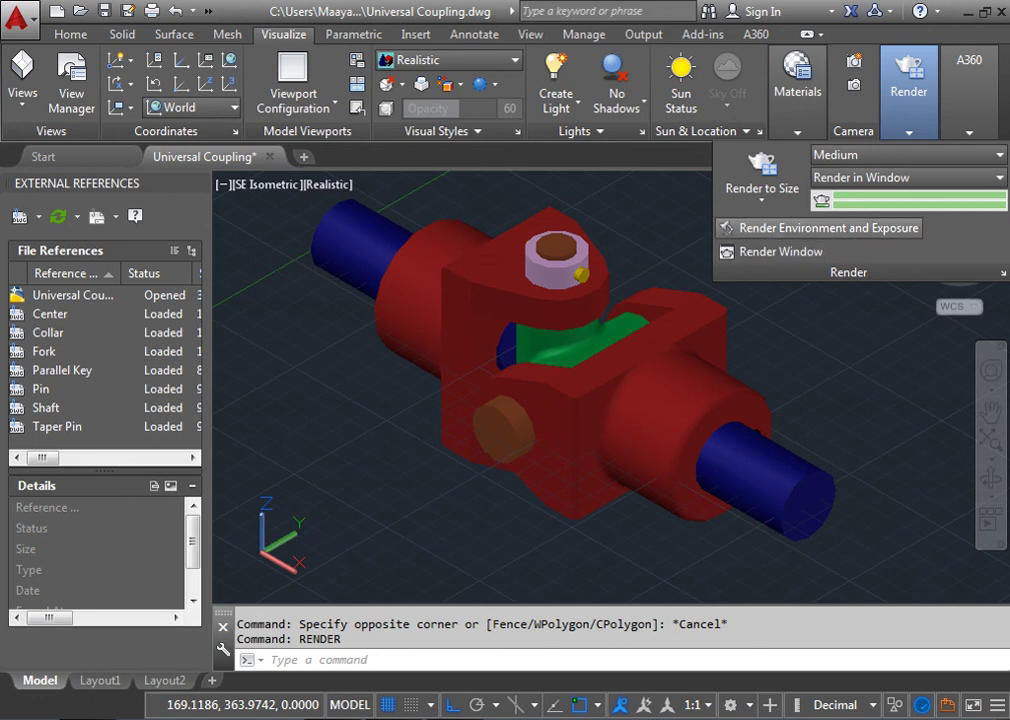
click(780, 228)
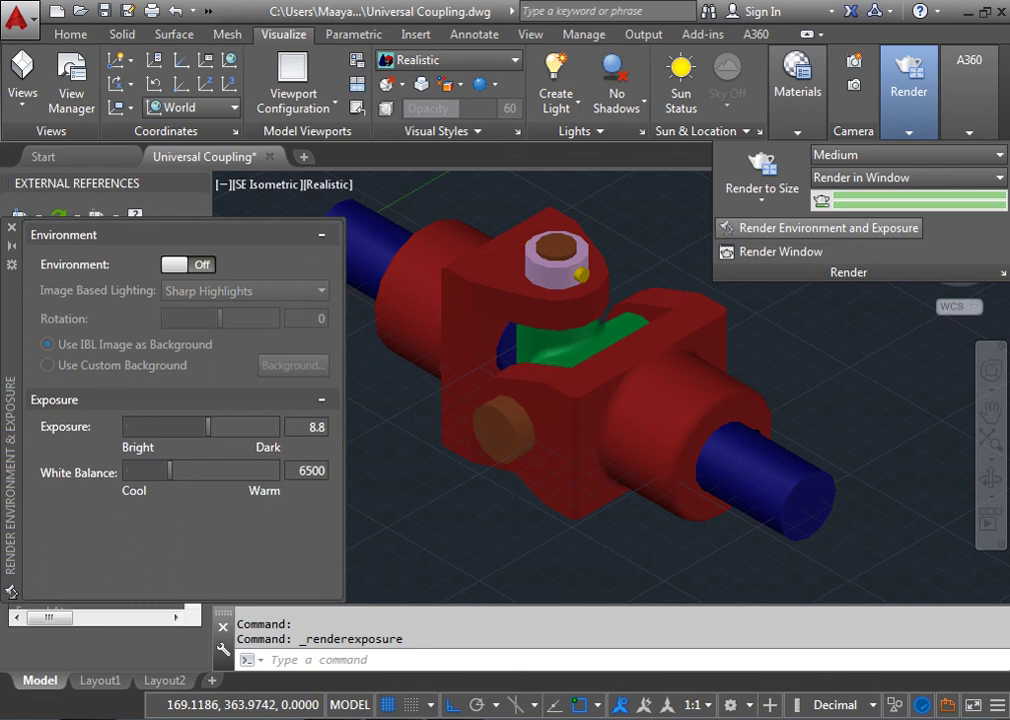
Turn the render environment on and set exposure to 8.1.
click(780, 228)
click(780, 228)
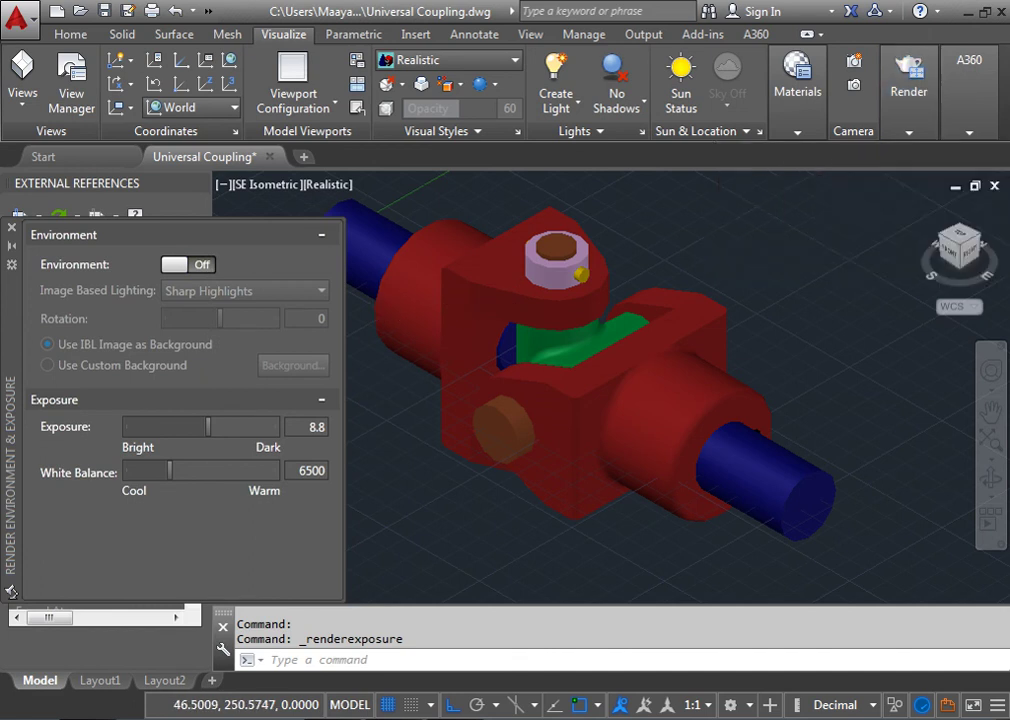
click(188, 264)
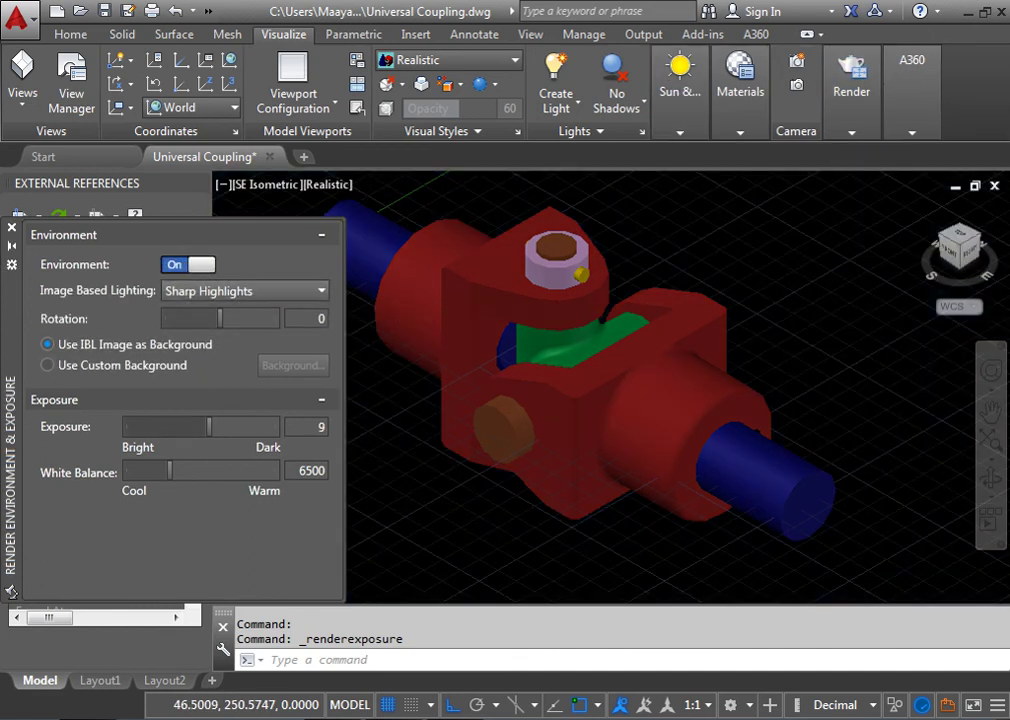
drag(208, 426, 203, 426)
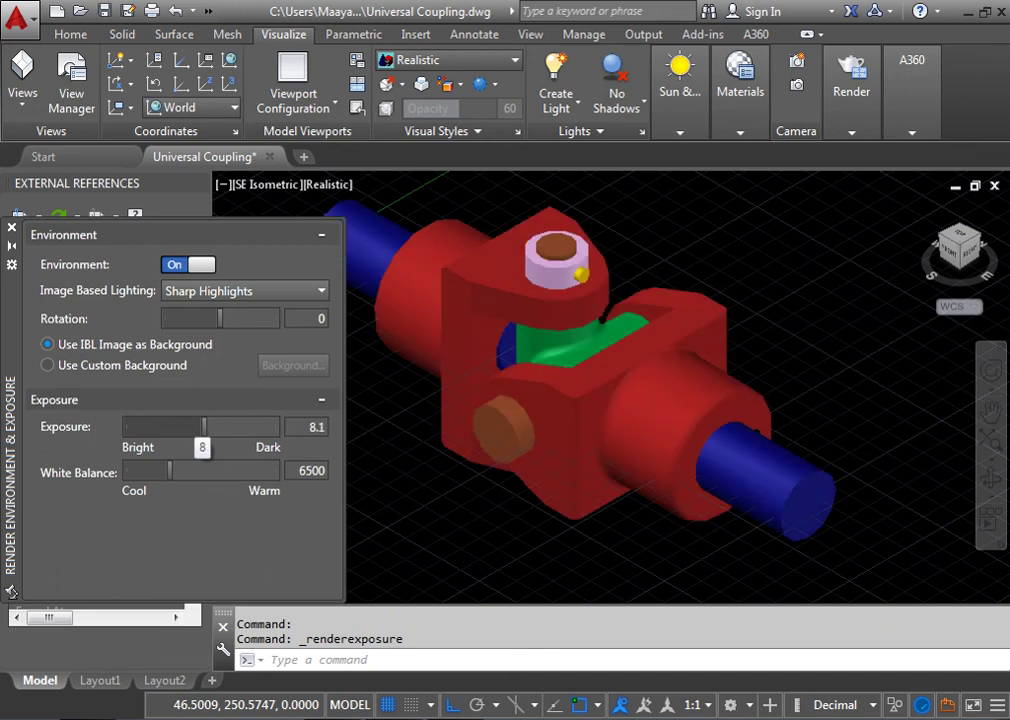
Replace the lighting image with a custom grey Gradient background.
click(100, 365)
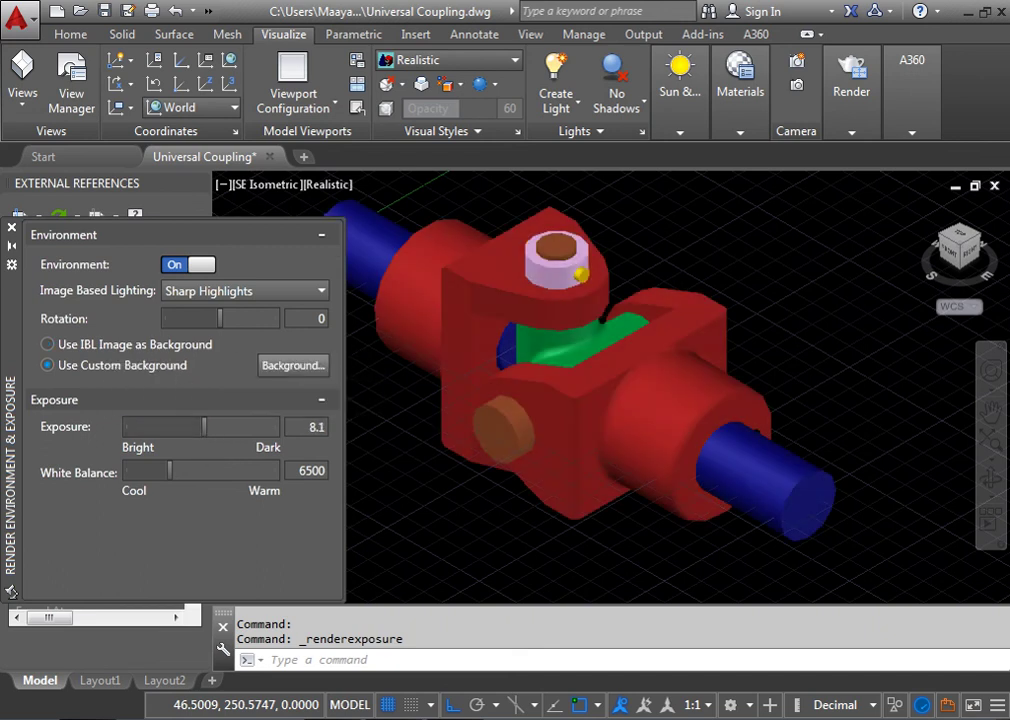
click(293, 365)
click(484, 215)
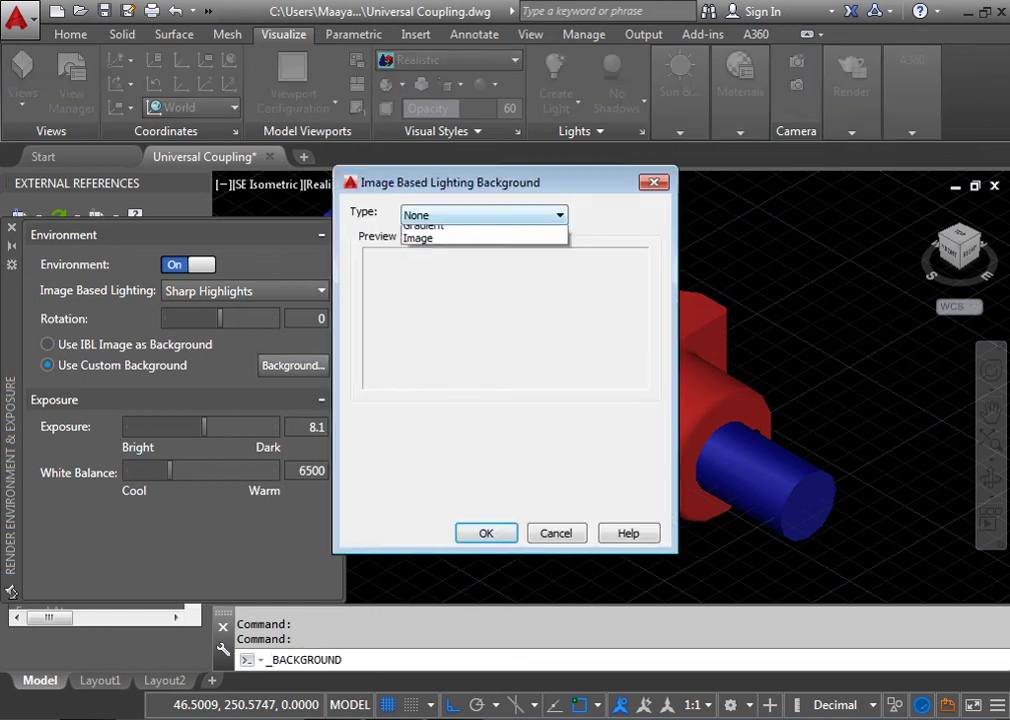
click(451, 257)
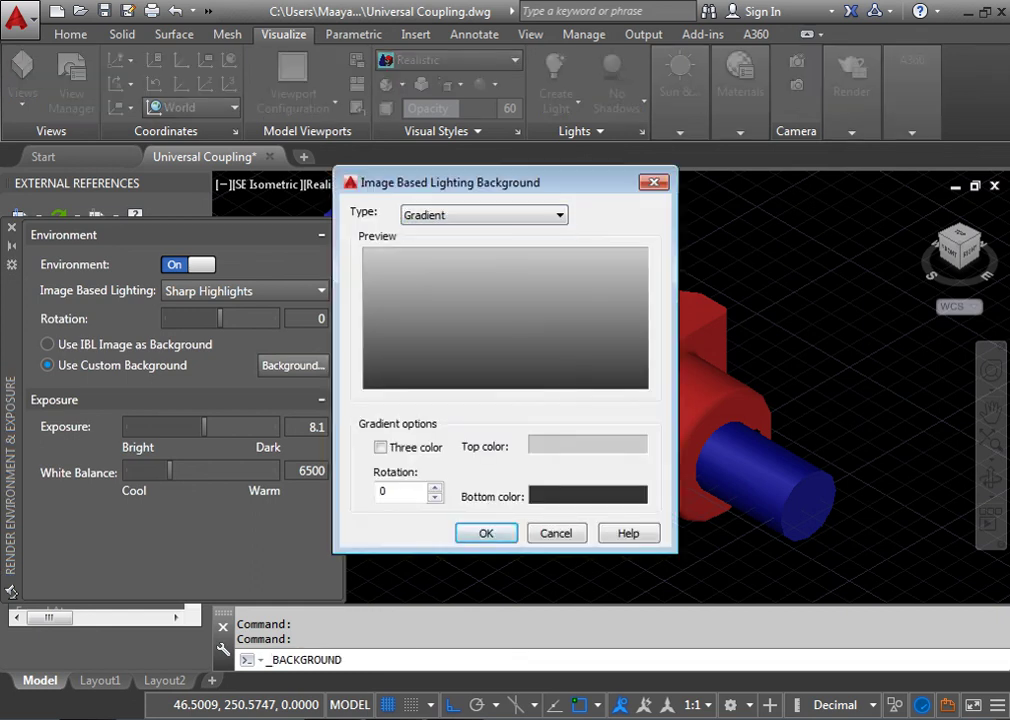
key(Return)
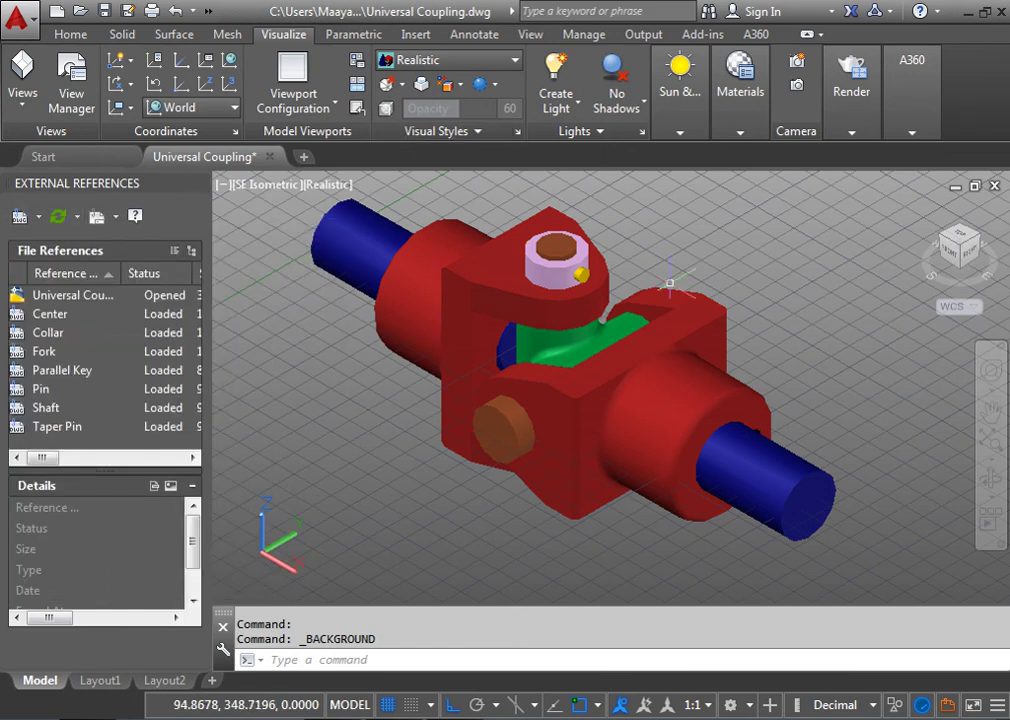
Re-render the coupling on the gradient and save it as Universal Coupling.png.
key(Up)
key(Up)
key(Up)
key(Up)
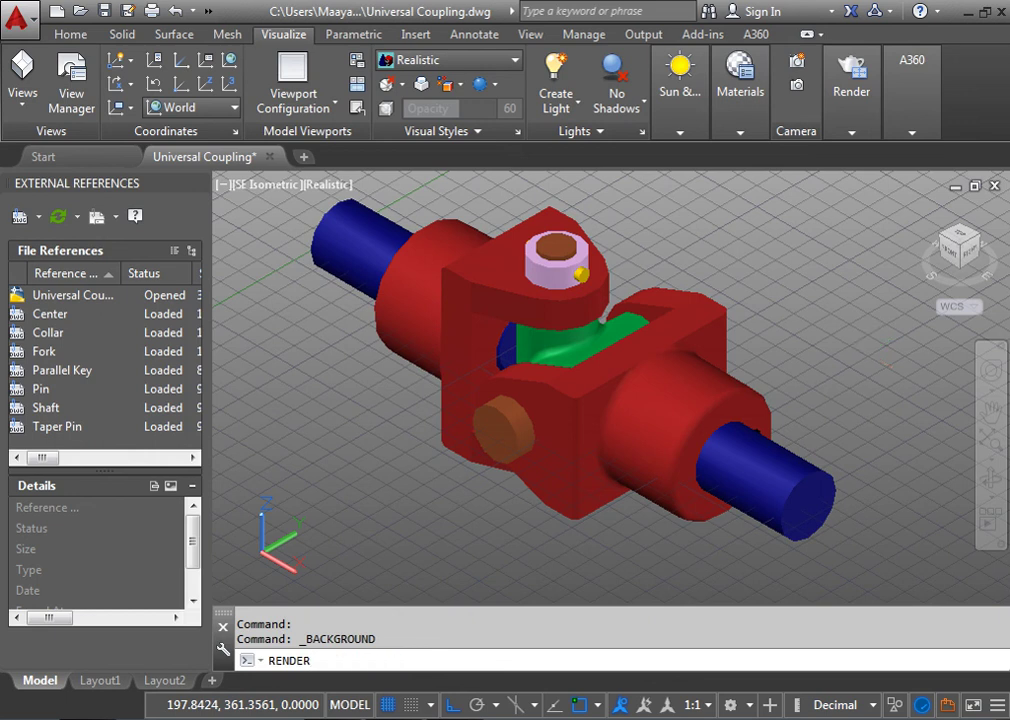
key(Return)
key(Return)
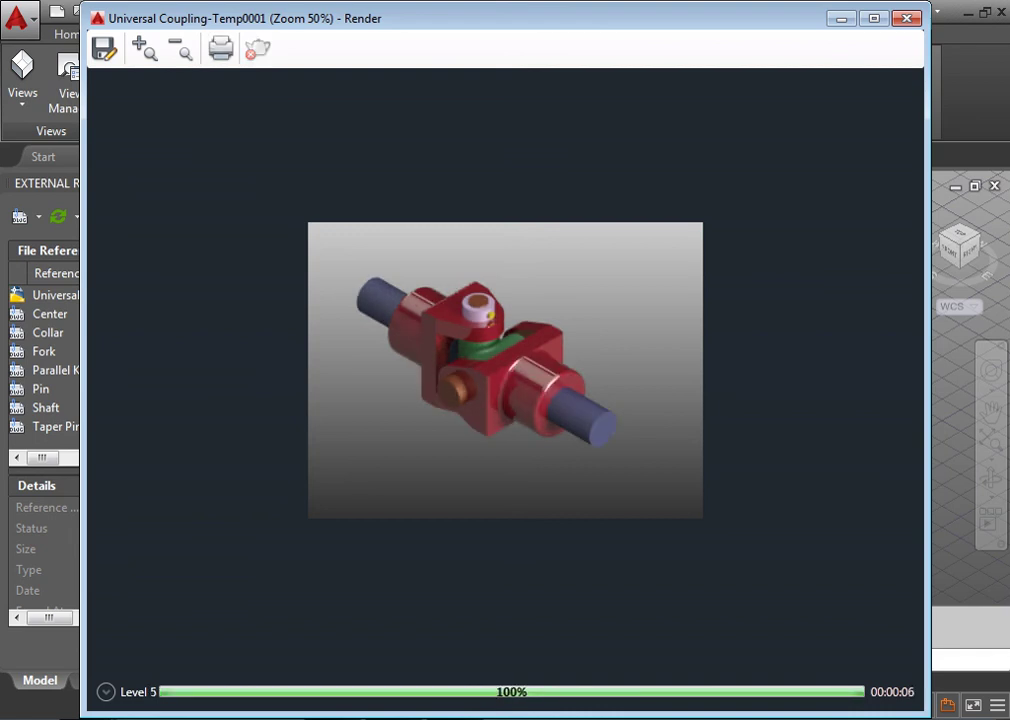
click(104, 48)
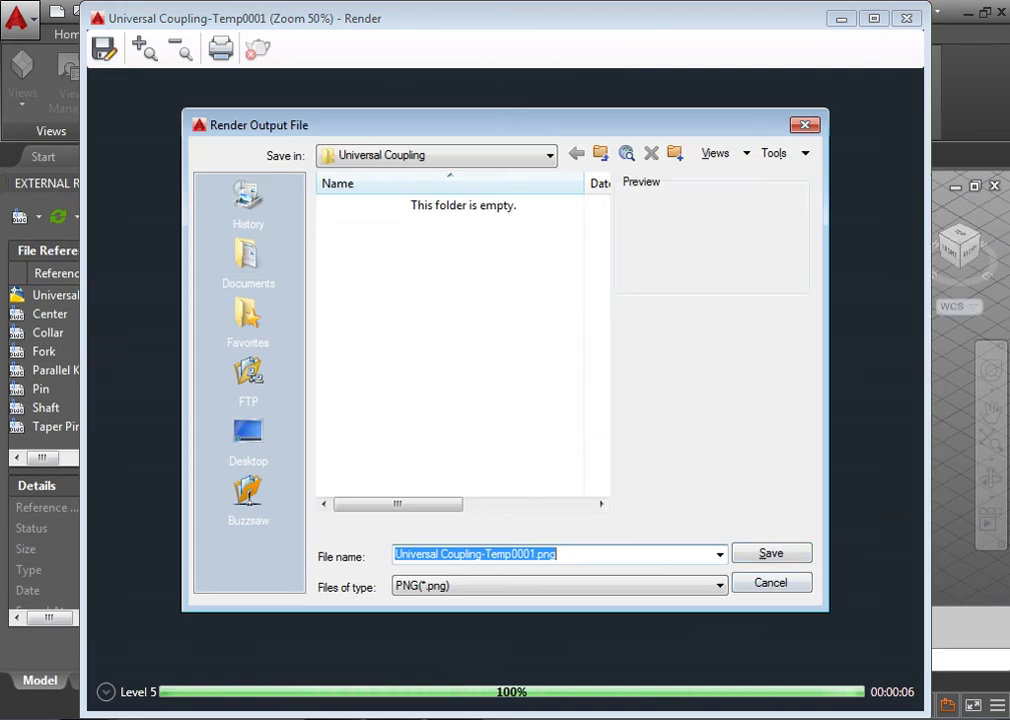
drag(557, 554, 482, 554)
key(BackSpace)
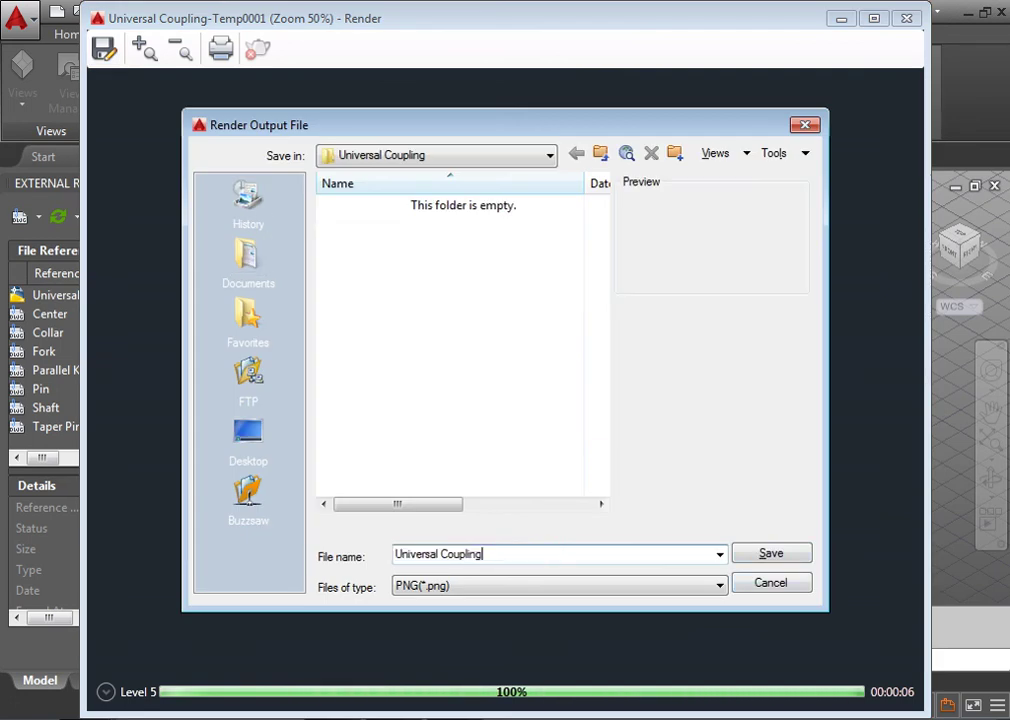
click(771, 553)
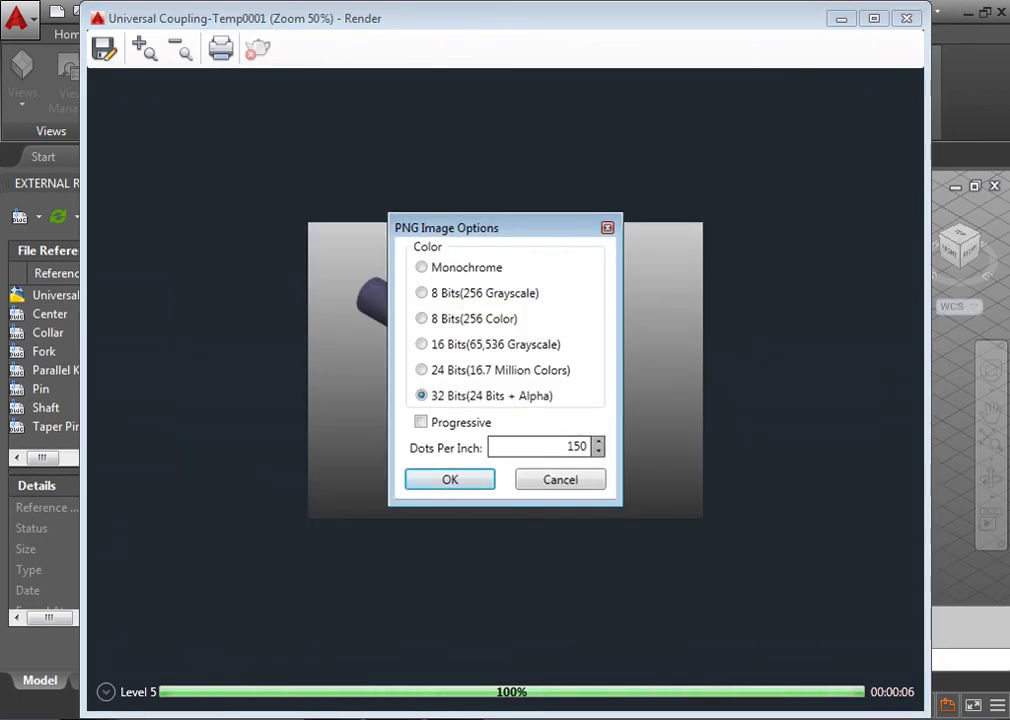
Set the PNG resolution to 300 DPI, confirm, and close the render window.
double_click(576, 446)
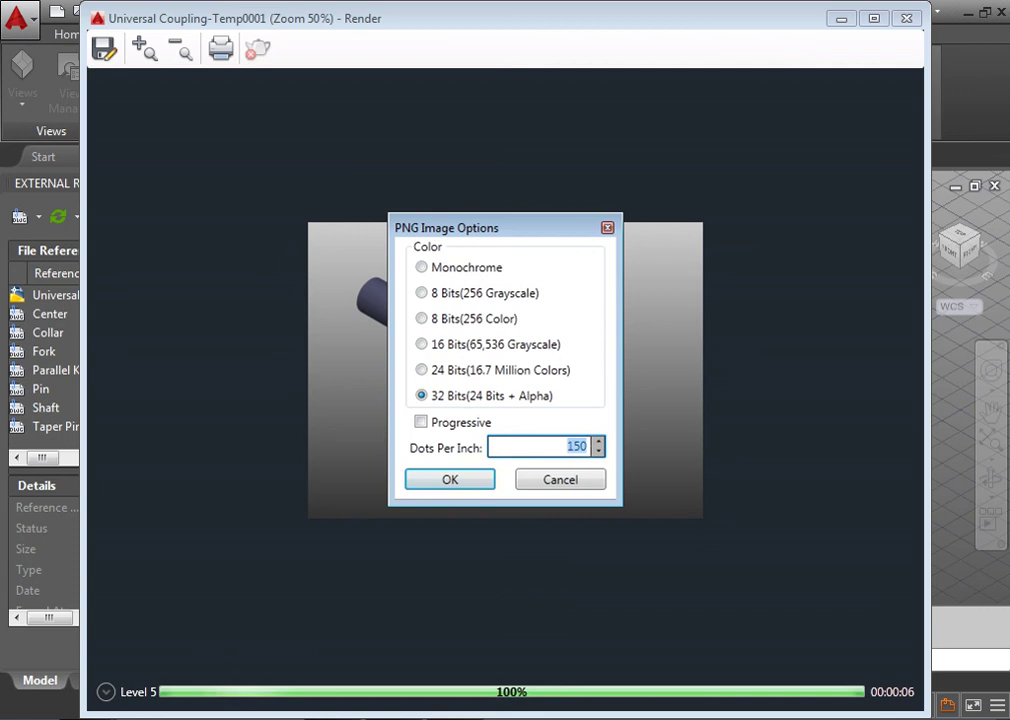
text(300)
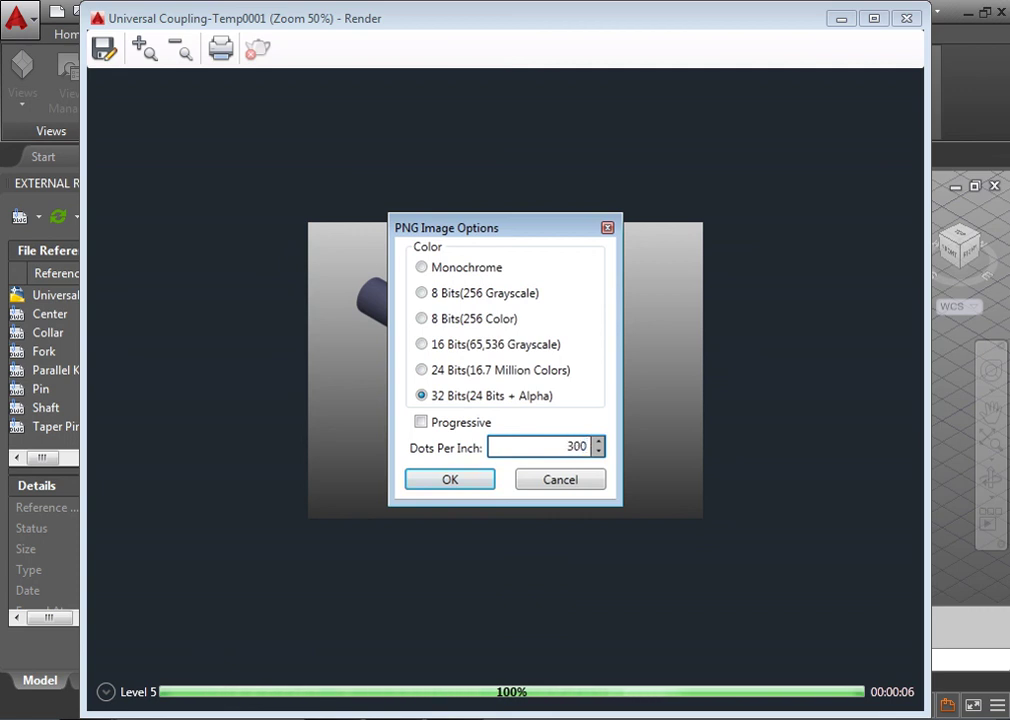
key(Return)
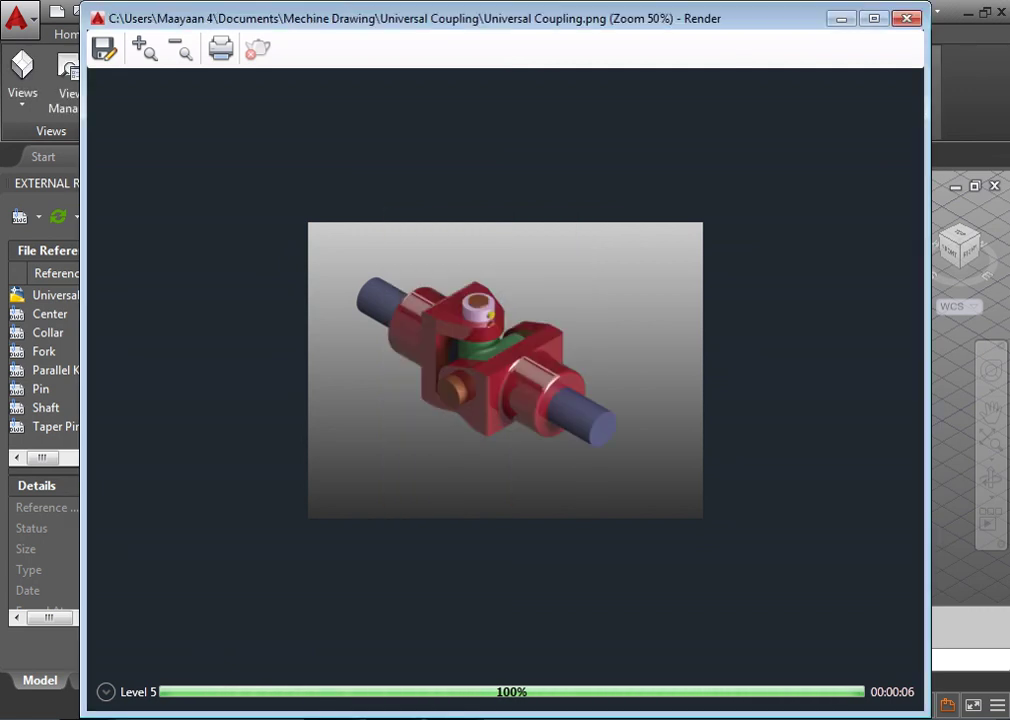
click(906, 18)
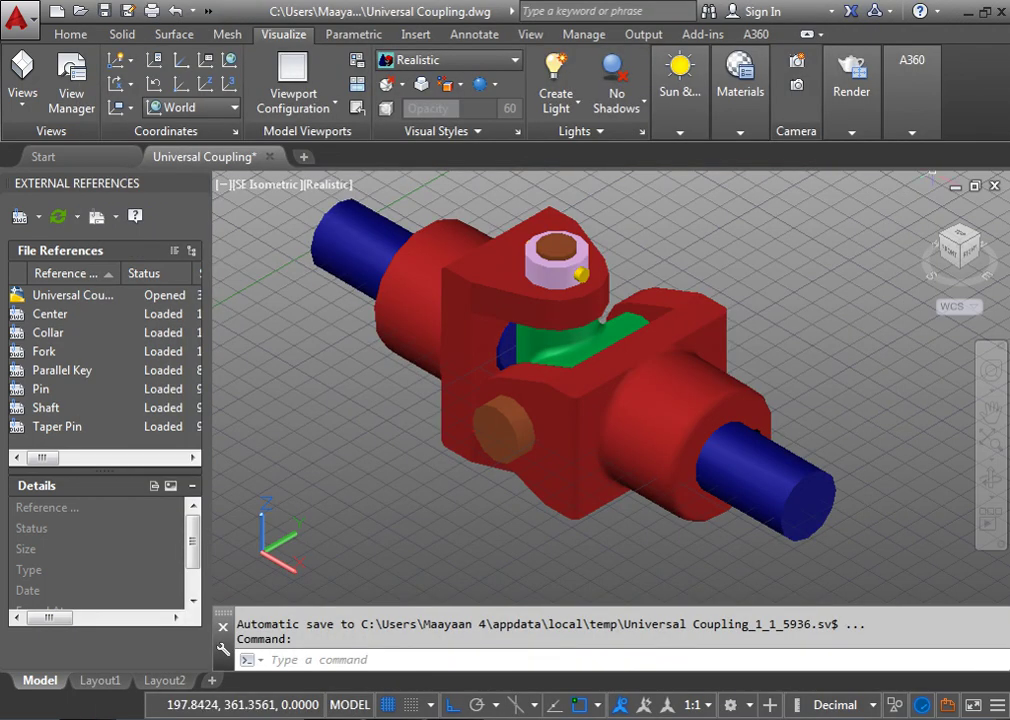